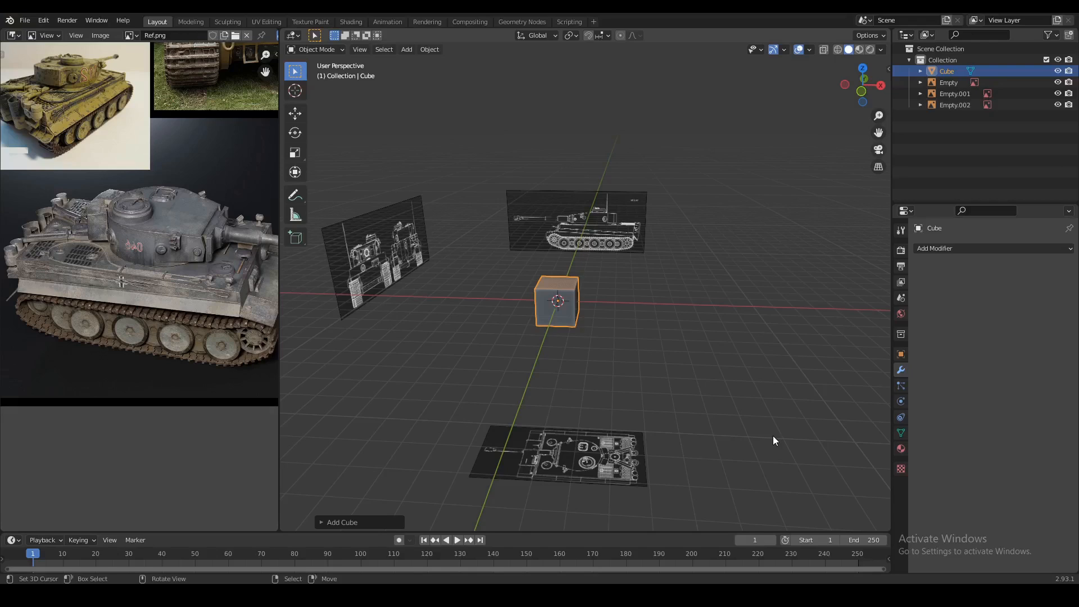
Examine the three tank blueprint planes and the collage of reference photos.
click(569, 244)
click(391, 256)
click(558, 468)
click(564, 242)
middle_drag(565, 242, 525, 243)
right_click(475, 250)
right_click(562, 436)
right_click(621, 245)
click(446, 233)
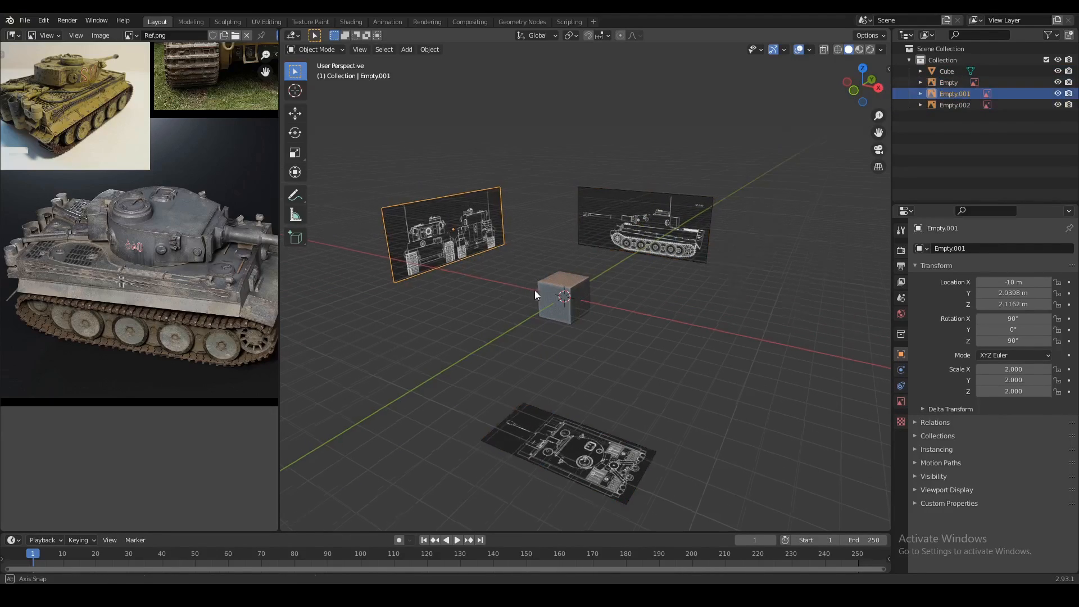
middle_drag(531, 289, 572, 298)
middle_drag(191, 191, 199, 264)
scroll(199, 264, down, 1)
middle_drag(225, 184, 193, 250)
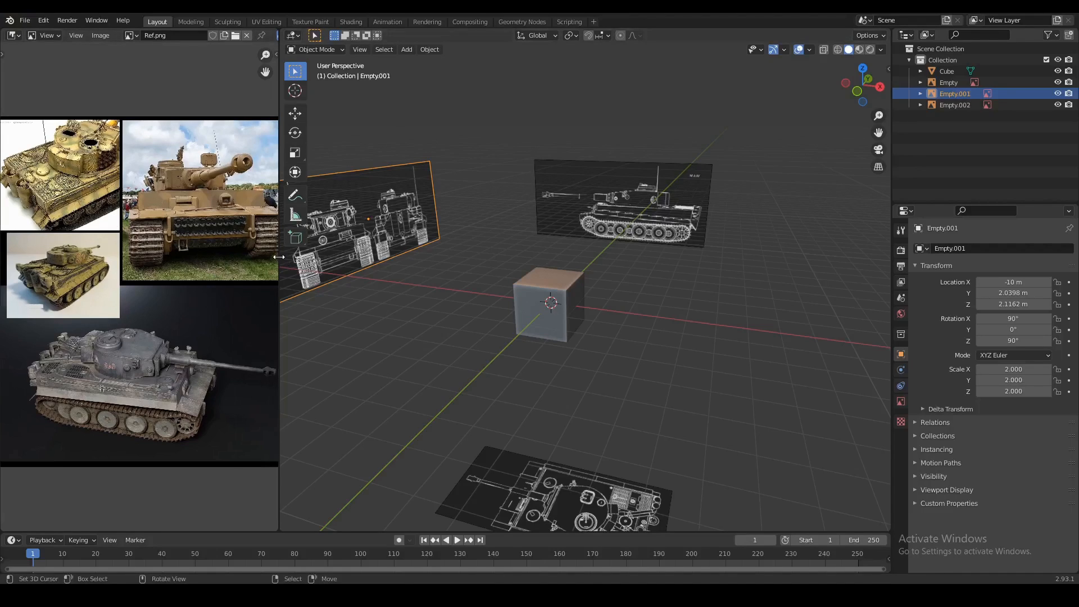
drag(280, 260, 281, 260)
middle_drag(160, 267, 174, 270)
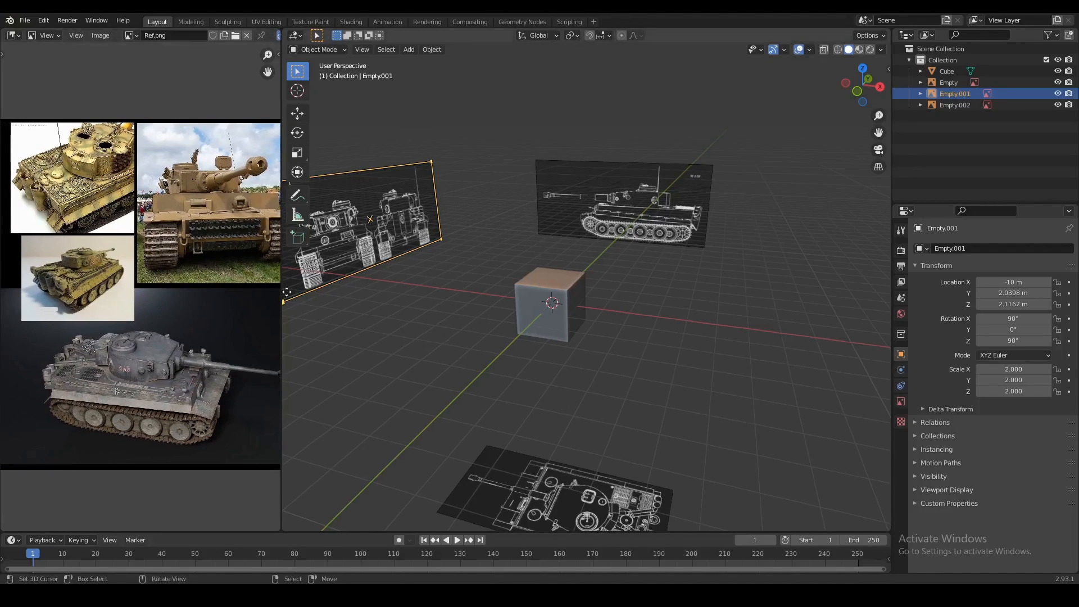
Move the cube in front view onto the rear of the hull in the side blueprint.
middle_drag(481, 292, 581, 267)
click(585, 272)
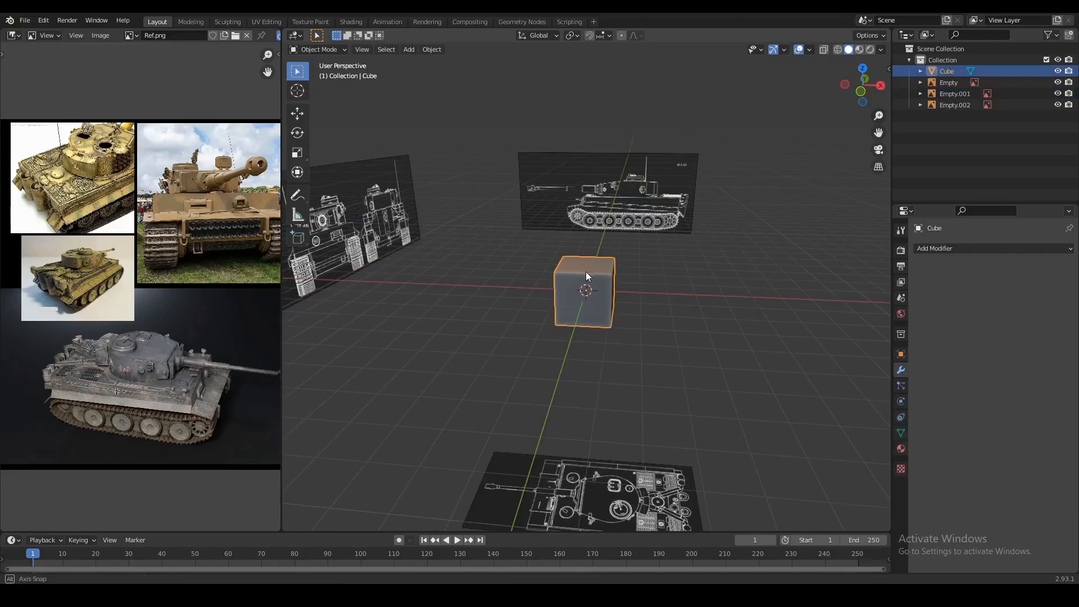
key(g)
right_click(579, 278)
key(KP_3)
key(KP_1)
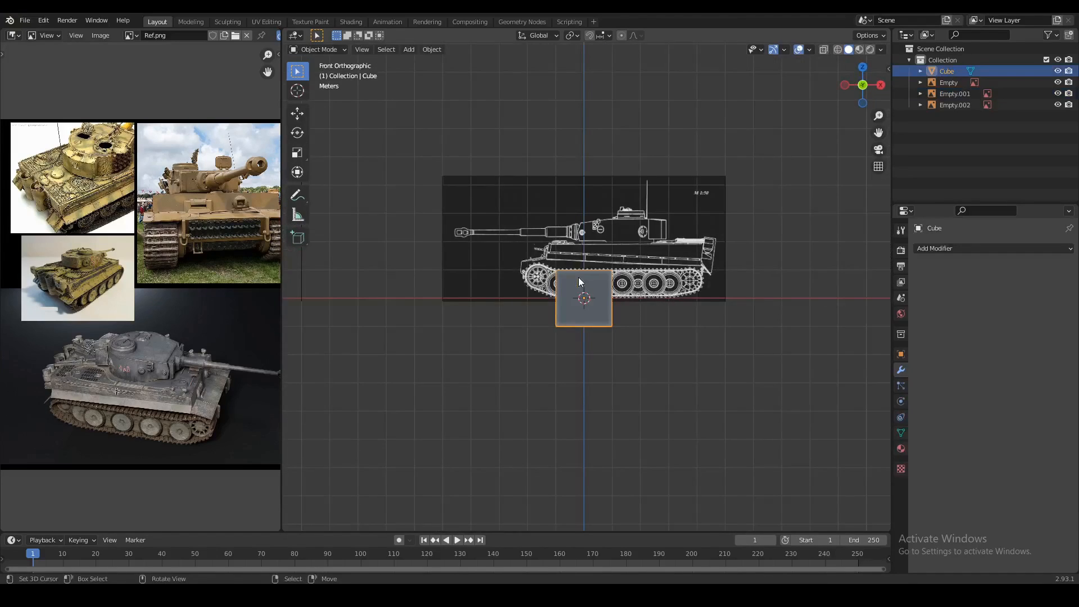
scroll(578, 278, up, 4)
shift+middle_drag(578, 278, 548, 328)
key(shift+z)
key(shift+z)
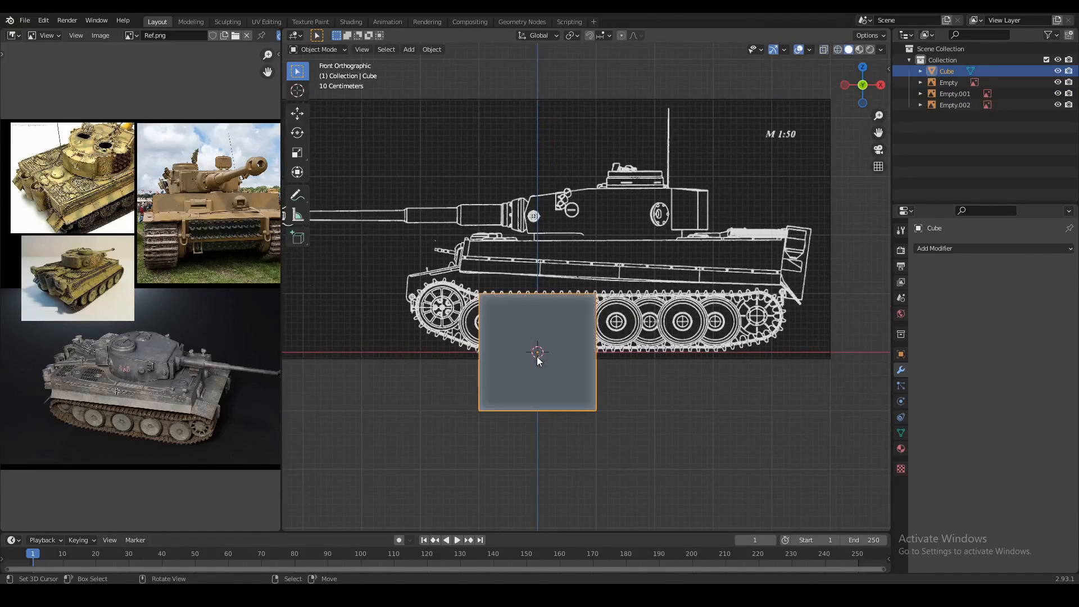
key(g)
click(727, 304)
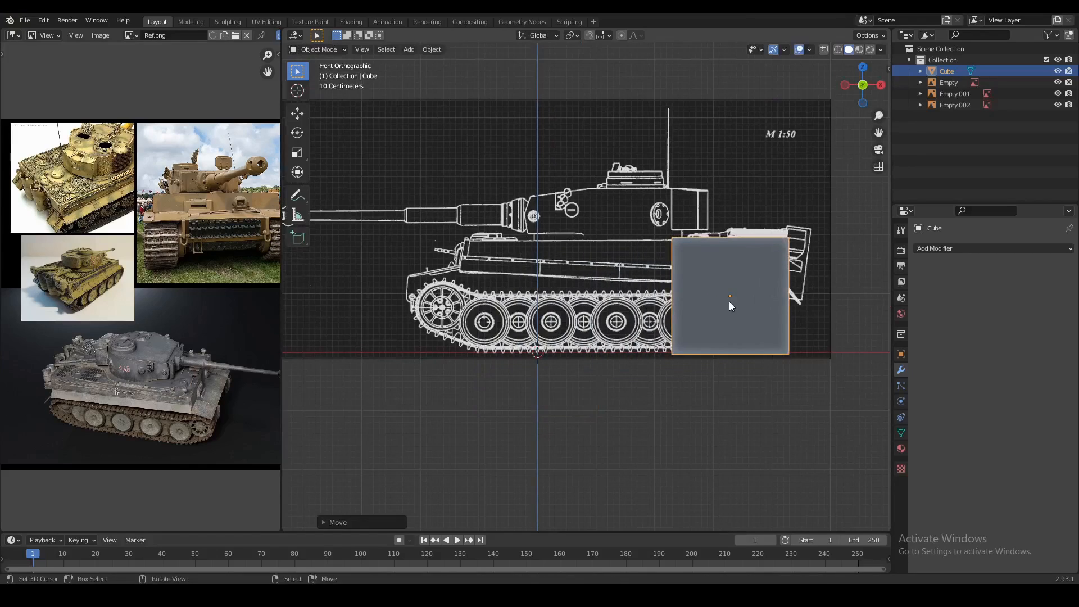
Refine the cube's position so its upper rear corner meets the hull's upper rear corner in the side blueprint.
scroll(727, 304, up, 1)
shift+middle_drag(727, 304, 566, 326)
key(shift+z)
scroll(413, 285, down, 2)
scroll(633, 285, up, 2)
key(g)
click(628, 286)
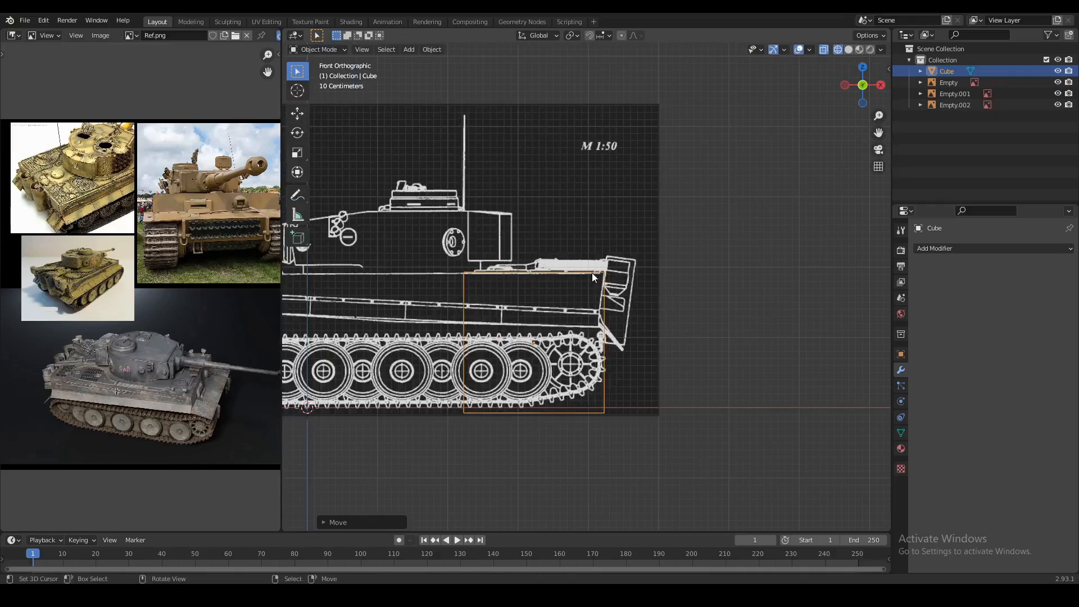
key(shift+z)
shift+middle_drag(604, 274, 580, 283)
key(g)
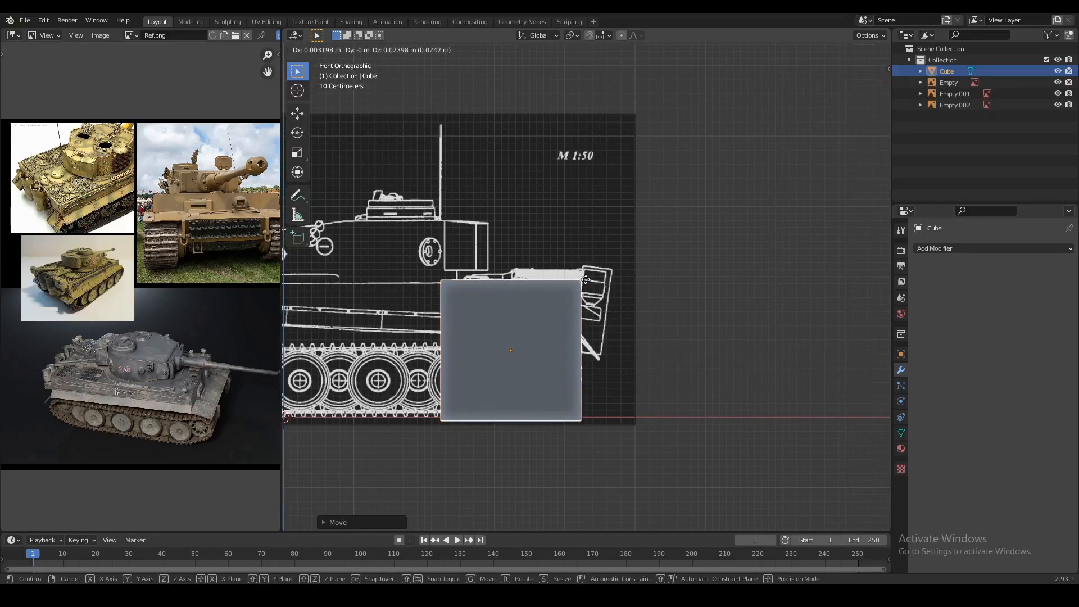
click(581, 281)
Raise the cube's bottom face along Z by about 0.54 m in Edit Mode.
key(shift+z)
right_click(514, 419)
key(ctrl+z)
key(Tab)
right_click(518, 425)
key(shift+z)
key(shift+z)
right_click(508, 421)
key(g)
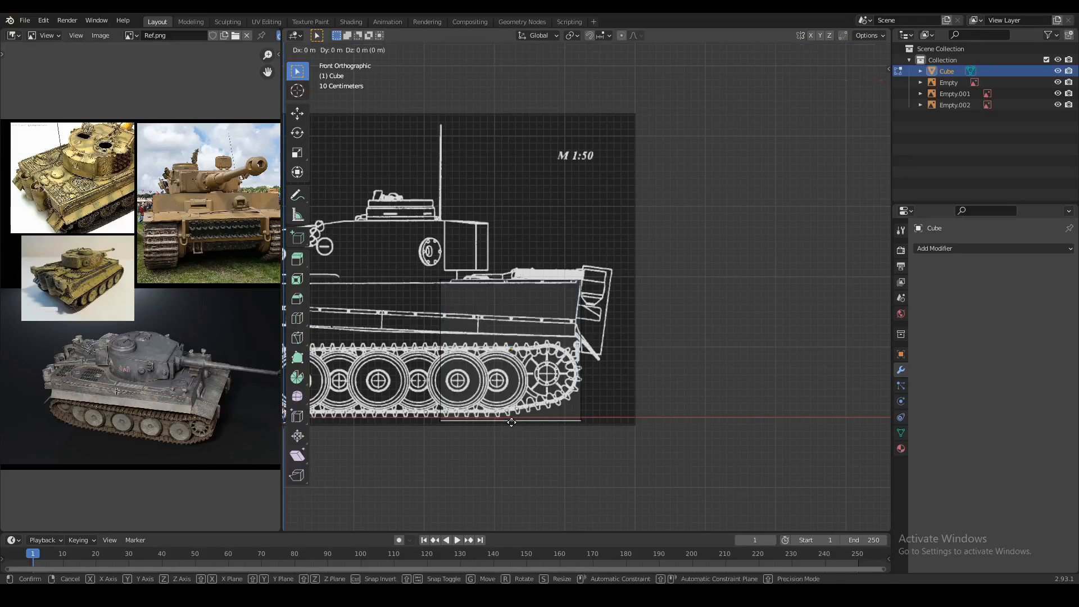
key(z)
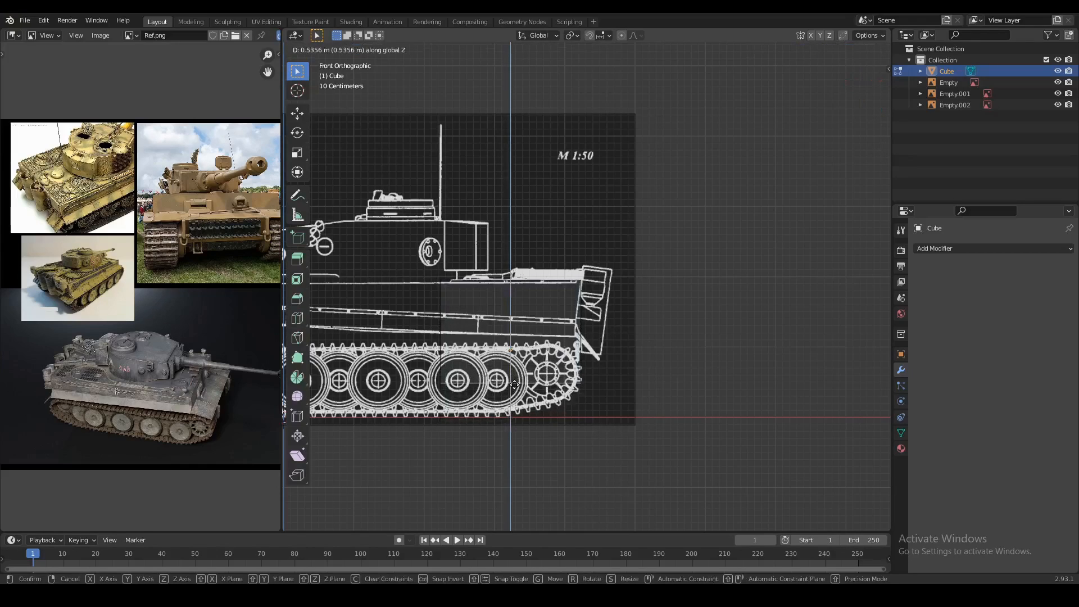
click(515, 383)
Move the lower rear vertices along X toward the front to match the sloped rear plate of the hull.
shift+middle_drag(463, 386, 508, 366)
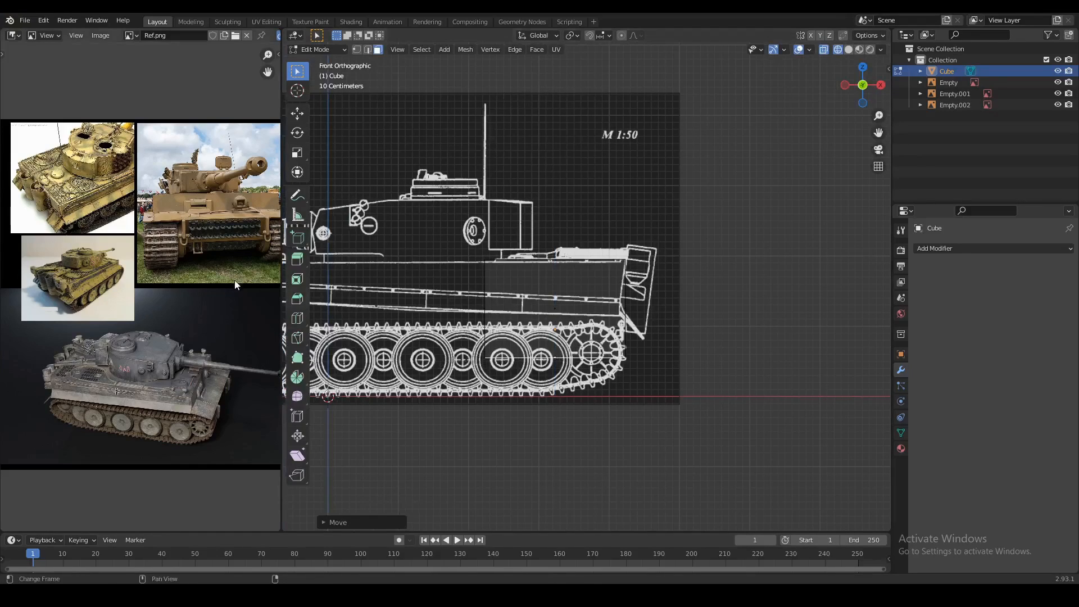
scroll(235, 282, up, 5)
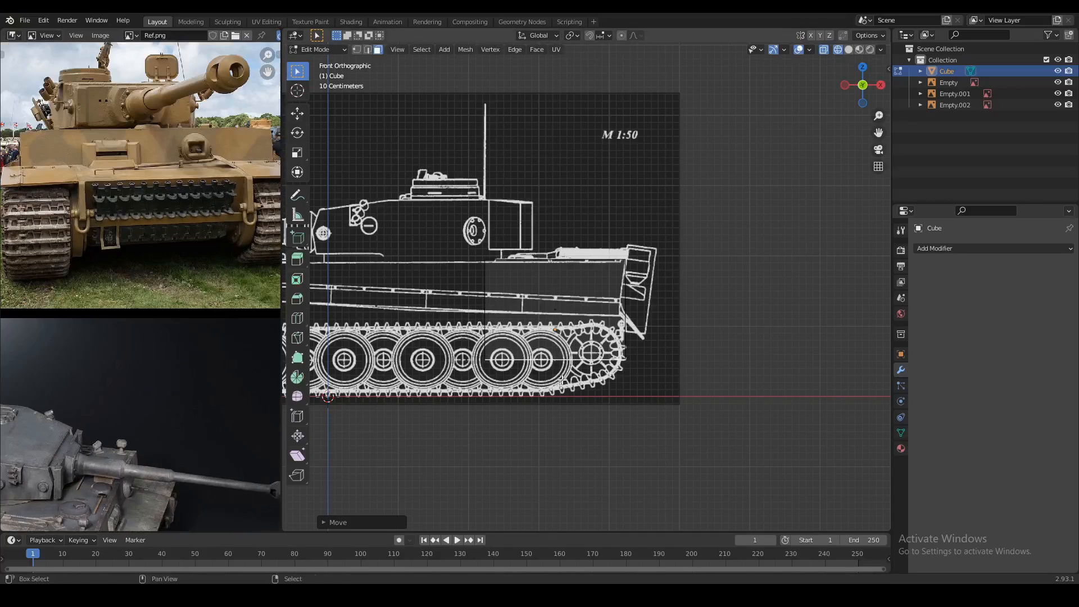
key(shift+z)
click(622, 353)
key(shift+z)
key(g)
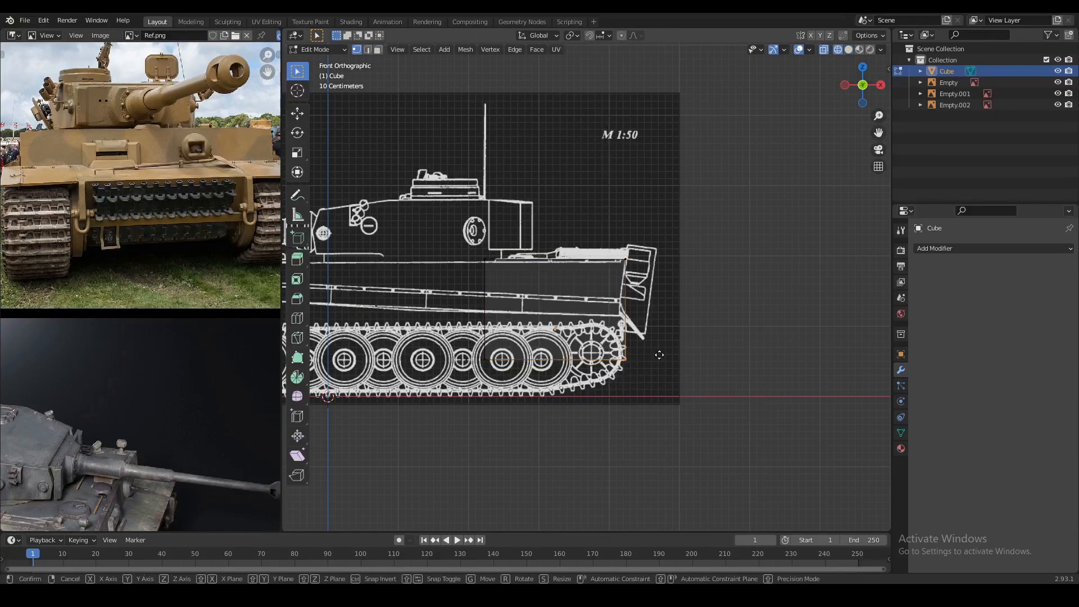
key(x)
click(648, 358)
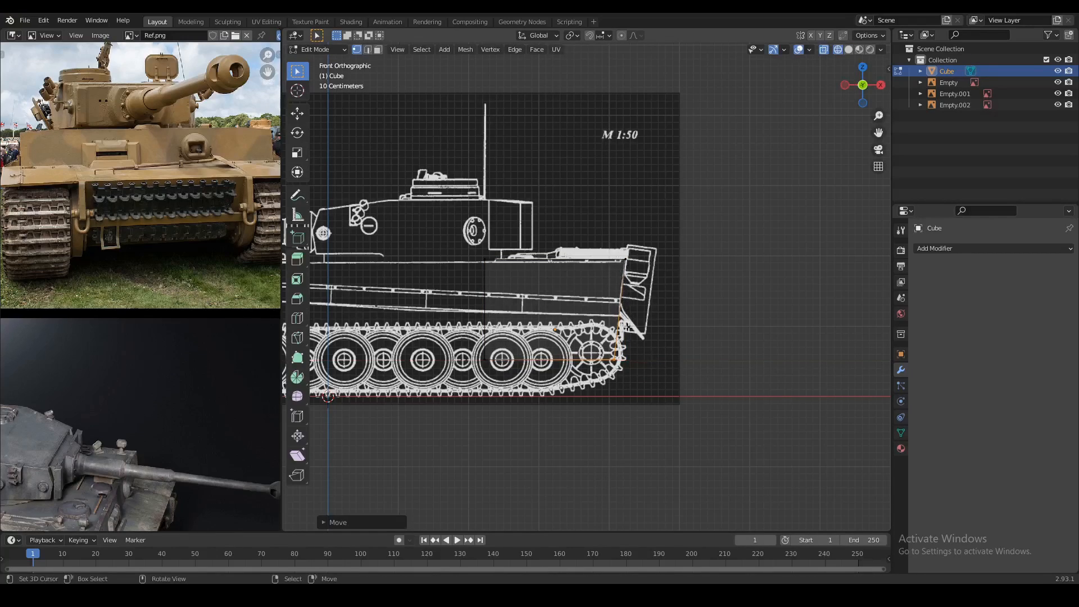
Move the block's front face along X to the front of the upper hull in the side blueprint.
scroll(626, 318, down, 2)
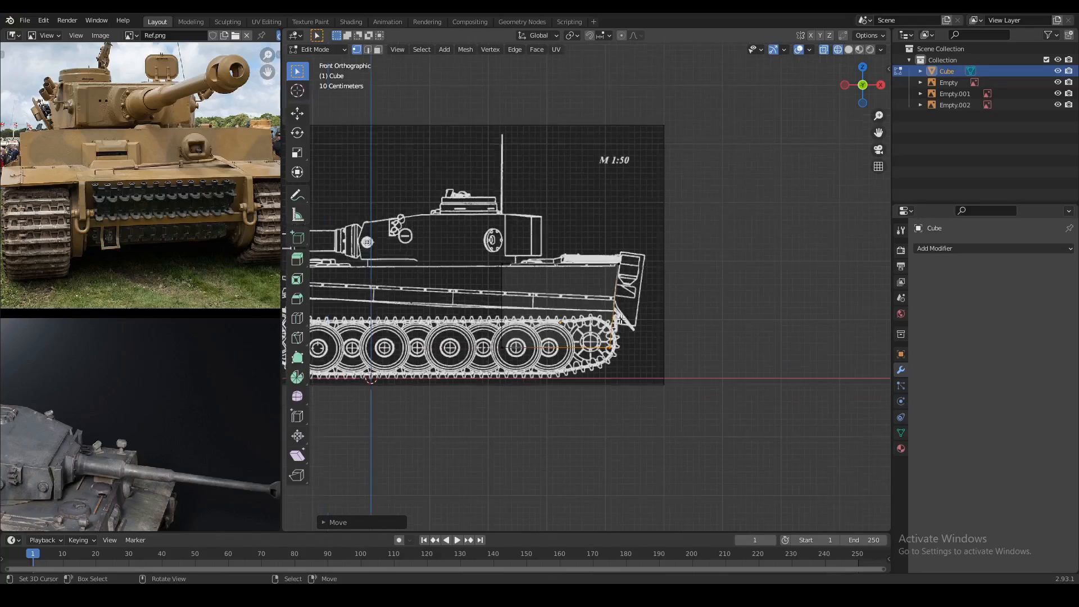
key(3)
right_click(532, 312)
shift+middle_drag(535, 308, 589, 300)
key(g)
key(x)
click(441, 318)
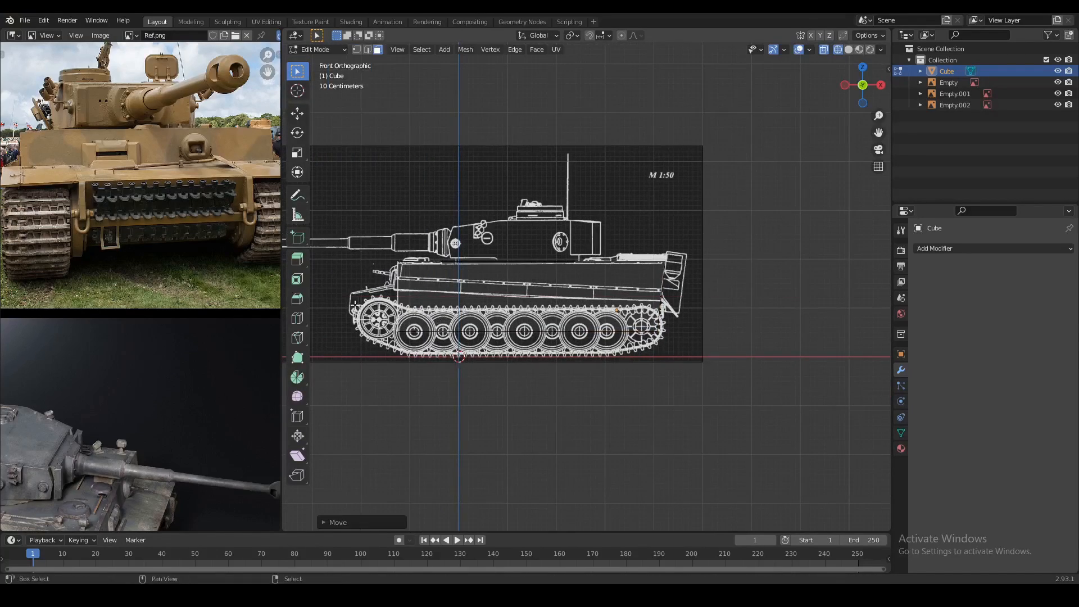
Adjust the block's top face along Z to align with the hull's deck line.
shift+middle_drag(391, 298, 576, 297)
scroll(576, 297, up, 2)
scroll(585, 280, up, 1)
key(1)
key(3)
shift+middle_drag(804, 249, 737, 268)
key(shift+z)
key(shift+z)
key(g)
key(z)
click(528, 278)
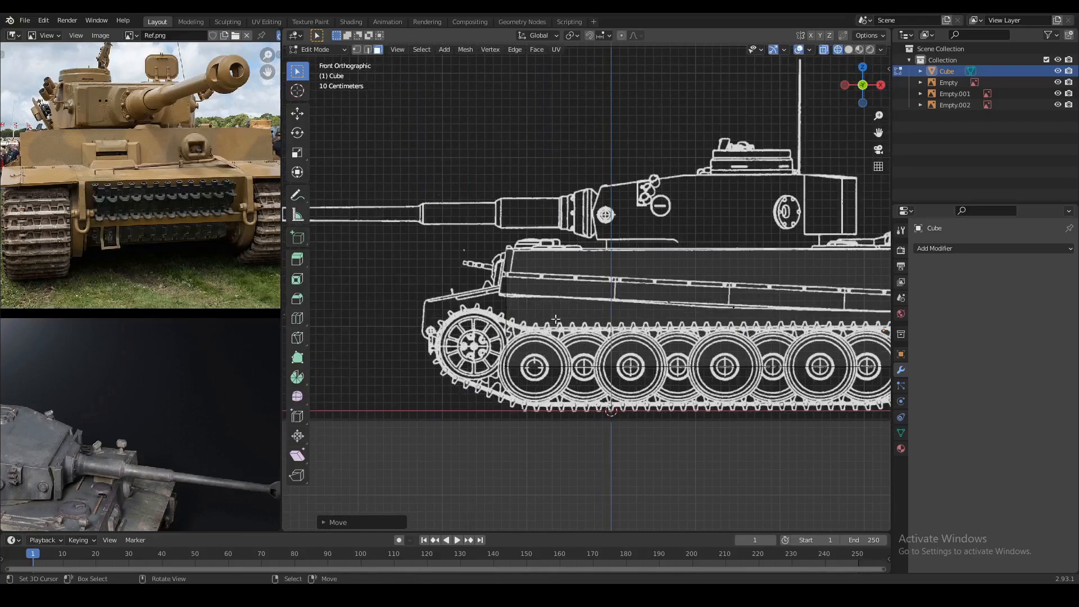
Add a horizontal loop cut around the hull block, slid up to the height where the front nose plate begins.
key(1)
key(a)
key(a)
key(b)
drag(489, 385, 538, 358)
key(shift+z)
key(shift+z)
key(ctrl+r)
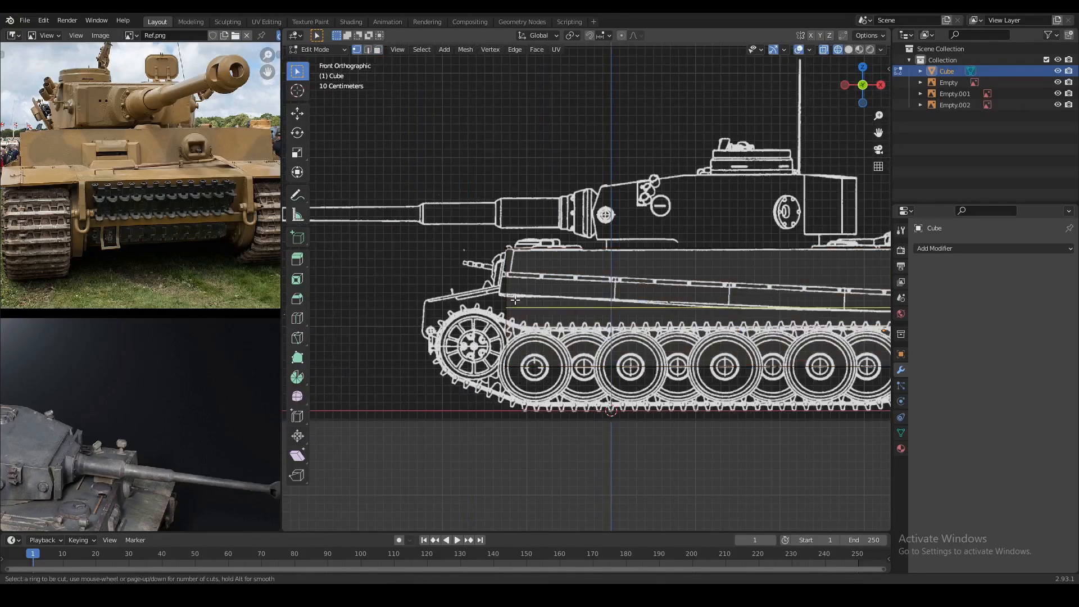
click(509, 303)
click(511, 287)
scroll(668, 290, down, 2)
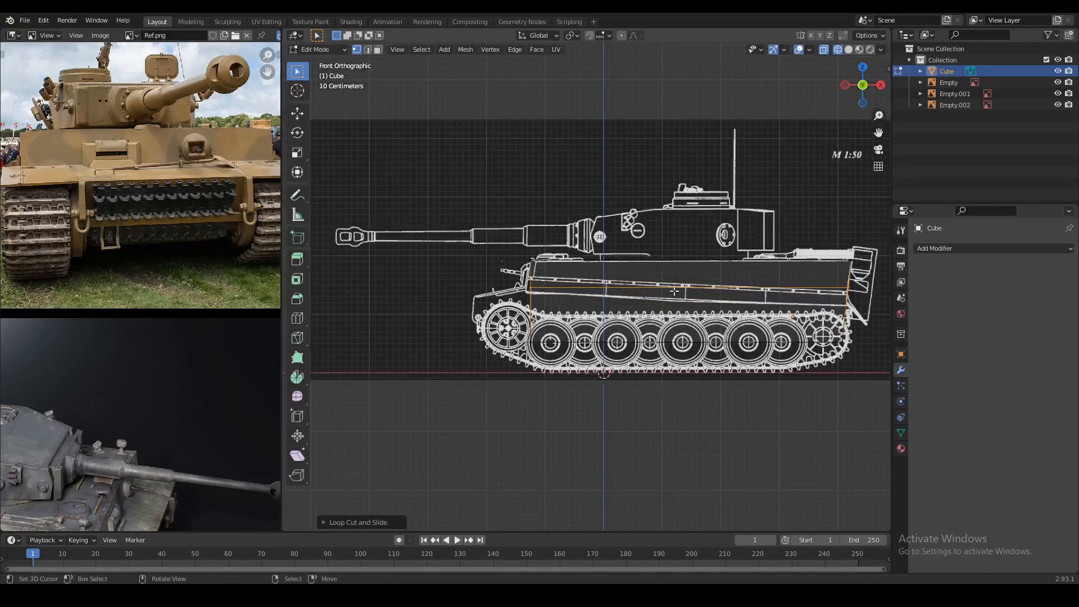
scroll(534, 291, up, 1)
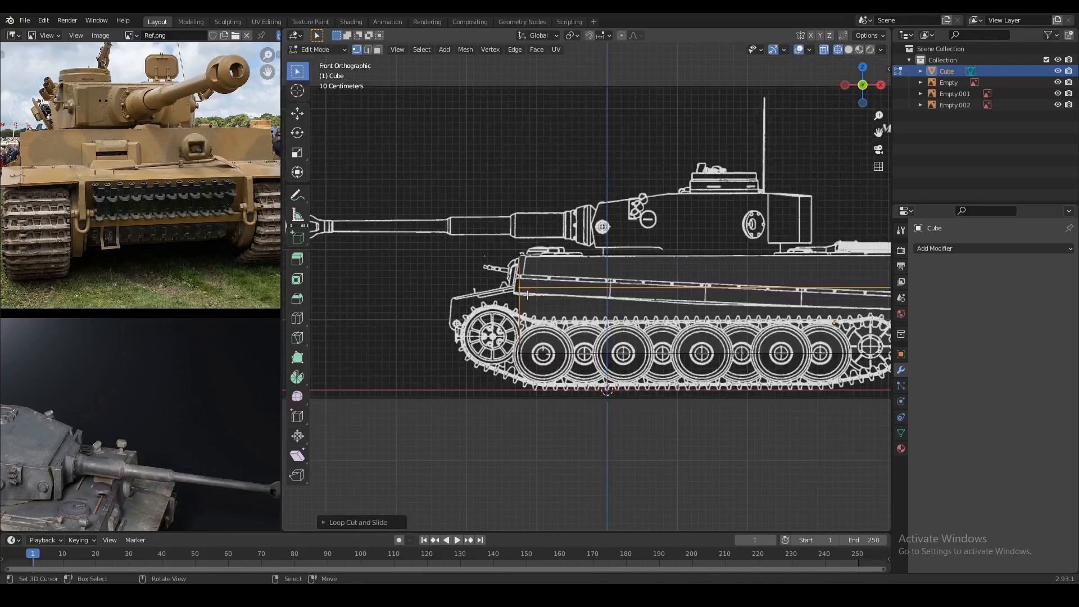
Move the lower front face of the hull forward along X by about 0.08 m.
scroll(526, 293, up, 1)
click(506, 306)
key(shift+z)
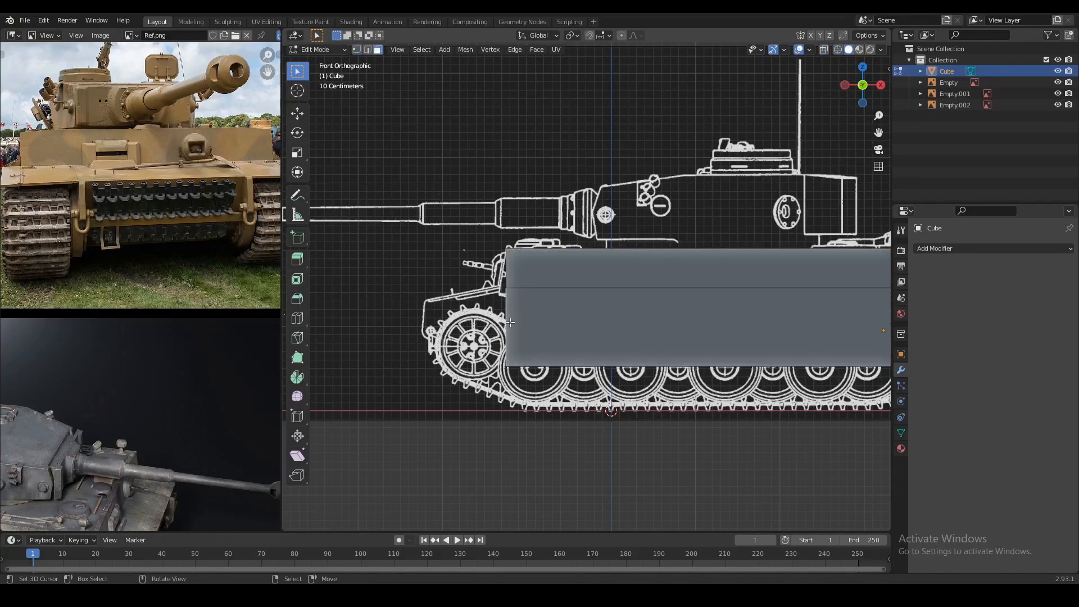
key(shift+z)
key(g)
key(x)
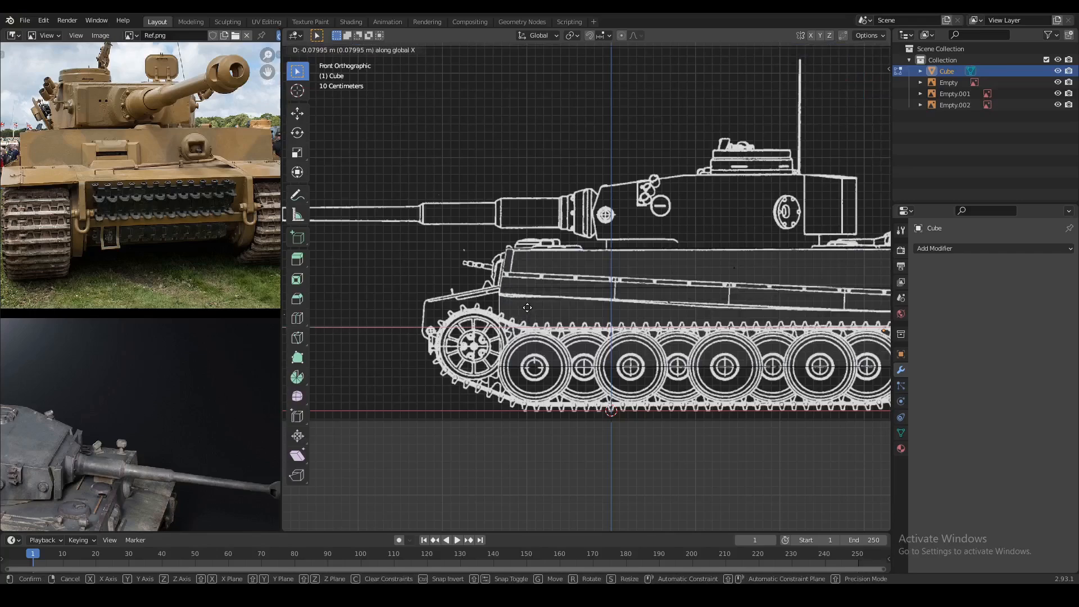
click(527, 308)
Extrude the lower front face forward to the tip of the hull nose.
key(shift+z)
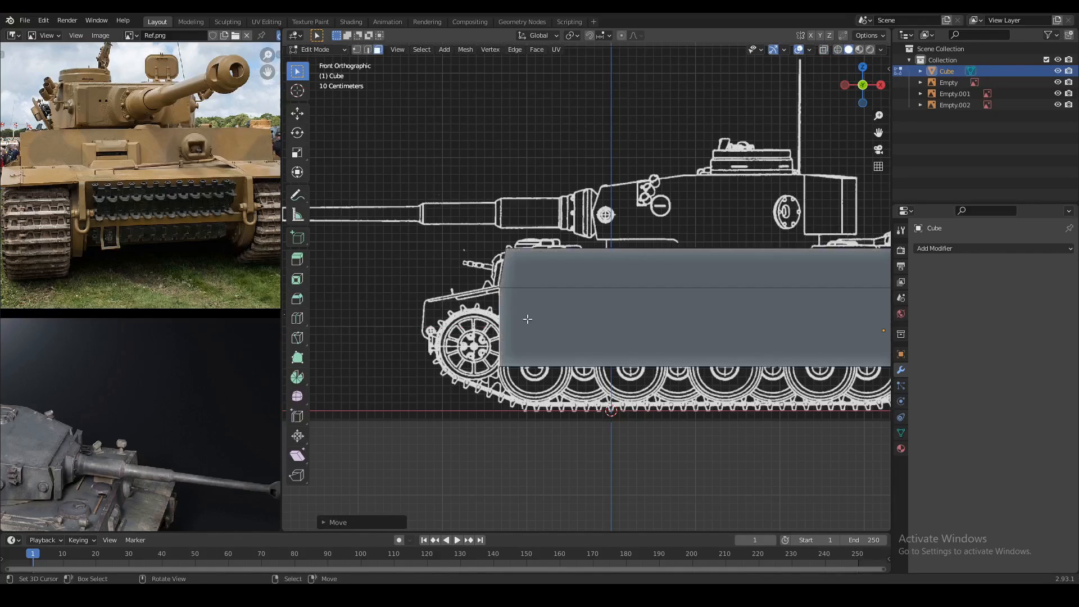
key(e)
click(420, 282)
Move the nose's upper front vertices down to the front corner of the sloped plate in the blueprint.
key(shift+z)
key(1)
key(a)
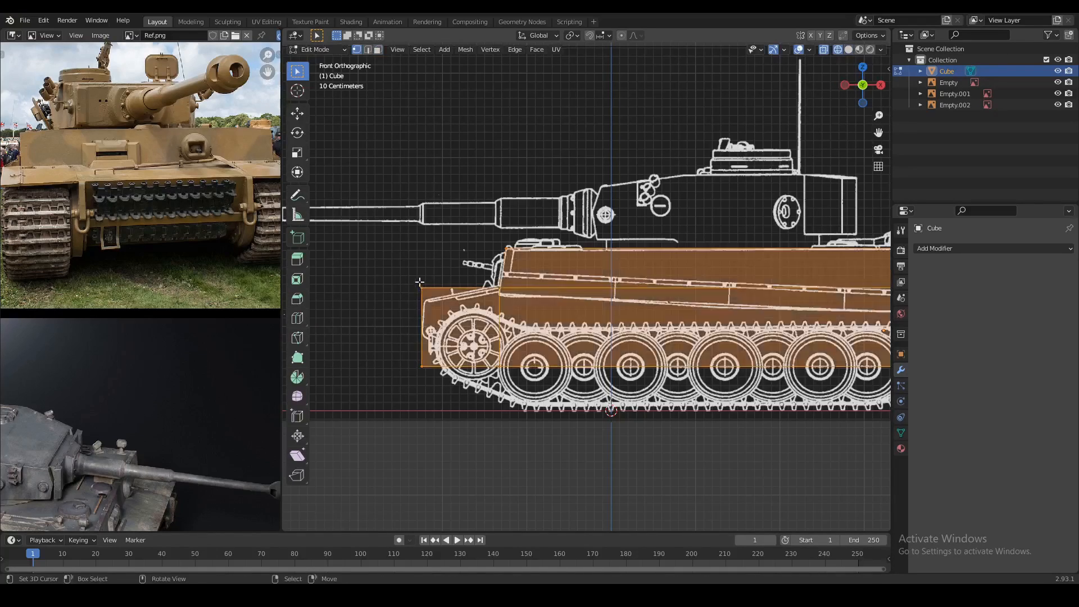
key(a)
drag(415, 279, 438, 298)
key(g)
click(442, 310)
Move the nose's lower front vertices up to the bottom of the front plate in the blueprint.
key(a)
key(a)
drag(407, 357, 435, 370)
key(g)
click(436, 338)
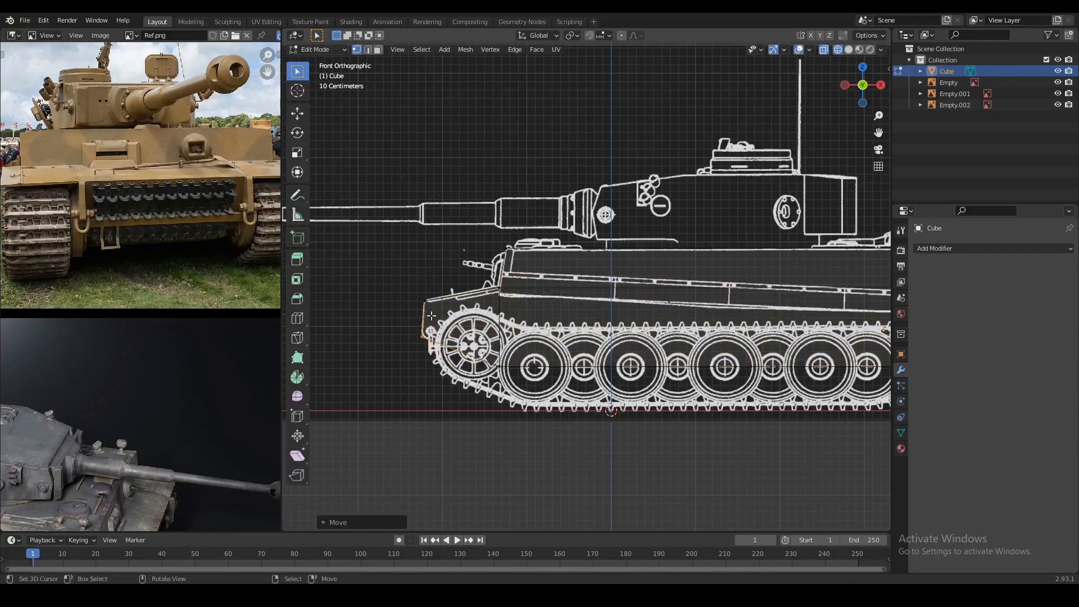
Select the rear vertices of the horizontal edge loop in front view and try to edge-slide them.
scroll(429, 313, down, 4)
key(shift+z)
mouse_move(429, 313)
middle_down()
mouse_move(650, 318)
mouse_move(587, 310)
middle_up()
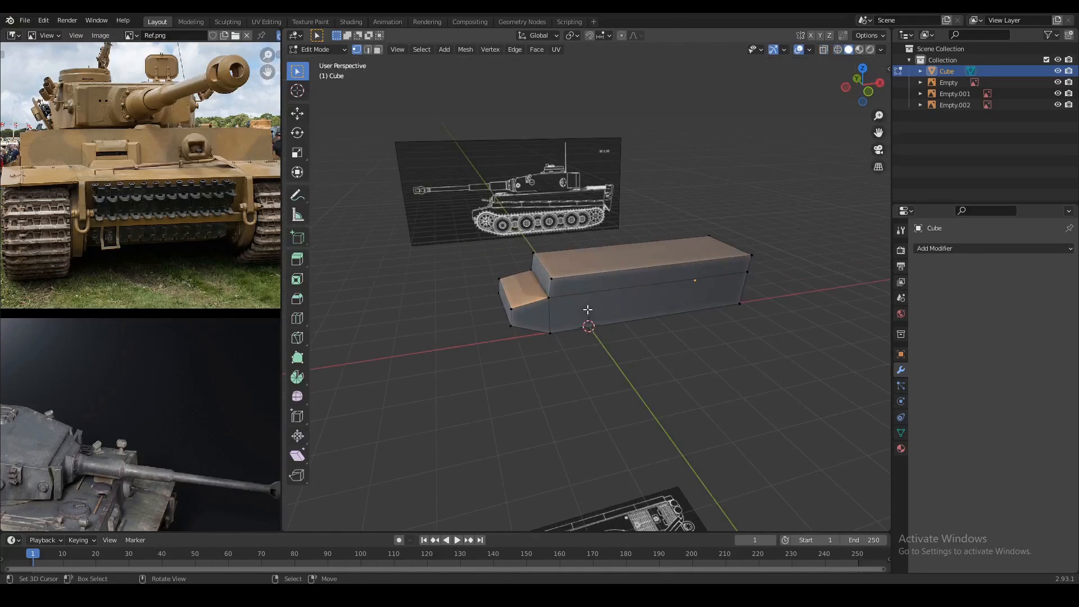
key(KP_3)
key(KP_1)
key(shift+z)
shift+middle_drag(826, 284, 618, 342)
scroll(619, 342, up, 2)
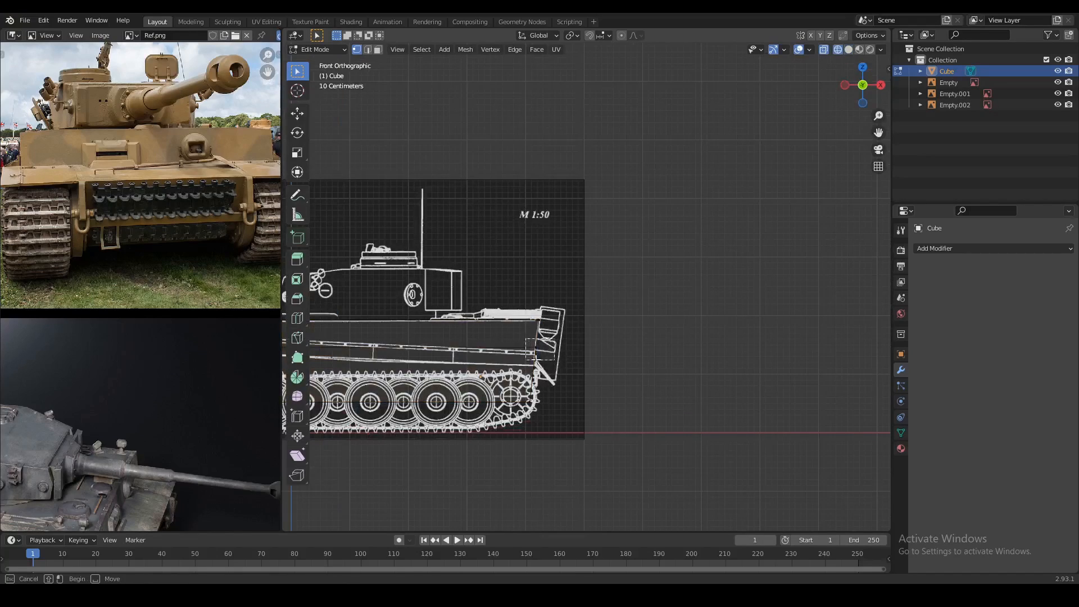
shift+middle_drag(548, 366, 615, 299)
key(shift+z)
key(shift+z)
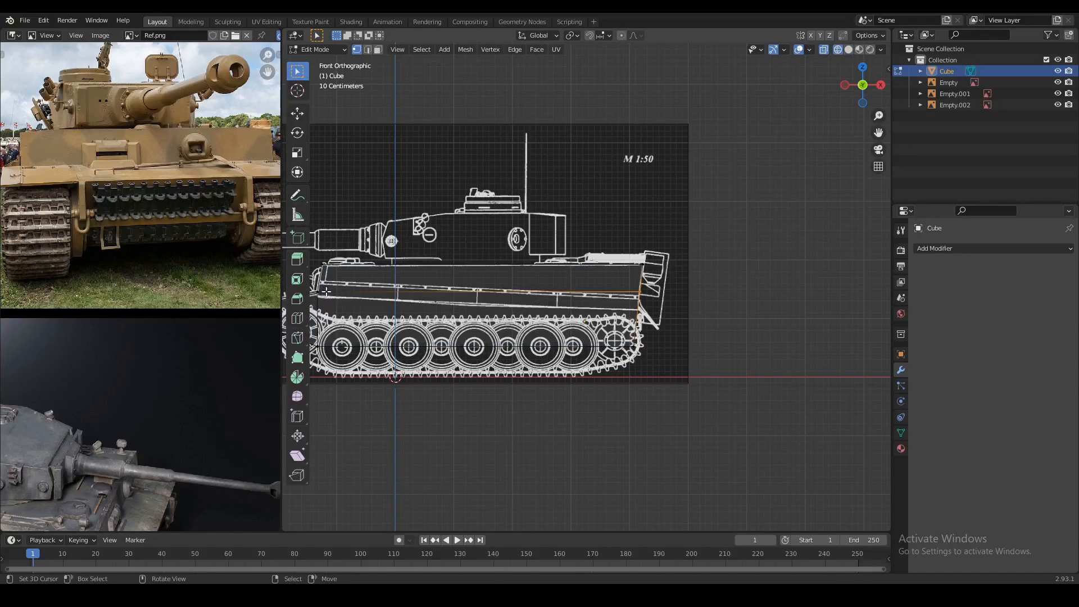
key(g)
key(g)
right_click(626, 294)
Compare the hull block's rear and side with the reference photo and the side blueprint.
key(shift+z)
scroll(373, 300, down, 1)
middle_drag(147, 426, 190, 409)
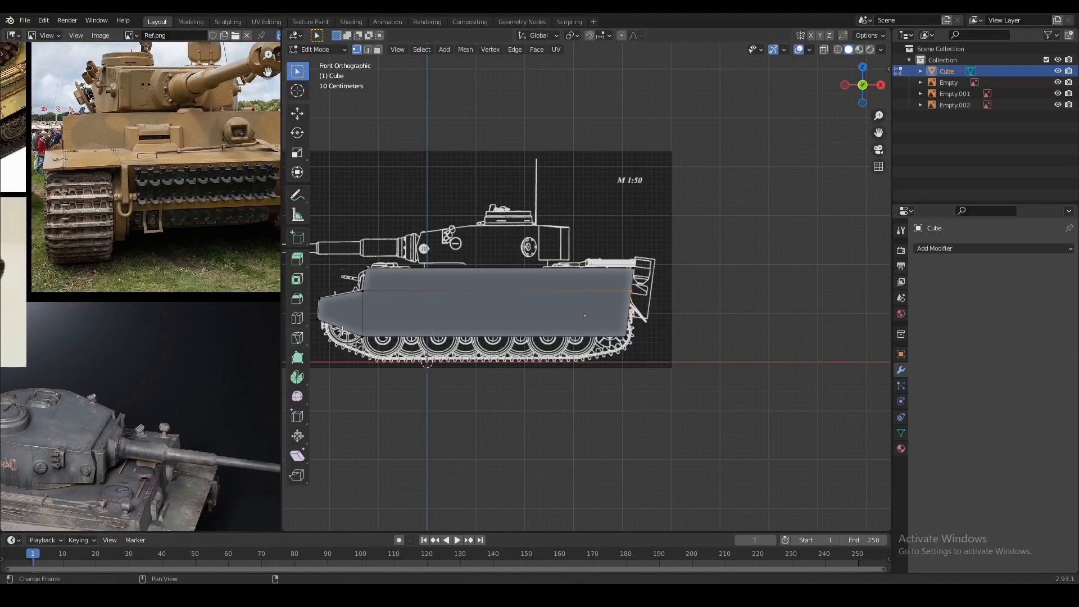
key(shift+z)
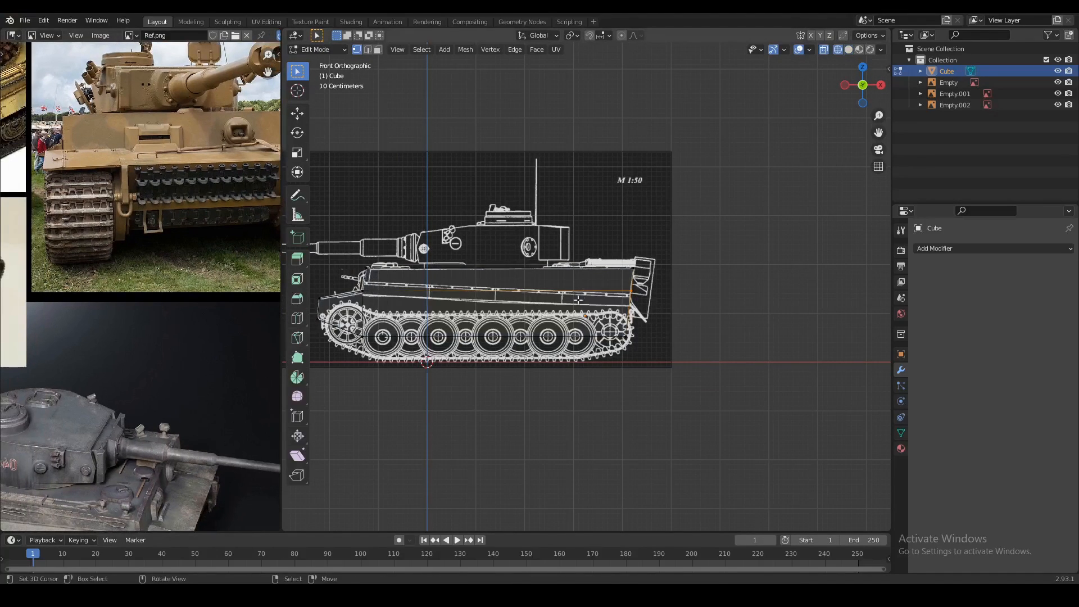
shift+middle_drag(571, 299, 559, 300)
scroll(581, 306, up, 1)
drag(281, 299, 248, 295)
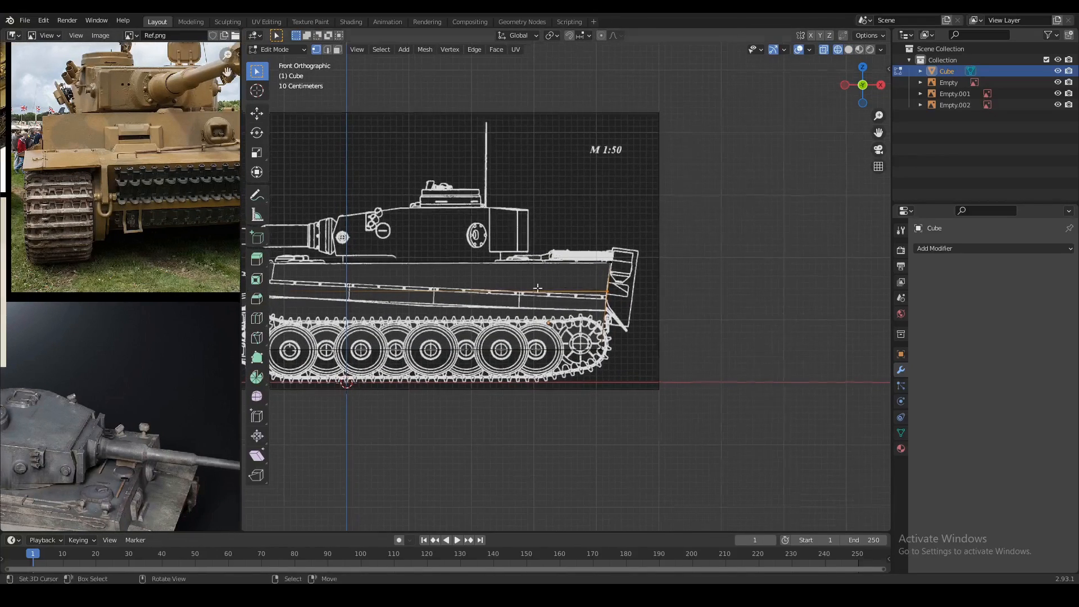
key(shift+z)
middle_drag(610, 290, 578, 297)
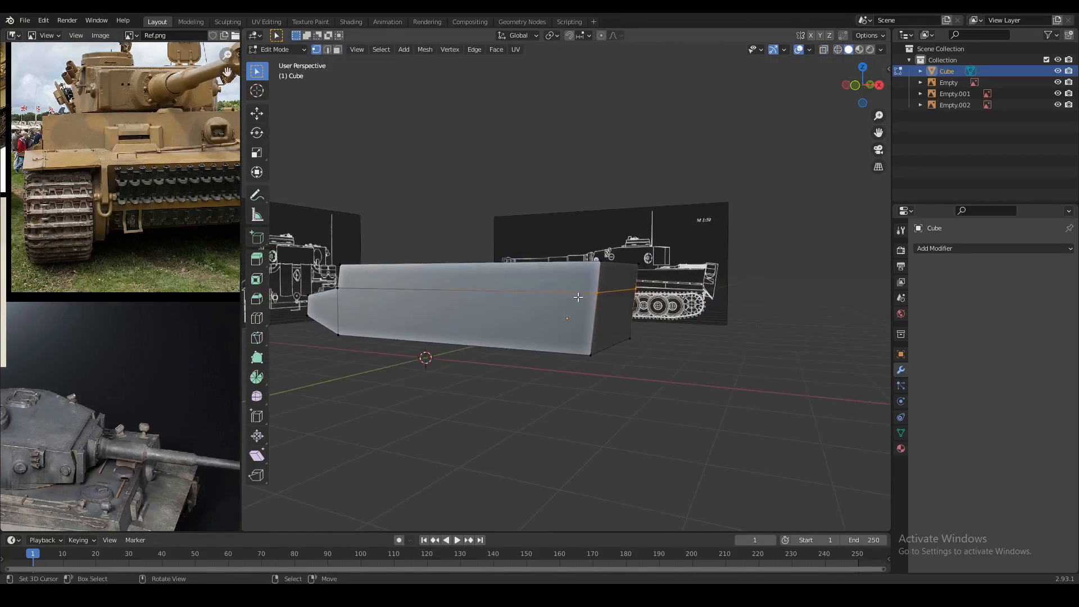
Edge-slide the loop's rear end downward by about 0.23 to follow the slanted side line in the blueprint.
key(KP_1)
key(shift+z)
key(g)
key(g)
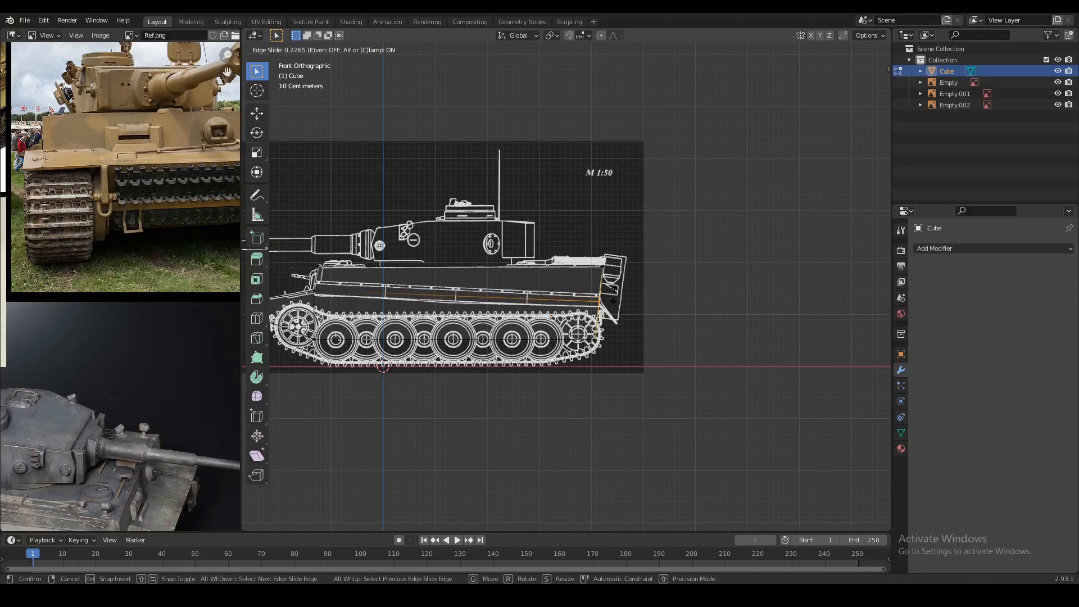
click(360, 289)
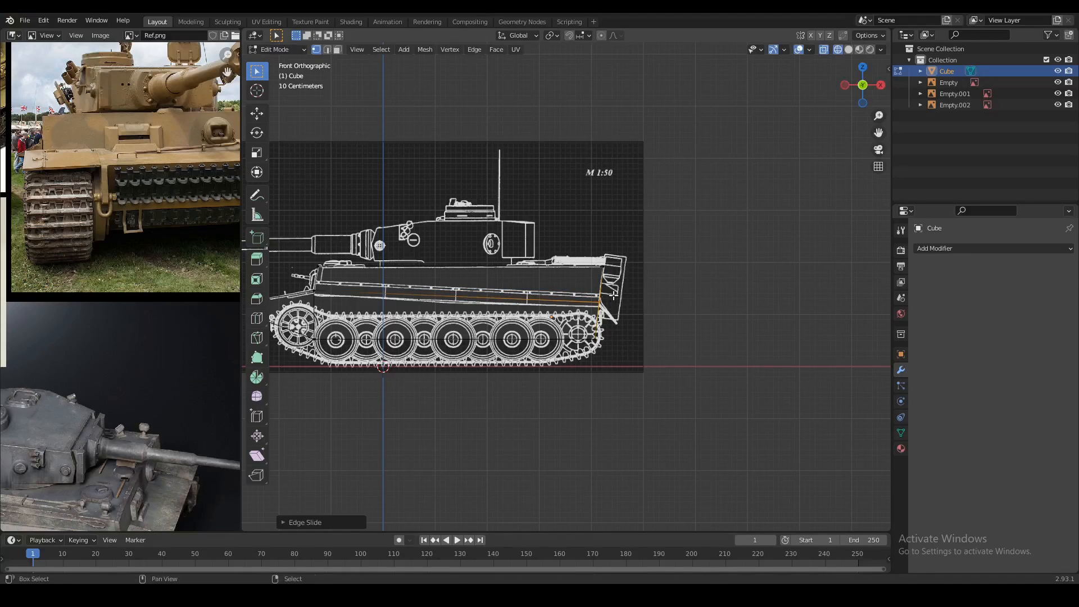
Compare the narrow hull block in shaded view with the front of the tank in the reference photos.
key(shift+z)
middle_drag(394, 289, 534, 304)
scroll(109, 238, down, 3)
middle_drag(111, 239, 170, 306)
scroll(170, 292, up, 2)
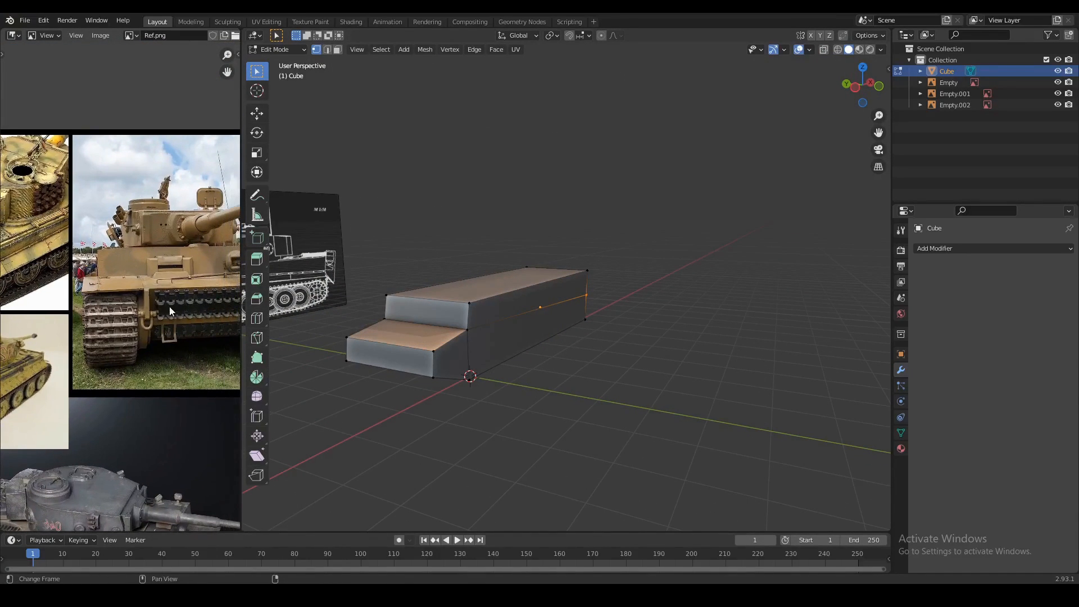
scroll(170, 306, down, 2)
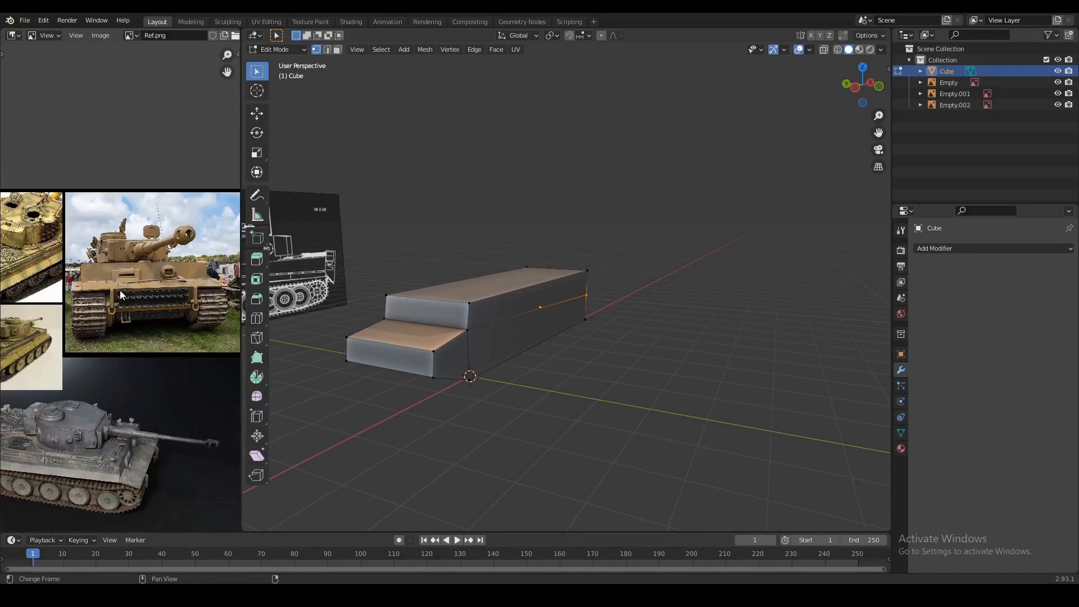
scroll(122, 295, up, 1)
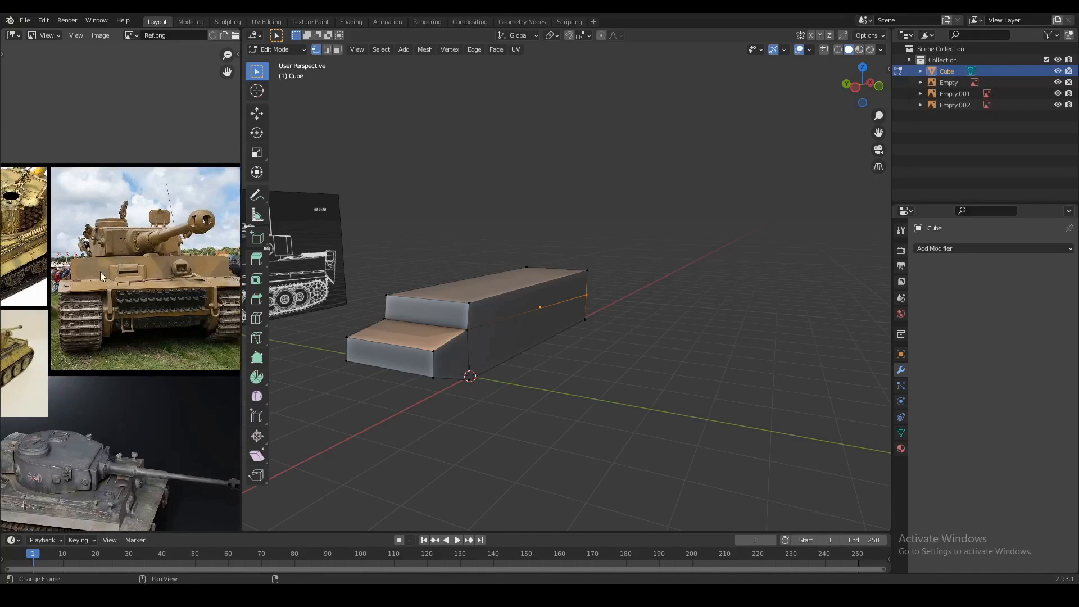
scroll(168, 276, up, 2)
middle_drag(137, 274, 229, 276)
Extrude both upper side faces of the hull and scale them outward along Y to form the overhanging upper hull.
key(3)
right_click(504, 304)
middle_drag(505, 304, 534, 329)
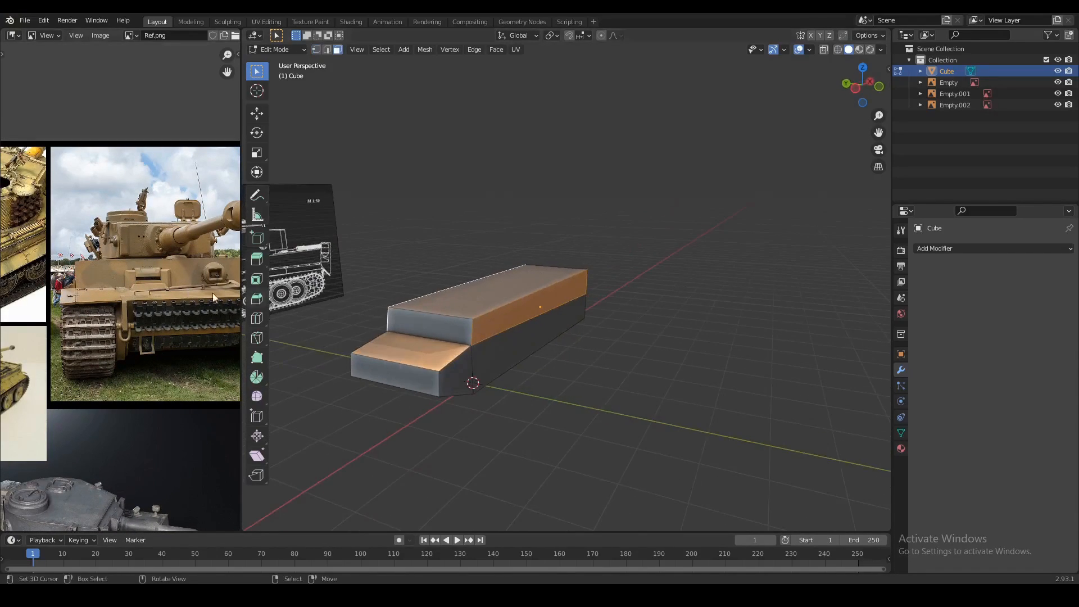
scroll(126, 296, down, 2)
scroll(159, 404, up, 1)
scroll(165, 403, up, 1)
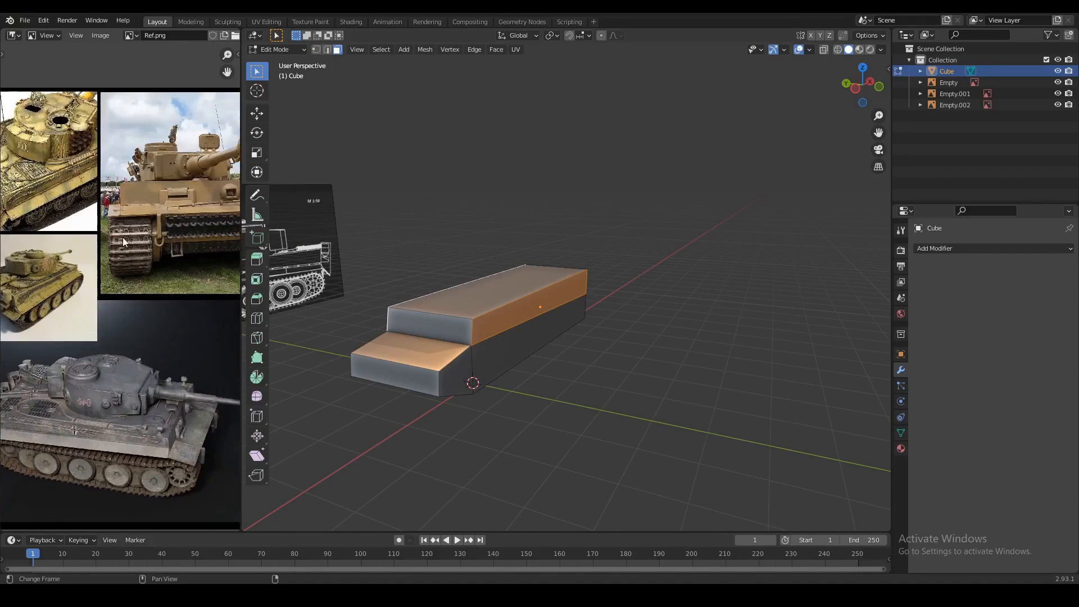
scroll(476, 318, up, 2)
key(shift+z)
middle_drag(476, 317, 564, 357)
shift+click(456, 298)
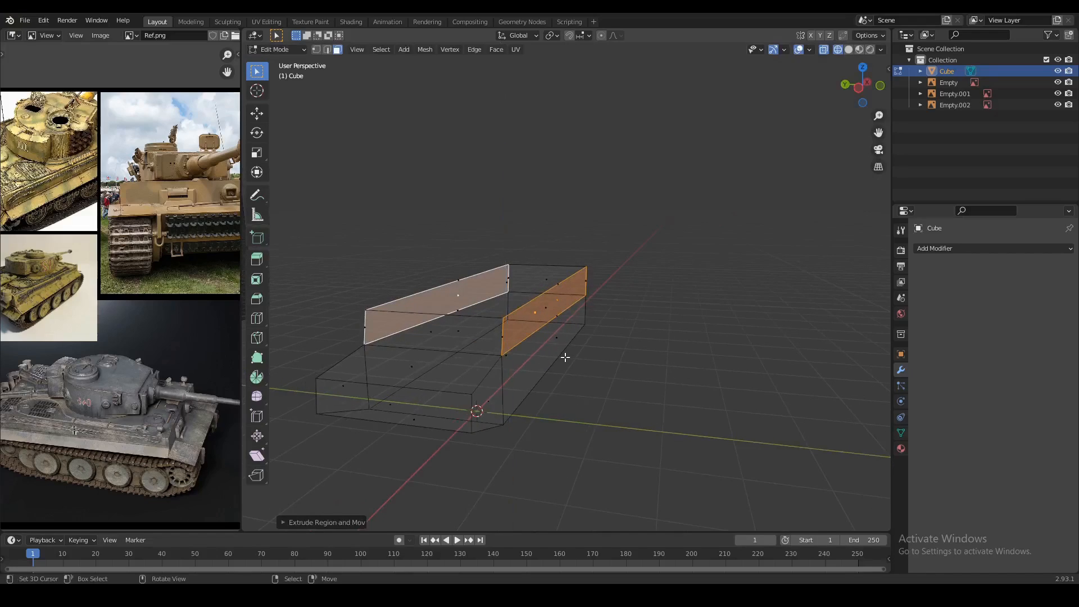
key(s)
key(y)
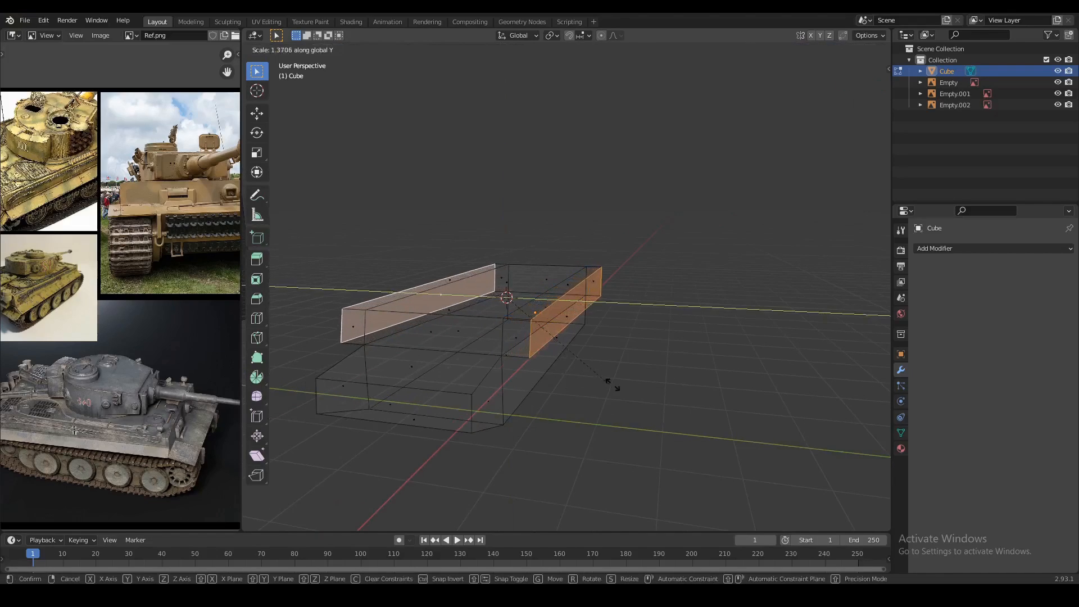
click(659, 395)
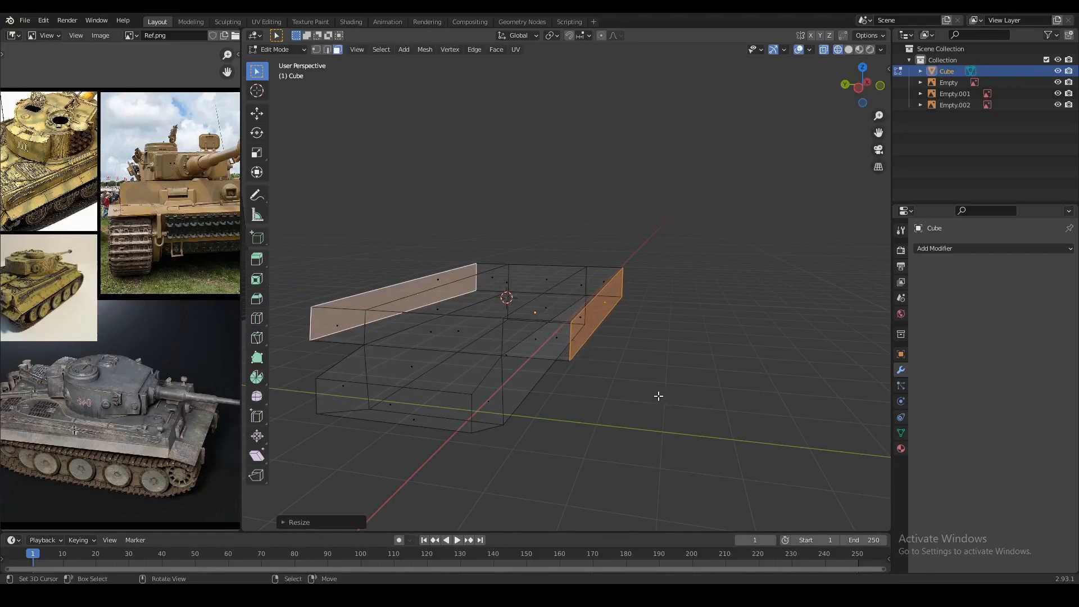
Scale the extruded side faces along Y in top view to match the hull edges in the top blueprint.
key(shift+z)
middle_drag(467, 366, 443, 349)
key(KP_7)
key(shift+z)
key(shift+z)
ctrl+scroll(389, 372, up, 2)
key(shift+z)
key(s)
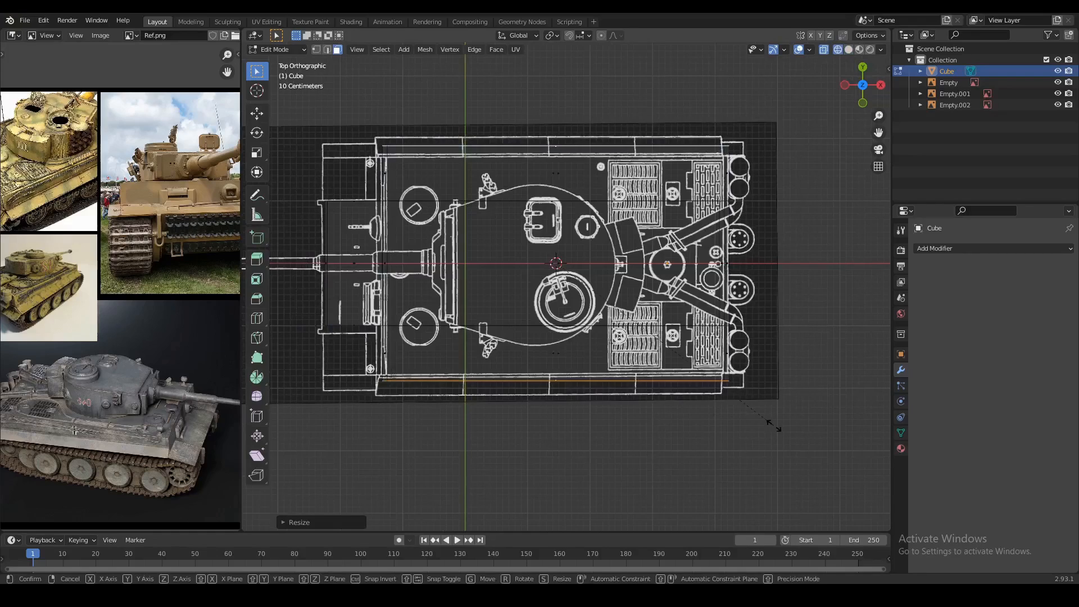
key(y)
click(759, 420)
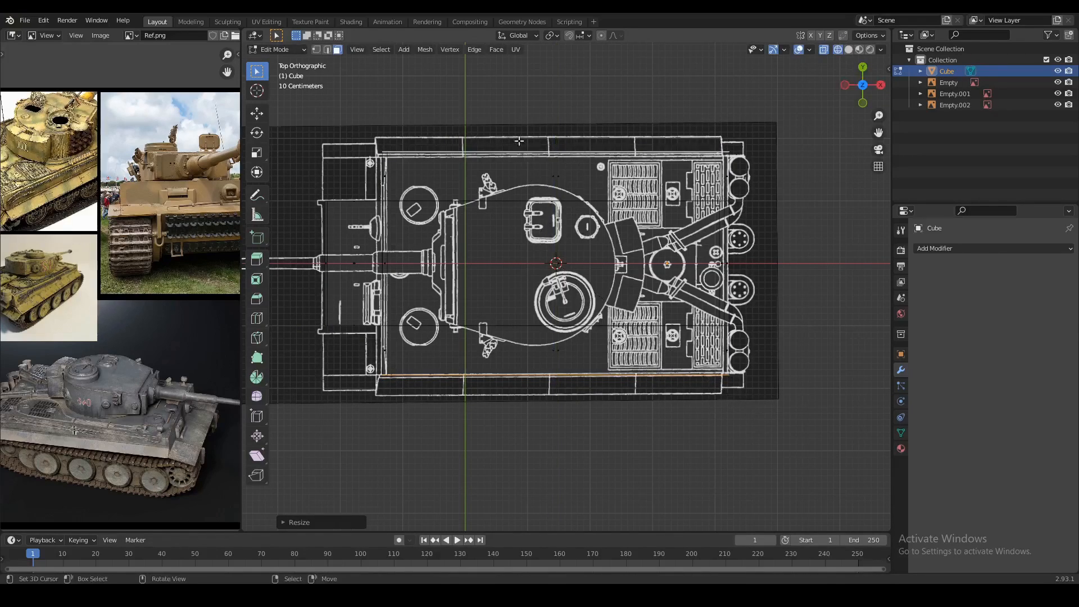
Fine-tune the upper hull's width along Y by a factor of about 0.995 against the top blueprint.
key(shift+z)
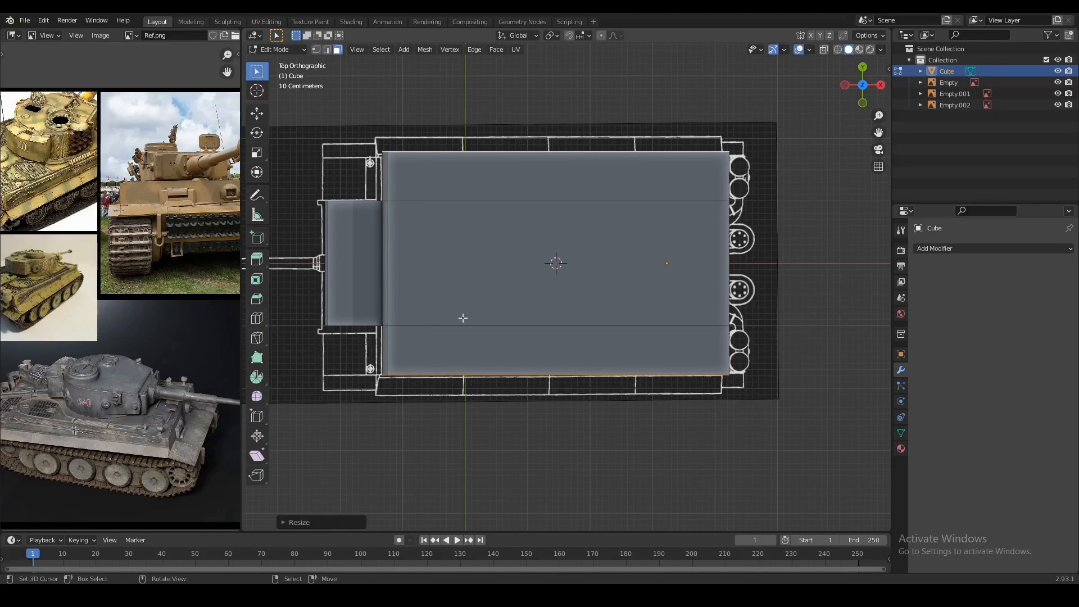
key(shift+z)
key(s)
key(y)
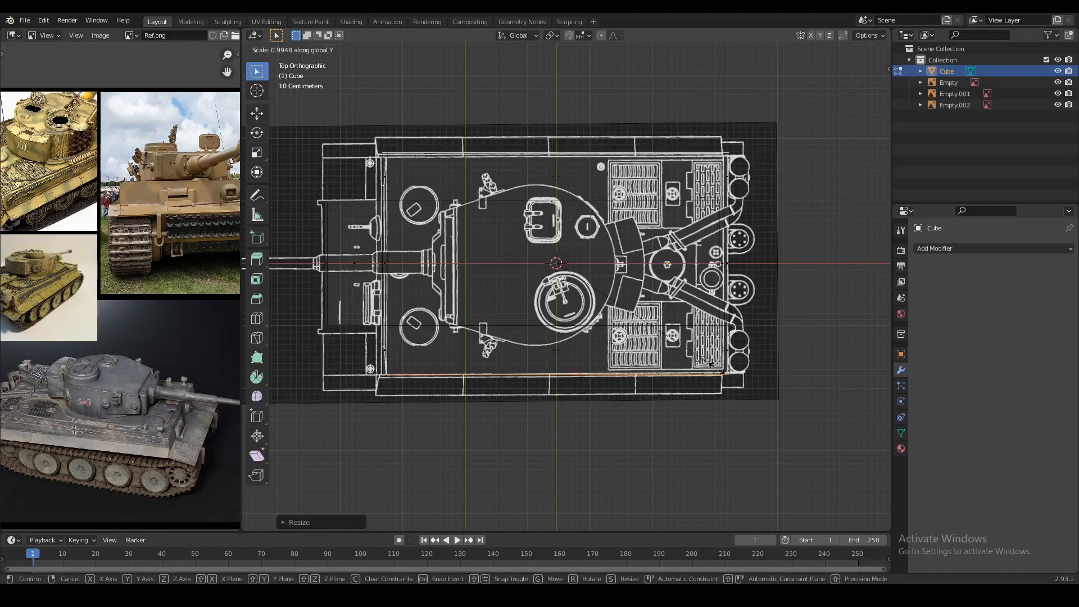
click(722, 372)
key(shift+z)
scroll(537, 364, down, 2)
middle_drag(537, 365, 494, 292)
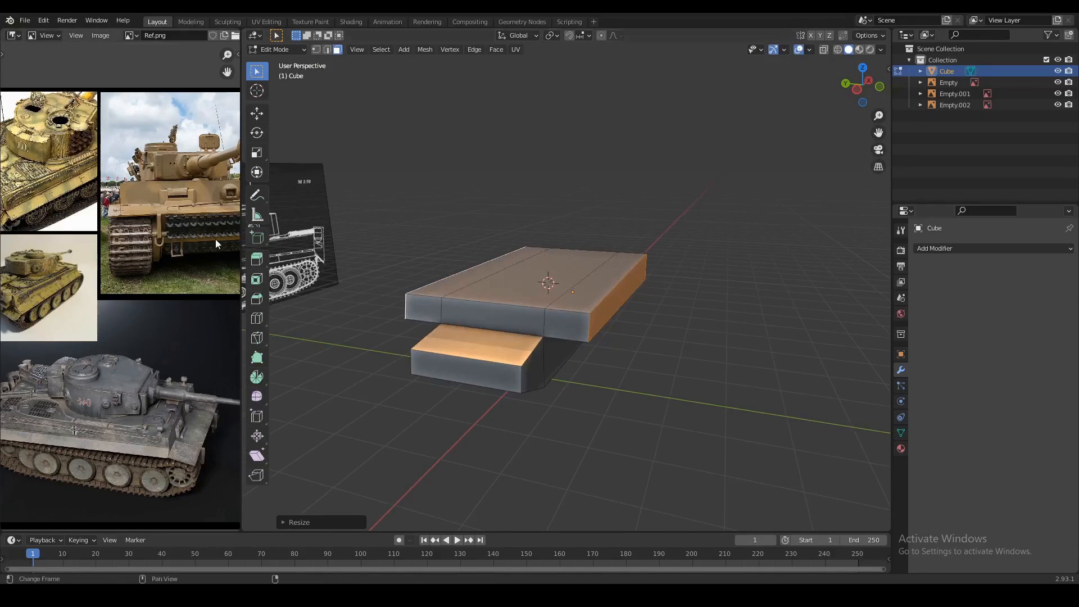
Deselect everything in edge select mode and compare the widened hull with the reference photos.
scroll(96, 339, down, 1)
scroll(97, 339, up, 3)
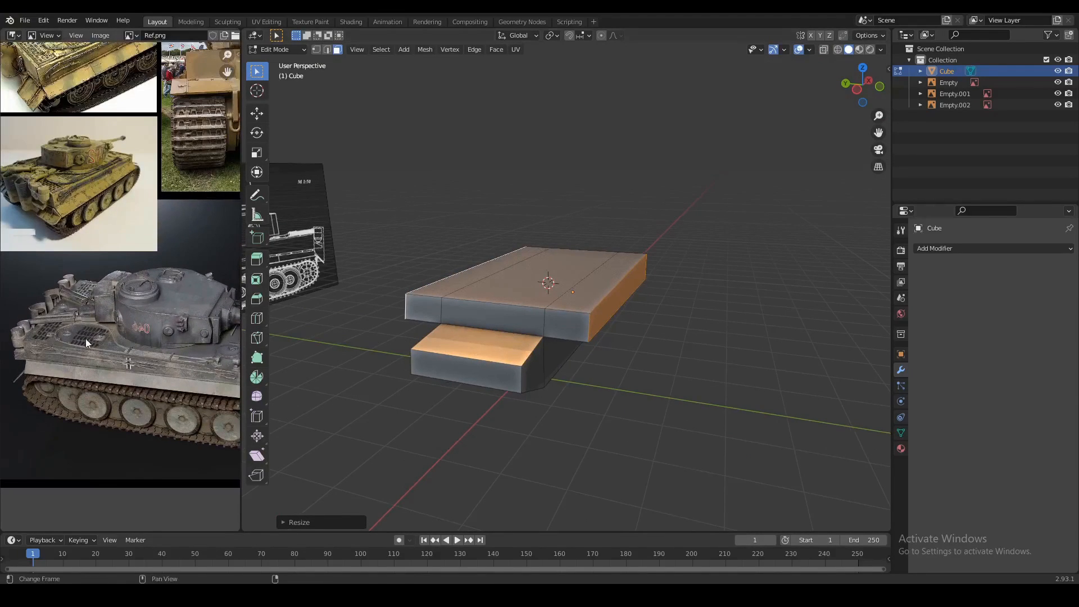
key(2)
key(alt+a)
middle_drag(545, 331, 214, 313)
scroll(213, 319, down, 2)
middle_drag(562, 281, 358, 270)
Compare the hull's outline with the front-view and side-view blueprints, alternating solid and wireframe shading.
key(KP_1)
key(KP_3)
key(shift+z)
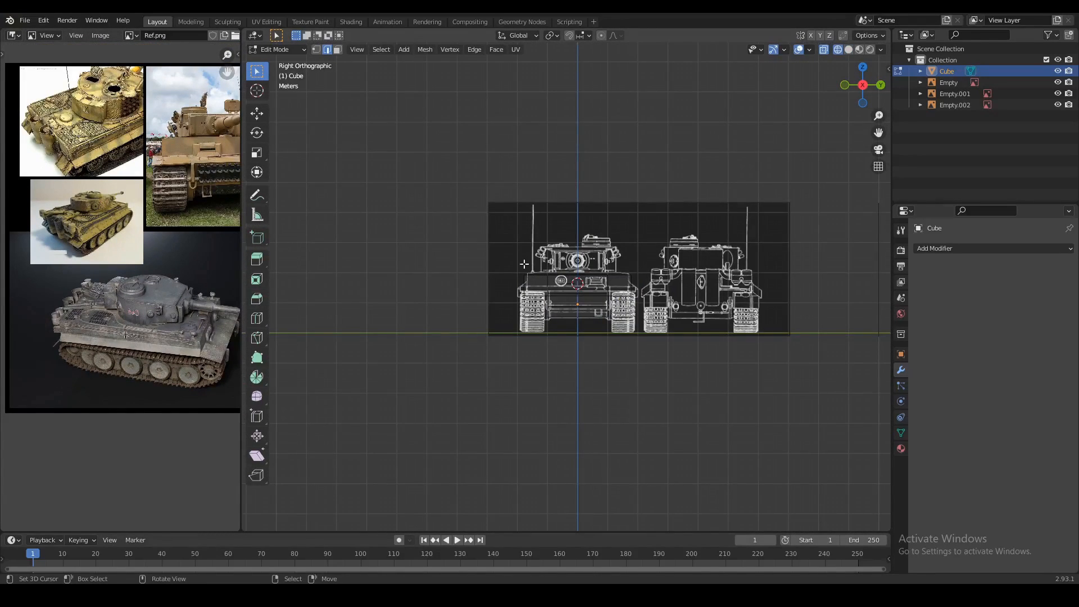
scroll(523, 266, up, 2)
scroll(559, 279, up, 2)
key(shift+z)
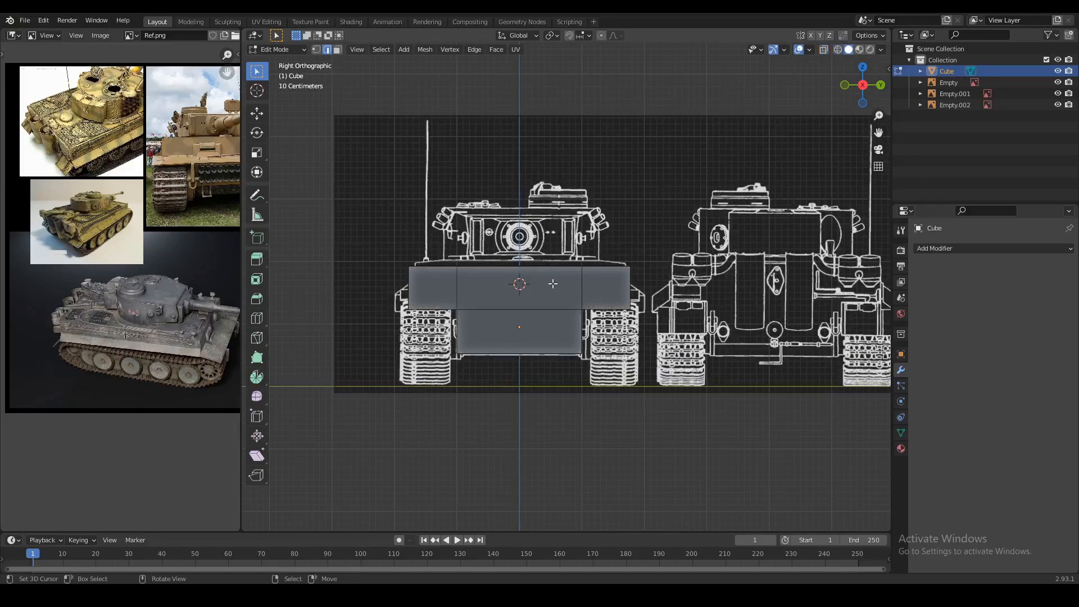
key(KP_1)
key(shift+z)
key(shift+z)
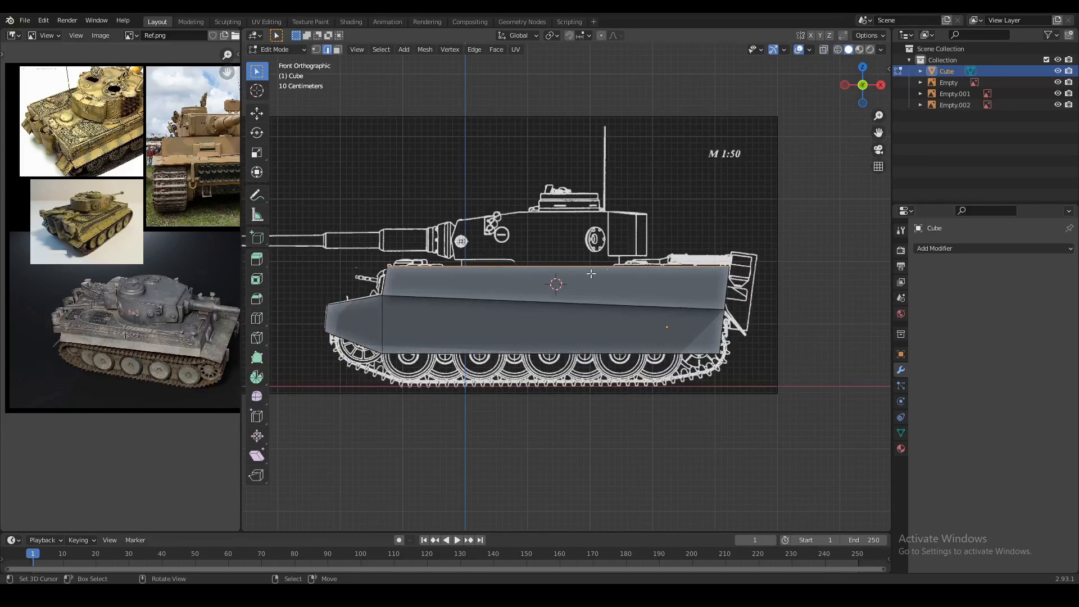
Select the whole hull mesh and check its proportions from the side, the front and in perspective.
key(a)
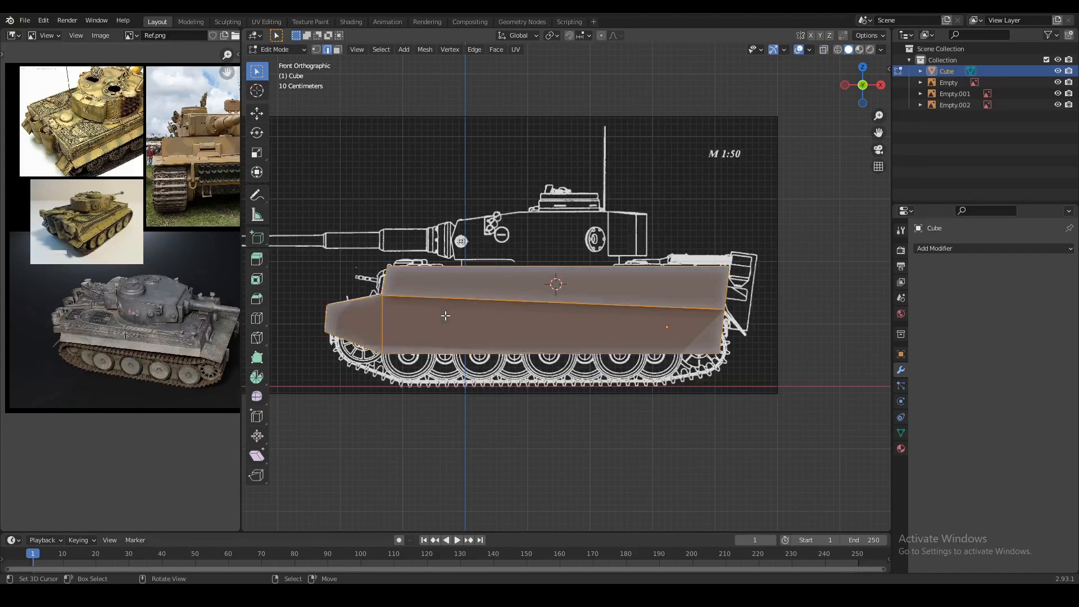
key(KP_3)
key(shift+z)
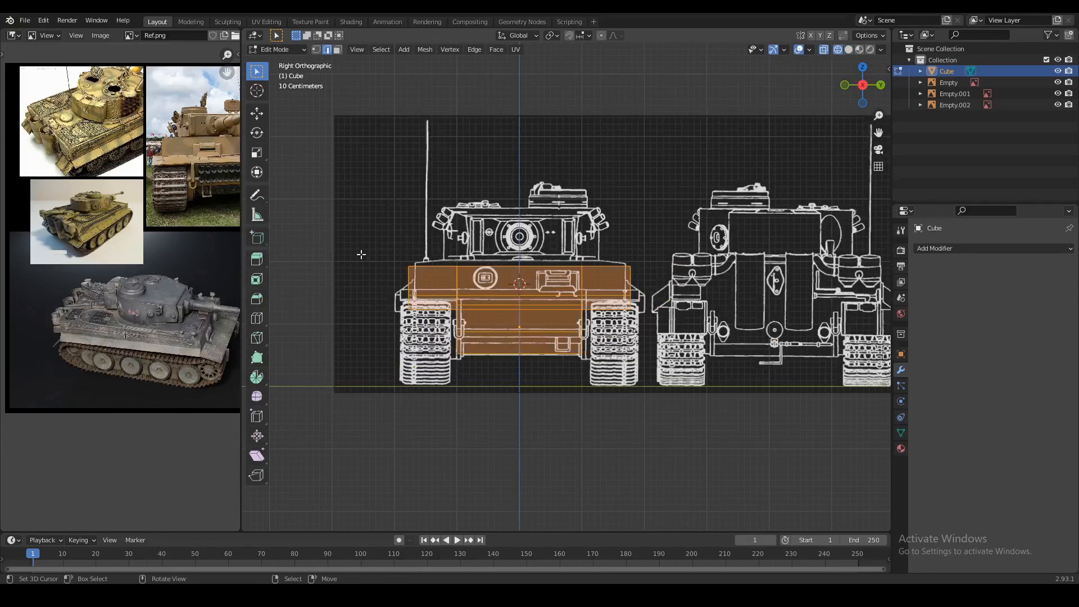
key(shift+z)
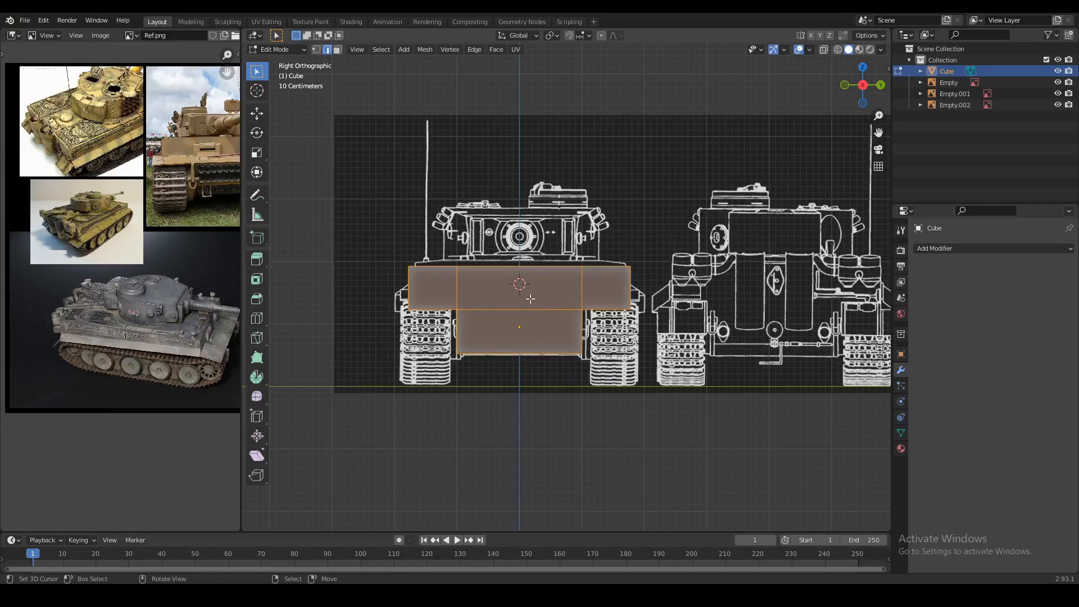
scroll(530, 299, down, 3)
middle_drag(529, 299, 385, 189)
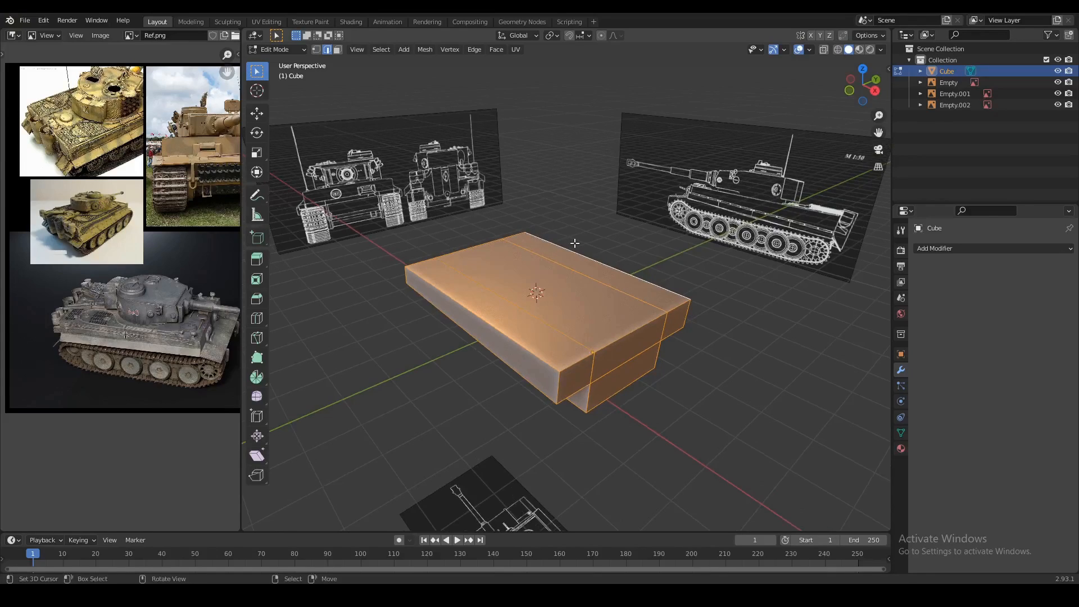
middle_drag(514, 283, 501, 275)
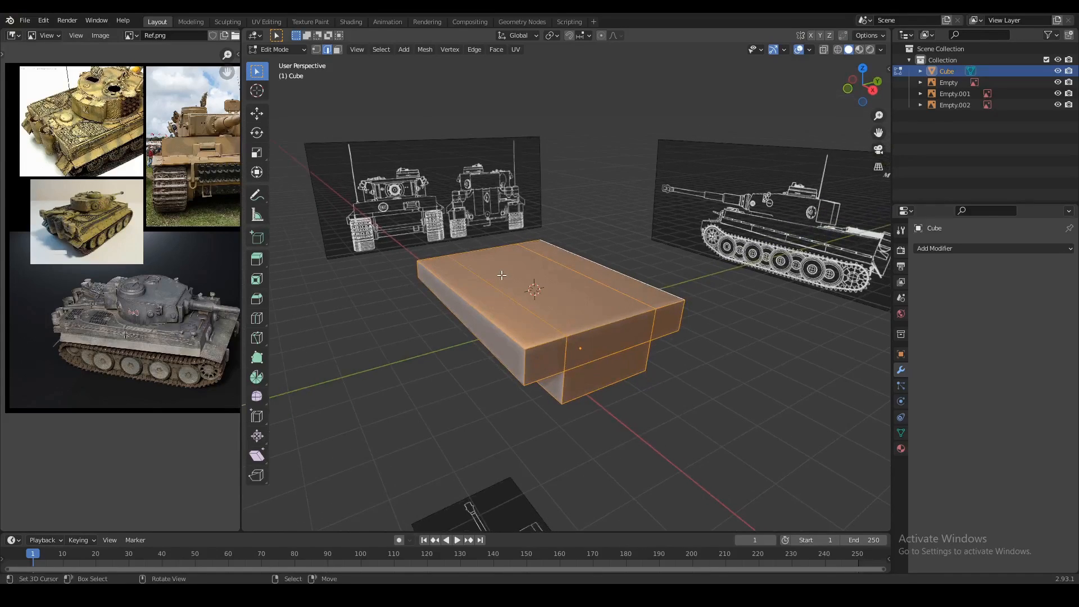
key(KP_1)
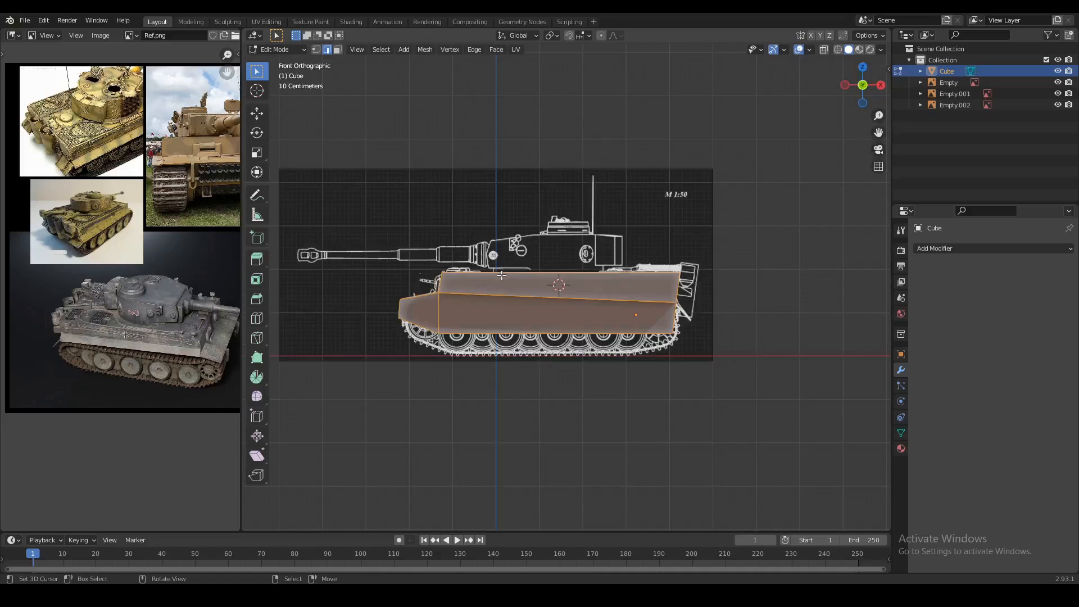
key(KP_3)
key(KP_1)
key(KP_3)
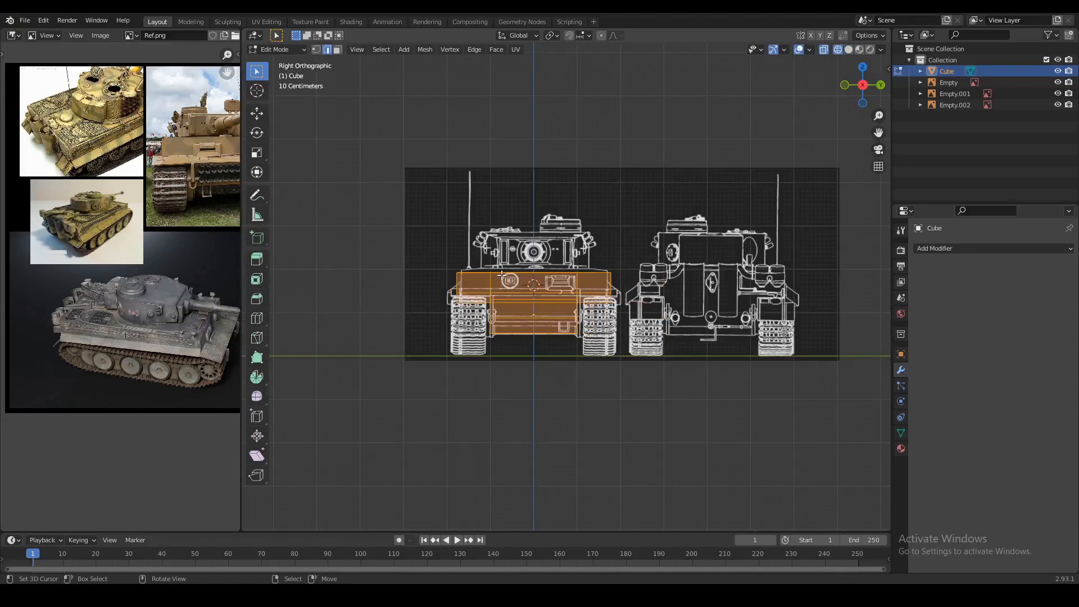
Select a top outer corner vertex of the upper hull and check its position against the front-view blueprint.
scroll(533, 268, up, 3)
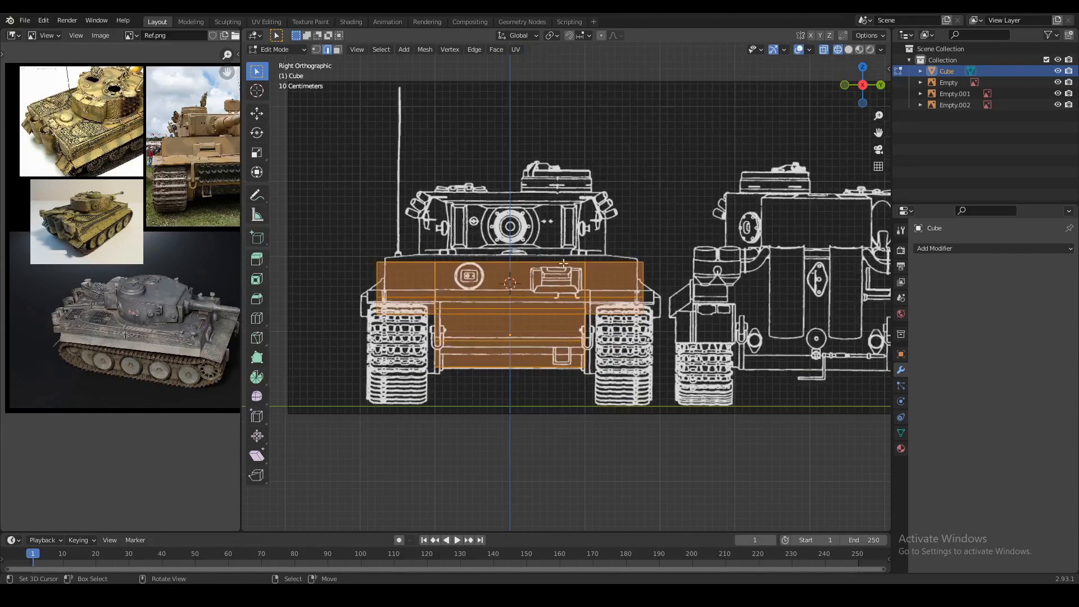
key(1)
right_click(380, 259)
key(KP_1)
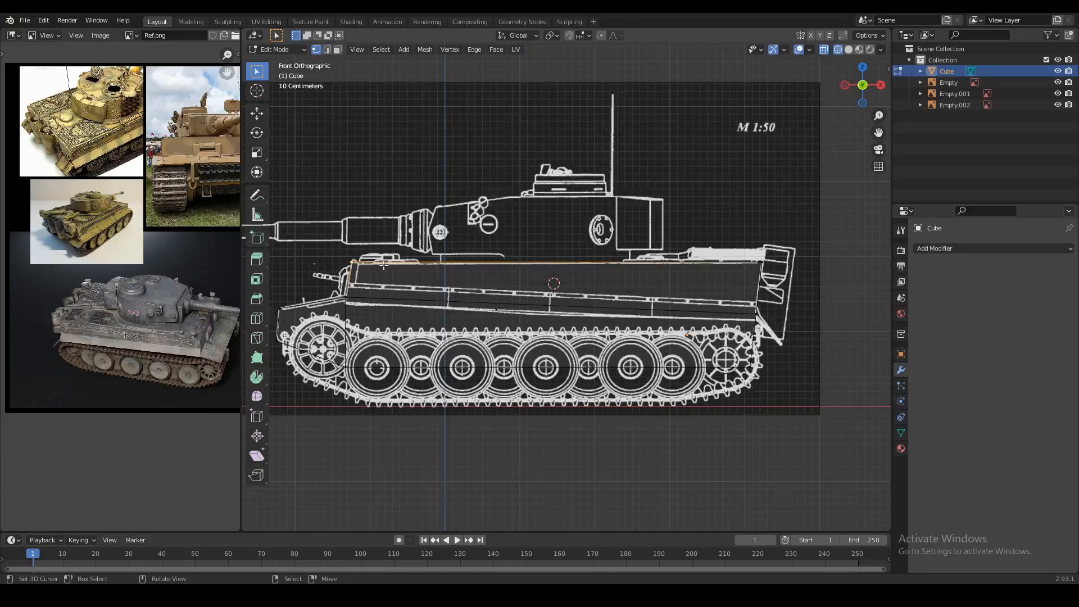
key(KP_3)
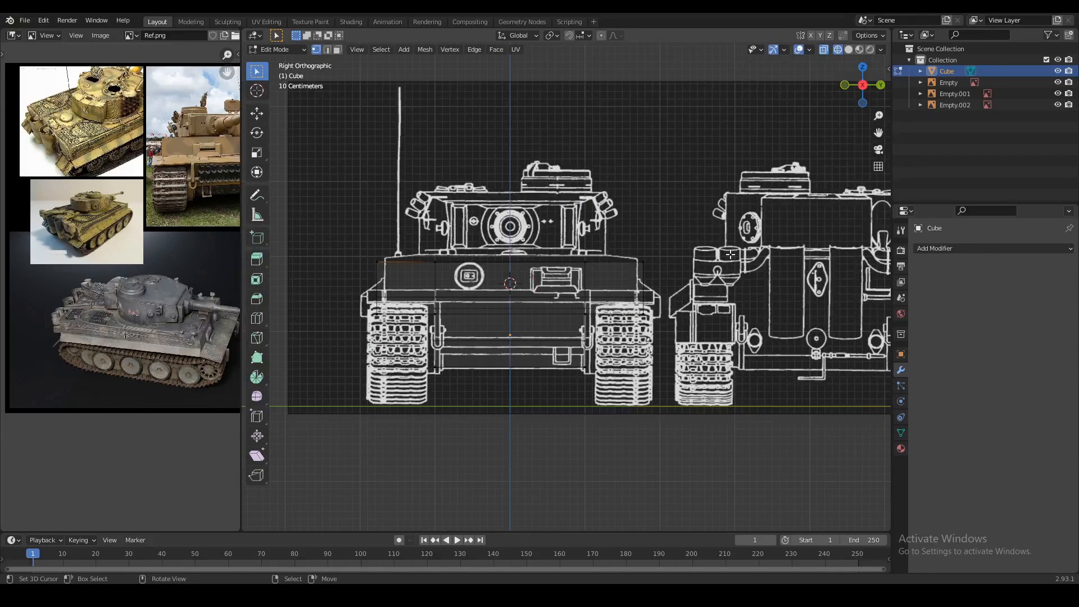
key(alt+z)
key(alt+z)
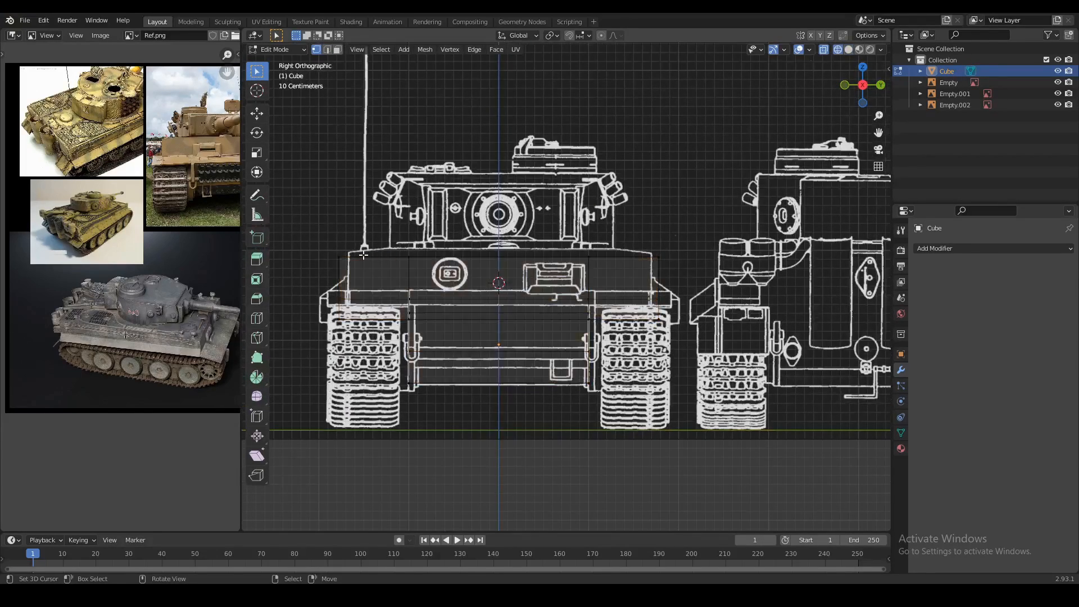
Try to edge-slide one outer top edge of the upper hull inward by about 0.14.
key(alt+z)
middle_drag(376, 263, 649, 269)
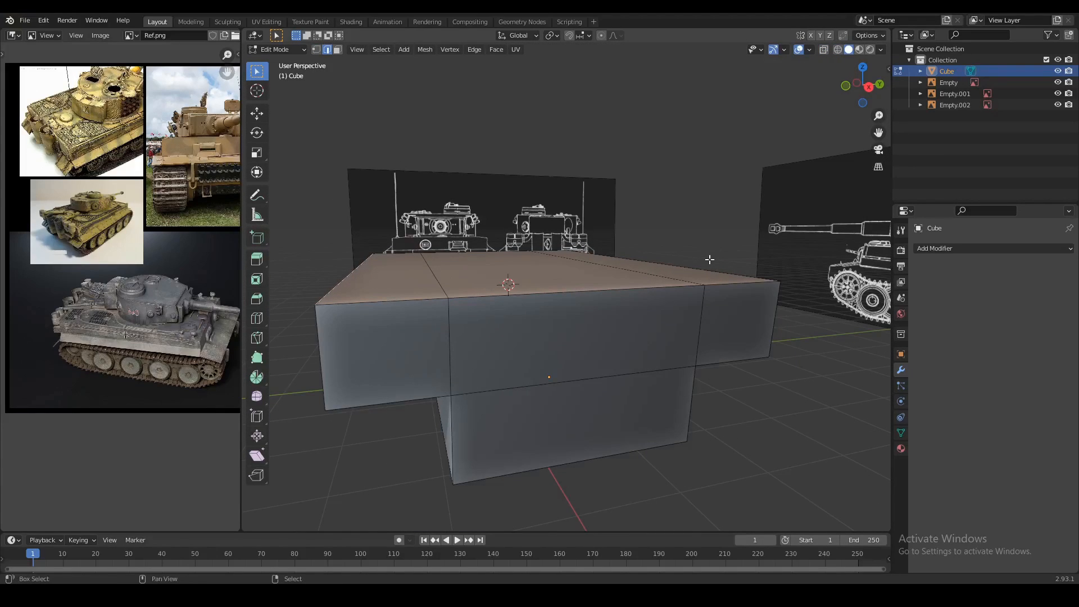
key(KP_1)
key(alt+z)
key(KP_3)
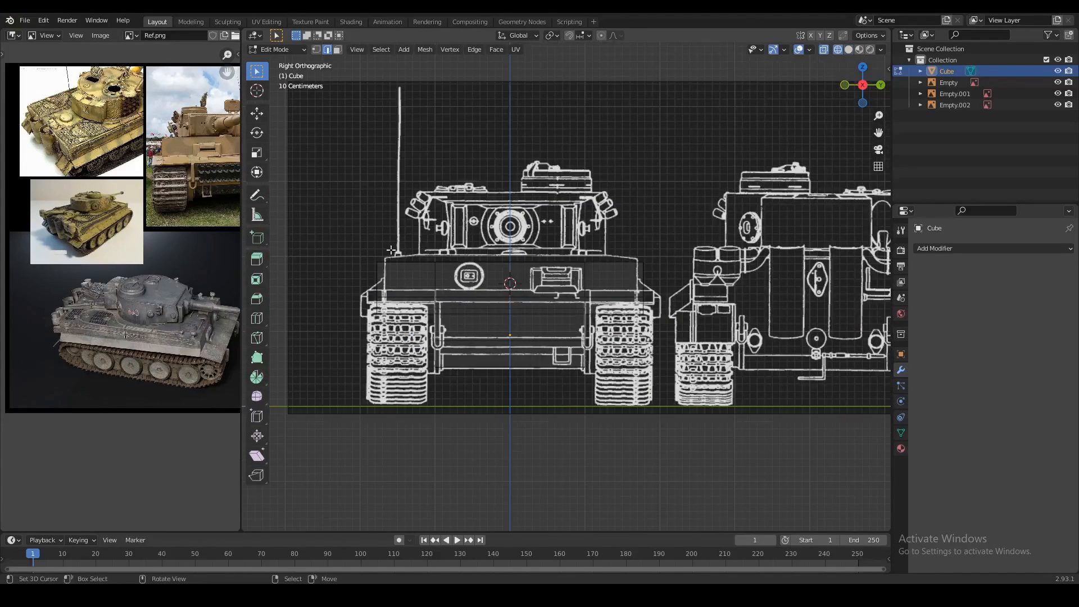
scroll(469, 274, up, 2)
key(alt+z)
middle_drag(493, 272, 534, 277)
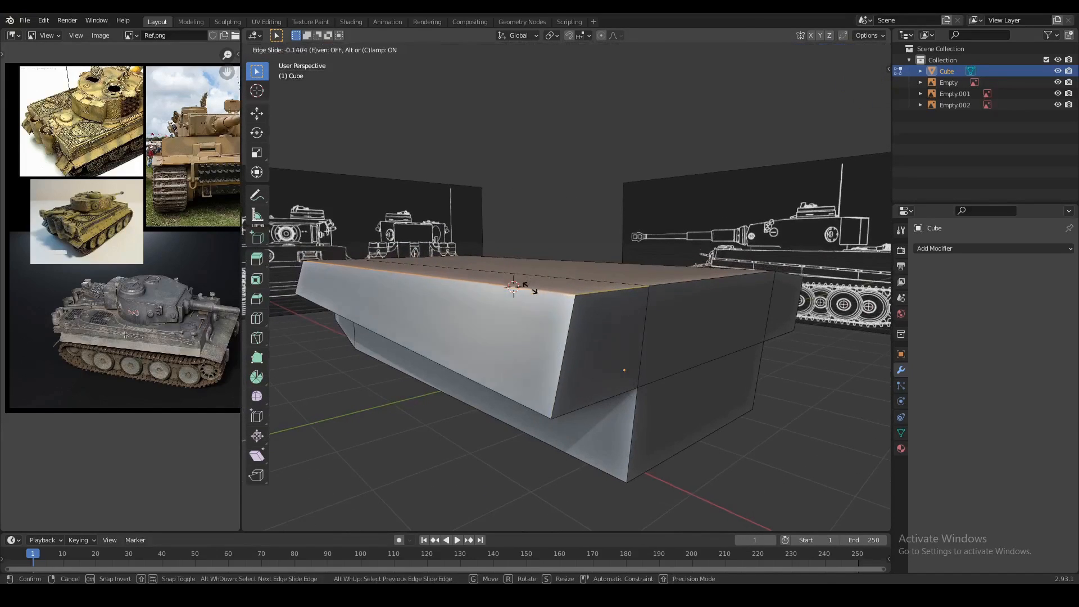
click(533, 281)
Edge-slide the upper hull's outer top edge down its side face with a factor of -0.2.
middle_drag(533, 281, 627, 303)
scroll(607, 290, up, 5)
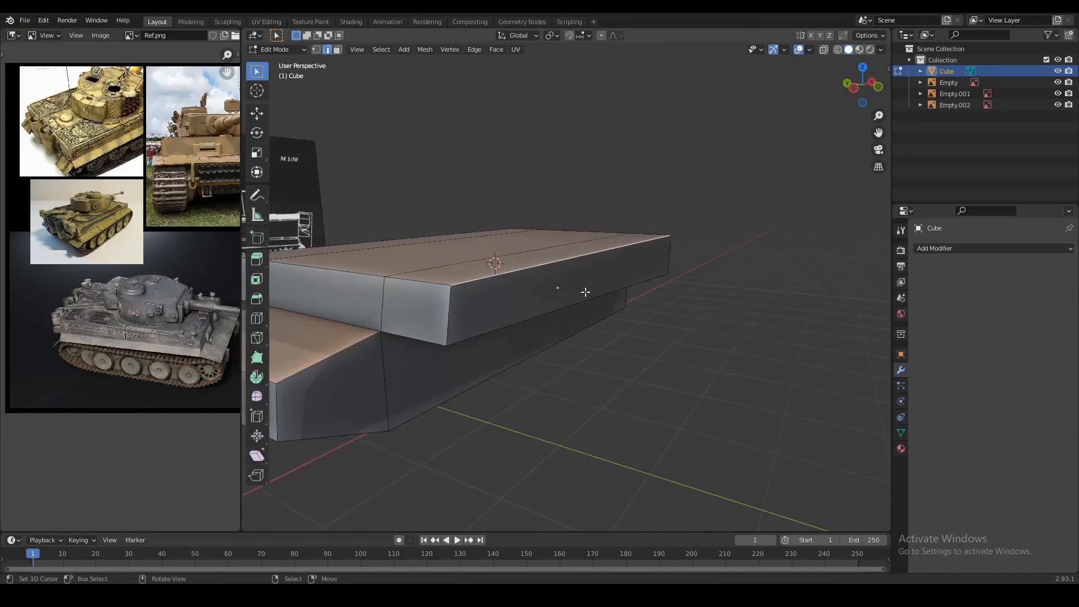
key(g)
key(g)
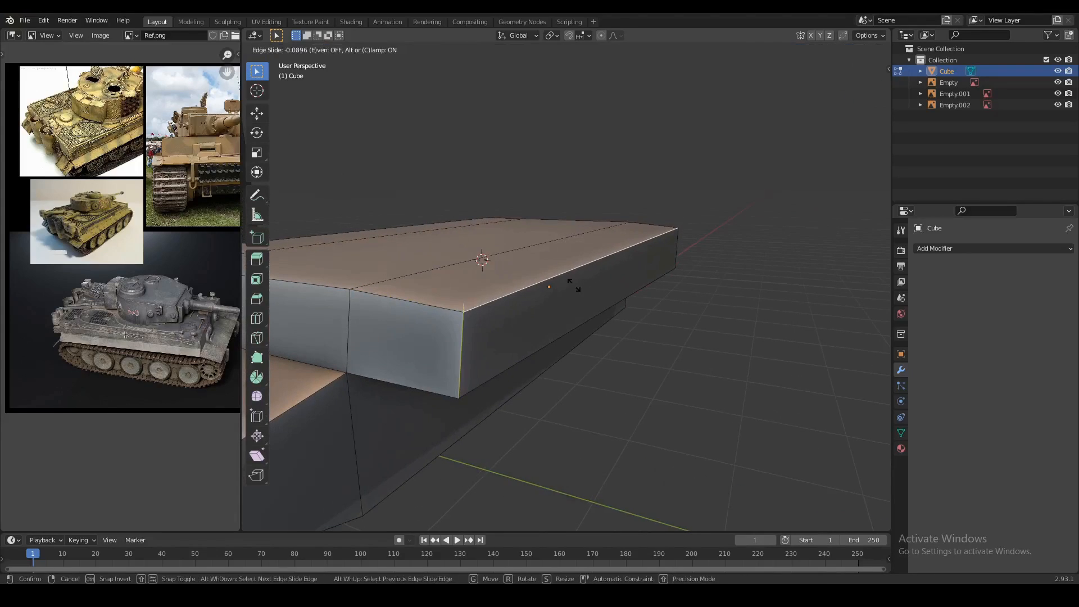
text(0.)
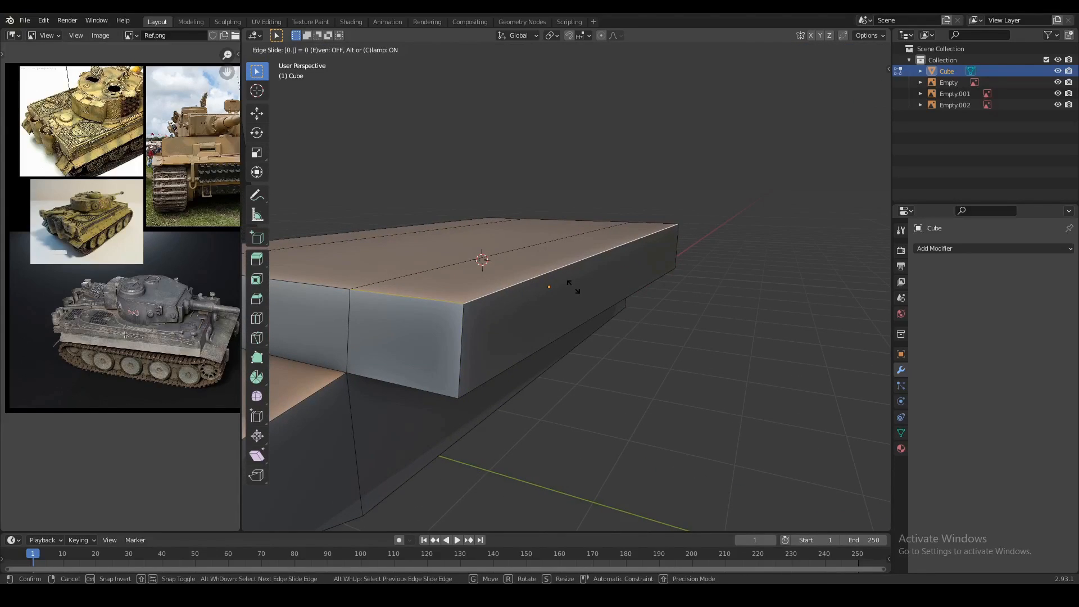
key(Return)
key(g)
key(g)
text(-0.2)
key(Return)
scroll(573, 287, down, 4)
middle_drag(573, 287, 509, 279)
scroll(509, 280, up, 3)
key(g)
key(g)
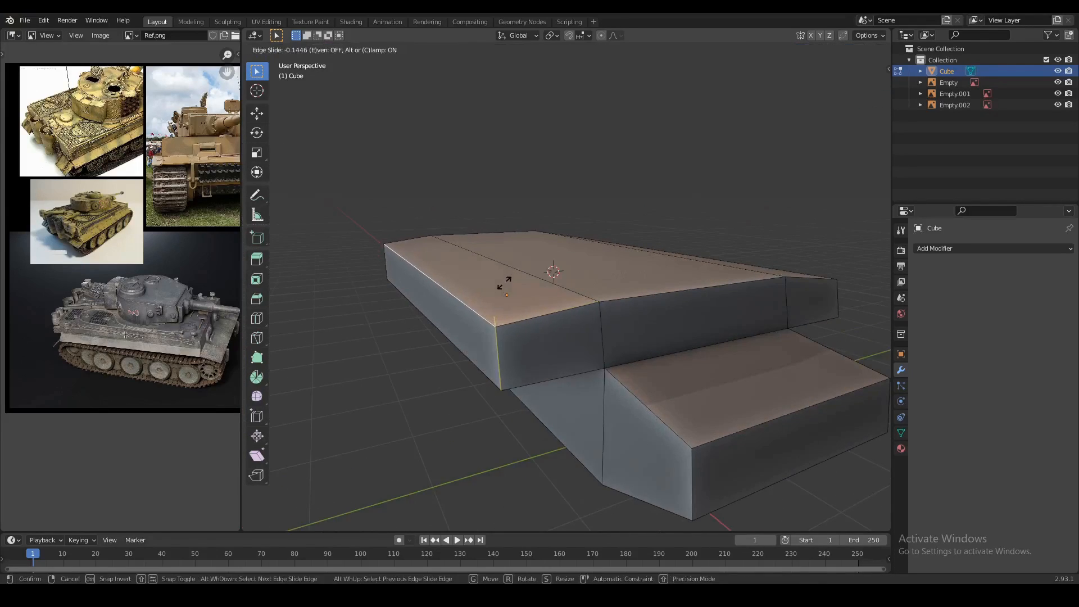
key(Escape)
key(g)
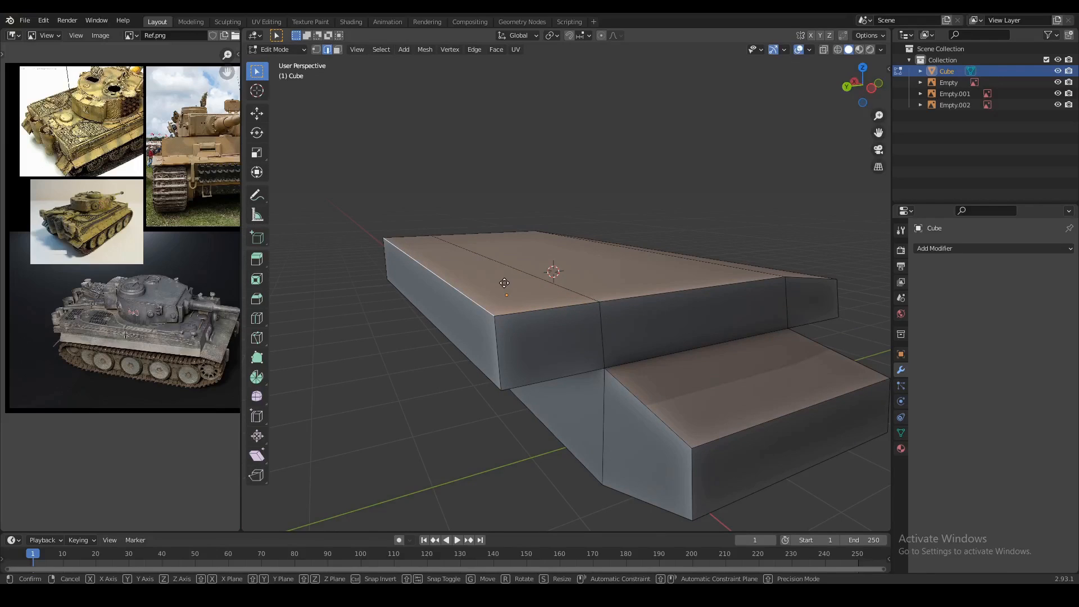
key(g)
click(504, 282)
key(g)
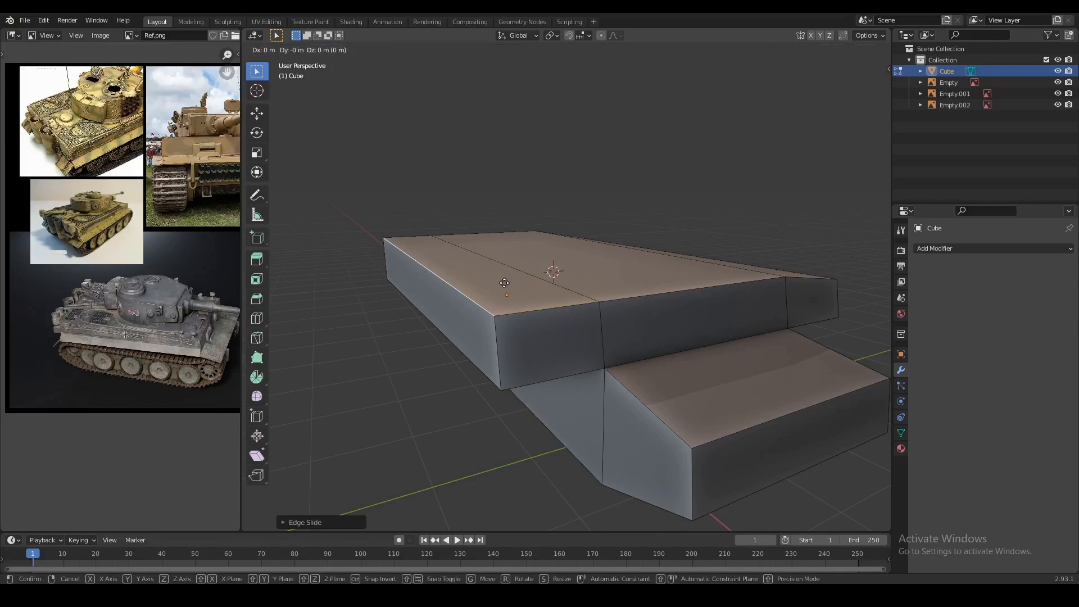
click(504, 283)
Edge-slide the upper hull's opposite outer top edge down its side face and return to Object Mode.
key(g)
key(g)
click(504, 286)
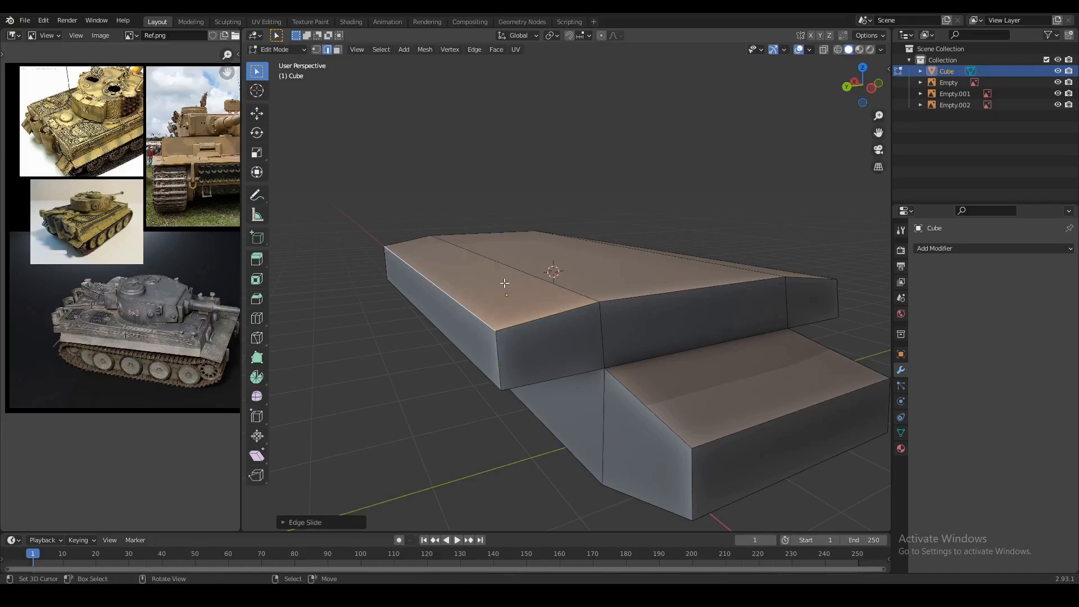
key(Tab)
middle_drag(622, 274, 511, 284)
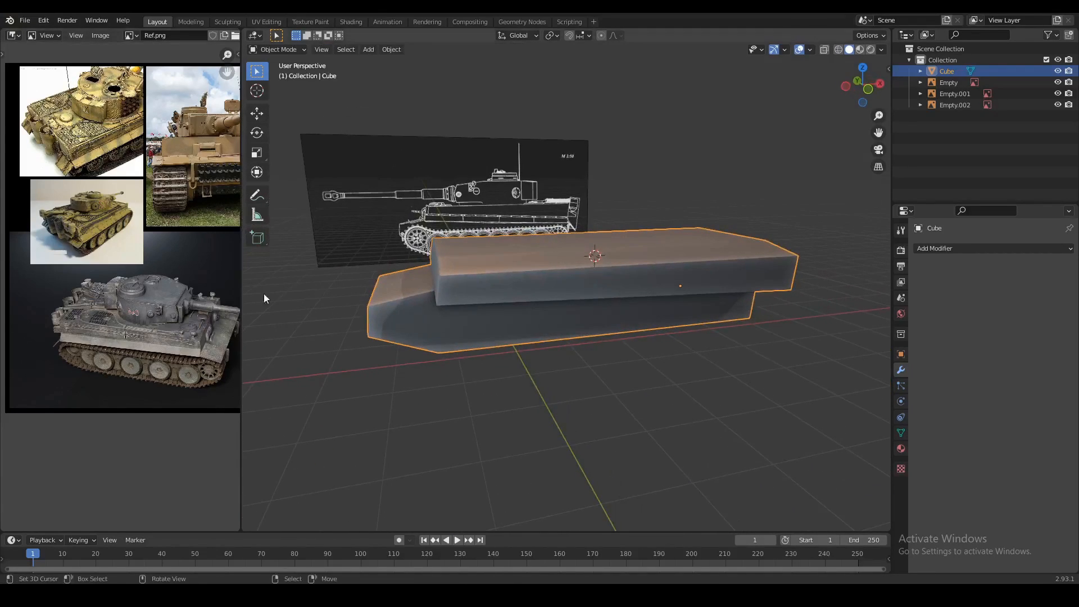
Add a centred lengthwise loop cut through the hull, after comparing its front with the tank reference photo.
middle_drag(421, 288, 575, 309)
middle_drag(152, 337, 149, 336)
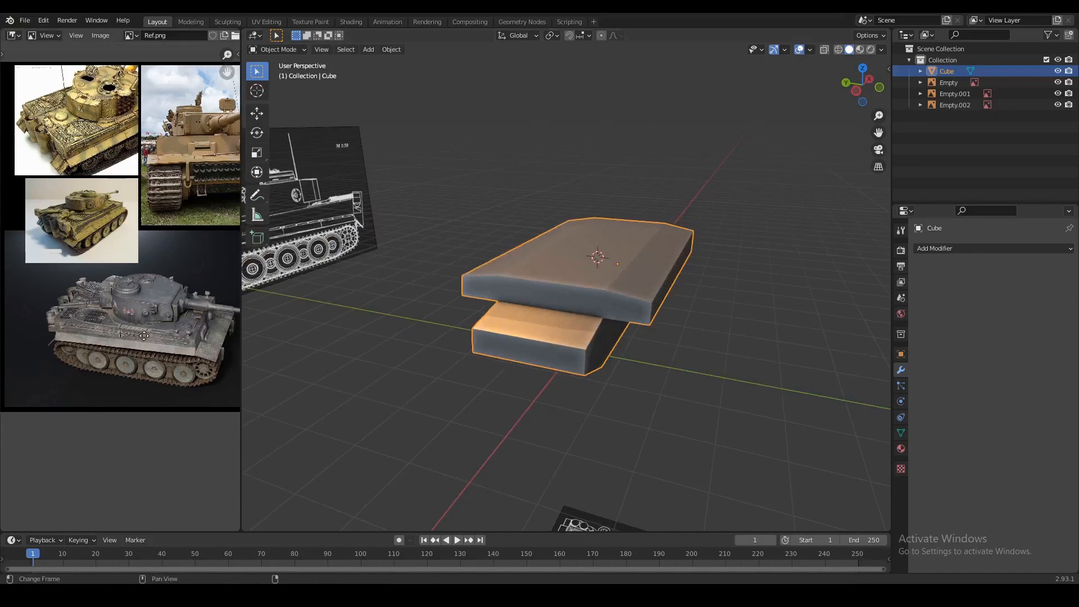
scroll(149, 336, up, 5)
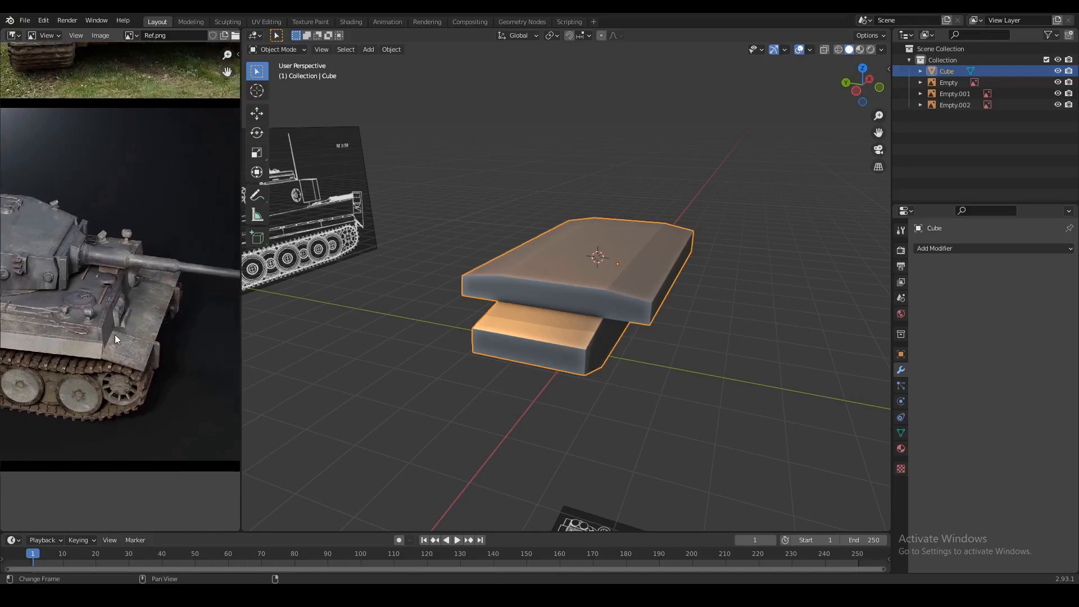
scroll(116, 336, up, 3)
middle_drag(613, 334, 592, 315)
scroll(595, 322, up, 1)
key(Tab)
key(ctrl+r)
click(595, 295)
right_click(595, 294)
key(z)
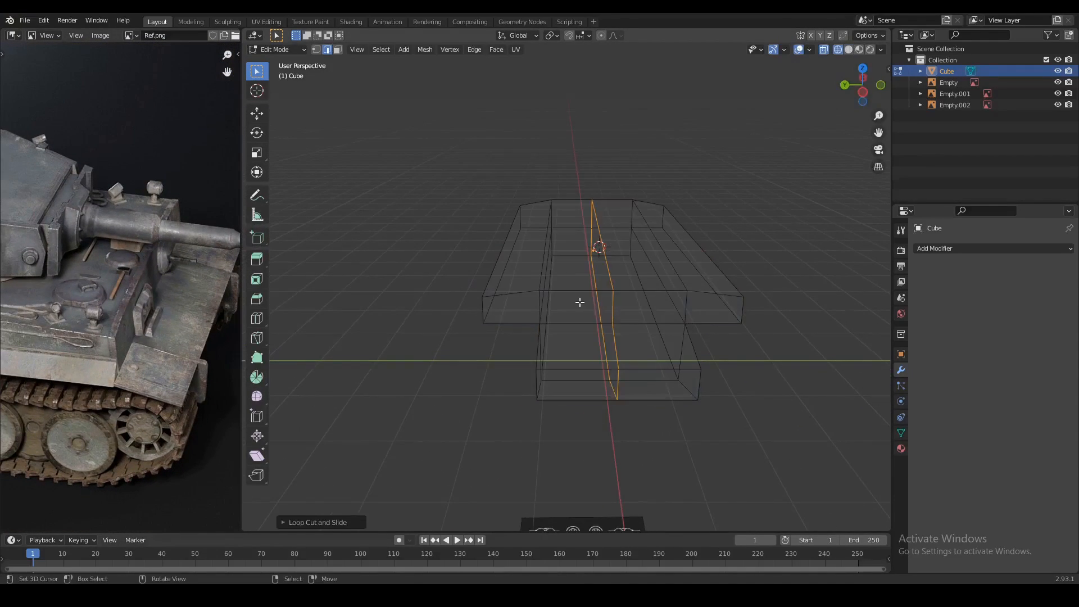
Delete all hull geometry on one side of the centre loop so only one lengthwise half is kept.
key(3)
alt+right_click(571, 289)
key(a)
key(a)
key(b)
drag(463, 169, 553, 356)
key(shift+z)
alt+shift+right_click(569, 291)
middle_drag(570, 291, 614, 289)
key(x)
click(616, 292)
key(Tab)
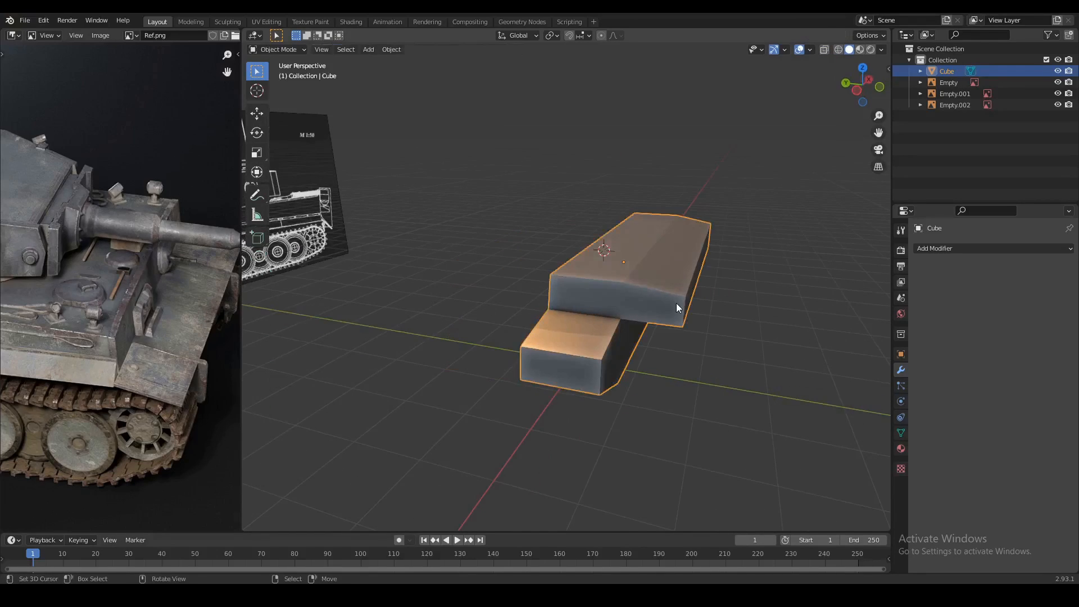
Add a Mirror modifier to the half hull and set its axis to Y only.
click(955, 249)
click(856, 379)
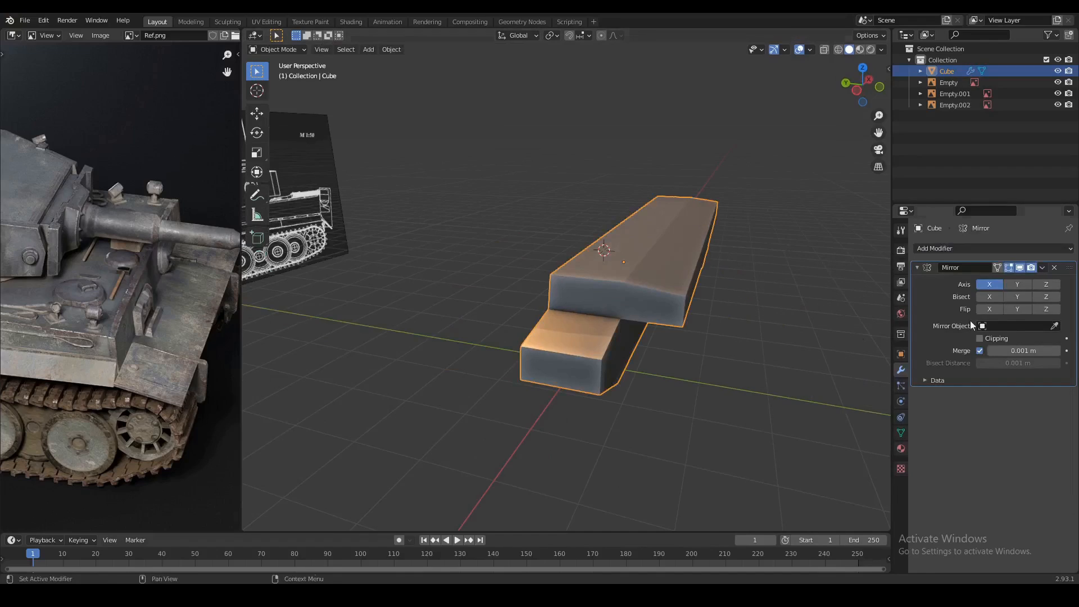
click(1018, 284)
middle_drag(568, 313, 560, 346)
key(Tab)
key(Tab)
key(Tab)
Duplicate the bottom front edge of the upper hull's overhang and extrude the copy into a very thin strip.
scroll(609, 318, up, 3)
key(shift+d)
right_click(561, 351)
scroll(561, 351, up, 1)
key(e)
key(x)
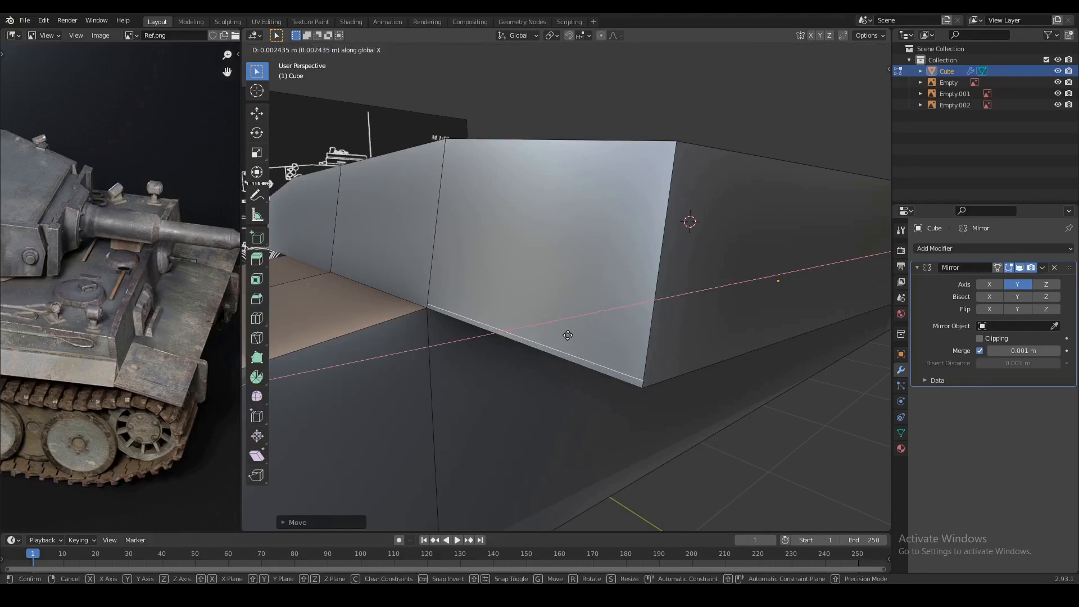
click(567, 335)
Extrude the strip forward in the side view and place its front end at the nose's upper corner on the blueprint.
key(KP_3)
key(KP_1)
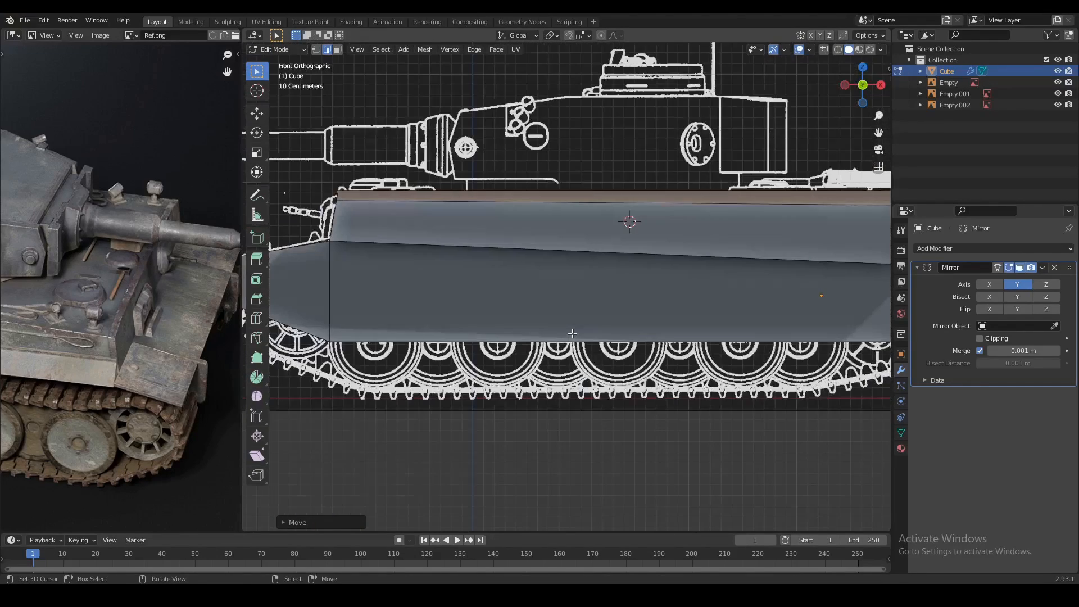
scroll(600, 274, up, 3)
mouse_move(402, 257)
shift+middle_down()
mouse_move(600, 274)
mouse_move(638, 268)
shift+middle_up()
key(shift+z)
scroll(600, 275, up, 1)
key(e)
right_click(458, 291)
key(shift+z)
key(1)
right_click(458, 276)
key(g)
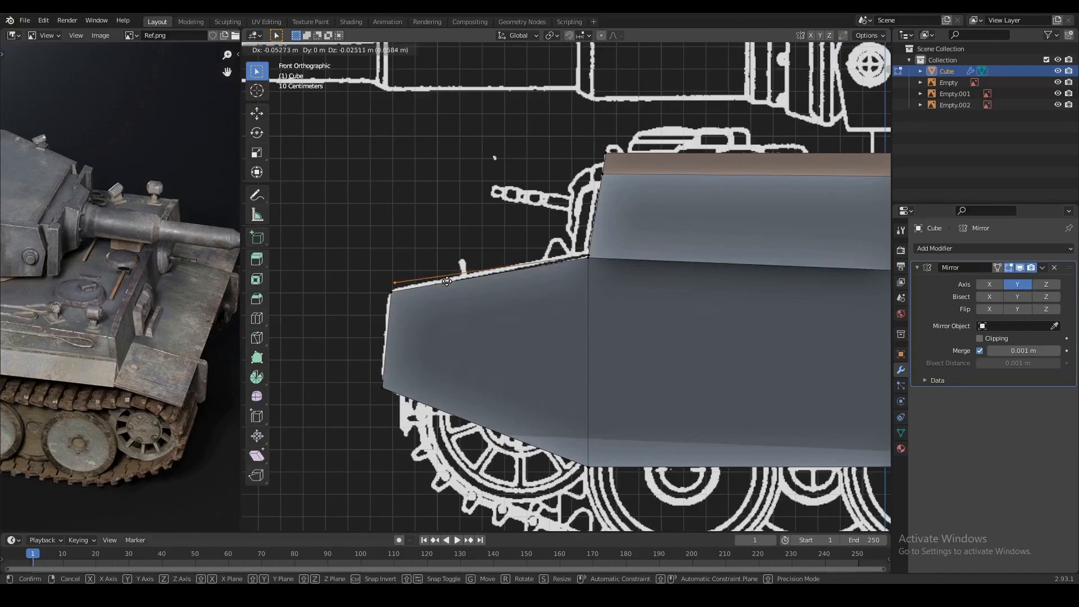
click(442, 287)
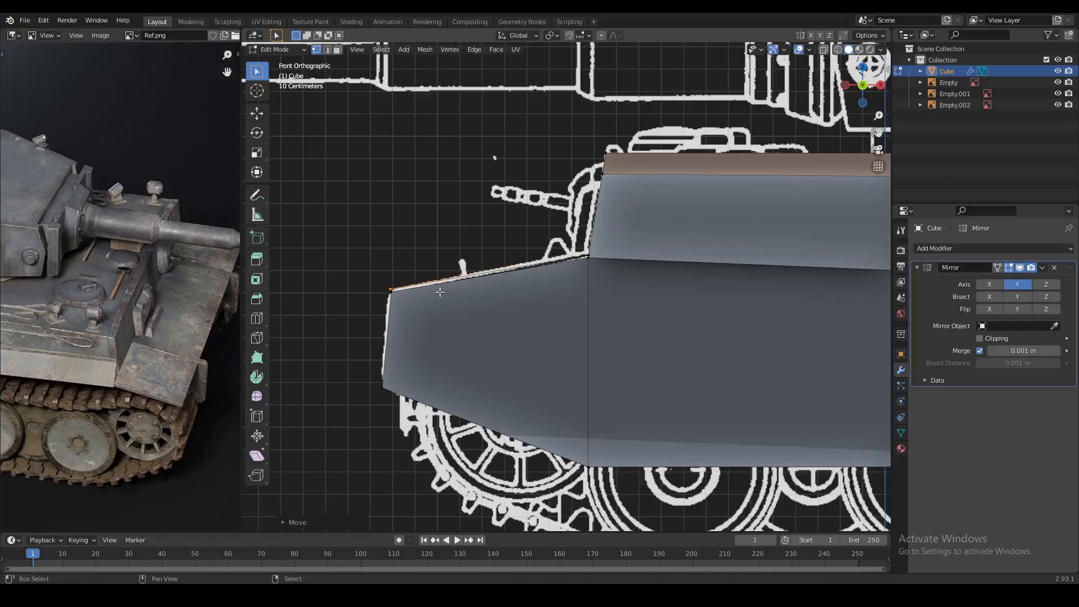
Extrude the outer side face of the front fender plate and shift it along the Y axis.
scroll(449, 301, up, 2)
scroll(426, 306, down, 1)
middle_drag(518, 324, 584, 280)
key(3)
key(e)
click(549, 253)
key(g)
key(y)
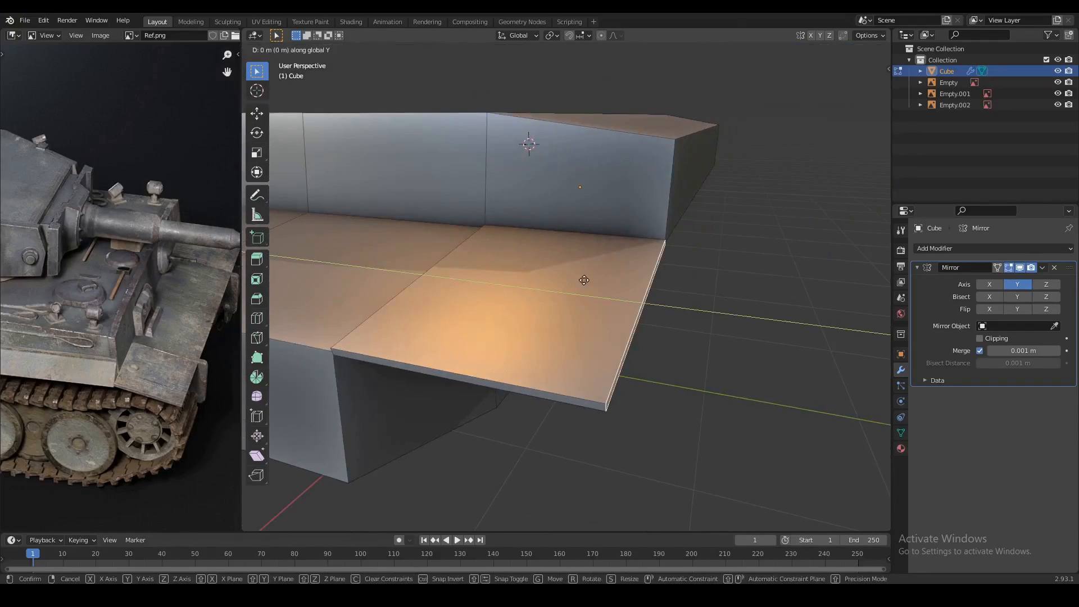
click(601, 290)
scroll(676, 244, down, 2)
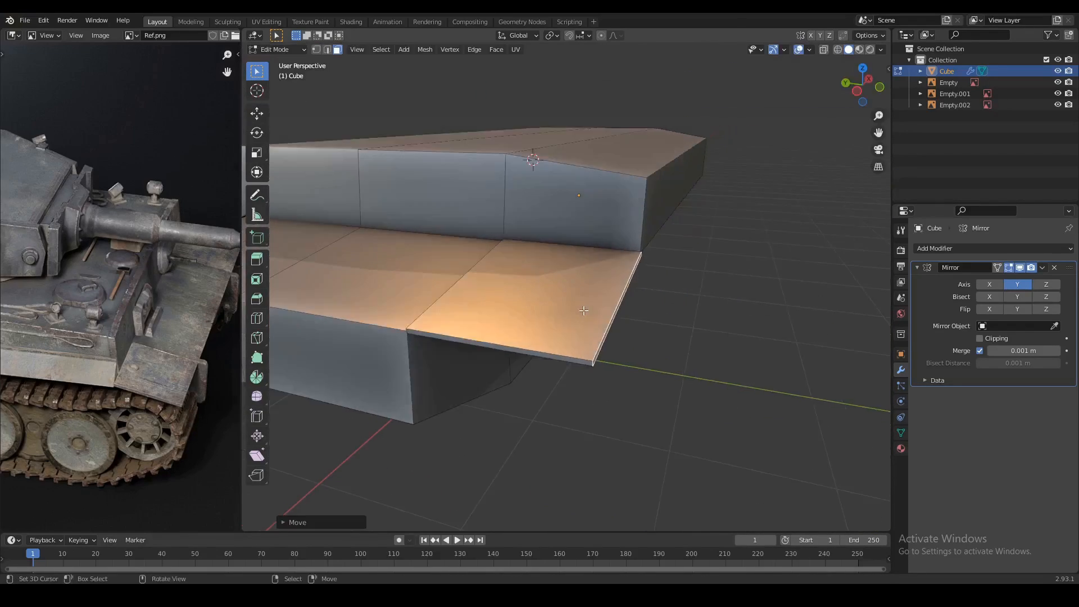
Compare the front fender and the hull side with the tank reference photo.
middle_drag(676, 244, 517, 306)
key(Tab)
scroll(518, 305, down, 2)
middle_drag(208, 376, 191, 344)
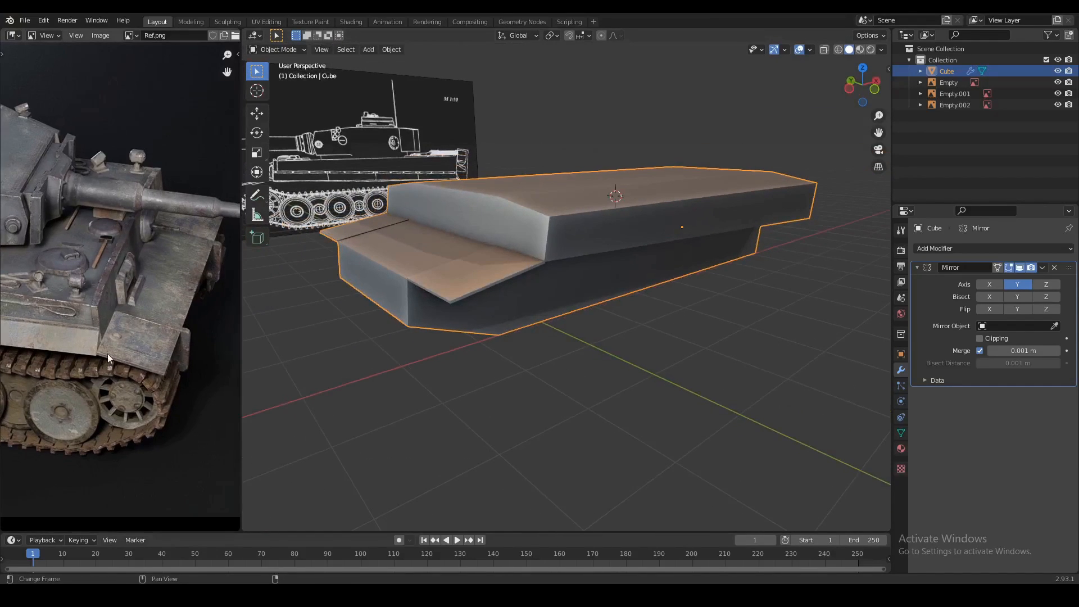
middle_drag(355, 314, 505, 313)
scroll(271, 332, up, 3)
scroll(171, 333, down, 6)
middle_drag(187, 316, 193, 344)
scroll(192, 344, up, 3)
Duplicate the upper hull's lower outer side edge in place.
key(Tab)
key(2)
click(574, 264)
middle_drag(575, 263, 610, 267)
scroll(607, 268, up, 3)
shift+middle_drag(607, 268, 566, 287)
key(shift+d)
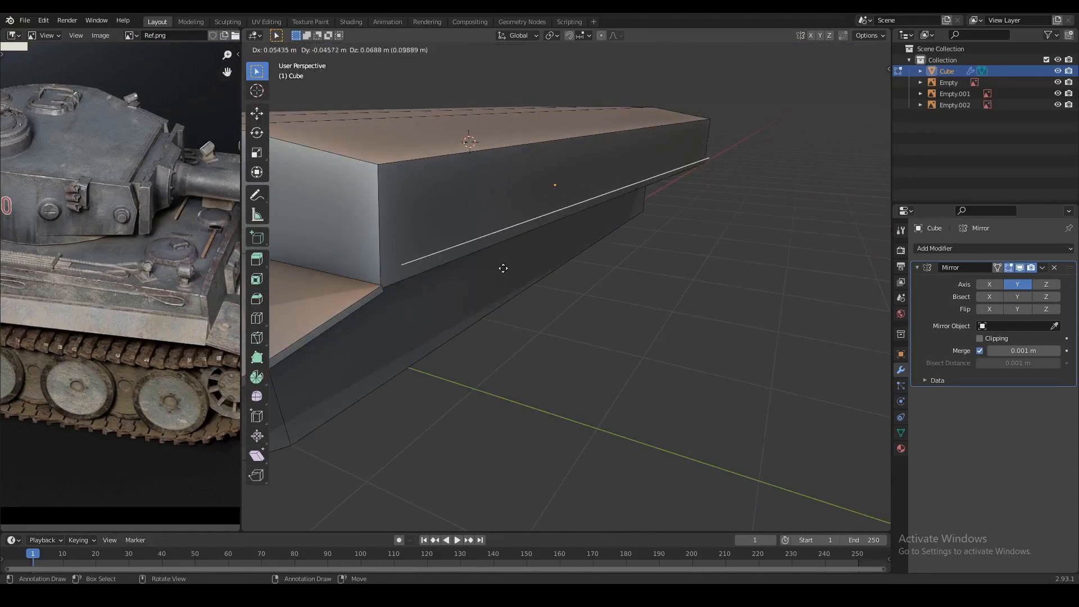
right_click(504, 267)
Move the copied side edge up in the side view to match the upper line of the blueprint's side skirt.
key(KP_1)
scroll(410, 236, up, 5)
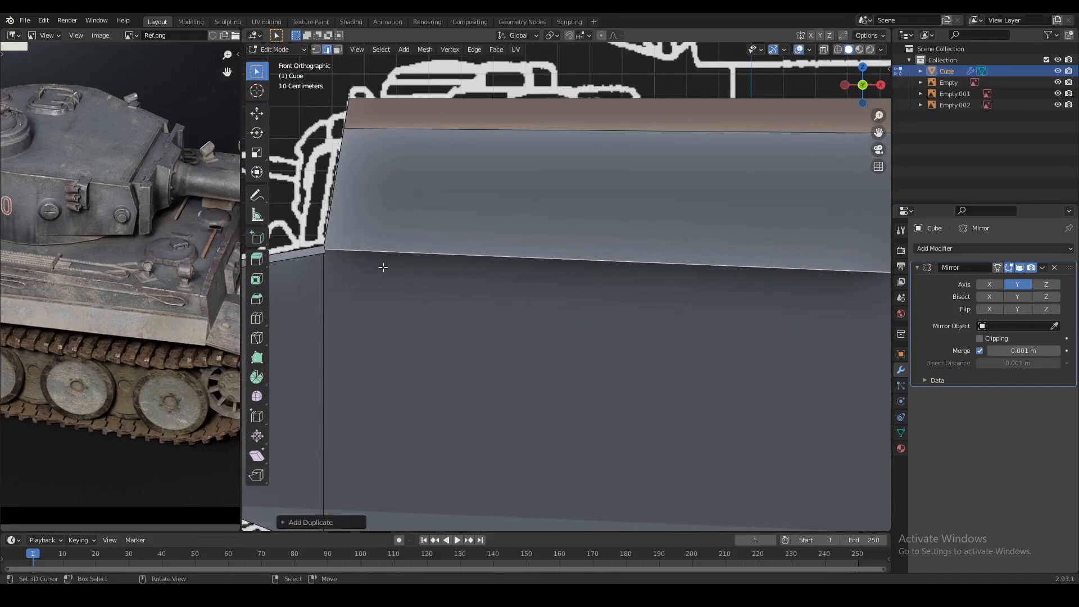
click(474, 310)
key(g)
click(475, 261)
scroll(500, 277, down, 3)
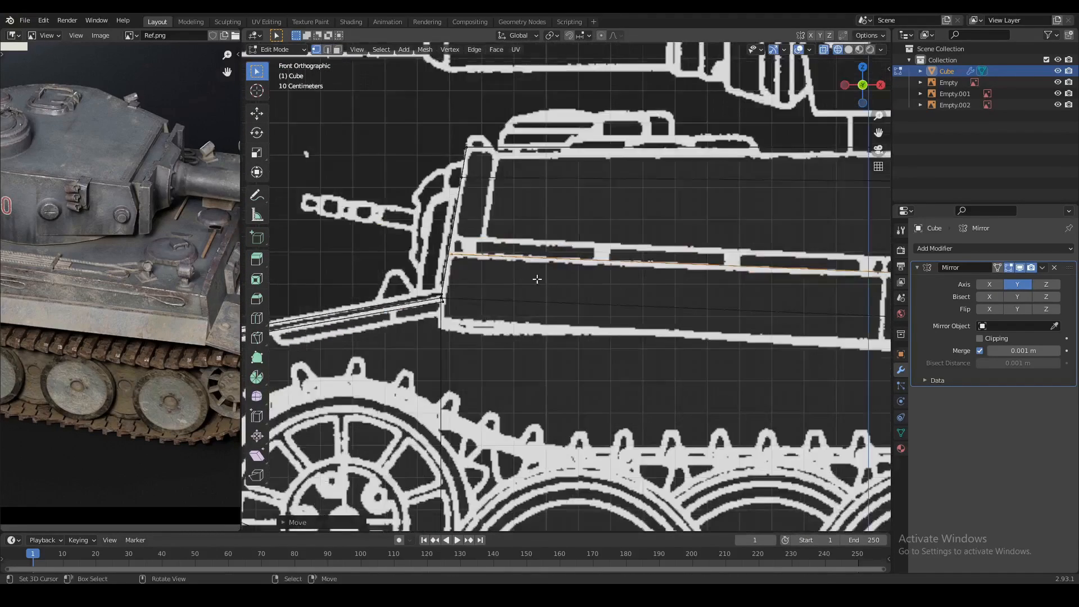
key(g)
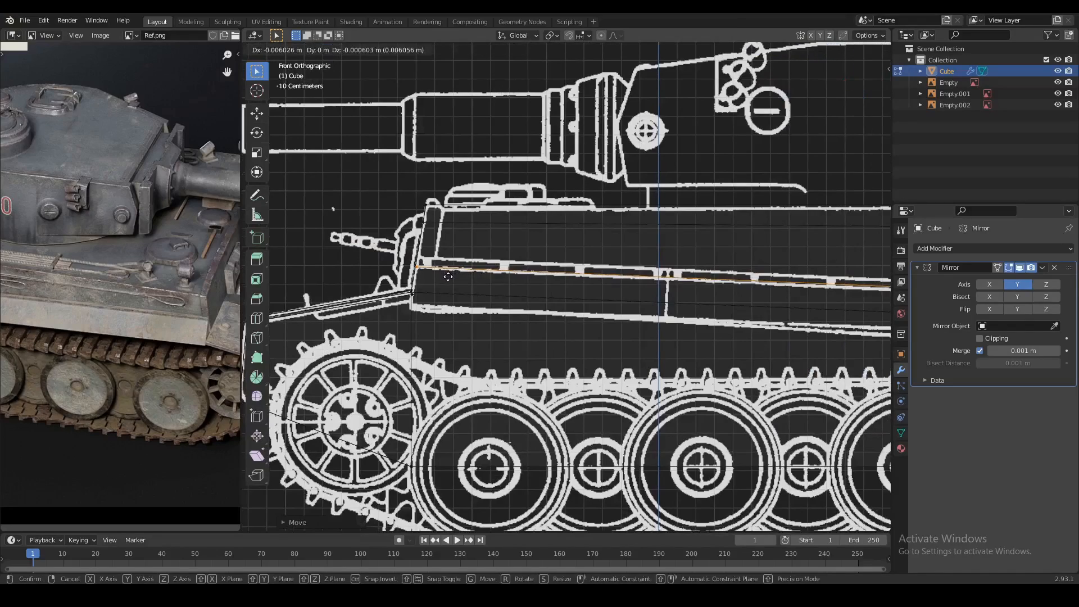
click(452, 276)
Slide the copied edge's rear end vertex along the edge to meet the hull's rear line on the blueprint.
scroll(463, 273, down, 3)
shift+middle_drag(876, 306, 553, 288)
key(shift+z)
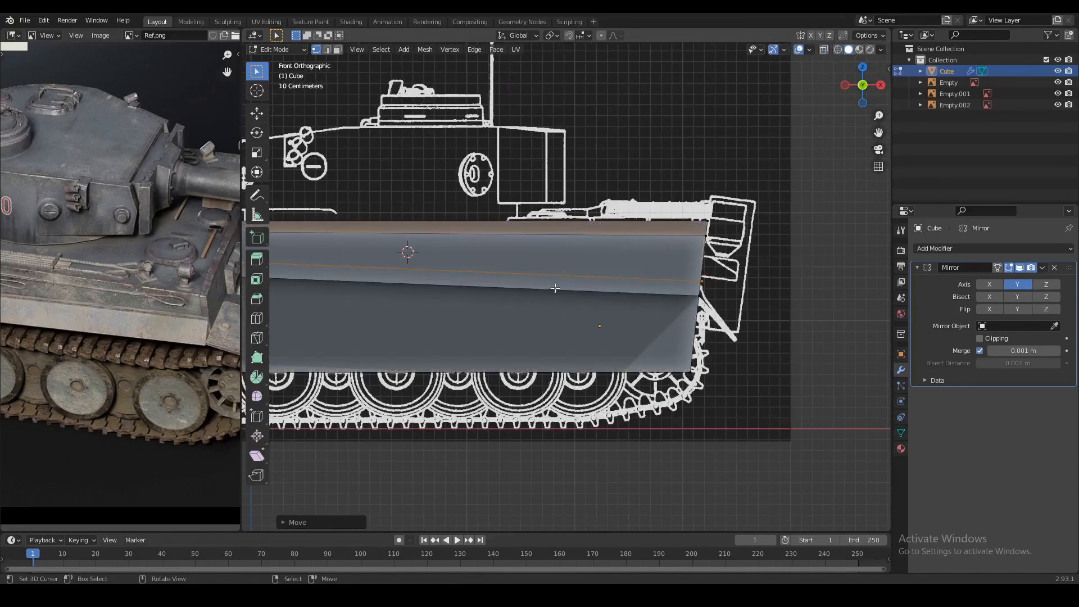
scroll(697, 297, up, 3)
key(shift+z)
shift+middle_drag(816, 284, 631, 284)
scroll(632, 281, up, 1)
right_click(632, 276)
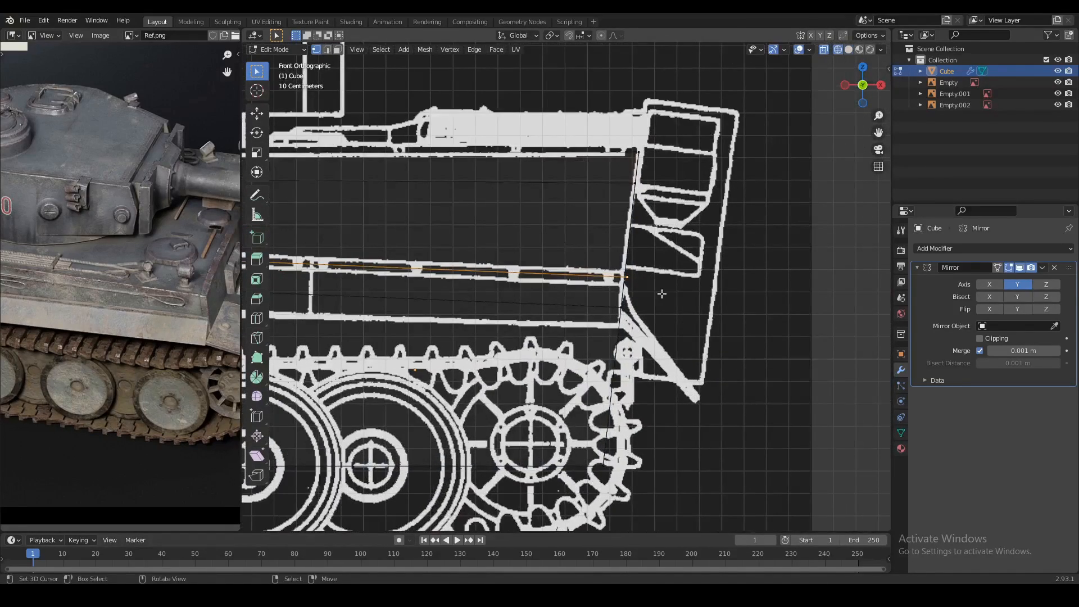
key(shift+v)
click(598, 279)
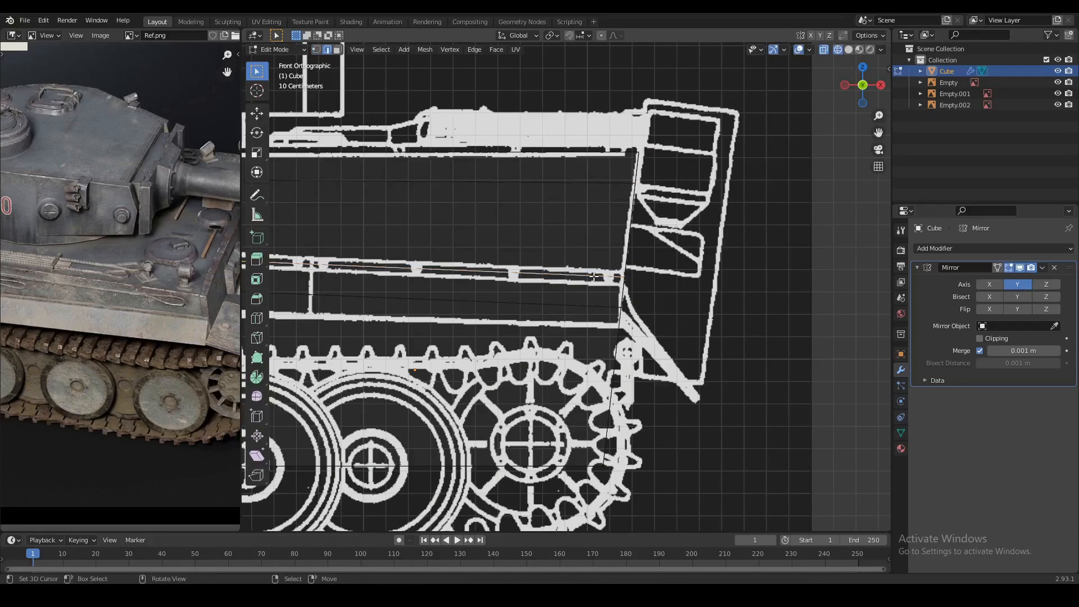
Extrude the skirt edge downward along Z and lower it about 0.05 m more to the blueprint's skirt bottom.
scroll(594, 276, down, 3)
key(shift+z)
key(e)
key(z)
click(566, 294)
shift+middle_drag(619, 290, 970, 289)
key(shift+z)
scroll(480, 269, up, 1)
key(g)
key(z)
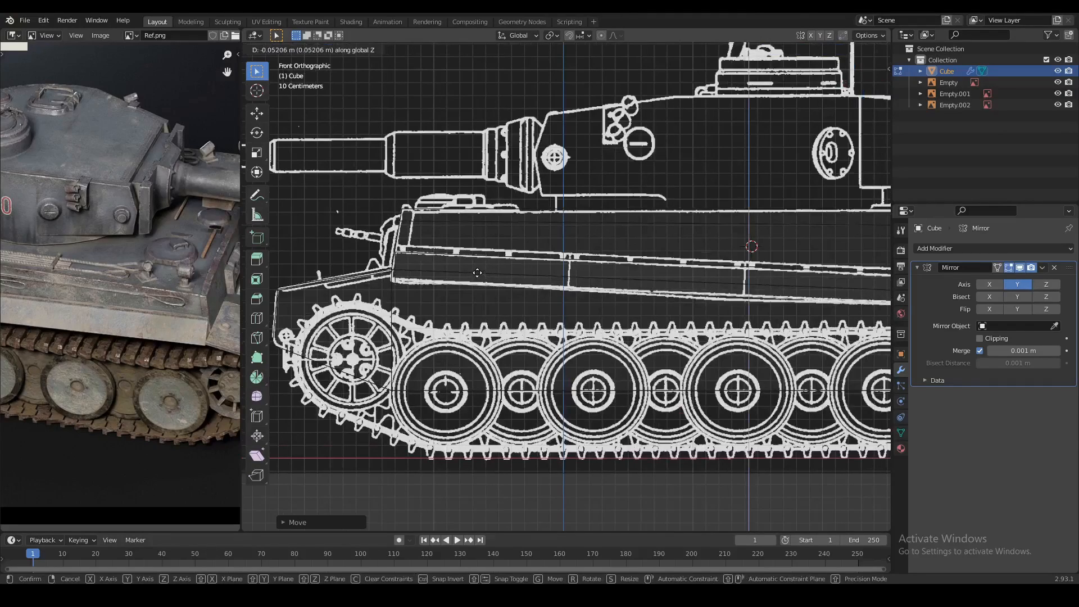
click(477, 272)
Select the side skirt strip and extrude it outward by about 0.2 m.
key(shift+z)
scroll(488, 283, down, 2)
shift+middle_drag(639, 297, 437, 279)
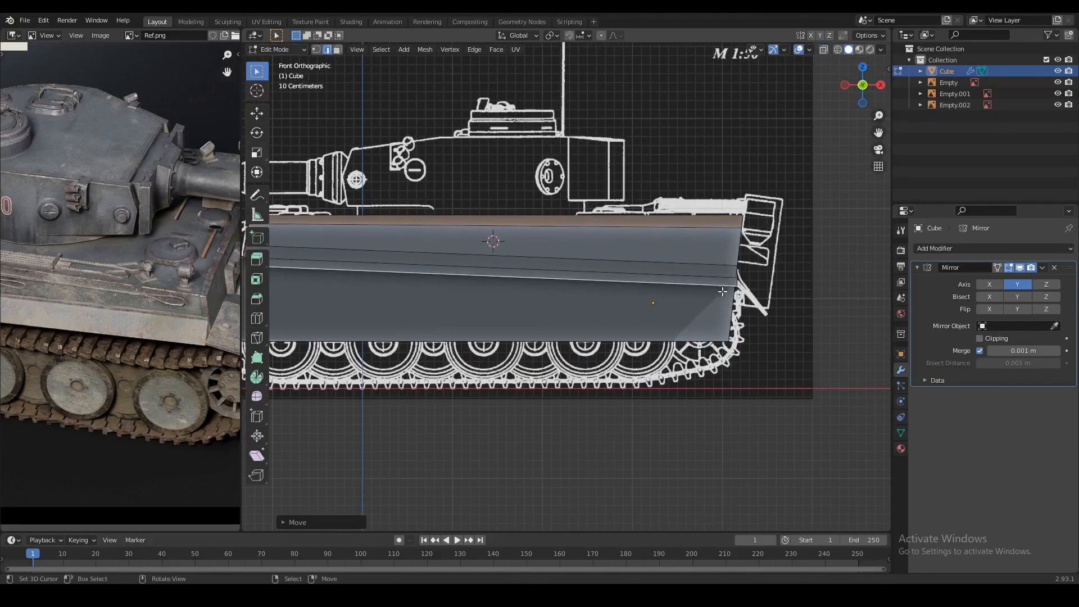
key(shift+z)
key(2)
alt+right_click(673, 285)
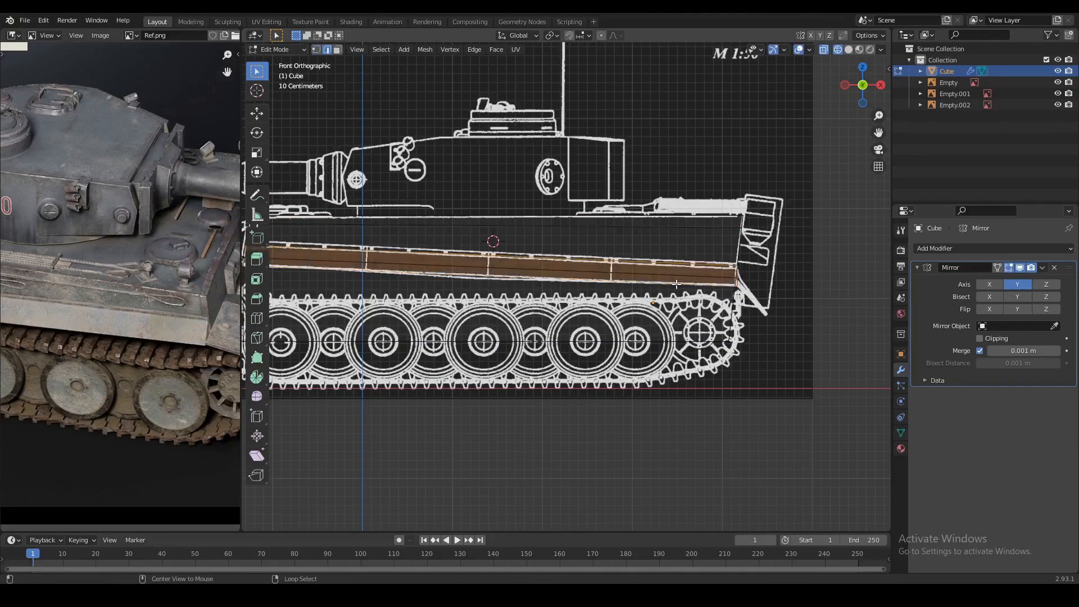
key(shift+z)
middle_drag(671, 285, 590, 301)
key(e)
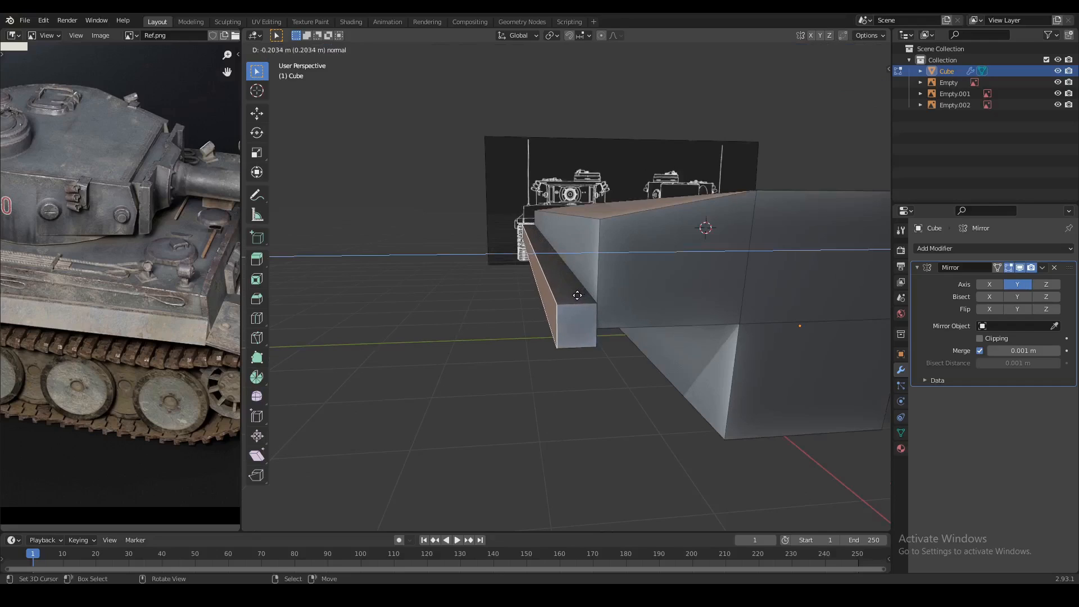
click(575, 295)
Move the skirt's outer face about 0.08 m outward along Y to match the top-view blueprint.
key(KP_7)
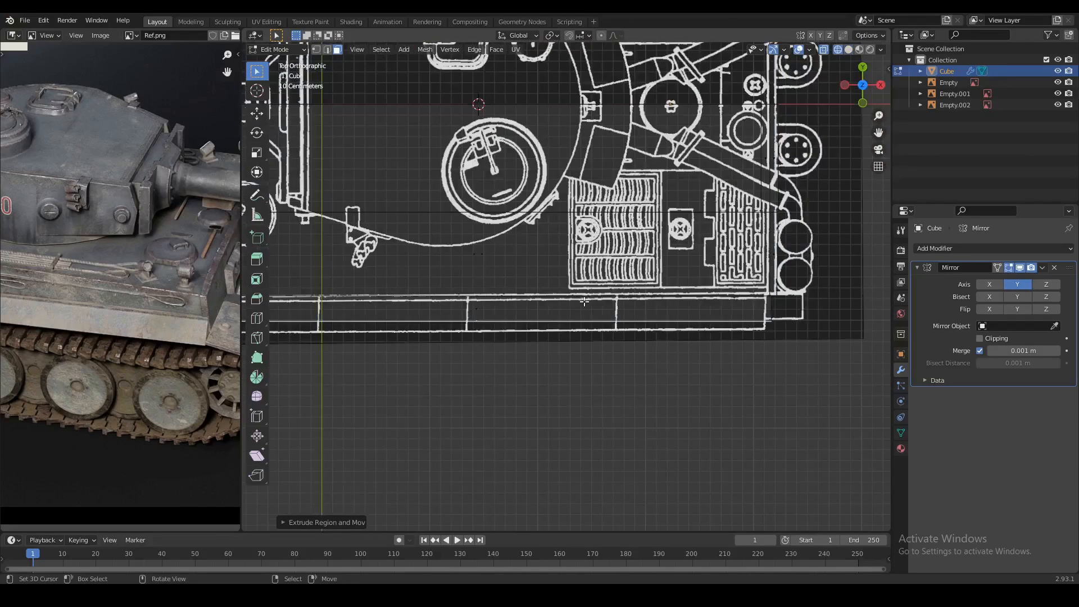
key(g)
key(y)
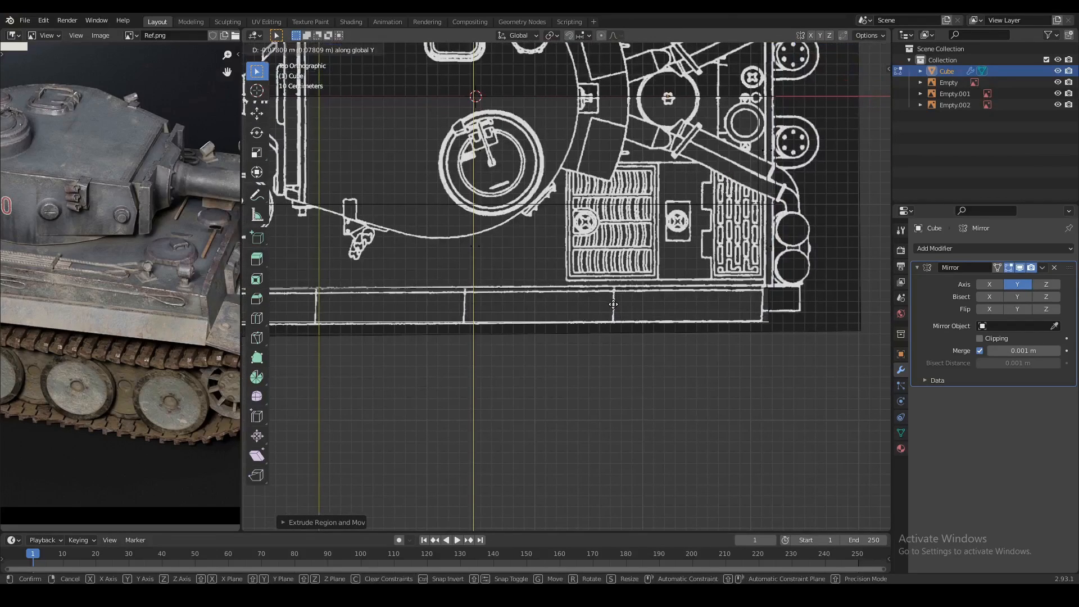
click(613, 304)
middle_drag(613, 304, 581, 260)
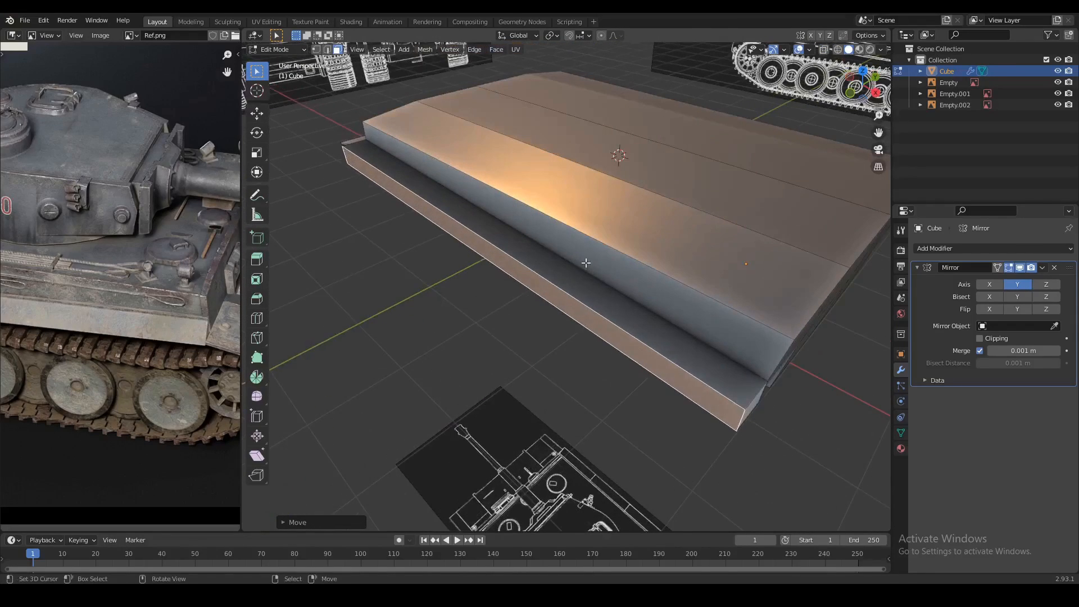
Edge-slide the skirt's outer top edge down its outer face to give the skirt a sloped top.
key(2)
right_click(574, 298)
middle_drag(574, 298, 559, 258)
key(g)
key(g)
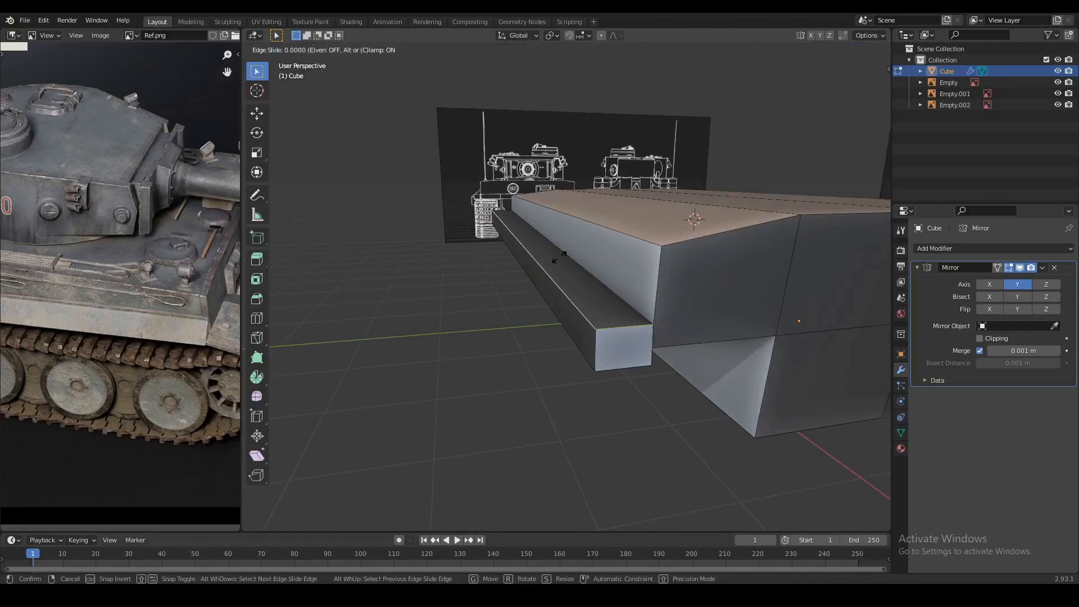
click(551, 314)
Move the lower vertices at the skirt's front end about 0.05 m forward along the X axis.
mouse_move(551, 314)
middle_down()
mouse_move(446, 330)
mouse_move(495, 302)
mouse_move(373, 347)
mouse_move(566, 308)
mouse_move(531, 309)
middle_up()
key(a)
right_click(502, 329)
key(1)
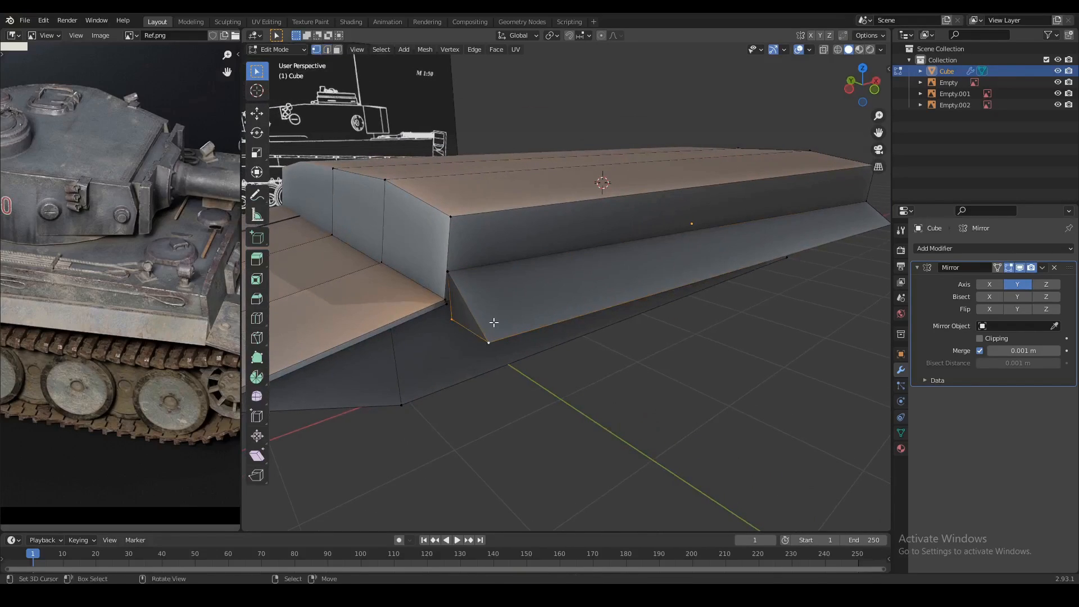
key(g)
key(x)
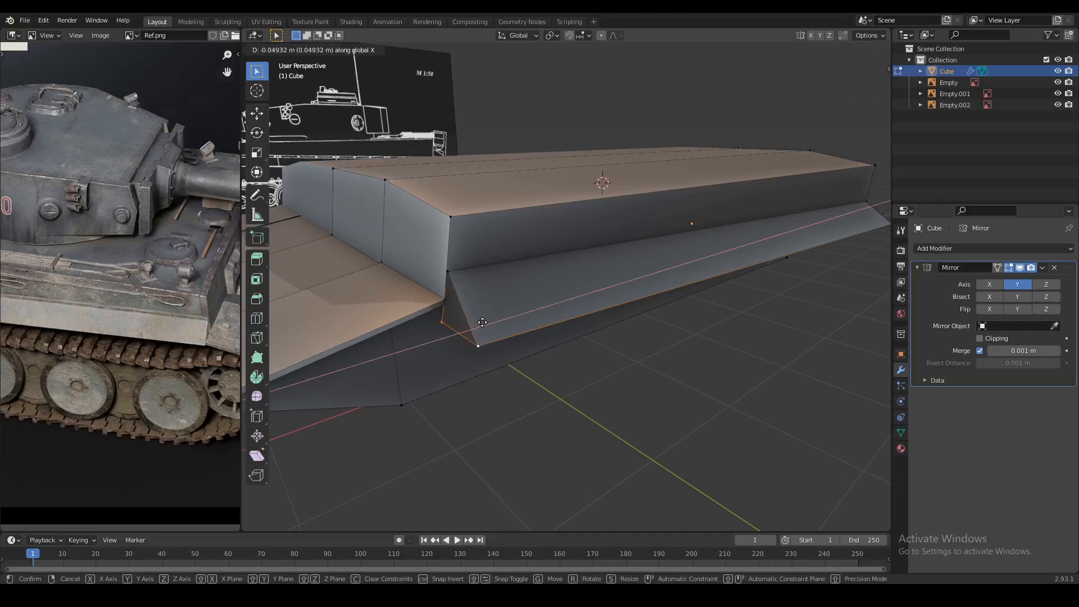
click(482, 322)
middle_drag(483, 322, 614, 299)
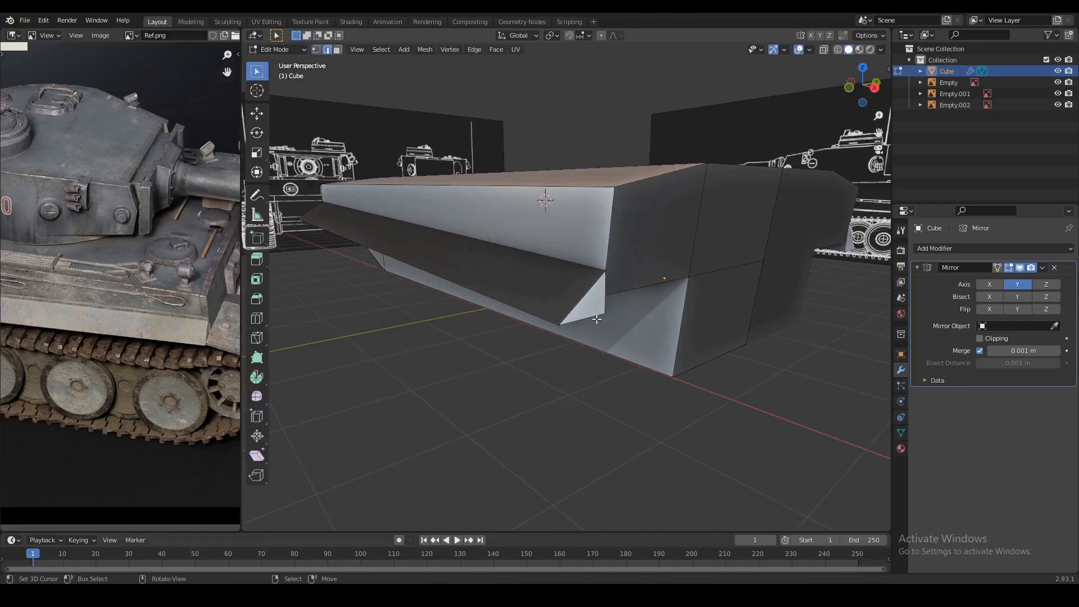
Edge-slide the bottom edge of the side skirt's rear end slightly along the skirt's length.
scroll(597, 319, up, 2)
key(g)
key(g)
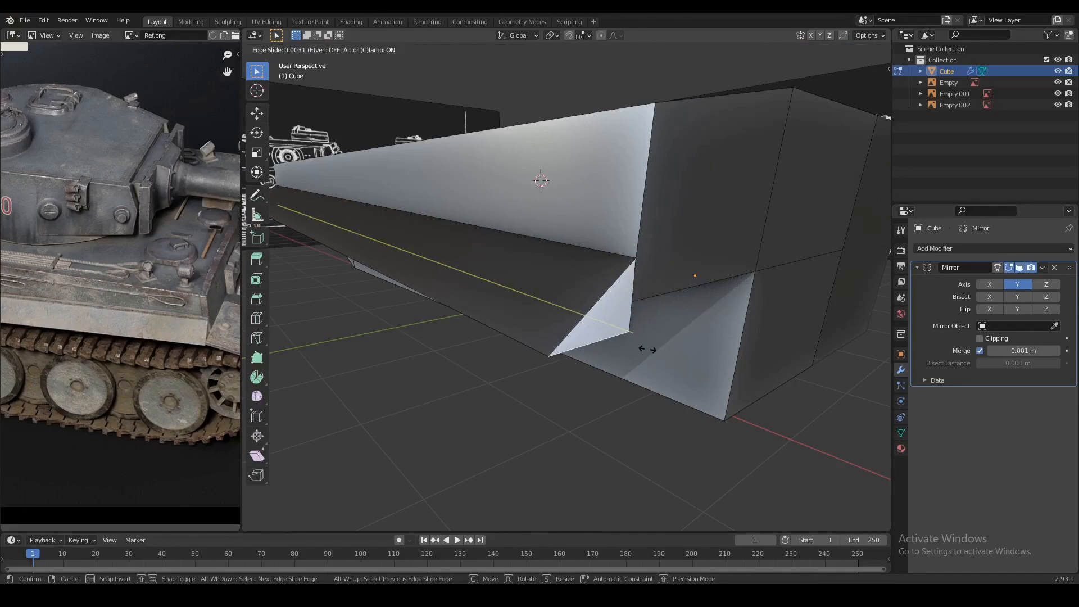
click(643, 345)
scroll(617, 324, down, 5)
middle_drag(443, 296, 522, 288)
scroll(579, 305, up, 2)
key(a)
key(Tab)
key(Tab)
scroll(565, 305, down, 3)
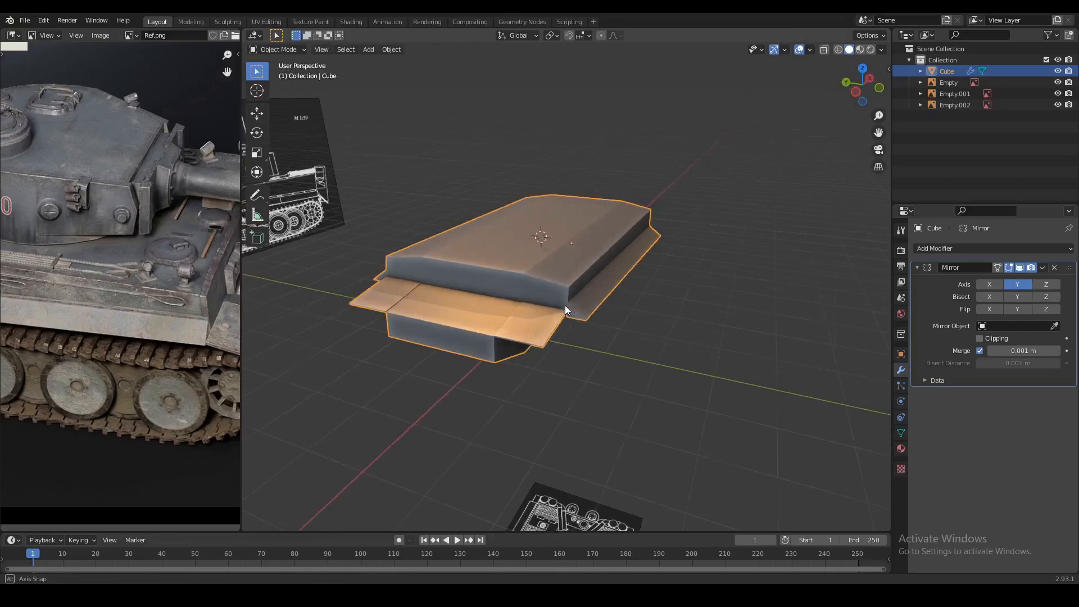
Edge-slide the bottom edge of the side skirt's front end slightly along the skirt's length.
scroll(565, 305, up, 5)
click(471, 332)
scroll(471, 333, up, 2)
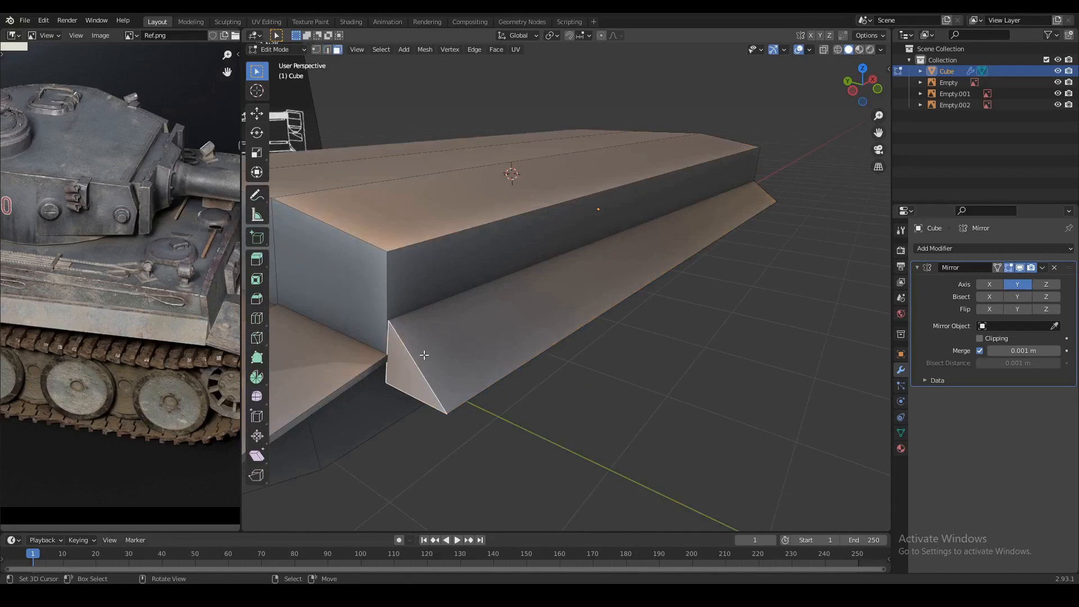
key(ctrl+r)
click(406, 395)
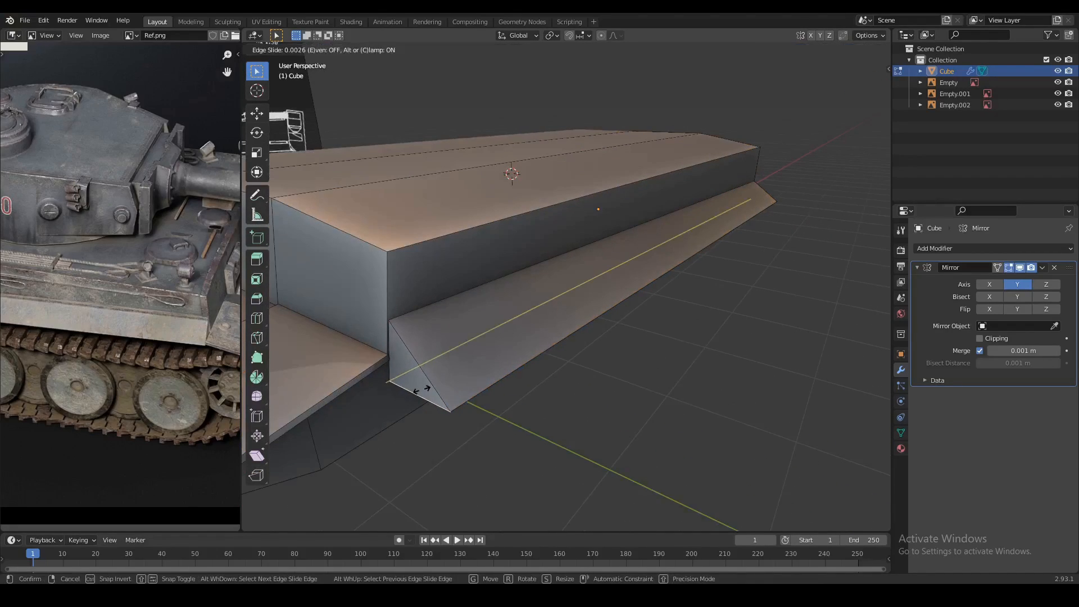
click(423, 389)
Examine the hull with its skirts from several angles against the tank reference photos.
key(Tab)
middle_drag(439, 361, 559, 323)
middle_drag(90, 259, 164, 257)
middle_drag(399, 251, 570, 230)
middle_drag(409, 240, 573, 321)
key(Tab)
key(3)
click(600, 311)
key(2)
right_click(604, 305)
key(Tab)
Add a 32-vertex mesh circle with a 1 m radius over the turret in the top-view blueprint.
key(KP_7)
key(shift+z)
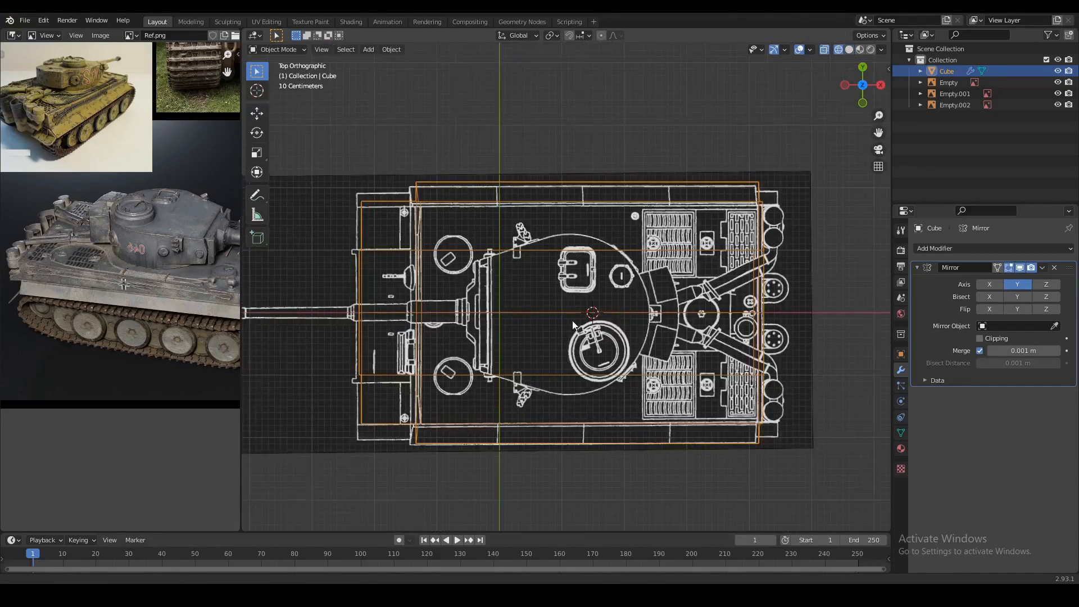
key(shift+a)
mouse_move(572, 320)
click(602, 345)
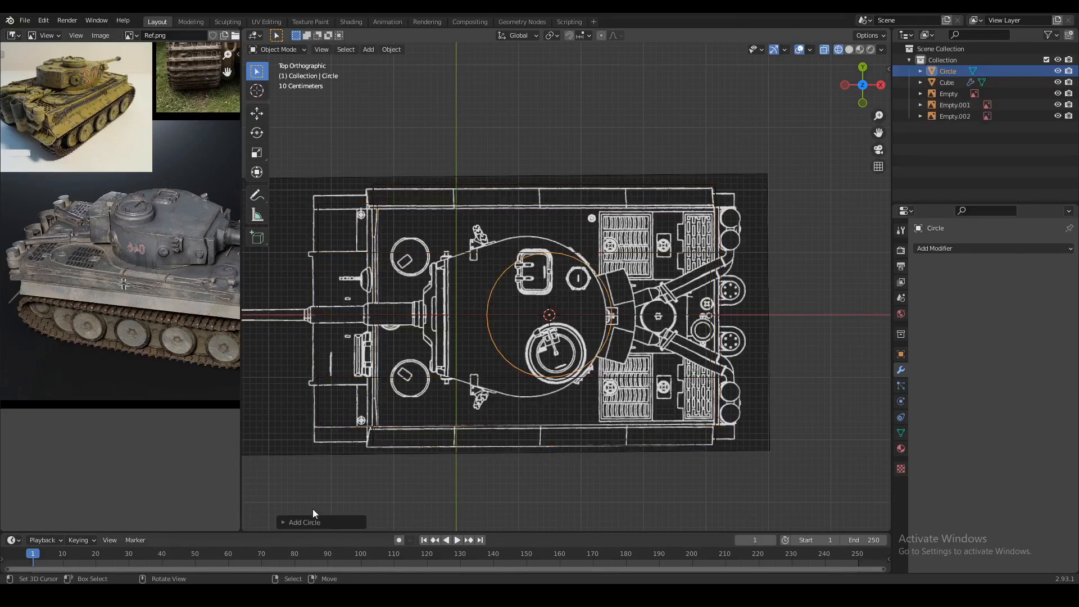
click(309, 523)
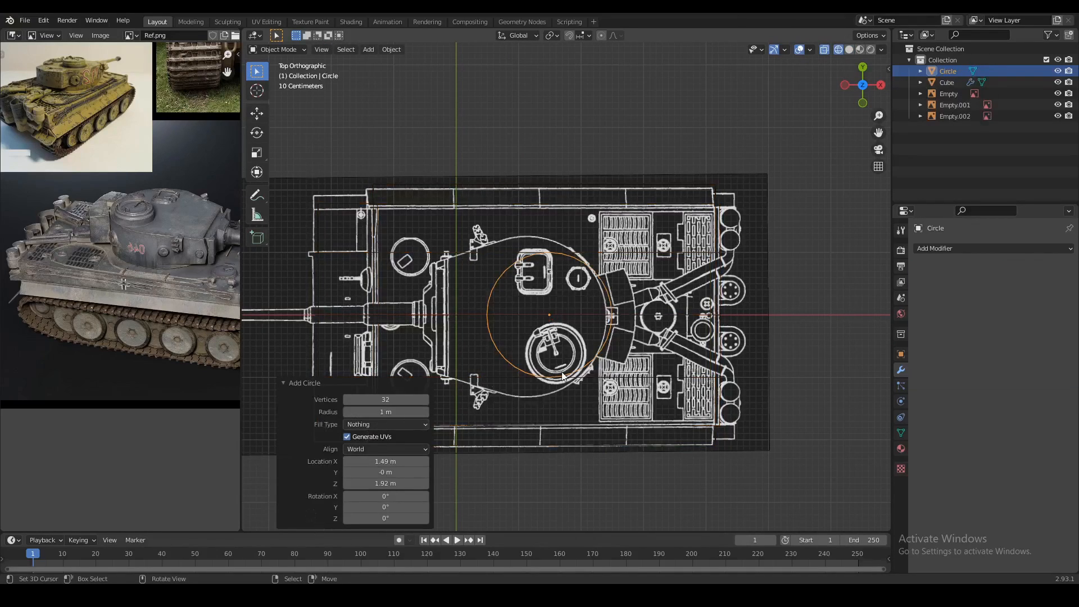
middle_drag(533, 352, 548, 337)
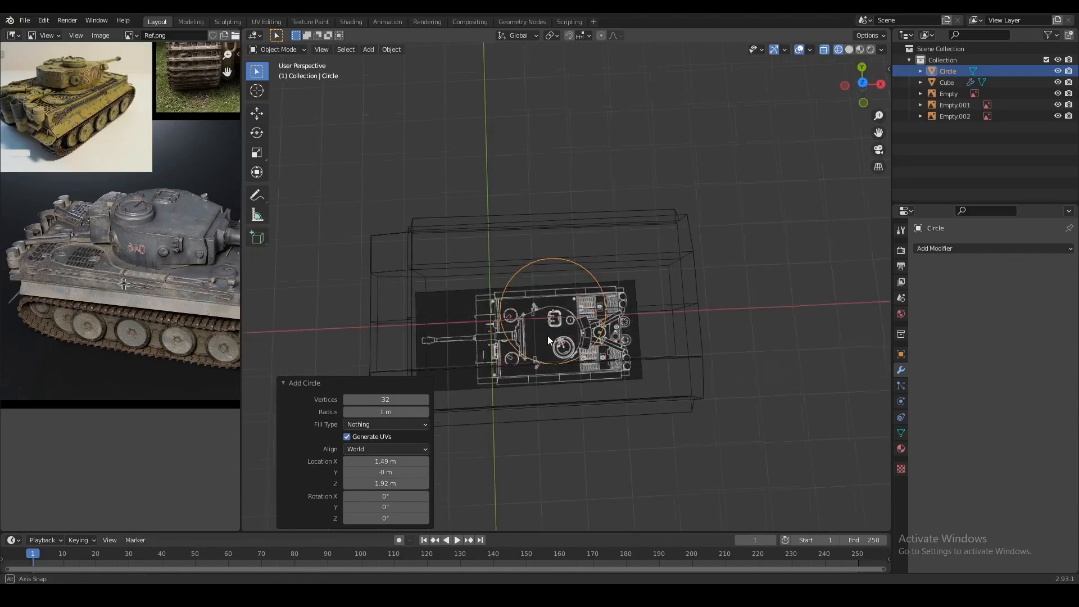
click(304, 384)
Snap the 3D cursor to the world origin.
key(KP_7)
key(alt+z)
key(shift+s)
click(500, 379)
key(alt+z)
Move the circle about 0.4 m toward the tank's front along X and scale it by about 1.3 to match the turret's rounded outline.
scroll(565, 337, up, 1)
scroll(564, 337, up, 1)
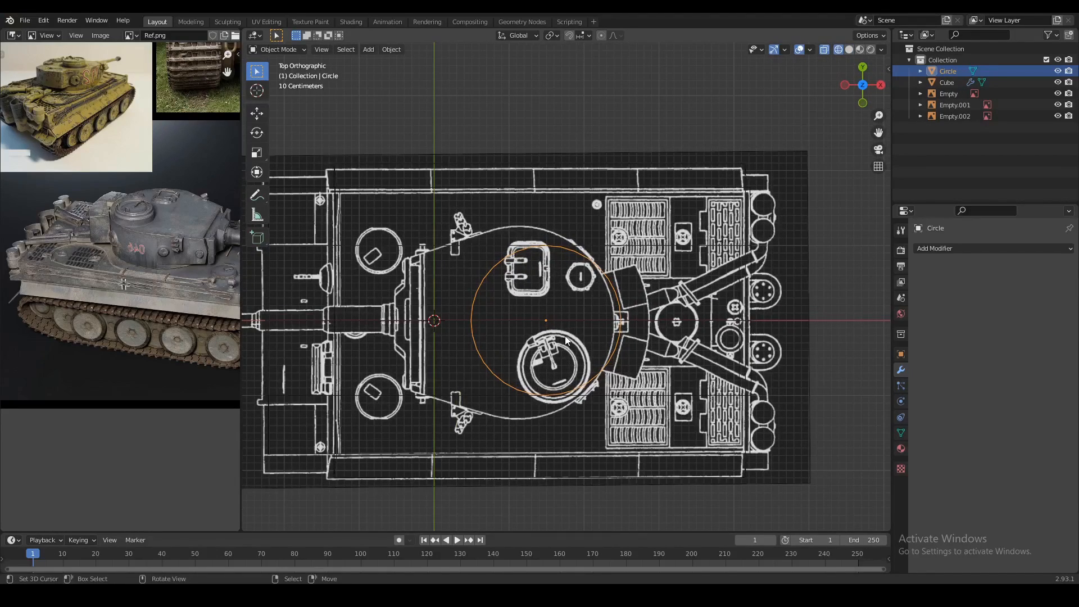
key(g)
key(x)
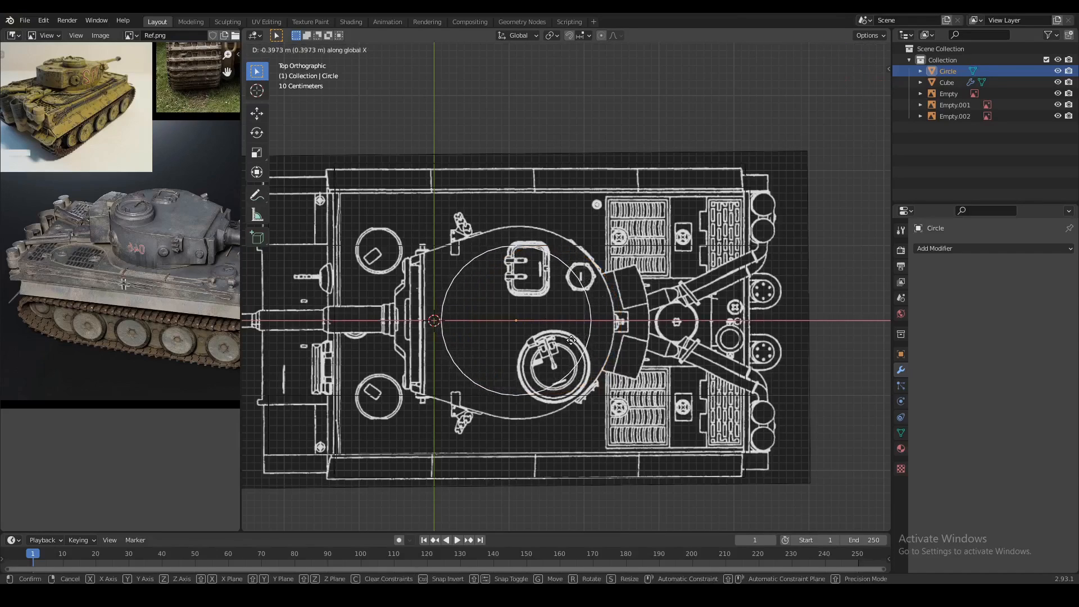
click(572, 341)
key(Tab)
key(alt+z)
key(alt+z)
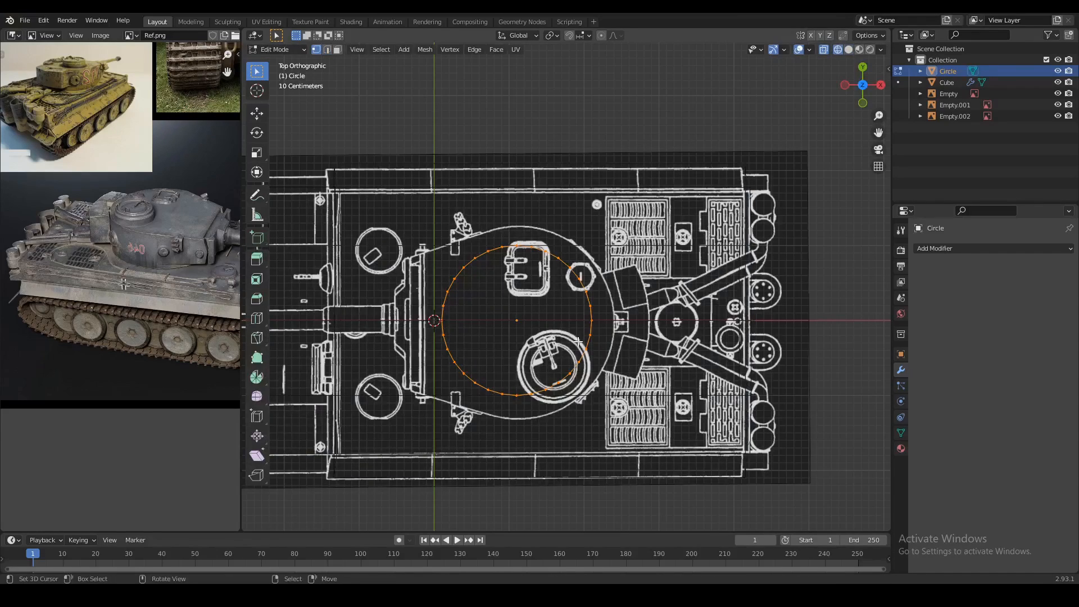
key(s)
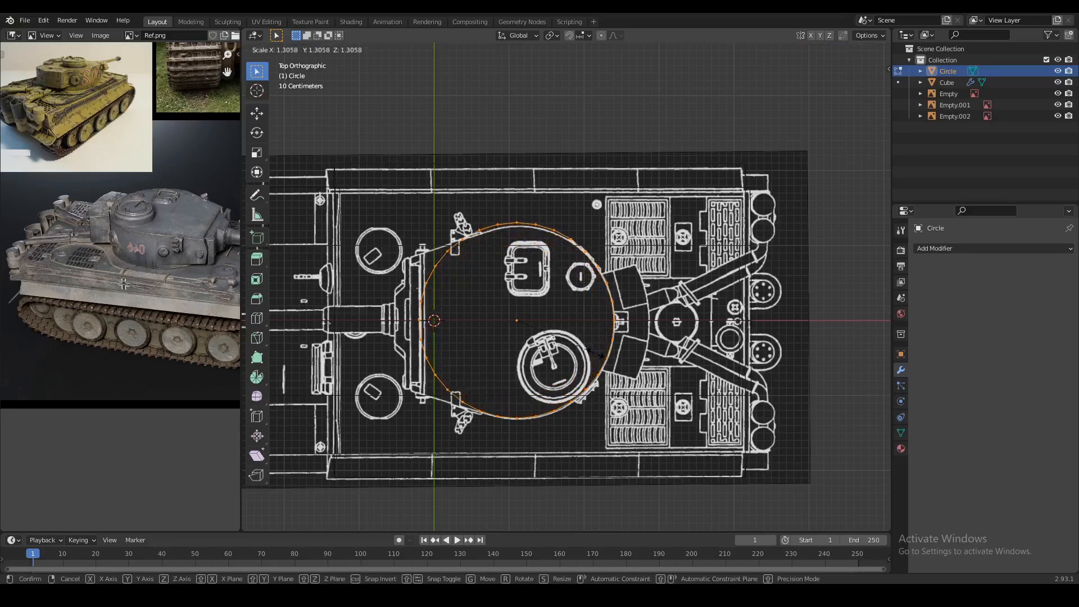
click(593, 348)
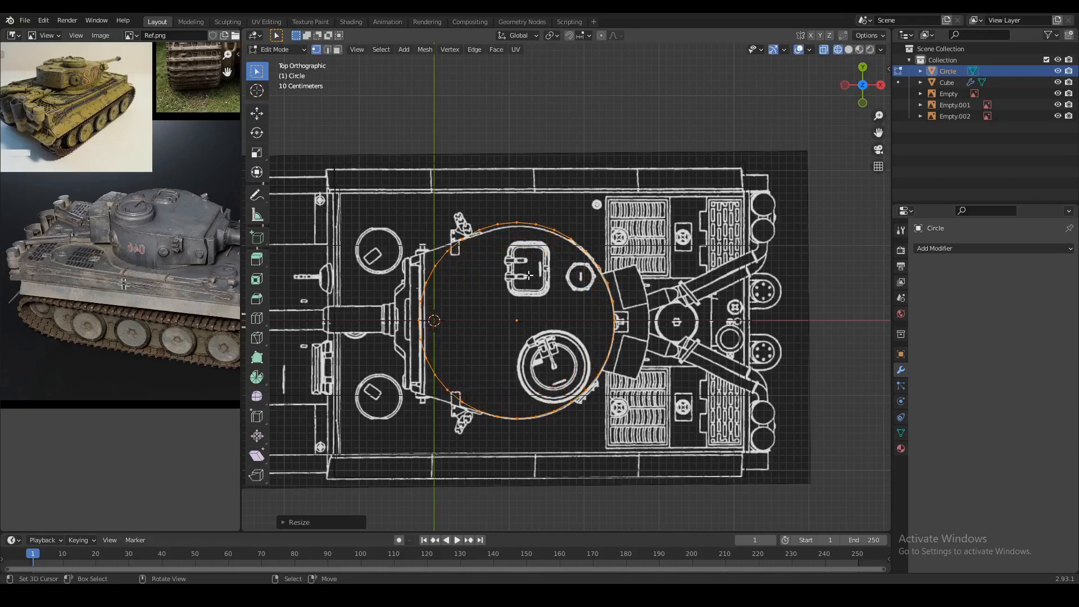
Raise the circle object along Z above the hull to the turret's base line in the side-view blueprint.
key(shift+z)
middle_drag(548, 343, 543, 246)
key(KP_1)
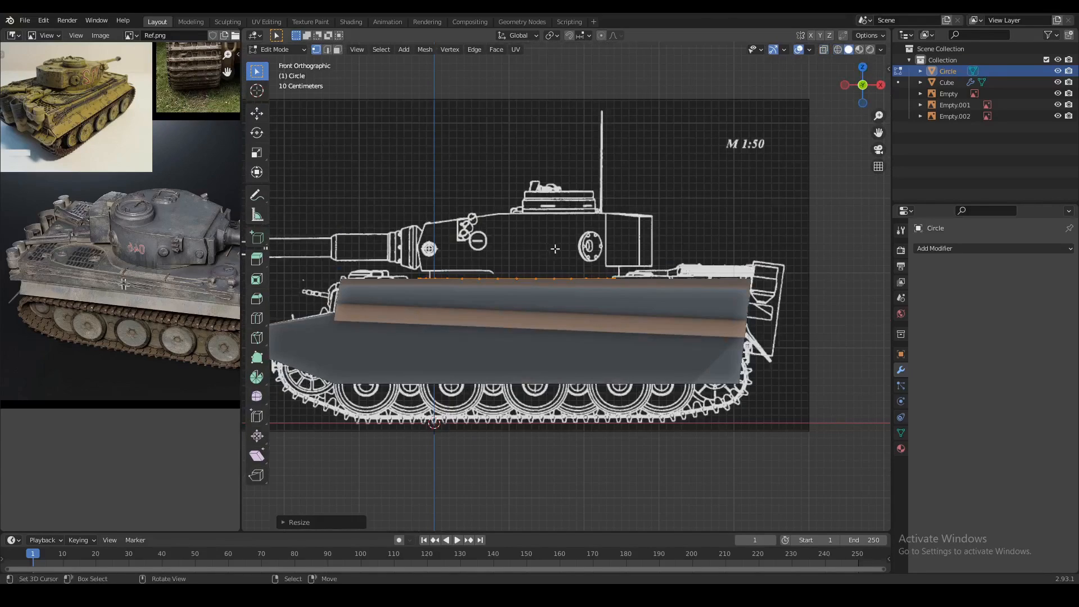
key(Tab)
key(g)
key(z)
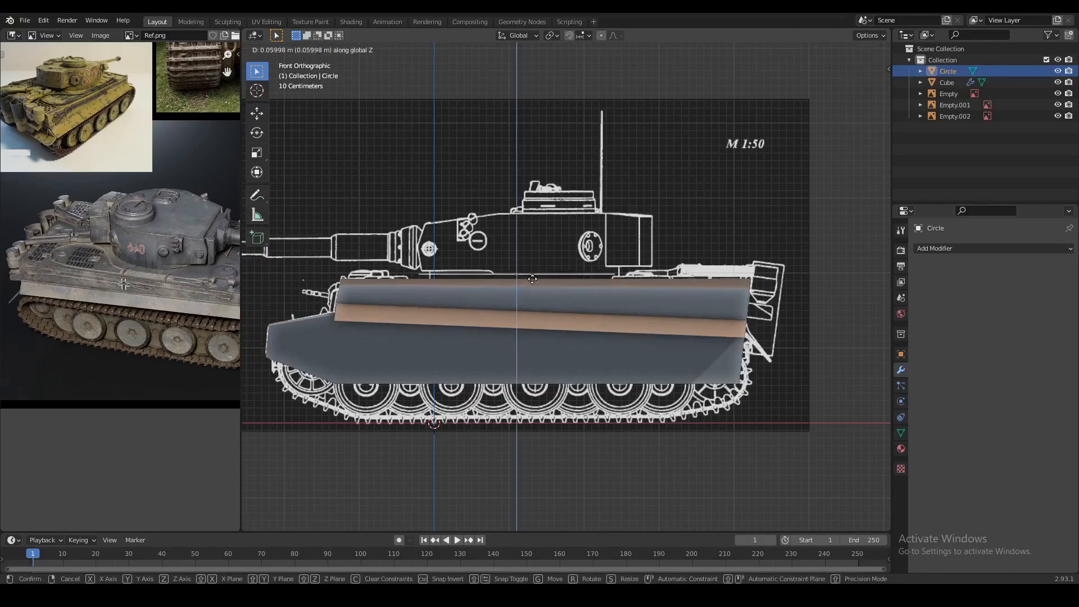
click(528, 237)
key(Tab)
scroll(529, 290, up, 1)
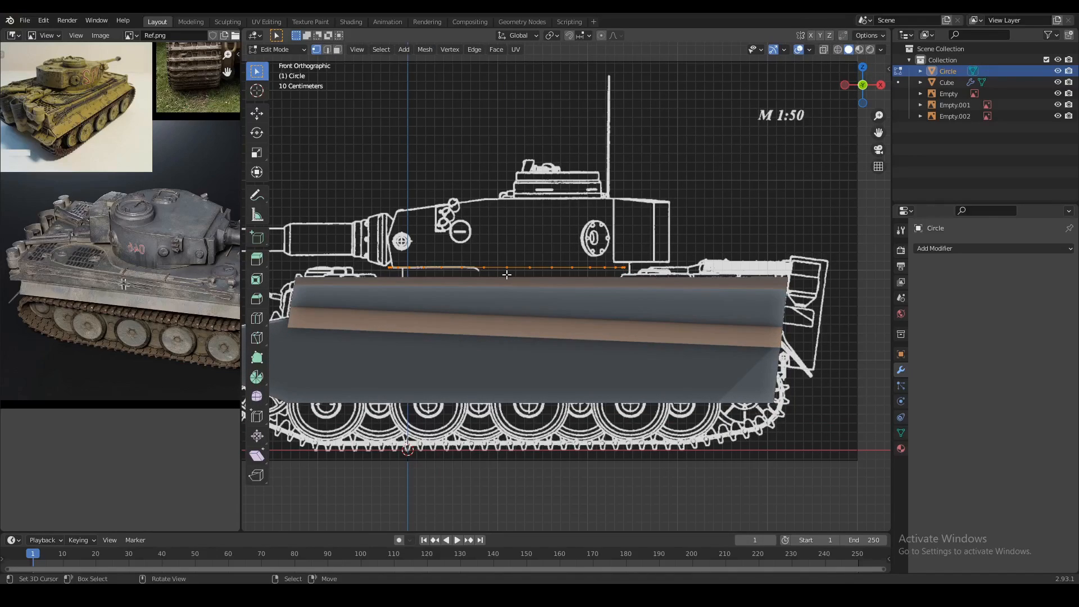
Delete the circle's vertices at the turret's front, keeping only the rounded rear part of the outline.
key(KP_7)
scroll(511, 253, down, 2)
scroll(515, 249, up, 2)
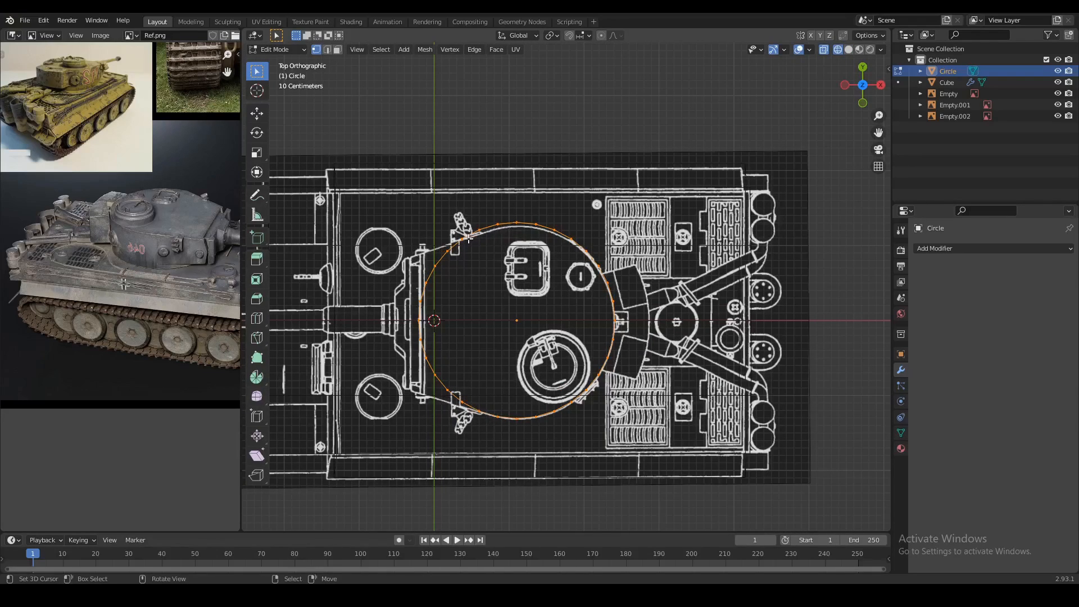
key(b)
drag(408, 203, 489, 438)
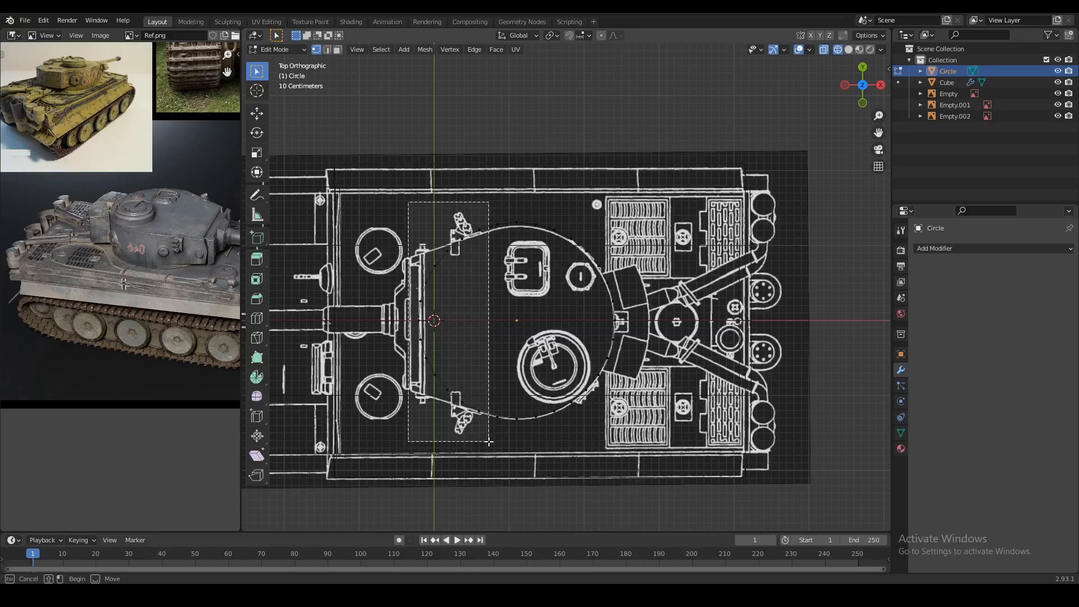
drag(489, 442, 489, 441)
key(x)
key(Escape)
key(x)
click(472, 220)
Move the outline's two open-end vertices forward along X to the turret's front plate and scale them to about 0.8 along Y.
right_click(481, 232)
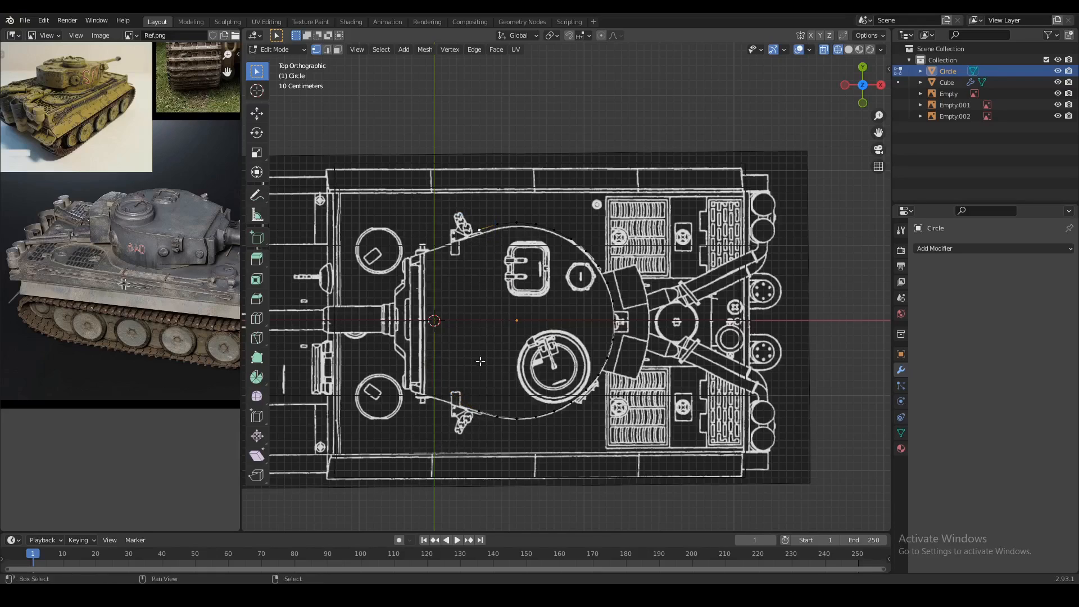
key(g)
key(x)
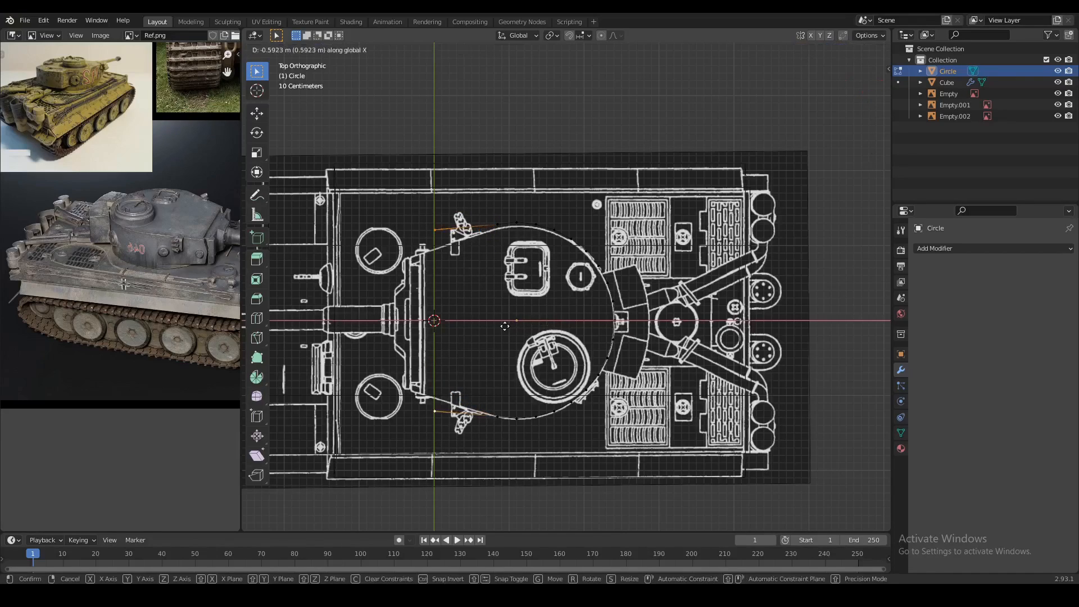
click(516, 321)
key(shift+z)
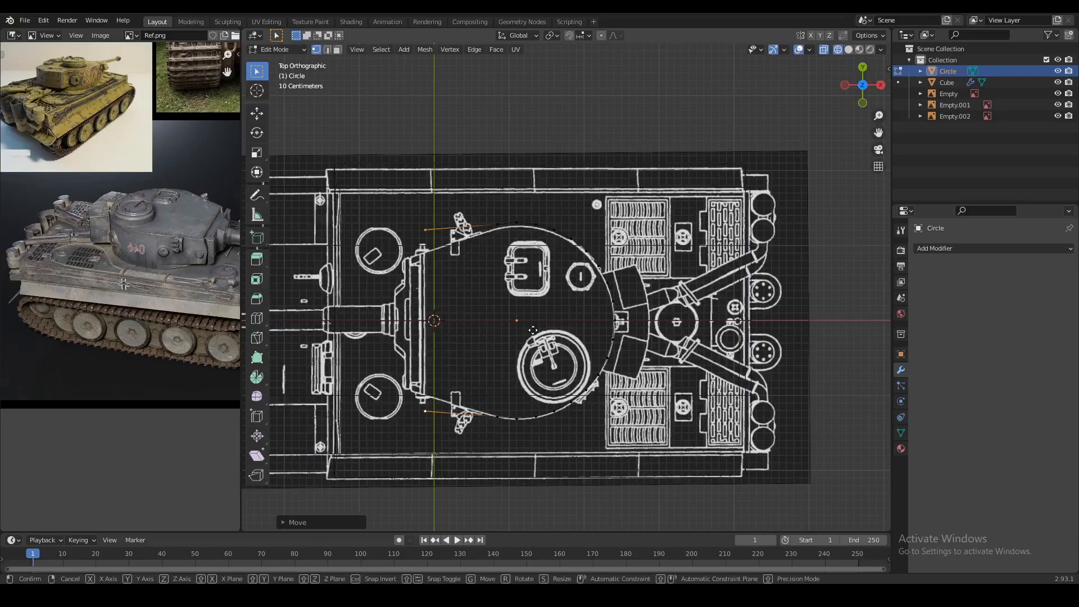
click(526, 346)
key(s)
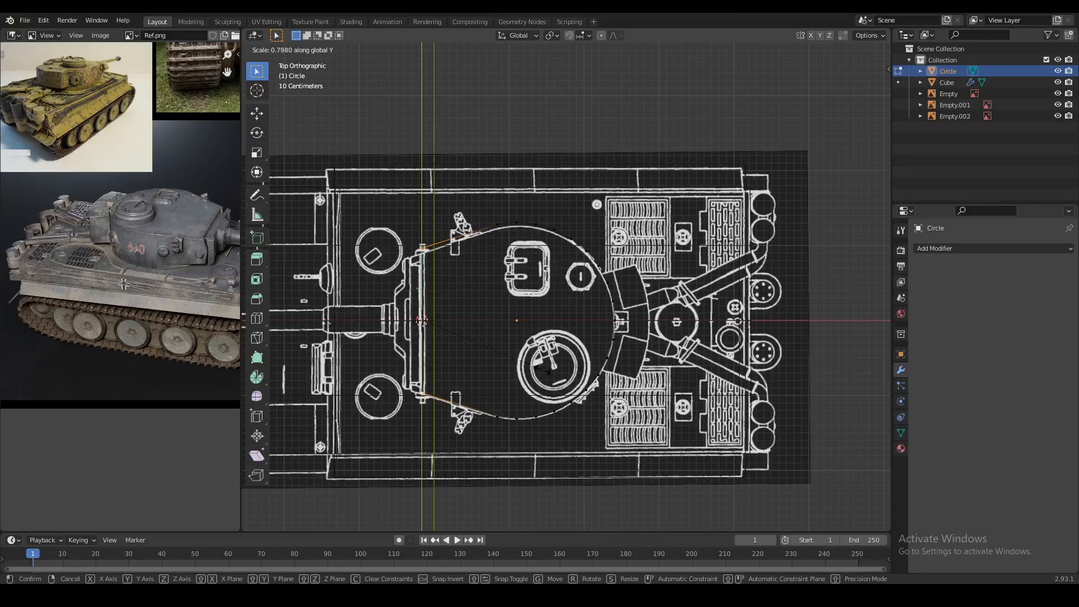
click(549, 371)
scroll(548, 371, up, 2)
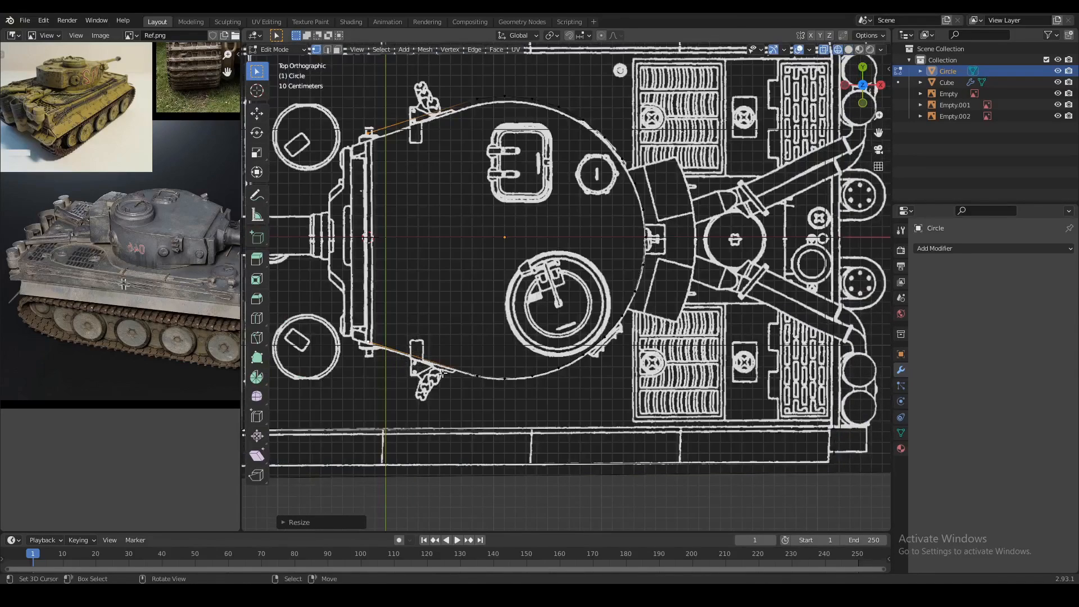
Fill the whole turret outline with a face and extrude it upward into a solid block.
middle_drag(514, 377, 548, 297)
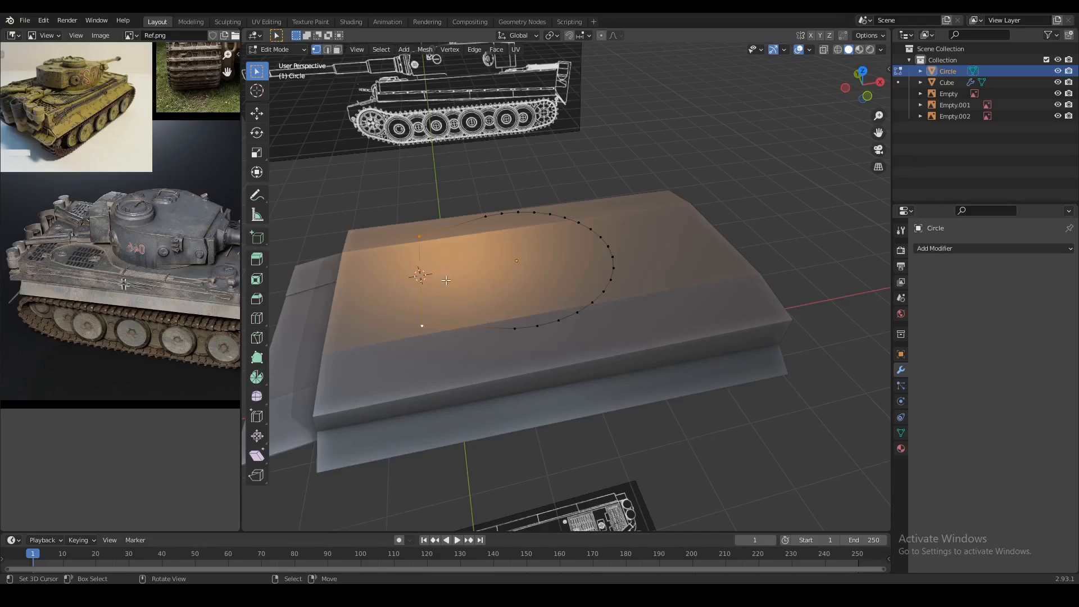
middle_drag(444, 281, 474, 287)
key(a)
key(f)
middle_drag(564, 356, 534, 325)
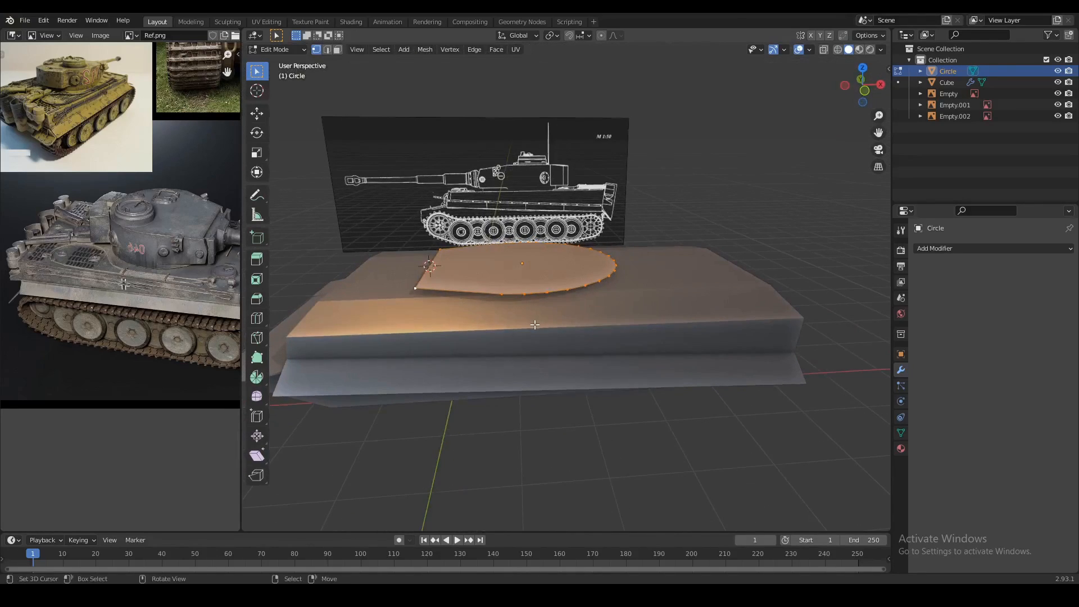
key(e)
click(531, 280)
Raise the turret block's top face along Z to meet the roof line in the side-view blueprint.
key(KP_1)
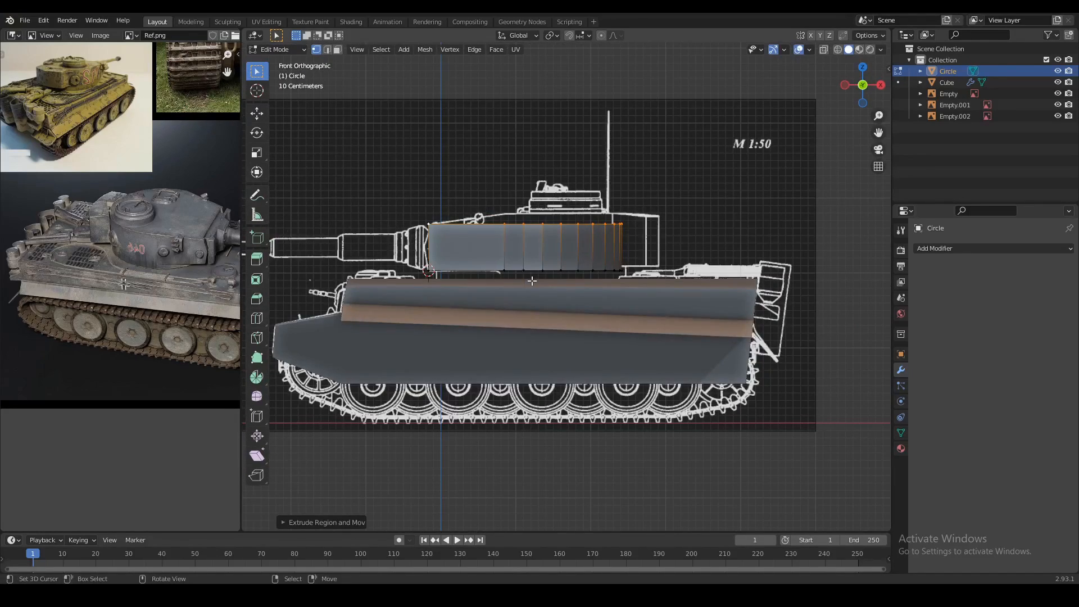
key(alt+z)
scroll(506, 253, up, 2)
key(g)
key(z)
click(497, 231)
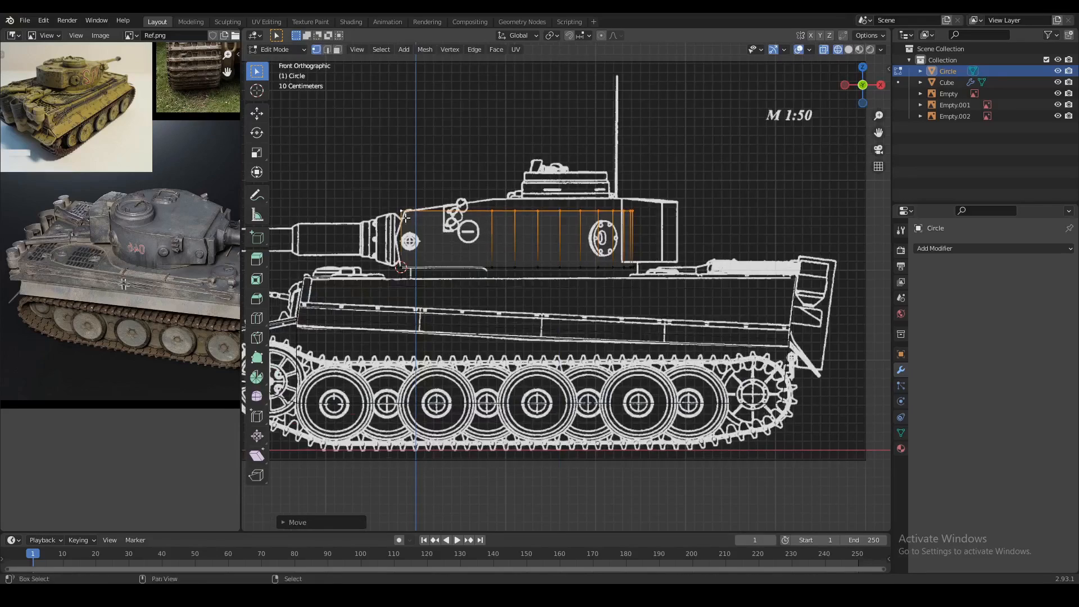
scroll(448, 227, up, 2)
key(g)
key(z)
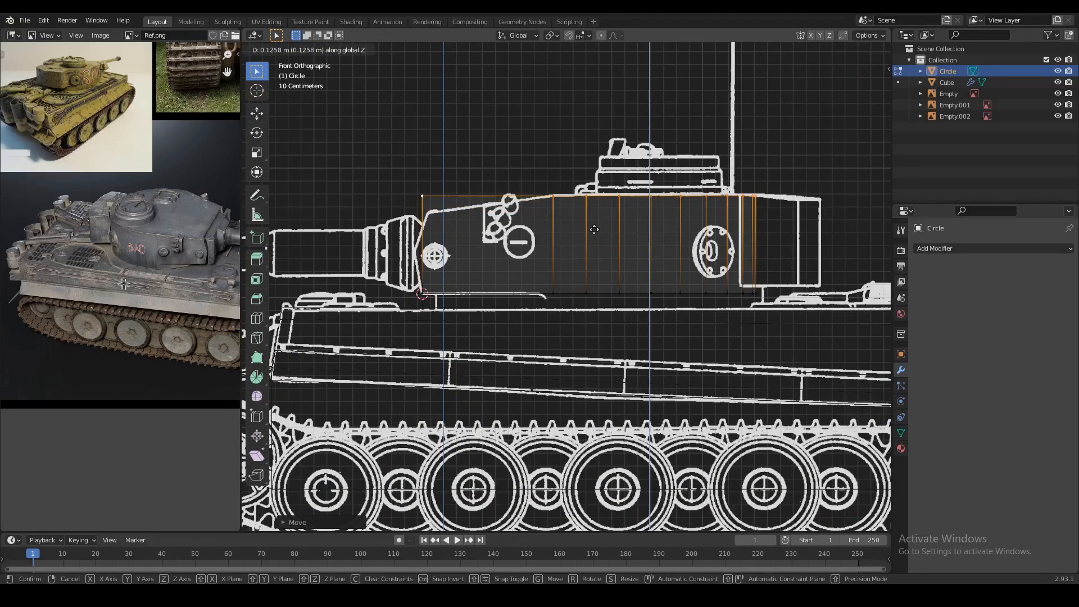
click(594, 227)
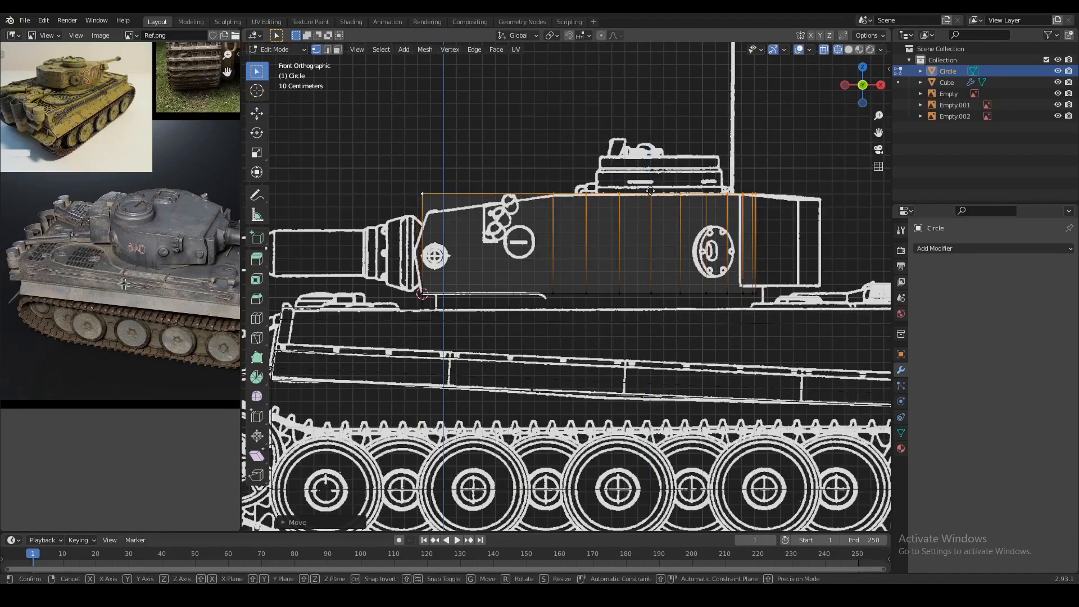
Try to lower the front edge of the turret's top face along Z in the side view.
middle_drag(651, 196, 558, 143)
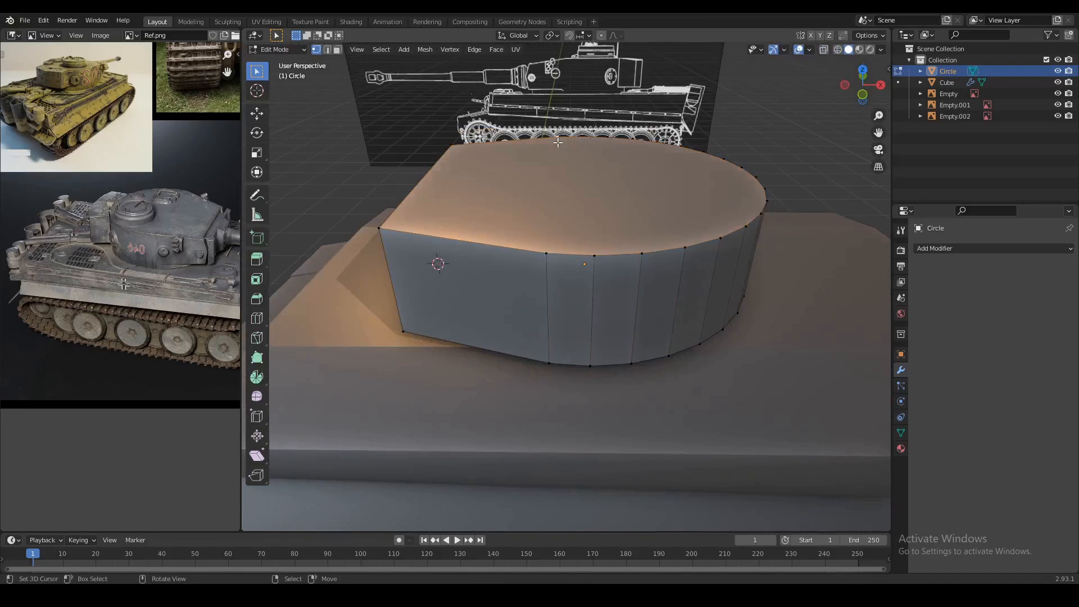
middle_drag(541, 252, 443, 197)
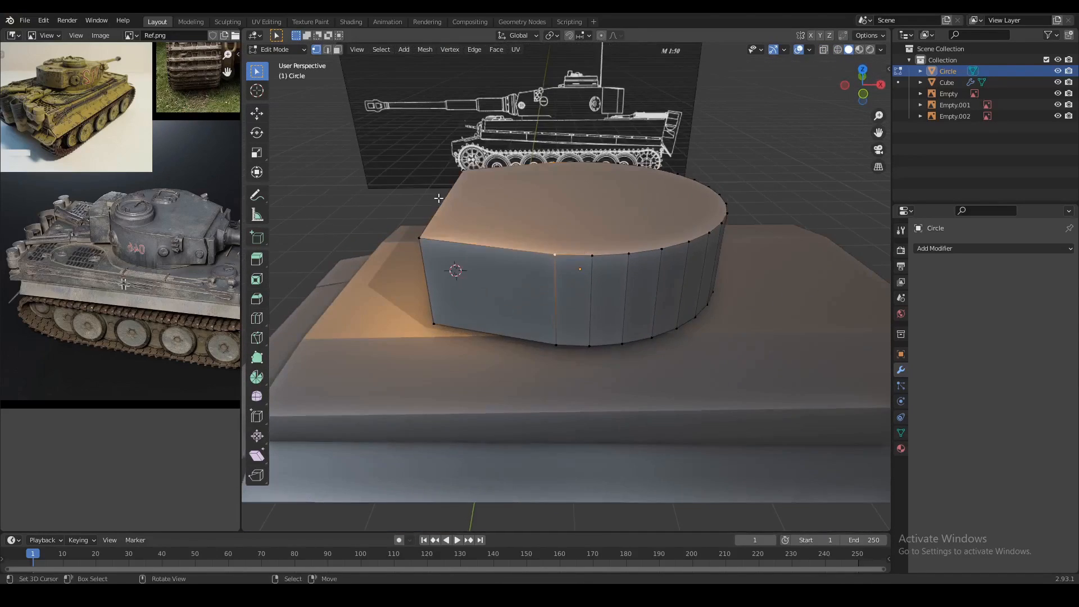
key(KP_1)
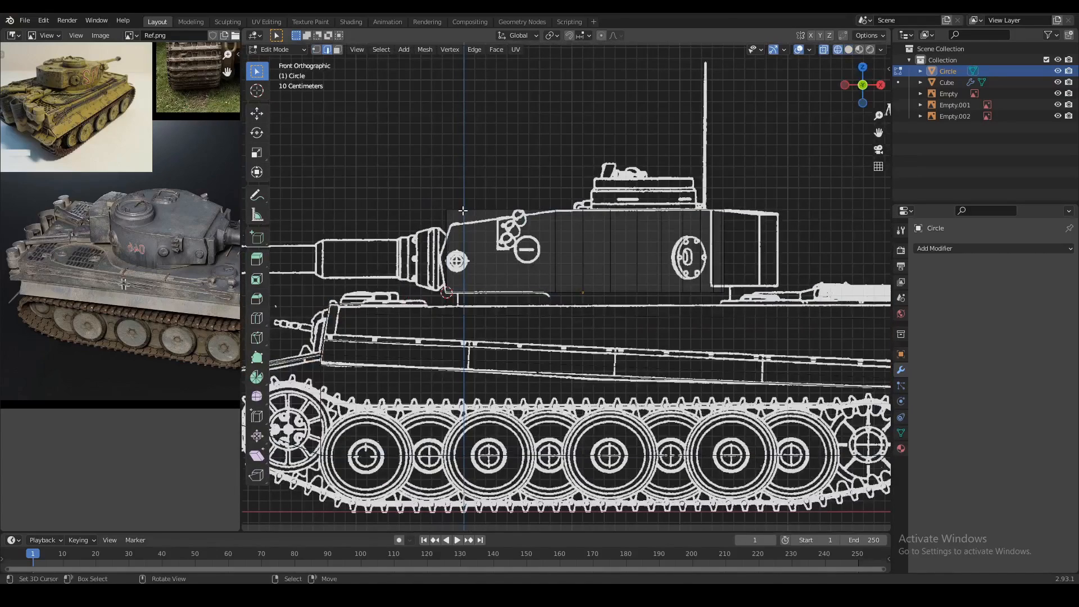
key(g)
key(z)
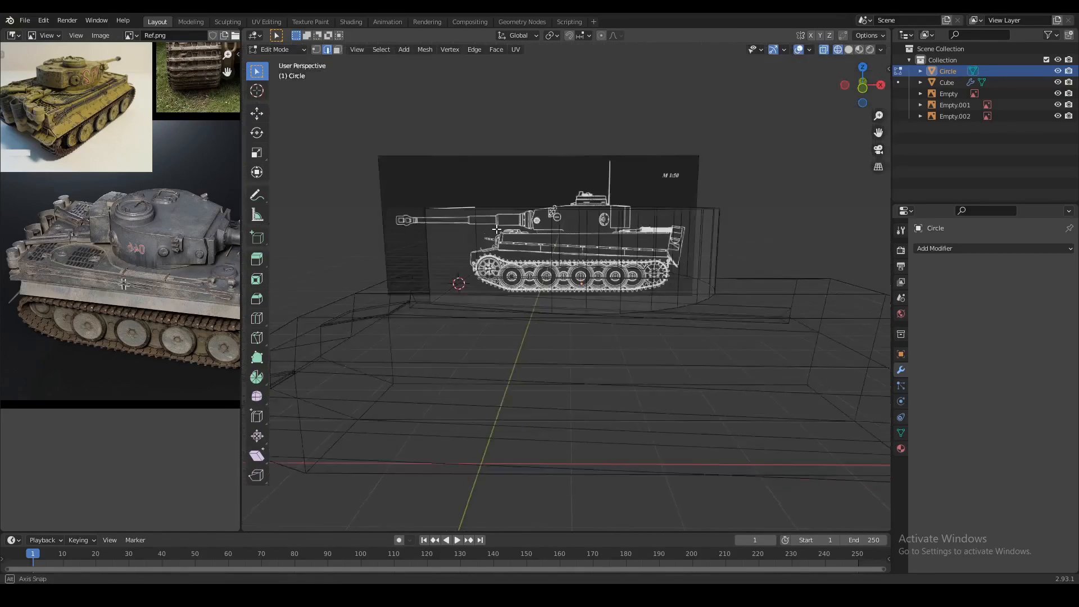
click(549, 245)
middle_drag(549, 245, 548, 132)
middle_drag(553, 283, 561, 260)
middle_drag(498, 248, 527, 233)
Select the turret's front top edge and lower it along Z so the front of the roof slopes like the side-view blueprint.
key(2)
right_click(429, 209)
middle_drag(430, 207, 465, 184)
key(KP_1)
key(alt+z)
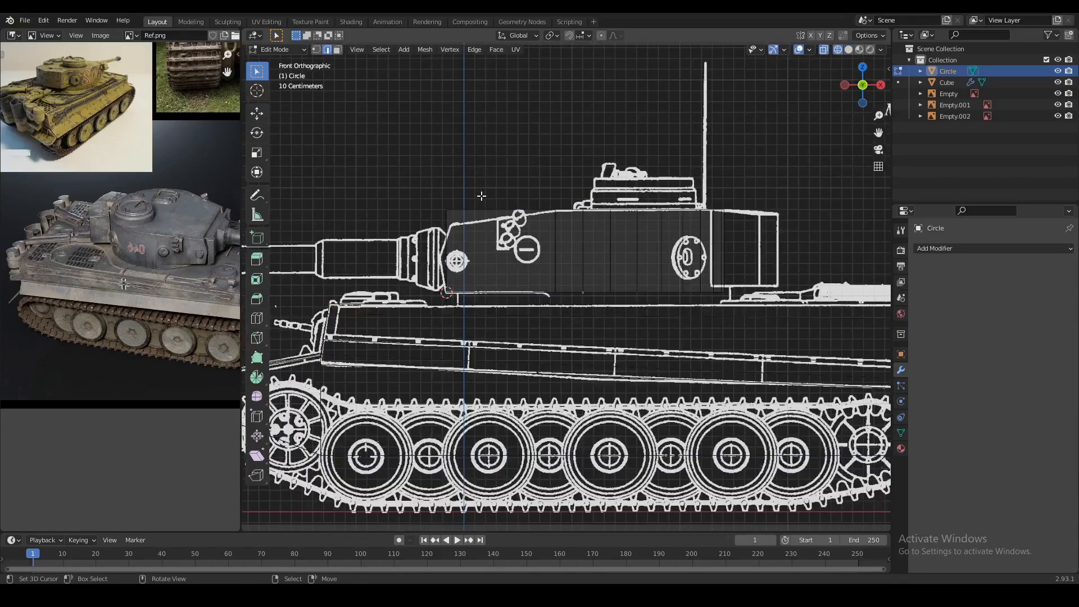
key(g)
key(z)
click(484, 213)
key(alt+z)
middle_drag(485, 214, 582, 284)
scroll(578, 284, up, 3)
key(KP_1)
key(alt+z)
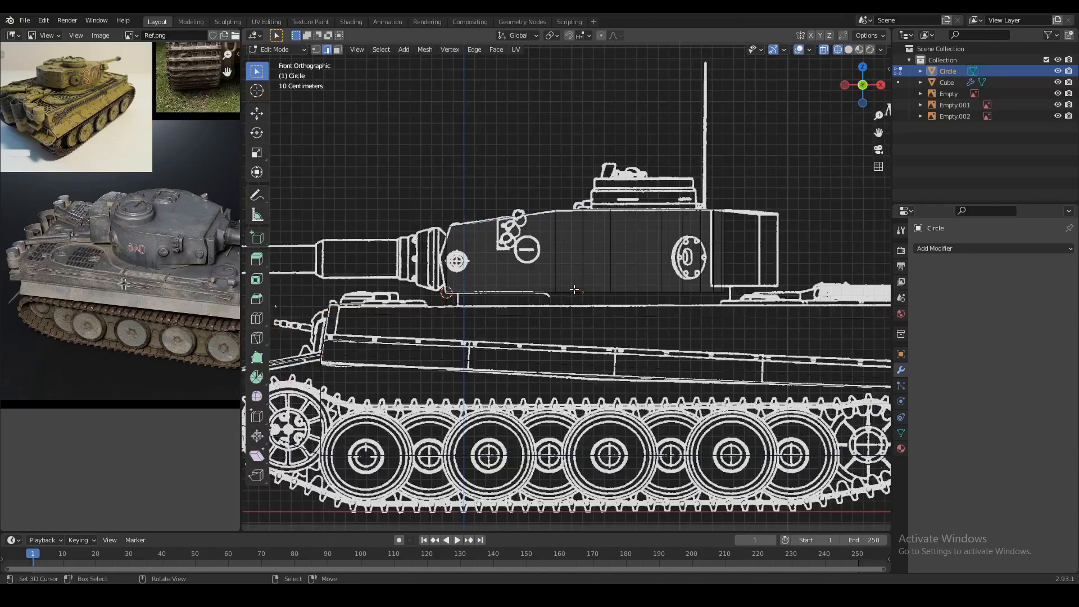
Snap the 3D cursor to the turret's base, add a circle there and scale it up by about 1.19.
key(Tab)
key(alt+z)
middle_drag(645, 302, 567, 331)
key(shift+s)
click(571, 380)
key(shift+a)
mouse_move(601, 315)
click(644, 336)
key(alt+z)
key(Tab)
key(s)
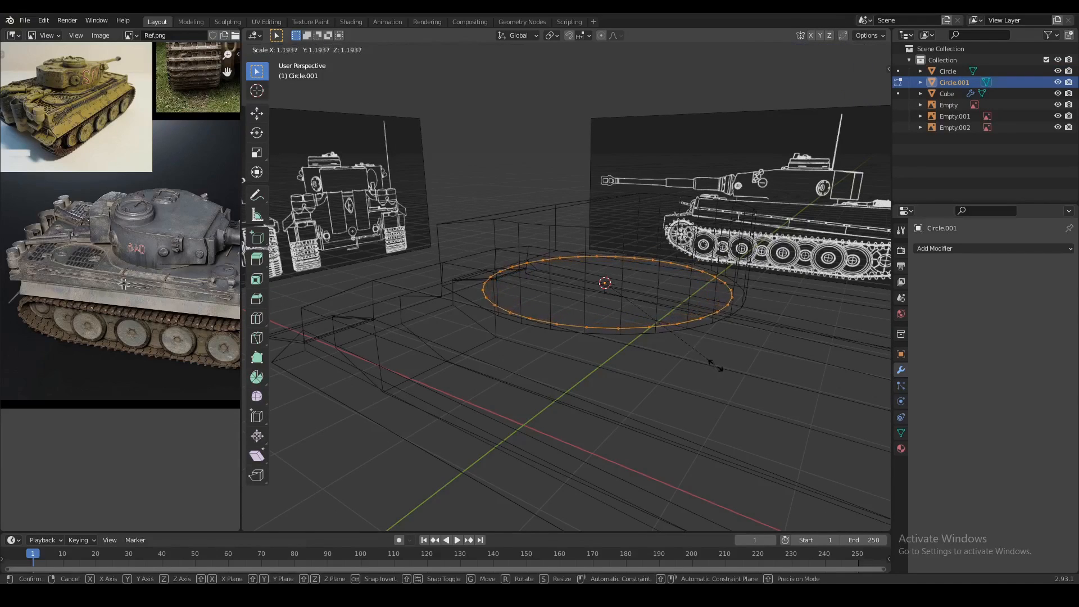
click(716, 367)
Fill the new circle with a face and extrude it into a thin ring under the turret.
key(f)
middle_drag(716, 366, 507, 293)
key(e)
click(677, 336)
Join the ring with the turret body into one object.
key(alt+z)
key(Tab)
shift+right_click(635, 275)
key(ctrl+j)
key(Tab)
key(Tab)
middle_drag(628, 304, 432, 284)
scroll(172, 262, up, 5)
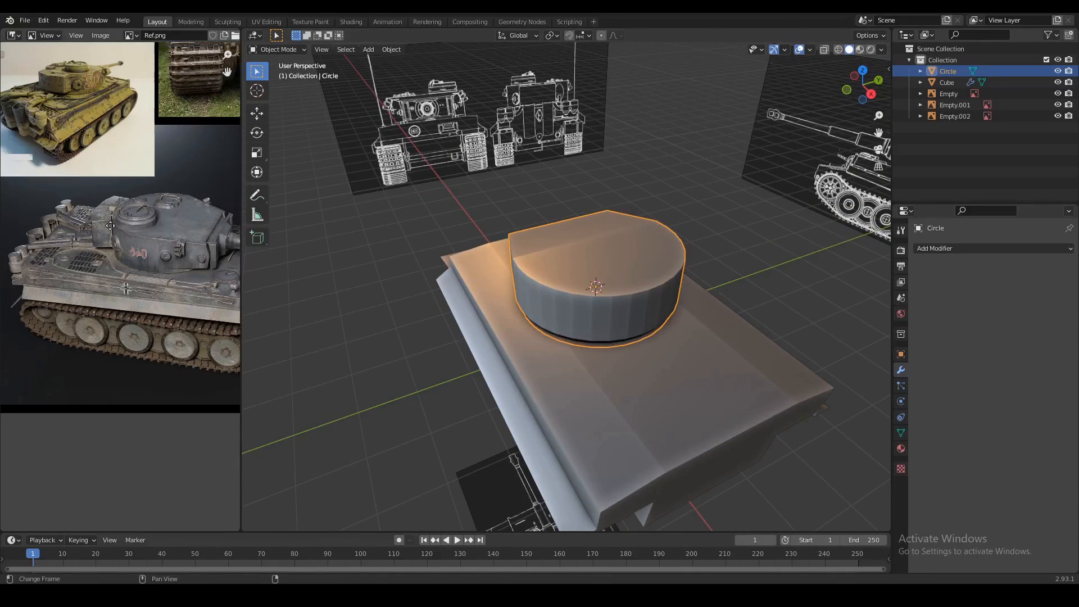
Duplicate the middle faces of the turret's rear wall and separate them into their own object for the stowage bin.
key(Tab)
middle_drag(568, 315, 653, 311)
click(653, 311)
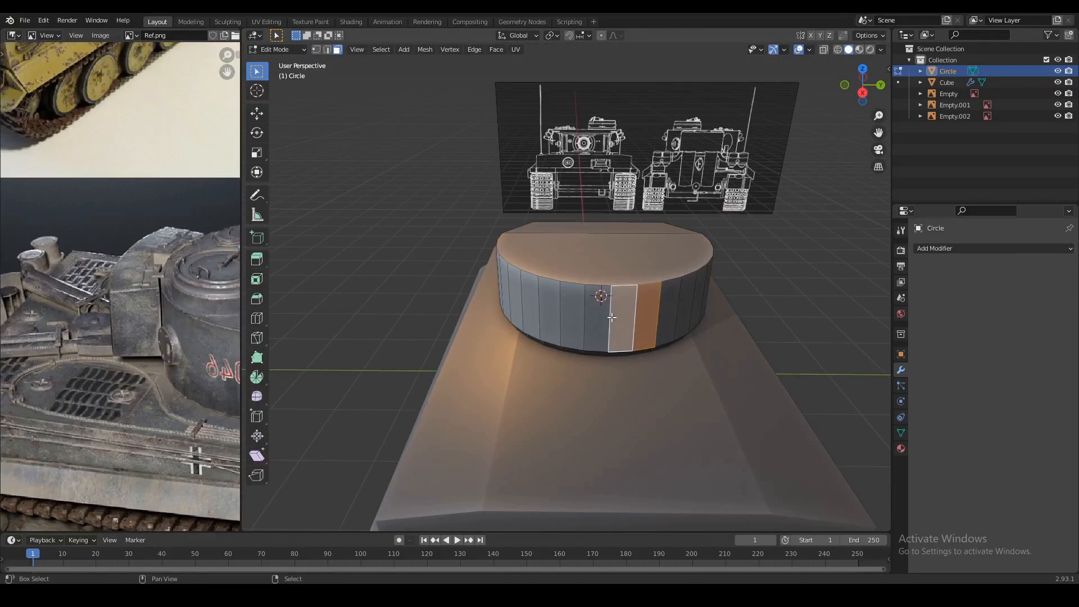
shift+click(567, 317)
middle_drag(567, 318, 576, 348)
key(shift+d)
right_click(537, 332)
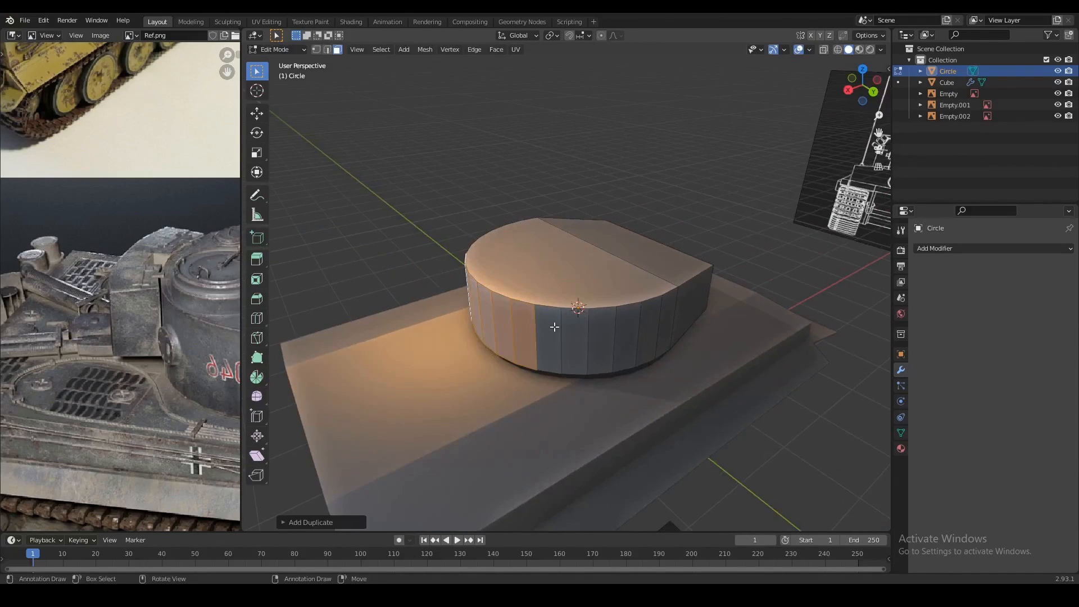
key(p)
click(542, 326)
key(Tab)
right_click(511, 321)
middle_drag(511, 321, 588, 345)
scroll(588, 345, up, 2)
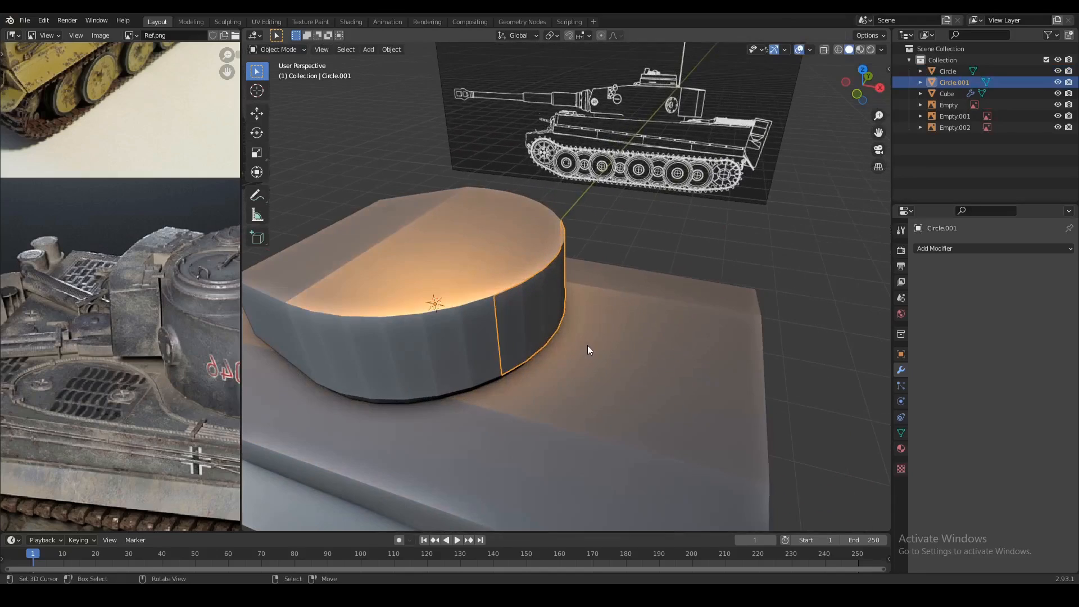
Open the separated rear wall strip for editing and set the transform pivot point to the 3D cursor.
key(KP_7)
key(shift+z)
key(Tab)
key(1)
key(shift+z)
scroll(494, 344, down, 3)
middle_drag(494, 345, 503, 287)
key(Tab)
right_click(492, 327)
key(Tab)
mouse_move(494, 328)
middle_down()
mouse_move(515, 396)
mouse_move(544, 295)
mouse_move(553, 308)
middle_up()
key(shift+z)
key(Tab)
right_click(546, 296)
key(shift+z)
key(Tab)
scroll(555, 299, up, 2)
click(558, 37)
click(568, 60)
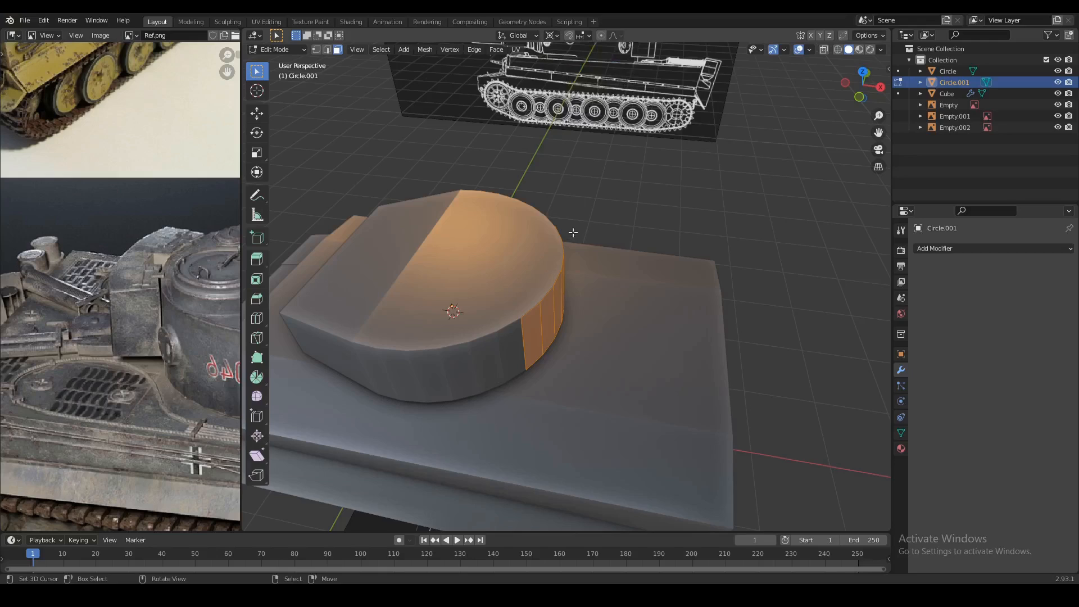
Extrude the rear strip and scale it outward with Z locked to the bin depth in the top-view blueprint.
key(KP_7)
key(alt+z)
key(shift+z)
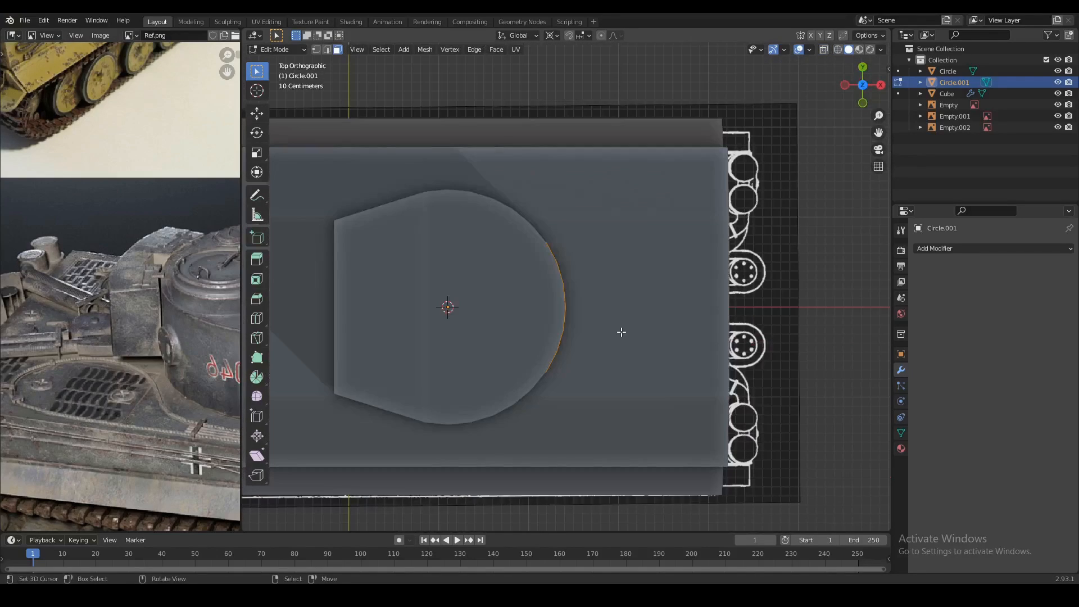
key(e)
right_click(621, 332)
key(s)
key(shift+z)
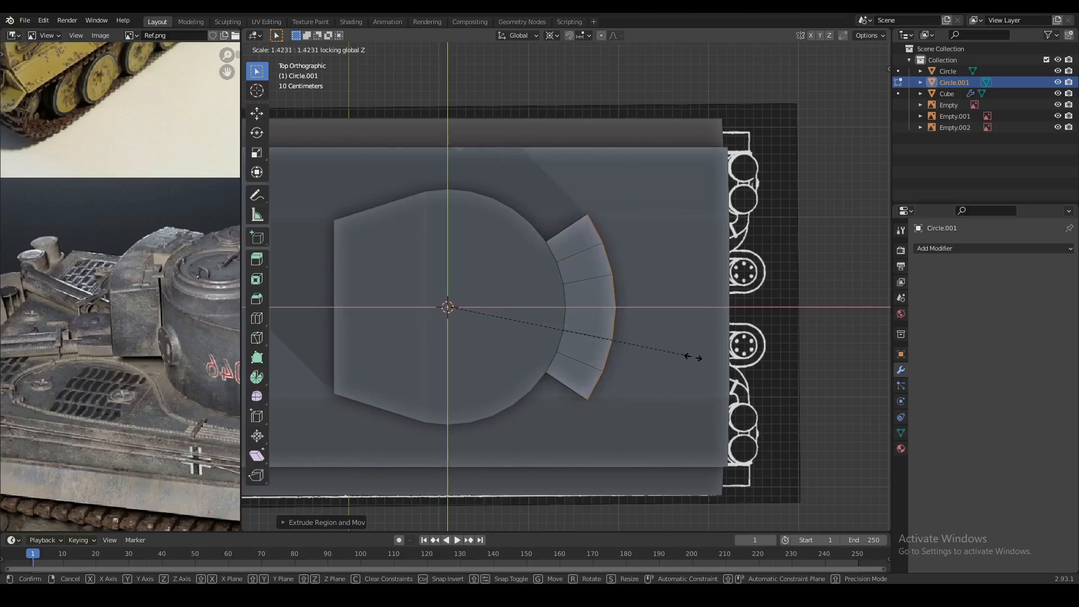
click(689, 356)
key(shift+z)
key(s)
key(shift+z)
click(661, 333)
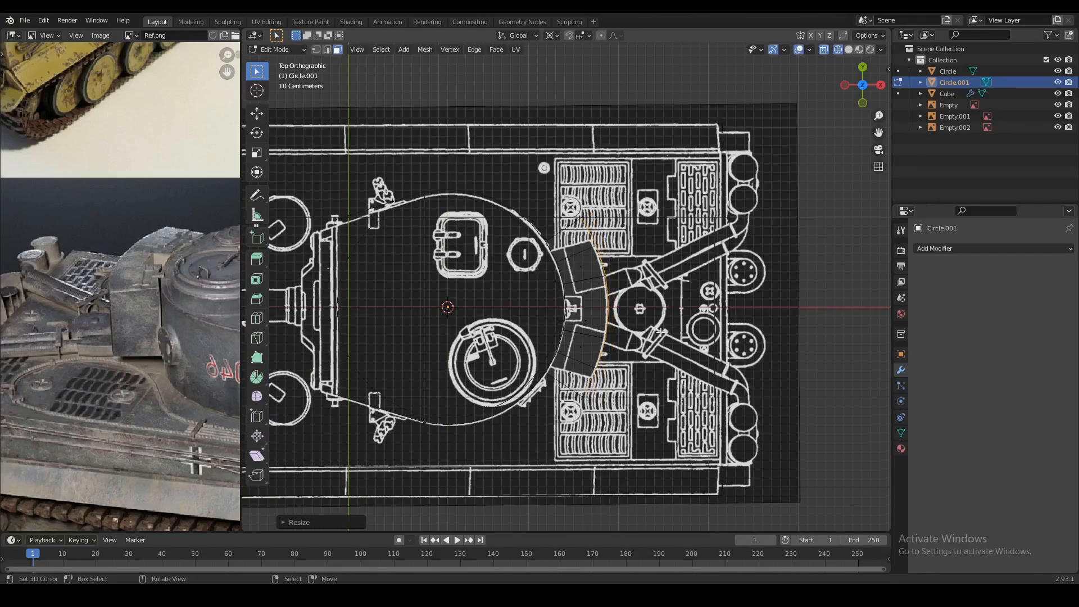
key(shift+z)
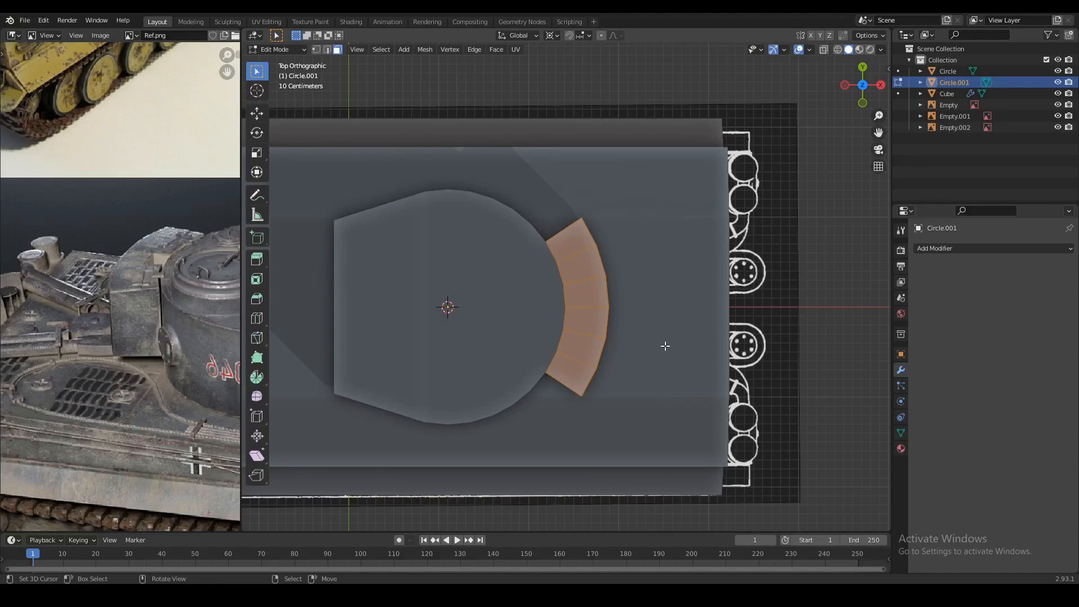
Add a centred loop cut across the first and the last segment of the curved bin.
key(shift+z)
key(1)
scroll(625, 281, up, 1)
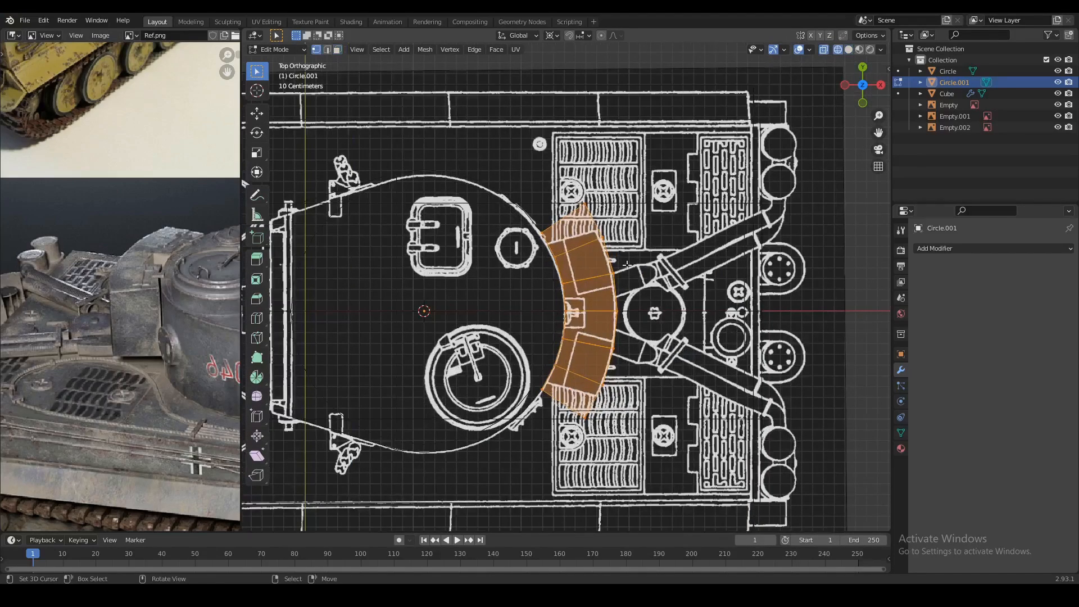
key(shift+z)
key(shift+z)
key(shift+z)
key(3)
right_click(572, 226)
key(ctrl+r)
click(594, 219)
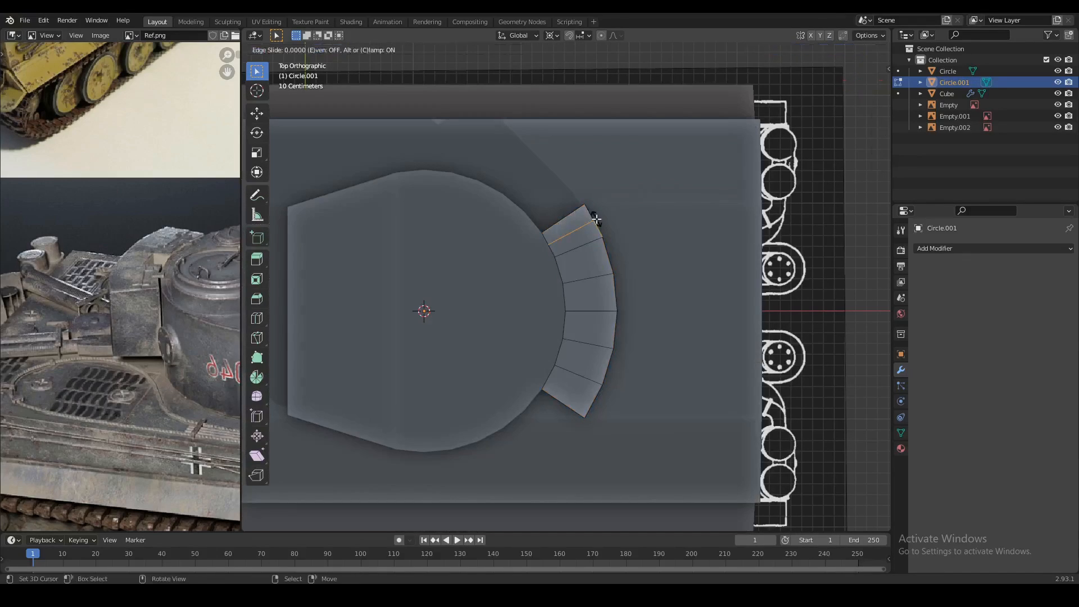
right_click(594, 220)
key(ctrl+r)
click(591, 397)
right_click(591, 397)
middle_drag(591, 396, 589, 303)
Delete the outermost faces at both ends of the bin and close the open end loops with faces.
key(3)
right_click(573, 361)
middle_drag(491, 331, 343, 331)
shift+right_click(572, 327)
key(x)
click(572, 327)
middle_drag(573, 327, 567, 309)
key(1)
alt+right_click(558, 289)
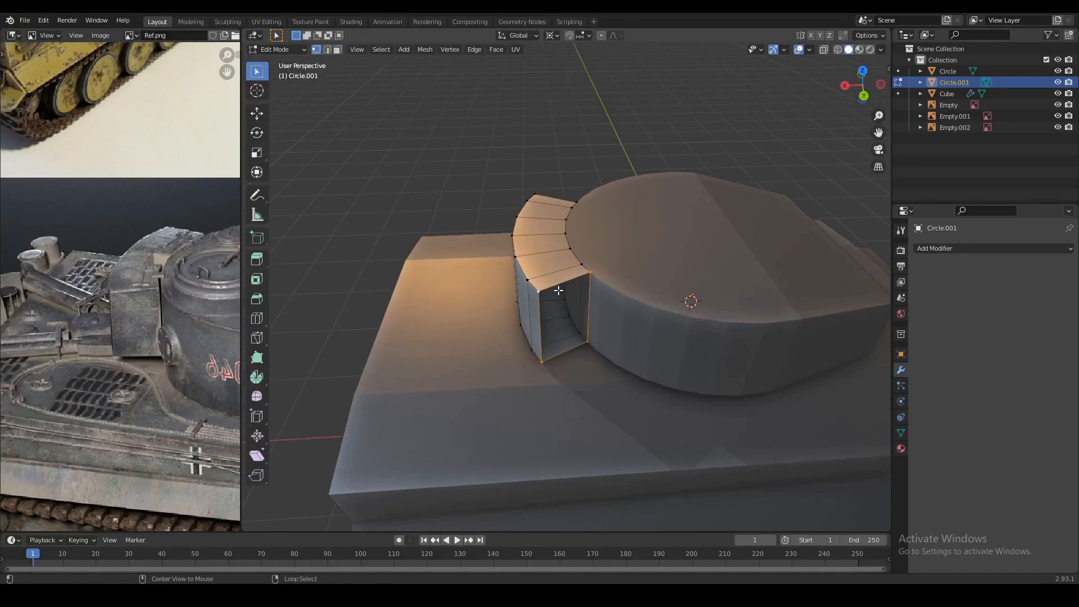
alt+right_click(550, 198)
Select the half of the bin on the positive Y side in the top view and delete it.
key(KP_7)
key(shift+z)
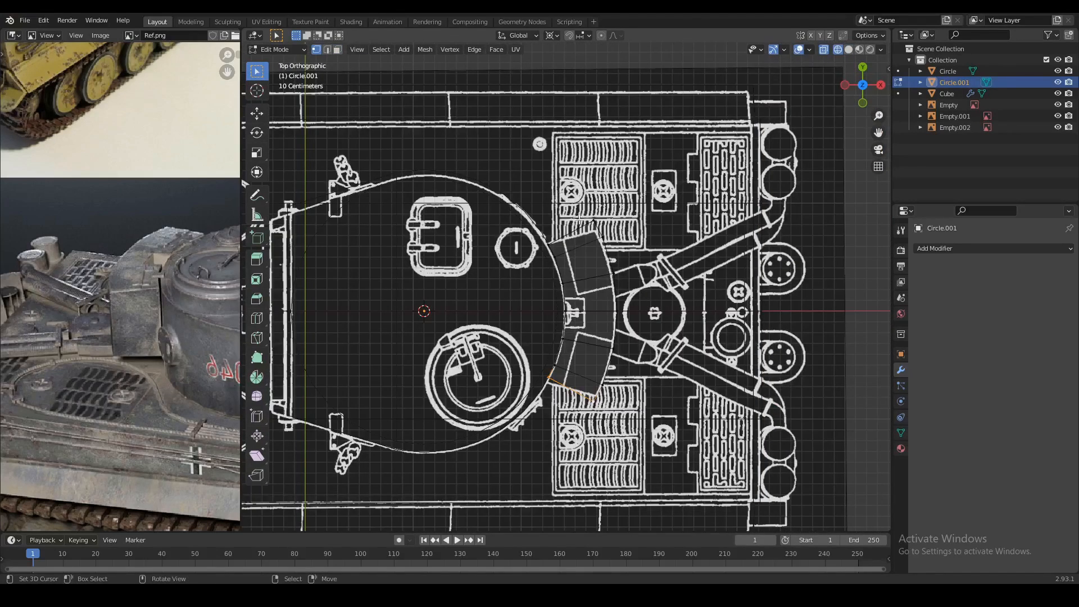
drag(599, 226, 603, 229)
scroll(636, 233, up, 1)
key(shift+z)
key(shift+z)
key(shift+z)
drag(496, 180, 631, 249)
key(shift+z)
key(shift+z)
key(x)
click(634, 272)
Edge-slide the loop at the outer end of the remaining bin half to fit the top-view blueprint.
middle_drag(660, 354, 575, 395)
key(KP_7)
key(shift+z)
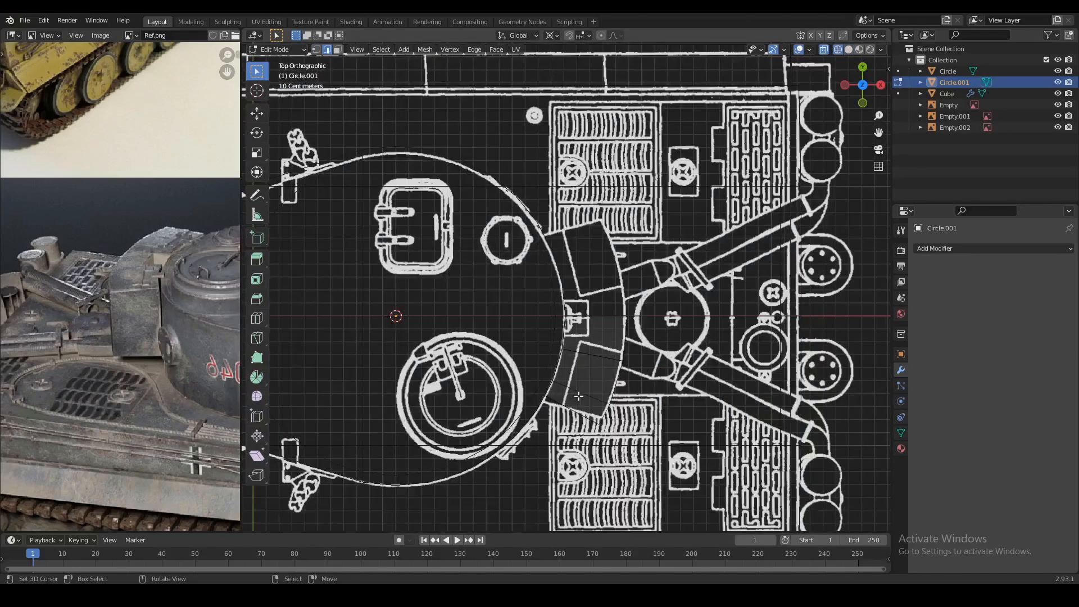
key(g)
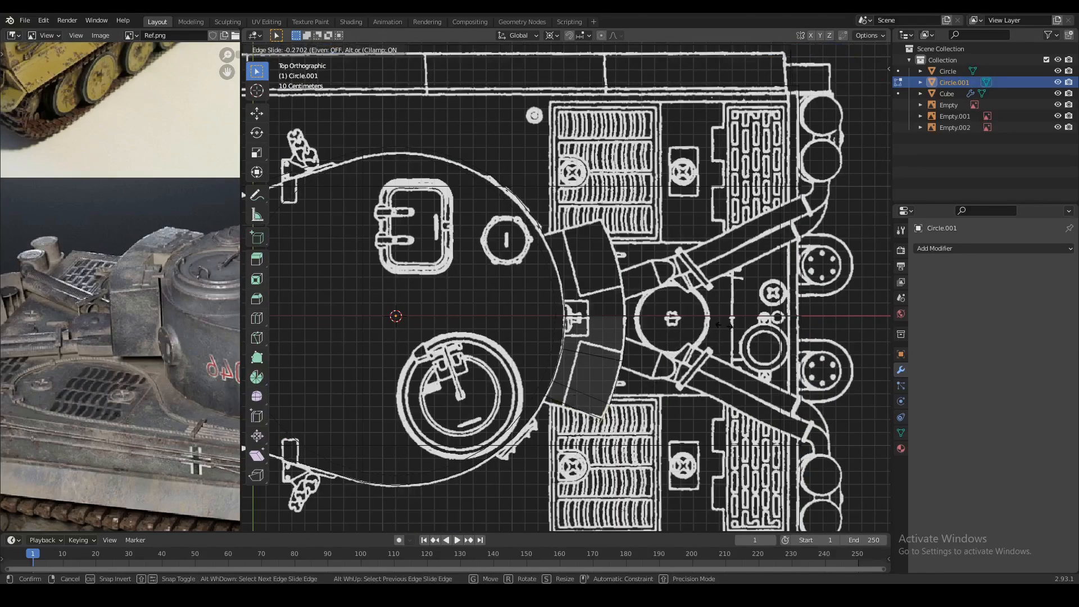
click(724, 326)
key(shift+z)
middle_drag(677, 373, 594, 260)
Move the selected part of the bin along Z to adjust its height against the turret.
key(Tab)
scroll(580, 325, up, 1)
key(Tab)
key(g)
key(z)
click(349, 283)
key(g)
key(g)
right_click(598, 314)
Select a row of vertices along the bin's curved edge and move them along Z.
key(1)
middle_drag(597, 314, 615, 335)
key(shift+z)
right_click(611, 422)
right_click(610, 423)
shift+right_click(620, 405)
shift+right_click(623, 382)
key(shift+z)
middle_drag(623, 383, 523, 298)
key(g)
key(z)
click(637, 338)
Join the half bin with the turret object and open the combined mesh for editing.
key(Tab)
shift+right_click(509, 319)
key(ctrl+j)
key(Tab)
scroll(623, 317, down, 3)
scroll(571, 278, up, 2)
Duplicate the linked half bin and mirror the copy by scaling it -1 along Y about its centre-line edge.
shift+right_click(515, 313)
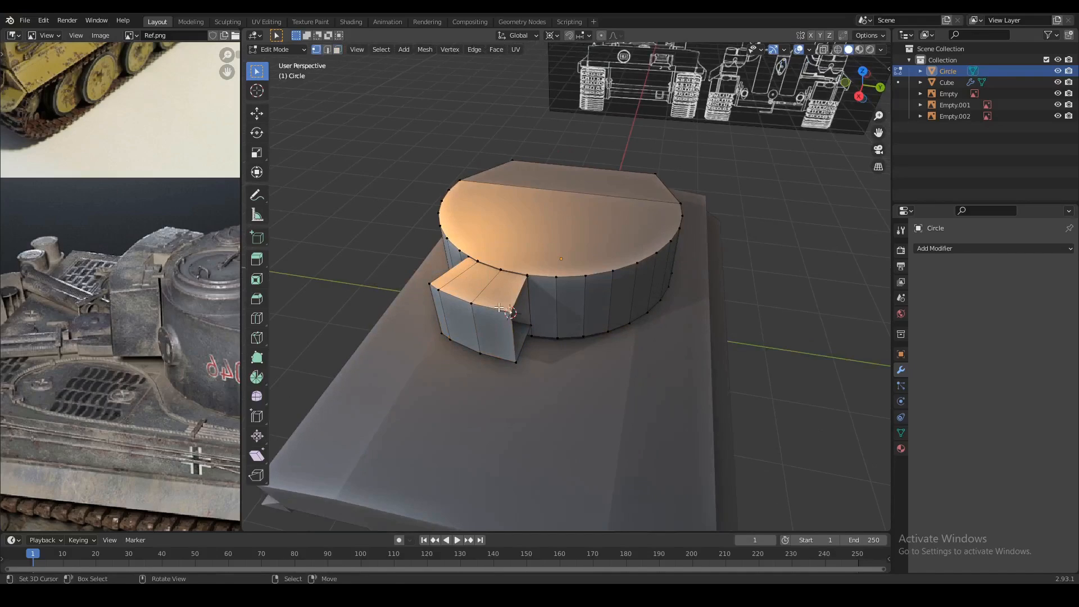
key(l)
text(sy)
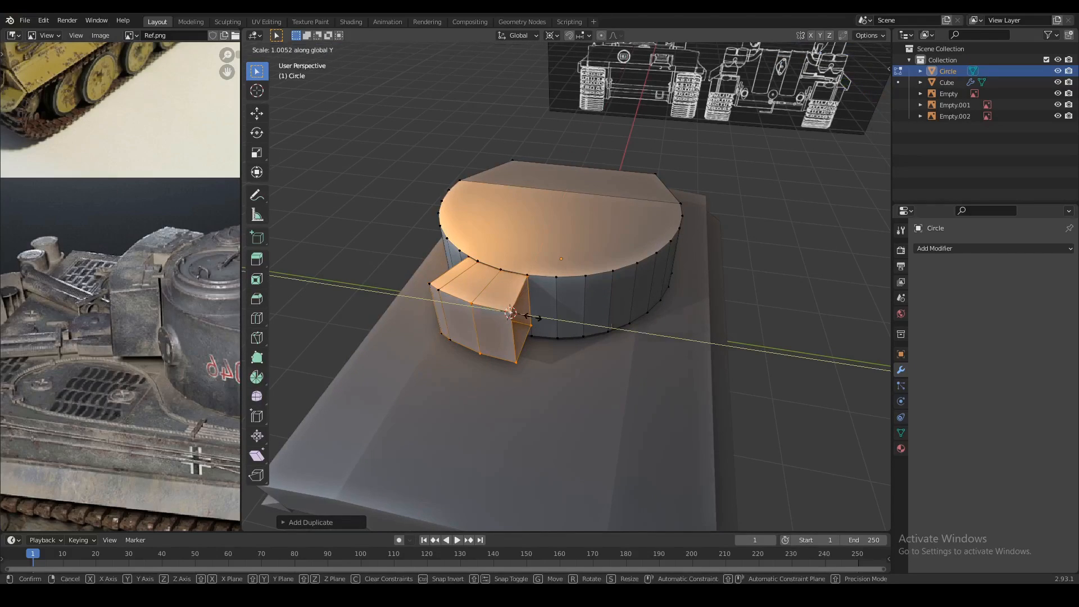
text(-1)
key(Return)
Recalculate the normals of the whole turret mesh and merge overlapping vertices by distance.
key(a)
key(shift+n)
key(m)
key(b)
mouse_move(532, 318)
middle_down()
mouse_move(547, 294)
mouse_move(637, 283)
mouse_move(632, 320)
mouse_move(588, 313)
mouse_move(523, 331)
middle_up()
key(Tab)
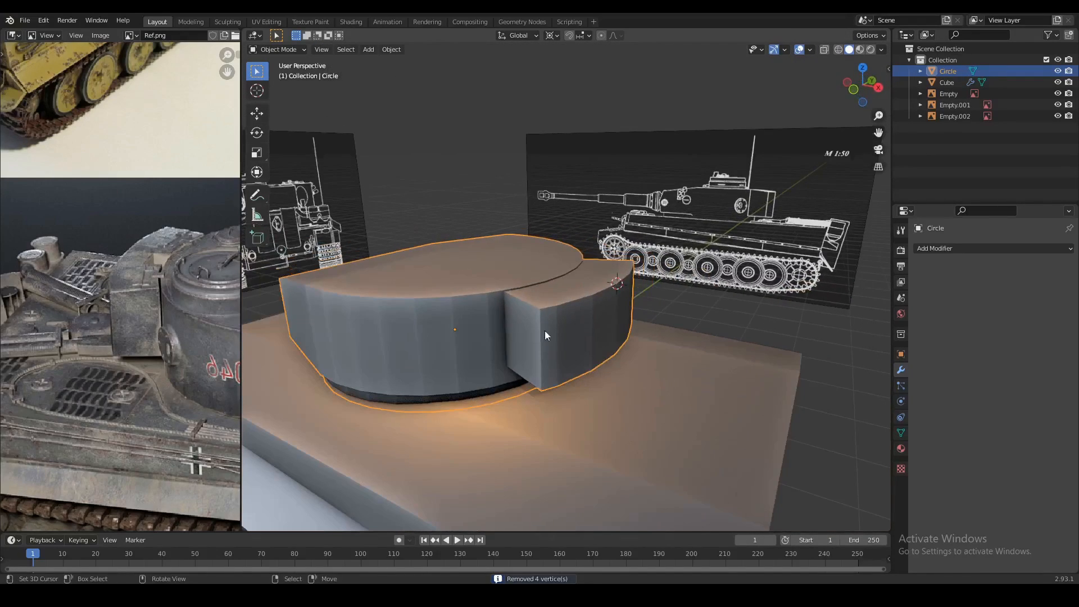
Compare the turret's front and sides with the reference photo and the side-view blueprint.
scroll(235, 299, down, 1)
middle_drag(392, 314, 477, 294)
middle_drag(606, 284, 541, 292)
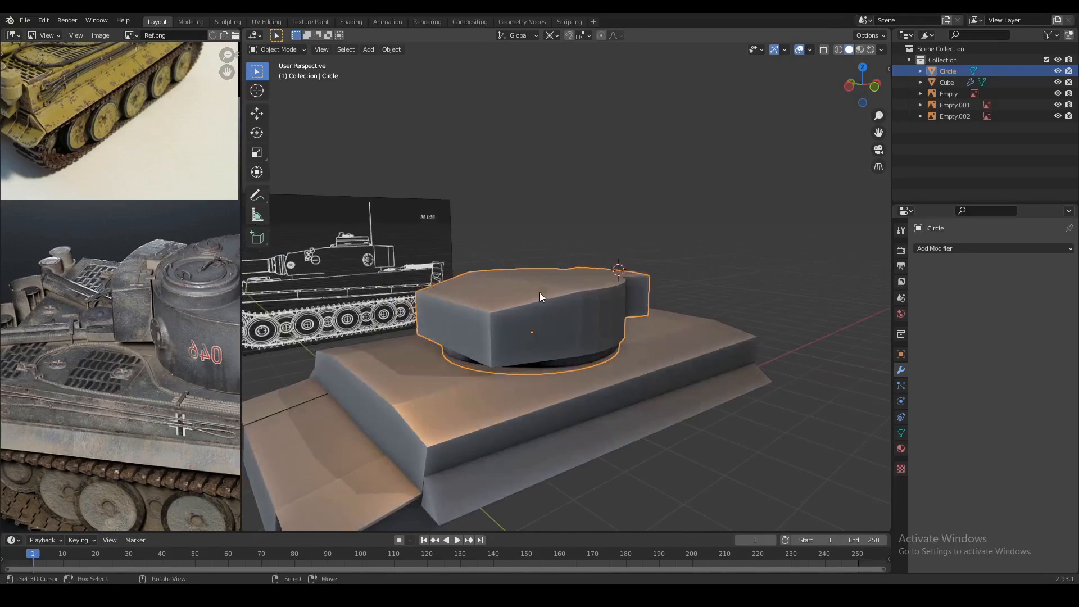
scroll(150, 292, up, 1)
middle_drag(149, 291, 2, 254)
middle_drag(411, 316, 429, 311)
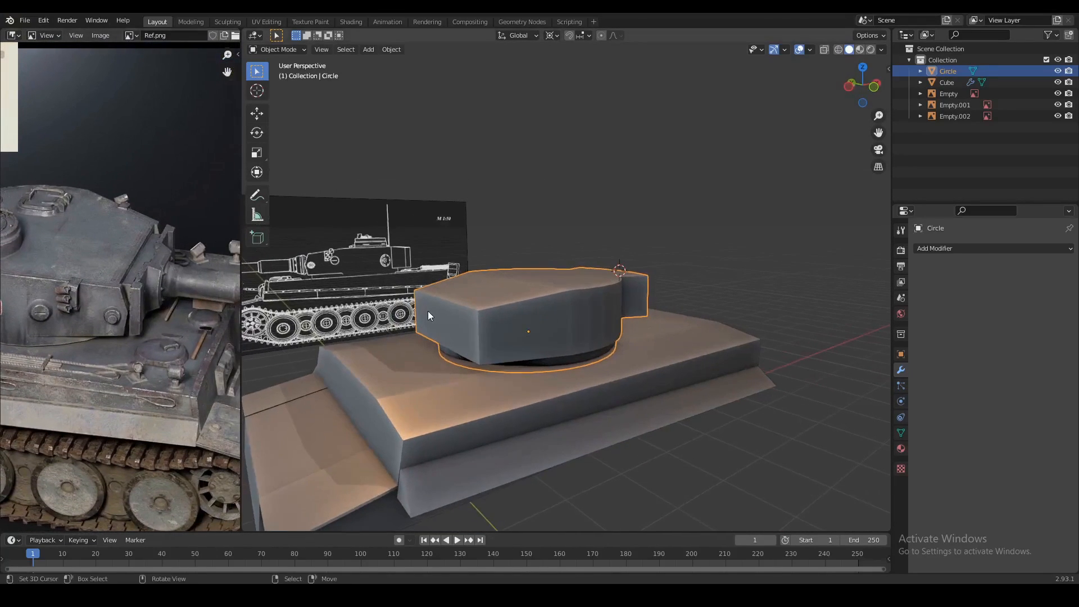
key(KP_1)
key(Tab)
key(KP_Decimal)
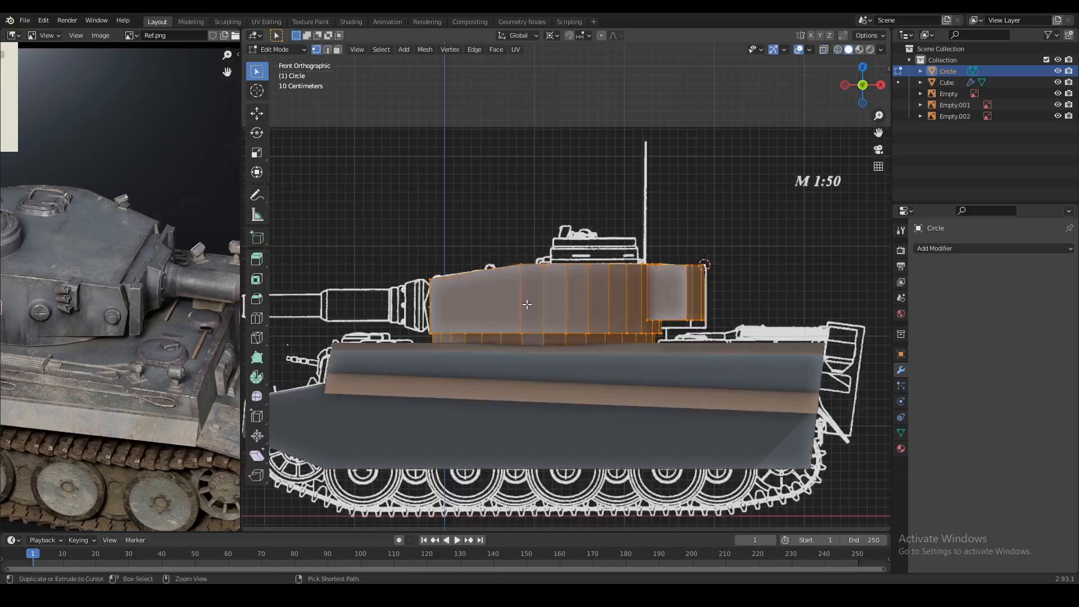
Add a horizontal loop cut around the middle of the turret's walls and select its front edge.
click(527, 304)
right_click(527, 304)
middle_drag(526, 304, 525, 353)
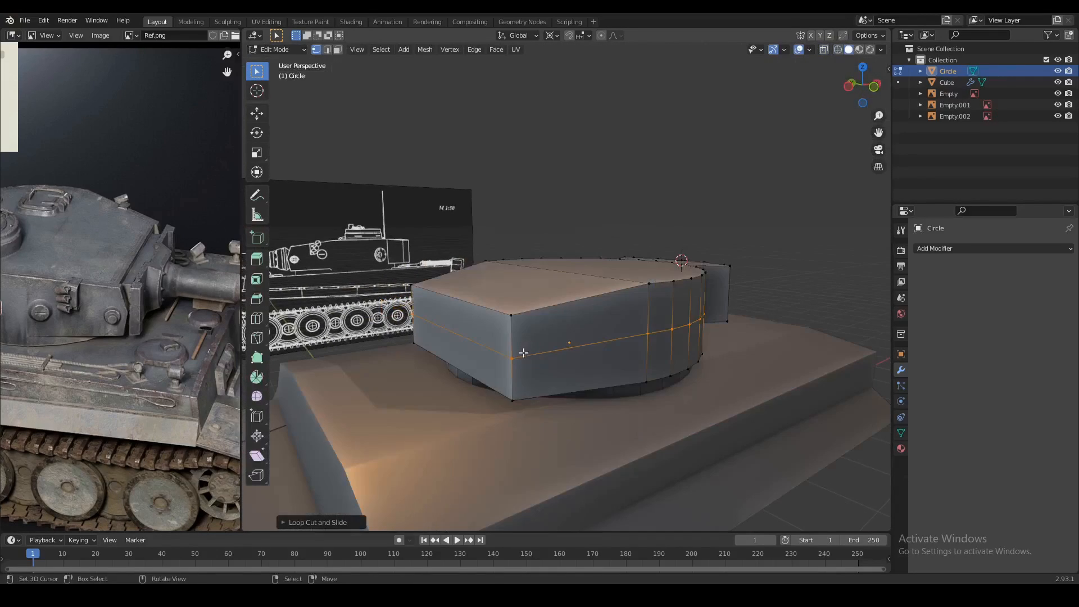
scroll(517, 357, down, 1)
key(2)
right_click(484, 324)
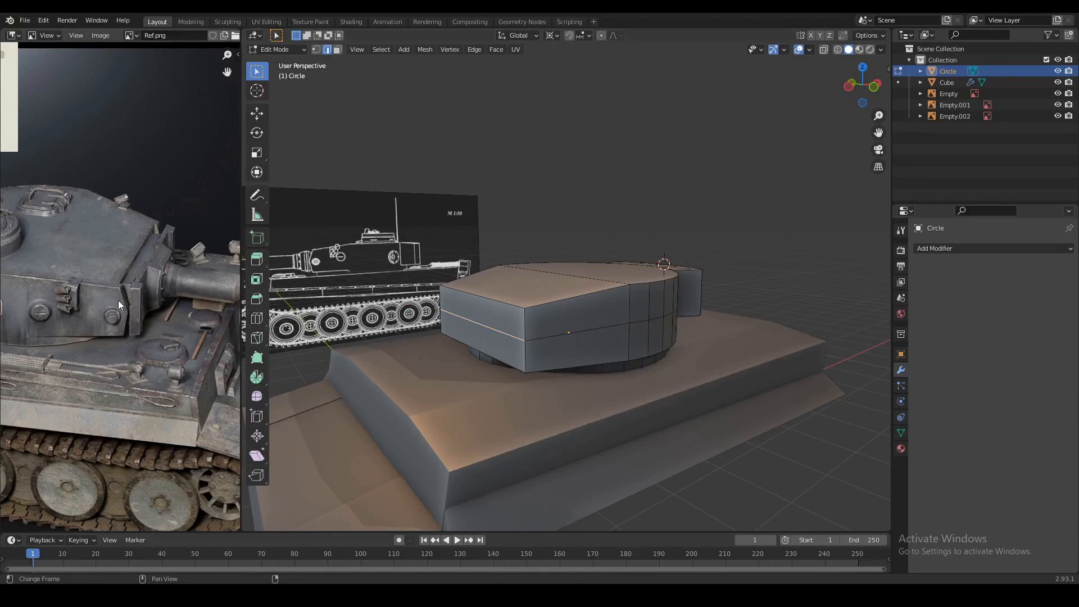
Snap the 3D cursor to the middle loop's side vertex and scale the loop's near front corner vertex by 1.1.
middle_drag(109, 294, 116, 282)
scroll(117, 281, up, 1)
middle_drag(557, 315, 552, 370)
key(1)
key(shift+s)
click(589, 415)
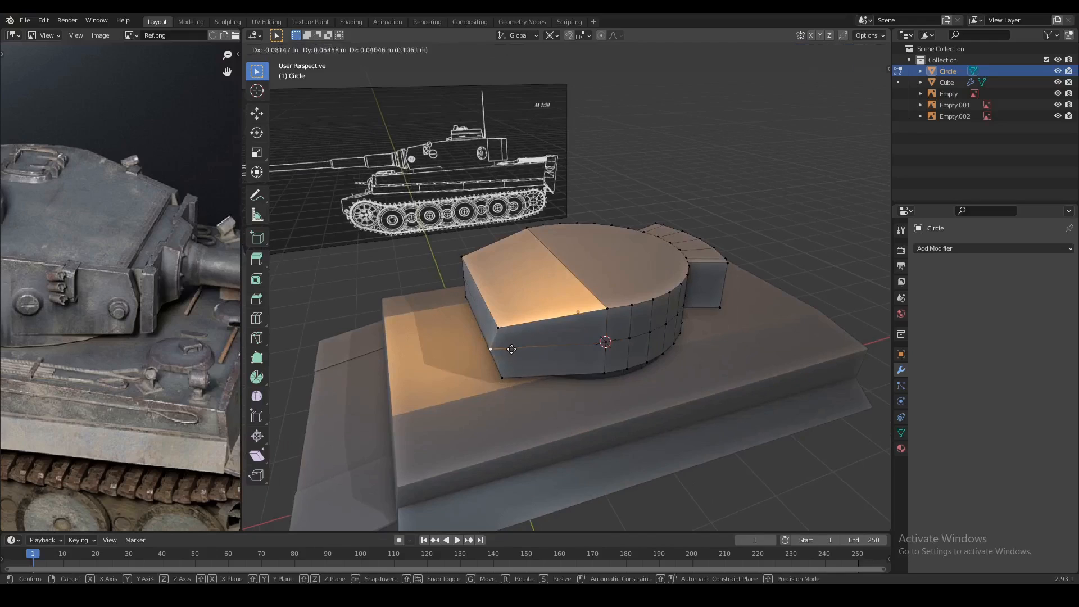
text(s1.1)
key(Return)
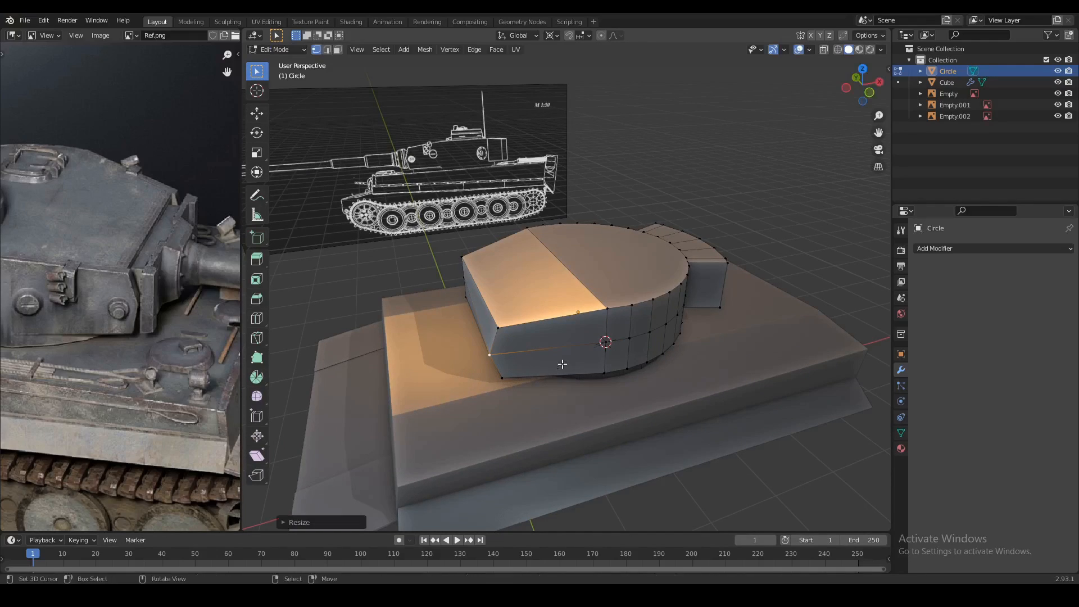
Scale the middle loop's other front corner vertex by 1.1 and check the turret's angled front in Object Mode.
middle_drag(448, 294, 585, 339)
text(s1.1)
key(Return)
key(Tab)
middle_drag(655, 340, 688, 283)
key(Tab)
middle_drag(699, 342, 464, 306)
key(Tab)
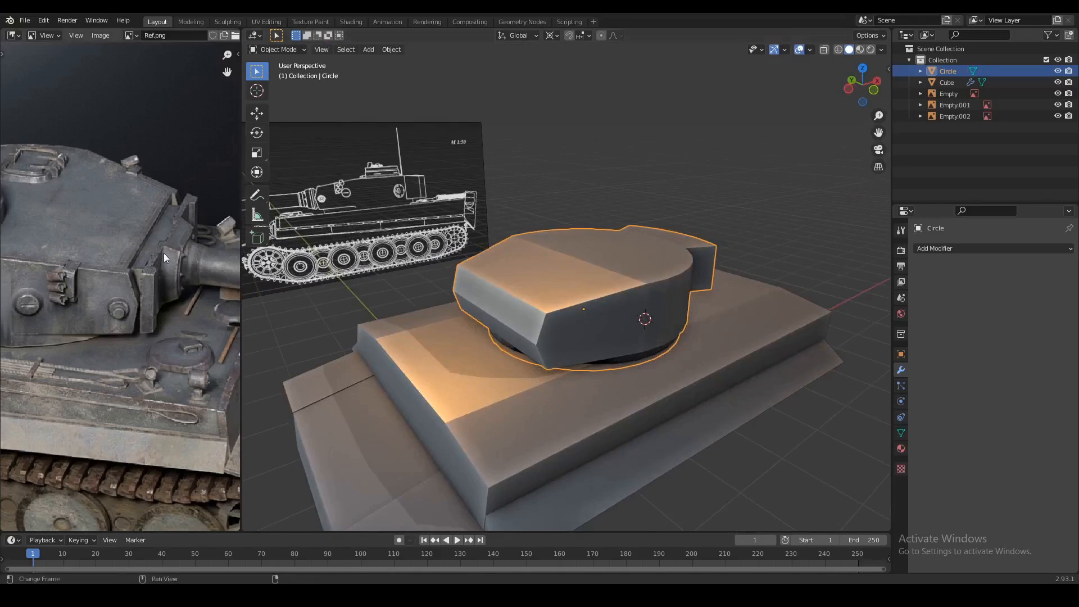
Add a plane at the centre of the turret's front, rotate it 90 degrees upright and scale it to about 0.35.
mouse_move(554, 320)
middle_down()
mouse_move(570, 311)
mouse_move(520, 323)
mouse_move(542, 331)
middle_up()
key(Tab)
key(shift+a)
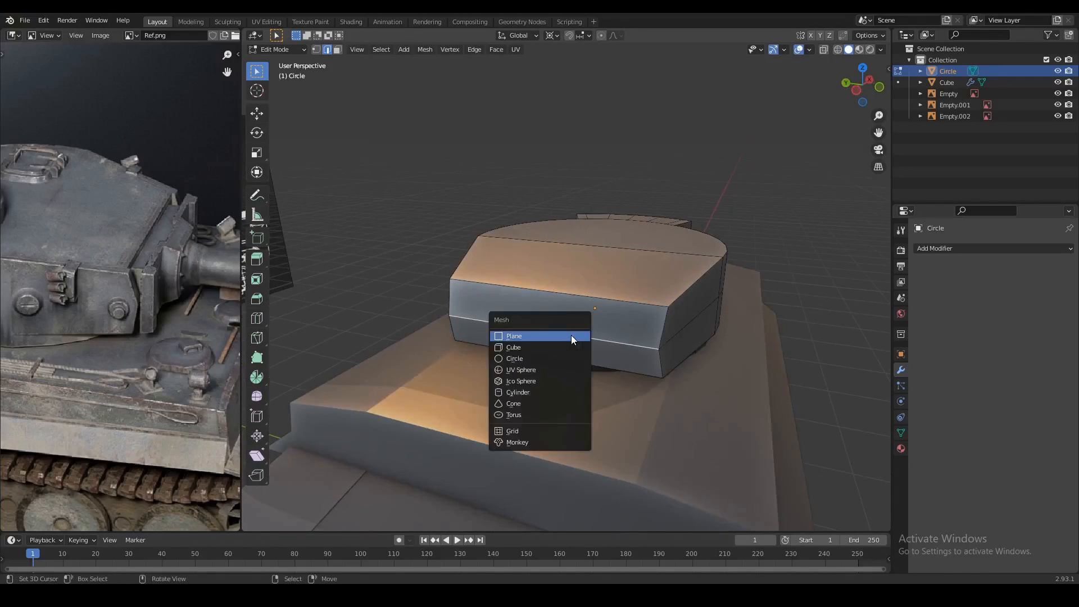
click(566, 336)
text(r)
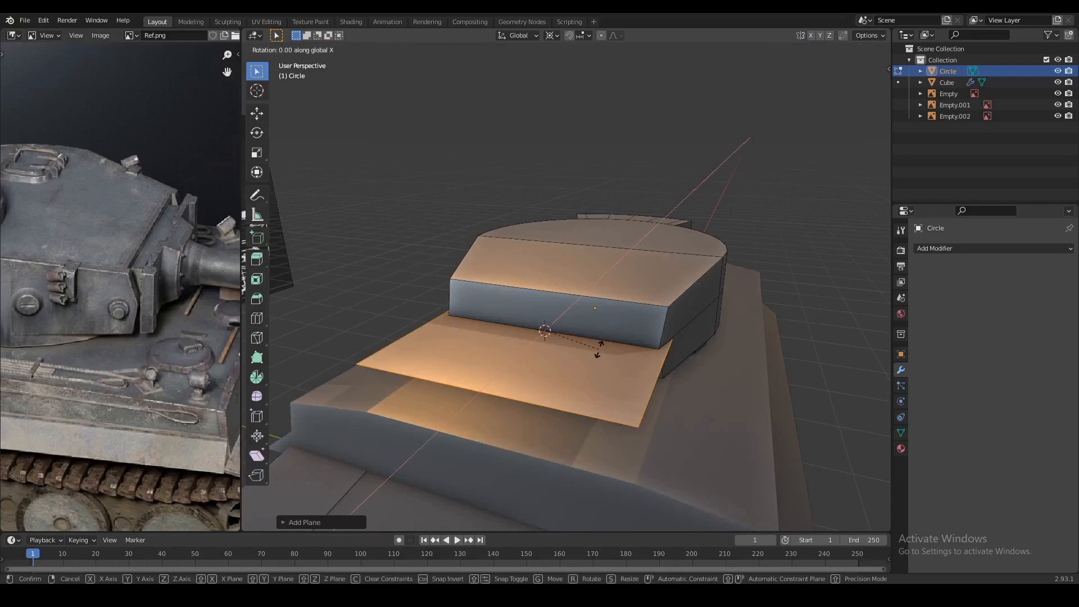
text(90)
key(Return)
key(s)
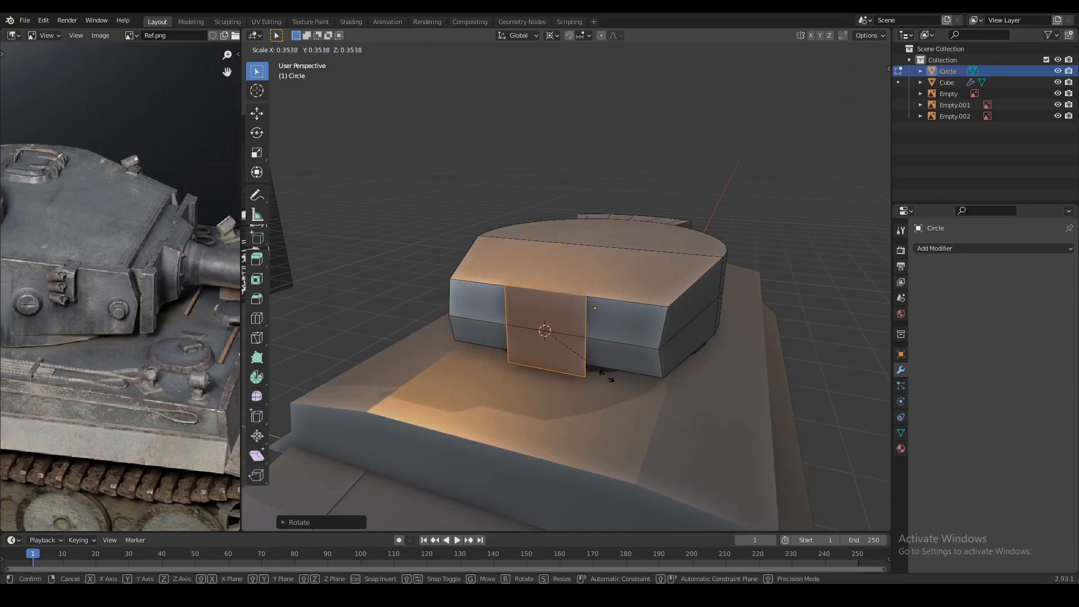
click(596, 378)
Reposition the upright plane at the turret front and widen it along Y by about 3 times to span the front.
middle_drag(590, 378, 488, 356)
key(g)
click(499, 357)
key(s)
key(y)
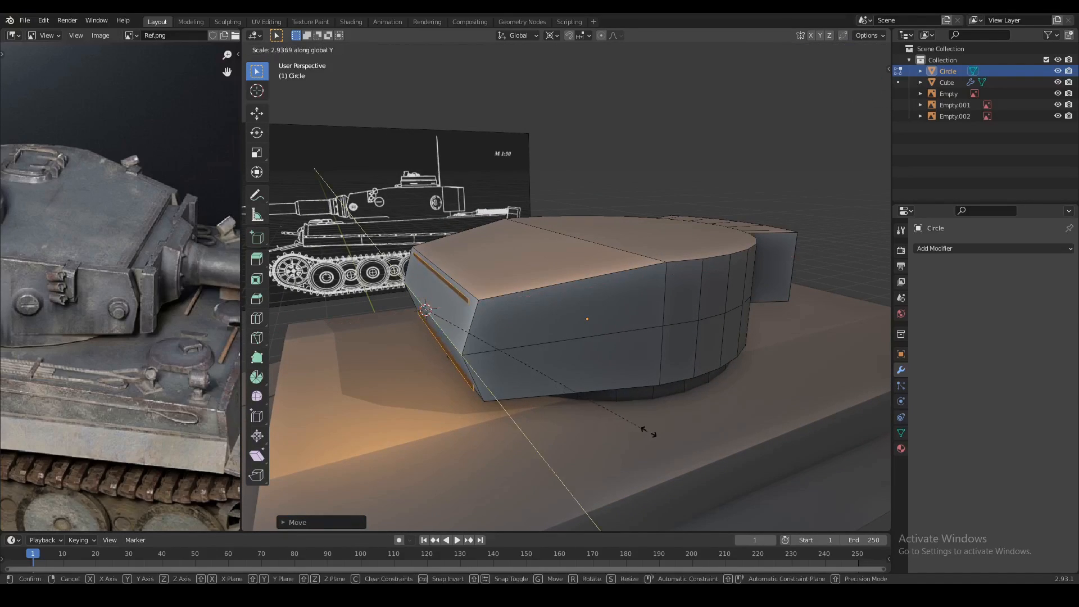
click(667, 439)
Move the plane about 0.036 m along X into the turret and extrude it forward about 0.15 m.
middle_drag(562, 365, 534, 355)
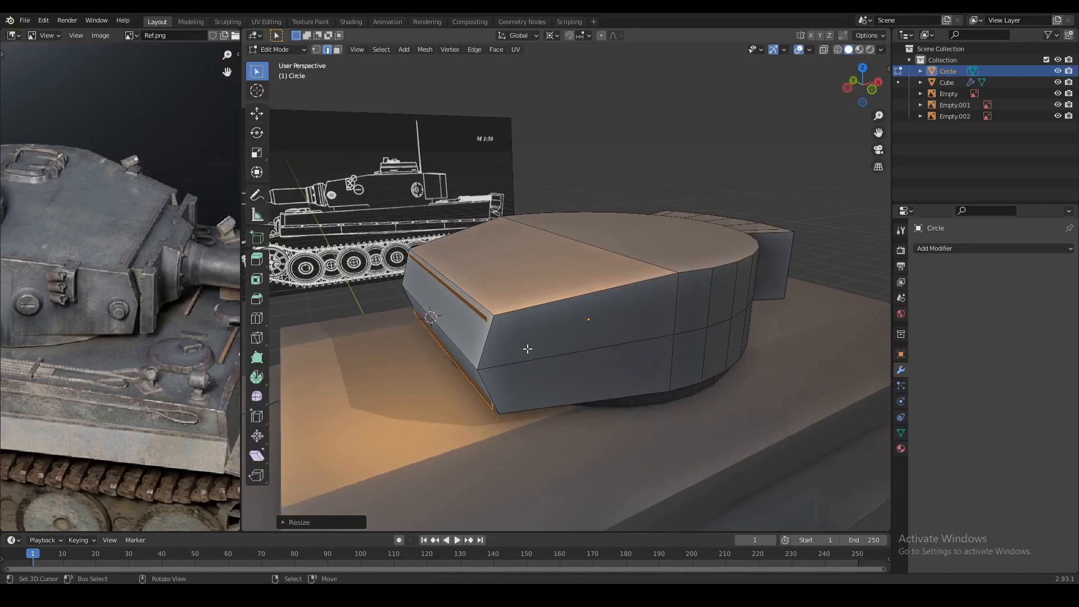
key(g)
key(x)
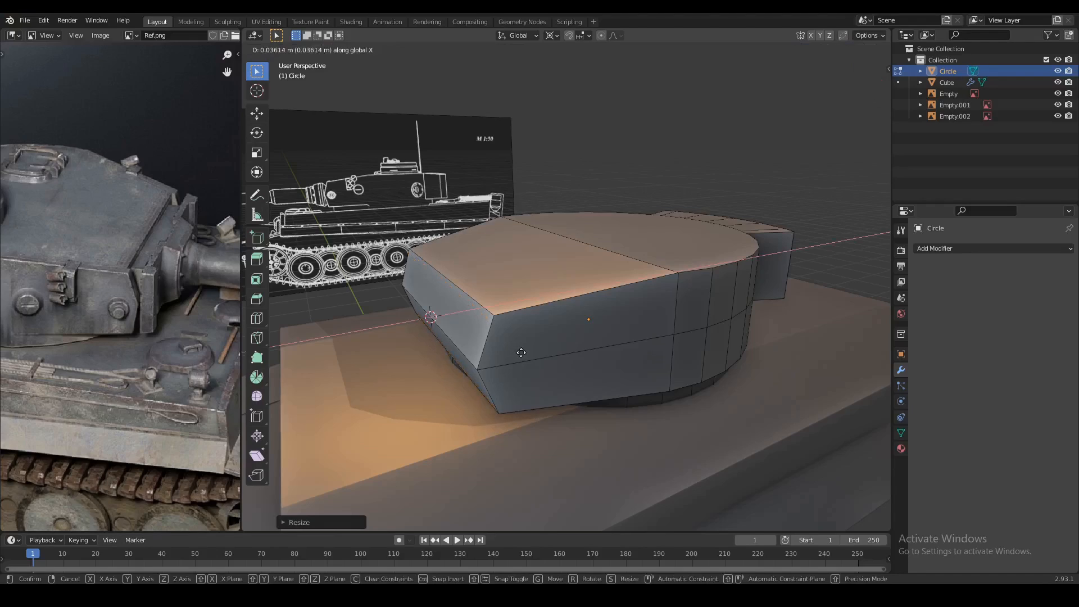
click(521, 352)
key(e)
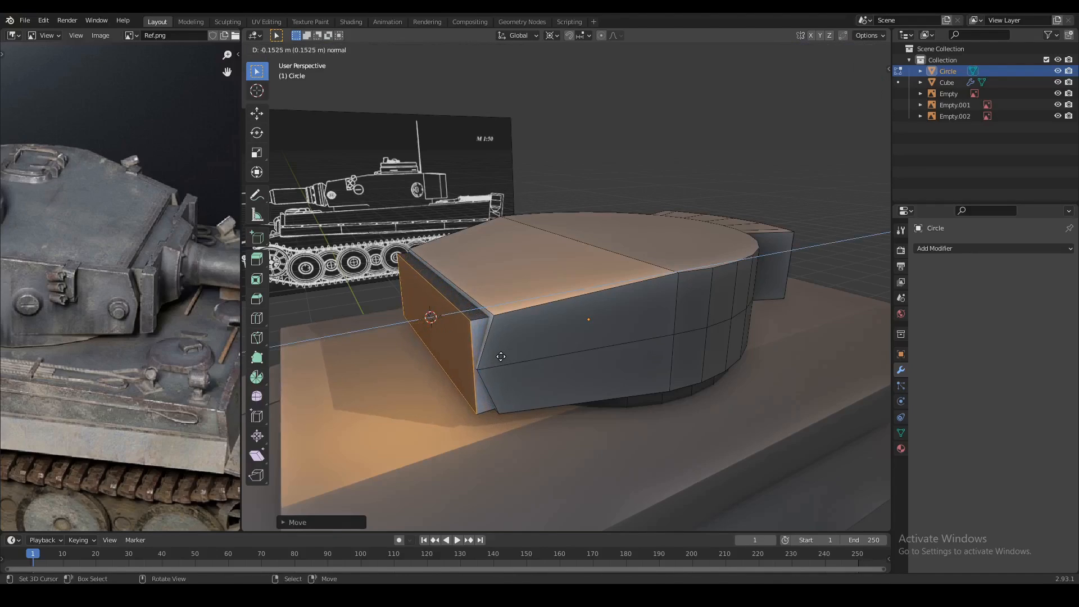
click(502, 356)
key(Tab)
Duplicate the front face of the extruded block and scale the copy to about 1.03.
middle_drag(502, 357, 503, 333)
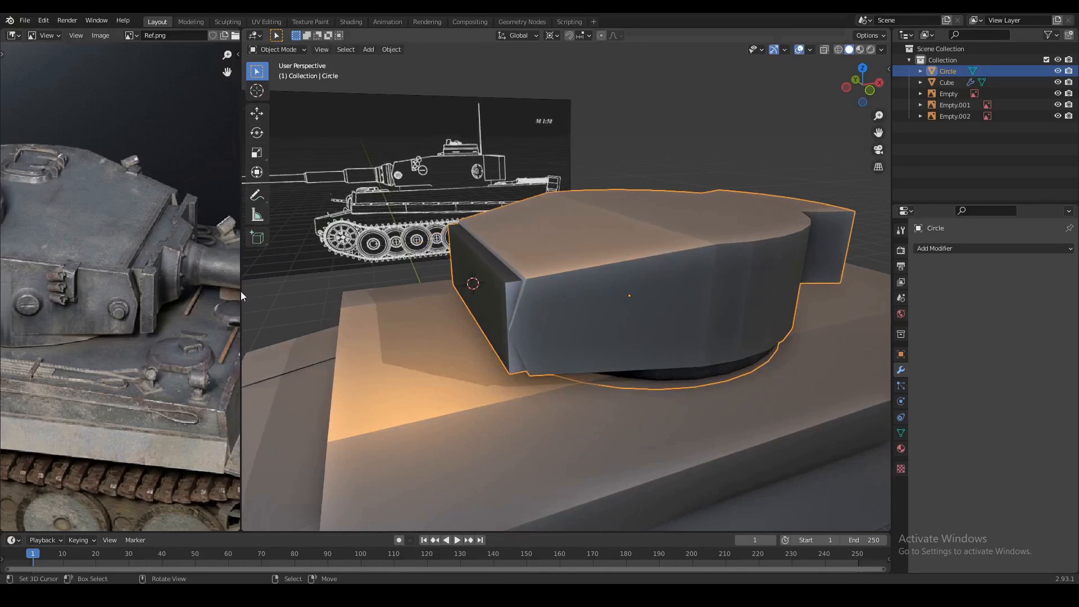
scroll(145, 296, up, 1)
key(Tab)
middle_drag(448, 306, 604, 371)
key(g)
click(510, 316)
key(s)
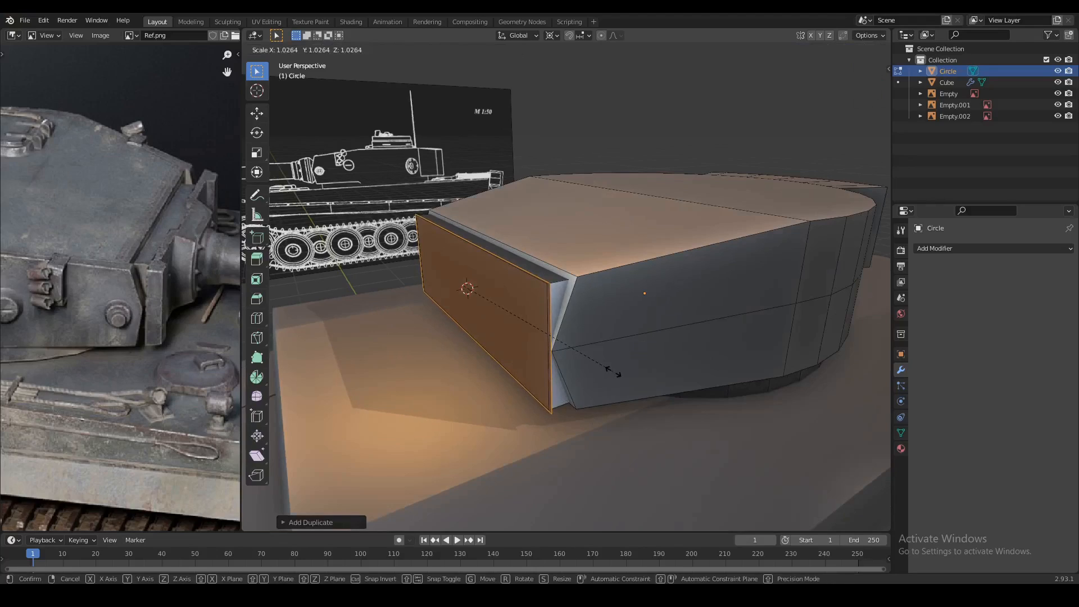
click(612, 373)
Extrude the duplicated face forward into a mantlet plate at the turret front.
middle_drag(612, 372, 584, 359)
key(e)
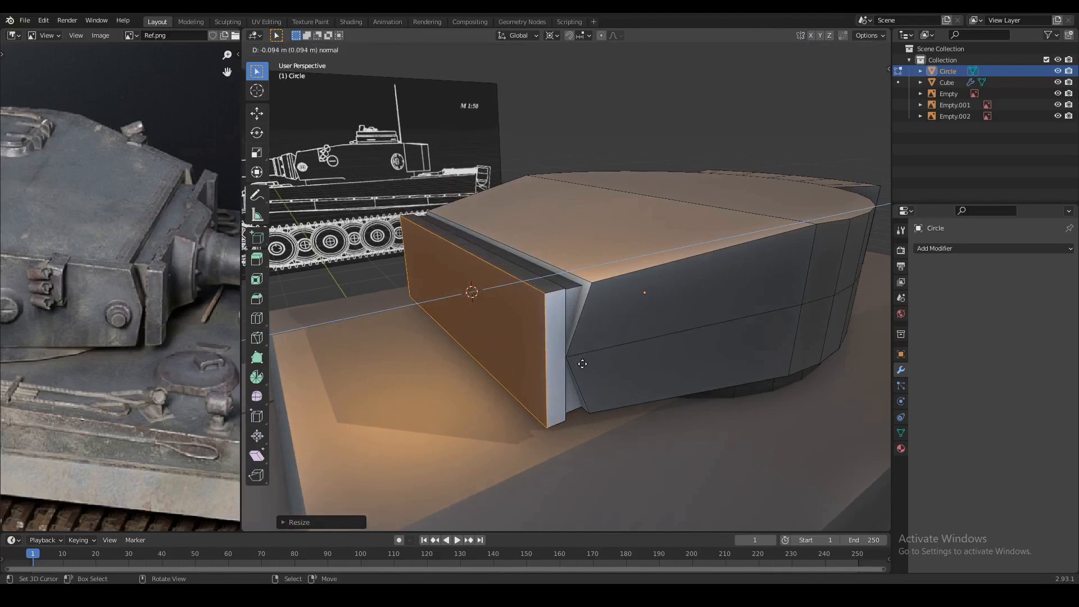
click(590, 362)
Add two vertical loop cuts to the mantlet plate and spread them along Y close to its outer ends.
middle_drag(590, 362, 589, 366)
key(ctrl+r)
click(589, 366)
click(589, 366)
key(s)
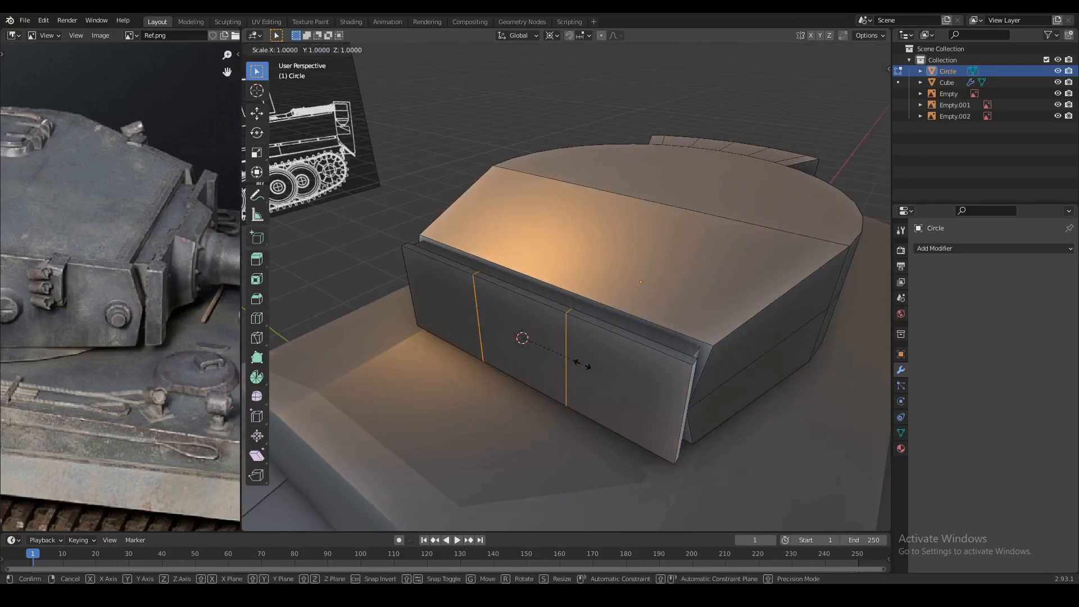
key(y)
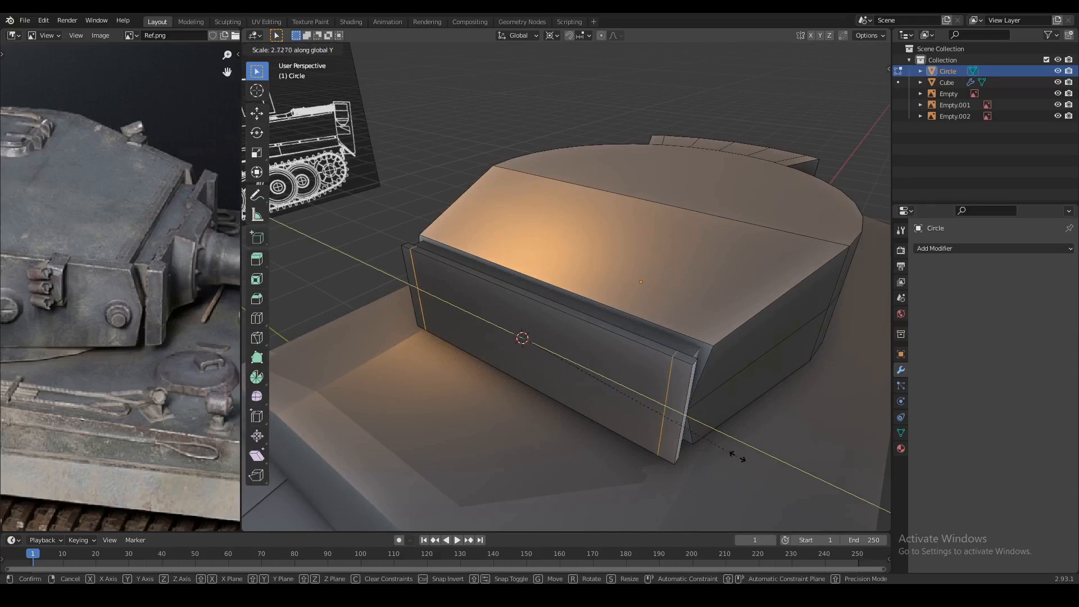
click(726, 450)
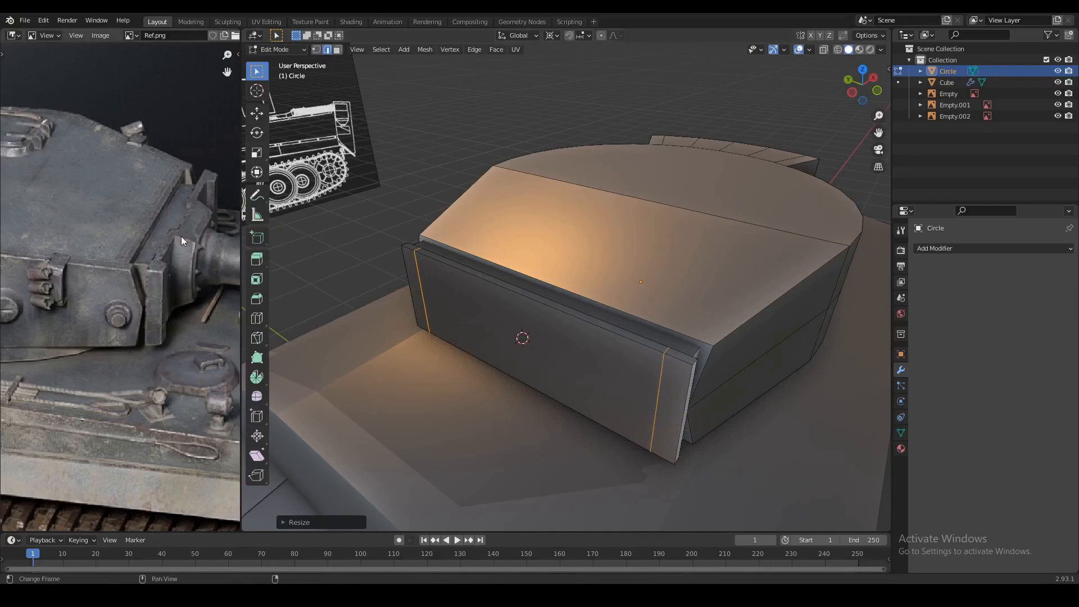
Examine the gun mantlet in the front-view reference photo of the sand-coloured tank.
scroll(169, 296, down, 5)
scroll(152, 315, up, 4)
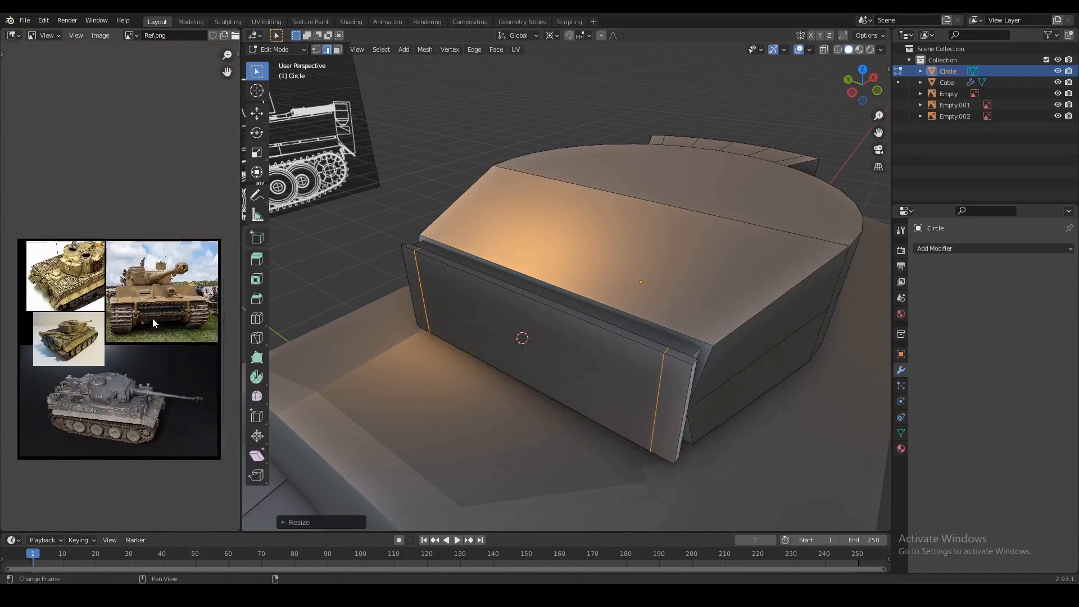
scroll(140, 279, up, 2)
middle_drag(174, 290, 86, 287)
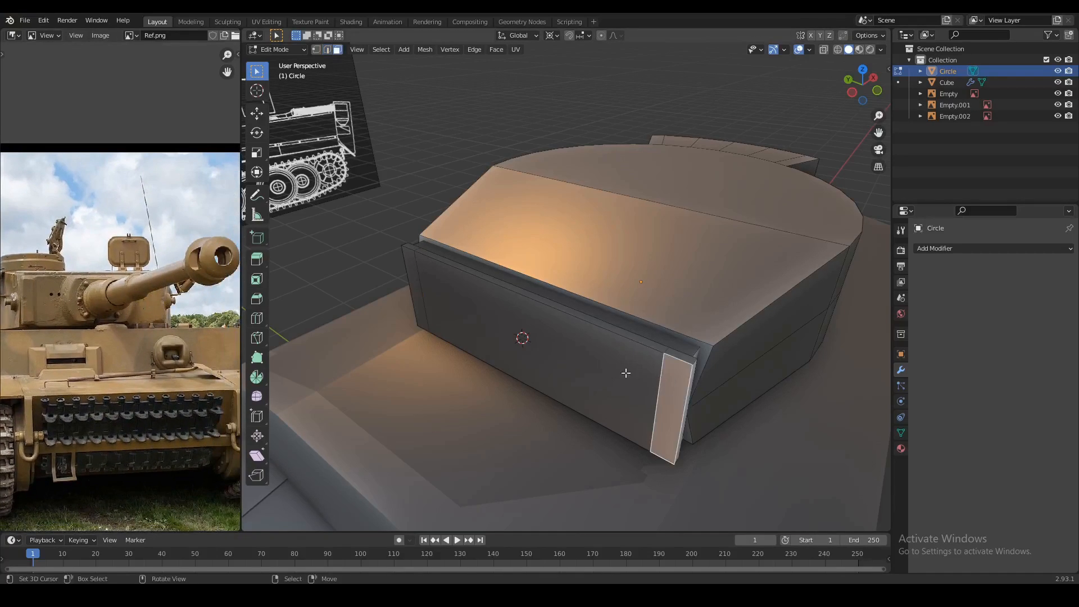
click(591, 329)
key(s)
key(y)
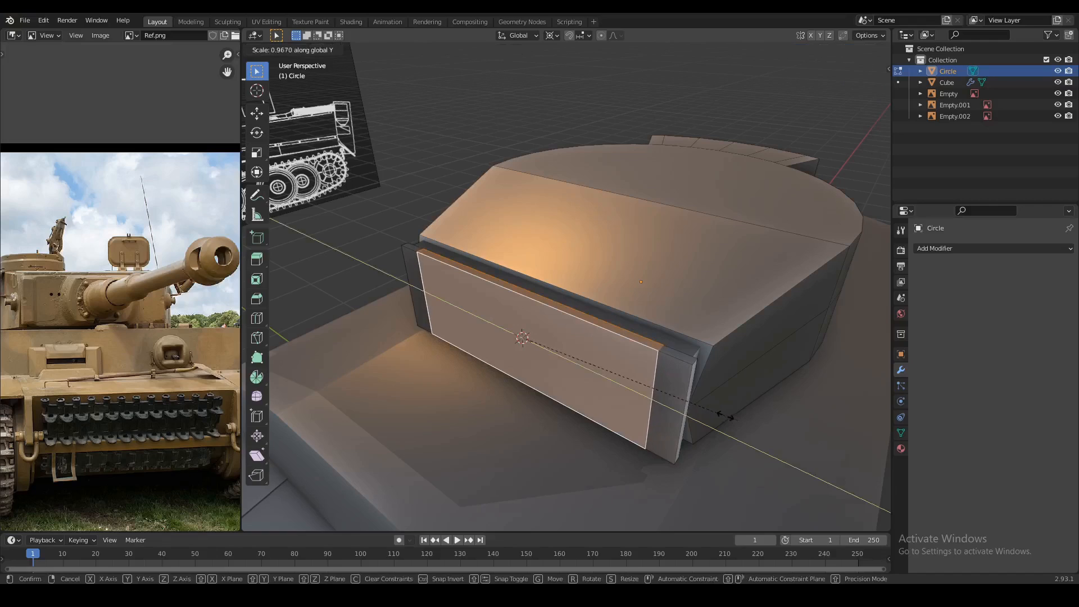
right_click(725, 416)
Extrude the narrow end strips on both sides of the mantlet plate forward about 0.036 m.
click(685, 409)
middle_drag(429, 296, 576, 354)
key(e)
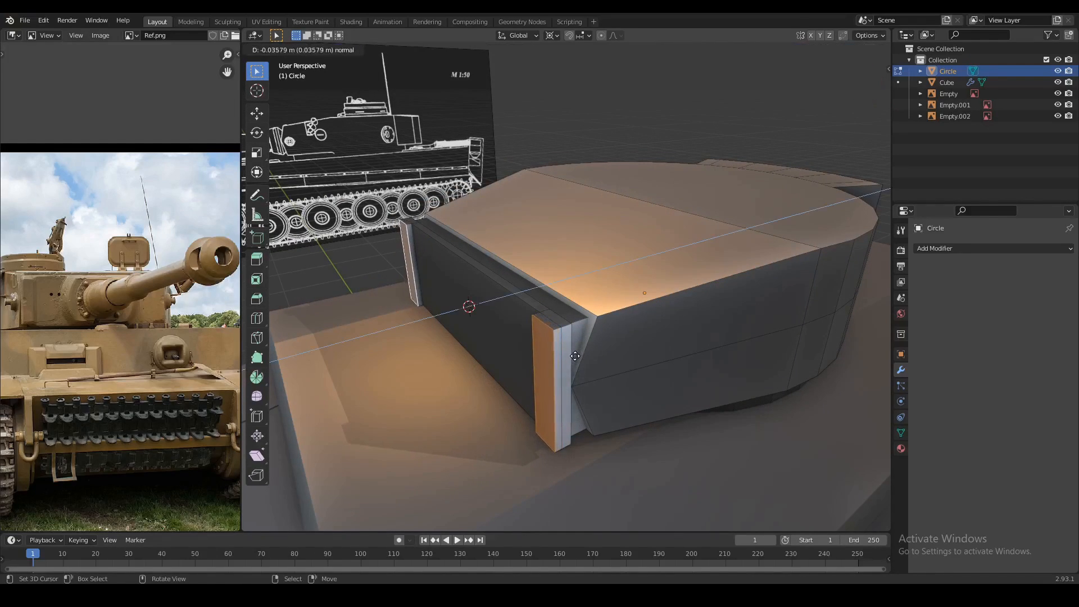
click(575, 356)
Scale the inner front edges of the two raised end strips along Y to slope their inner sides.
click(413, 268)
middle_drag(413, 268, 717, 370)
key(s)
key(y)
click(628, 366)
key(Tab)
key(Tab)
middle_drag(588, 350, 474, 318)
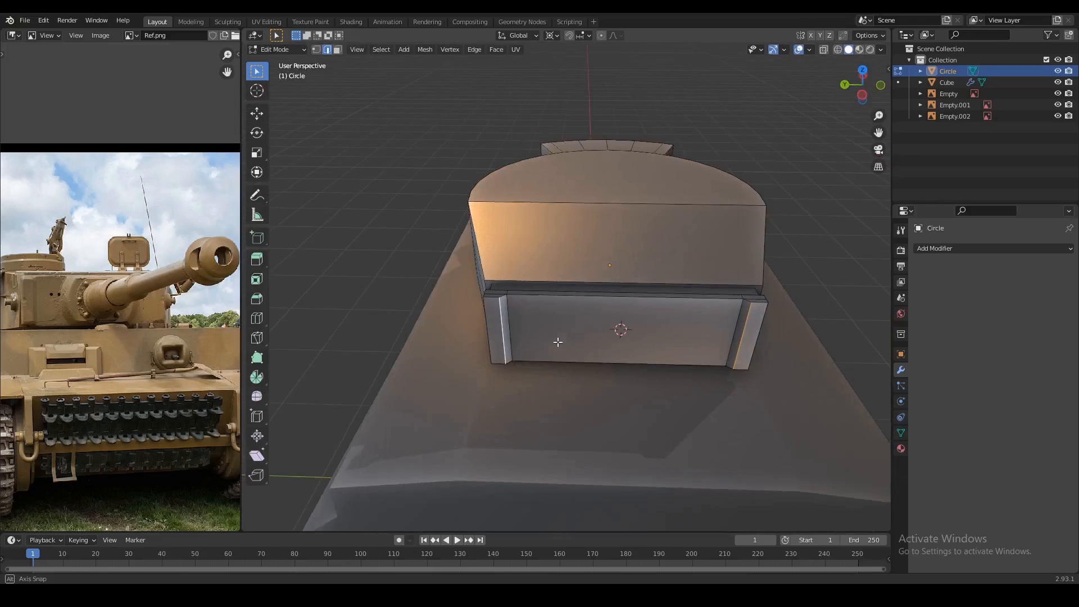
Select the recessed centre panel with the strips' sloped inner faces and scale them along Y to about 0.95.
scroll(474, 319, up, 2)
key(shift+z)
alt+click(494, 309)
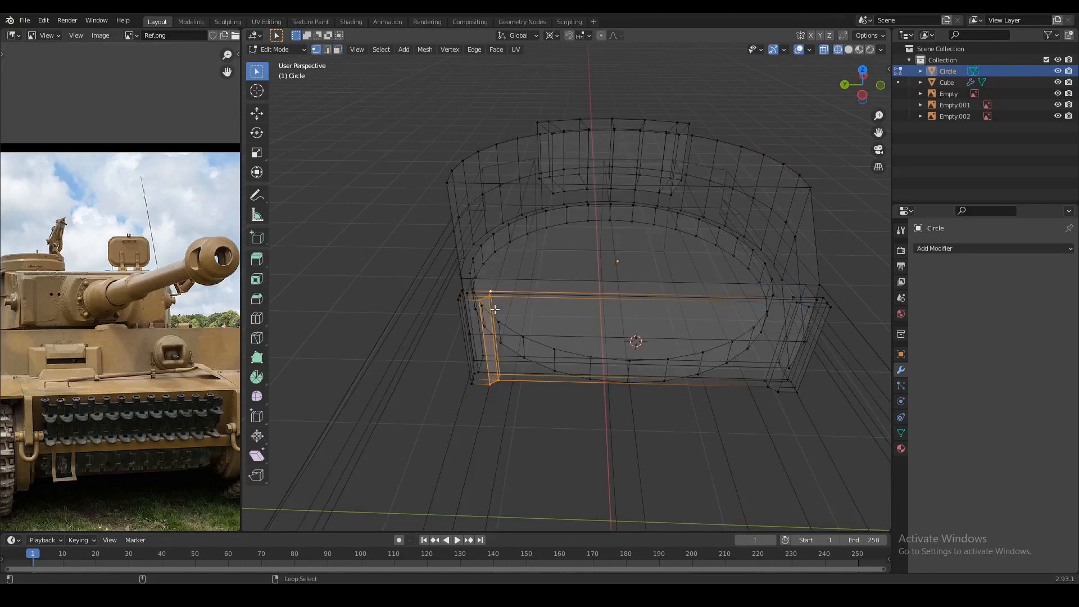
key(3)
click(784, 326)
click(788, 315)
key(shift+z)
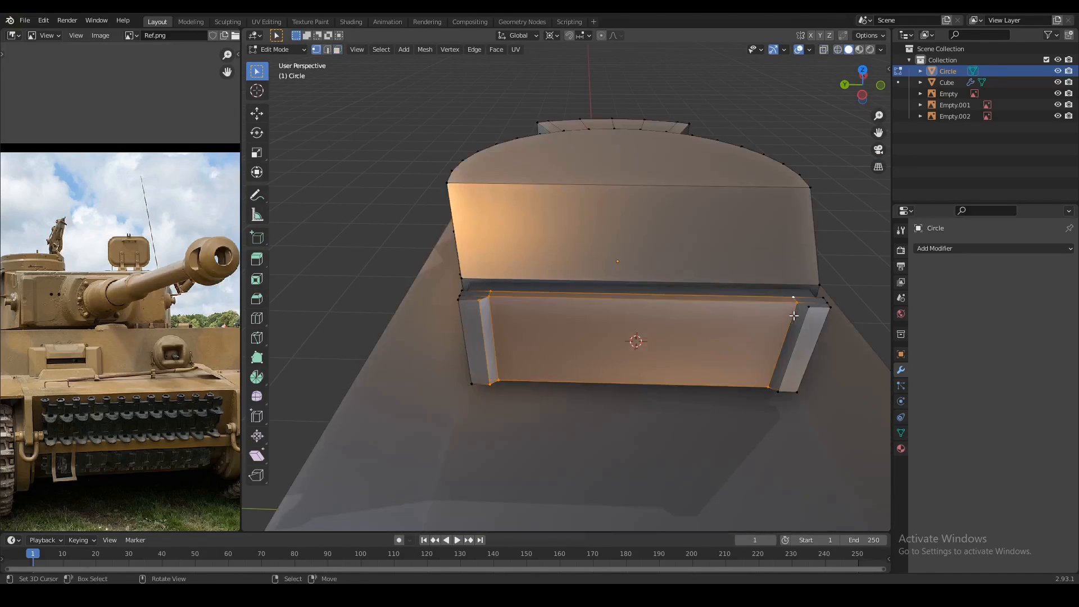
key(s)
key(x)
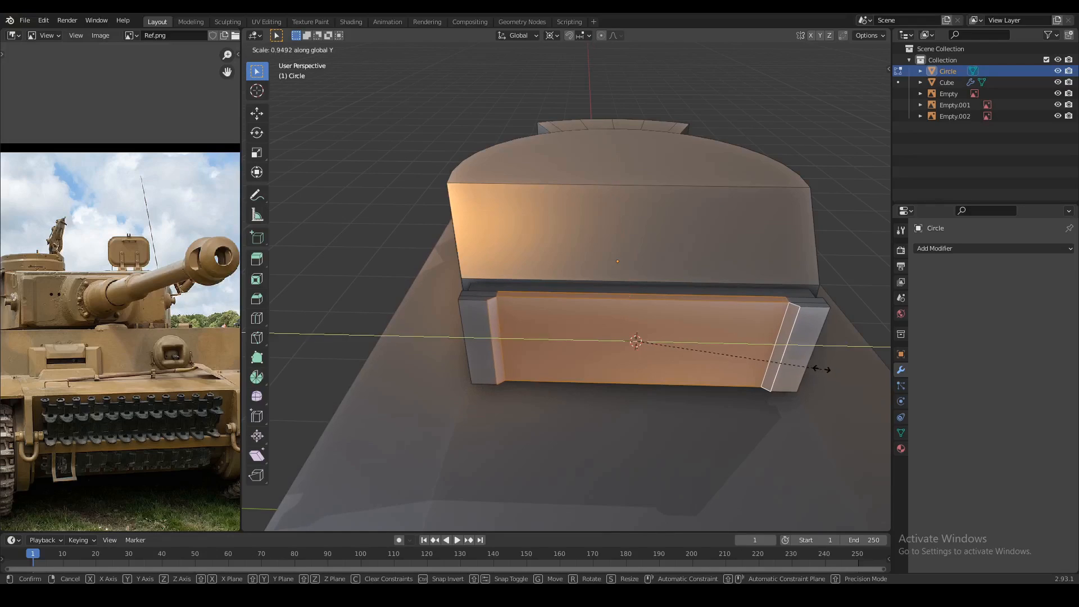
click(818, 368)
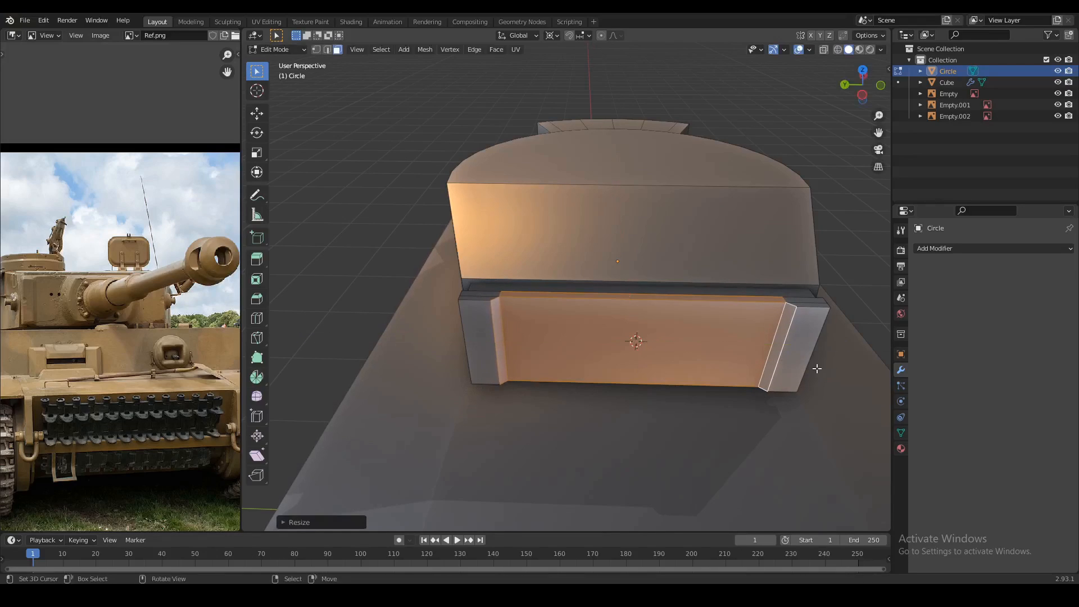
Add two vertical loop cuts to the recessed centre panel and spread them apart along Y toward the end strips.
scroll(589, 304, up, 1)
click(589, 303)
right_click(588, 304)
middle_drag(663, 434, 649, 376)
key(s)
key(y)
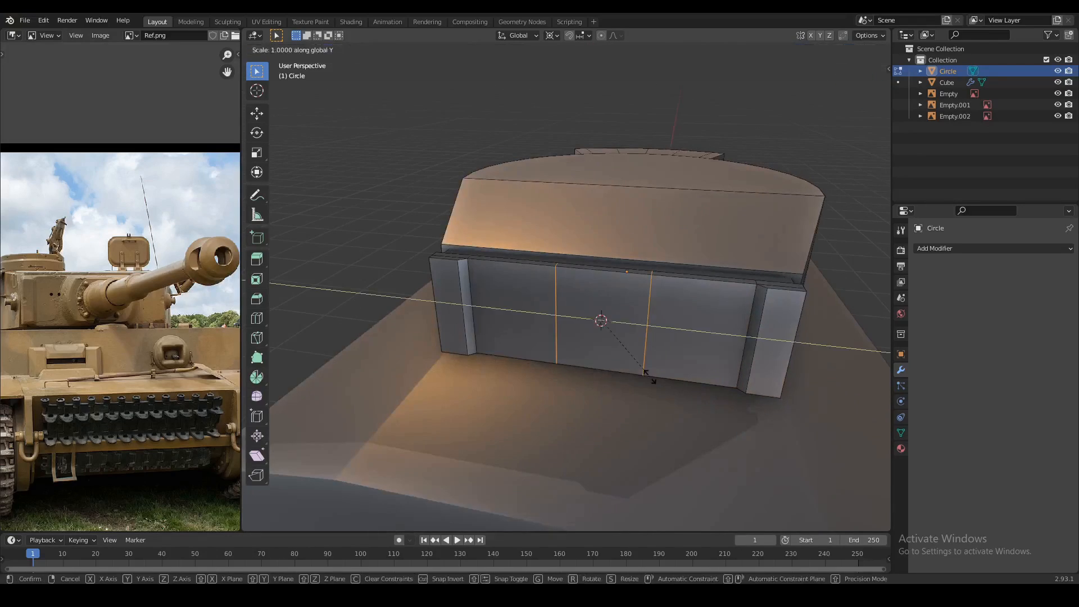
click(713, 401)
Add three horizontal loop cuts across the mantlet plate and spread them apart along Z.
scroll(693, 337, up, 1)
click(693, 338)
right_click(693, 338)
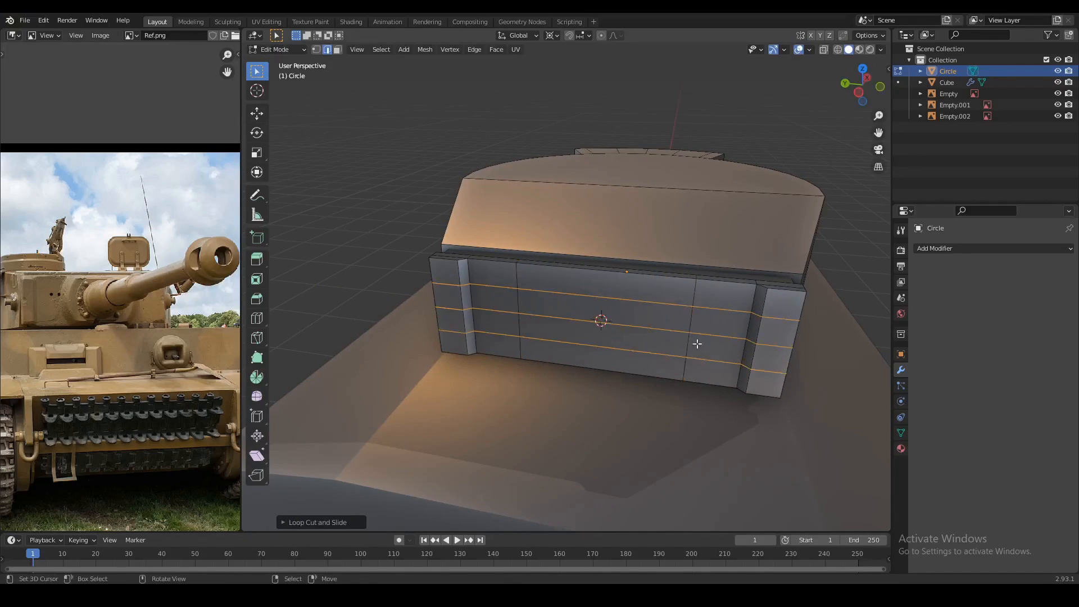
key(s)
key(z)
click(740, 399)
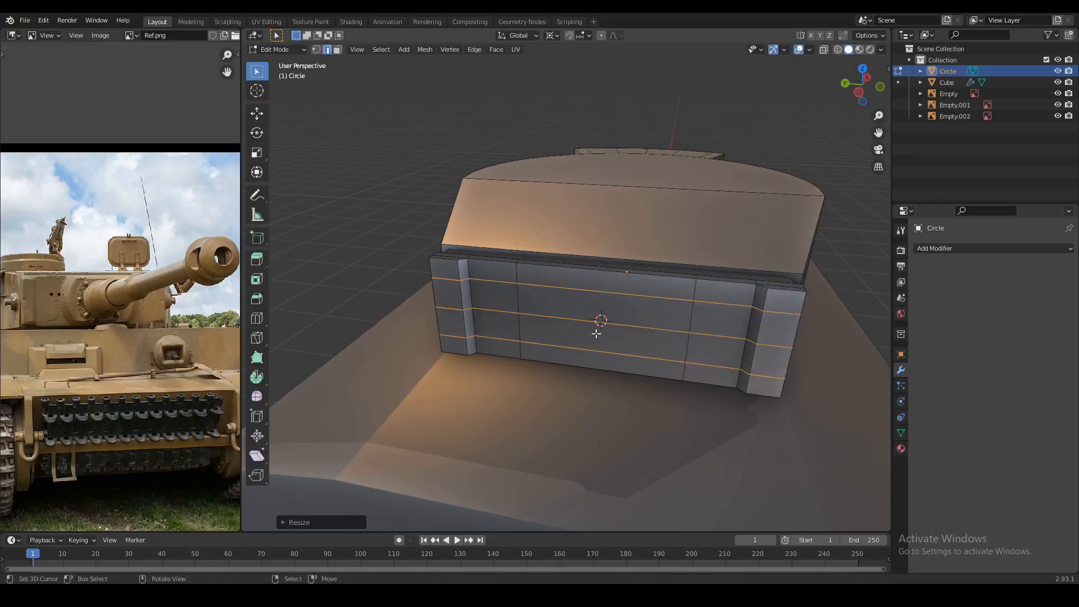
Select the middle segments of the panel's two vertical cuts and scale them along Y to about 1.12.
shift+click(689, 343)
middle_drag(689, 344, 674, 322)
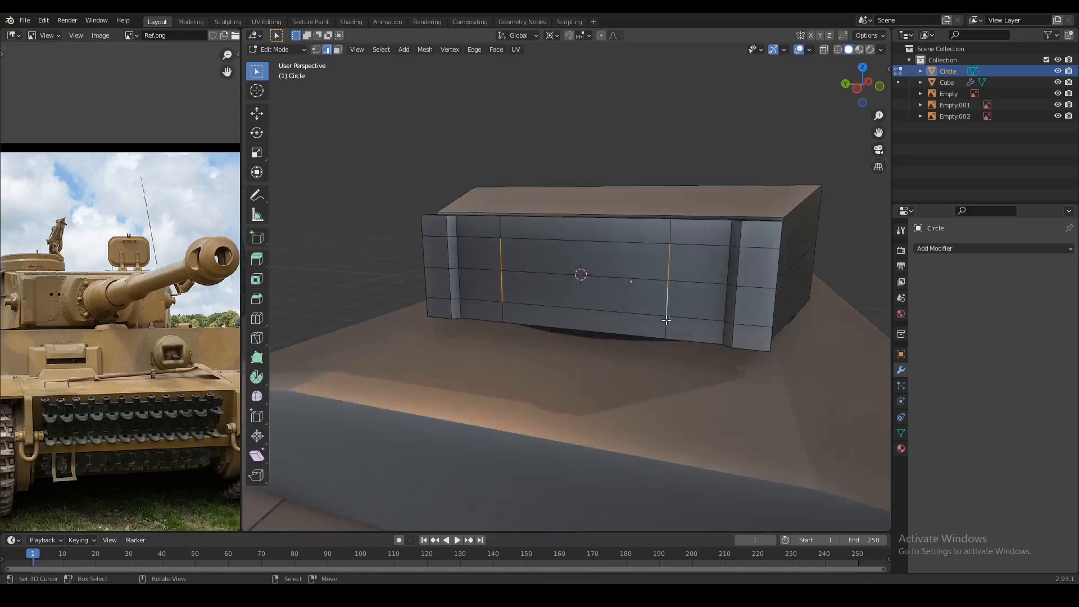
scroll(681, 323, up, 2)
key(s)
key(y)
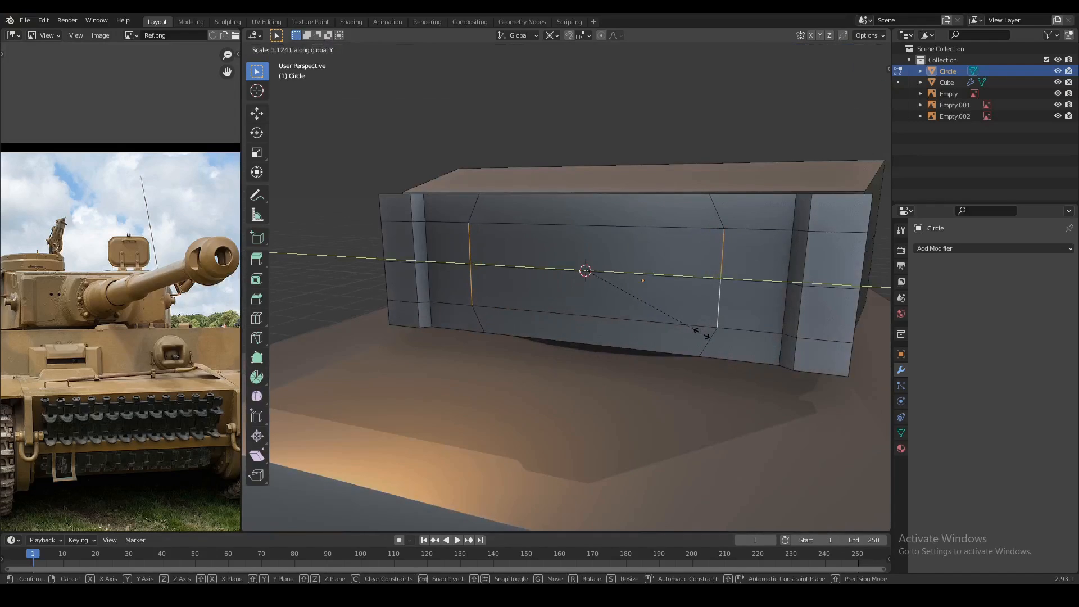
click(702, 333)
Scale the two mid-height vertices of the vertical cuts to about 1.01 to round the panel's sides.
key(1)
right_click(721, 280)
key(s)
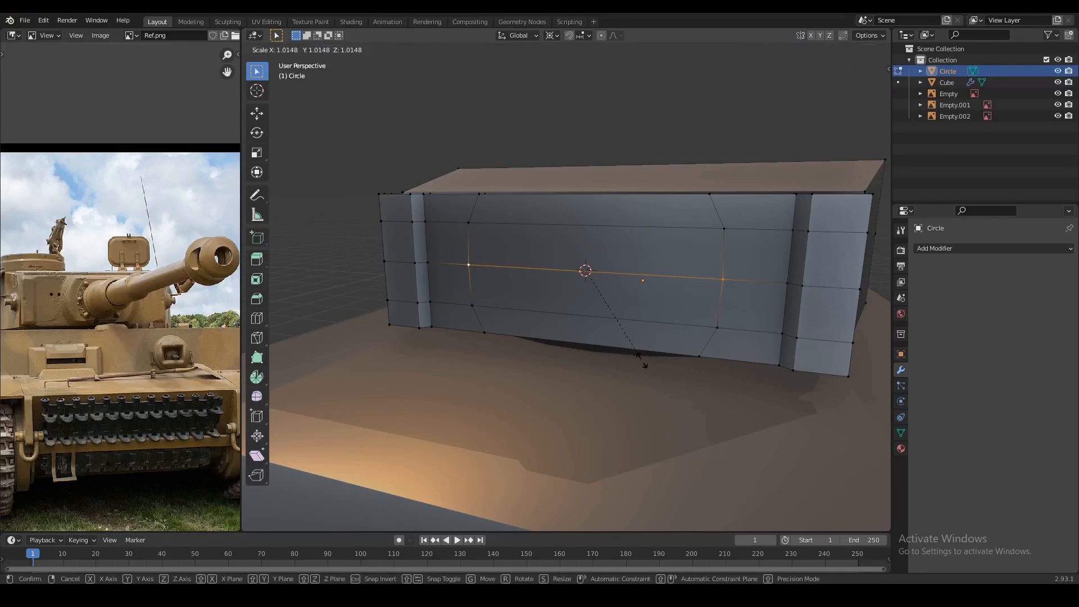
click(643, 360)
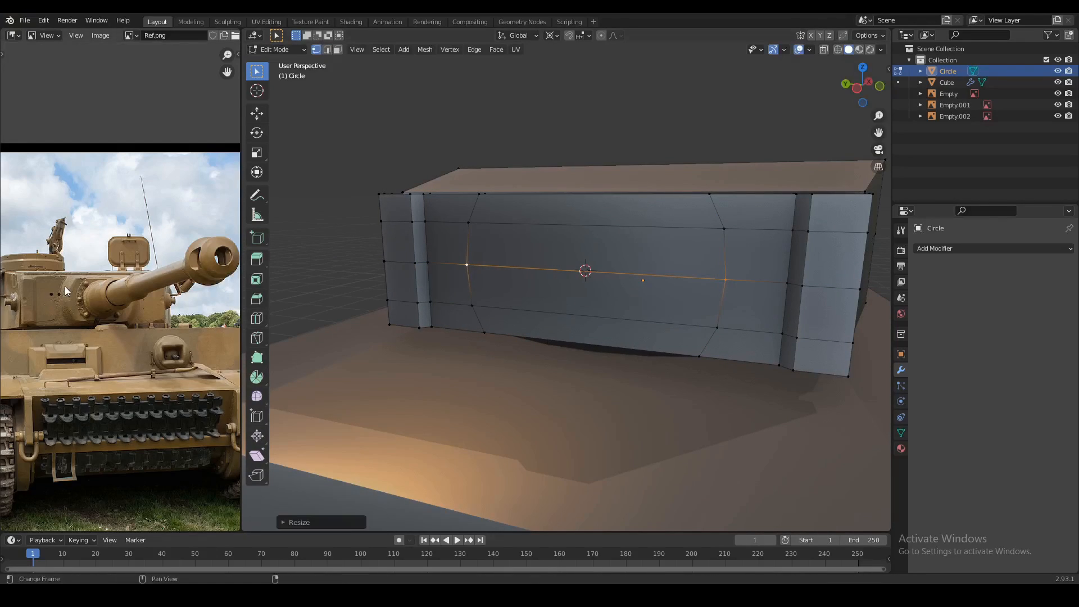
Select the four stacked faces of the rounded centre panel and extrude them forward from the mantlet plate.
scroll(548, 281, down, 2)
key(3)
right_click(569, 231)
shift+right_click(574, 259)
shift+right_click(579, 292)
shift+right_click(592, 322)
middle_drag(593, 322, 655, 311)
key(e)
click(535, 338)
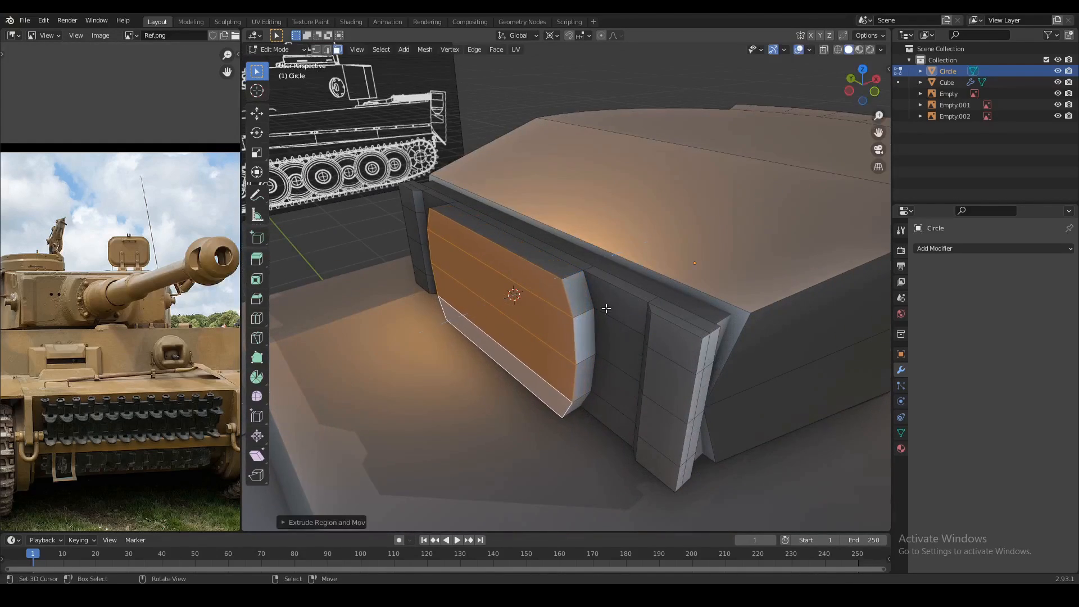
Scale the extruded mantlet faces down to about 0.82, and narrow them along Y to about 0.88.
middle_drag(535, 338, 553, 293)
middle_drag(654, 357, 694, 361)
key(s)
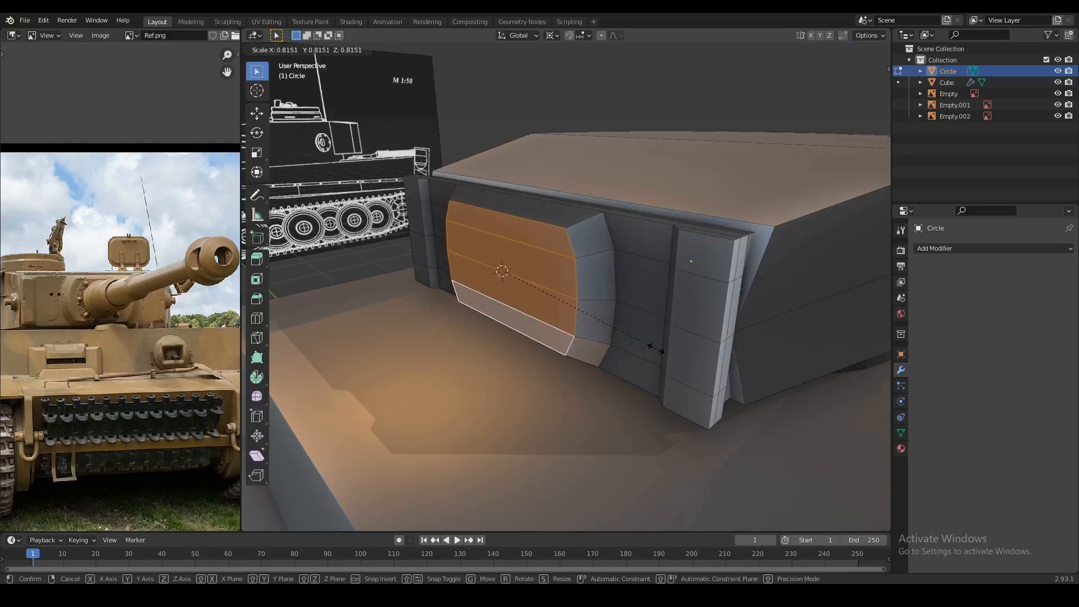
click(655, 348)
middle_drag(494, 298, 730, 337)
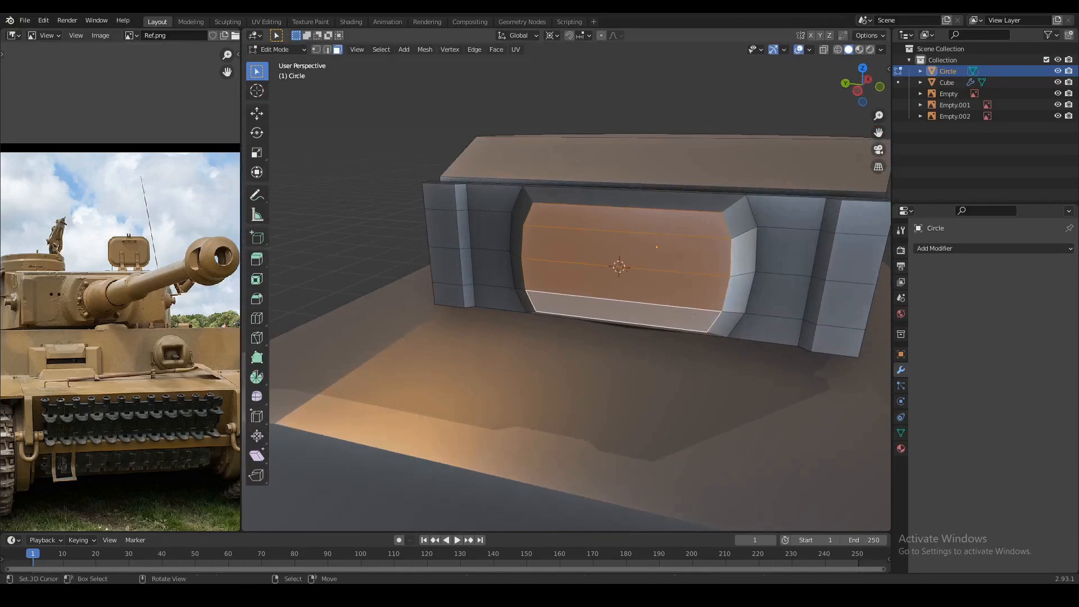
key(s)
key(x)
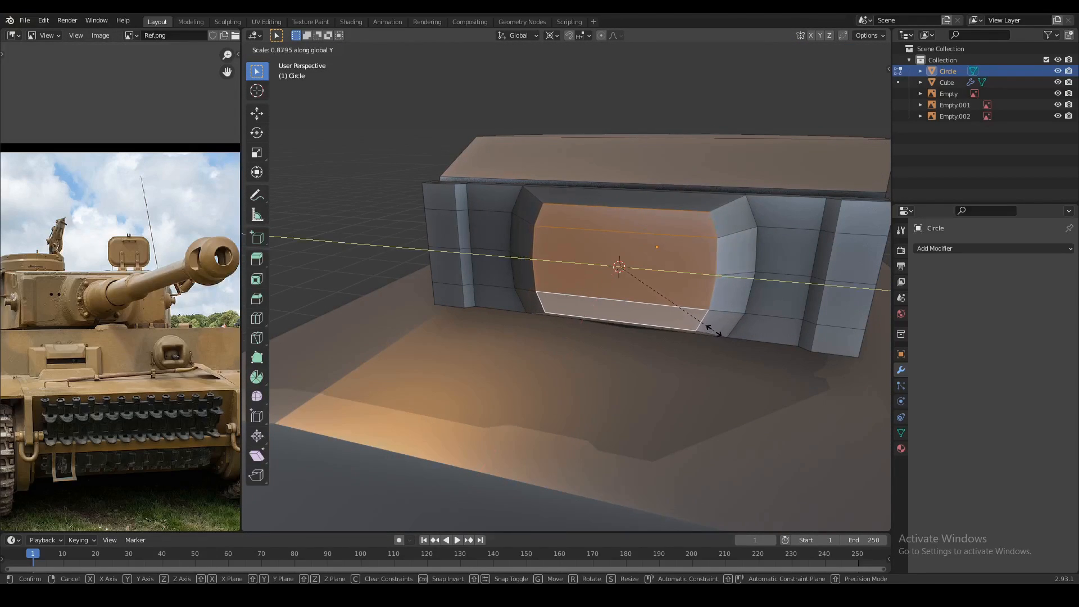
click(711, 329)
key(Tab)
scroll(674, 332, down, 3)
middle_drag(616, 325, 572, 309)
Select the middle front face of the mantlet panel and add a separate mesh circle at its centre.
key(Tab)
key(a)
key(Tab)
key(Tab)
click(549, 284)
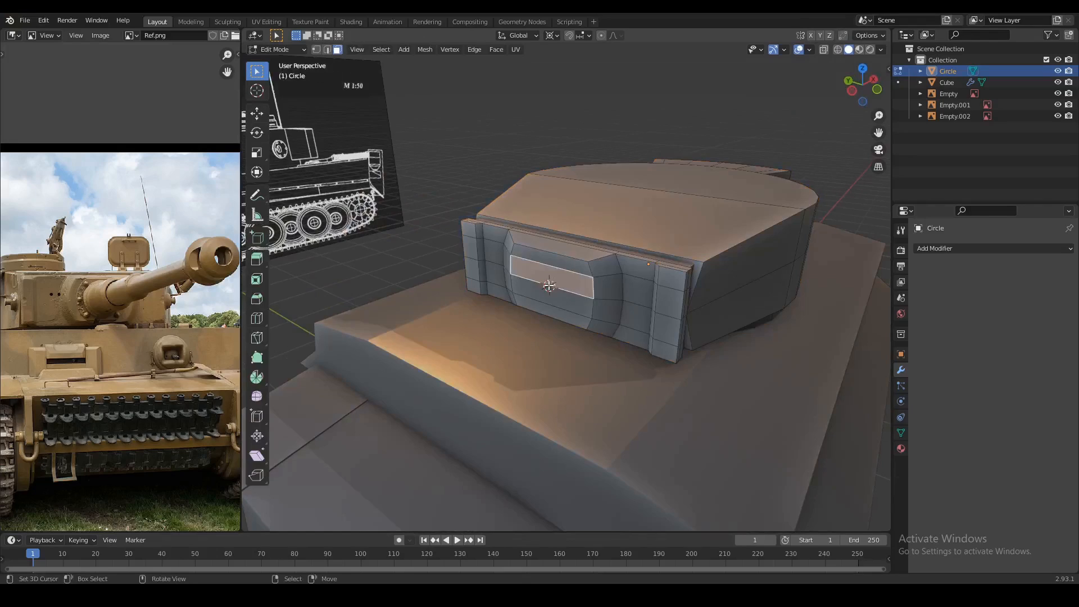
middle_drag(569, 368, 545, 315)
key(Tab)
key(shift+a)
mouse_move(544, 315)
click(589, 336)
click(308, 523)
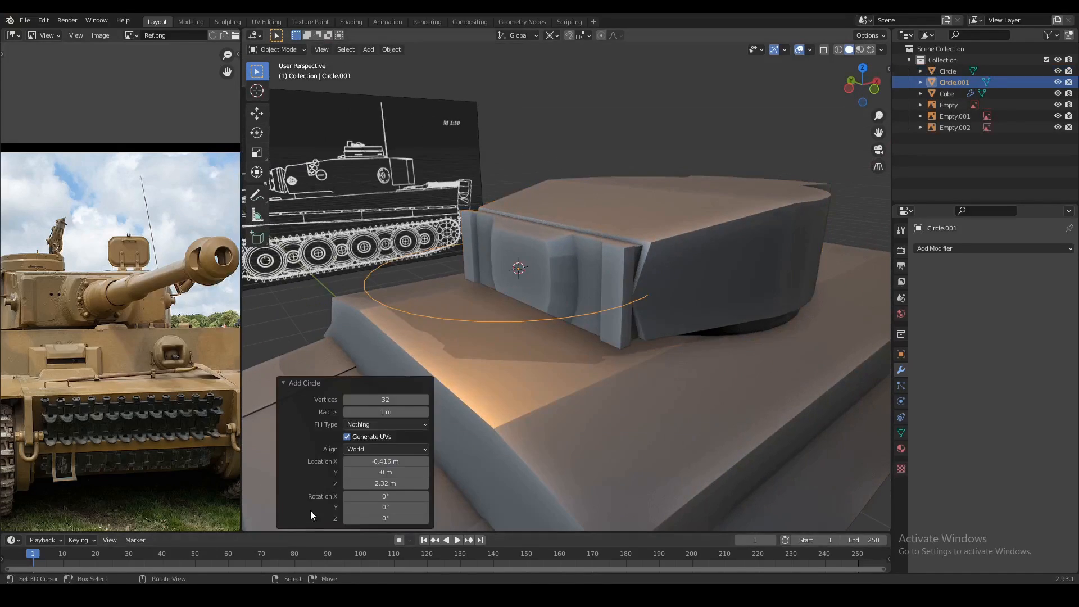
Rotate the new circle 90° about Y and scale it down to fit the mantlet's front face.
middle_drag(653, 306, 658, 308)
key(Tab)
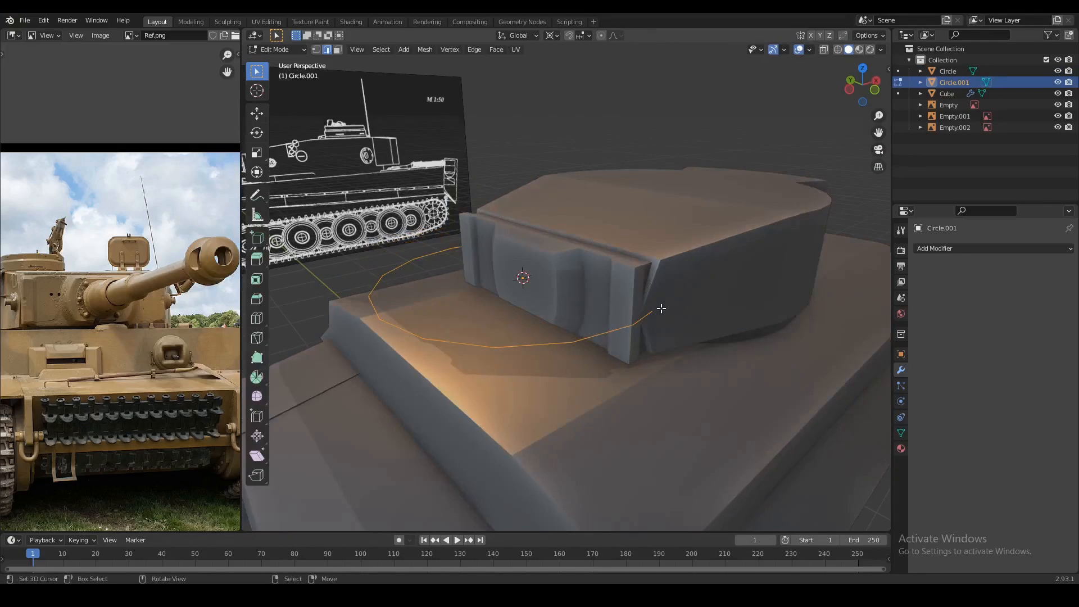
text(ry90)
key(Return)
key(s)
click(556, 310)
key(1)
key(s)
click(600, 352)
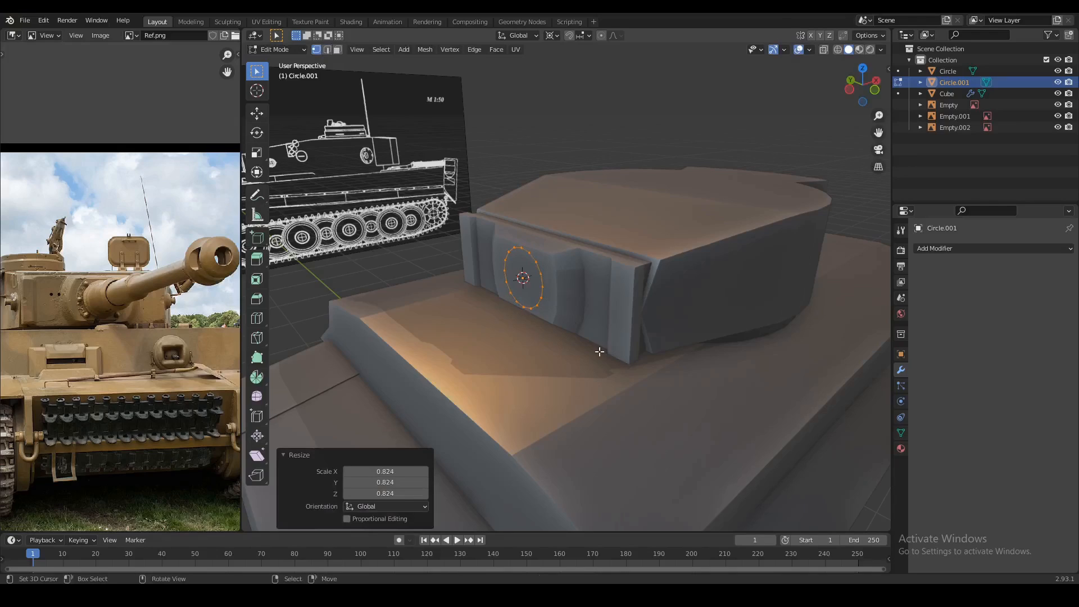
Extrude the circle about 0.067 m forward from the mantlet as the base of the gun barrel.
key(KP_7)
scroll(566, 312, up, 8)
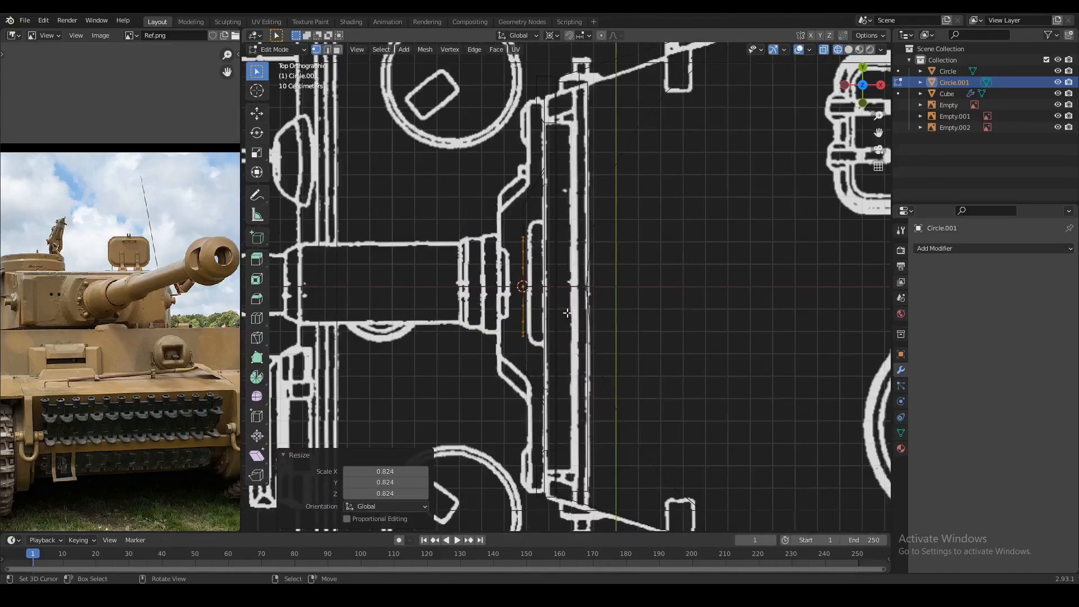
middle_drag(566, 312, 602, 261)
key(e)
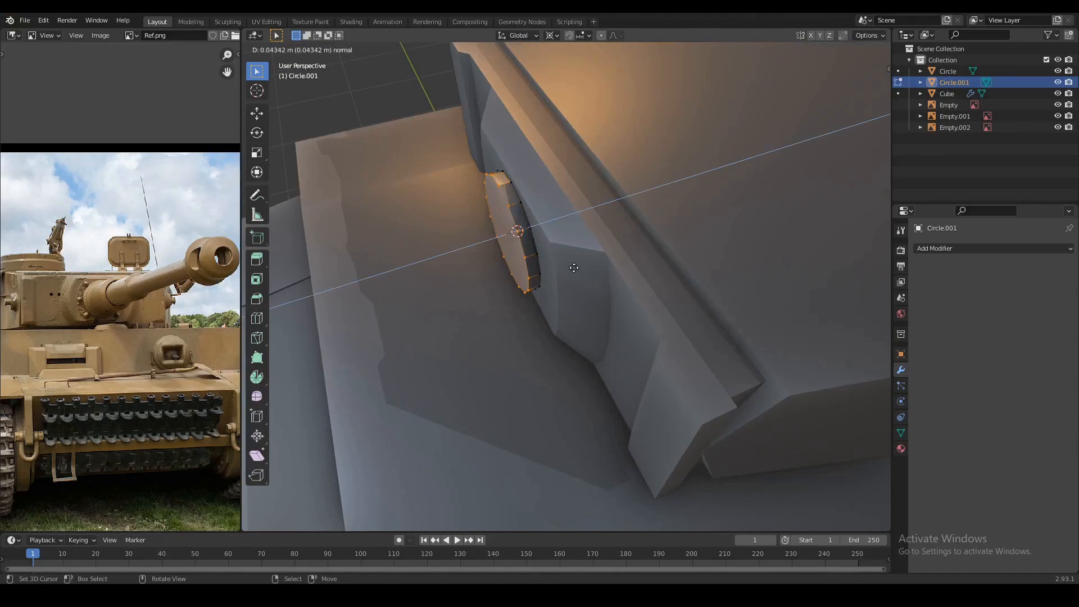
click(569, 267)
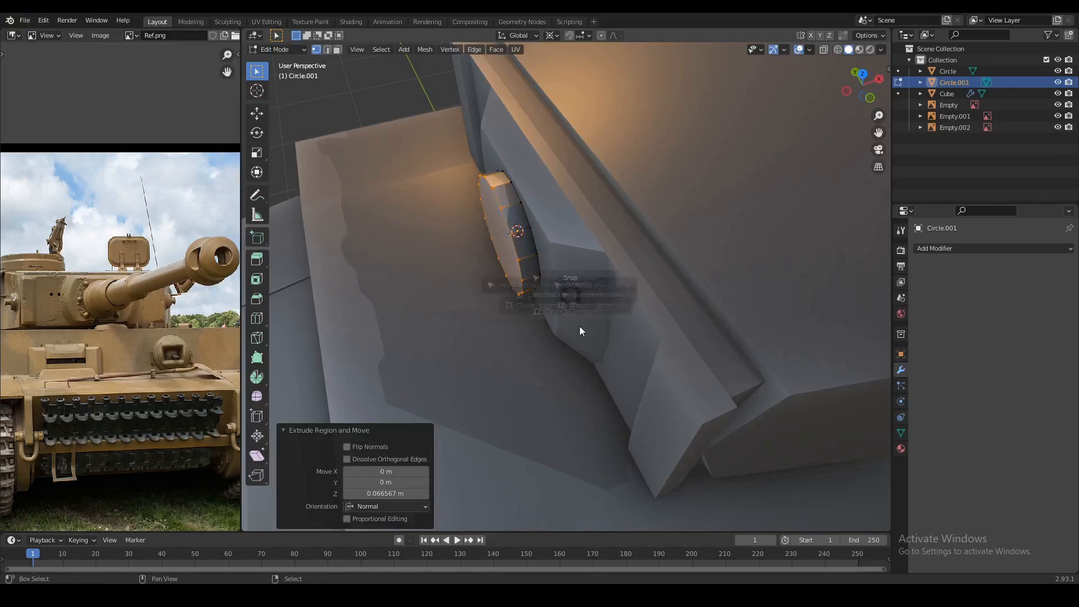
Set the pivot point to Median Point, extrude the barrel base another 0.05 m and scale its end to about 0.836.
click(553, 35)
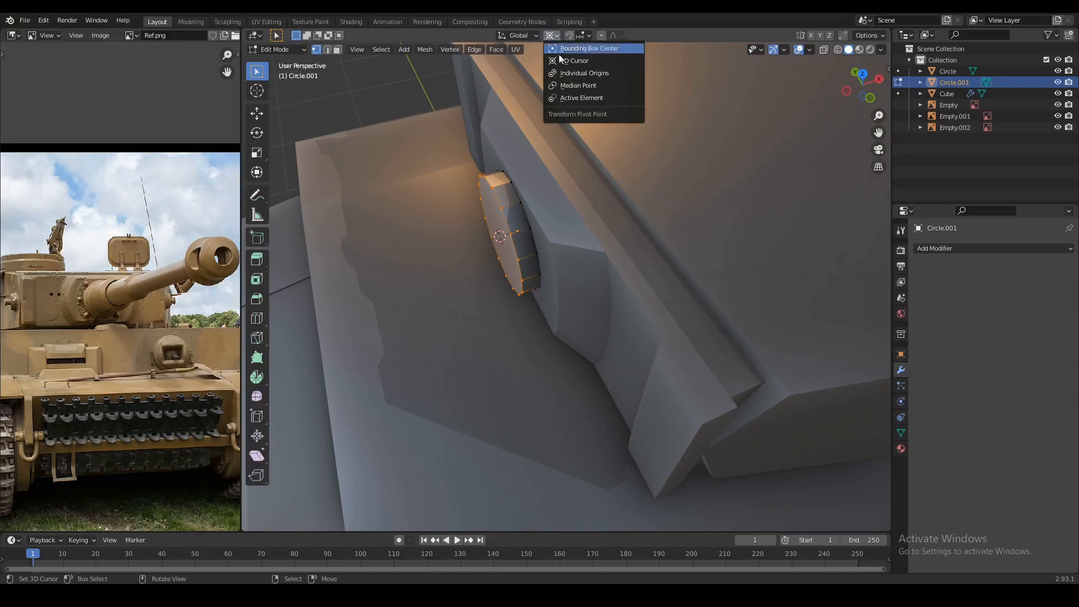
click(569, 85)
middle_drag(584, 192, 594, 219)
key(e)
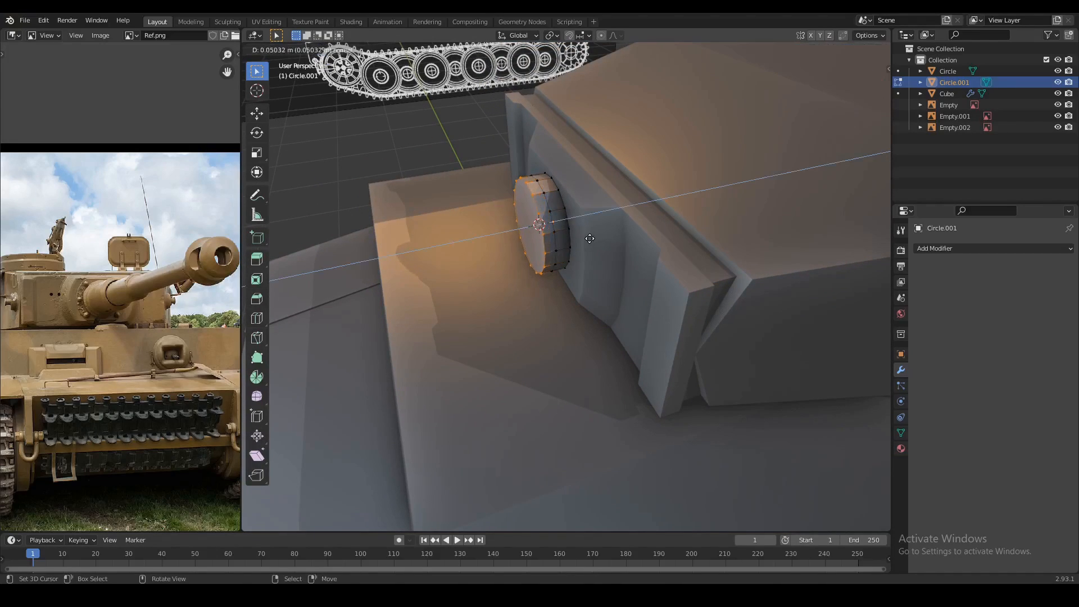
click(596, 237)
key(s)
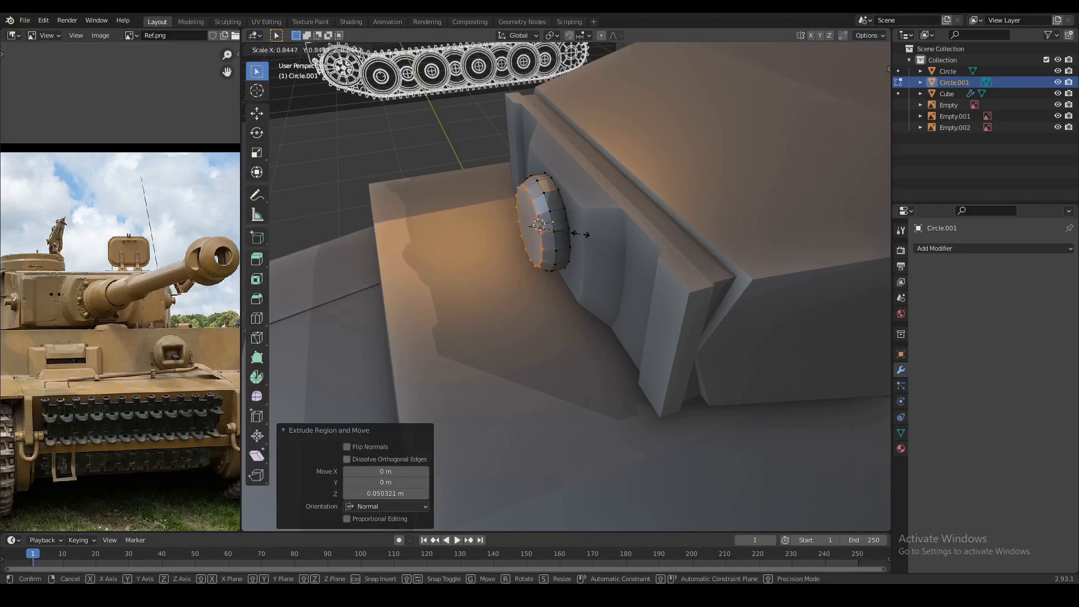
click(580, 235)
Extrude the thick first barrel section about 0.875 m forward, following the top-view blueprint.
key(KP_7)
key(shift+z)
scroll(580, 236, down, 3)
key(e)
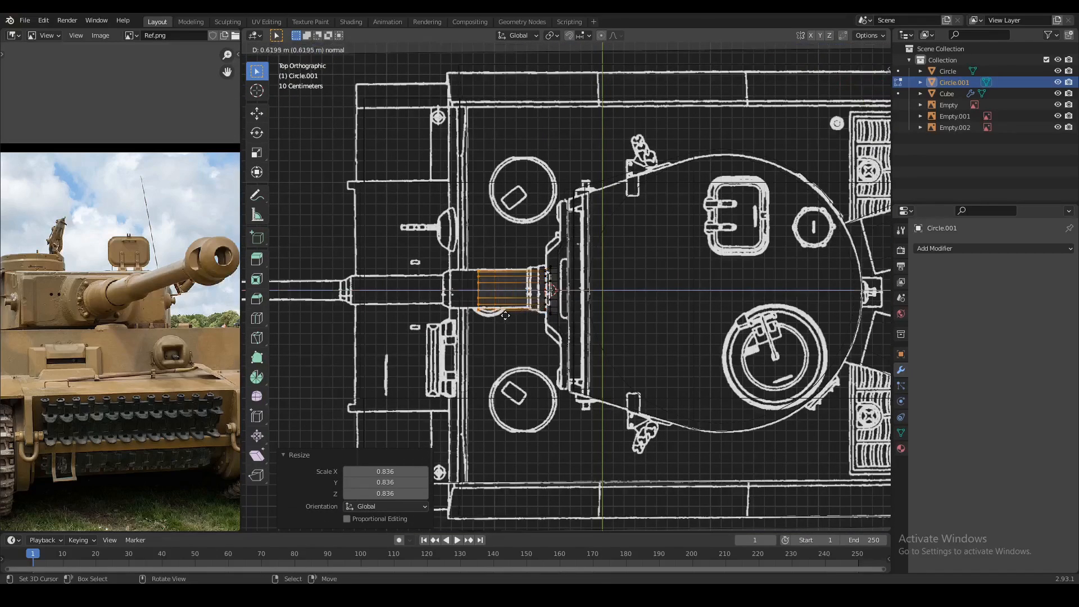
click(488, 315)
key(shift+z)
middle_drag(465, 302, 469, 287)
shift+middle_drag(469, 287, 580, 246)
scroll(580, 246, up, 1)
key(KP_7)
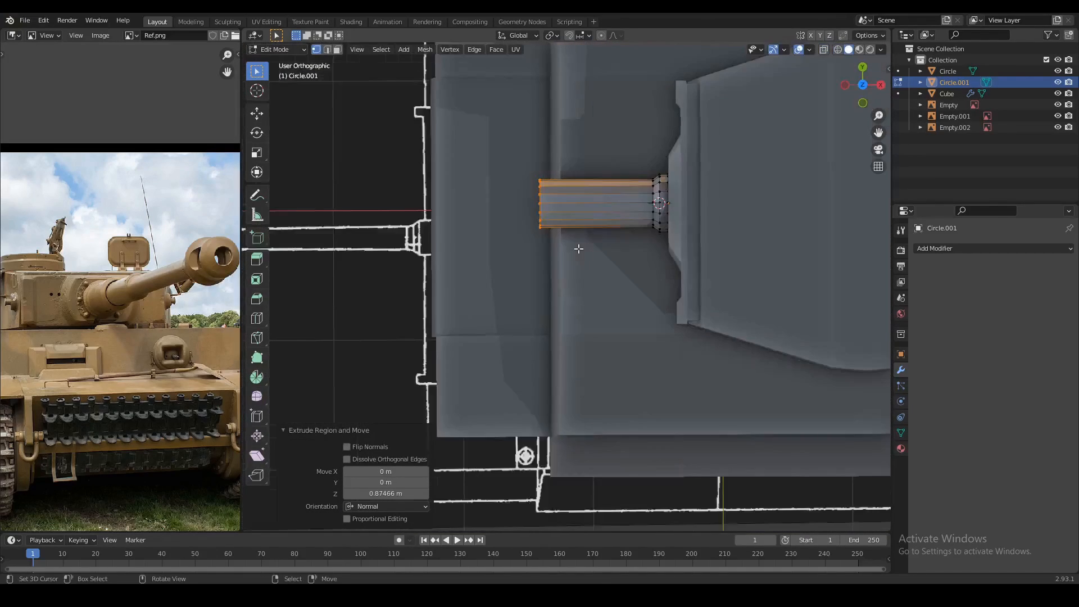
Extrude the barrel's end about 0.066 m further and scale it down to form a tapered shoulder.
key(shift+z)
scroll(588, 214, up, 2)
key(e)
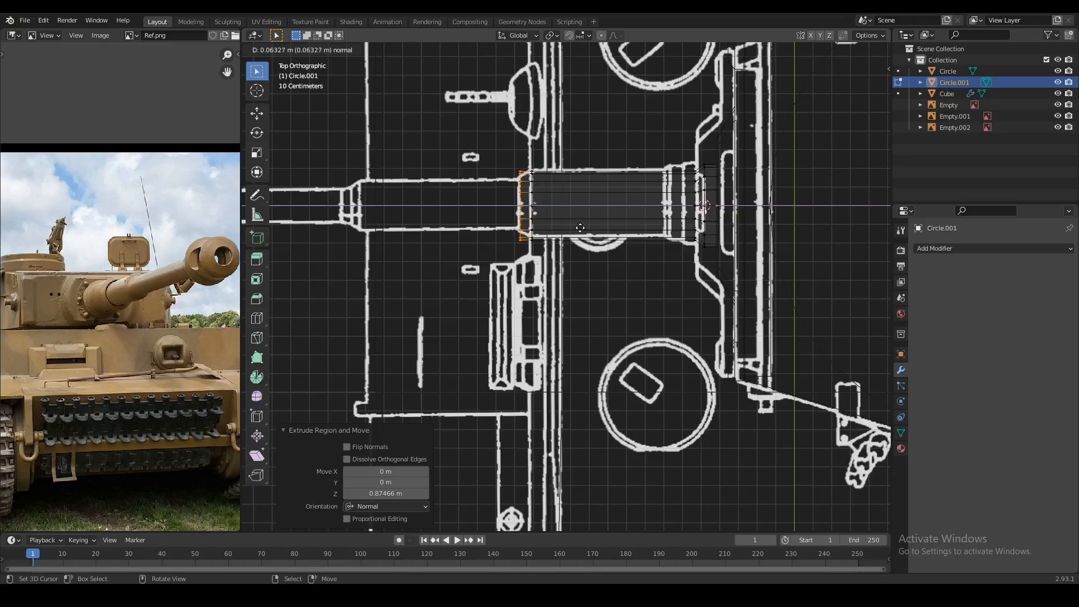
click(581, 230)
key(s)
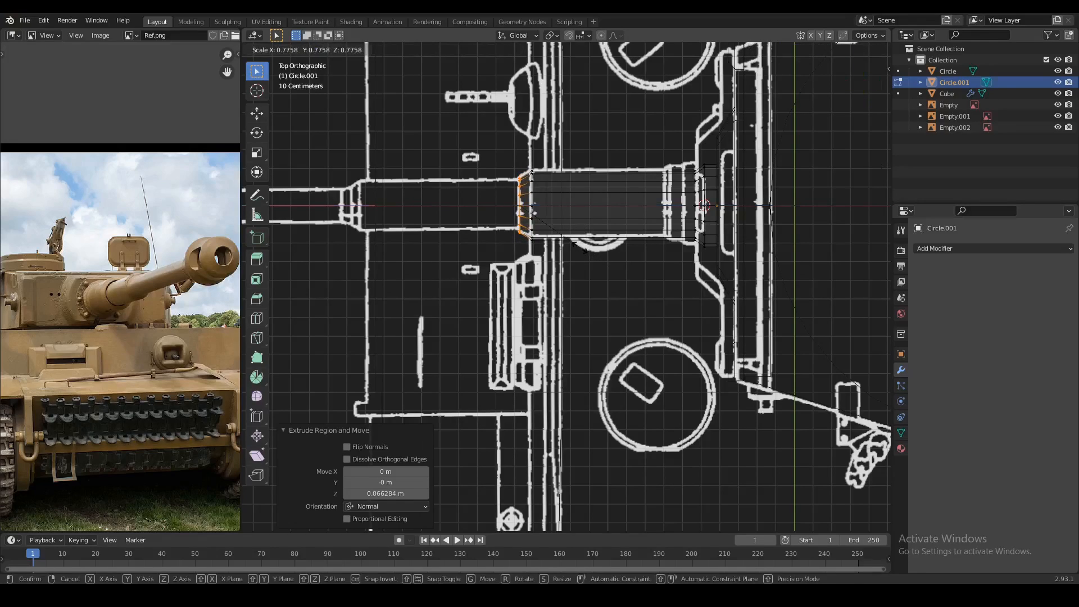
click(585, 250)
Extrude the second barrel section to the next blueprint collar, and add a short extrusion with a resized end.
key(e)
click(424, 216)
key(e)
click(421, 215)
key(s)
click(410, 215)
Extrude the collar's end a little further and scale it to match the start of the thin barrel.
key(e)
click(403, 216)
click(395, 216)
key(alt+z)
key(s)
shift+middle_drag(441, 224, 544, 198)
click(456, 225)
Extrude the long thin barrel section towards the muzzle and scale its end to match the blueprint's width.
scroll(522, 208, down, 2)
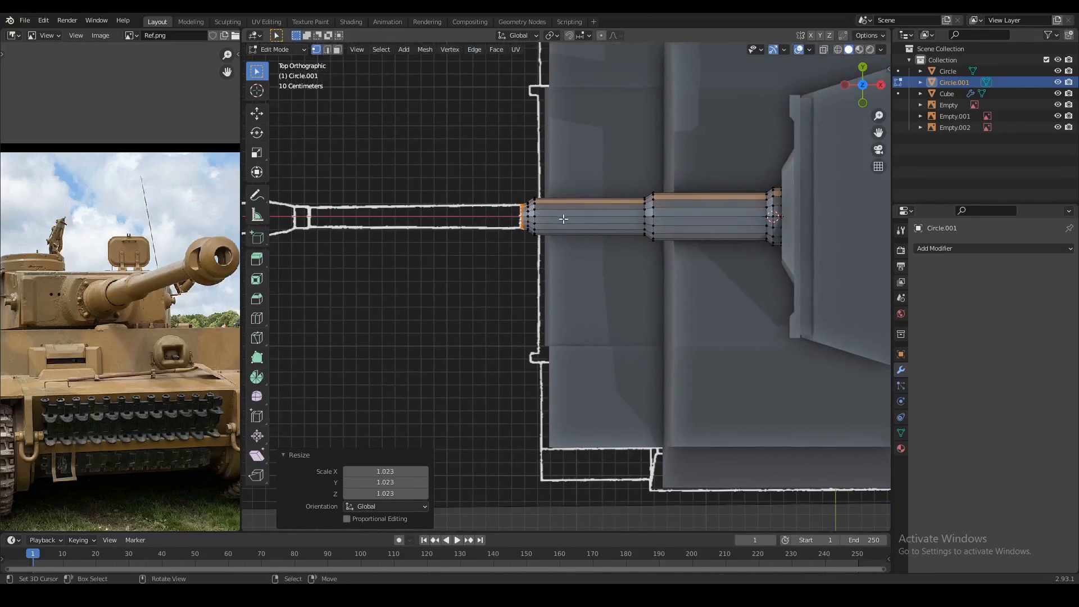
key(e)
click(352, 231)
key(s)
click(363, 241)
scroll(459, 216, up, 3)
shift+middle_drag(459, 216, 542, 231)
Extrude a slightly wider collar at the thin barrel's end and shift its front along X to the blueprint's muzzle line.
key(e)
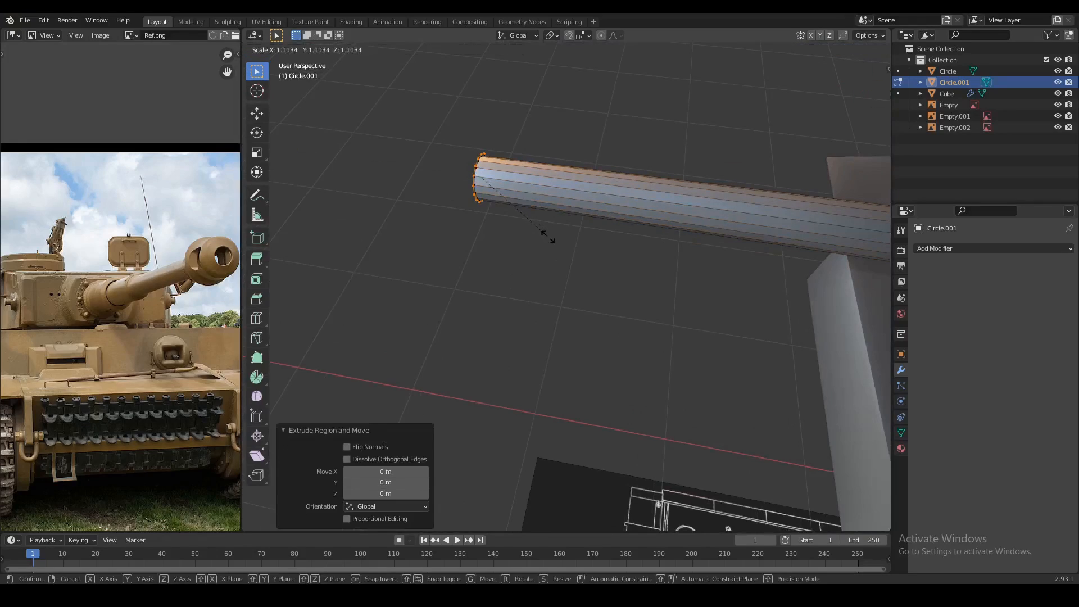
click(548, 237)
key(g)
click(545, 236)
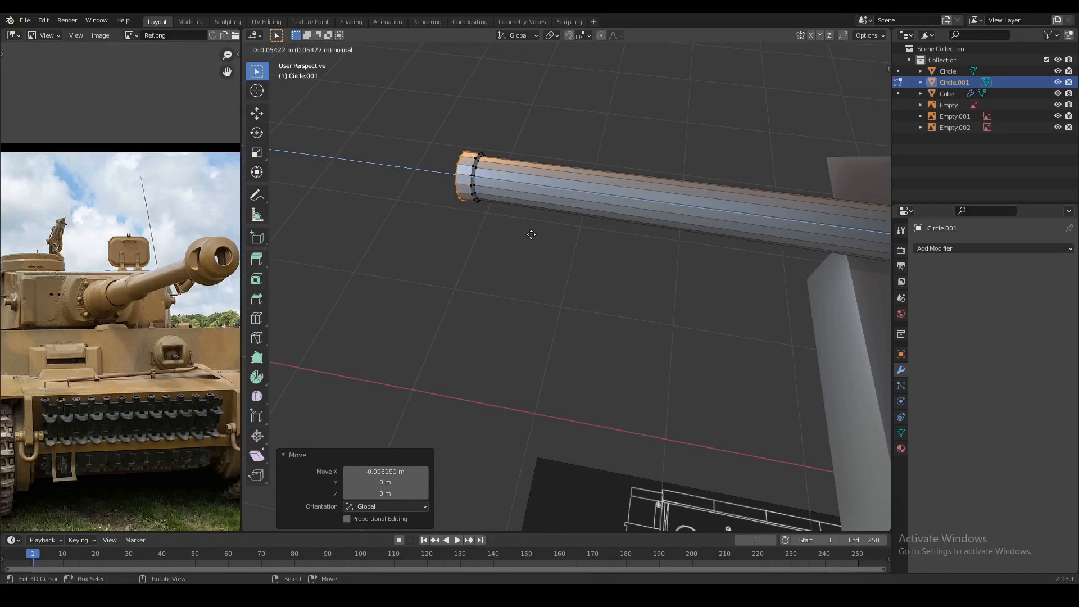
key(Tab)
key(KP_7)
key(Tab)
key(g)
key(x)
click(519, 258)
Extrude the flaring muzzle brake in two segments scaled to about 1.37 and 1.15, and extrude a short band in front.
scroll(520, 257, down, 1)
key(e)
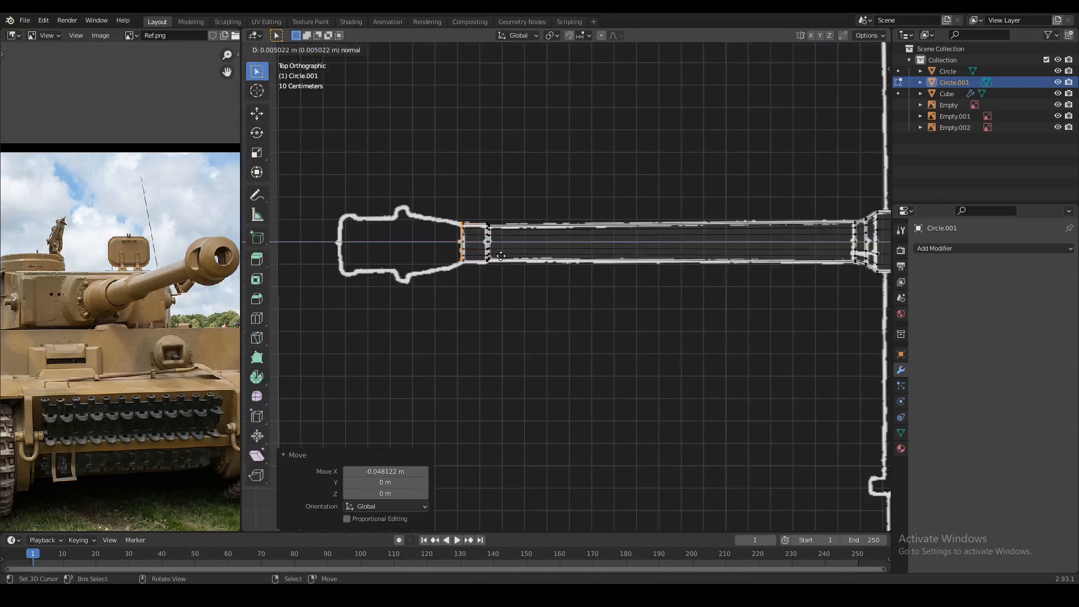
click(499, 267)
key(s)
click(497, 270)
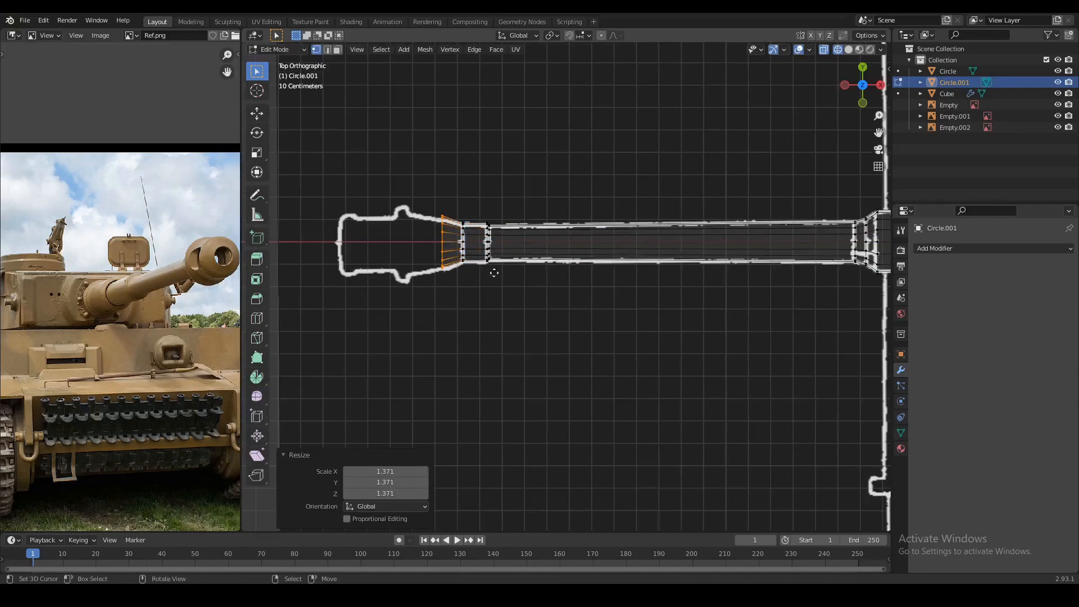
key(e)
click(472, 274)
key(s)
click(476, 280)
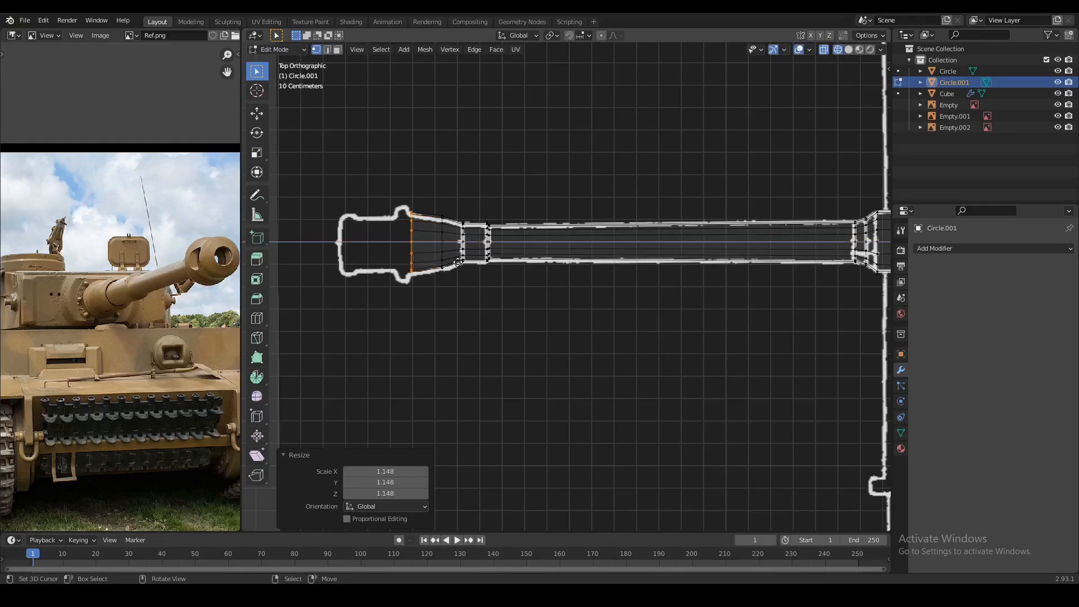
click(448, 265)
Select the muzzle brake's front band, extrude it outward by scaling Y and Z to about 1.2, and adjust its width along X.
key(shift+z)
key(3)
alt+right_click(405, 247)
mouse_move(415, 239)
middle_down()
mouse_move(443, 176)
mouse_move(487, 256)
middle_up()
key(e)
right_click(487, 255)
key(s)
key(shift+x)
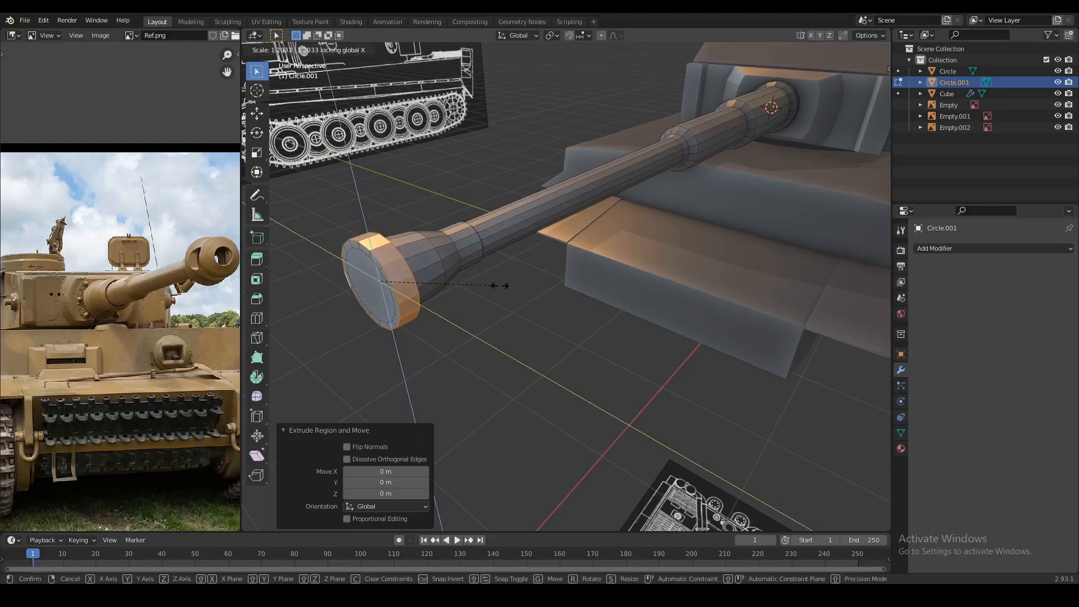
click(498, 285)
middle_drag(498, 285, 394, 250)
key(s)
key(x)
click(525, 281)
Select the muzzle brake's end face, extrude it forward along the blueprint and scale the new section in Y and Z only.
right_click(385, 249)
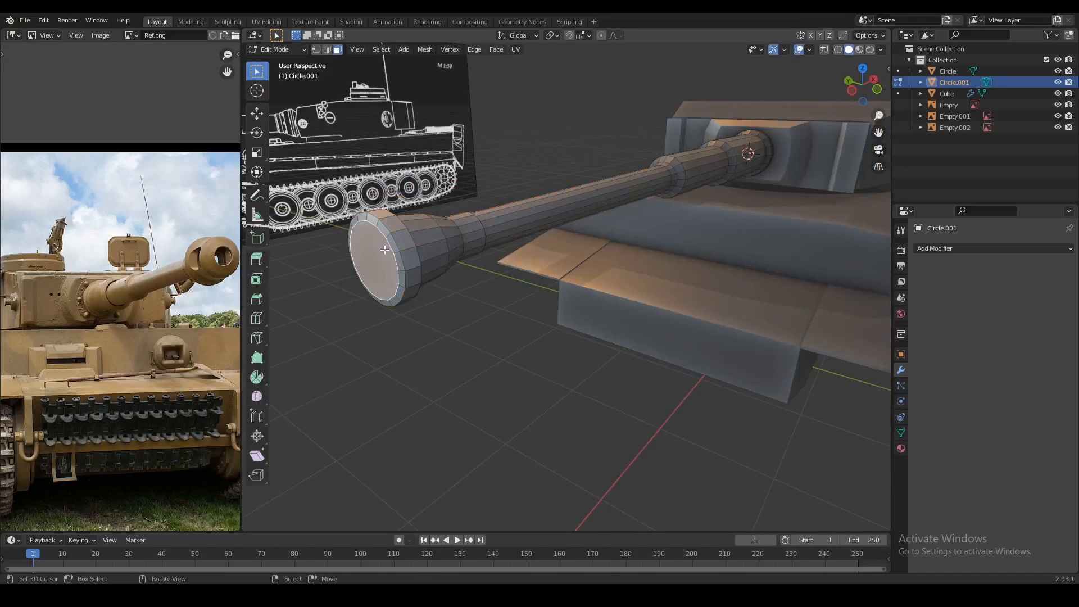
key(KP_7)
scroll(384, 248, up, 2)
key(e)
click(461, 266)
middle_drag(461, 267, 495, 315)
key(s)
key(shift+x)
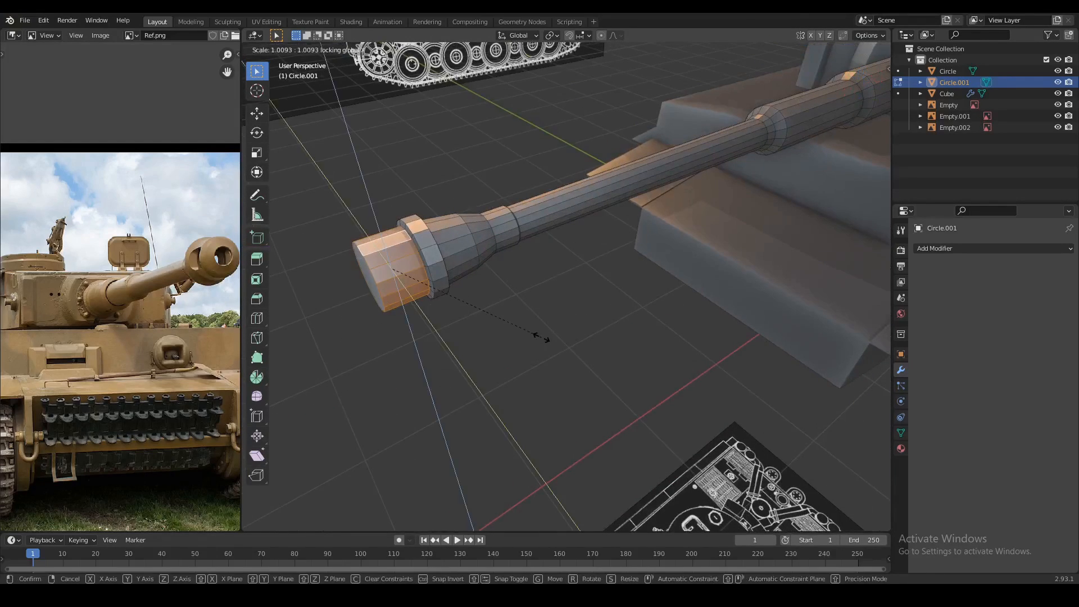
click(528, 329)
Extrude the muzzle's end about 0.023 m, scale it up slightly and extrude the front lip out to the blueprint's edge.
key(alt+a)
key(KP_7)
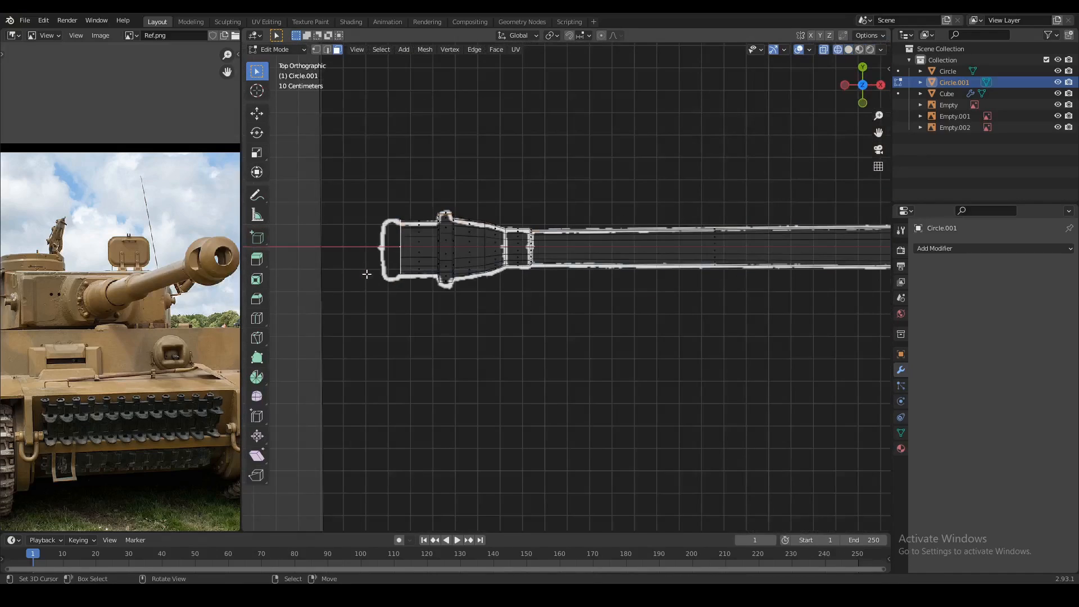
key(e)
click(436, 289)
key(s)
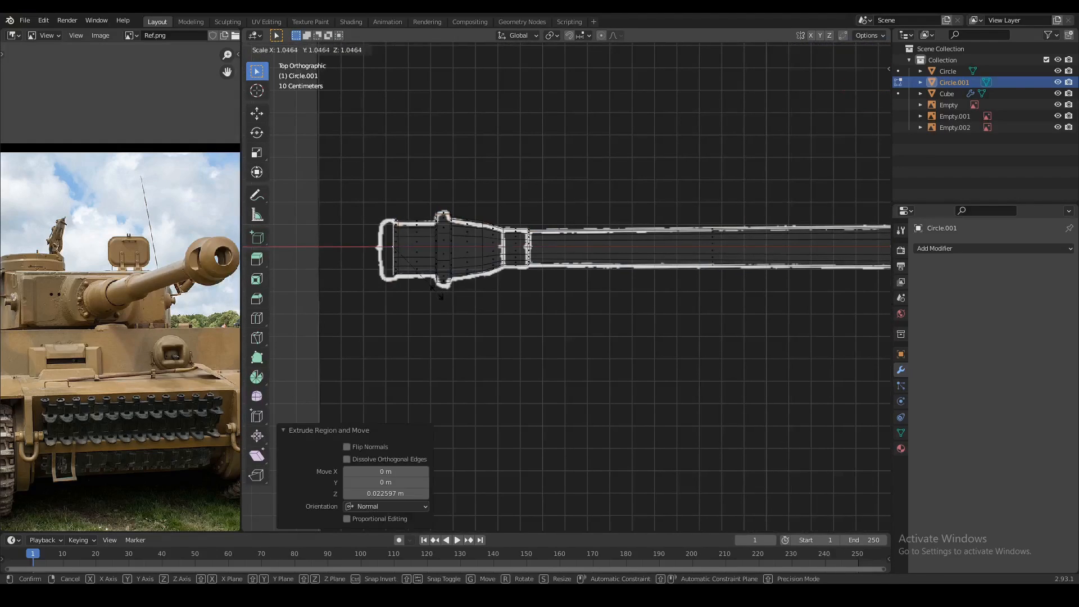
click(437, 297)
key(e)
click(428, 295)
Inset the muzzle's front face by scaling to 0.493 and extrude it inward to hollow out the bore.
key(Tab)
key(alt+z)
middle_drag(431, 297, 475, 288)
key(Tab)
key(e)
right_click(501, 310)
key(s)
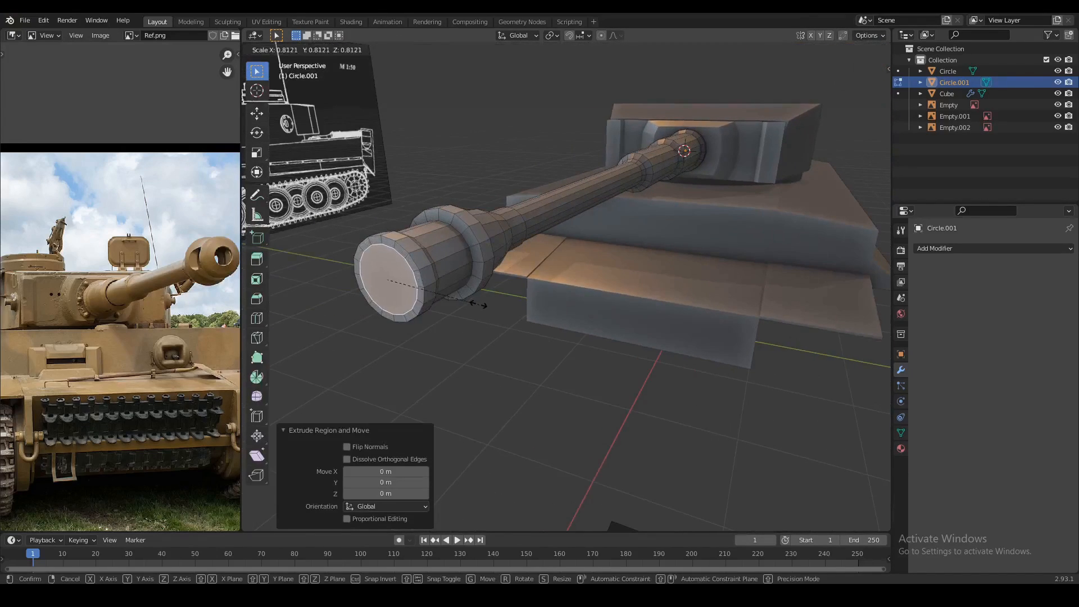
click(445, 292)
key(e)
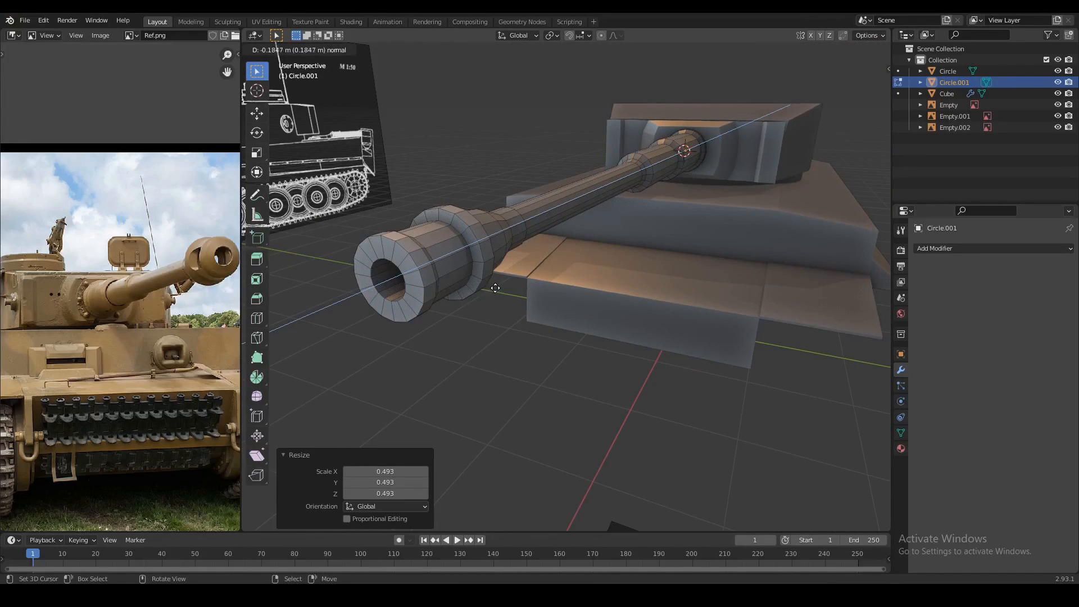
click(496, 287)
Join the finished gun barrel with the turret into one object and clear the selection.
key(Tab)
key(Tab)
middle_drag(436, 257, 382, 259)
key(Tab)
middle_drag(432, 235, 545, 283)
scroll(545, 279, down, 6)
middle_drag(626, 285, 554, 287)
shift+click(628, 268)
key(ctrl+j)
key(alt+a)
scroll(130, 290, down, 5)
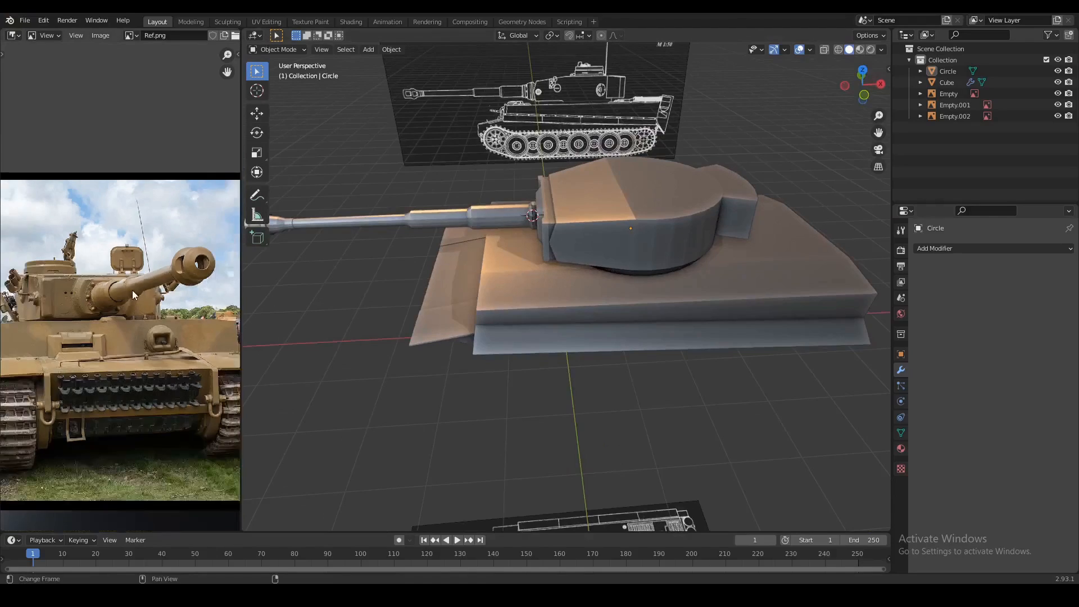
Examine the reference photos of the tank's side and rear, and select the hull.
scroll(132, 315, up, 6)
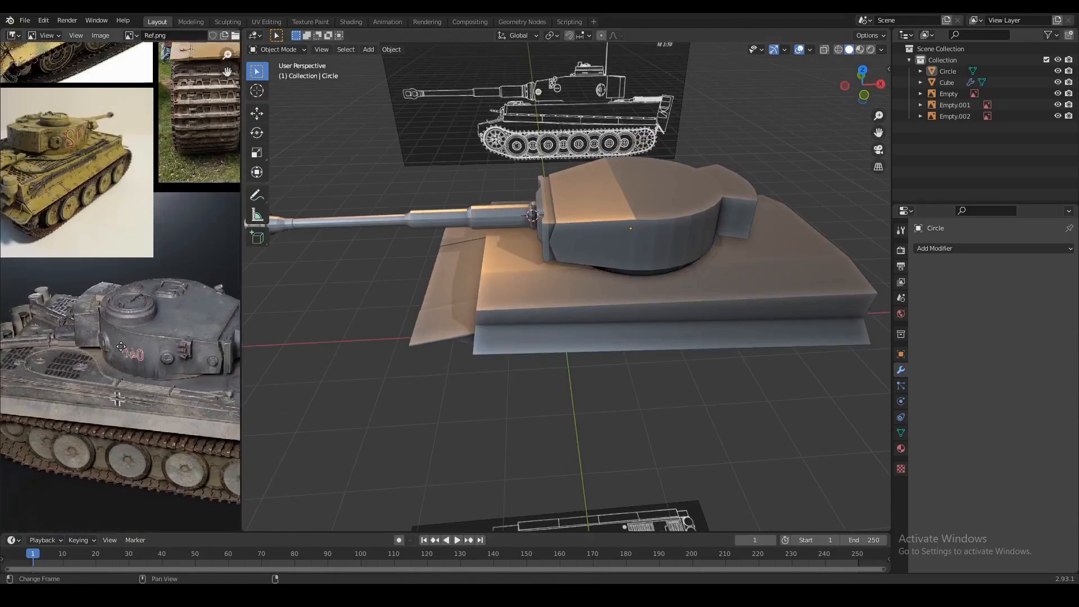
middle_drag(115, 363, 155, 312)
scroll(137, 316, down, 1)
middle_drag(101, 270, 135, 310)
scroll(125, 293, up, 2)
middle_drag(88, 183, 125, 250)
scroll(123, 248, down, 1)
middle_drag(483, 269, 522, 271)
click(556, 318)
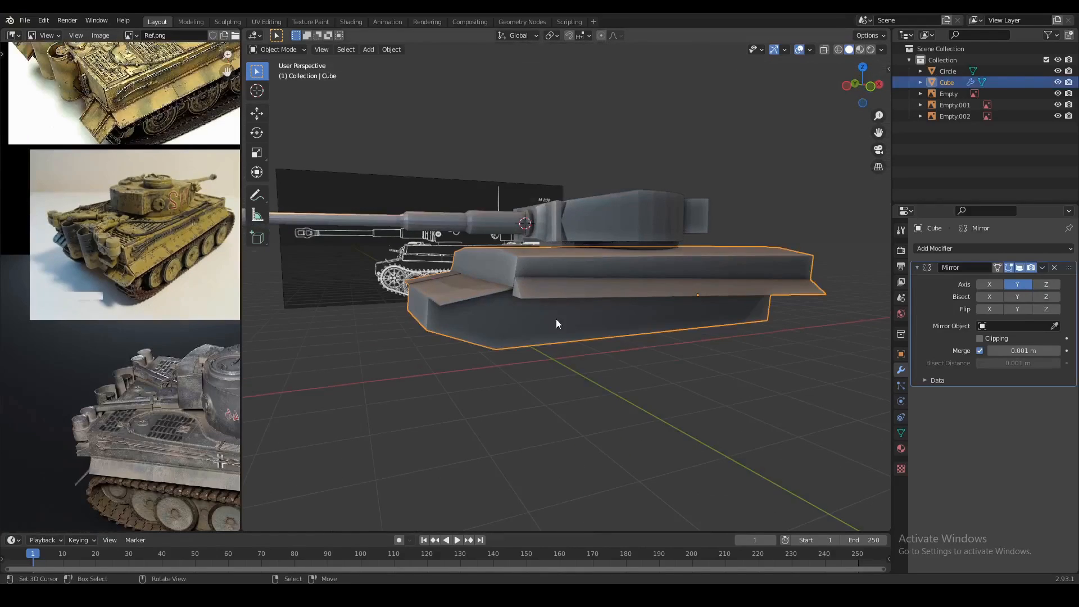
Snap the 3D cursor to the hull's lower front corner vertex, returning to object mode to check the wheels in the reference photo.
key(Tab)
right_click(489, 355)
key(shift+s)
click(524, 417)
scroll(526, 413, up, 2)
middle_drag(527, 410, 504, 378)
key(Tab)
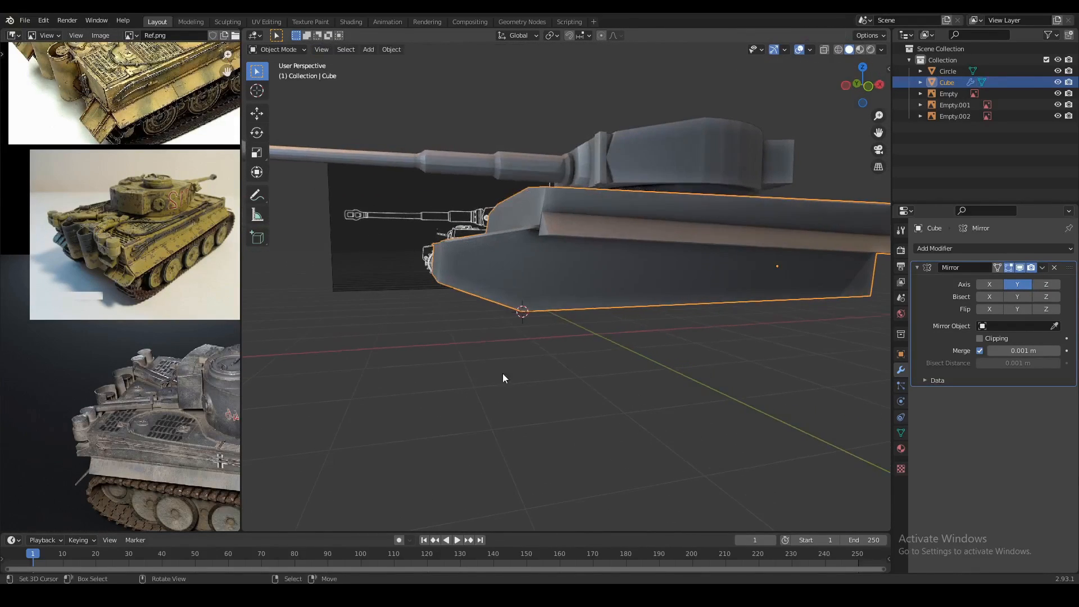
middle_drag(532, 312, 581, 325)
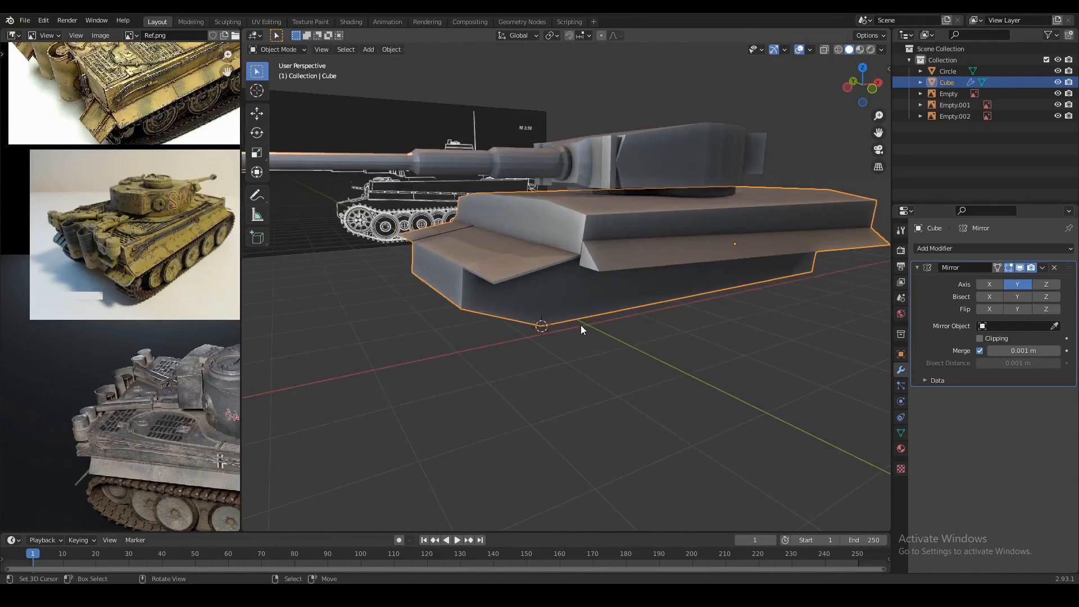
middle_drag(655, 303, 646, 306)
scroll(188, 285, up, 3)
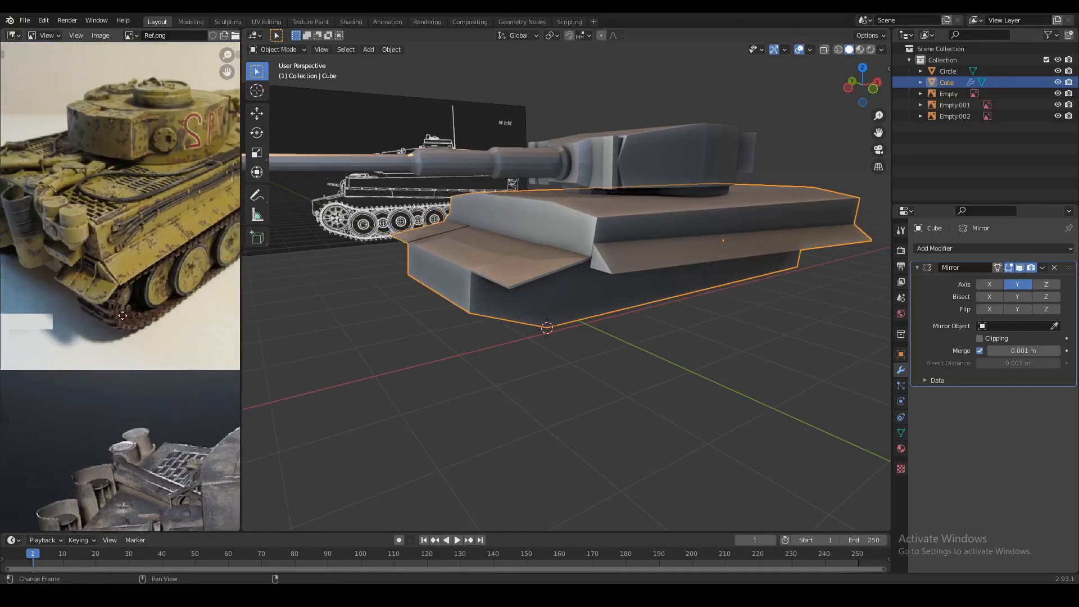
Add a filled 32-vertex circle at the 3D cursor and rotate its mesh 90° about X so it stands upright.
key(shift+a)
mouse_move(564, 335)
click(608, 354)
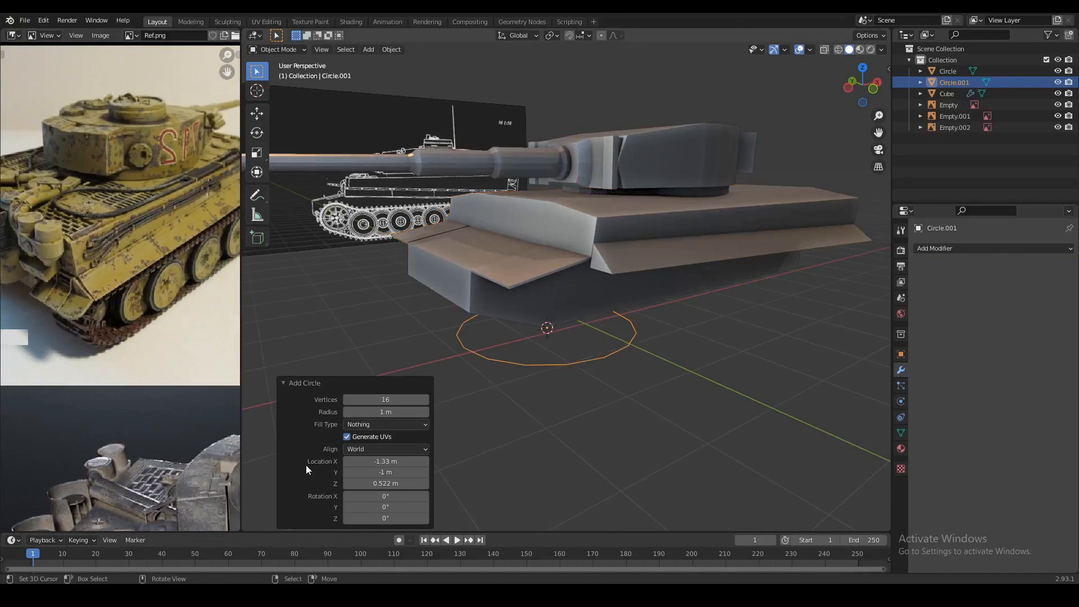
key(Return)
middle_drag(560, 332, 575, 356)
key(Tab)
text(r)
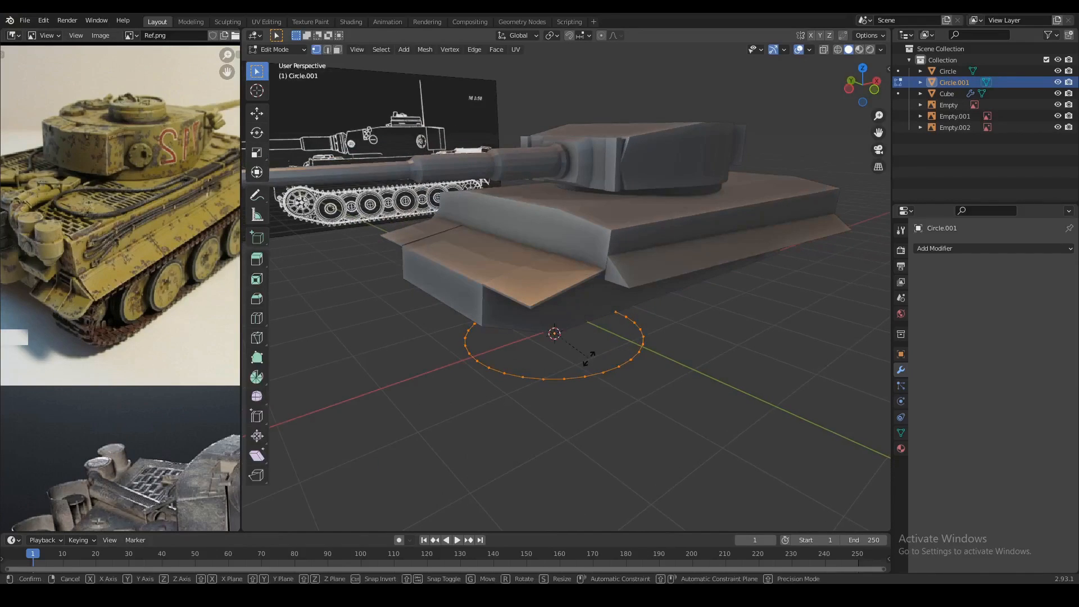
text(x90)
key(Return)
key(KP_1)
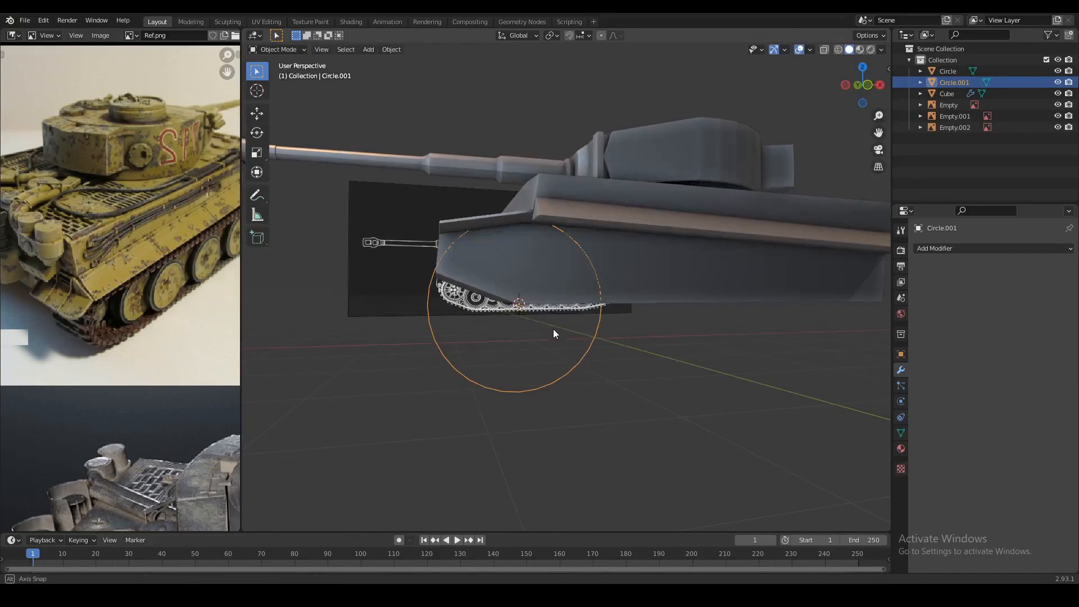
Scale the circle down in front view and move it about 0.42 m along X onto the blueprint's first large road wheel.
key(Tab)
key(Tab)
key(s)
click(530, 315)
key(Tab)
scroll(556, 324, up, 1)
shift+middle_drag(556, 323, 536, 335)
scroll(536, 335, up, 1)
key(g)
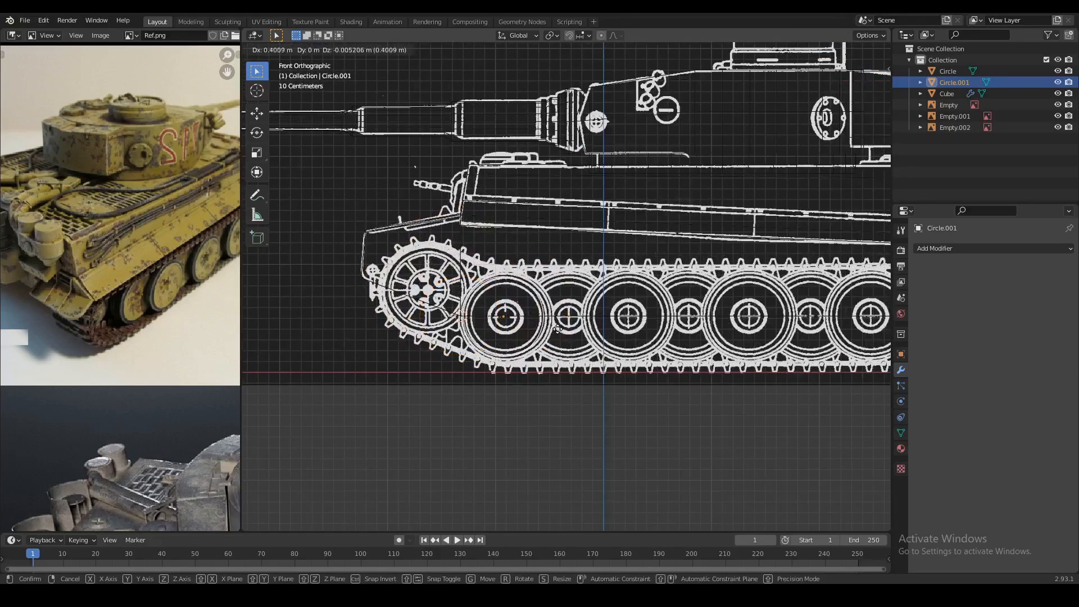
click(558, 329)
scroll(559, 335, up, 2)
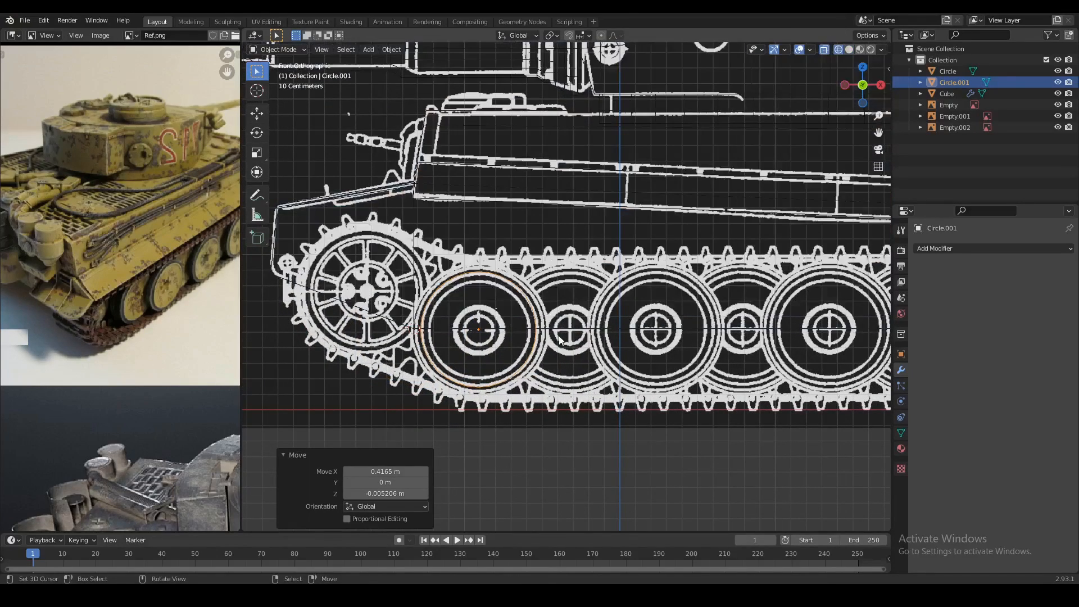
Scale the circle's mesh up to the blueprint wheel's outer rim and move the object about 0.03 m outward along Y.
key(Tab)
key(s)
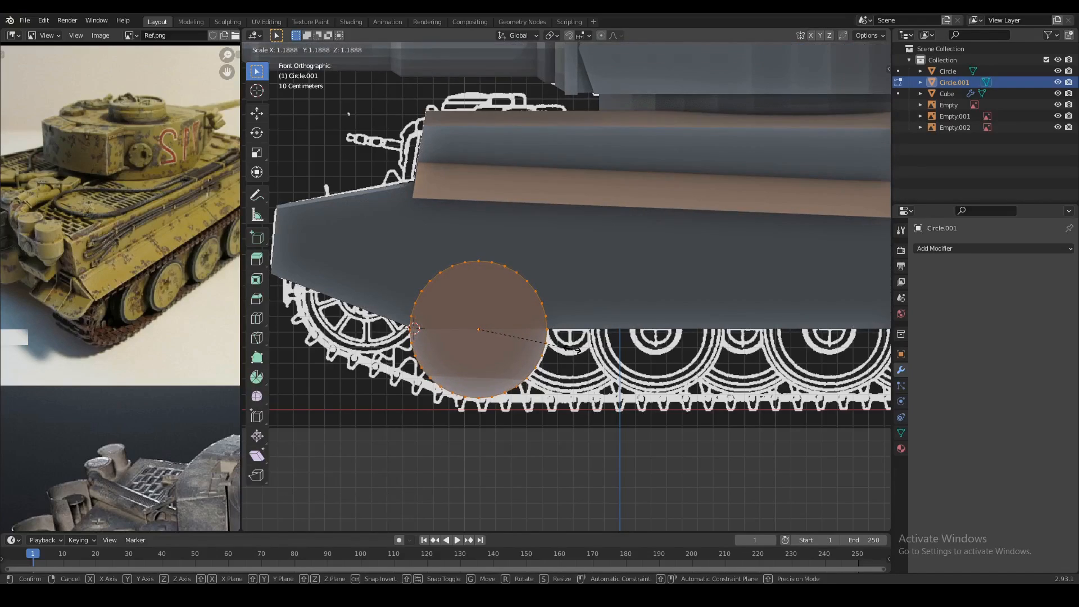
click(574, 349)
key(Tab)
scroll(573, 349, down, 2)
middle_drag(573, 349, 659, 365)
key(g)
key(x)
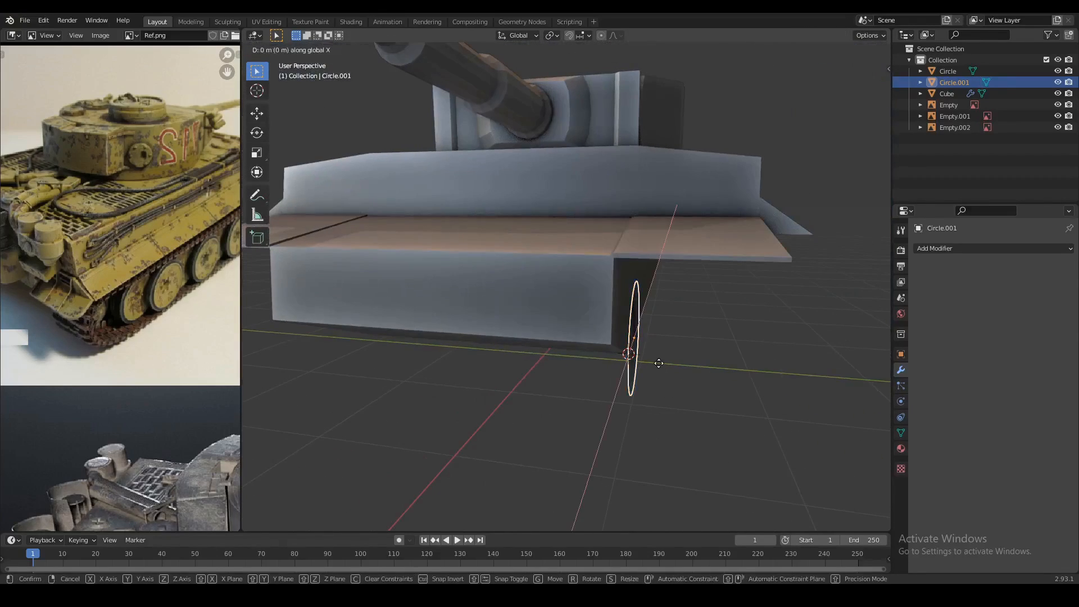
key(y)
click(663, 367)
Examine the reference photo of the road wheels and tracks to see the wheels' shape.
scroll(98, 238, down, 5)
middle_drag(98, 237, 49, 278)
scroll(50, 277, down, 1)
middle_drag(159, 440, 148, 328)
scroll(164, 345, up, 5)
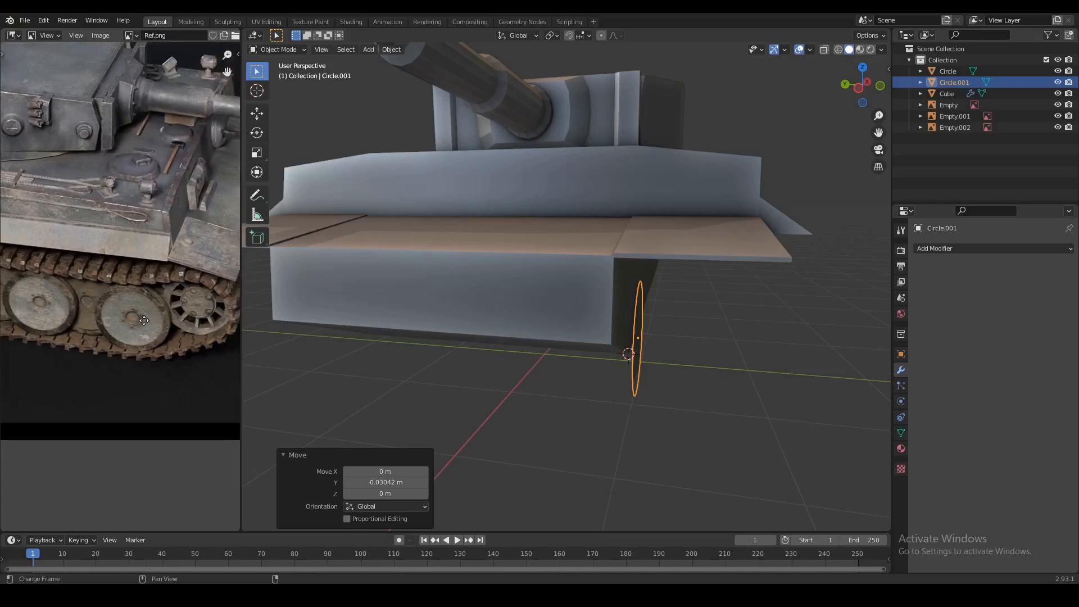
middle_drag(157, 322, 133, 322)
scroll(653, 347, up, 3)
Extrude the circle about 0.52 m into a cylinder and push its outer end about 0.135 m further along Y.
key(Tab)
middle_drag(670, 341, 624, 336)
scroll(621, 332, down, 3)
key(e)
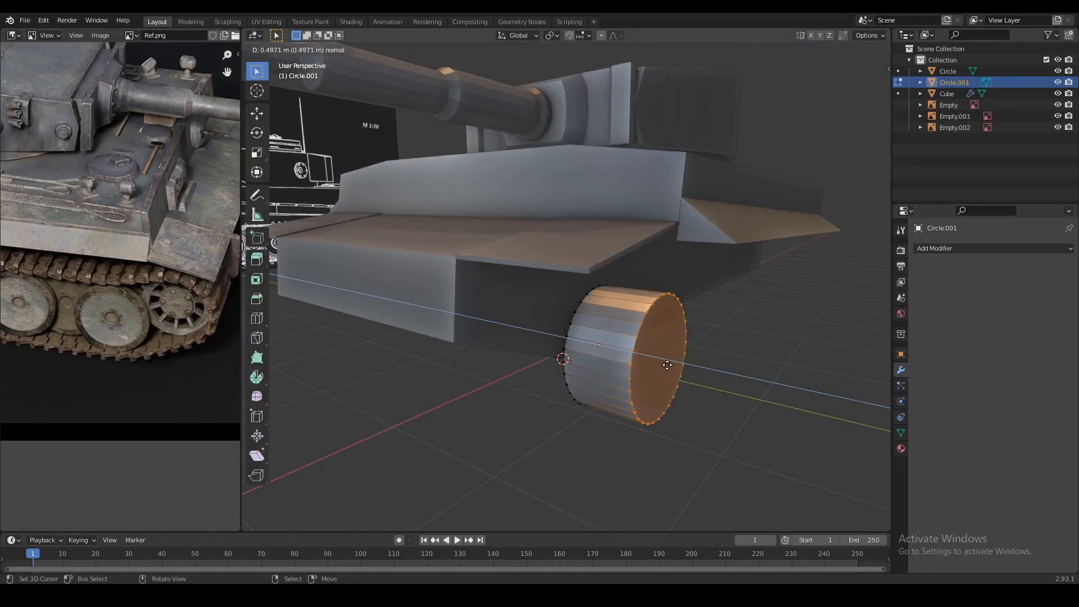
click(669, 366)
middle_drag(669, 366, 633, 343)
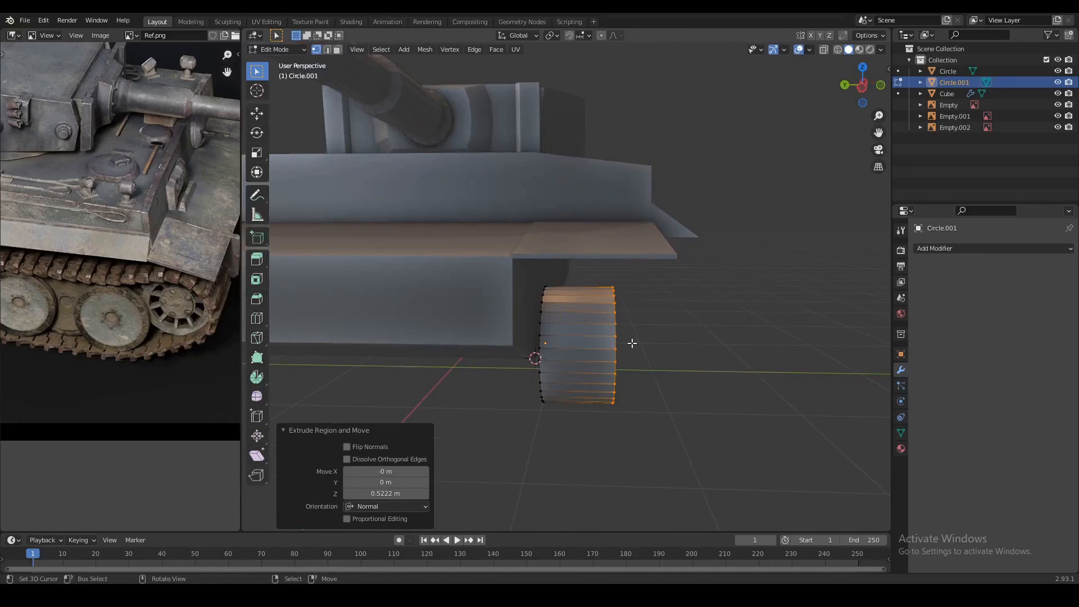
key(y)
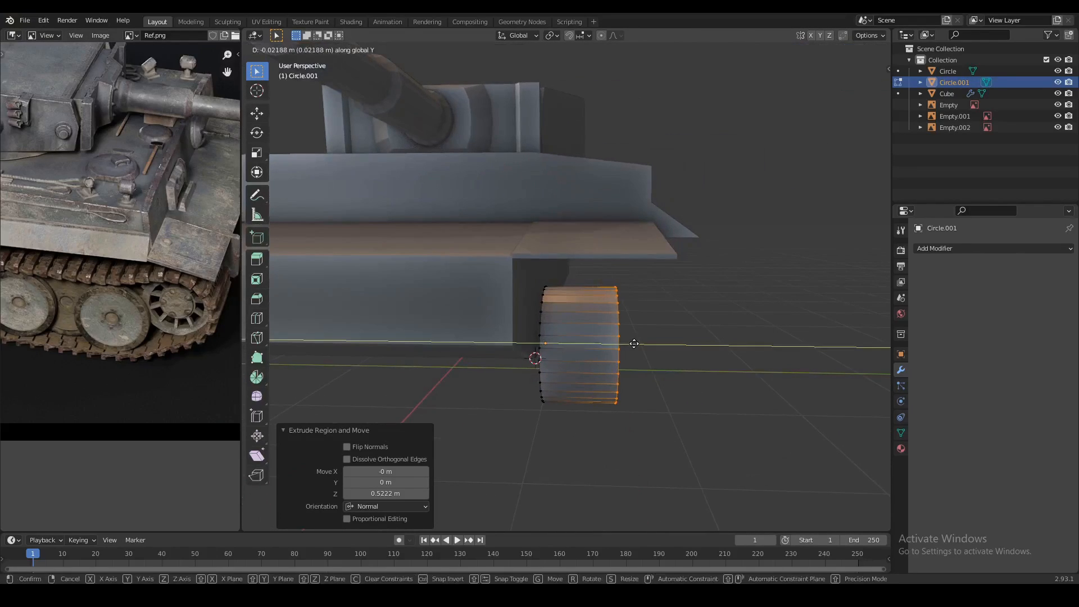
click(624, 340)
middle_drag(587, 313, 618, 327)
key(g)
key(y)
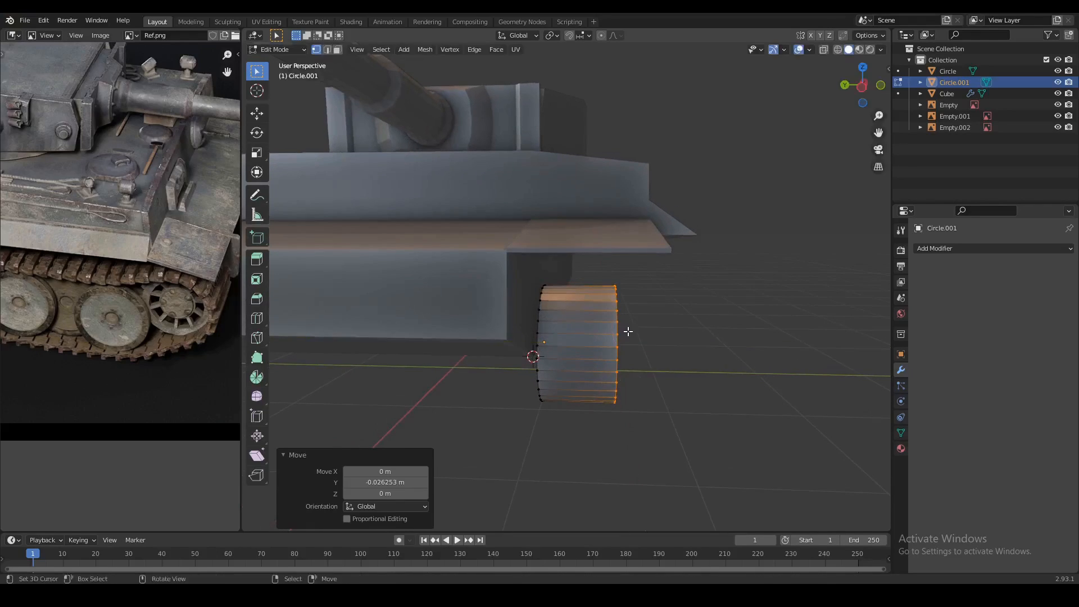
click(642, 335)
Add two loop cuts around the cylinder, snap the 3D cursor to them and spread them along Y by 2.339.
key(ctrl+r)
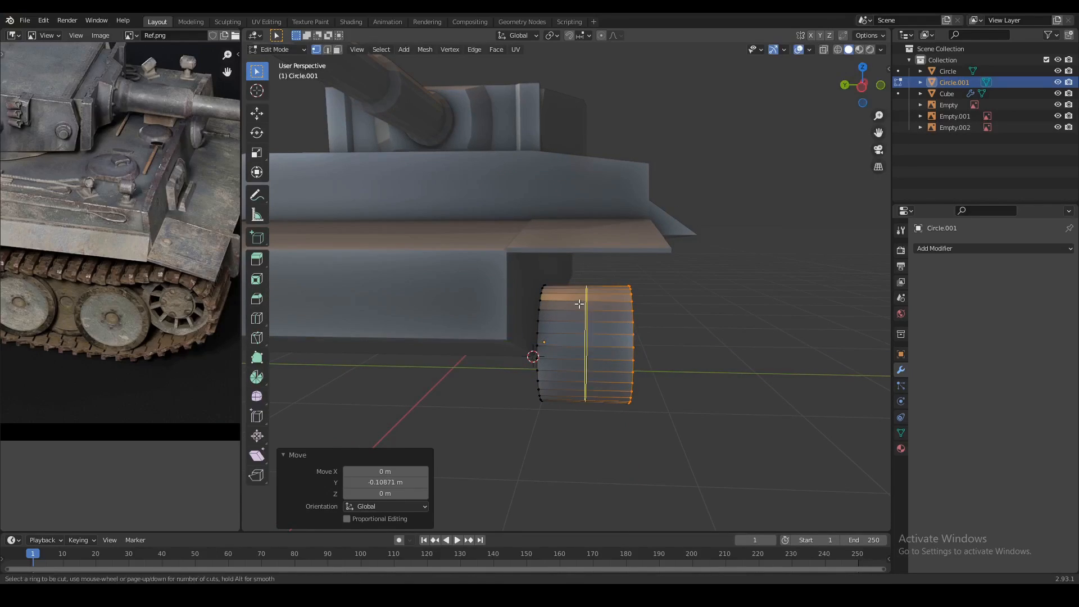
scroll(579, 303, up, 1)
double_click(580, 303)
middle_drag(581, 303, 597, 280)
key(shift+s)
click(622, 343)
key(s)
key(y)
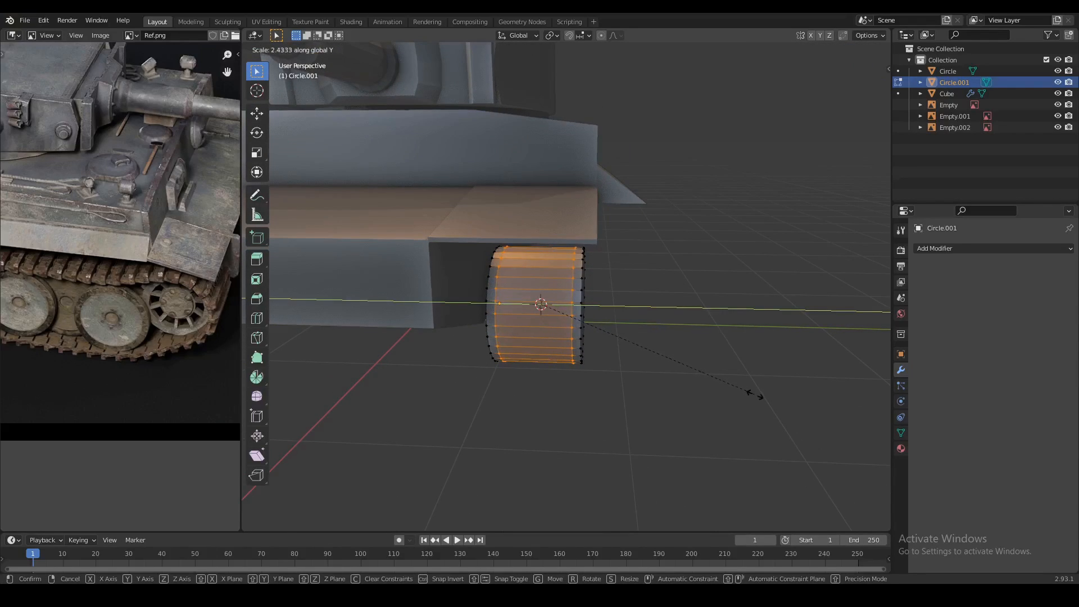
click(729, 387)
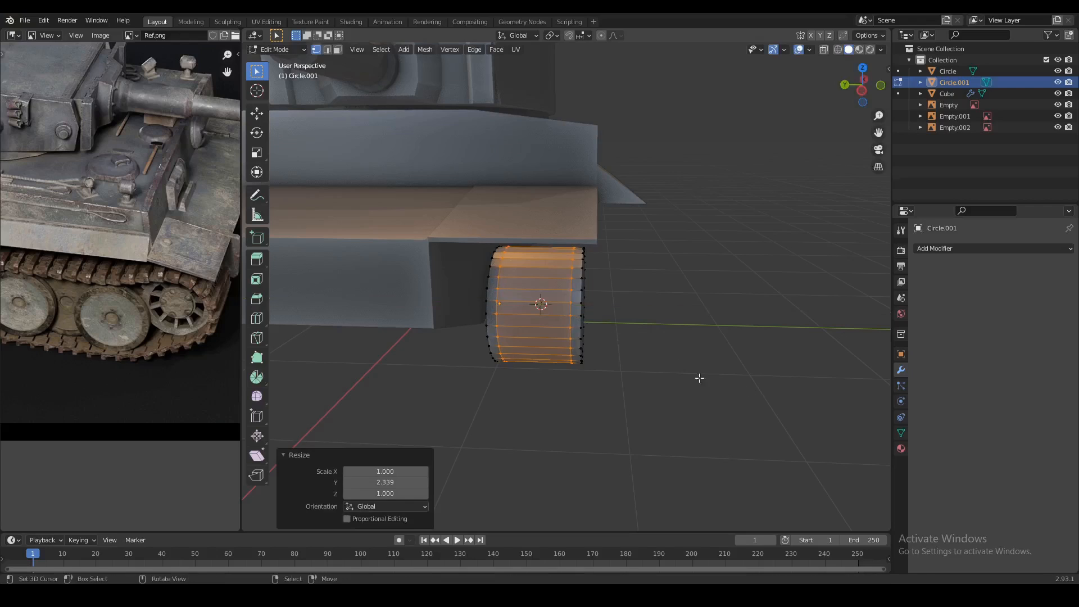
Adjust the spacing of the two loops along Y once more, comparing the disc thickness with the reference wheels.
scroll(123, 305, up, 2)
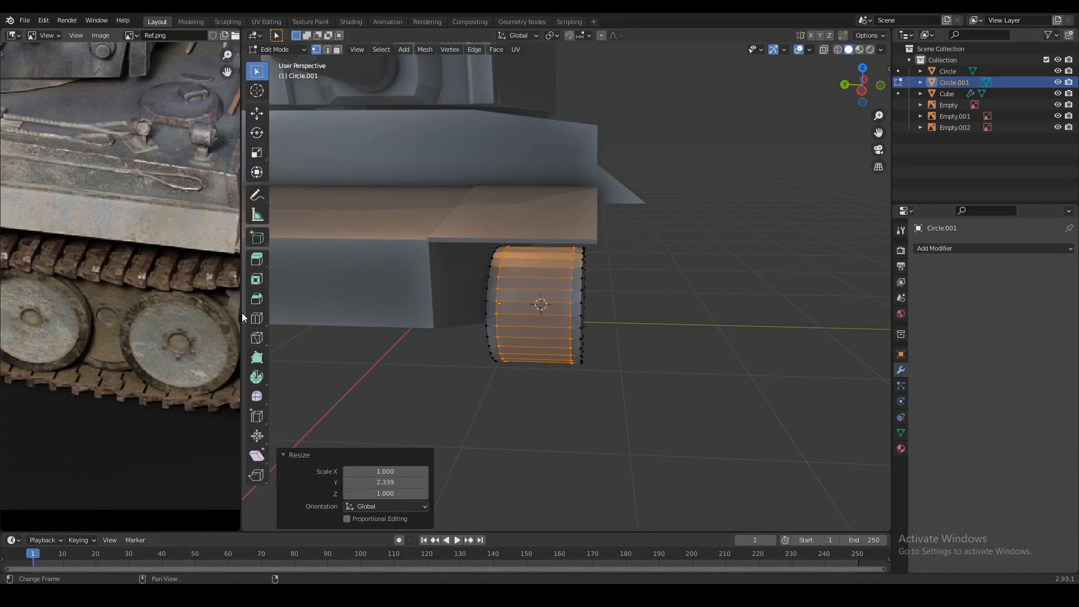
scroll(337, 304, up, 2)
scroll(81, 308, up, 1)
scroll(618, 337, up, 2)
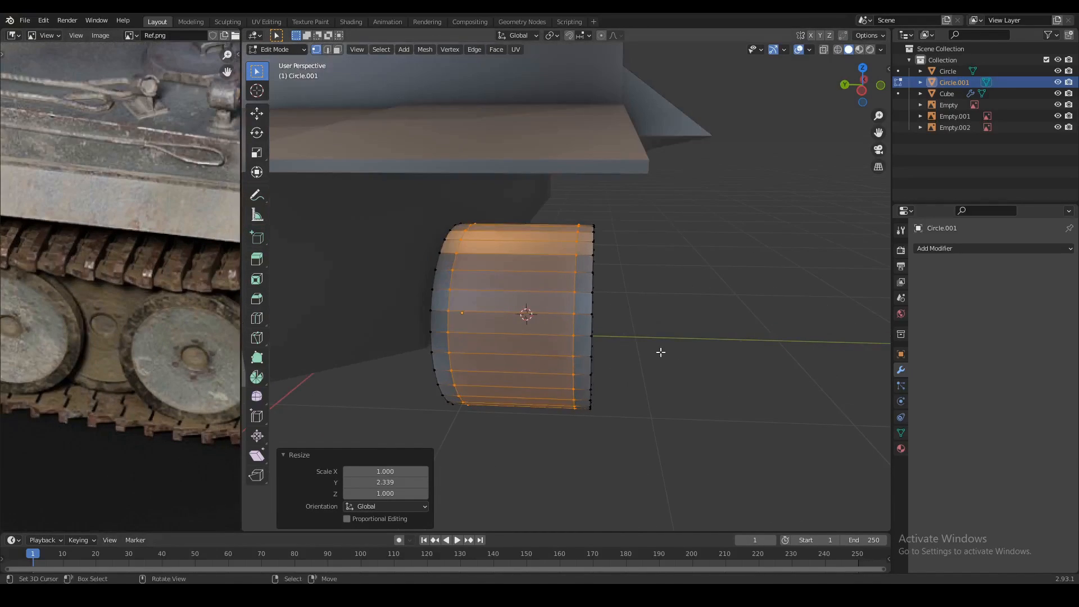
key(s)
key(y)
click(665, 354)
Extrude the band between the loops and scale it inward with Y locked, leaving two discs joined by a thin axle.
middle_drag(665, 354, 648, 359)
key(e)
right_click(648, 360)
key(s)
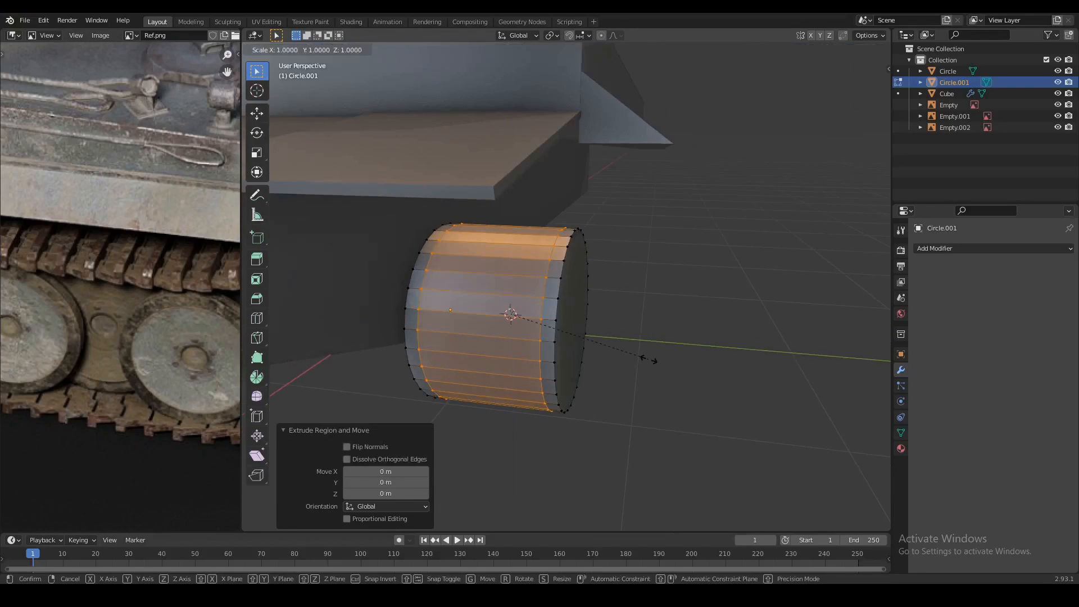
key(shift+y)
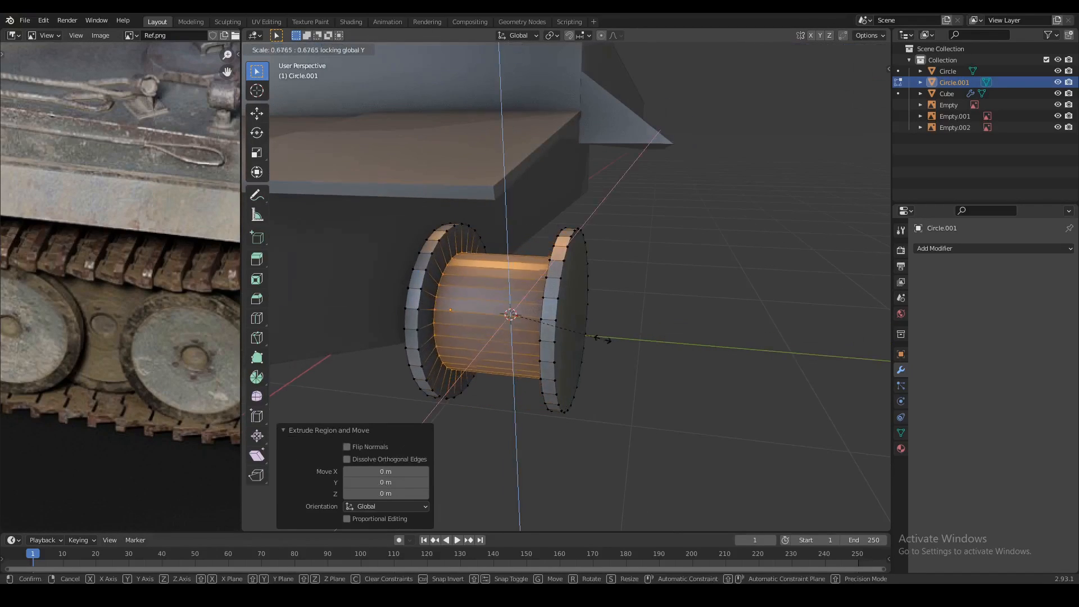
click(548, 320)
middle_drag(548, 320, 652, 312)
Select the outer disc's front face, extrude it in place and scale it to 0.877 to form the wheel's rim.
key(3)
right_click(574, 306)
middle_drag(574, 305, 725, 337)
scroll(643, 298, up, 2)
key(e)
right_click(732, 366)
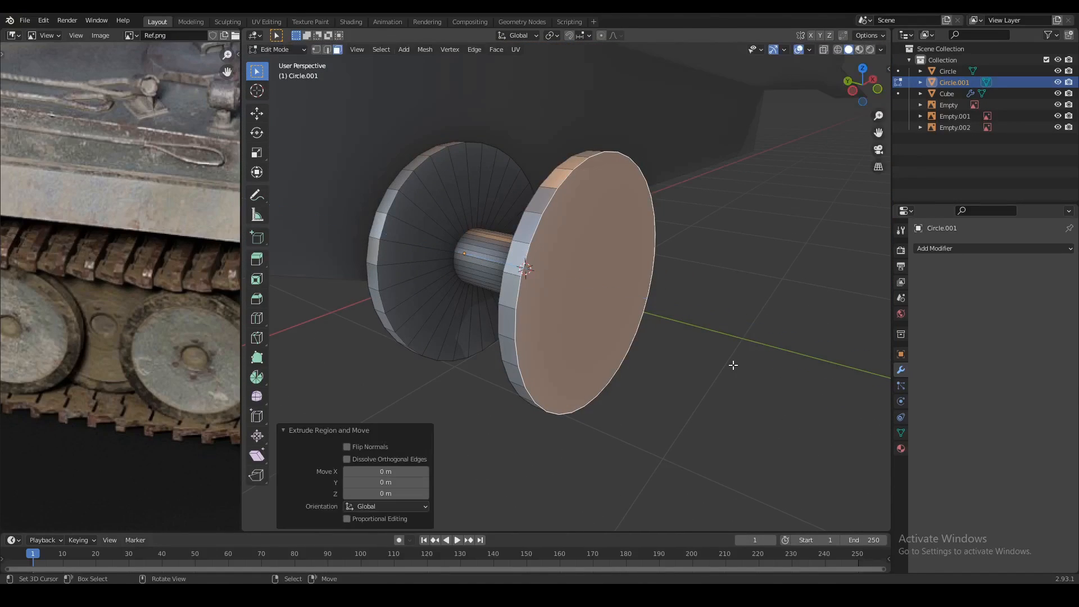
key(s)
click(703, 362)
scroll(703, 361, up, 2)
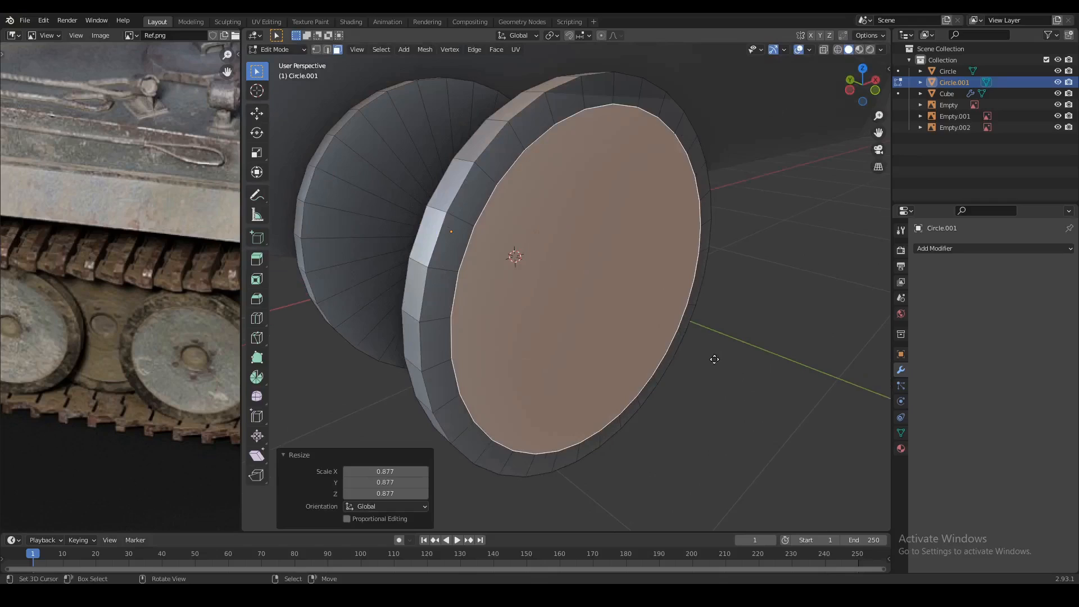
Extrude the face about 0.03 m into the wheel and inset it to roughly half its size for the hub.
key(e)
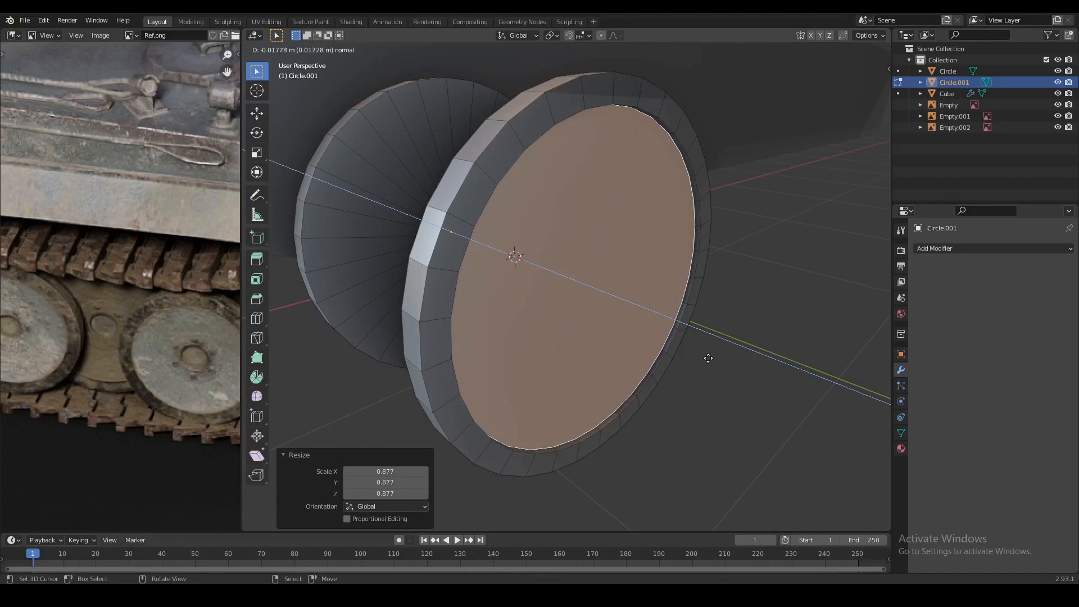
click(708, 358)
key(e)
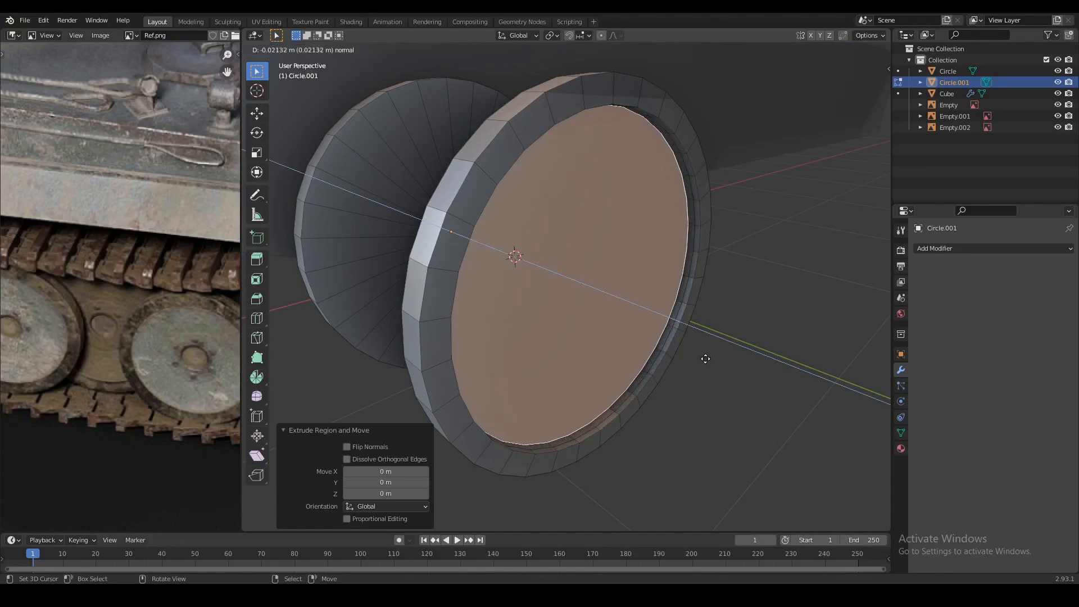
key(s)
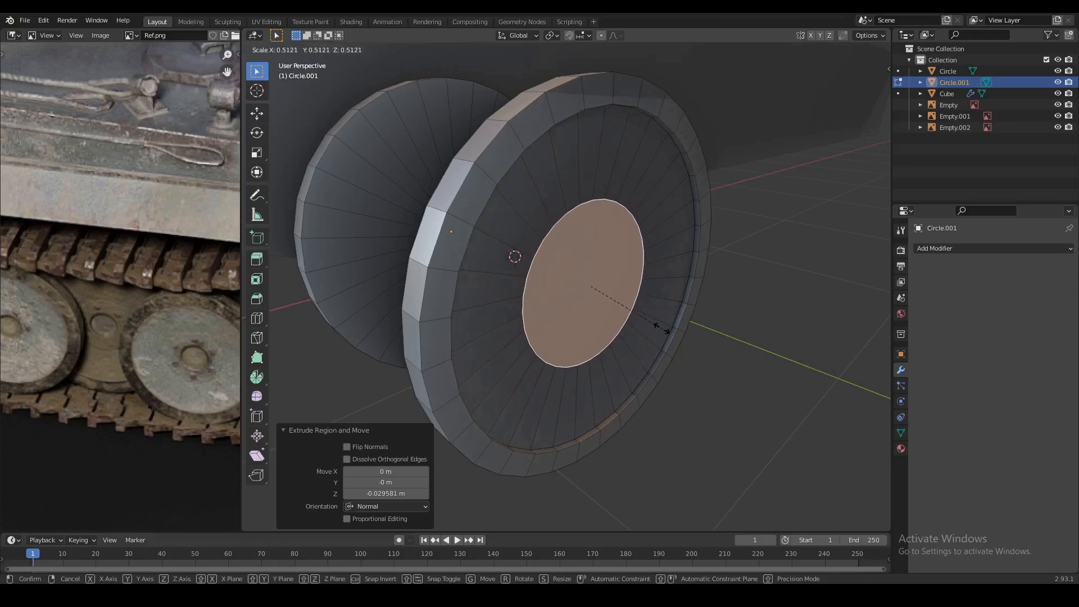
click(652, 324)
Select the edge loop at the bottom of the rim recess and scale it down slightly to taper the recess wall.
key(1)
alt+click(690, 266)
middle_drag(737, 281, 701, 303)
scroll(714, 320, up, 1)
key(s)
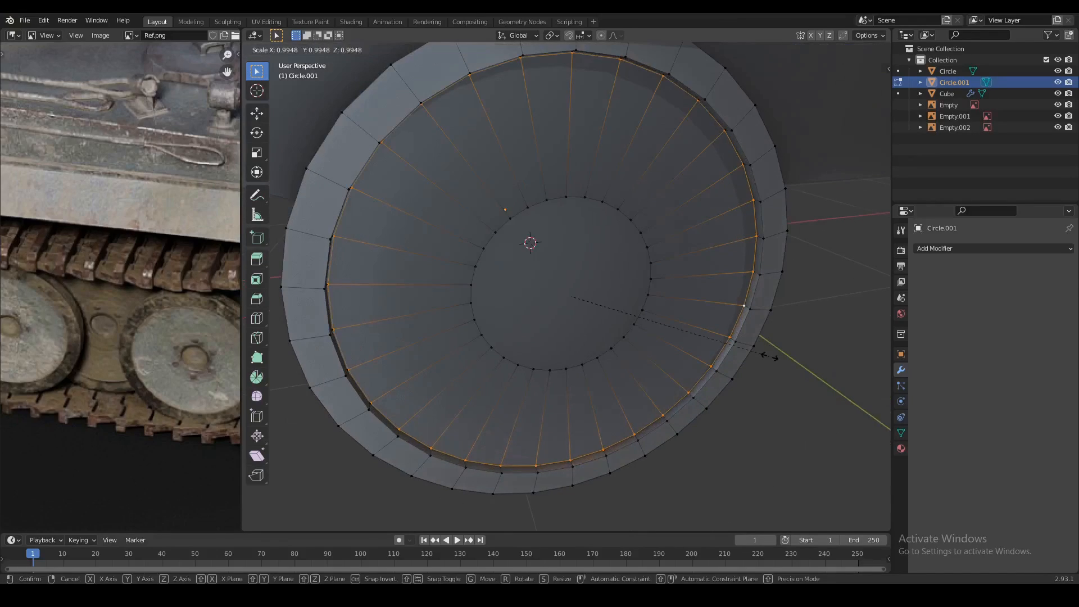
click(765, 356)
Merge the whole wheel mesh by distance to remove the duplicate vertices.
key(a)
key(m)
key(b)
alt+right_click(753, 183)
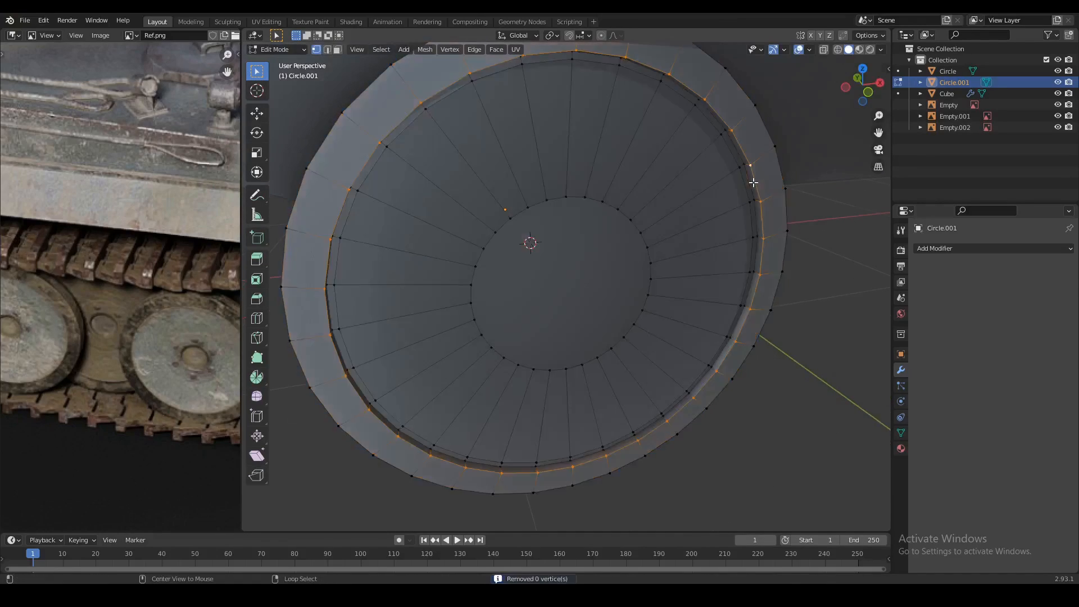
key(alt+a)
key(a)
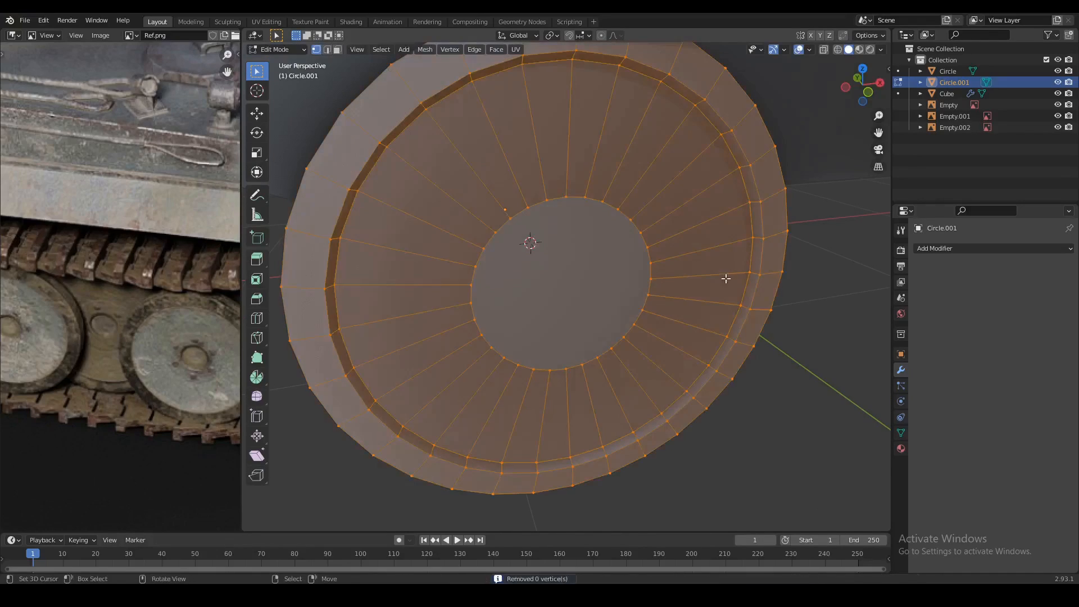
key(m)
key(b)
middle_drag(727, 272, 700, 302)
Scale the central hub face down slightly and extrude it about 0.008 m outward.
key(3)
click(633, 287)
key(shift+KP_7)
key(s)
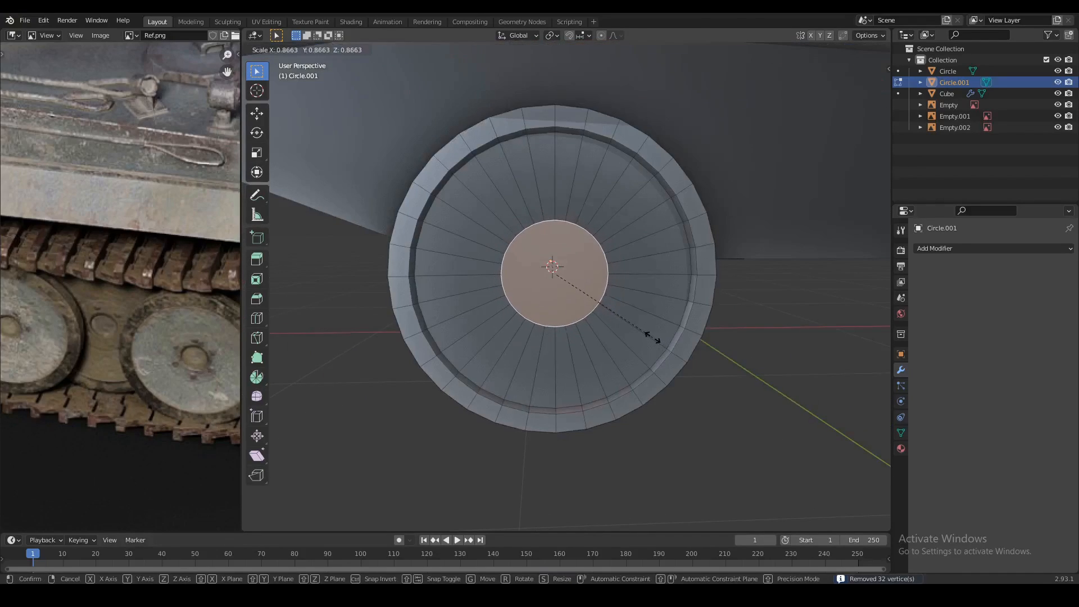
click(658, 341)
middle_drag(657, 341, 700, 369)
key(e)
click(642, 338)
scroll(701, 369, up, 2)
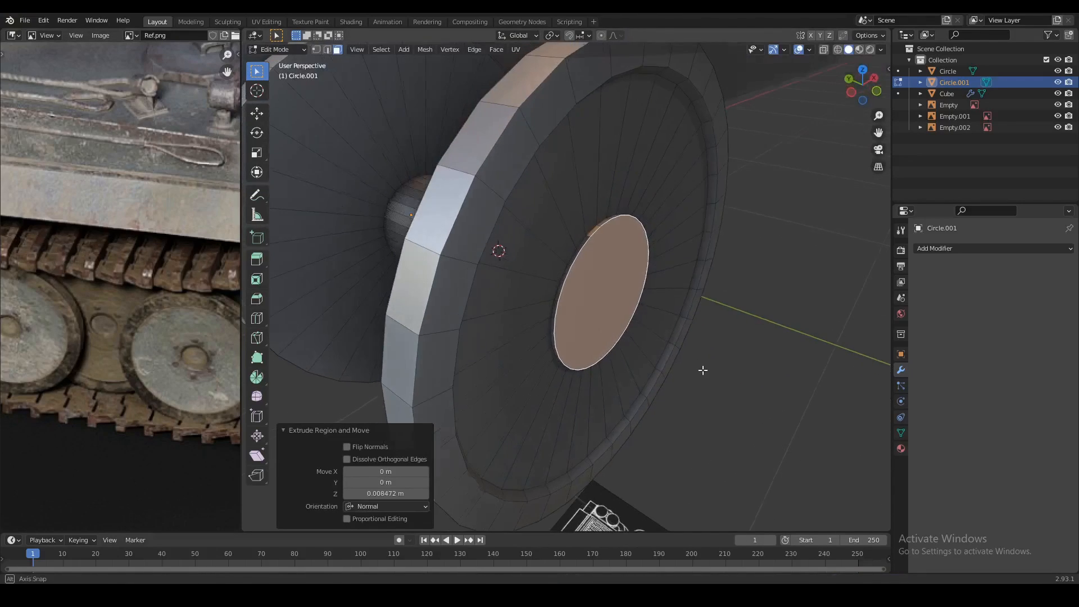
Inset the hub's face by scaling to about 0.59 and sink it along its local Z axis to form a central hole.
key(e)
right_click(738, 383)
key(s)
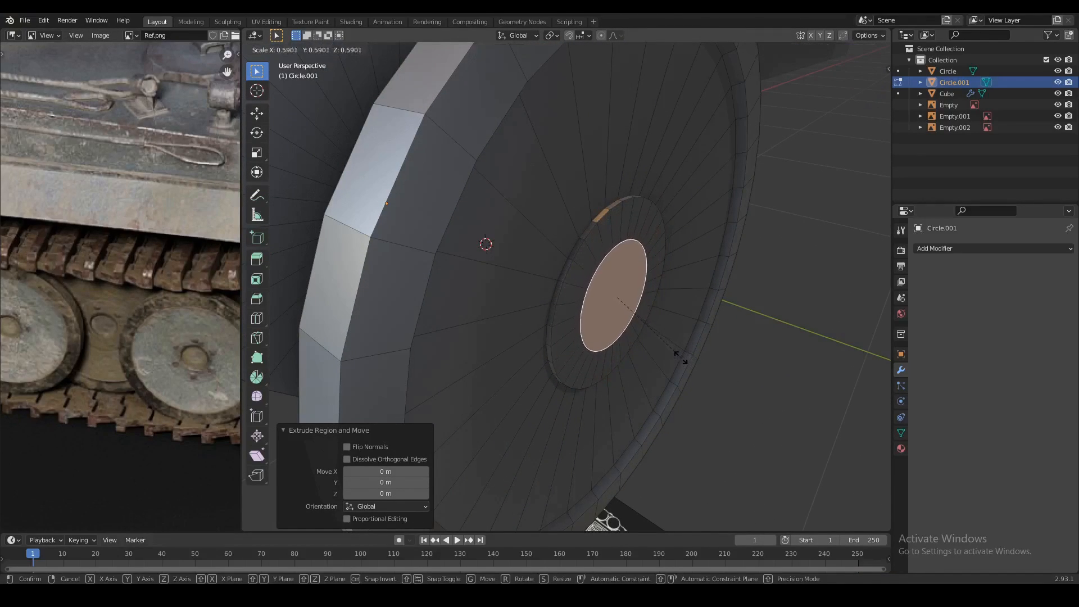
click(680, 357)
key(g)
key(z)
key(z)
click(660, 351)
Select the ring of faces lining the hub's central hole, snap the 3D cursor to it, and scale the ring down slightly.
middle_drag(658, 349, 581, 321)
key(1)
alt+right_click(604, 210)
middle_drag(720, 334, 546, 298)
key(Tab)
scroll(599, 320, down, 4)
key(Tab)
scroll(534, 287, up, 4)
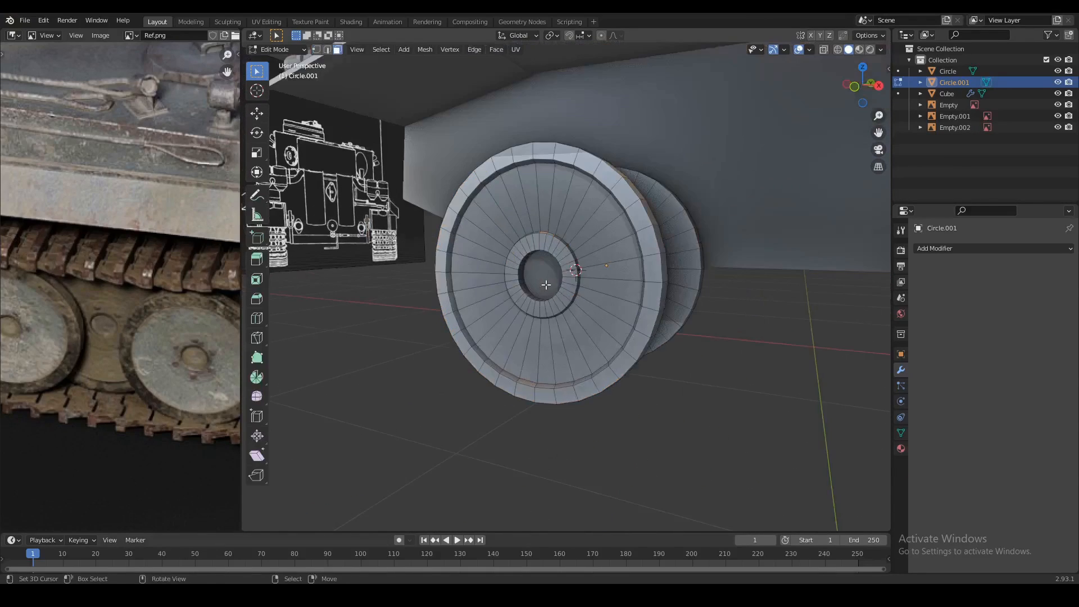
key(shift+s)
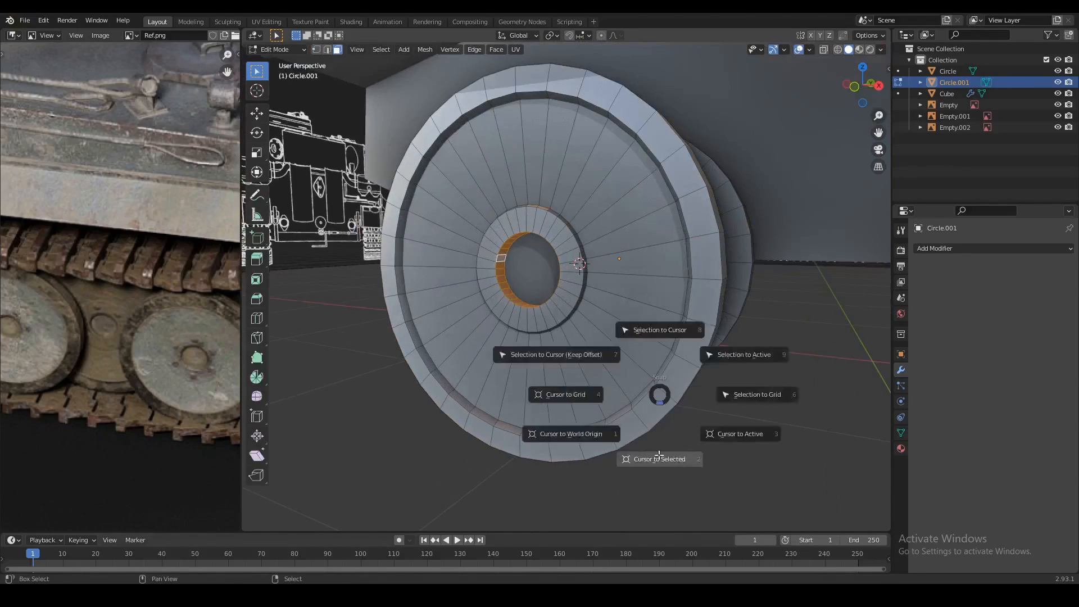
click(661, 450)
key(s)
click(649, 426)
key(Tab)
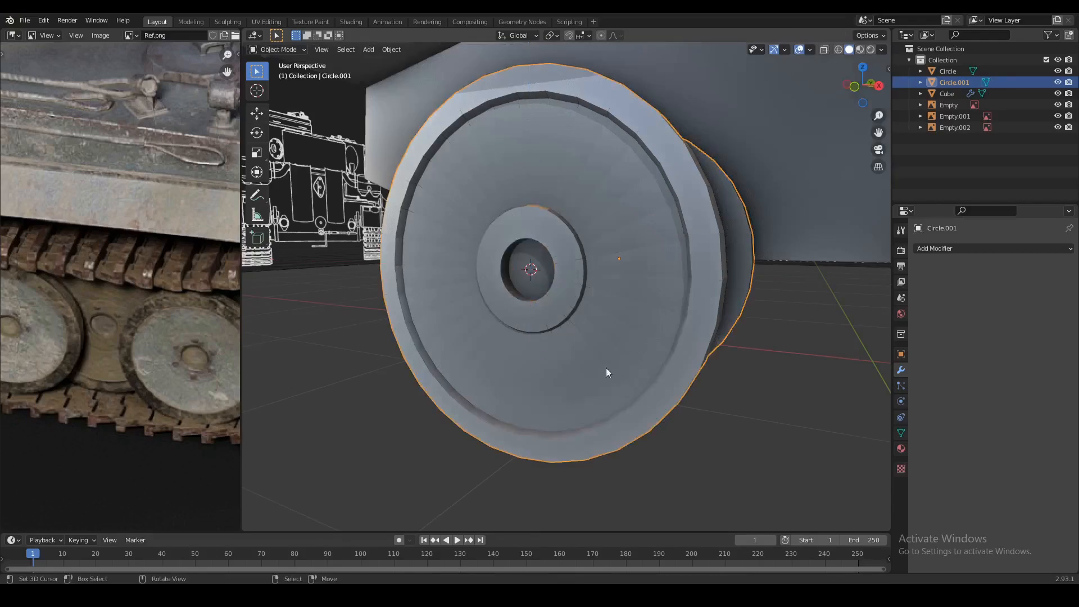
Duplicate the road wheel and move the copy about 1.2 m along X to the next large wheel in the side blueprint.
key(KP_1)
scroll(637, 366, down, 4)
scroll(618, 360, up, 2)
scroll(570, 337, down, 2)
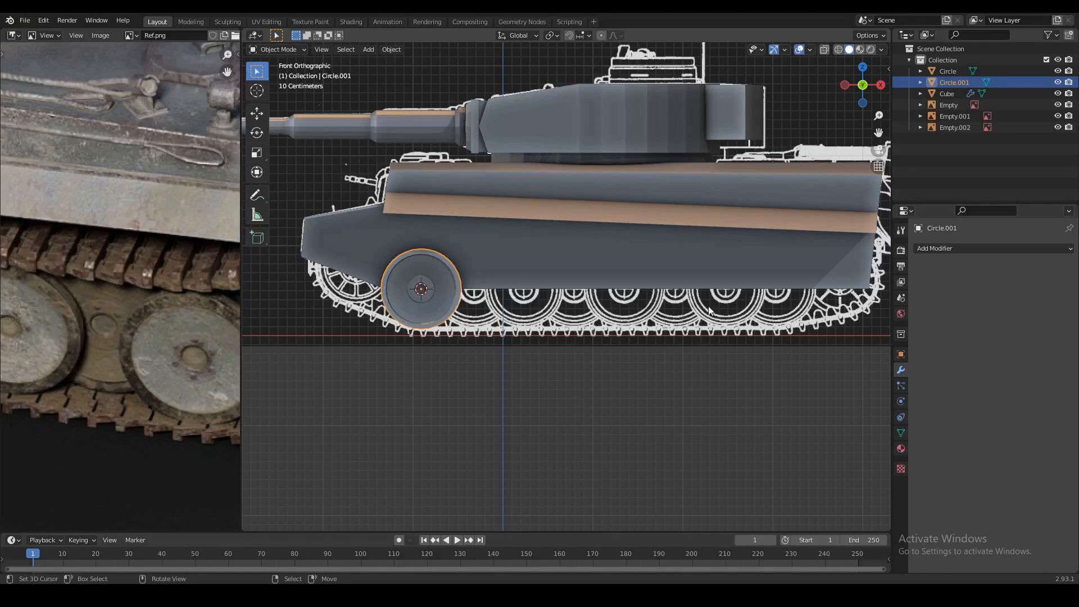
scroll(695, 311, up, 1)
key(shift+d)
key(Escape)
key(g)
key(x)
click(553, 329)
Check the duplicated wheel against the blueprint in wireframe and fine-tune its position along X.
key(shift+z)
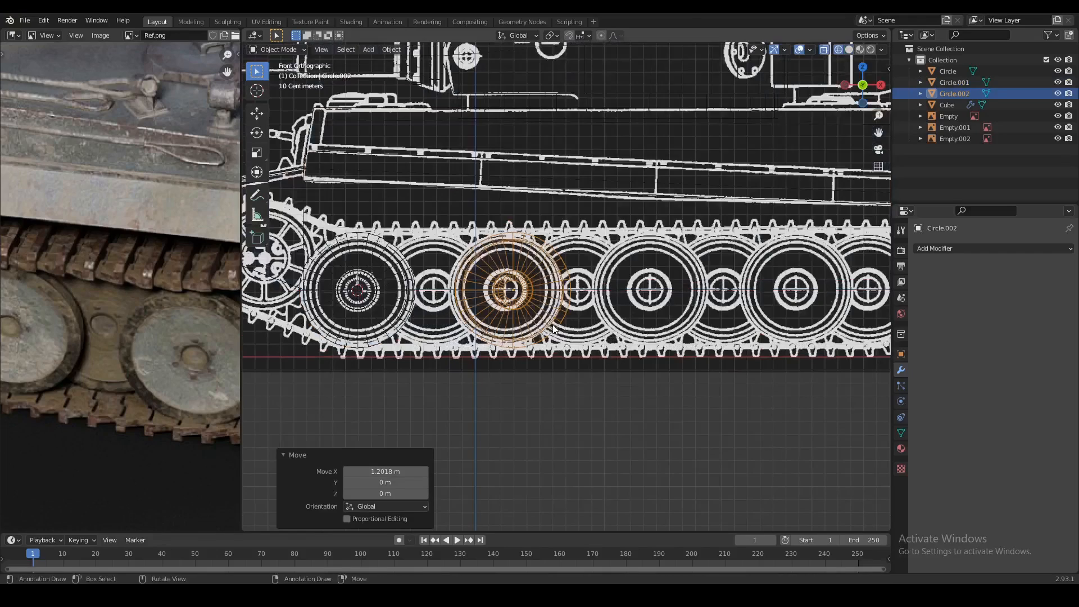
key(shift+z)
key(g)
key(x)
click(558, 326)
Duplicate both road wheels together and move the copies about 2.28 m along X to the next two large blueprint wheels.
shift+click(366, 309)
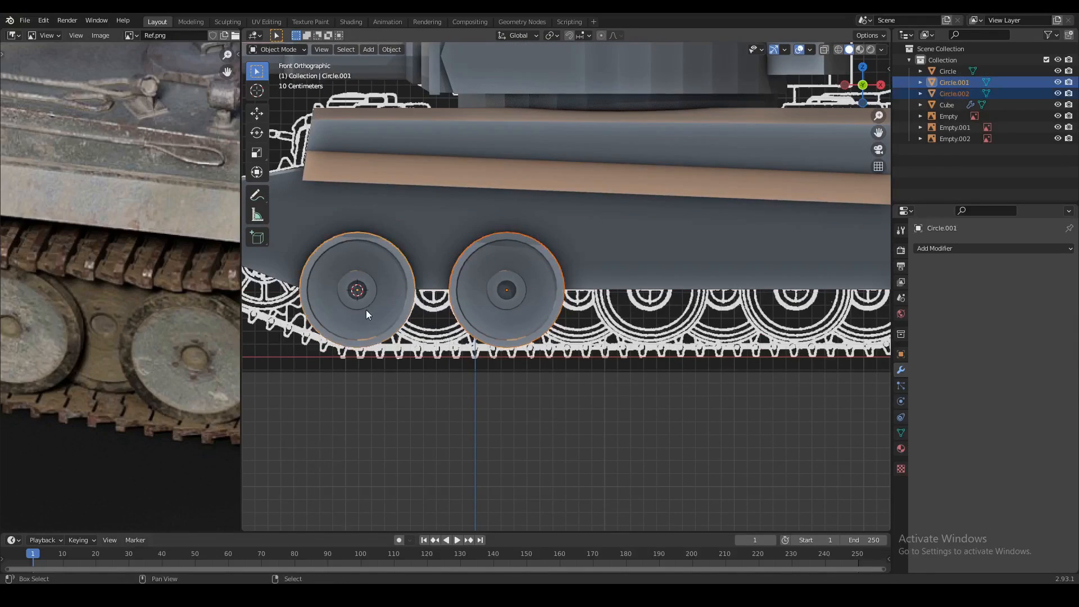
key(shift+d)
key(x)
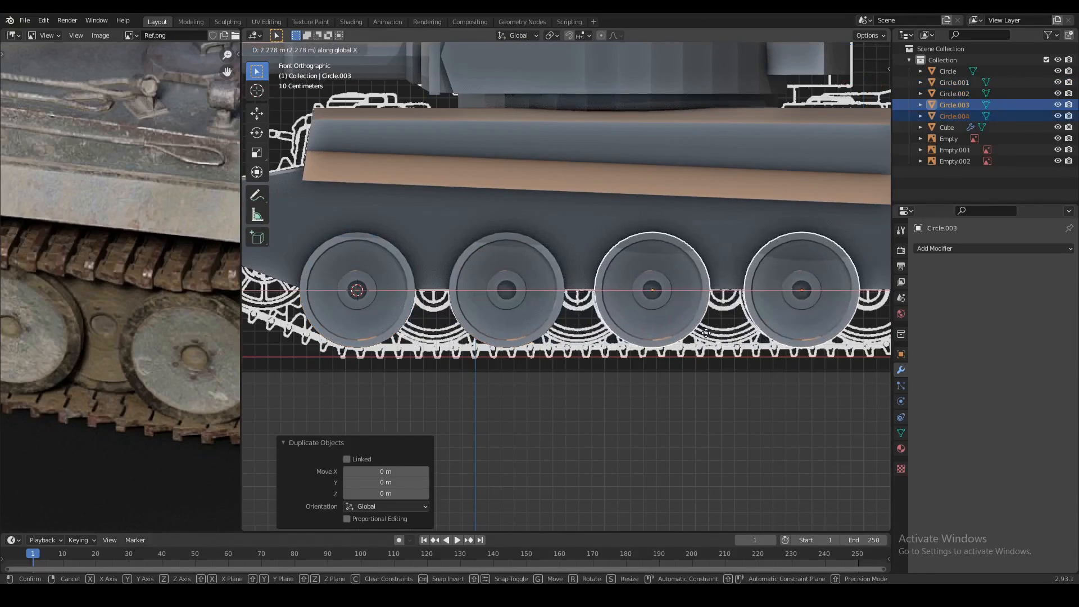
click(705, 333)
Select all four road wheels, duplicate them, and offset the copies about 0.068 m along Y.
middle_drag(543, 326, 596, 332)
shift+click(520, 308)
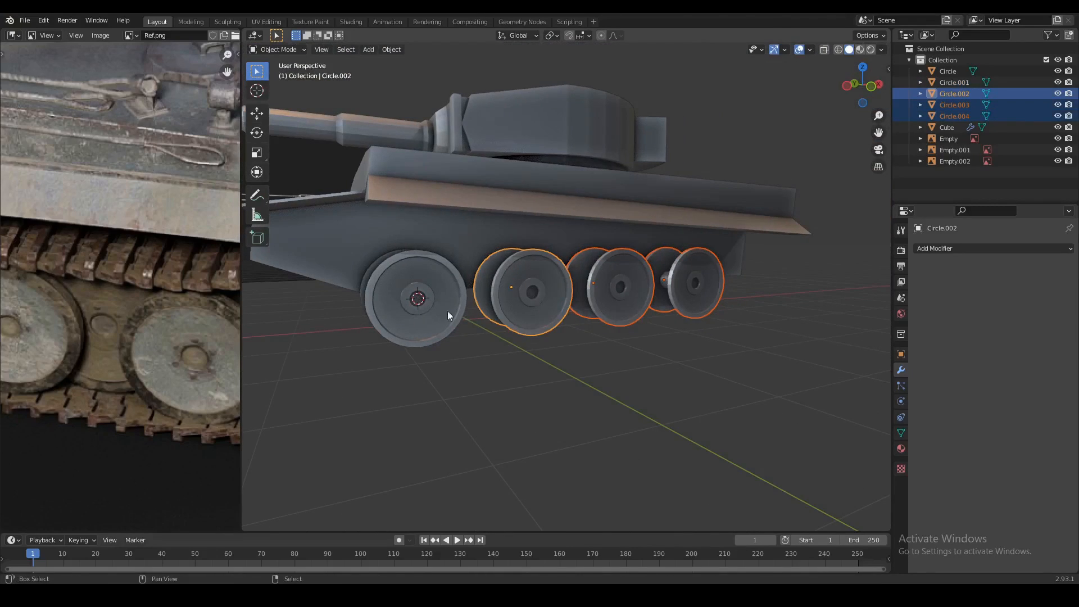
shift+click(441, 309)
middle_drag(441, 309, 494, 349)
key(shift+d)
right_click(571, 350)
middle_drag(571, 349, 615, 332)
key(g)
key(y)
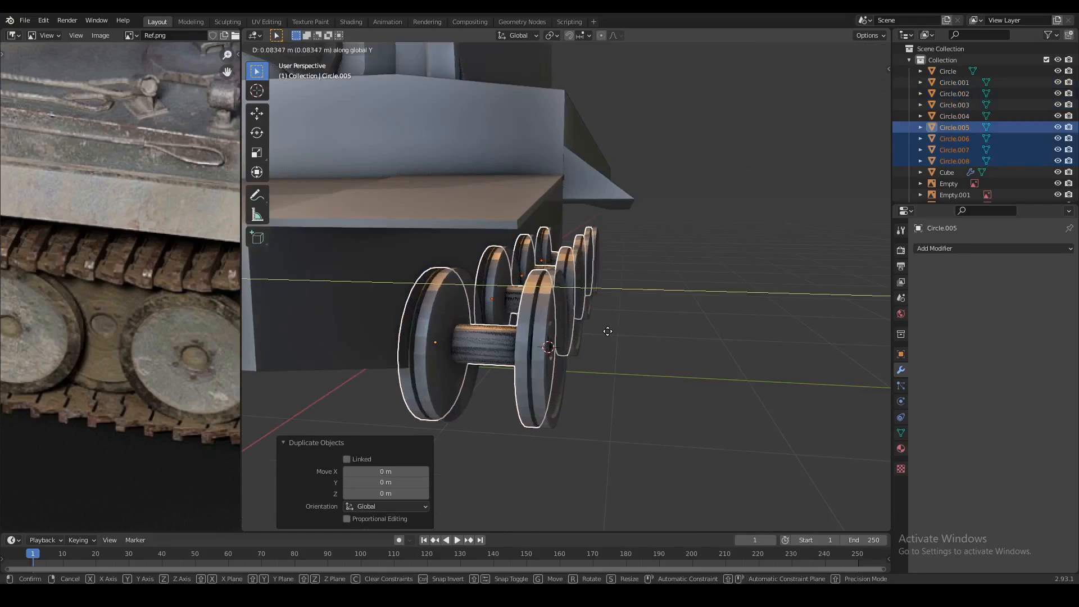
click(608, 331)
middle_drag(608, 332, 548, 343)
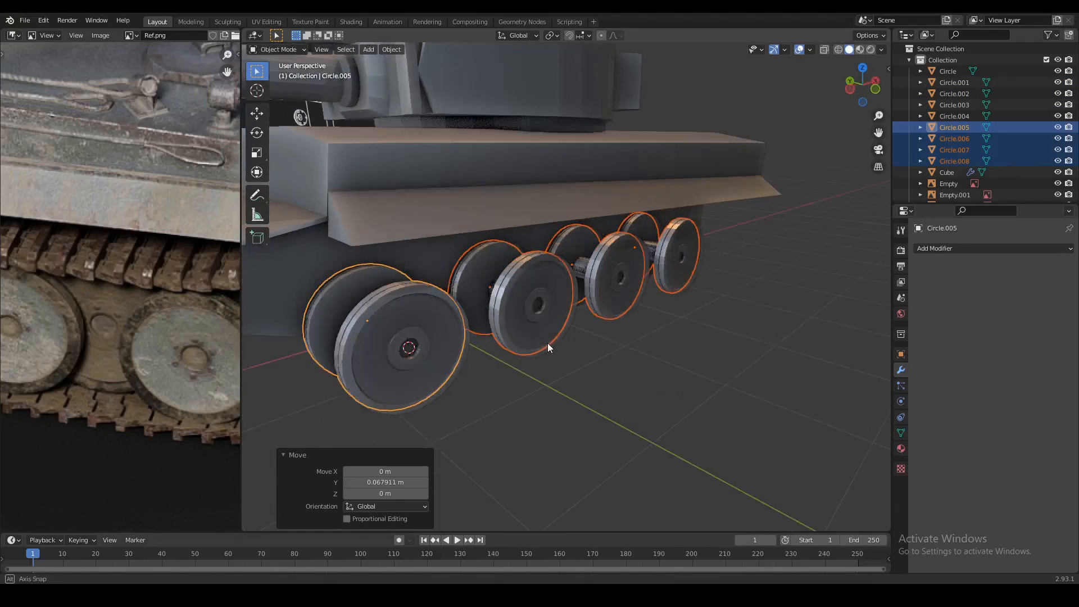
Move the four duplicated wheels about 0.52 m along X so they interleave with the original row.
key(g)
key(x)
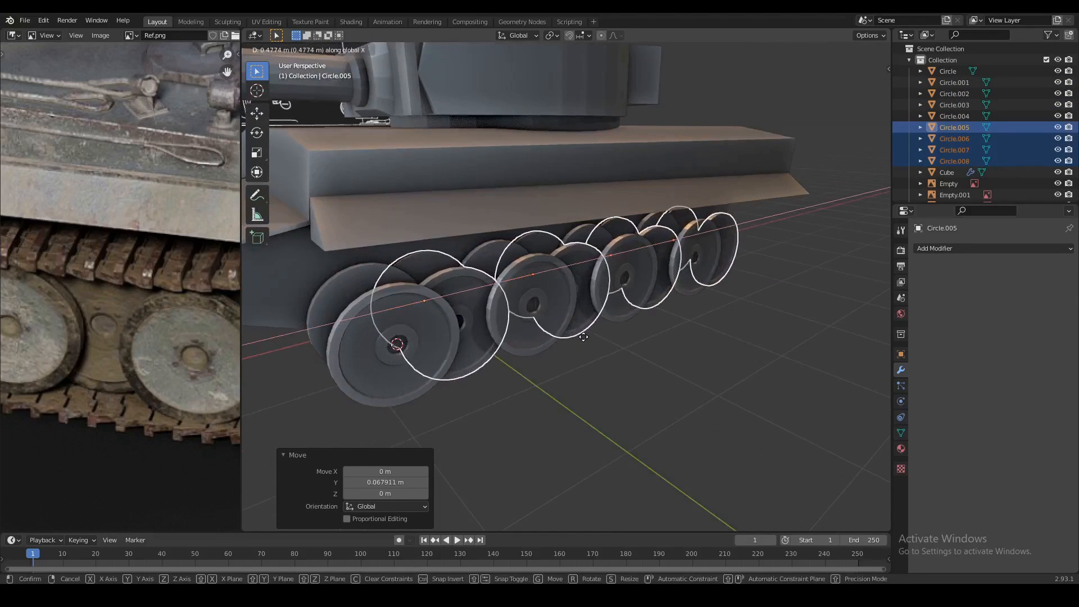
click(586, 336)
key(KP_1)
scroll(440, 302, up, 4)
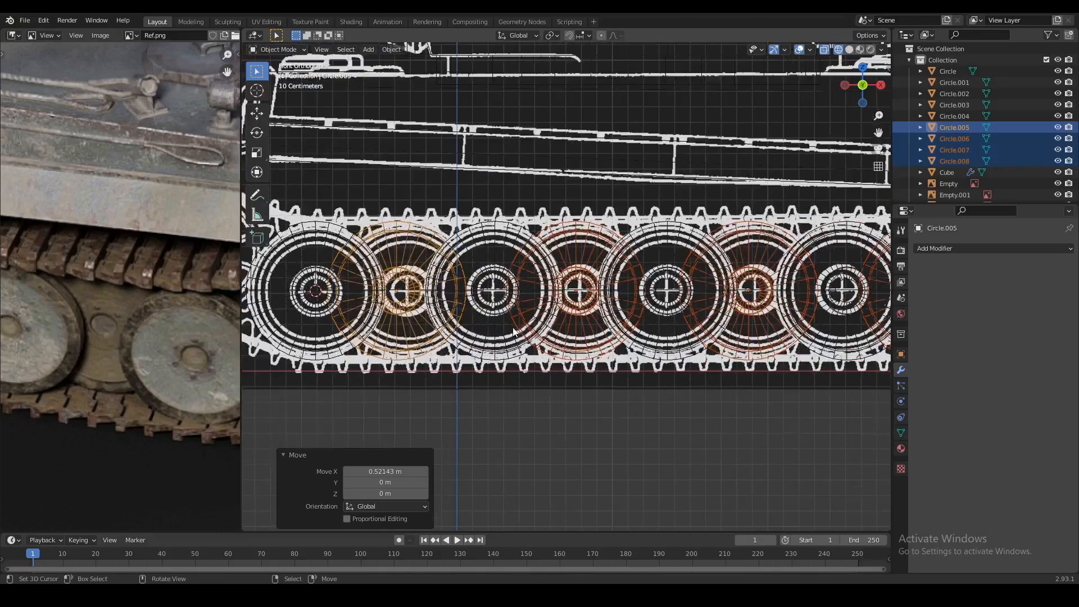
Fine-tune the interleaved wheels along X to match the overlapping wheels in the side blueprint.
key(g)
key(x)
click(454, 303)
key(shift+z)
mouse_move(470, 304)
shift+middle_down()
mouse_move(557, 305)
mouse_move(497, 332)
mouse_move(594, 256)
mouse_move(619, 279)
mouse_move(423, 270)
mouse_move(494, 282)
mouse_move(475, 249)
mouse_move(467, 255)
mouse_move(537, 167)
mouse_move(550, 191)
mouse_move(648, 160)
shift+middle_up()
key(g)
key(x)
click(484, 299)
Add the four original wheels to the selection and move all eight road wheels together along Y.
scroll(485, 284, down, 3)
scroll(593, 256, up, 5)
scroll(549, 190, down, 4)
scroll(648, 160, down, 3)
middle_drag(597, 197, 662, 210)
shift+click(662, 210)
shift+click(714, 202)
shift+click(763, 194)
shift+click(797, 186)
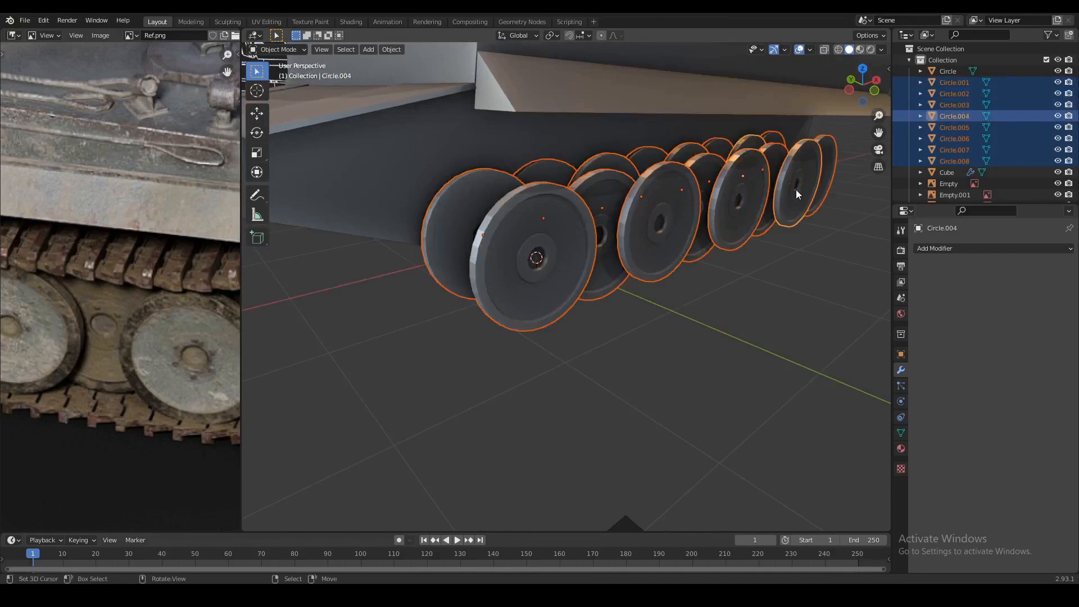
scroll(797, 187, down, 3)
key(g)
key(y)
click(638, 234)
Nudge the whole set of eight road wheels by about -0.02 m along Y beside the hull.
middle_drag(638, 235, 492, 270)
key(g)
key(y)
click(680, 234)
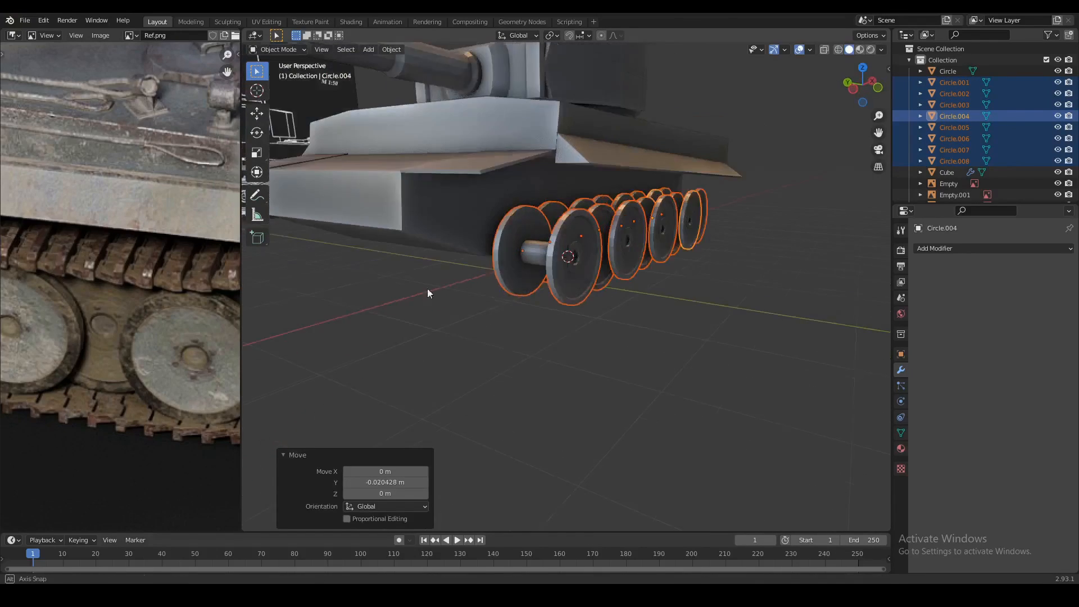
Place the 3D cursor beside the front of the lower hull, ahead of the first road wheel.
scroll(492, 271, up, 2)
scroll(176, 309, down, 3)
scroll(167, 312, up, 1)
middle_drag(399, 273, 388, 275)
scroll(112, 287, down, 2)
scroll(96, 289, up, 5)
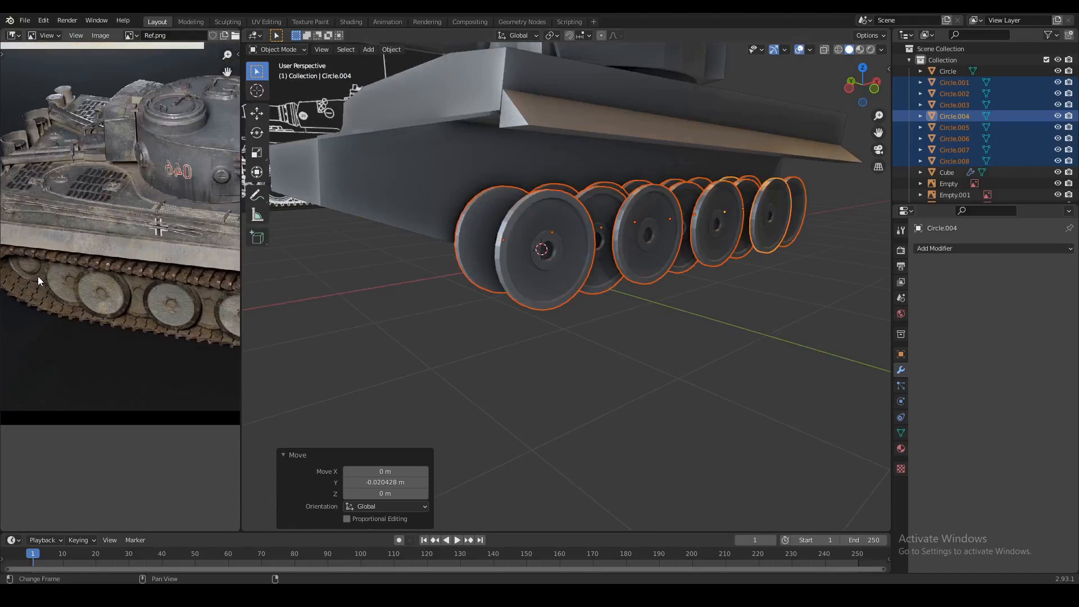
scroll(352, 225, down, 2)
click(423, 238)
key(Tab)
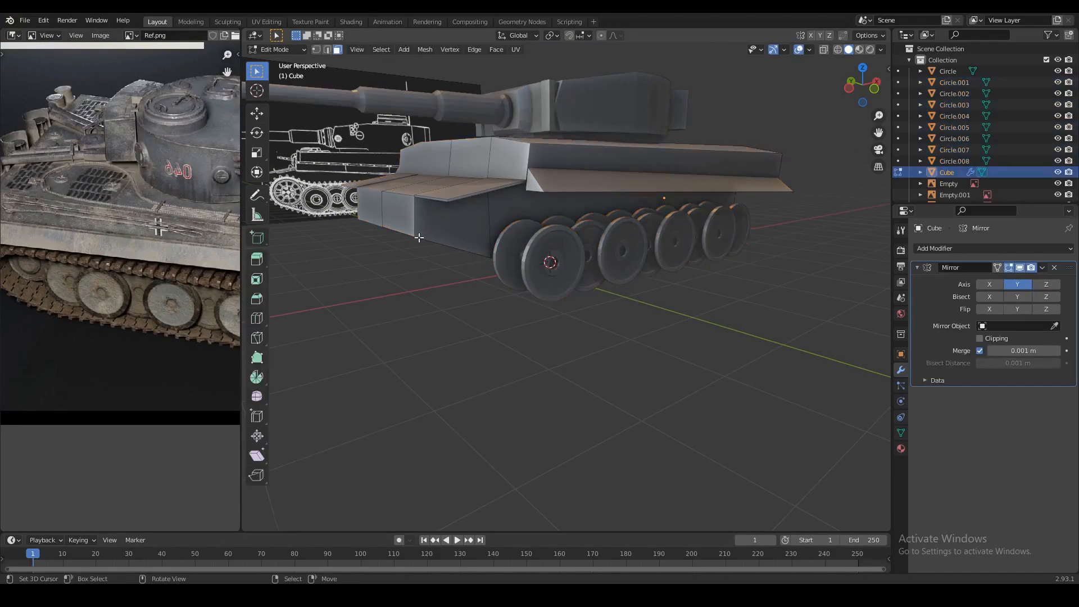
shift+right_click(441, 240)
Add a 32-vertex mesh circle at the 3D cursor and rotate its geometry 90° about the X axis.
key(Tab)
key(shift+a)
middle_drag(474, 327, 524, 326)
mouse_move(450, 320)
click(494, 347)
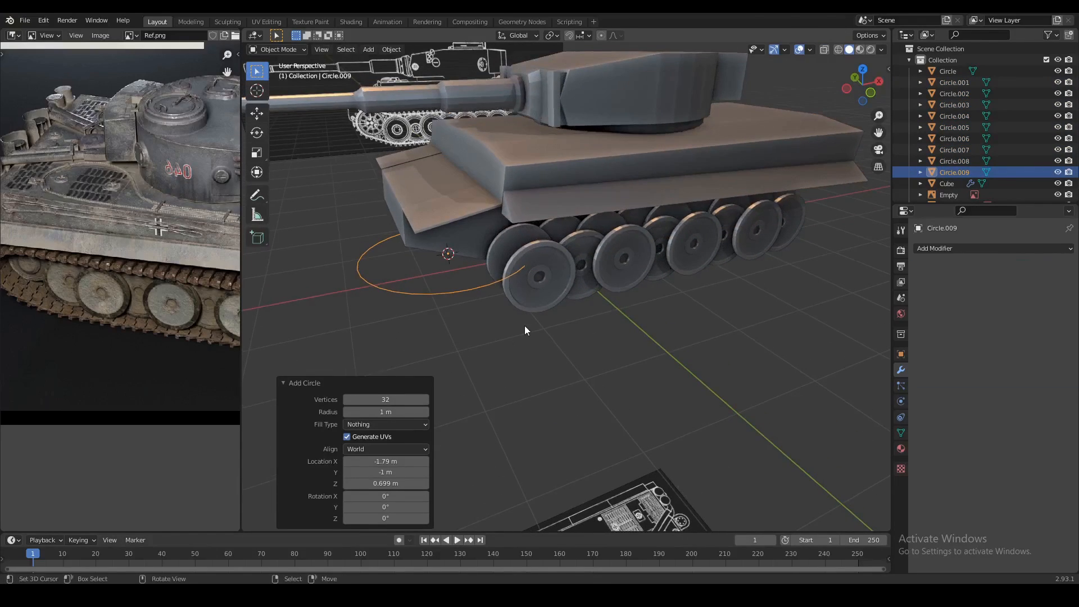
key(Tab)
text(r)
text(90)
key(Return)
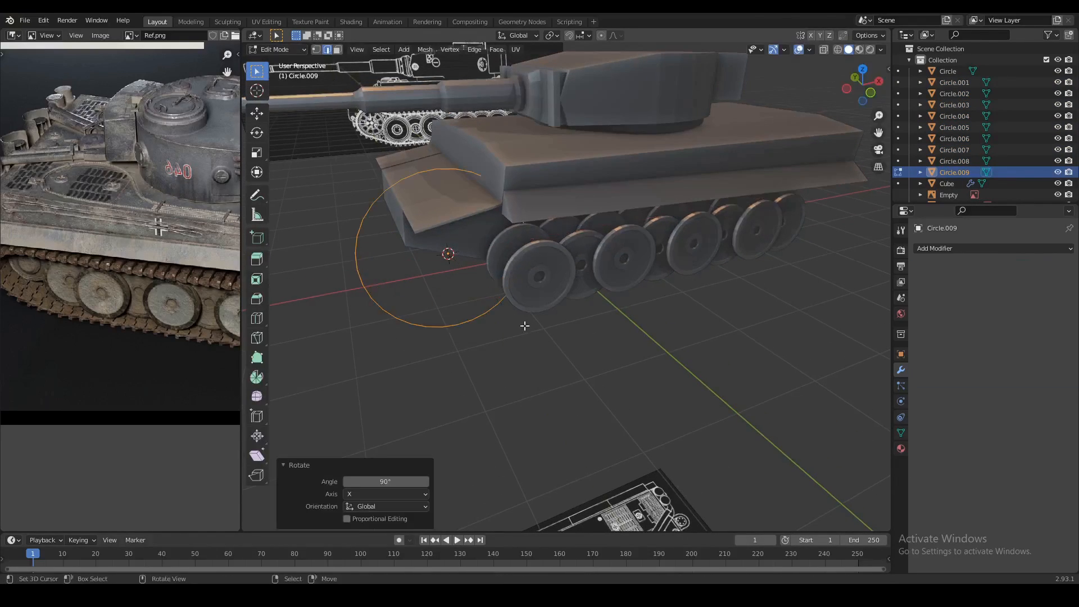
In front view, scale the circle to about 0.40 and refine its size to match the blueprint's front sprocket.
key(KP_1)
key(shift+z)
key(s)
click(482, 266)
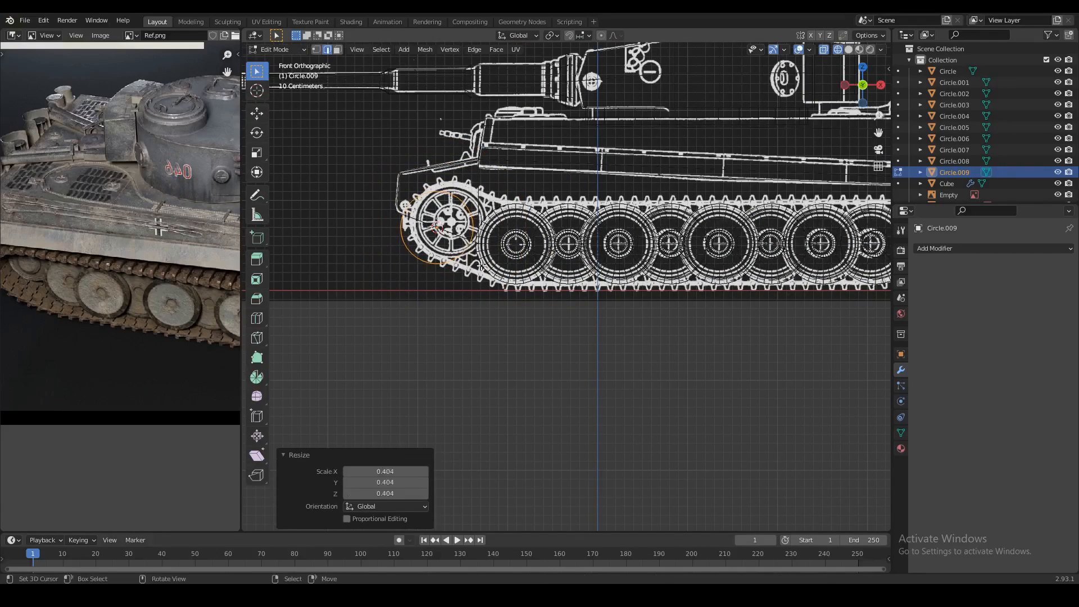
key(2)
key(s)
click(490, 283)
Move the circle over the front sprocket in the side blueprint, ahead of the first road wheel.
key(Tab)
key(shift+z)
shift+middle_drag(491, 286, 553, 338)
scroll(553, 339, up, 2)
key(g)
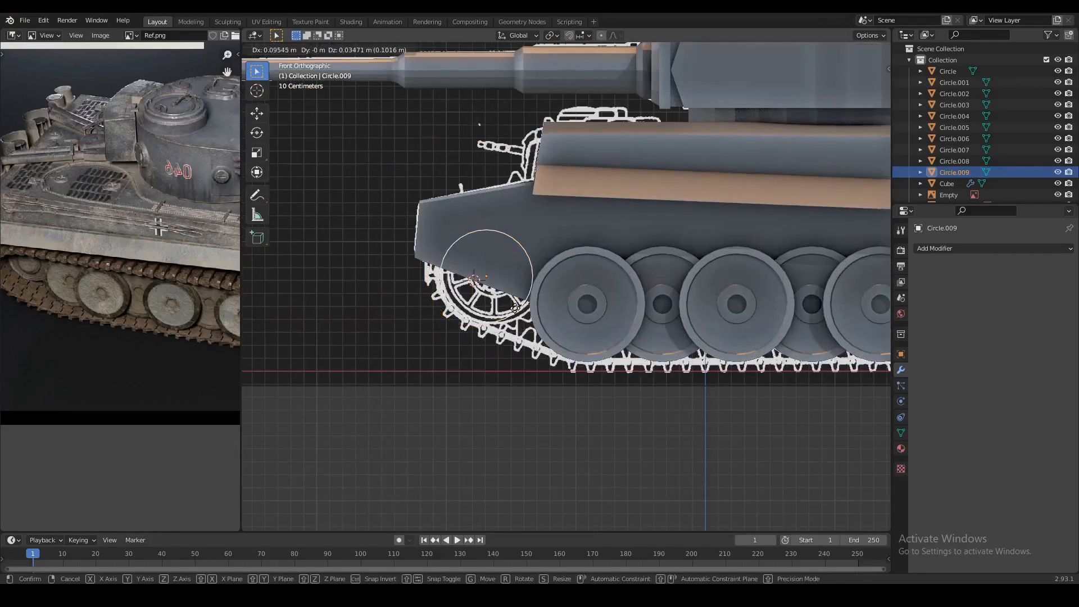
click(520, 305)
Fill the sprocket circle with a single face.
key(Tab)
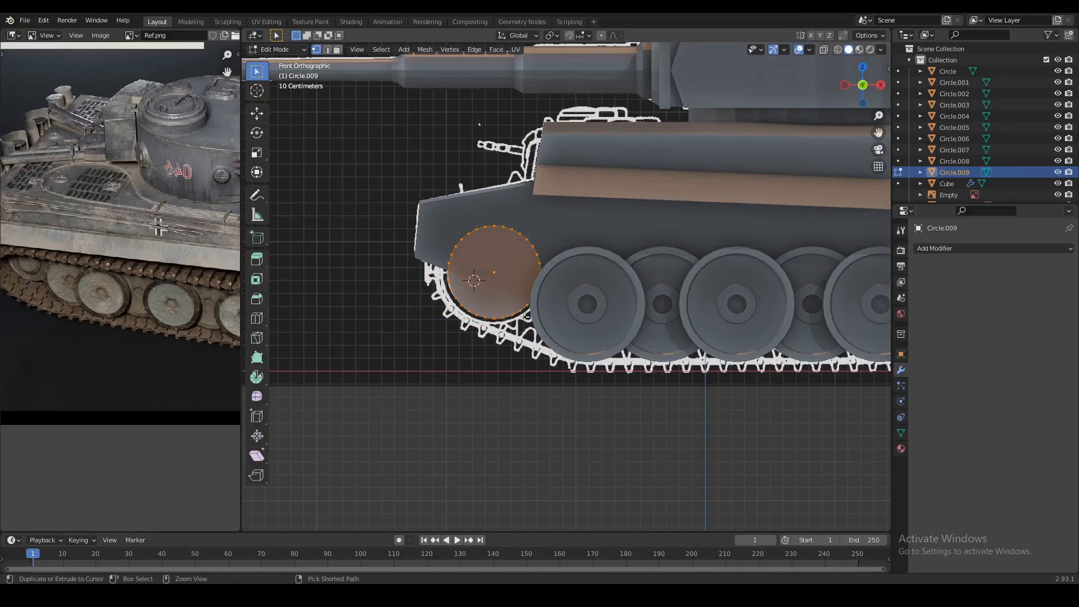
key(ctrl+z)
scroll(534, 344, up, 2)
mouse_move(496, 320)
shift+middle_down()
mouse_move(576, 358)
mouse_move(551, 342)
shift+middle_up()
key(shift+z)
key(shift+z)
key(f)
key(Tab)
Move the disc outward along the global Y axis to line up with the outer road wheels.
scroll(559, 354, down, 2)
key(g)
key(y)
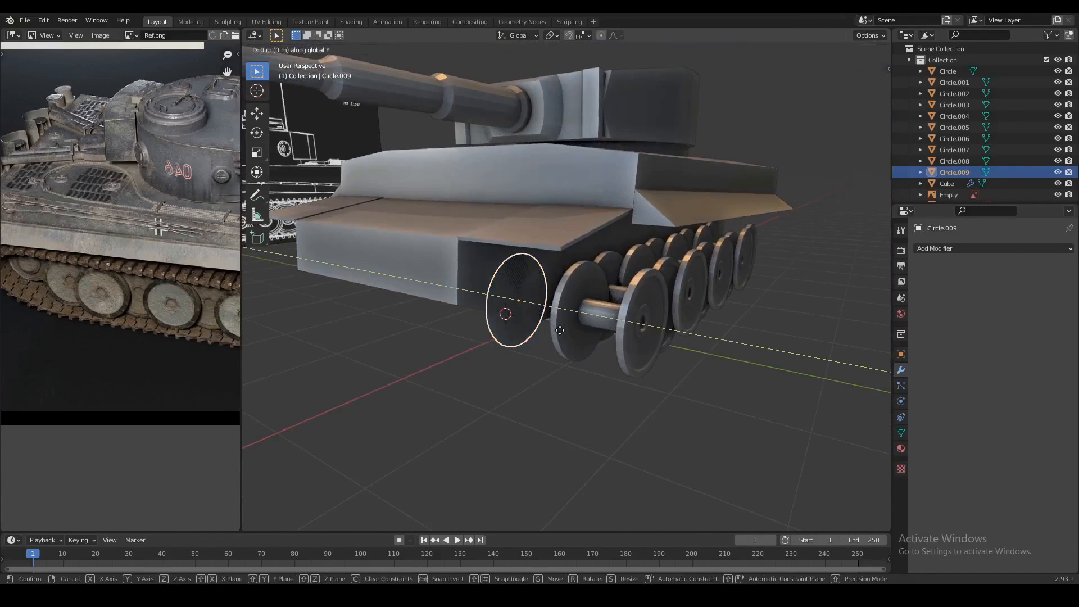
click(646, 367)
Extrude the disc about 0.72 m towards the hull into a cylinder and recalculate all its normals.
key(Tab)
middle_drag(645, 366, 613, 355)
scroll(612, 354, up, 1)
key(3)
key(e)
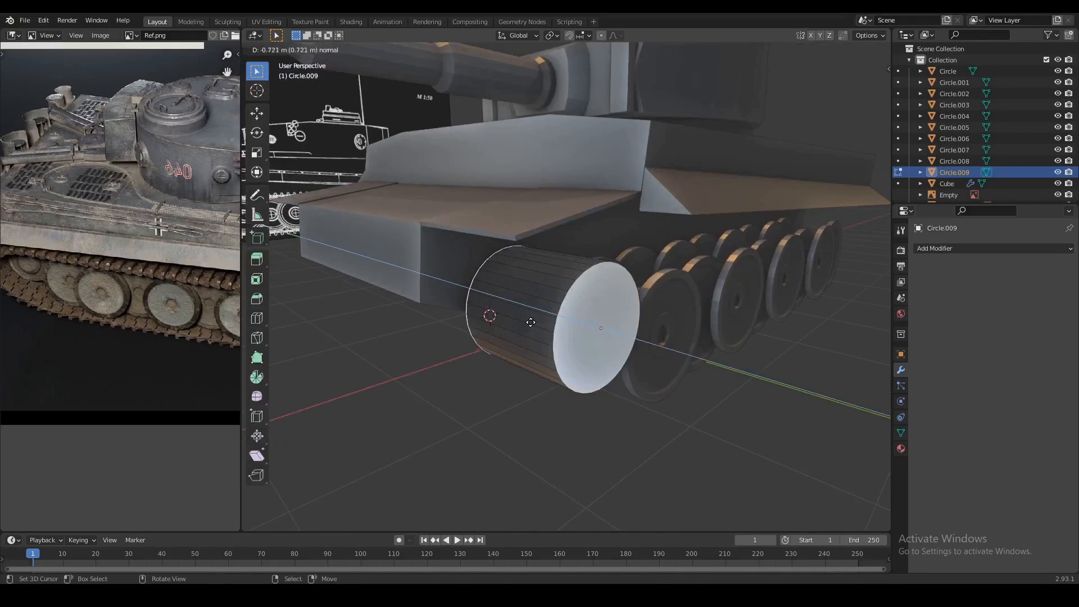
click(532, 322)
key(a)
key(shift+n)
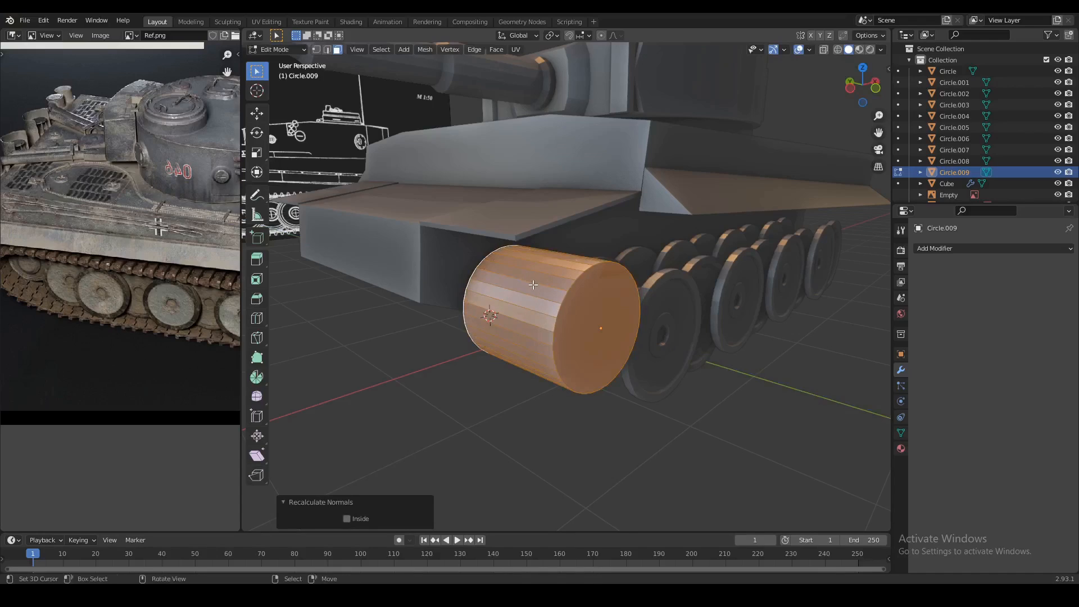
Add two loop cuts around the cylinder and spread them along Y towards its ends.
key(ctrl+r)
scroll(533, 285, up, 1)
click(534, 286)
right_click(535, 286)
key(s)
key(y)
right_click(610, 366)
key(y)
click(680, 406)
Extrude the cylinder's middle face band in place and snap the 3D cursor to the selection.
key(3)
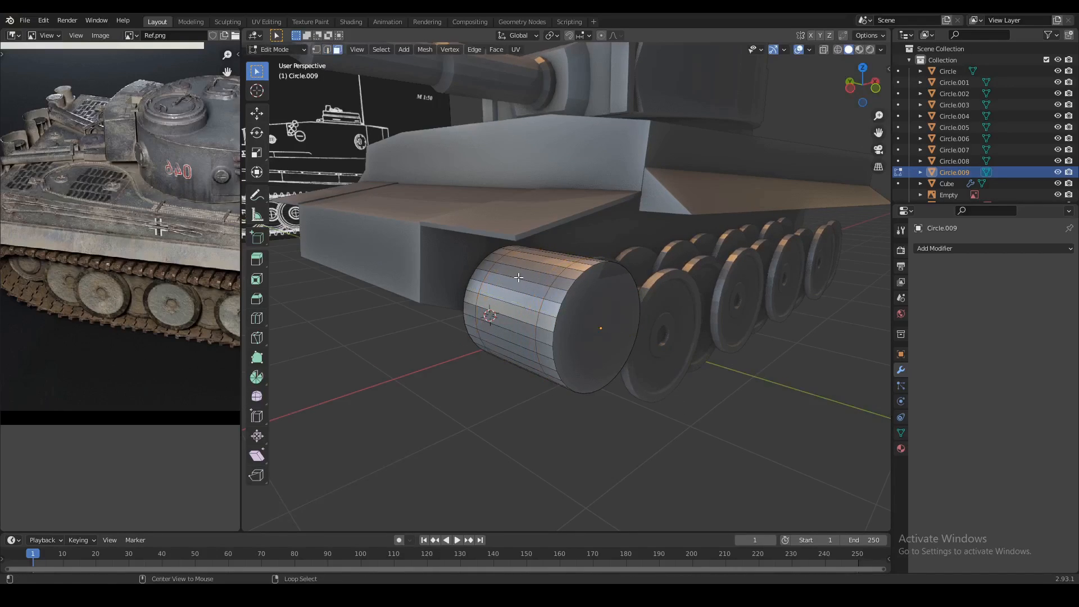
key(e)
right_click(638, 376)
key(s)
key(shift+x)
right_click(629, 373)
key(shift+s)
click(672, 471)
Shrink the middle band in X and Z into an axle, and stretch it along Y to thin the end discs.
key(s)
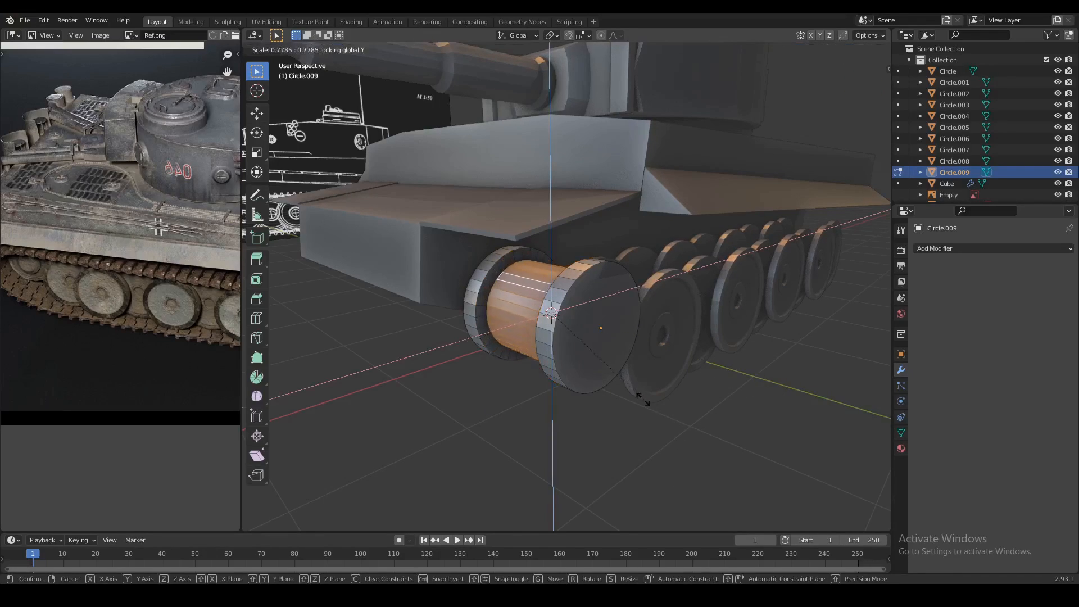
click(574, 363)
right_click(600, 363)
middle_drag(599, 362, 675, 338)
middle_drag(535, 340, 665, 368)
key(s)
key(y)
click(682, 381)
Add a centred loop cut around the middle of the axle.
scroll(666, 338, up, 2)
alt+click(654, 266)
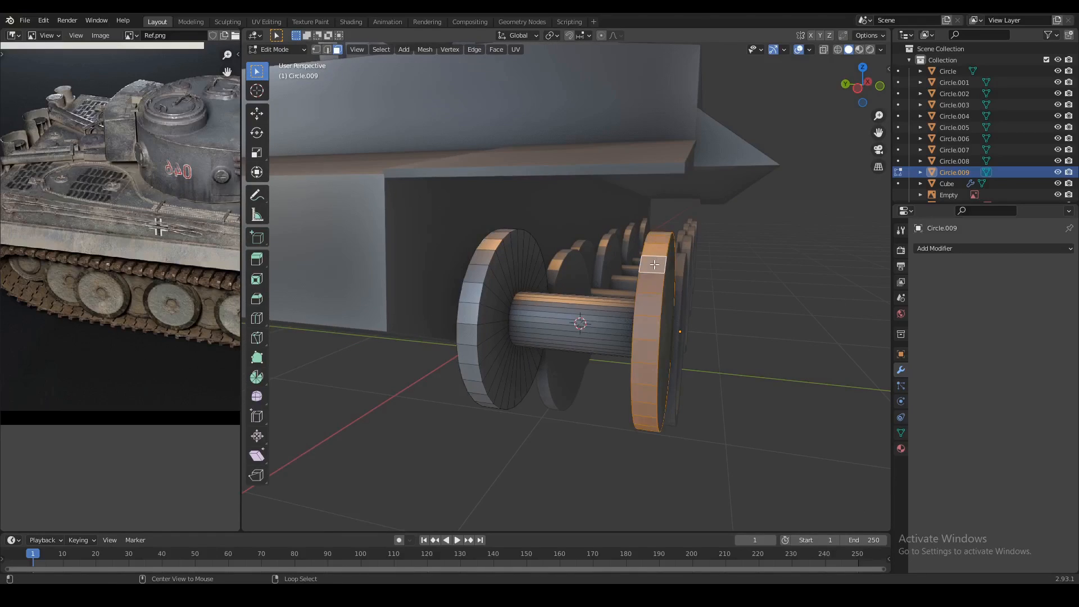
key(ctrl+r)
click(585, 314)
right_click(585, 315)
middle_drag(579, 314, 599, 315)
Delete the vertices of the inner disc and its half of the axle.
key(shift+z)
key(1)
drag(477, 206, 594, 447)
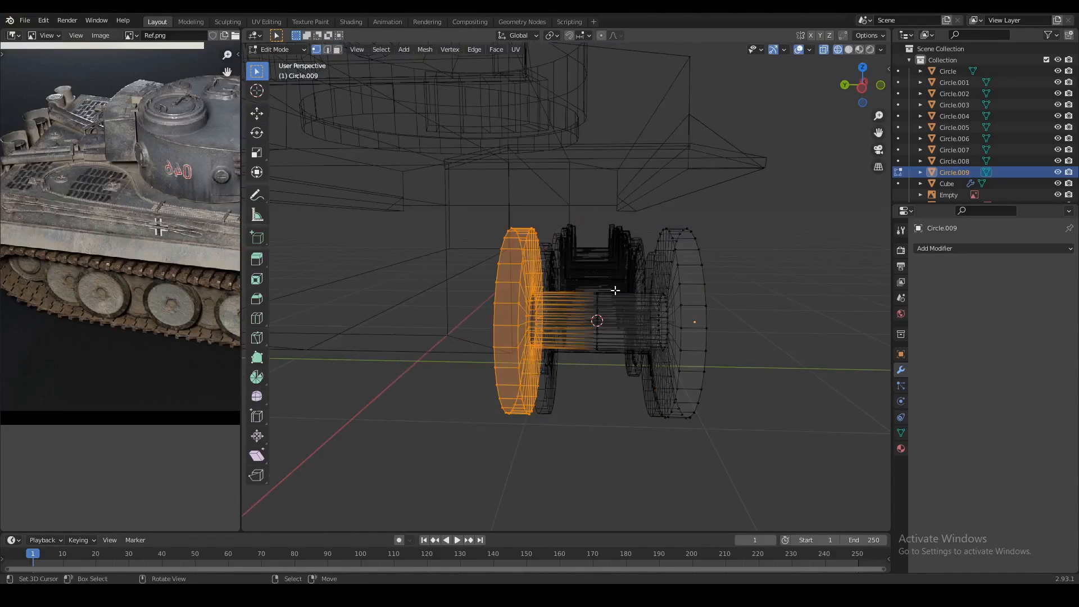
key(shift+z)
key(x)
click(620, 292)
Add a Mirror modifier to the remaining sprocket half and try mirroring it across Y.
mouse_move(676, 282)
middle_down()
mouse_move(609, 282)
mouse_move(619, 289)
middle_up()
click(956, 248)
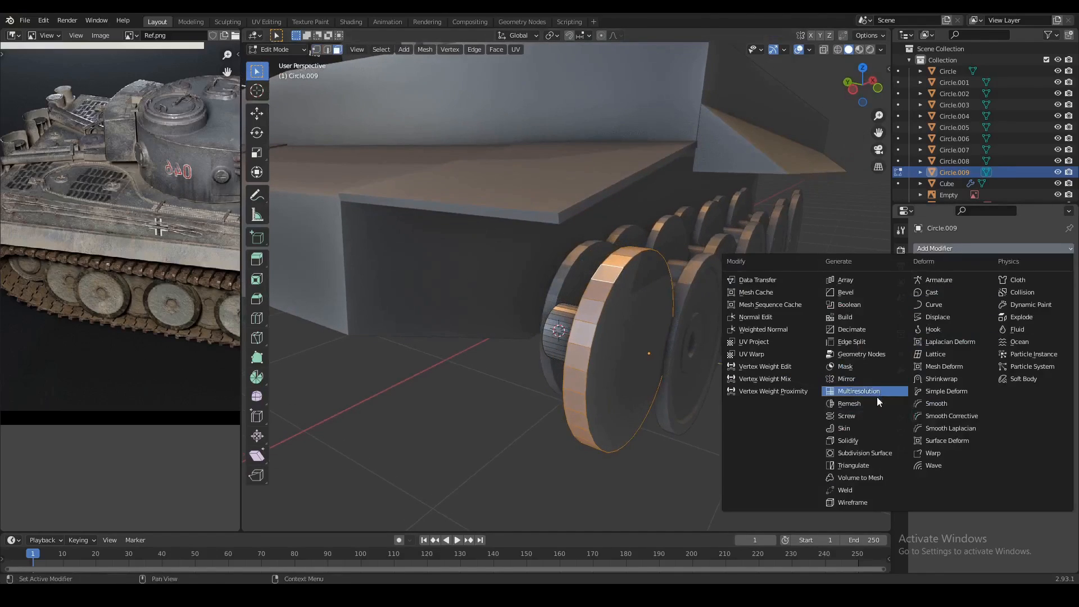
click(850, 375)
middle_drag(798, 354, 771, 337)
click(1011, 283)
click(987, 285)
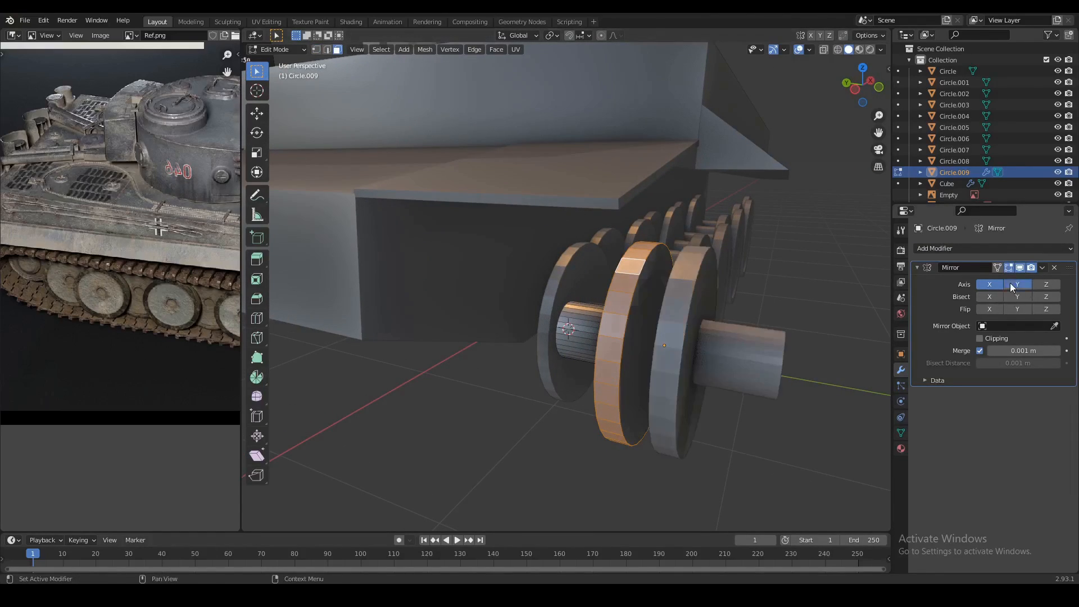
click(1011, 286)
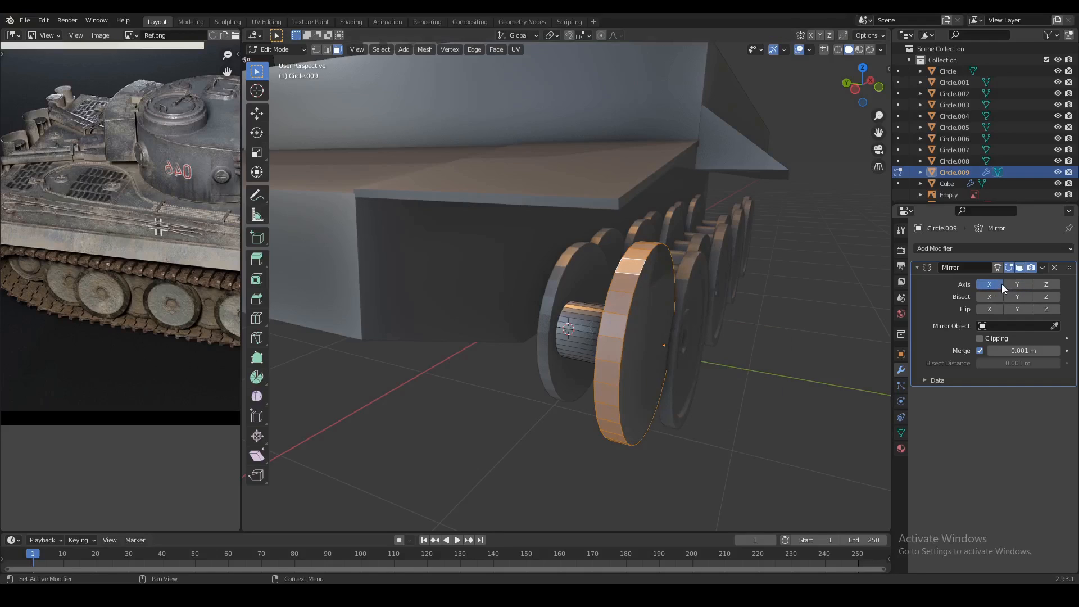
Set the sprocket's origin to the 3D cursor and enable the Mirror modifier's Y axis.
middle_drag(647, 315, 613, 326)
key(1)
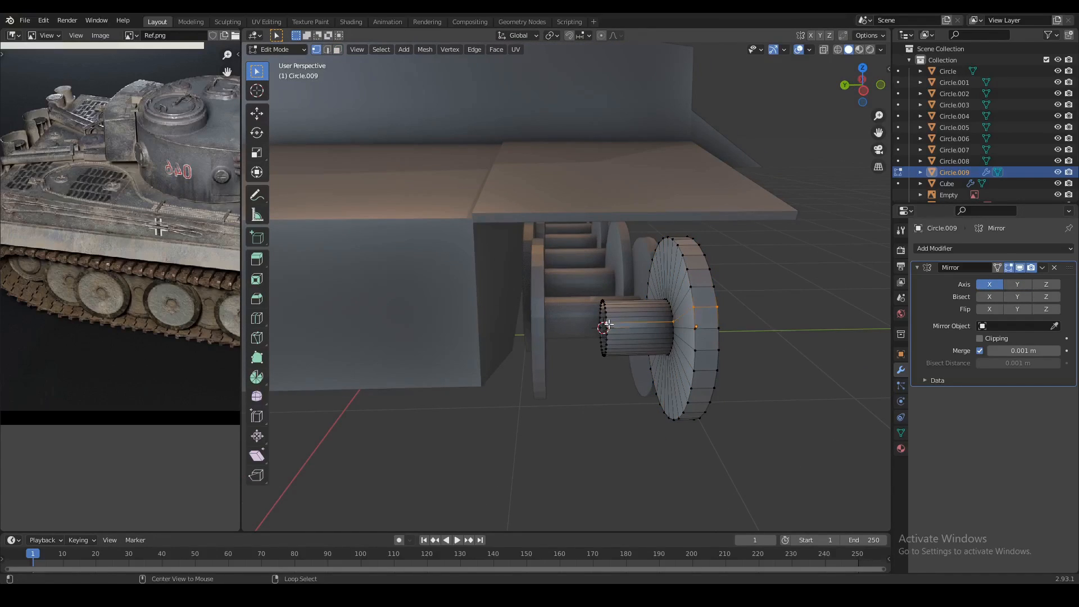
key(ctrl+Tab)
click(613, 405)
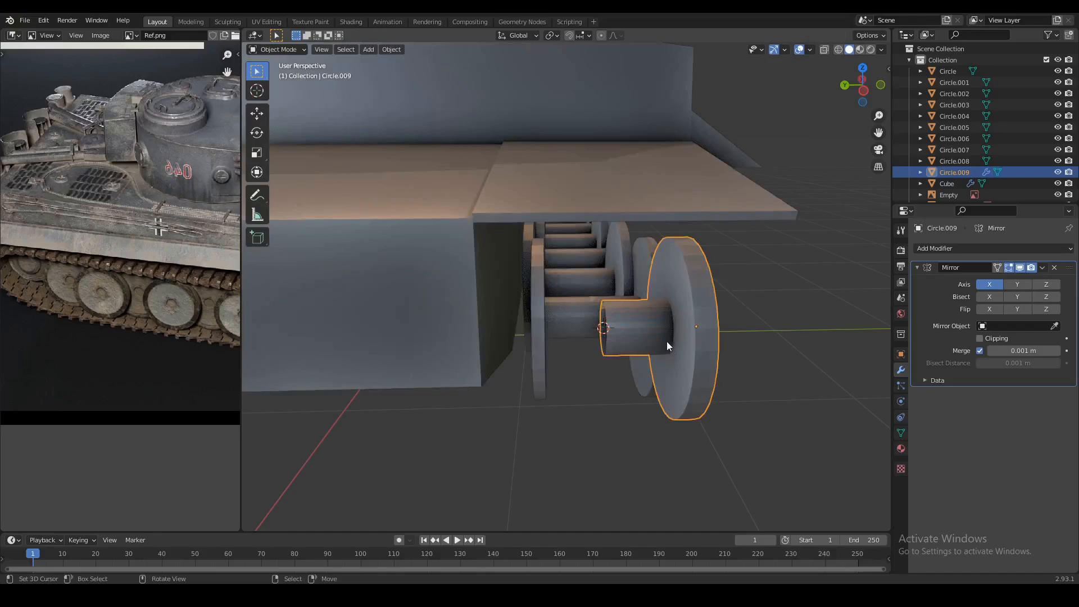
right_click(724, 330)
click(754, 328)
click(1016, 284)
middle_drag(731, 337, 429, 212)
Select alternate faces of the outer disc's rim with Checker Deselect and set the pivot point to Individual Origins.
key(Tab)
alt+click(612, 277)
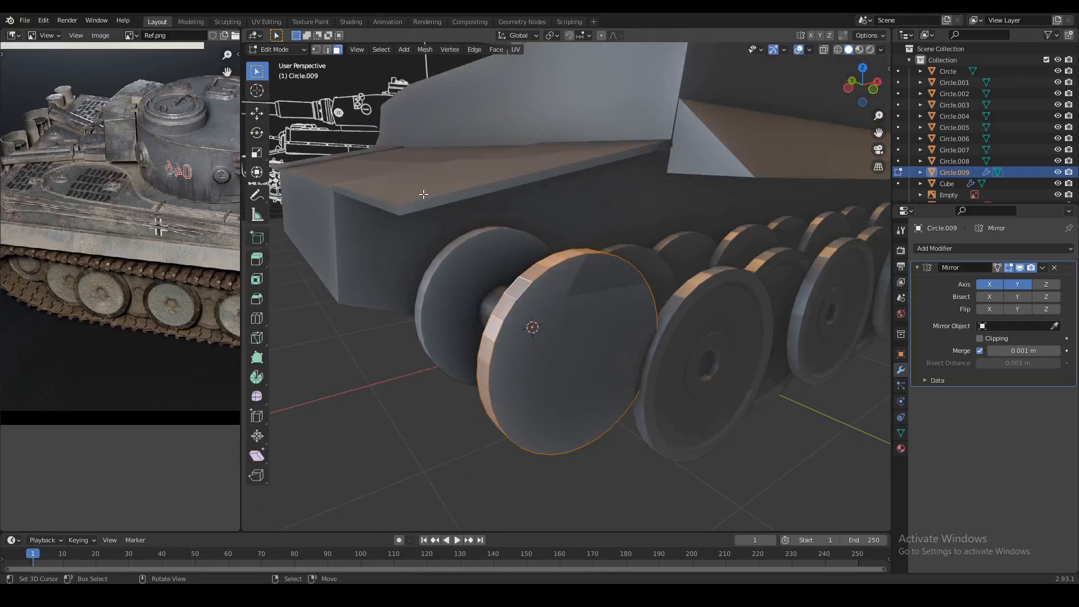
click(387, 52)
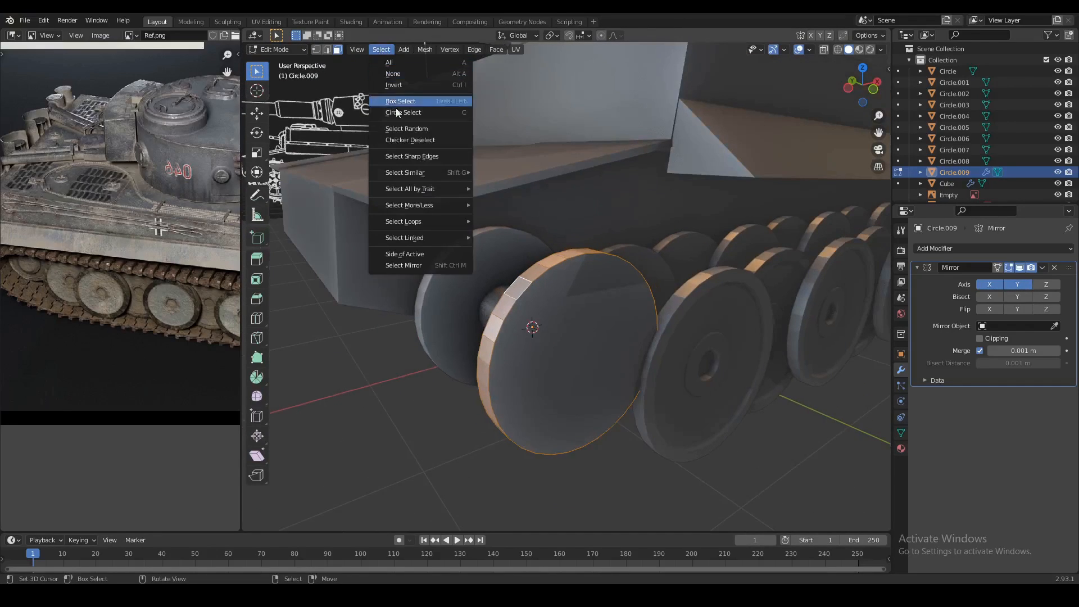
click(401, 143)
middle_drag(568, 256, 487, 313)
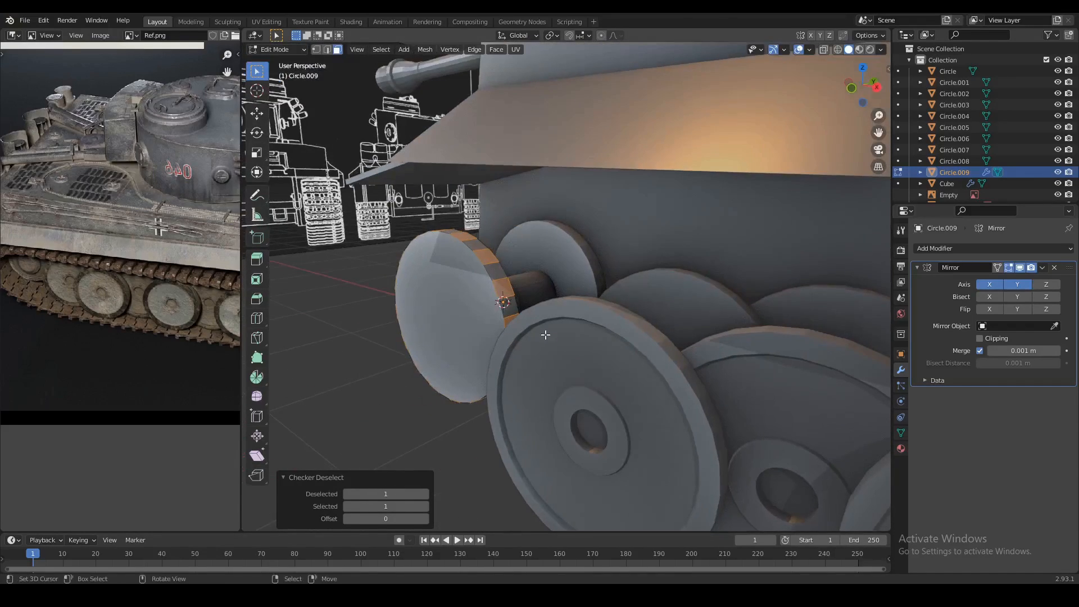
middle_drag(545, 335, 528, 315)
click(552, 35)
click(566, 73)
middle_drag(553, 183, 639, 225)
With mirroring limited to the Y axis, extrude the alternate rim faces outward about 0.059 m as sprocket teeth.
key(e)
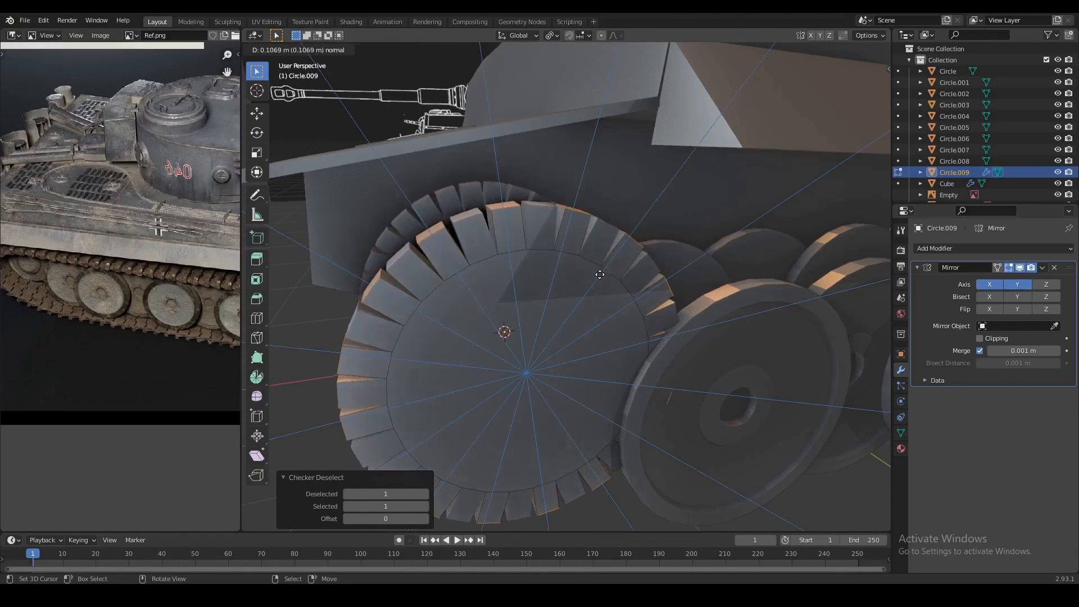
key(Escape)
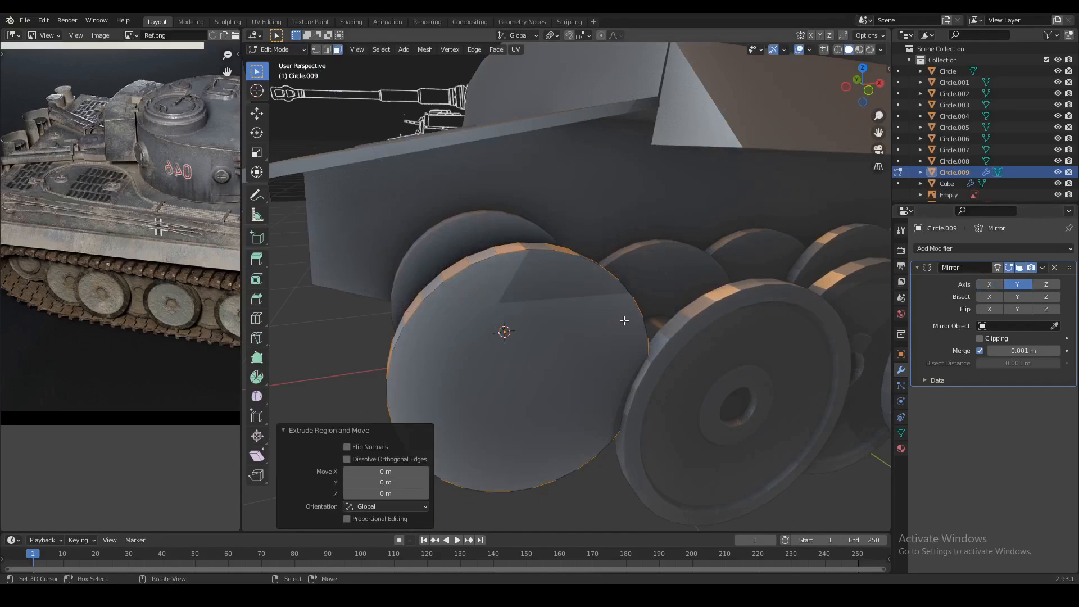
key(e)
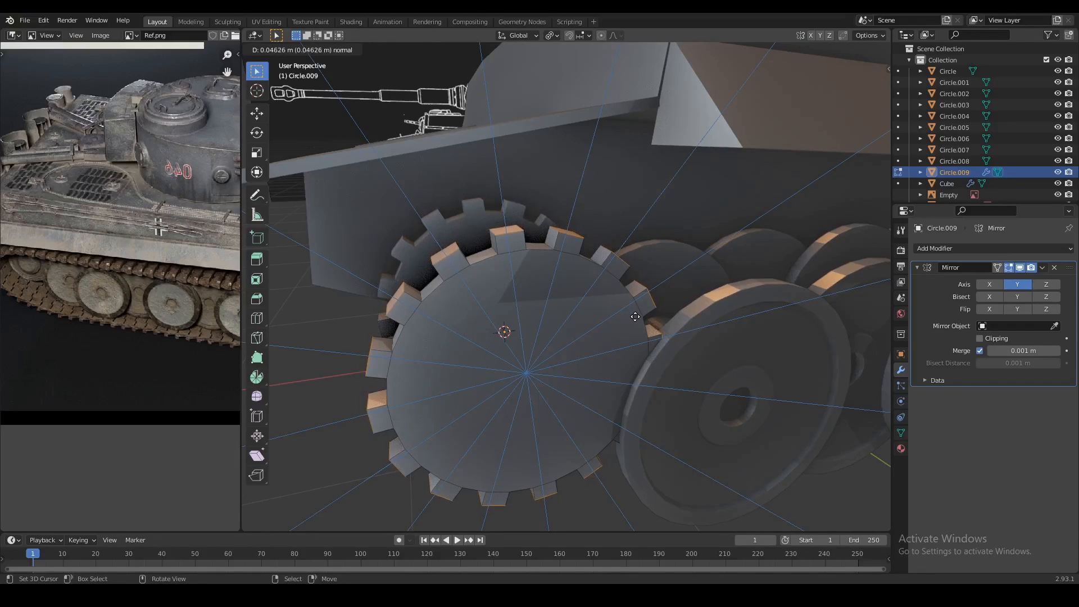
click(630, 317)
Taper the teeth by scaling their tips to about 0.66 in X and Z and narrowing them along Y.
key(shift+x)
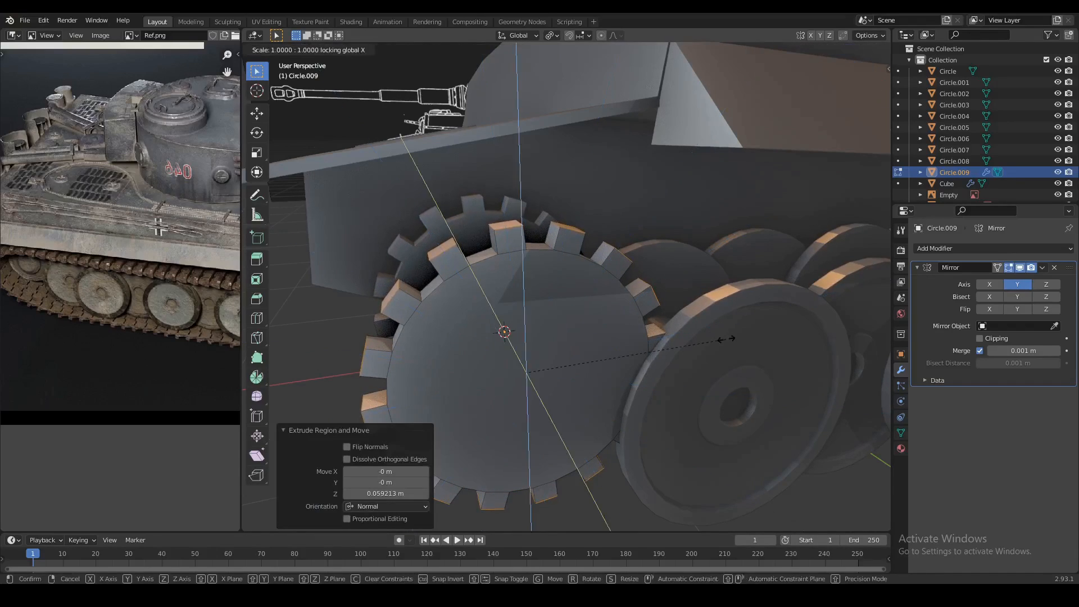
click(652, 325)
key(s)
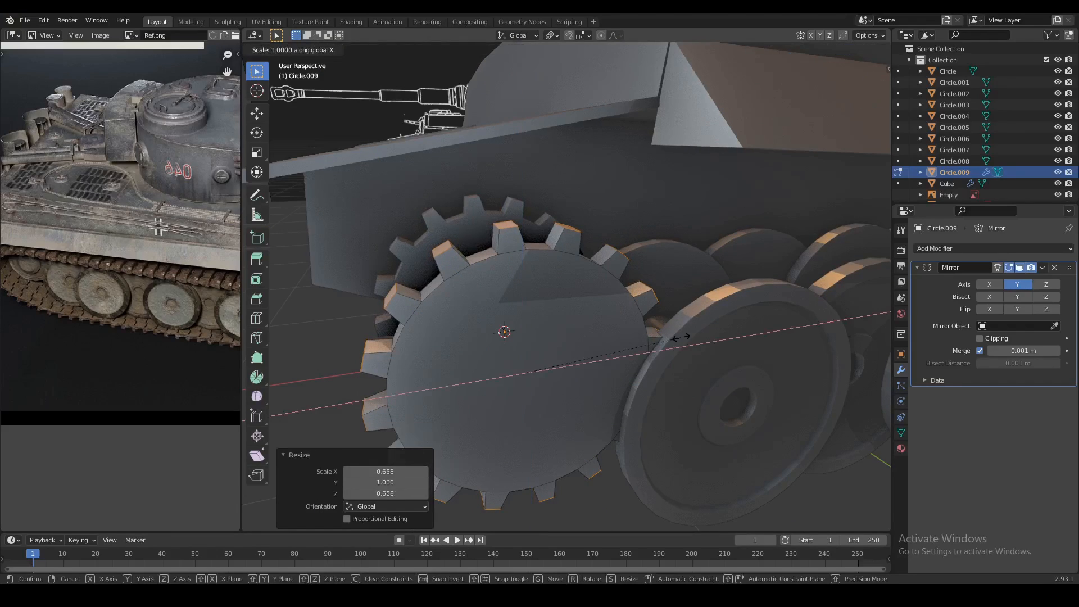
key(y)
click(612, 322)
Thicken the axle by scaling its face loop up in X and Z only.
key(Tab)
mouse_move(613, 323)
middle_down()
mouse_move(680, 303)
mouse_move(596, 326)
middle_up()
scroll(677, 303, down, 1)
key(Tab)
right_click(644, 305)
alt+right_click(590, 330)
key(s)
key(shift+x)
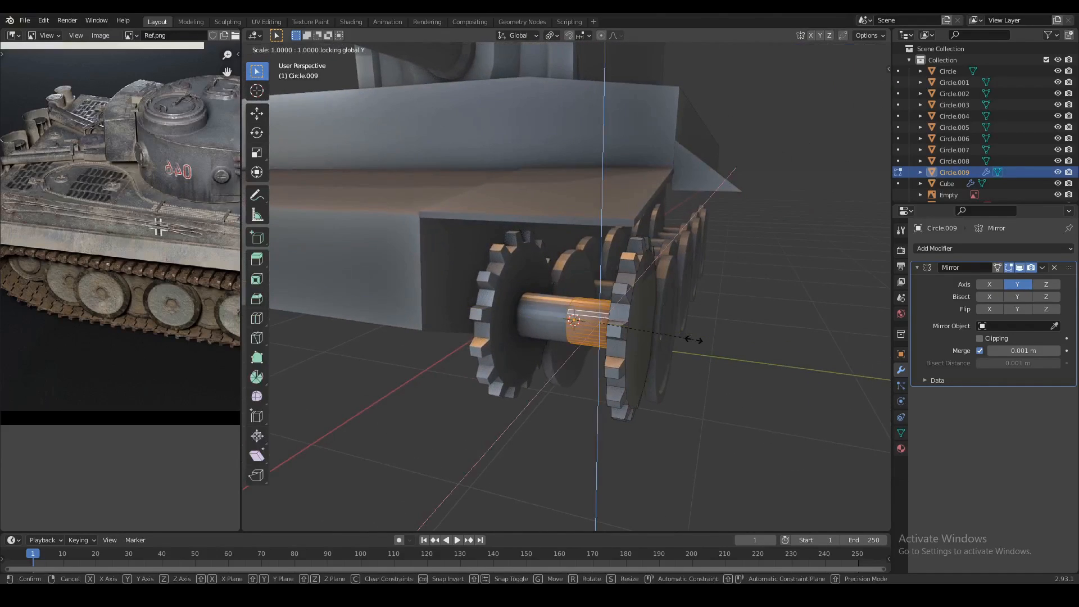
click(763, 367)
Extrude the sprocket's outer cap face in place and scale it to about 0.74.
right_click(634, 332)
middle_drag(609, 326, 648, 349)
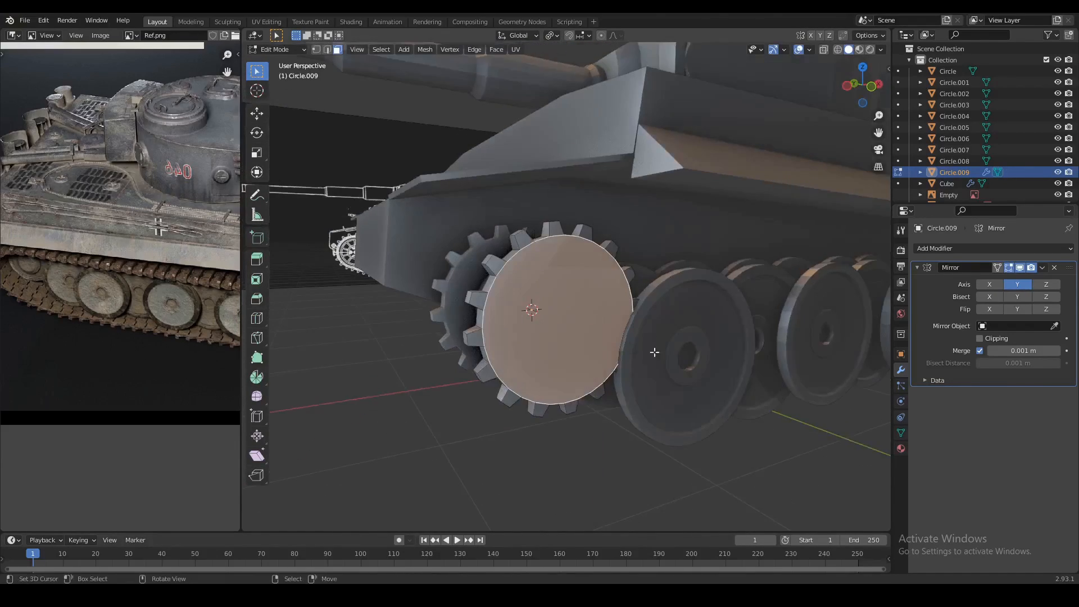
scroll(651, 351, up, 1)
key(e)
right_click(697, 363)
key(s)
click(667, 356)
Extrude the inner cap face about 0.064 m inward and add a smaller centre face scaled to about 0.49.
key(g)
key(z)
key(z)
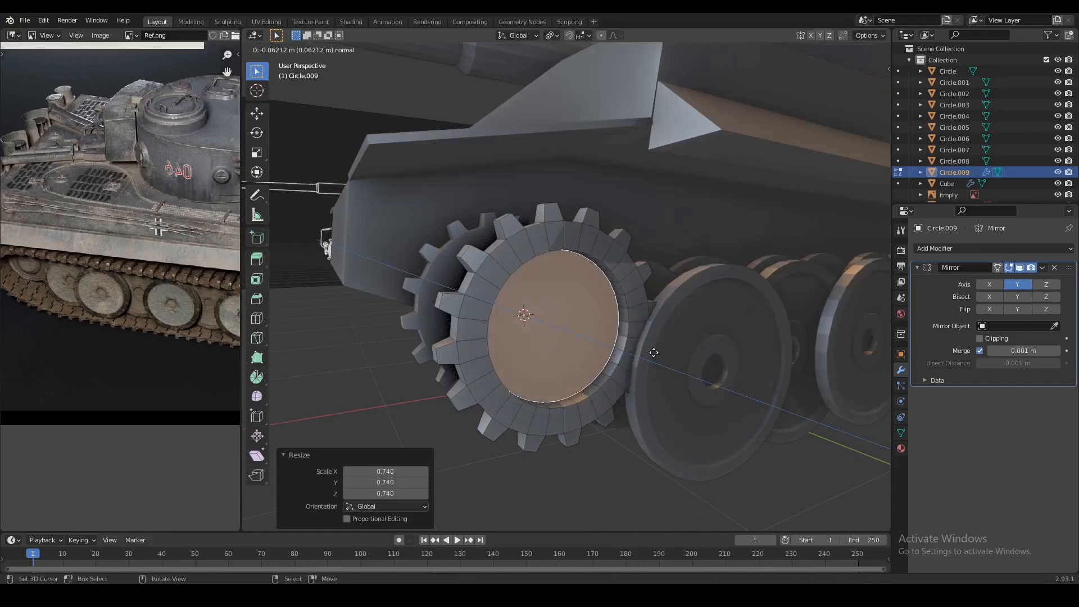
click(653, 354)
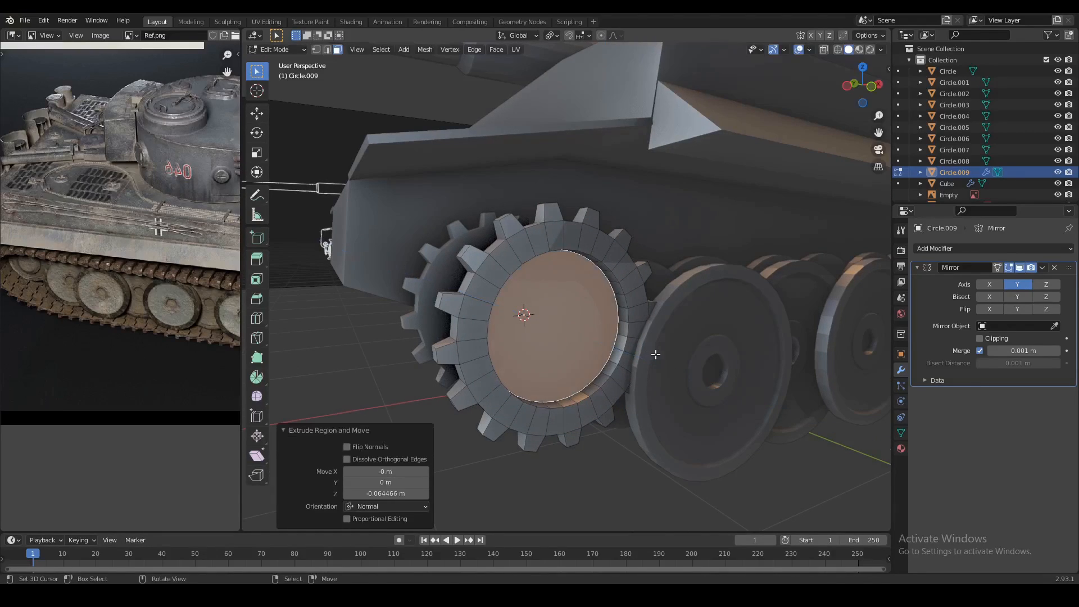
key(s)
click(609, 341)
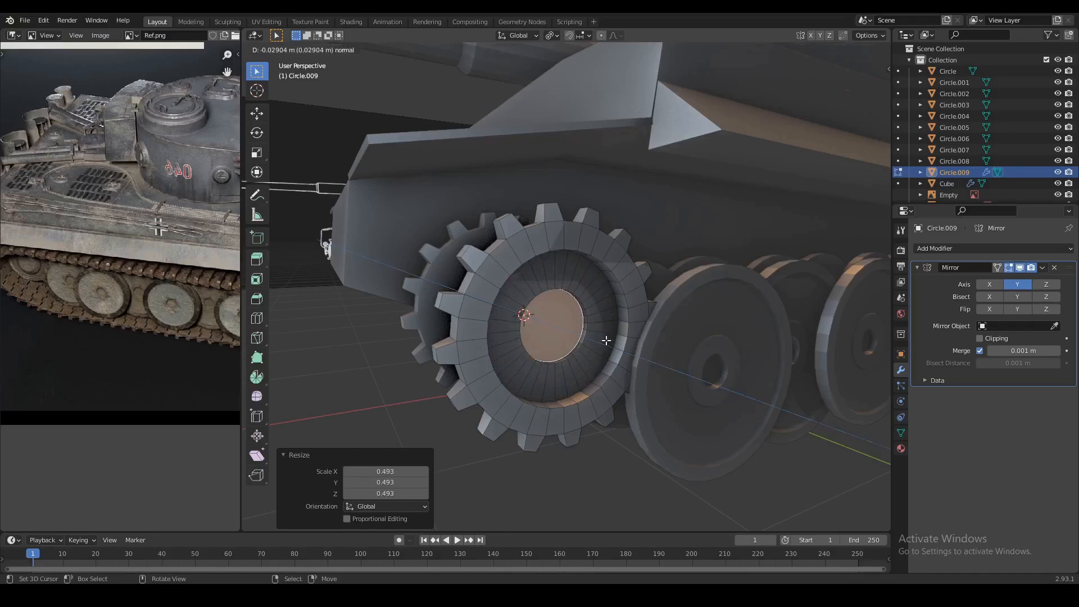
Extrude the small centre face of the sprocket's hub about 0.03 m along its normal.
click(605, 340)
key(Tab)
scroll(601, 337, down, 3)
key(alt+a)
Select the sprocket's outer toothed ring through the mesh and move it about -0.075 m along Y.
middle_drag(585, 324, 622, 267)
scroll(599, 324, up, 2)
key(Tab)
key(1)
key(shift+z)
key(alt+a)
key(b)
drag(610, 240, 661, 392)
key(shift+z)
key(g)
key(y)
click(669, 306)
Fine-tune the outer toothed ring's position along Y only, keeping its scale.
key(g)
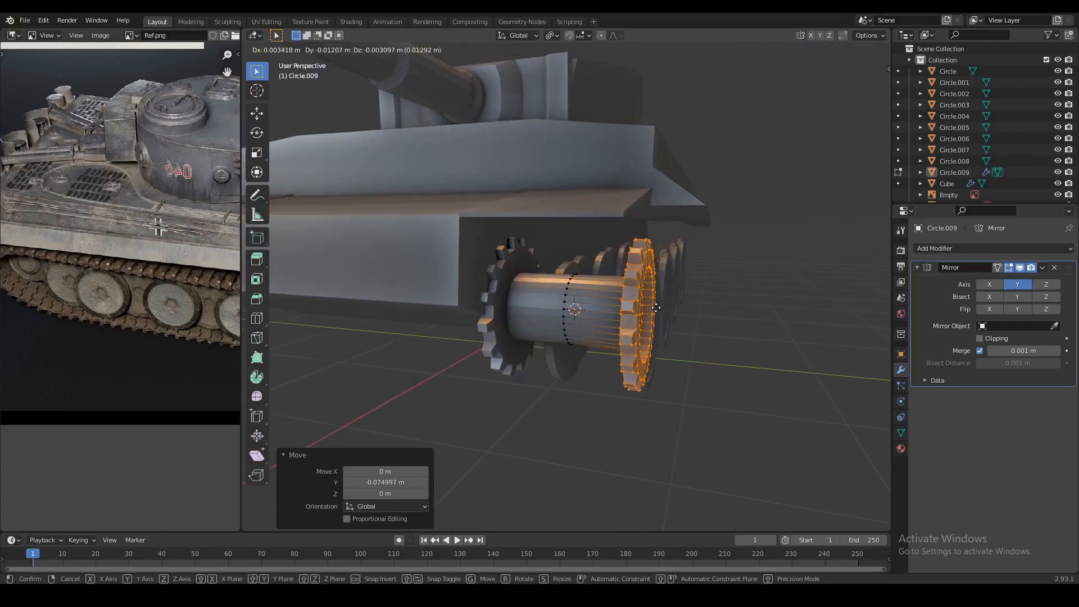
key(y)
click(658, 306)
middle_drag(658, 306, 684, 302)
key(s)
key(Escape)
key(g)
key(y)
click(700, 308)
Move the whole front sprocket about -0.083 m along Y.
middle_drag(700, 309, 555, 325)
key(Tab)
right_click(555, 325)
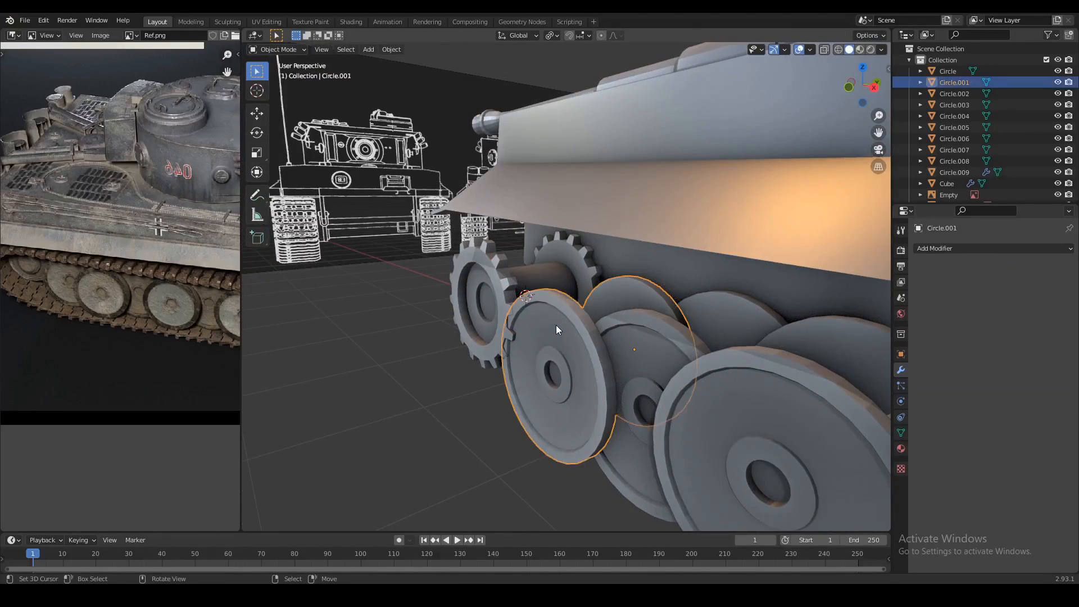
right_click(555, 325)
key(g)
key(y)
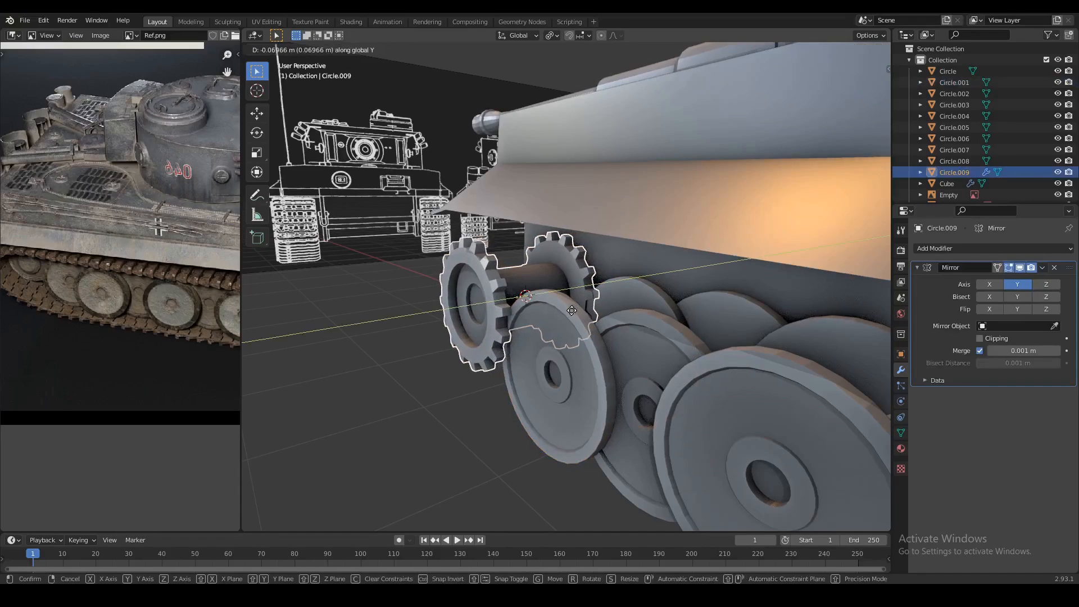
click(570, 310)
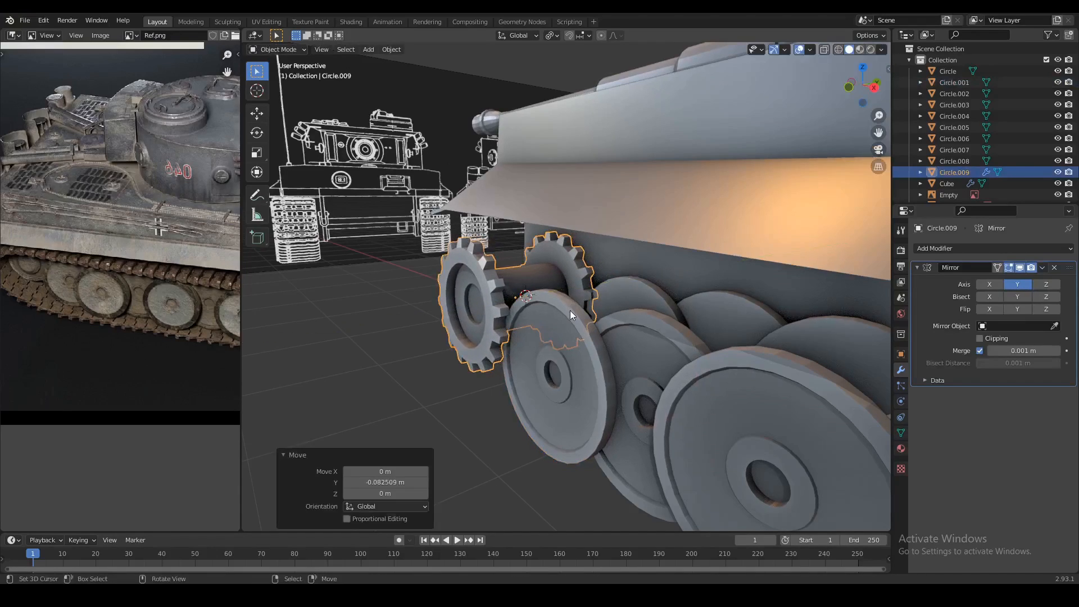
Duplicate the front sprocket and move the copy along X to the rear end of the road wheels.
scroll(570, 310, down, 4)
key(a)
key(a)
right_click(554, 305)
middle_drag(612, 309, 484, 291)
scroll(555, 304, down, 3)
scroll(474, 292, up, 3)
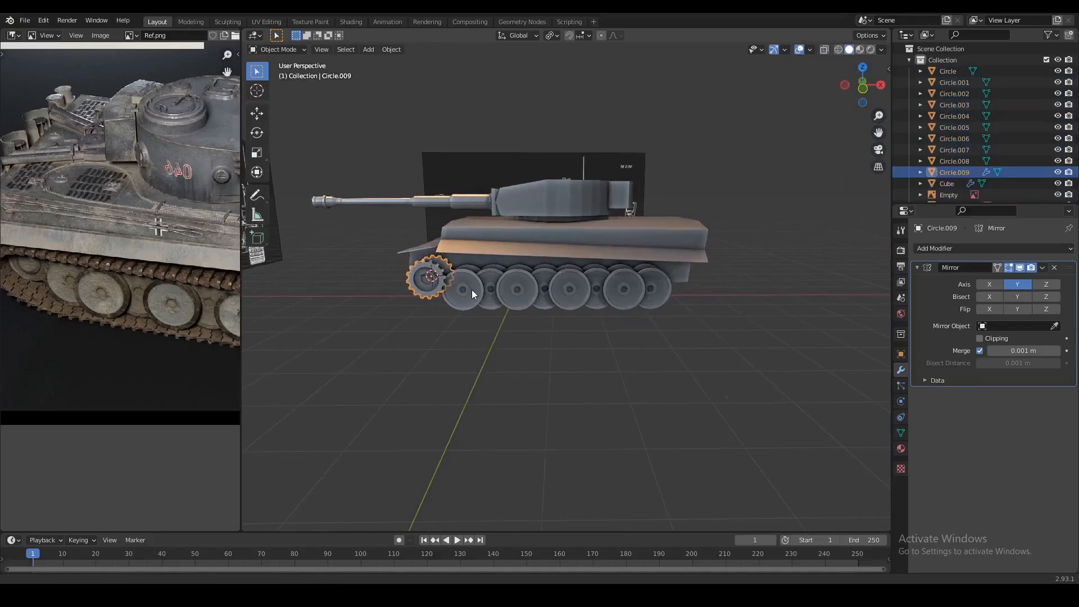
key(shift+d)
right_click(471, 288)
key(g)
key(y)
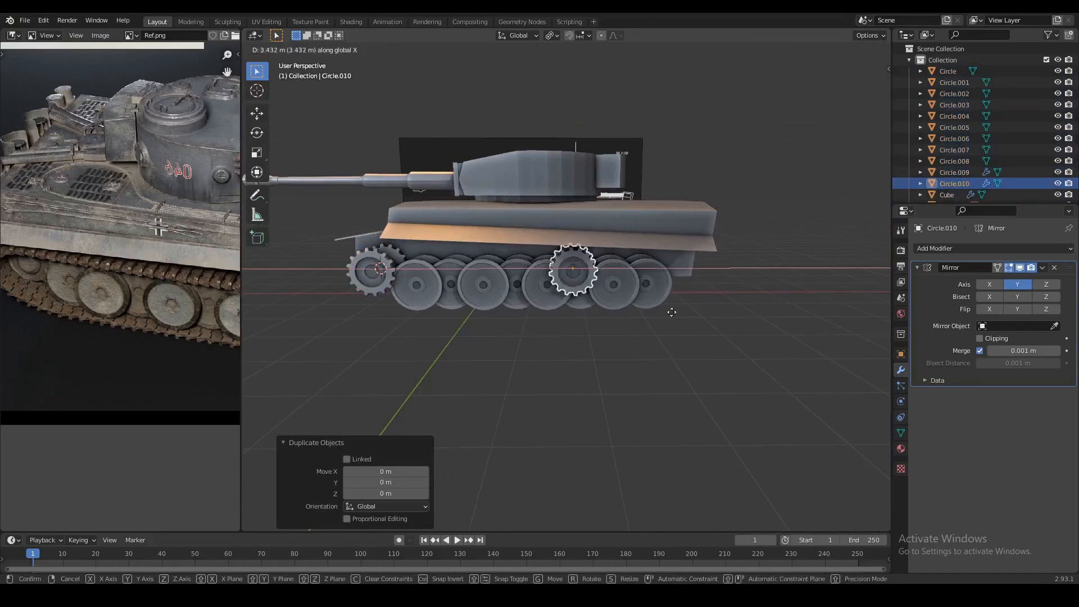
click(721, 316)
middle_drag(720, 316, 662, 303)
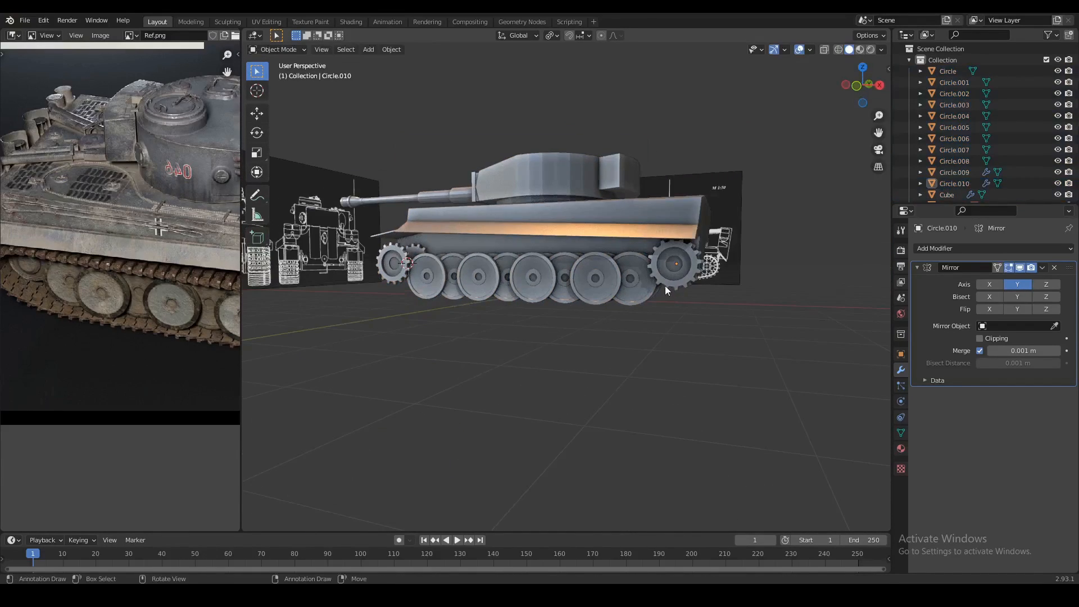
Align the rear sprocket copy with the rear wheel of the side-view blueprint.
key(KP_3)
key(KP_1)
key(shift+z)
key(shift+z)
scroll(666, 285, up, 1)
right_click(690, 275)
scroll(690, 275, up, 2)
shift+middle_drag(714, 272, 629, 298)
key(shift+z)
scroll(629, 298, up, 1)
key(g)
click(639, 315)
key(shift+z)
key(g)
click(638, 317)
Select the hull and turret and move them 5 m up along Z, clear of the wheels.
key(alt+a)
scroll(636, 317, down, 4)
middle_drag(510, 307, 575, 312)
scroll(539, 312, up, 2)
click(516, 255)
shift+right_click(538, 248)
middle_drag(516, 255, 475, 272)
text(gz5)
key(Return)
Snap the 3D cursor to the lowest vertex of the middle inner road wheel.
scroll(562, 295, up, 2)
click(558, 302)
scroll(534, 301, up, 2)
scroll(516, 304, down, 2)
key(Tab)
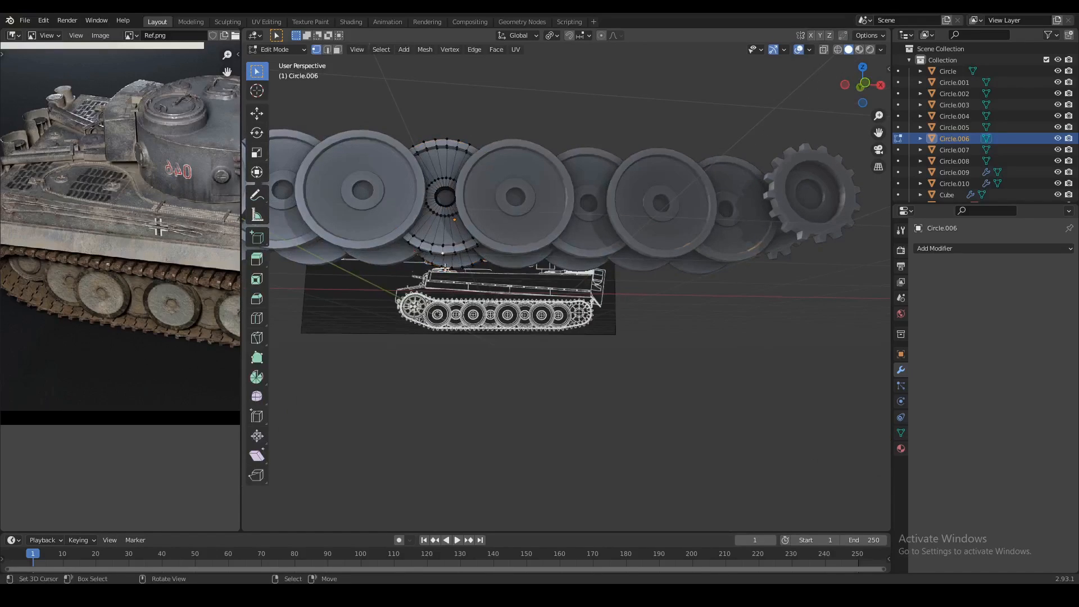
key(shift+s)
click(470, 356)
middle_drag(494, 293, 532, 304)
key(Tab)
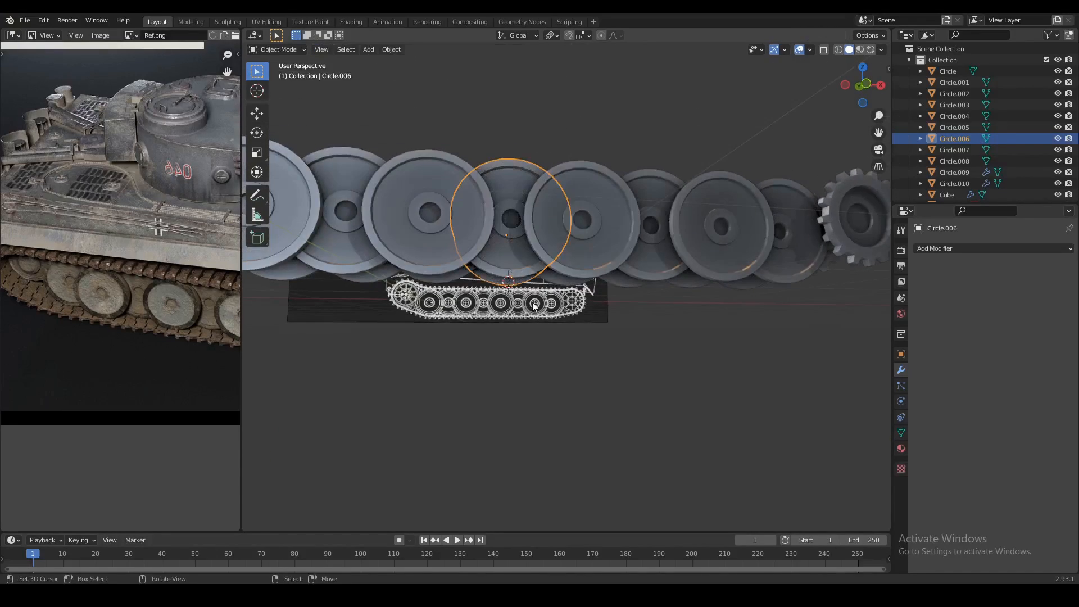
Add a NURBS path curve at the 3D cursor beneath the road wheels.
key(shift+a)
mouse_move(531, 303)
mouse_move(485, 310)
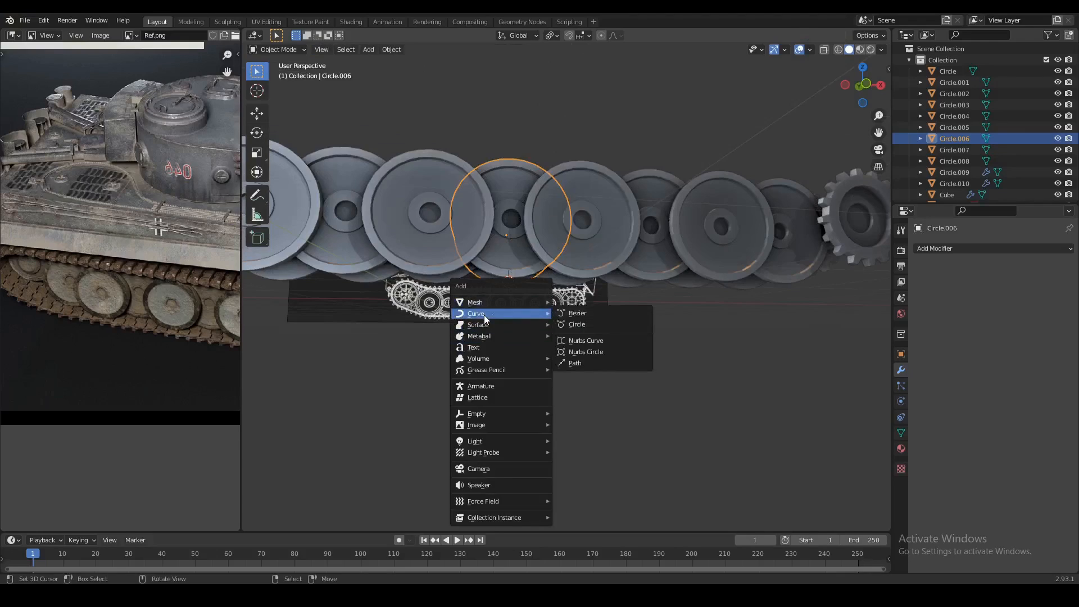
click(586, 363)
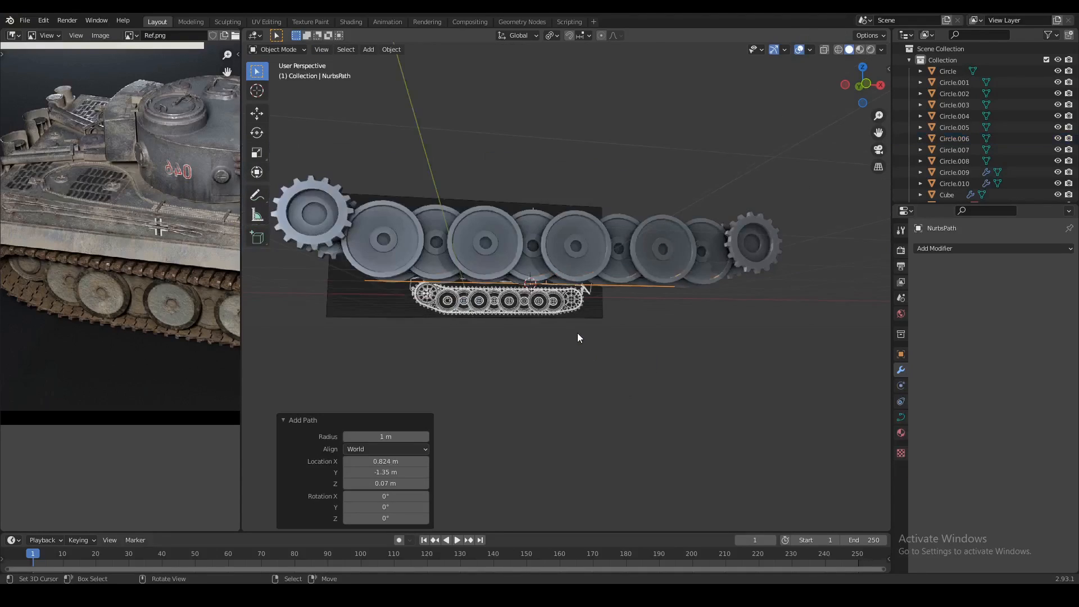
Move the path's front end along X in front view to meet the front road wheel's underside.
key(Tab)
key(KP_1)
scroll(580, 326, up, 1)
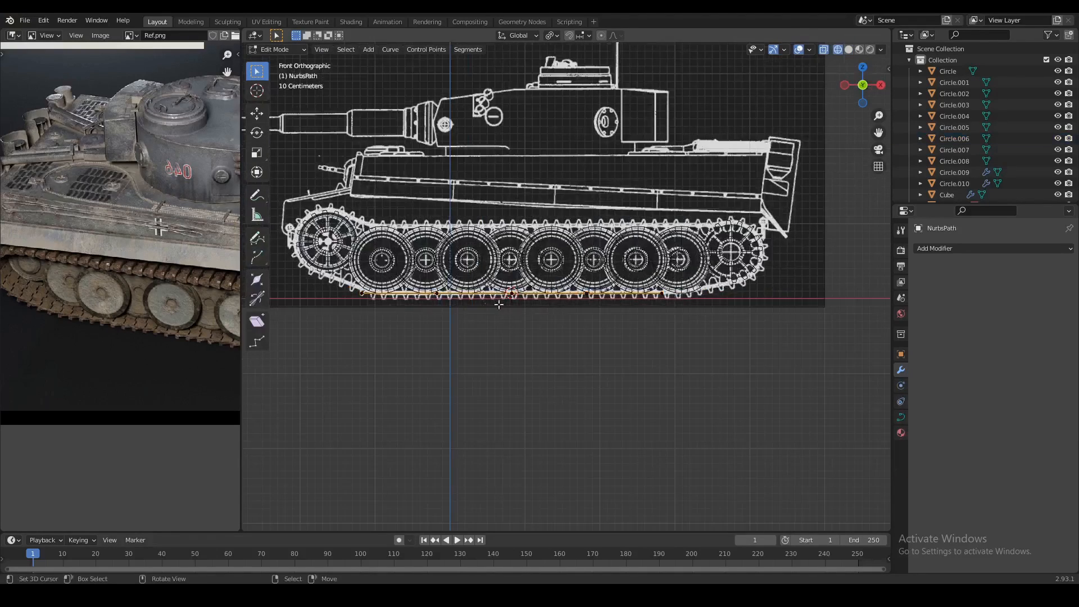
key(shift+z)
key(g)
key(x)
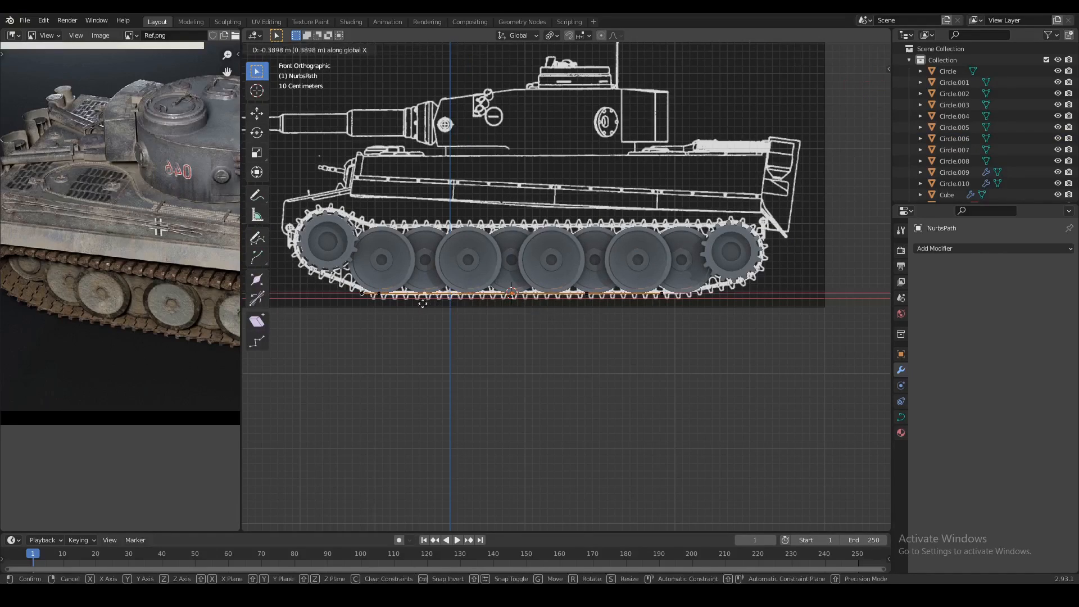
click(401, 307)
Refine the path's front points below the first road wheel, shifting them about 0.043 m along X.
scroll(540, 334, up, 4)
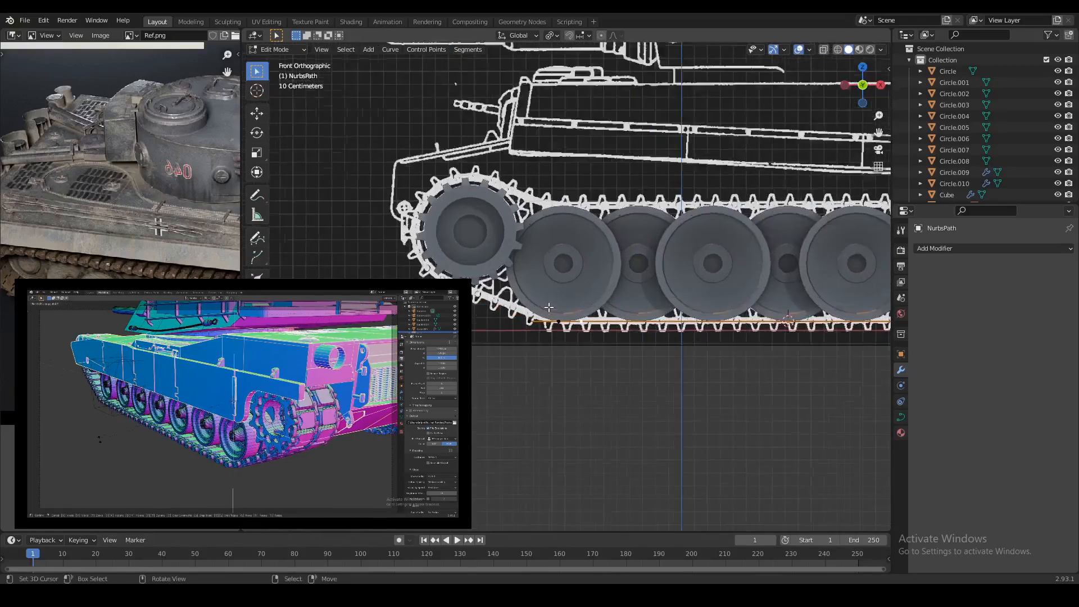
key(g)
click(556, 334)
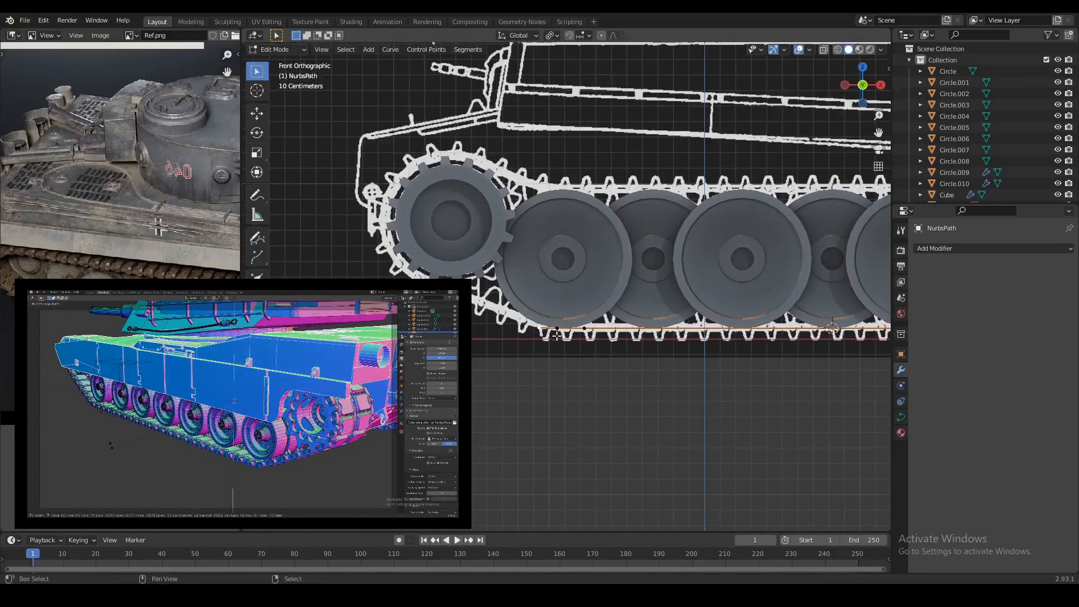
shift+middle_drag(562, 338, 591, 351)
scroll(591, 350, up, 2)
key(g)
key(x)
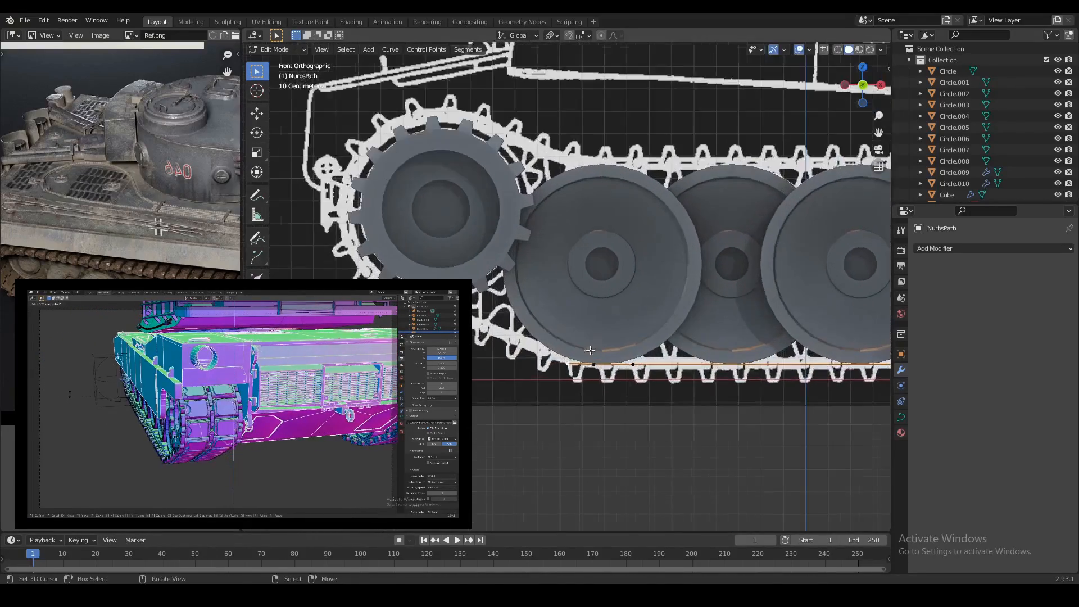
click(604, 359)
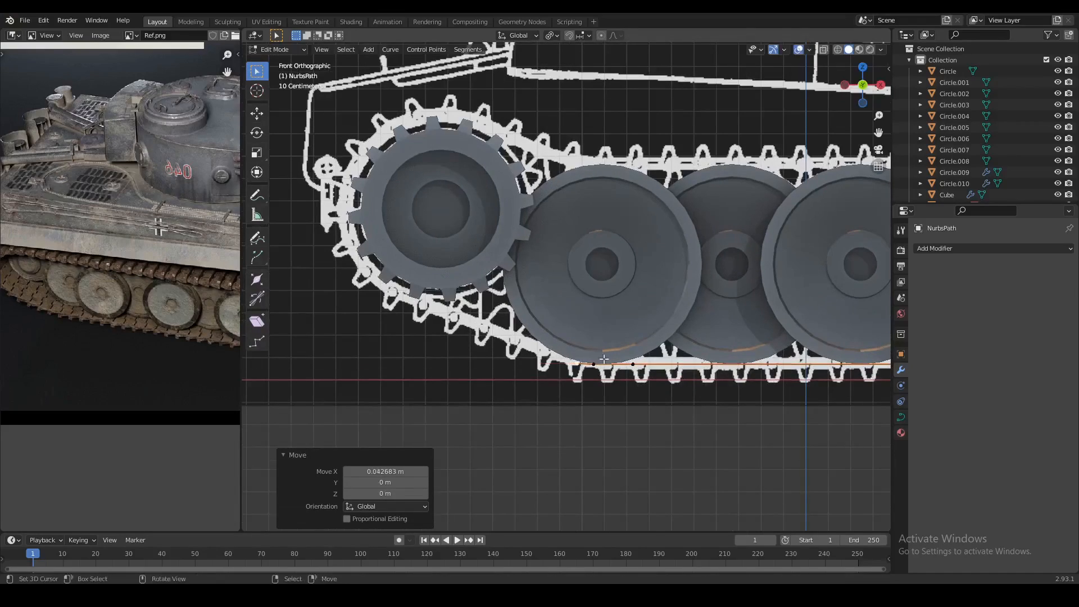
Extrude the path point by point around the front sprocket and down to the track's upper run.
click(431, 290)
click(400, 255)
shift+middle_drag(378, 251, 435, 350)
key(e)
key(e)
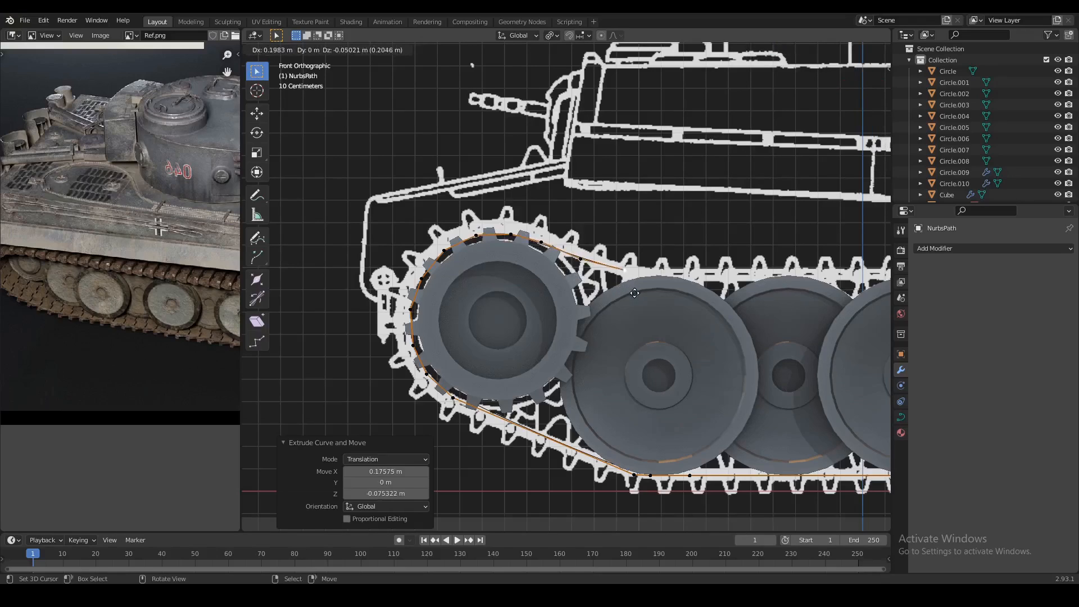
shift+middle_drag(679, 294, 436, 309)
scroll(436, 308, down, 2)
shift+middle_drag(499, 324, 431, 313)
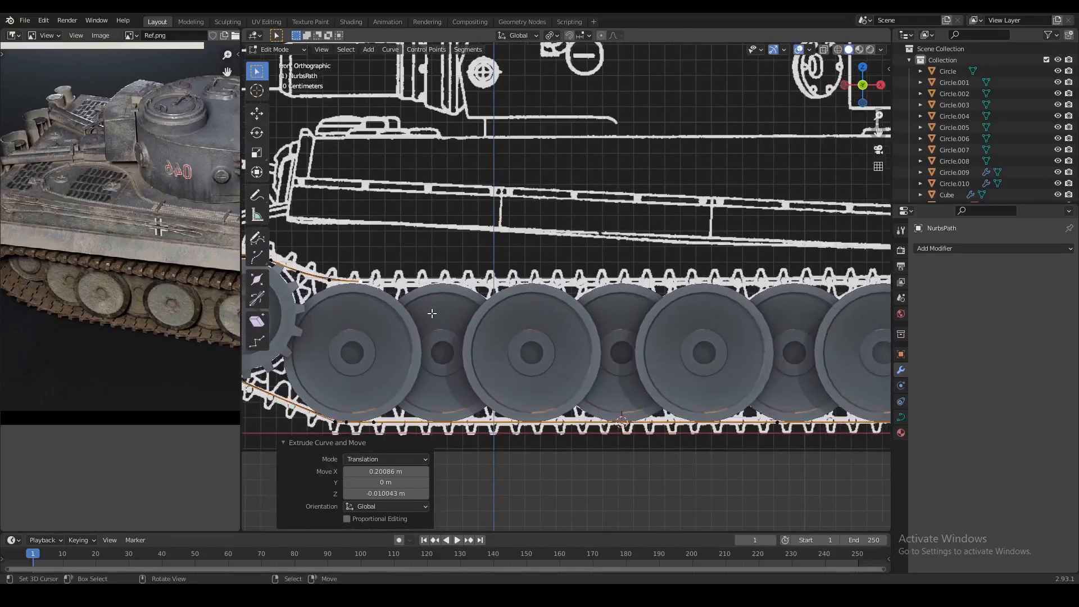
Extend the path straight along X over the road wheels toward the rear sprocket, following the blueprint track.
key(e)
key(x)
click(616, 311)
scroll(619, 310, down, 2)
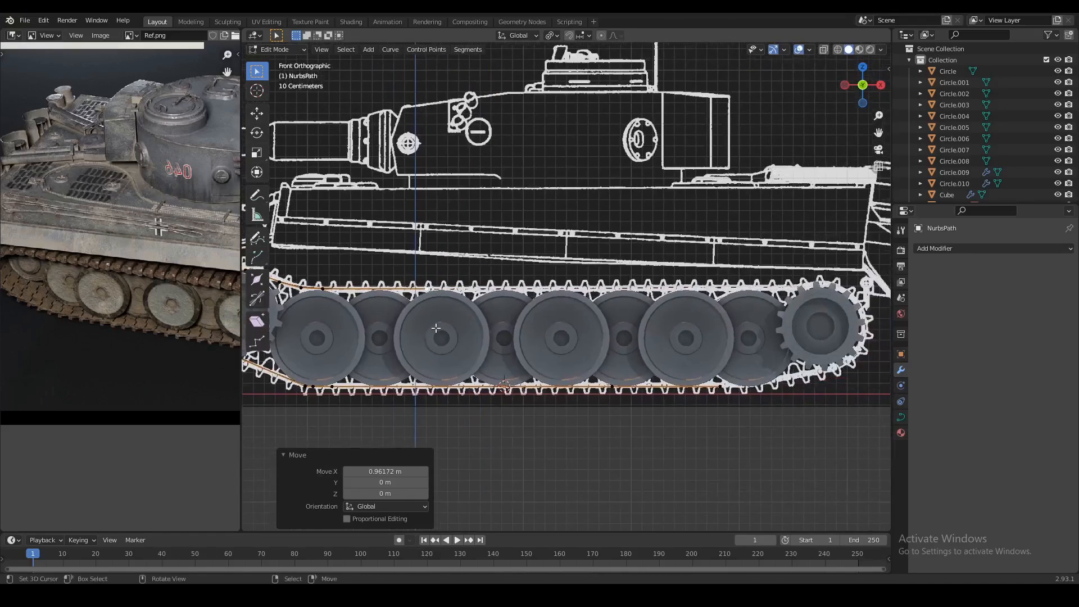
click(788, 327)
Extrude the path onto the top of the rear sprocket and adjust its point to follow the blueprint track.
scroll(575, 338, up, 3)
click(669, 336)
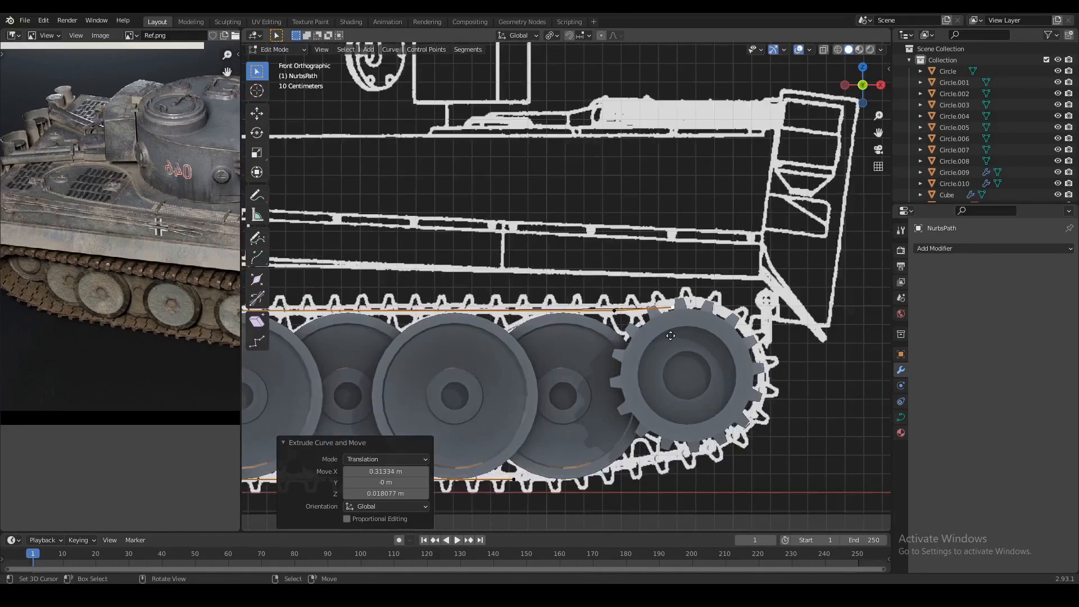
click(698, 332)
right_click(674, 309)
key(g)
click(668, 307)
right_click(706, 307)
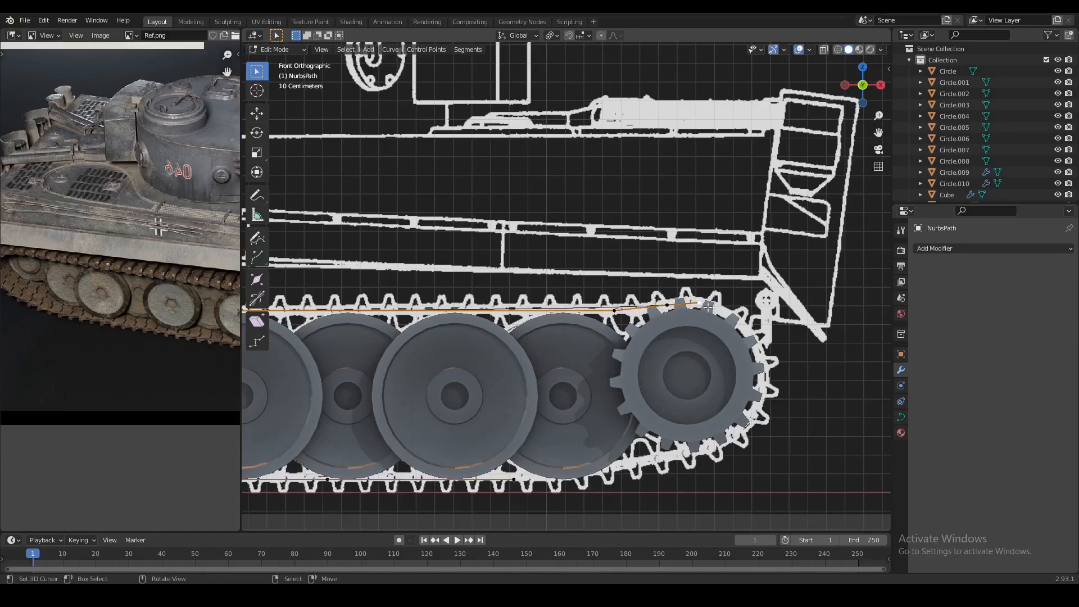
Extrude the path around the rear sprocket's upper back and nudge the newest point onto the blueprint track.
click(731, 313)
key(e)
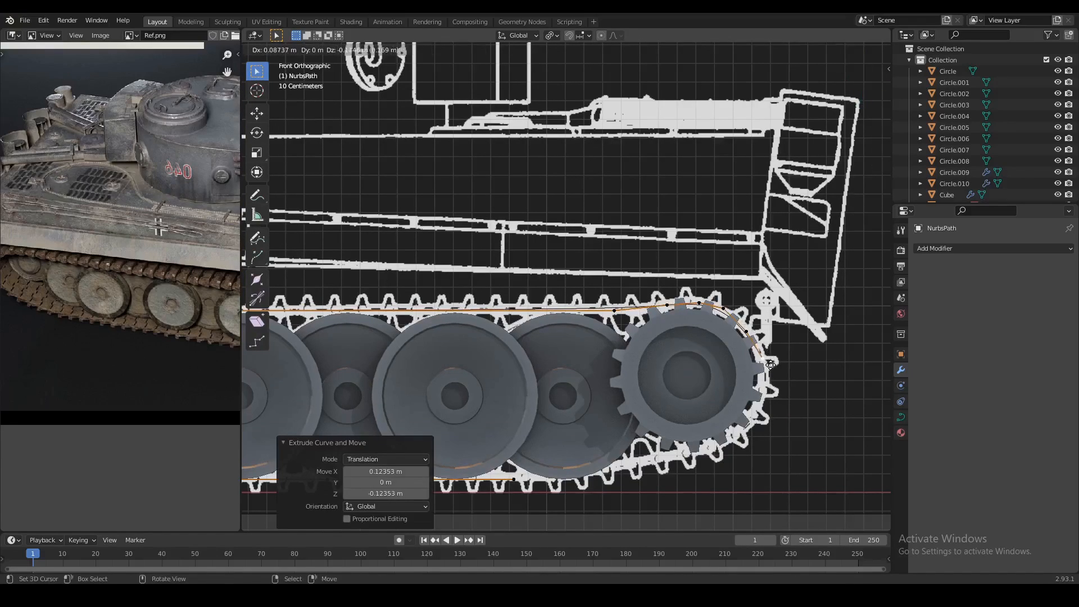
click(767, 363)
shift+middle_drag(768, 363, 710, 294)
scroll(710, 295, up, 2)
key(g)
click(773, 299)
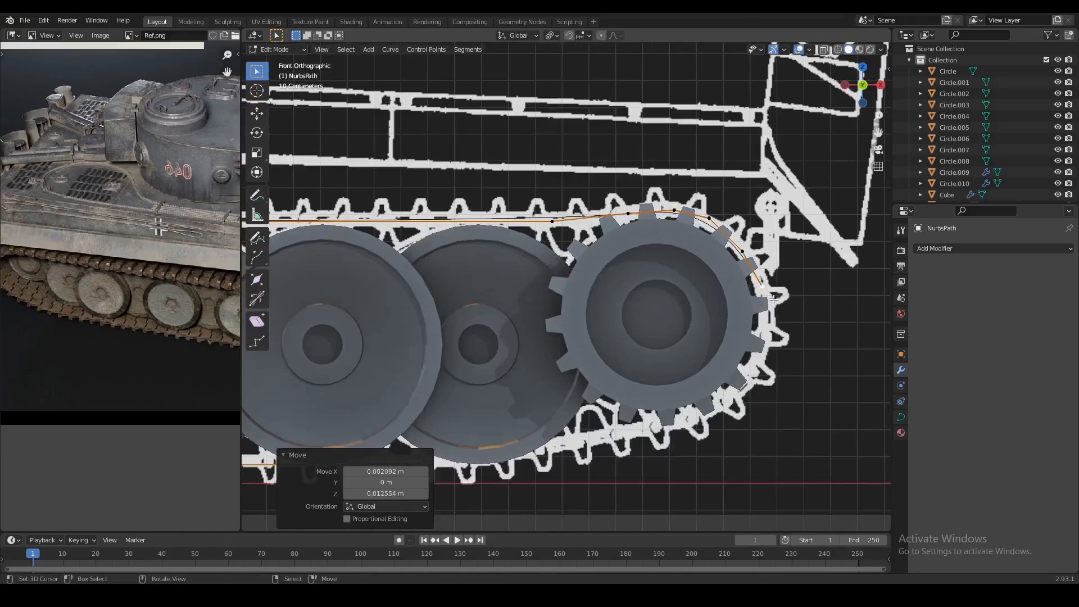
Extrude the path down around the rear sprocket's lower back, adjusting the points to the blueprint track.
click(780, 341)
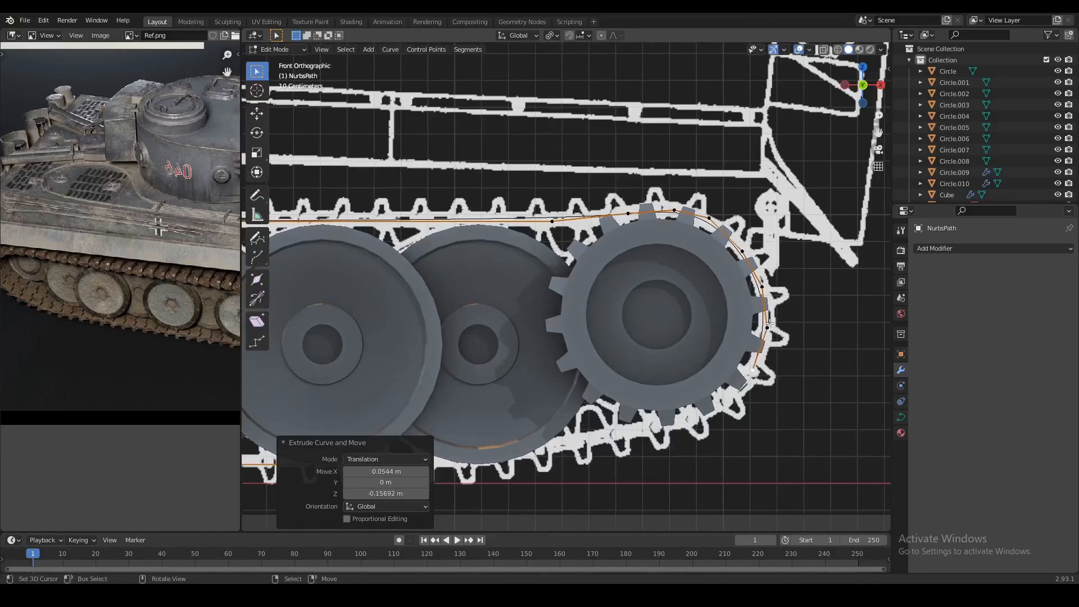
key(g)
click(754, 373)
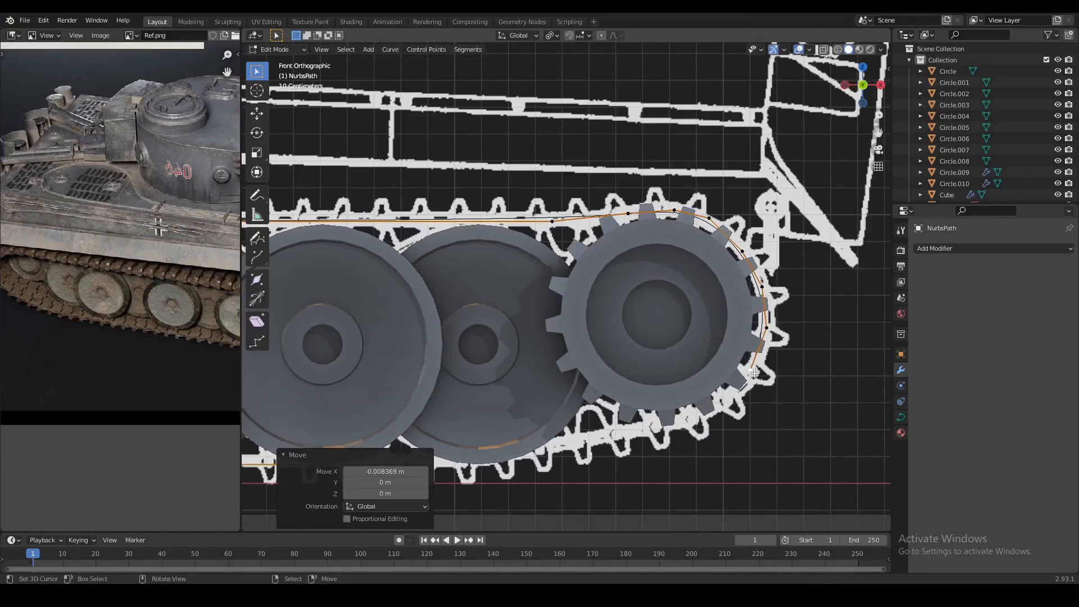
click(726, 402)
scroll(758, 358, down, 2)
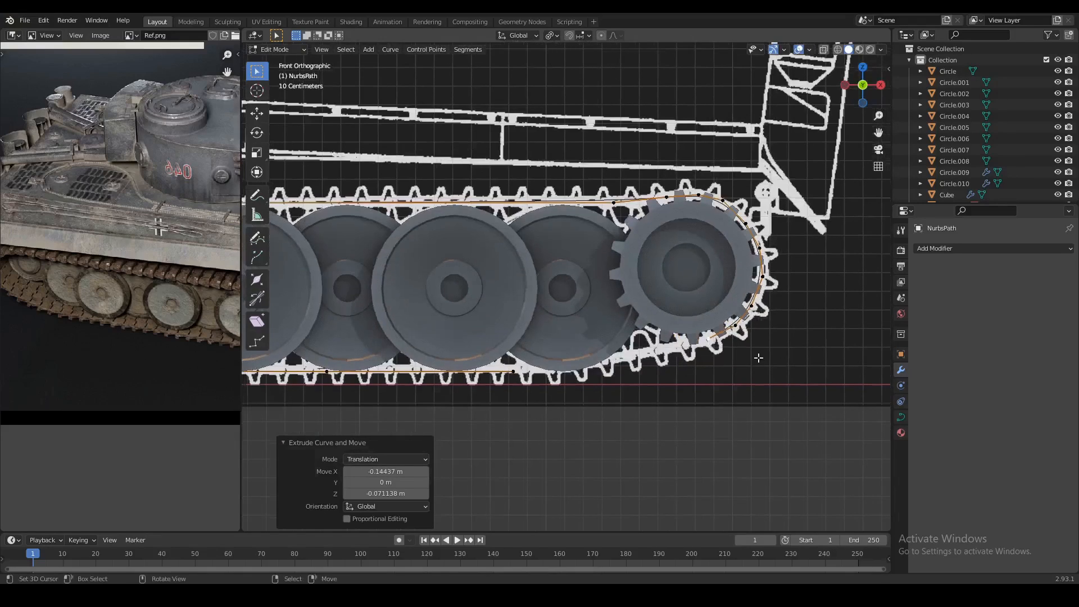
Extrude the path about -0.65 m in X and -0.18 m in Z to the last road wheel, adding short end segments.
click(637, 391)
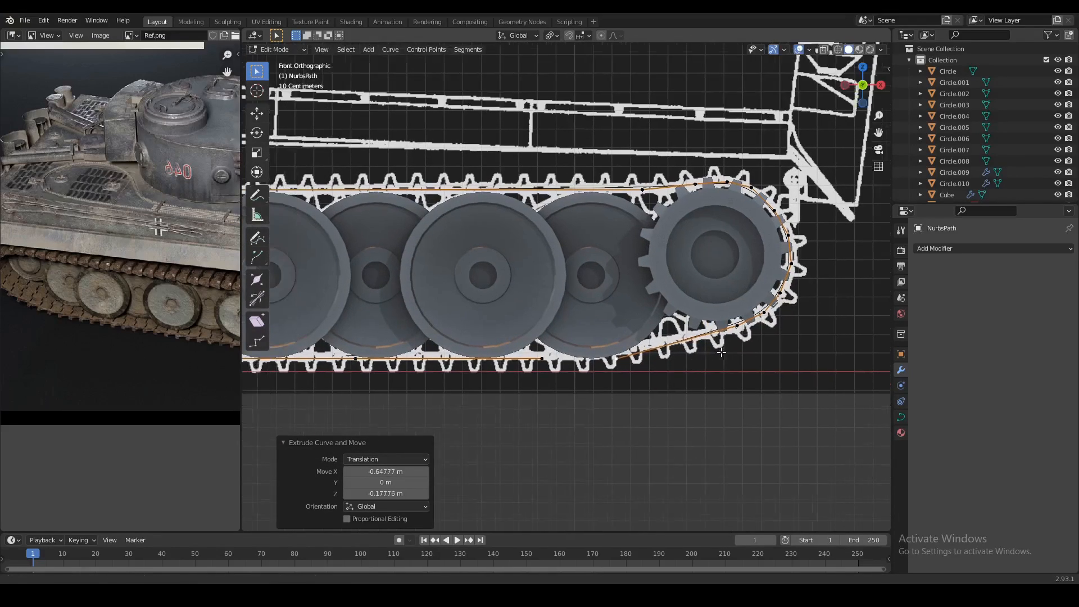
scroll(708, 357, up, 2)
key(e)
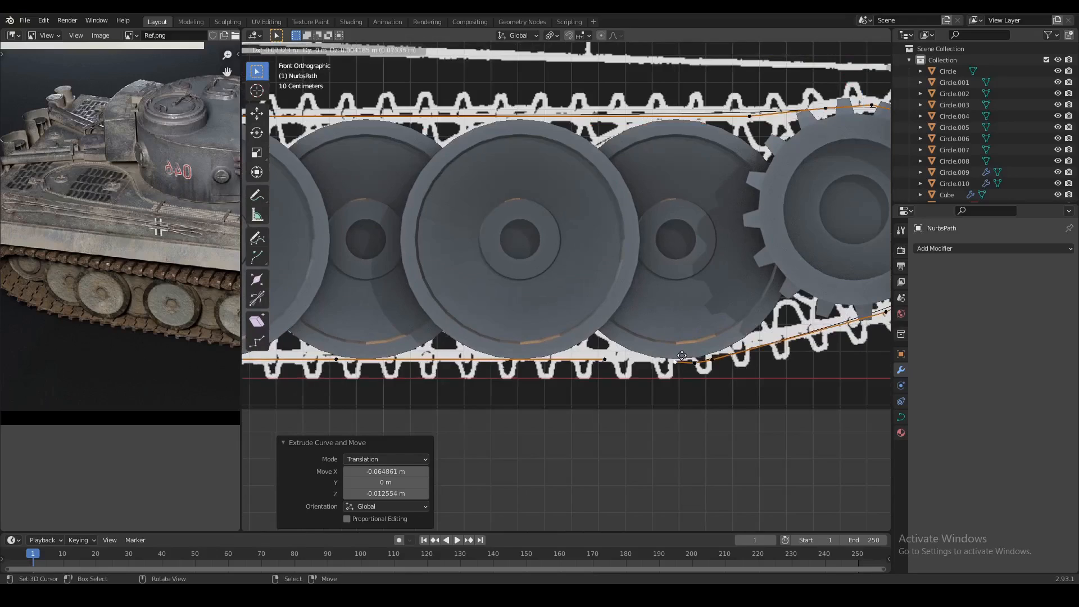
right_click(680, 358)
Snap the 3D cursor to the bottom run's rear end and raise the closing points about 0.009 m along Z.
key(shift+s)
click(657, 341)
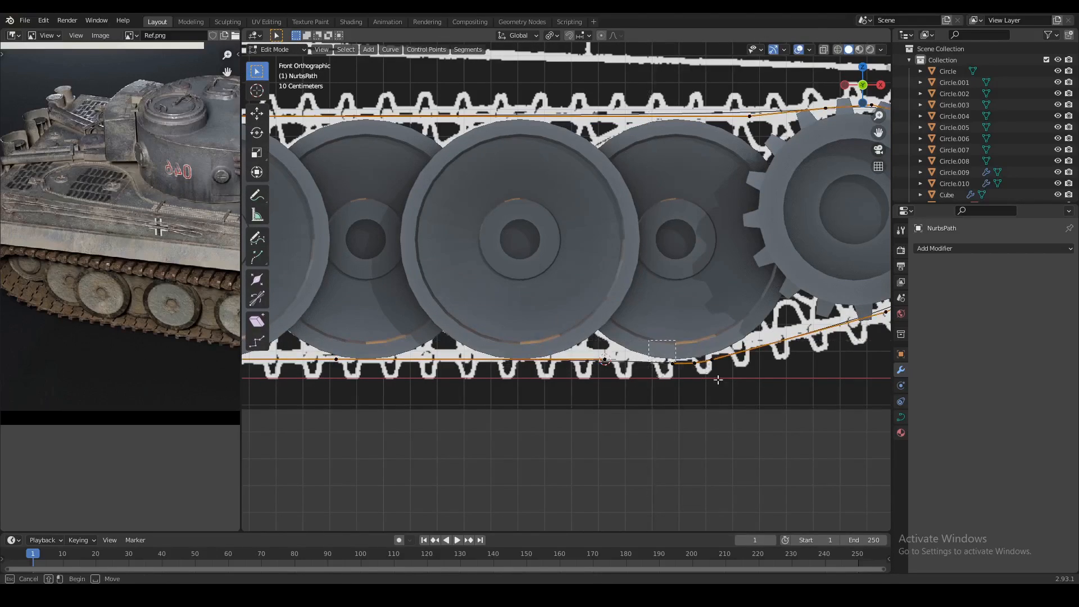
key(g)
key(z)
click(721, 362)
scroll(715, 356, down, 6)
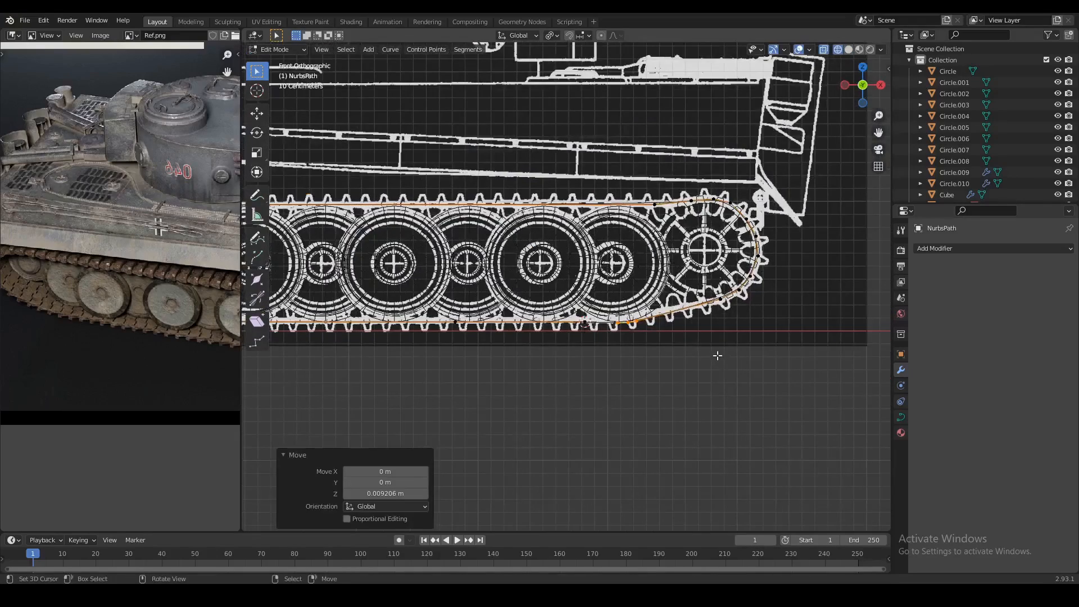
Finish editing the path and add a cube mesh for the track link.
middle_drag(559, 306, 579, 297)
key(Tab)
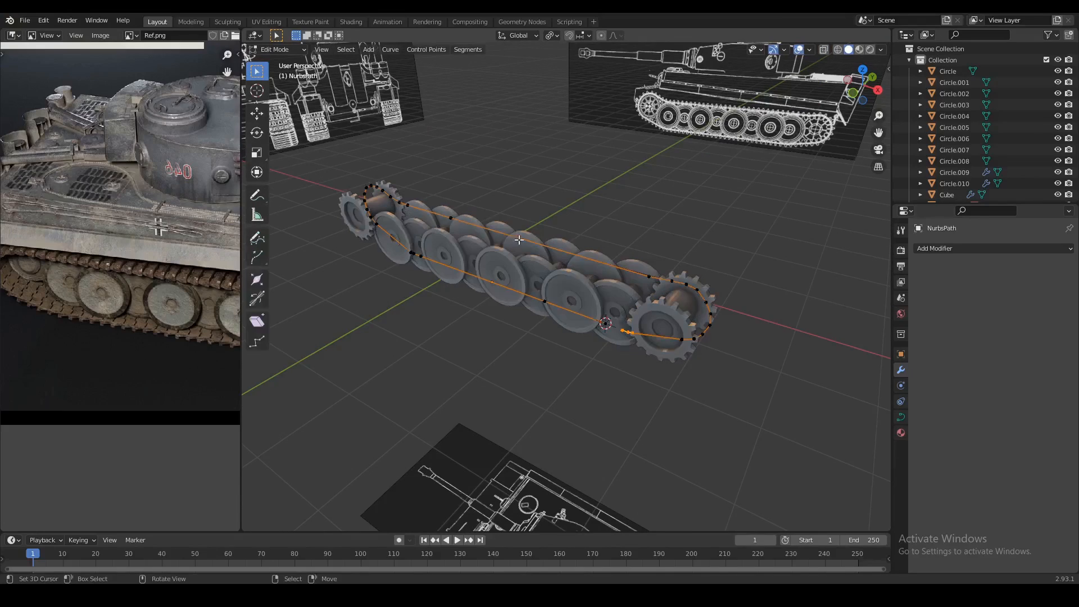
scroll(459, 224, up, 3)
scroll(165, 288, up, 5)
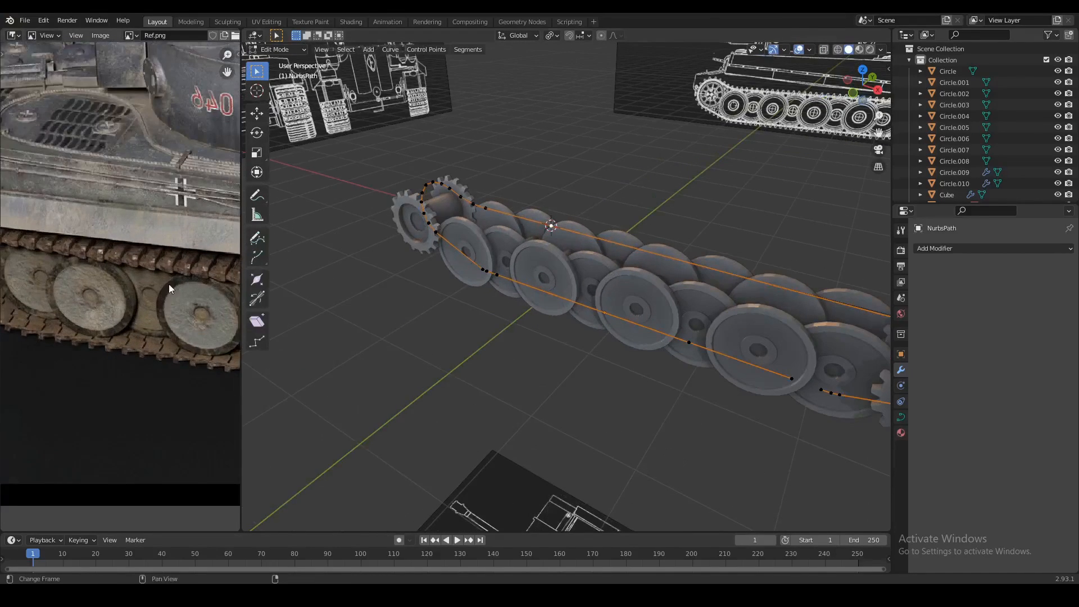
middle_drag(454, 260, 527, 265)
scroll(528, 265, up, 3)
key(shift+a)
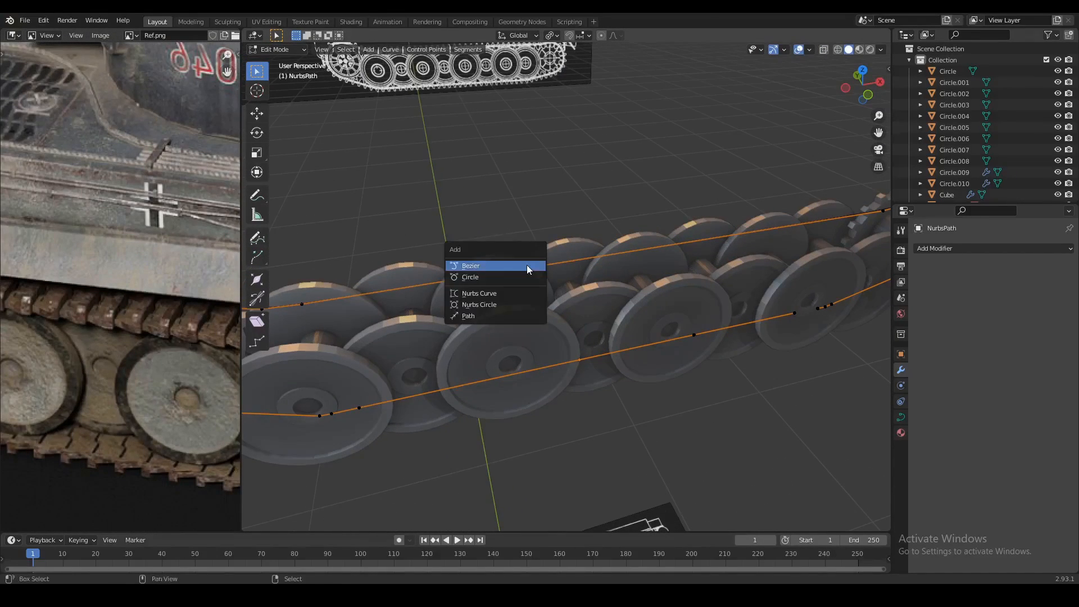
key(Tab)
key(shift+a)
mouse_move(471, 224)
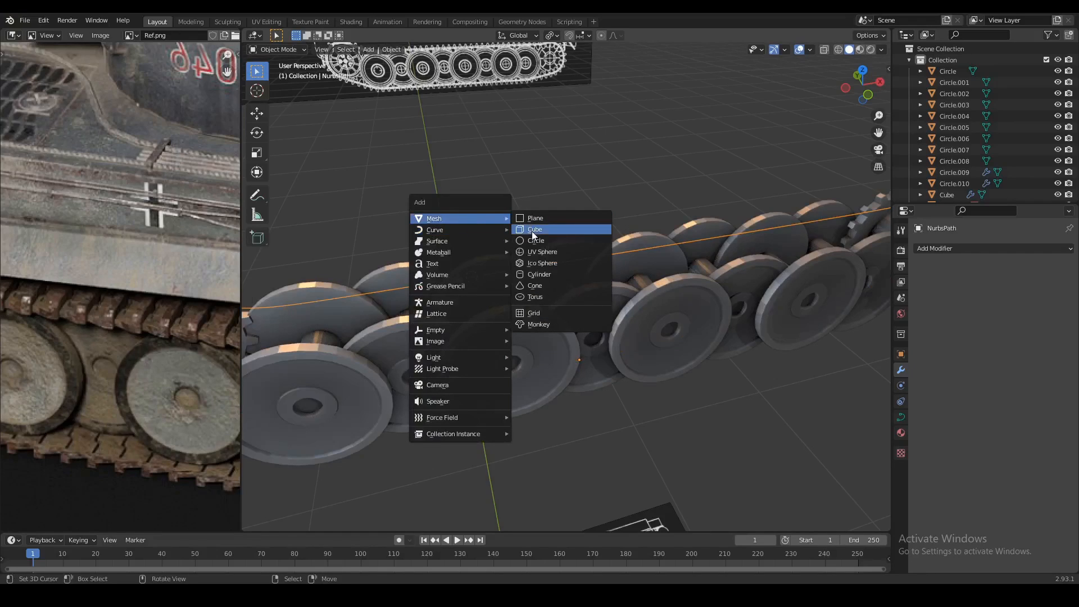
click(533, 235)
Scale the cube's geometry to 0.1 in edit mode.
scroll(541, 259, down, 6)
key(Tab)
text(s)
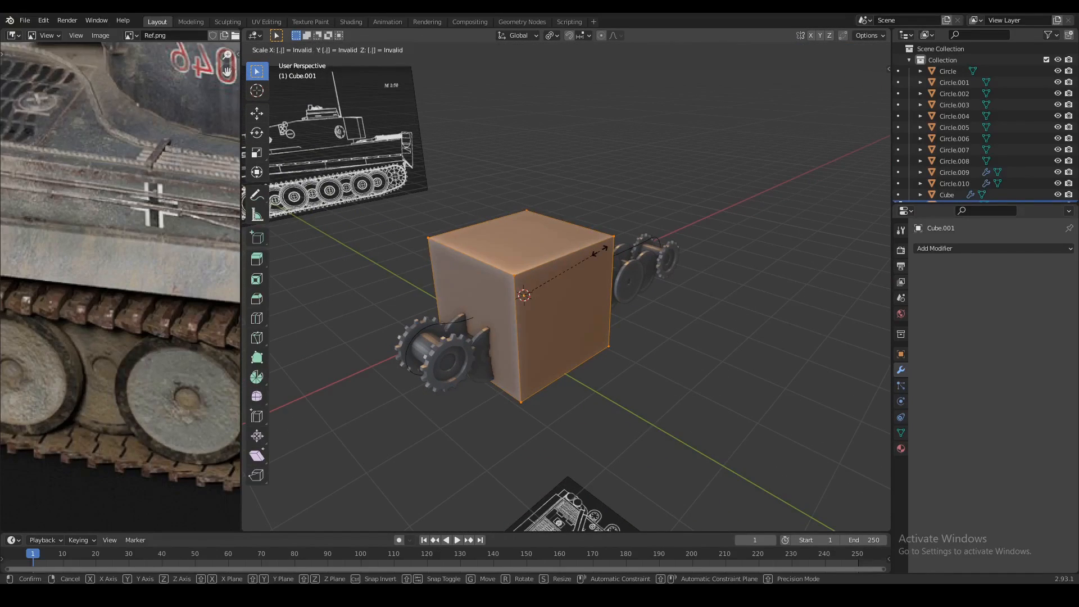
text(0.1)
key(Return)
Stretch the small cube along Y across the wheels and flatten it along Z into a plate.
scroll(586, 250, up, 5)
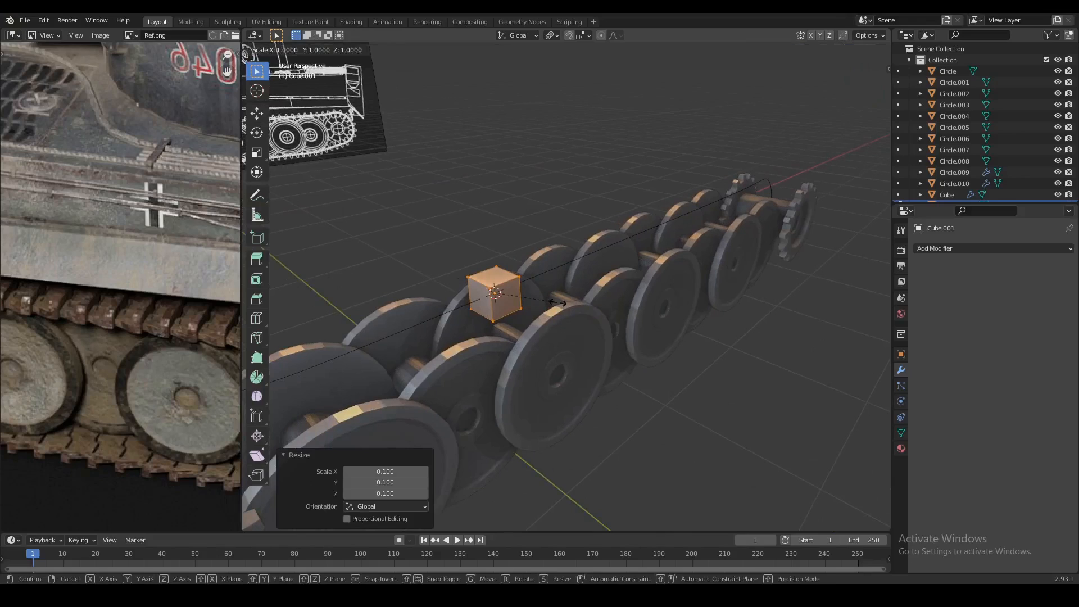
key(s)
key(y)
click(531, 316)
middle_drag(530, 316, 624, 337)
key(s)
key(z)
click(548, 327)
key(s)
key(z)
click(565, 327)
Examine the shape of the track links in the reference photos.
middle_drag(560, 329, 315, 337)
scroll(315, 337, down, 3)
scroll(168, 356, down, 2)
middle_drag(168, 357, 150, 363)
scroll(161, 352, up, 3)
scroll(164, 320, down, 6)
middle_drag(146, 269, 167, 417)
middle_drag(145, 288, 193, 370)
middle_drag(176, 316, 155, 347)
scroll(178, 331, up, 2)
scroll(140, 345, up, 1)
Reposition the plate along Z and adjust its thickness along Z.
middle_drag(439, 346, 392, 353)
scroll(392, 354, up, 1)
scroll(393, 353, up, 2)
shift+middle_drag(520, 333, 561, 357)
scroll(563, 356, up, 1)
key(g)
key(z)
click(564, 344)
scroll(646, 376, up, 1)
key(s)
key(z)
click(617, 364)
Cut an edge loop along the plate's length and extrude the narrow strip's top face upward into a ridge.
scroll(562, 360, up, 3)
key(ctrl+r)
click(530, 357)
click(550, 359)
key(3)
right_click(552, 359)
key(e)
click(562, 335)
Slide the ridge's two top edges inward to slope its sides, the second by a factor of 0.101.
key(g)
key(g)
click(521, 337)
click(577, 333)
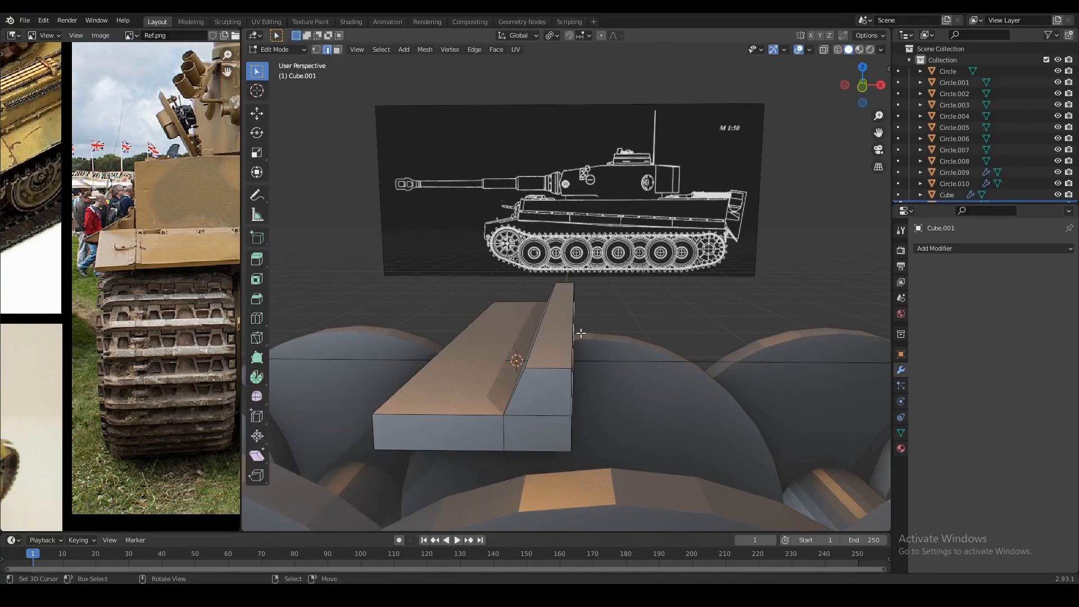
middle_drag(579, 333, 563, 340)
key(g)
key(g)
click(569, 342)
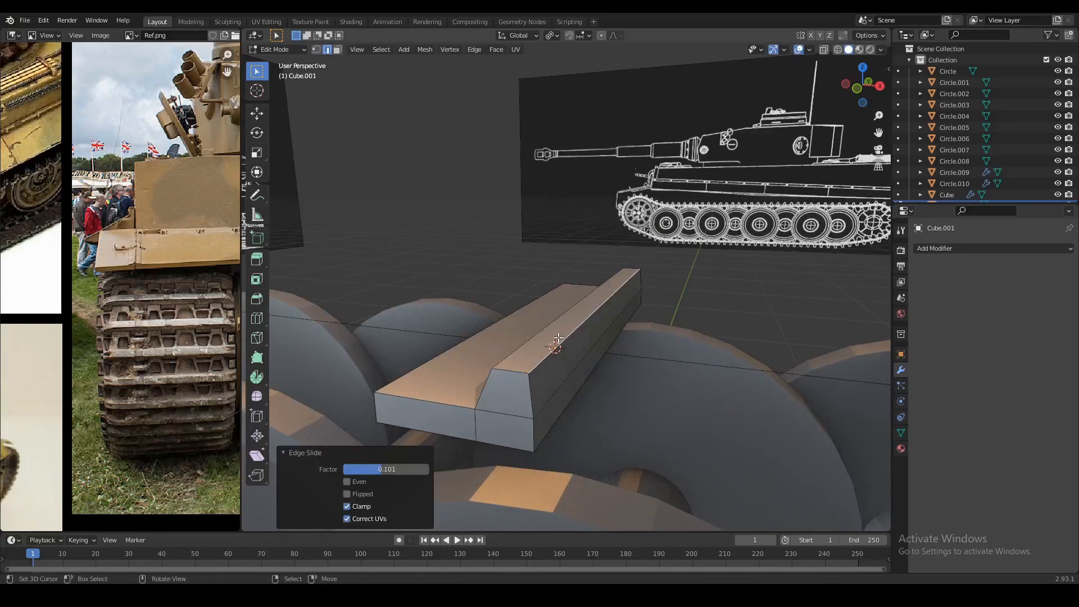
Lower the ridge's top face about 0.024 m along Z.
key(3)
click(562, 340)
key(g)
right_click(564, 339)
key(g)
key(z)
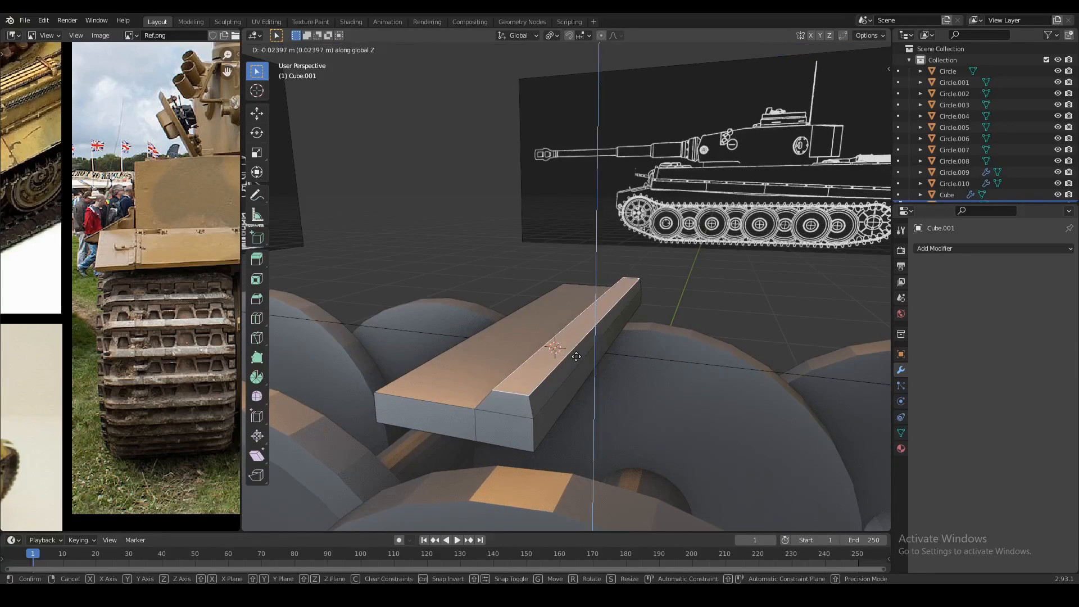
click(576, 356)
Move the ridge's outer top edge about -0.005 m along X.
middle_drag(576, 356, 588, 366)
key(2)
right_click(545, 341)
key(g)
key(y)
right_click(565, 352)
key(g)
key(x)
click(570, 353)
Add two evenly spaced loop cuts across the track link, dividing it into three sections.
middle_drag(570, 353, 517, 349)
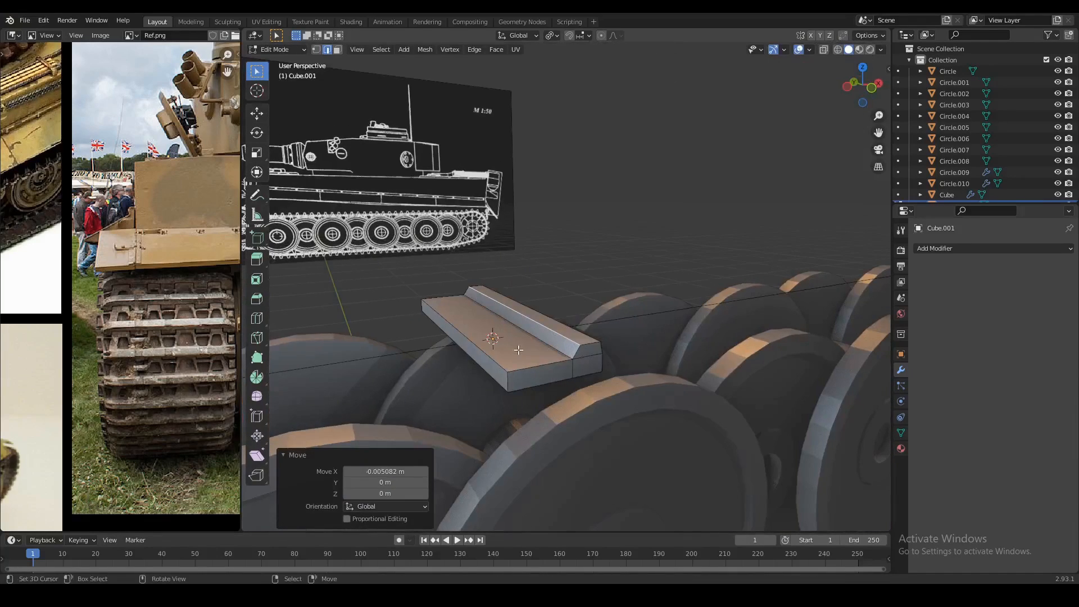
middle_drag(538, 378, 591, 353)
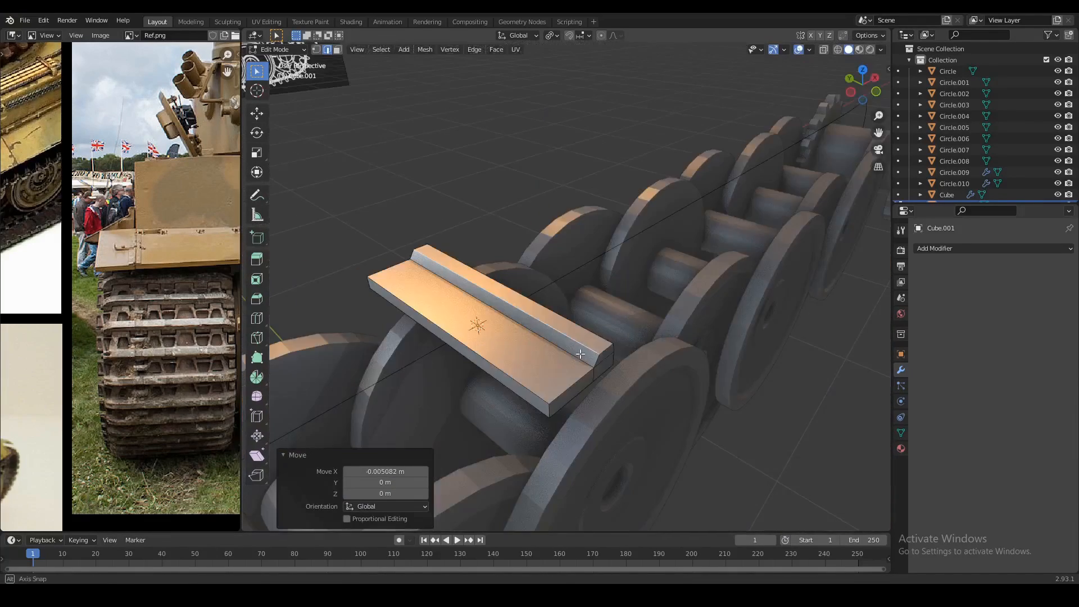
click(482, 352)
middle_drag(482, 352, 490, 358)
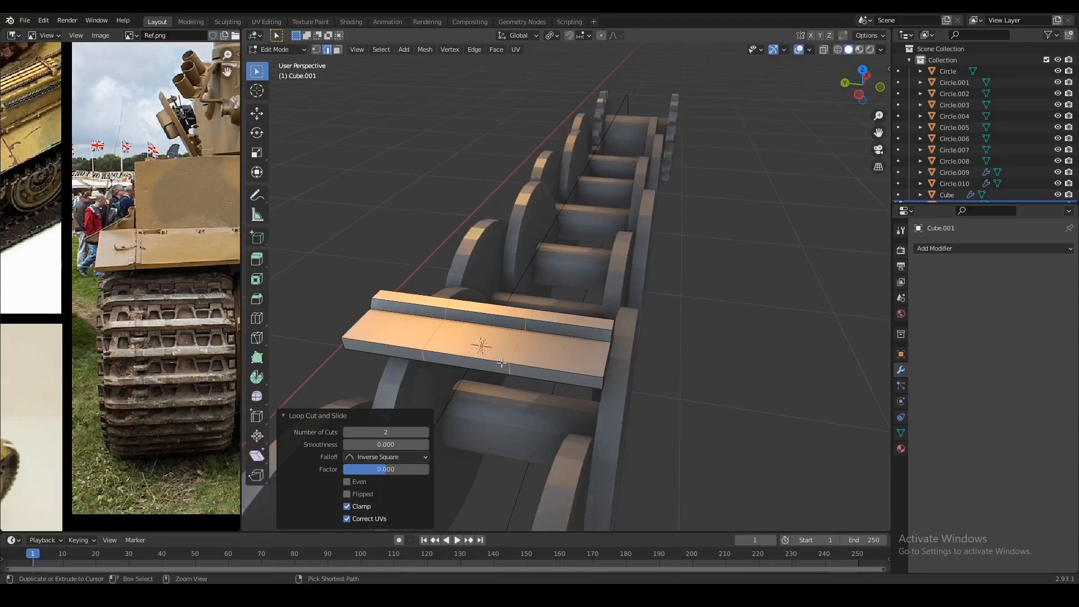
key(ctrl+r)
click(489, 358)
right_click(489, 358)
Try adding two loop cuts in the middle section and scaling them along Y with the pivot set to Individual Origins.
key(ctrl+z)
right_click(471, 354)
key(3)
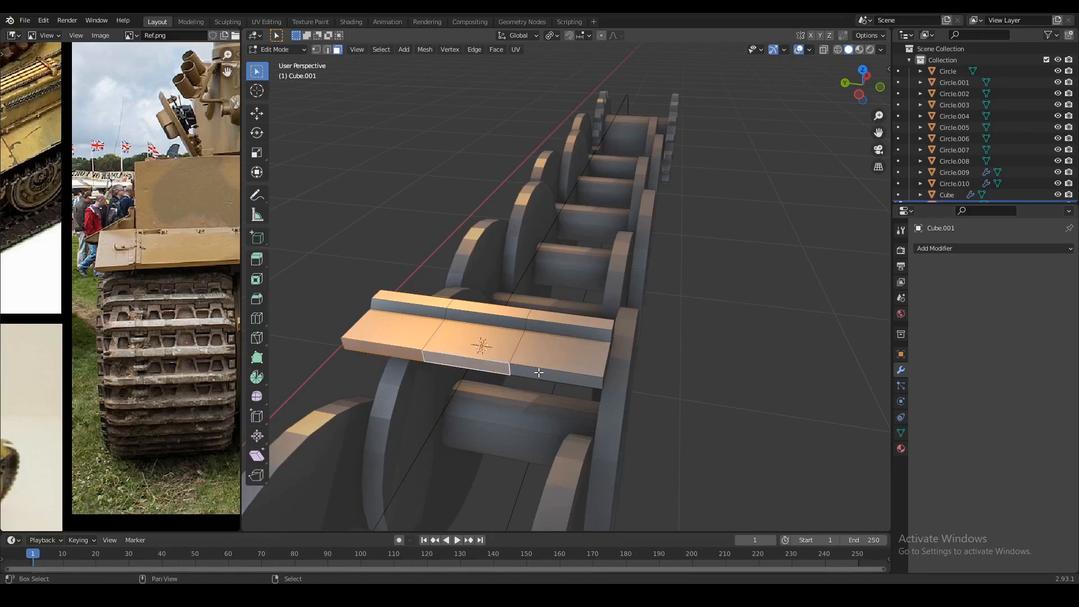
click(552, 36)
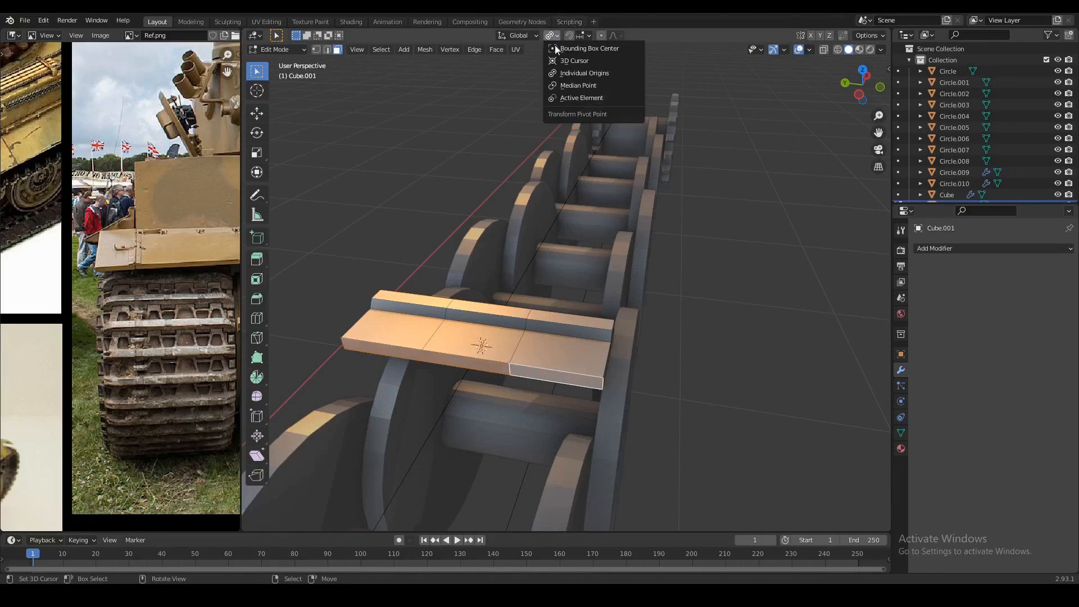
click(564, 73)
key(ctrl+r)
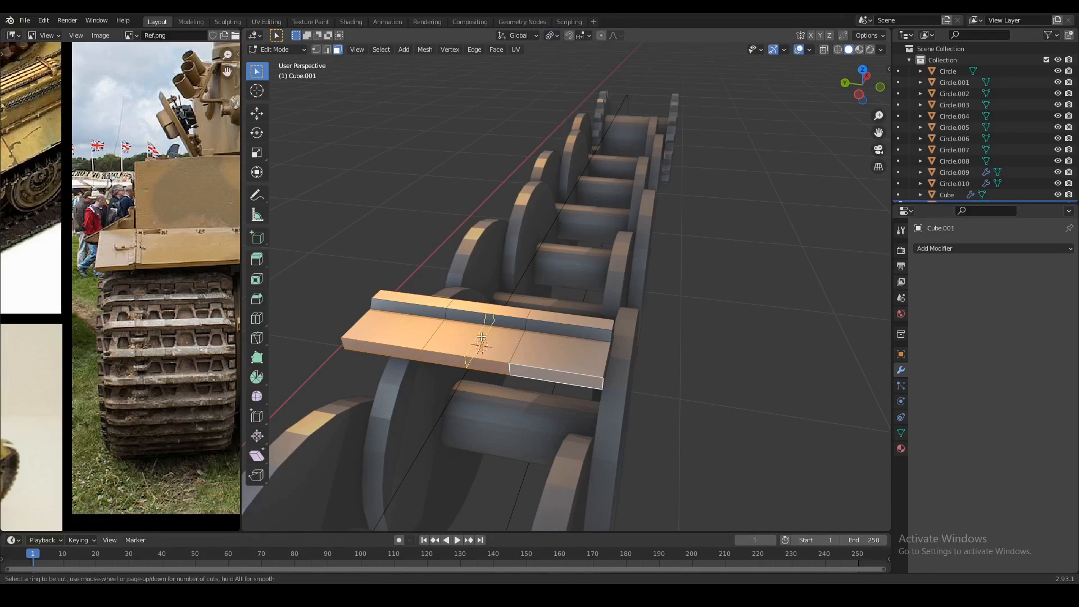
click(480, 337)
key(s)
key(y)
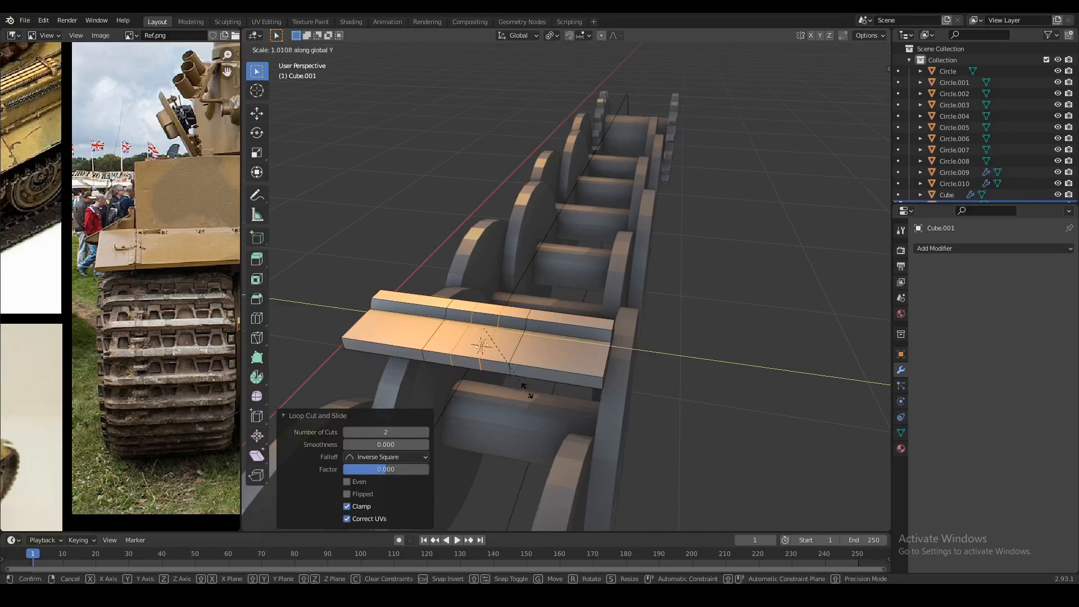
click(524, 387)
Add one loop cut in each outer section of the track link.
click(531, 363)
click(532, 365)
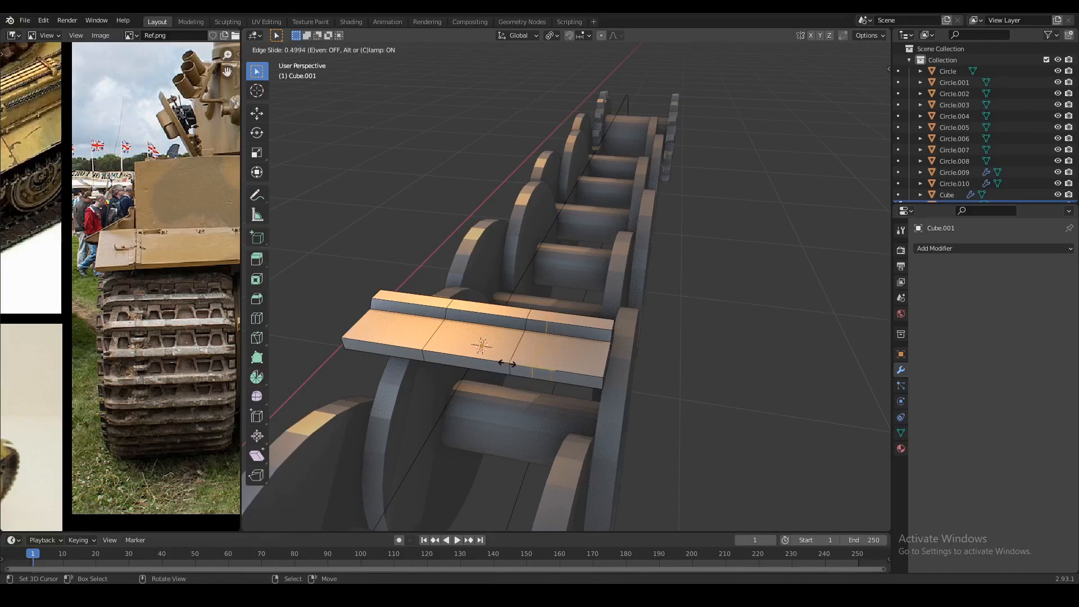
right_click(416, 338)
Scale both outer loop cuts inward along Y about the 3D cursor until they sit beside the inner cuts.
alt+shift+click(569, 356)
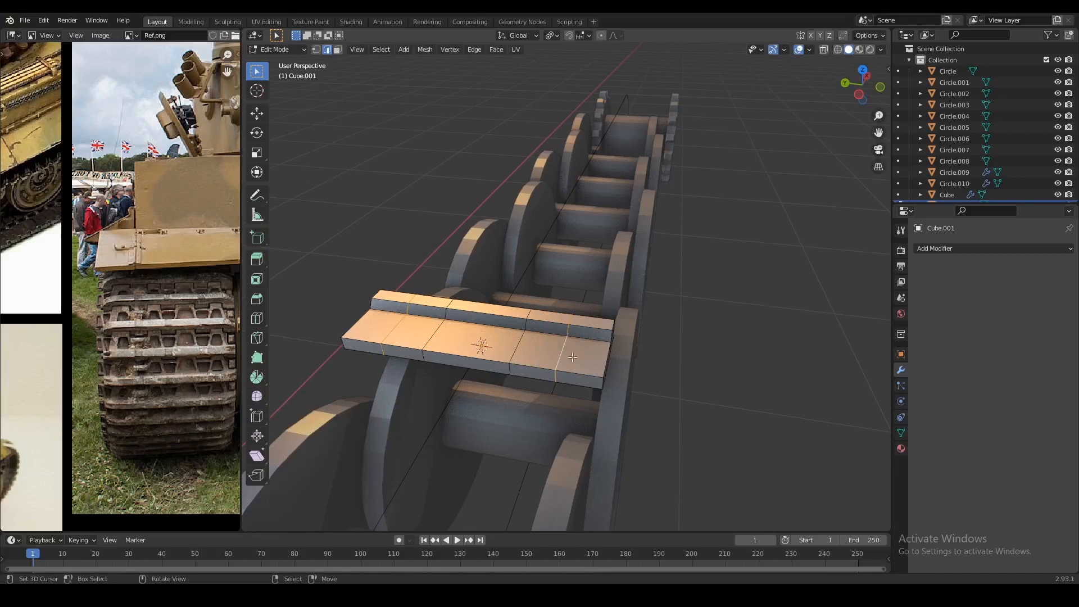
key(s)
key(x)
click(590, 369)
click(562, 35)
click(561, 65)
key(s)
key(y)
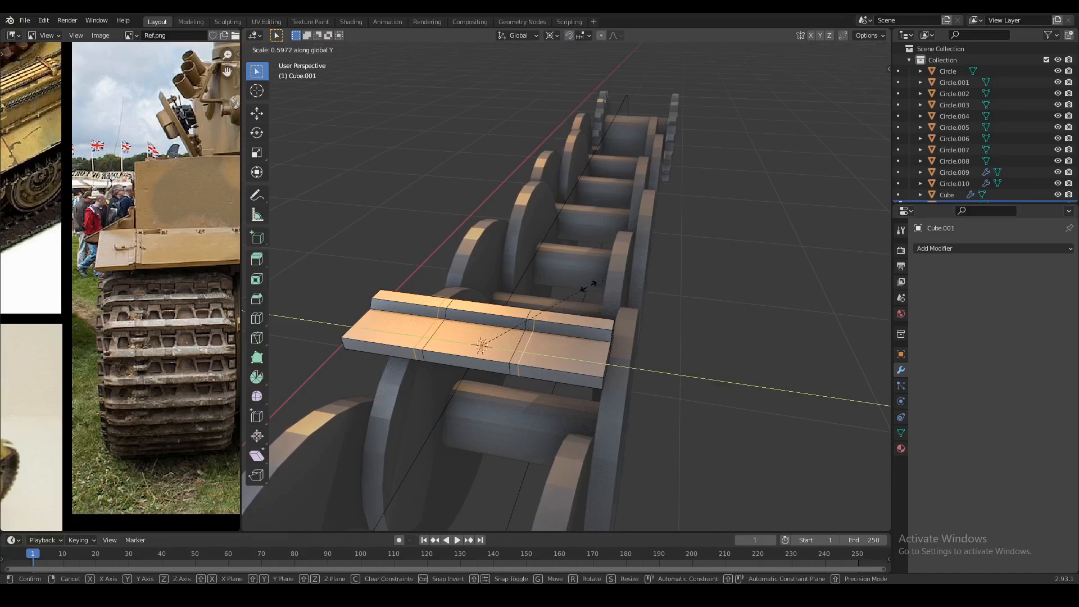
click(533, 374)
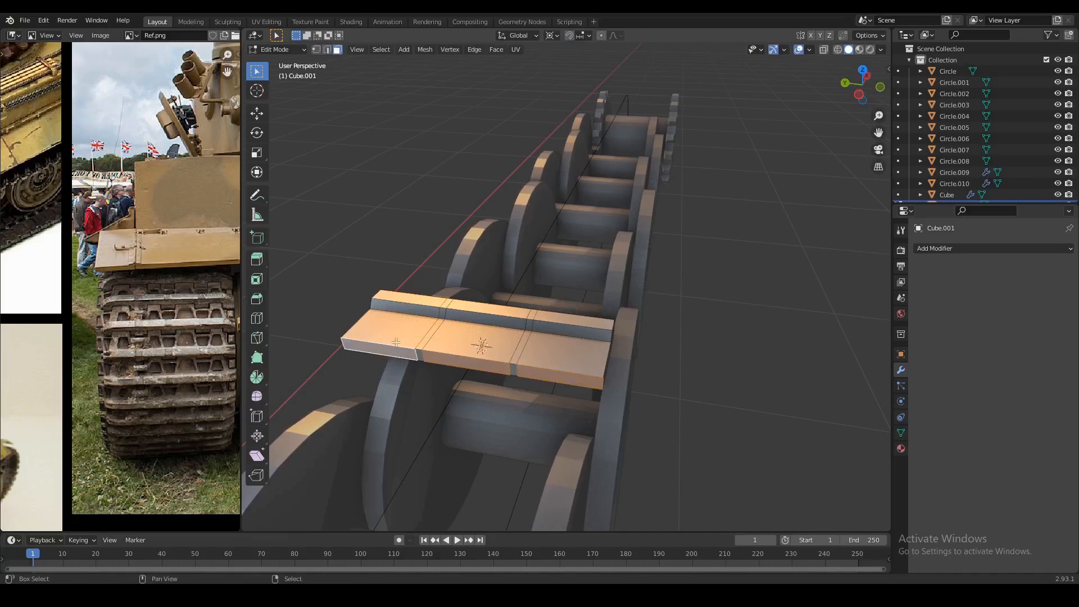
Extrude the three wide side faces opposite the ridge about 0.022 m, narrow them individually to 0.546 along Y, and extrude about 0.05 m more.
click(548, 37)
click(568, 74)
key(e)
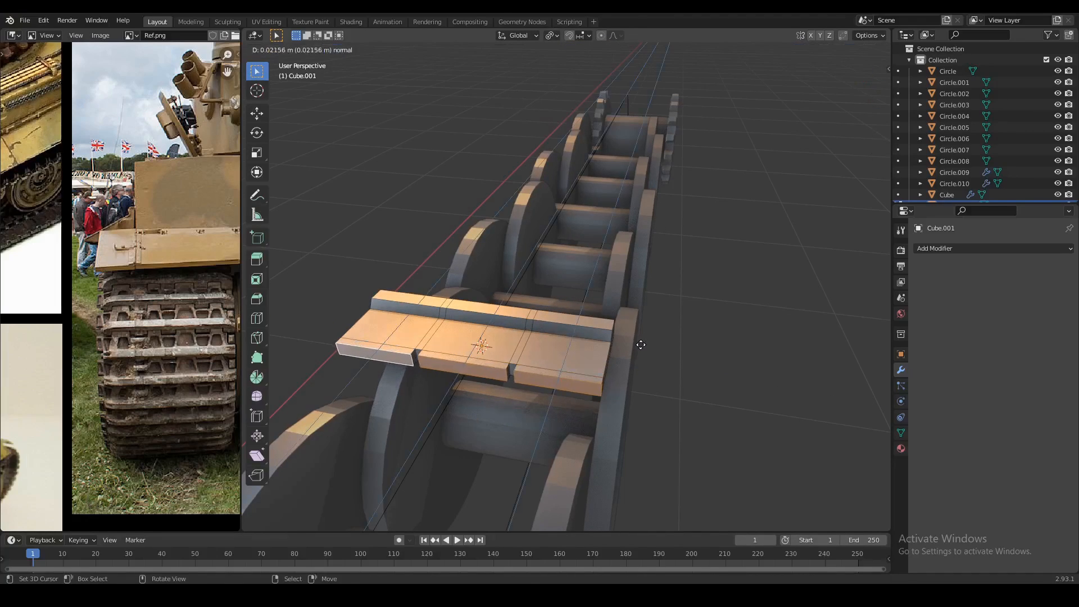
click(641, 344)
key(s)
key(y)
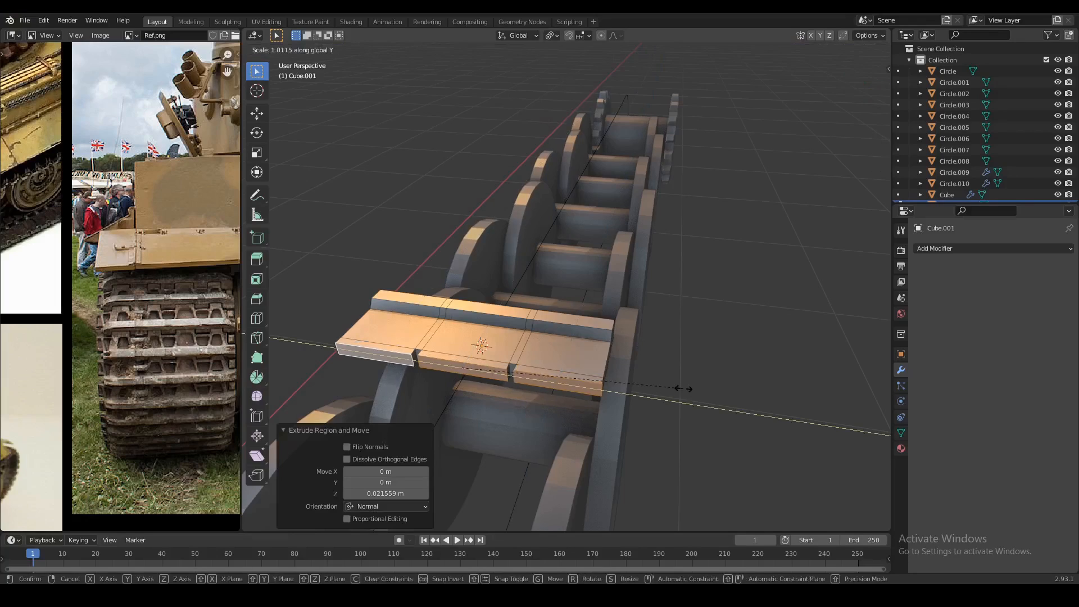
click(590, 377)
key(e)
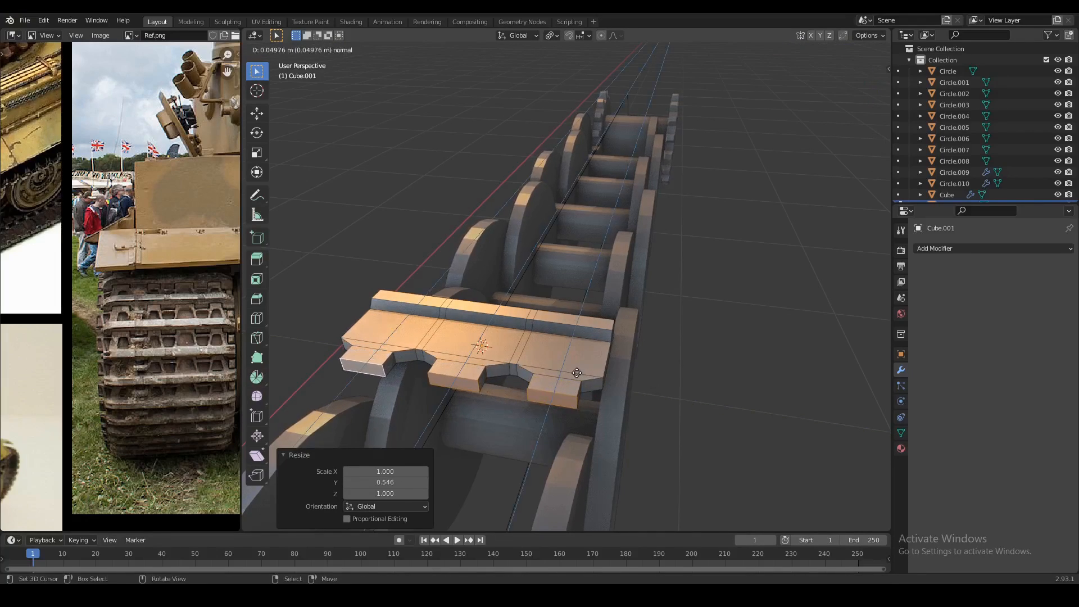
click(576, 373)
Widen the two narrow side faces below the ridge by 6.234 along Y and extrude them about 0.05 m.
middle_drag(576, 373, 551, 364)
click(551, 364)
shift+click(668, 322)
shift+click(758, 289)
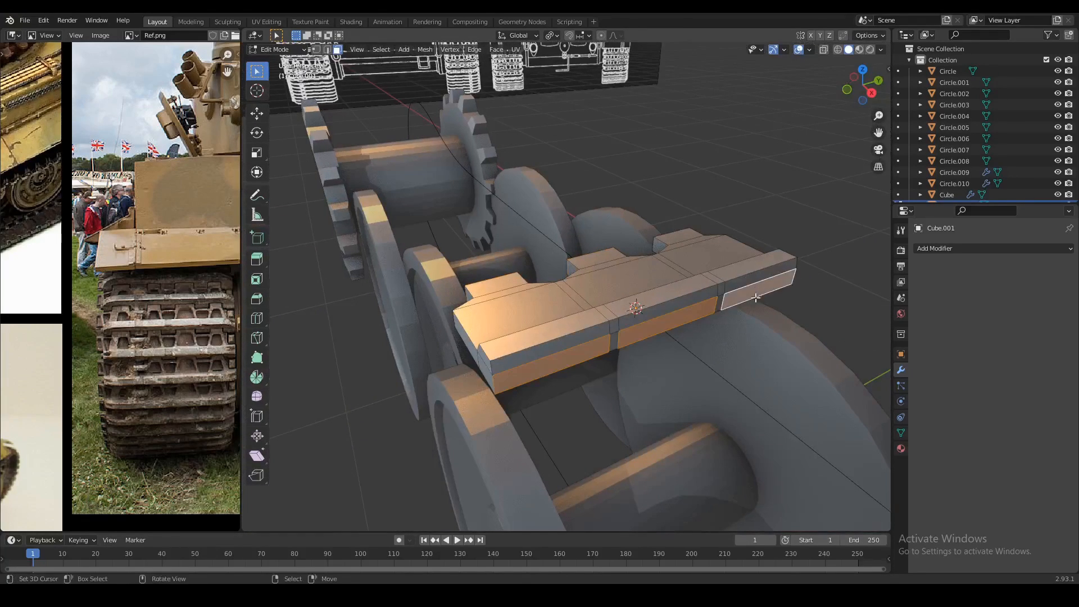
scroll(730, 309, up, 2)
middle_drag(696, 334, 635, 330)
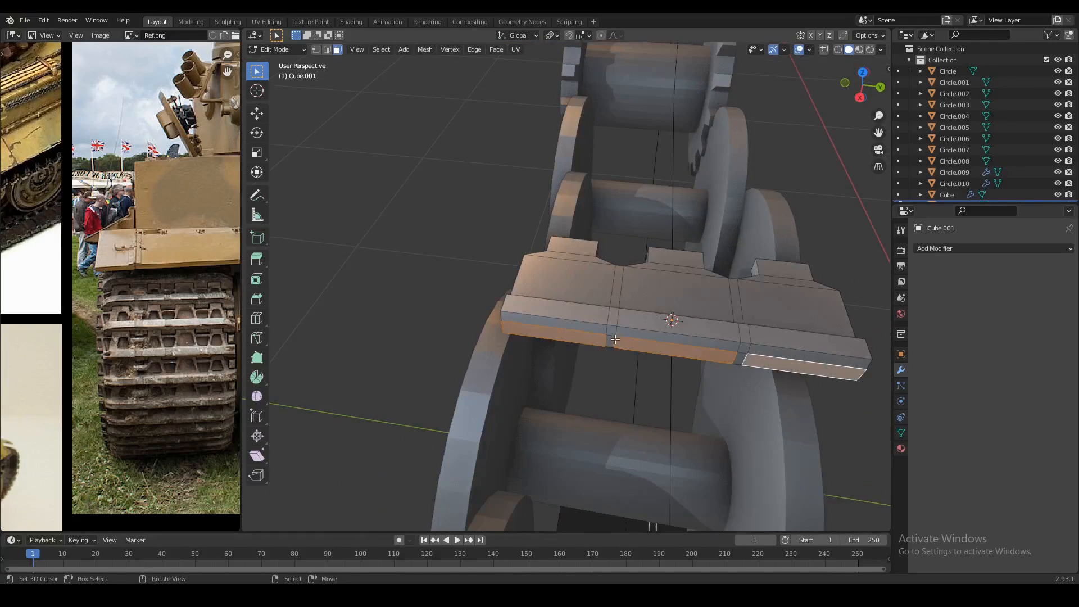
drag(615, 340, 617, 342)
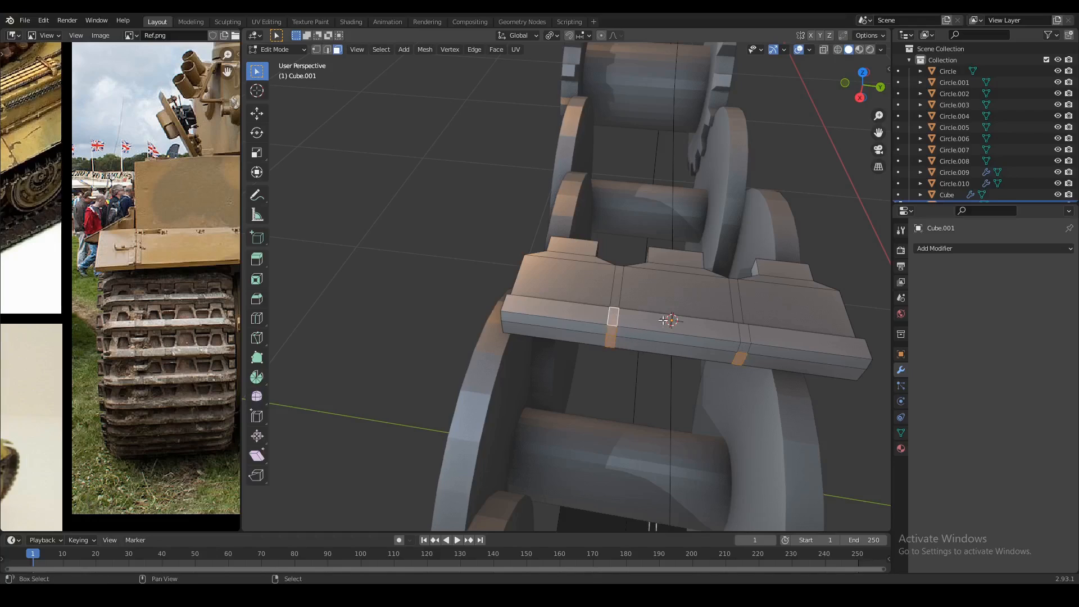
key(s)
key(y)
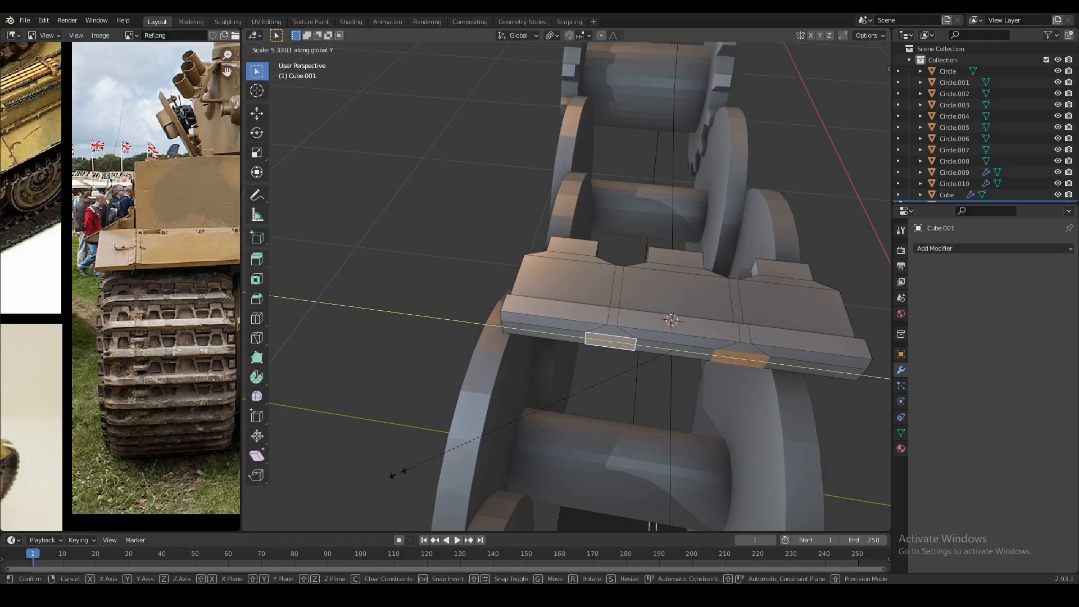
click(351, 489)
key(e)
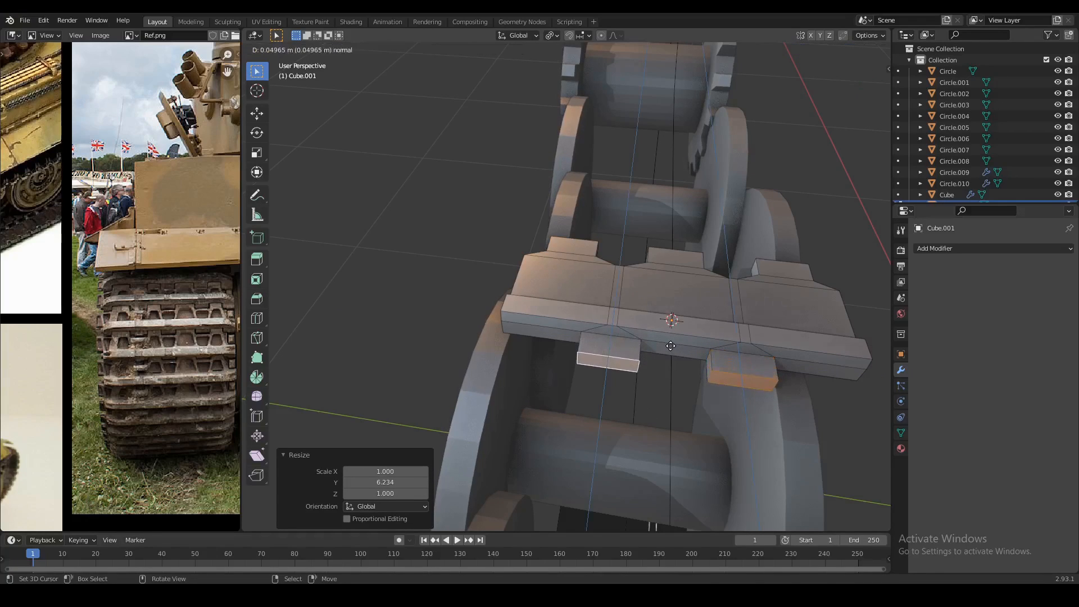
click(671, 348)
Lower the upper end edges of the three tabs opposite the ridge along Z to slope them.
key(Tab)
middle_drag(666, 281, 770, 248)
scroll(674, 270, down, 4)
middle_drag(483, 326, 543, 320)
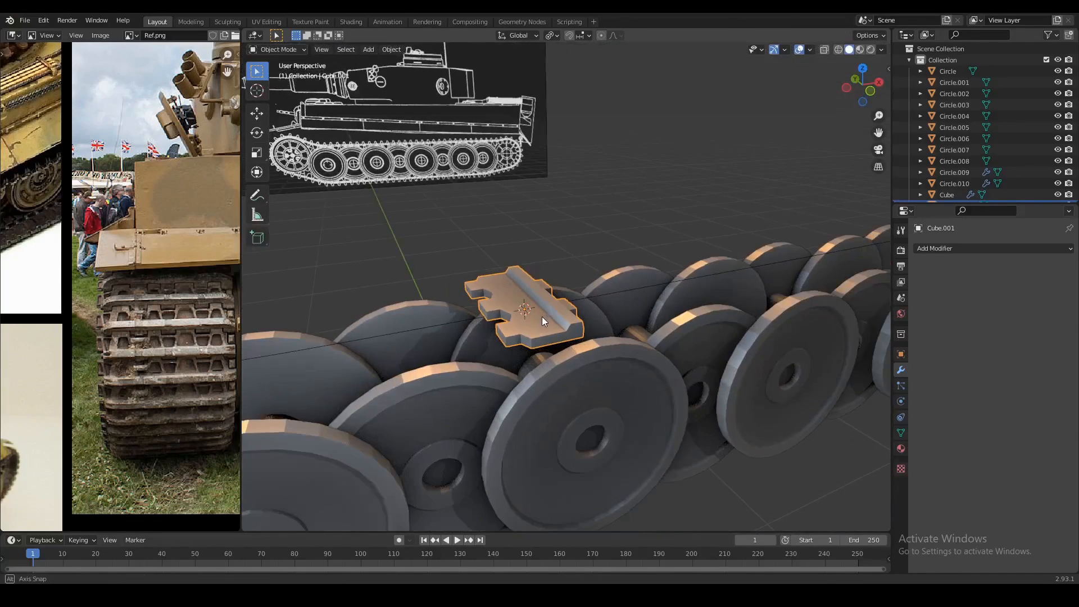
scroll(540, 319, up, 2)
key(Tab)
middle_drag(471, 366, 470, 360)
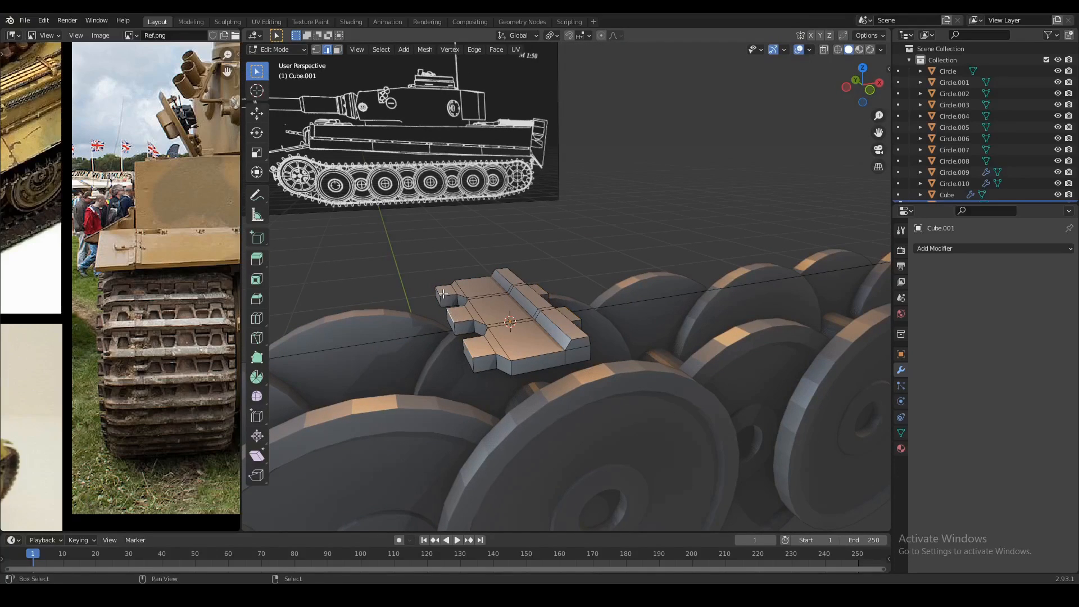
key(g)
key(z)
click(483, 282)
key(Tab)
middle_drag(483, 282, 604, 331)
Add an Array modifier to the track link with a relative X offset factor of 0.9.
click(963, 248)
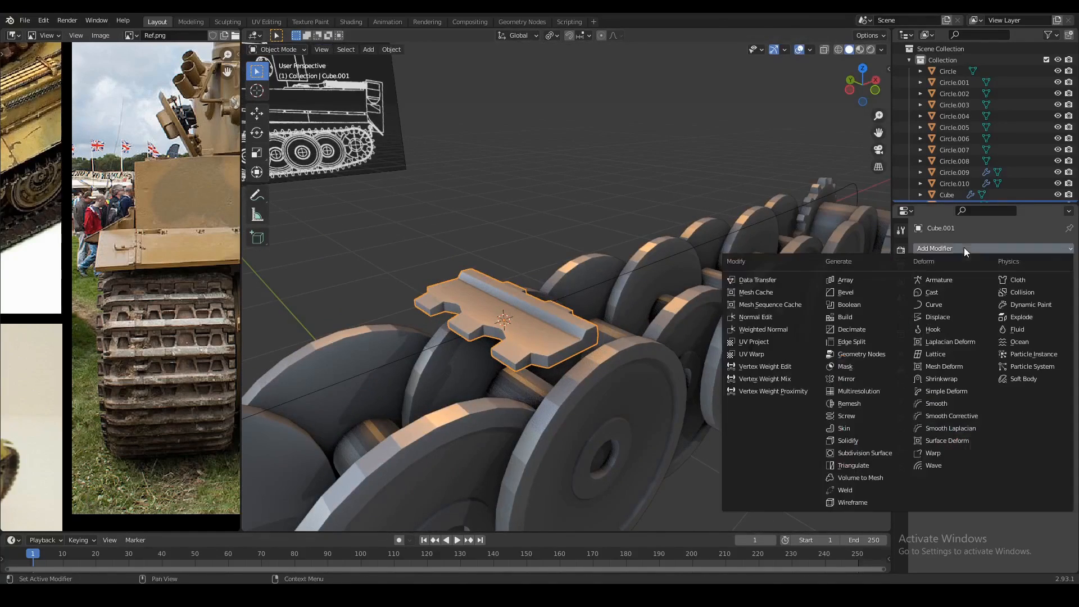
click(870, 278)
middle_drag(768, 326, 789, 289)
click(1010, 319)
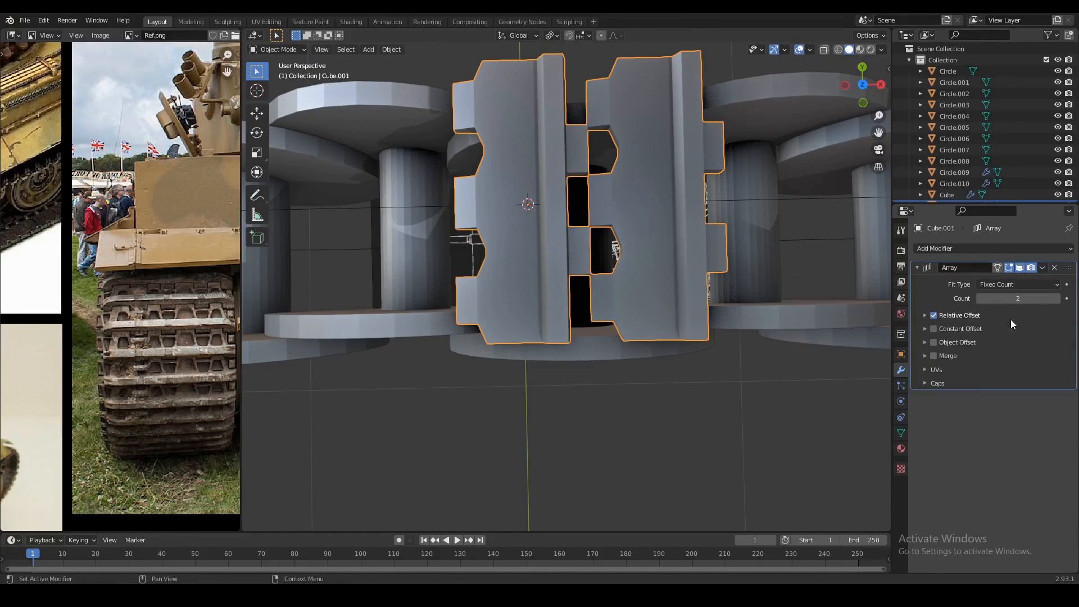
click(926, 315)
click(1000, 331)
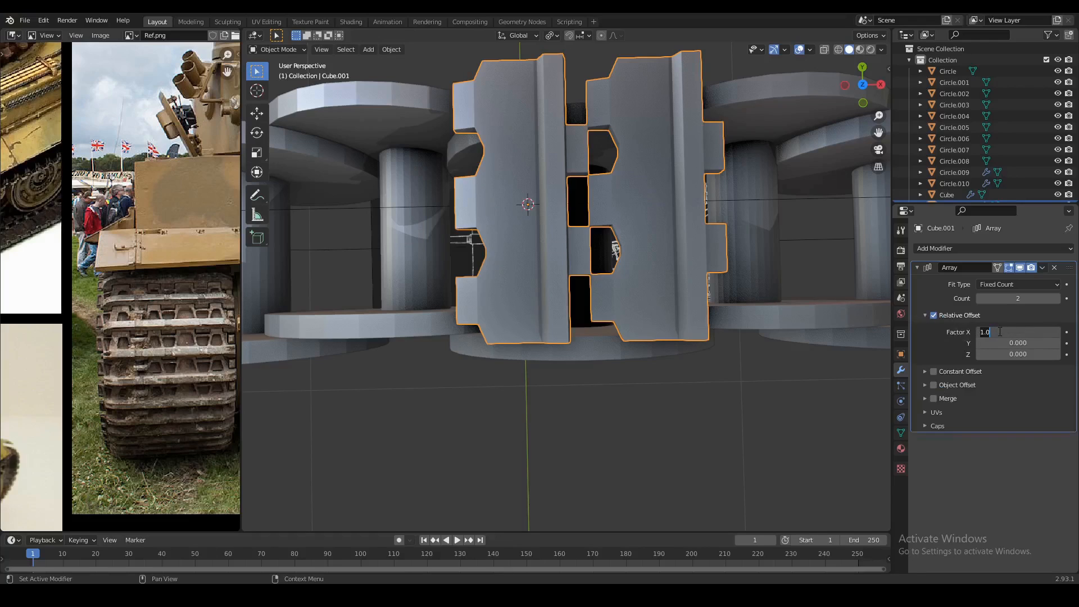
text(0.9)
key(Return)
Set the track link array's count to 18.
scroll(690, 295, down, 3)
middle_drag(646, 304, 799, 281)
drag(1028, 294, 1057, 294)
scroll(757, 322, down, 3)
middle_drag(757, 322, 869, 275)
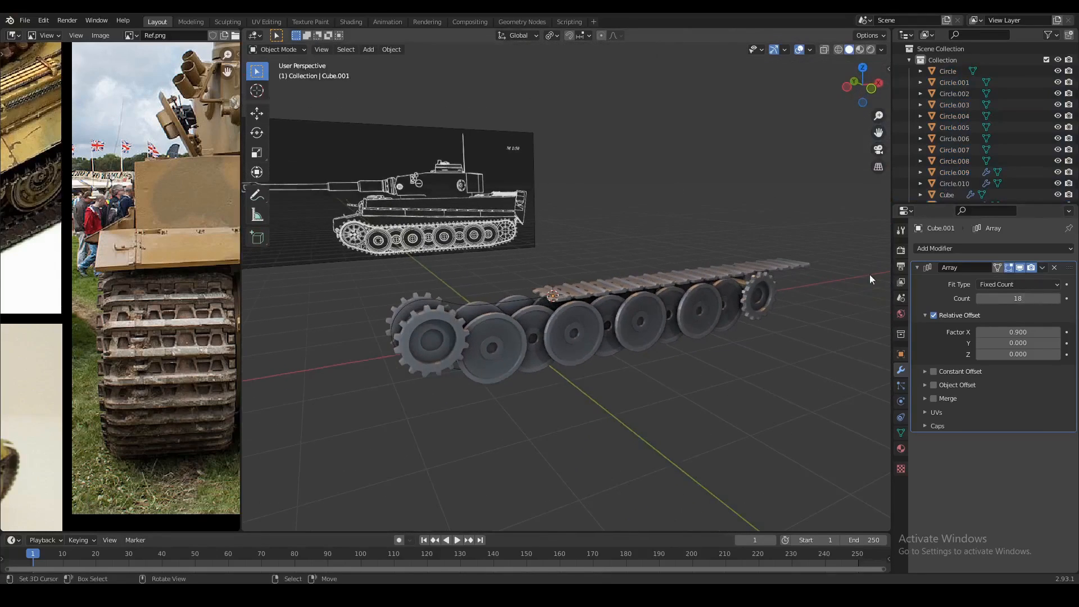
Add a Curve modifier to the arrayed track link with NurbsPath as its curve object.
click(957, 248)
click(934, 305)
click(1001, 456)
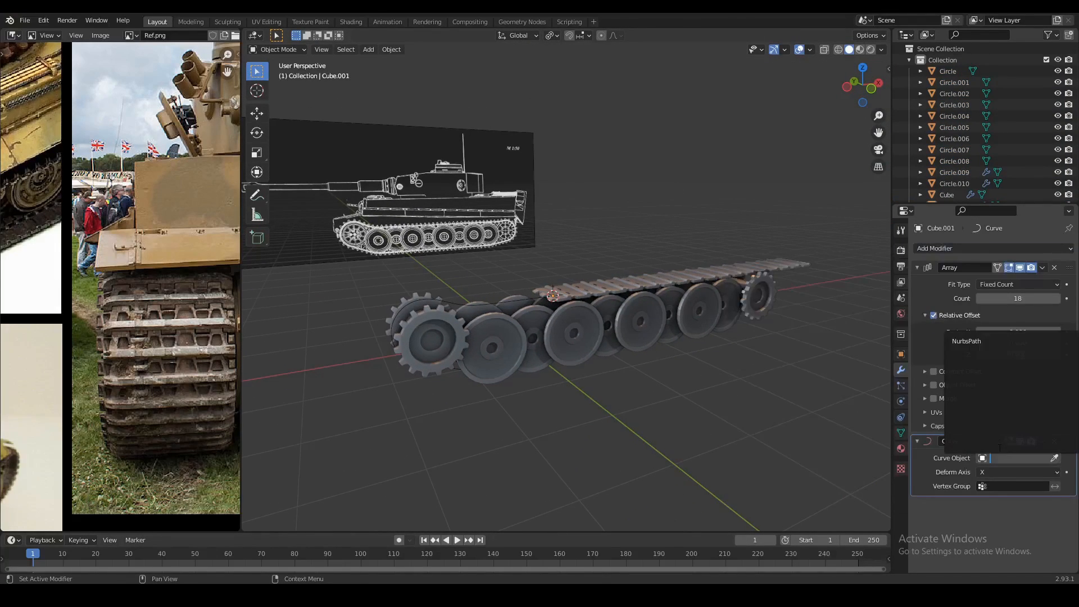
click(965, 341)
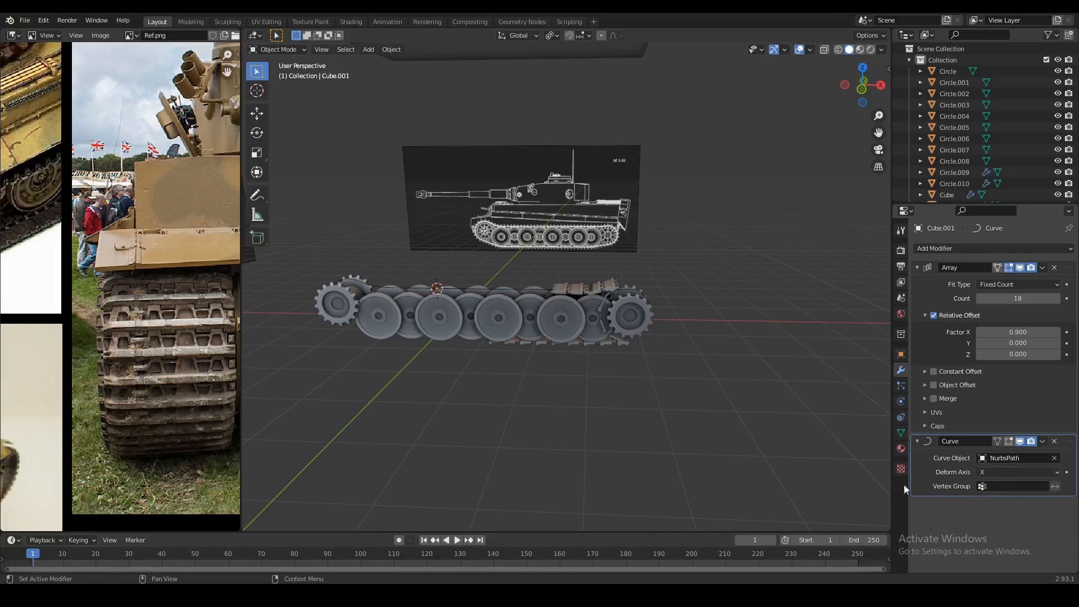
Try the Y, Z, -X and -Y deform axes on the Curve modifier and return it to X.
middle_drag(623, 316, 643, 340)
scroll(642, 340, up, 3)
click(1003, 477)
click(991, 497)
click(990, 475)
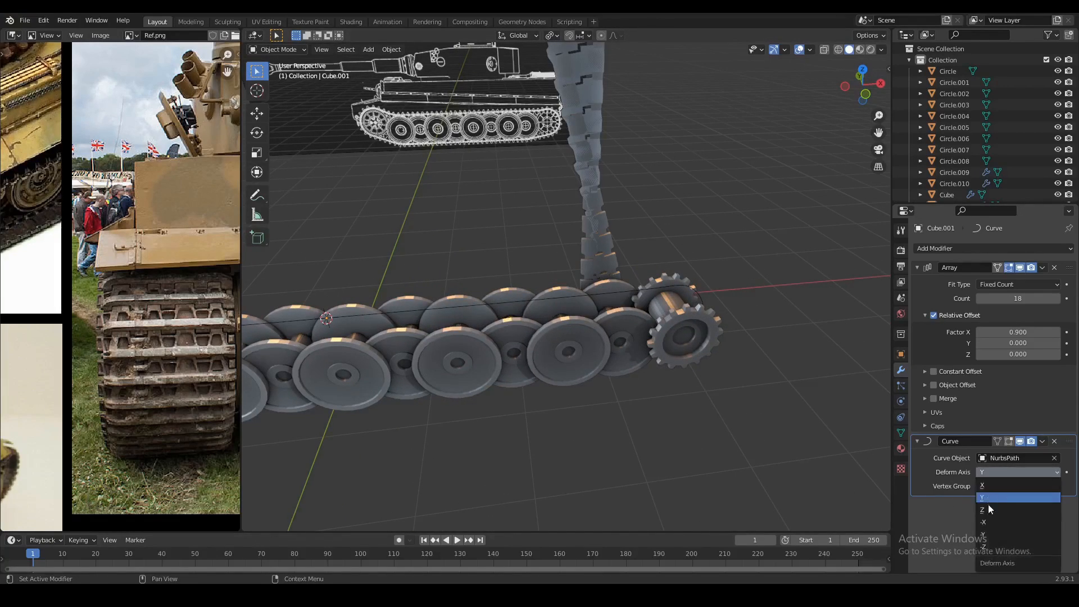
click(986, 507)
click(1002, 475)
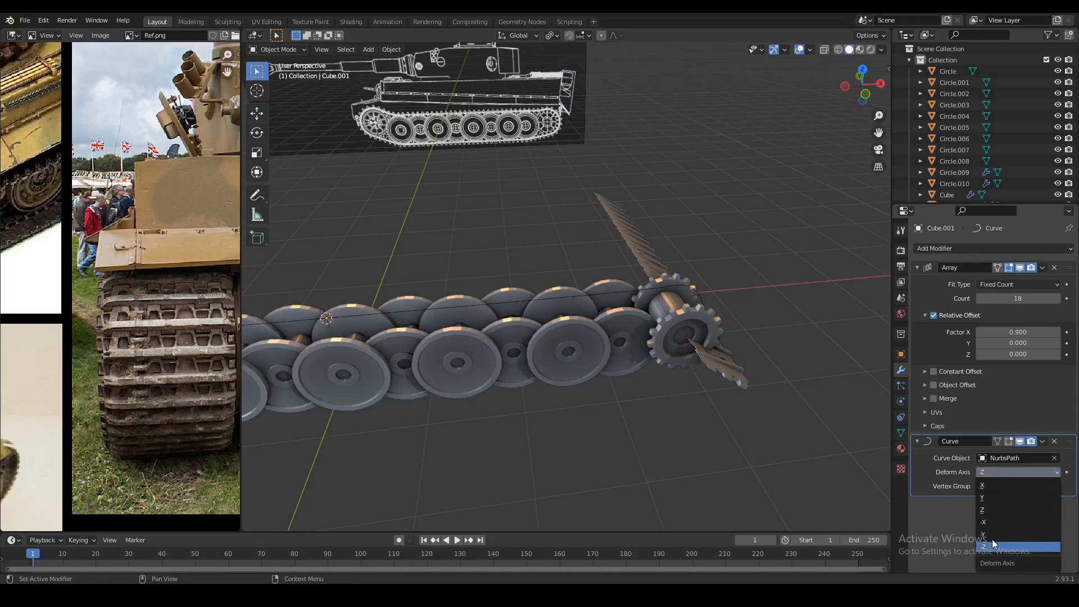
click(987, 522)
click(997, 475)
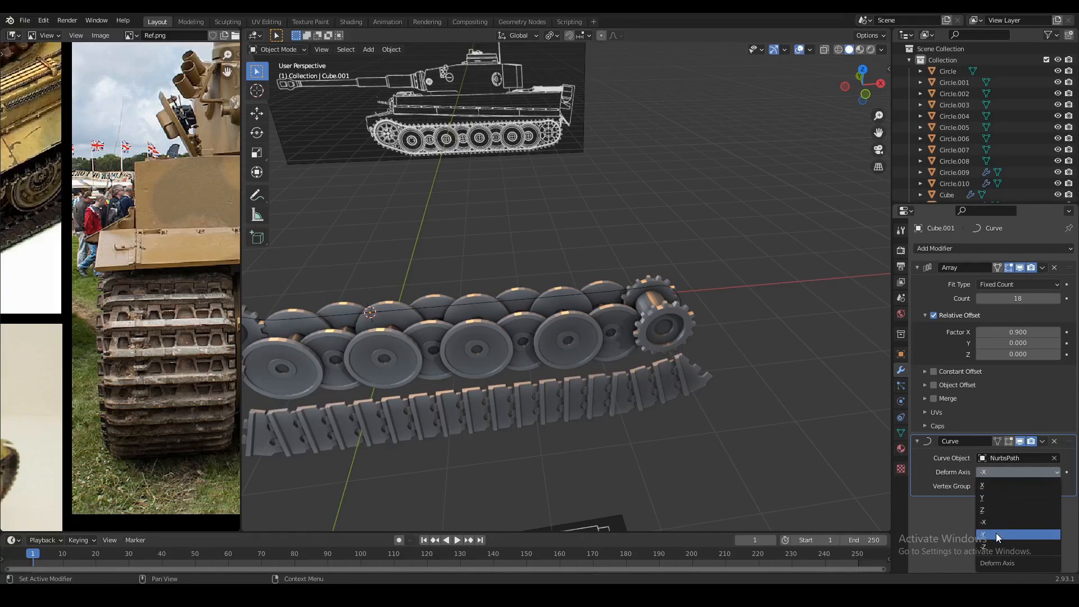
click(996, 532)
click(996, 473)
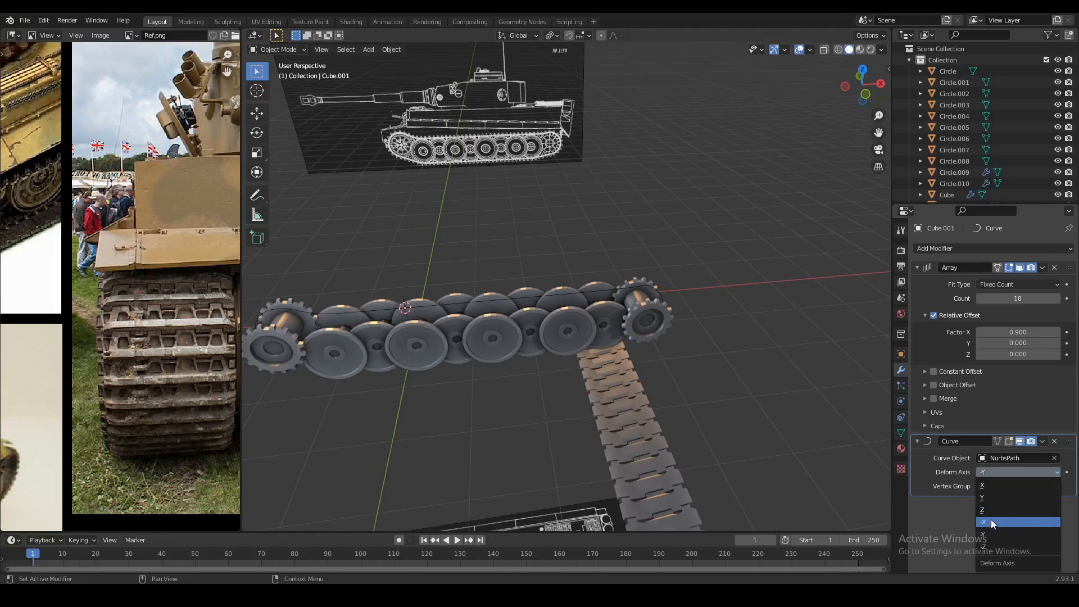
click(991, 519)
click(989, 471)
click(989, 485)
Try to lower the track array along Z to fit around the wheels, and undo the move.
middle_drag(738, 399, 561, 346)
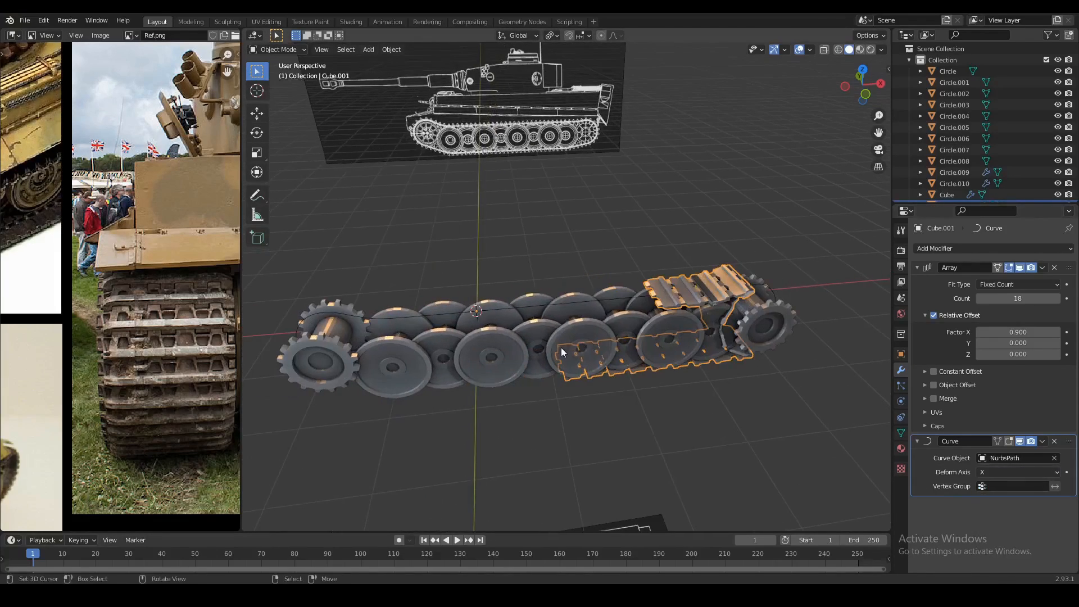
key(g)
key(z)
click(571, 426)
middle_drag(571, 426, 616, 311)
key(g)
key(z)
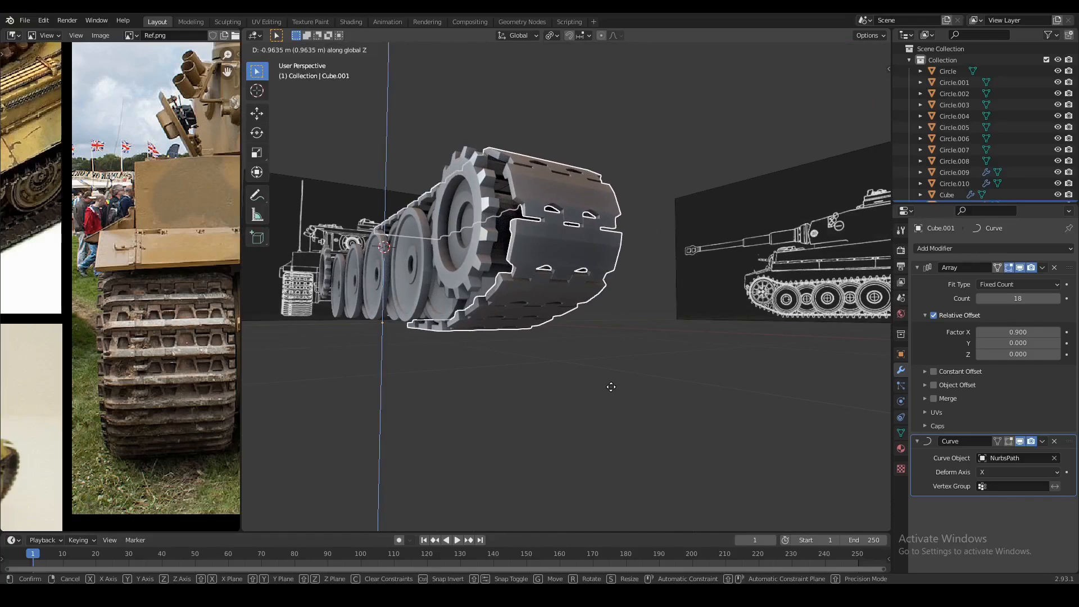
click(610, 386)
middle_drag(609, 386, 533, 295)
key(ctrl+z)
Set the origin of the NurbsPath curve to the 3D cursor.
key(shift+z)
key(shift+z)
click(516, 281)
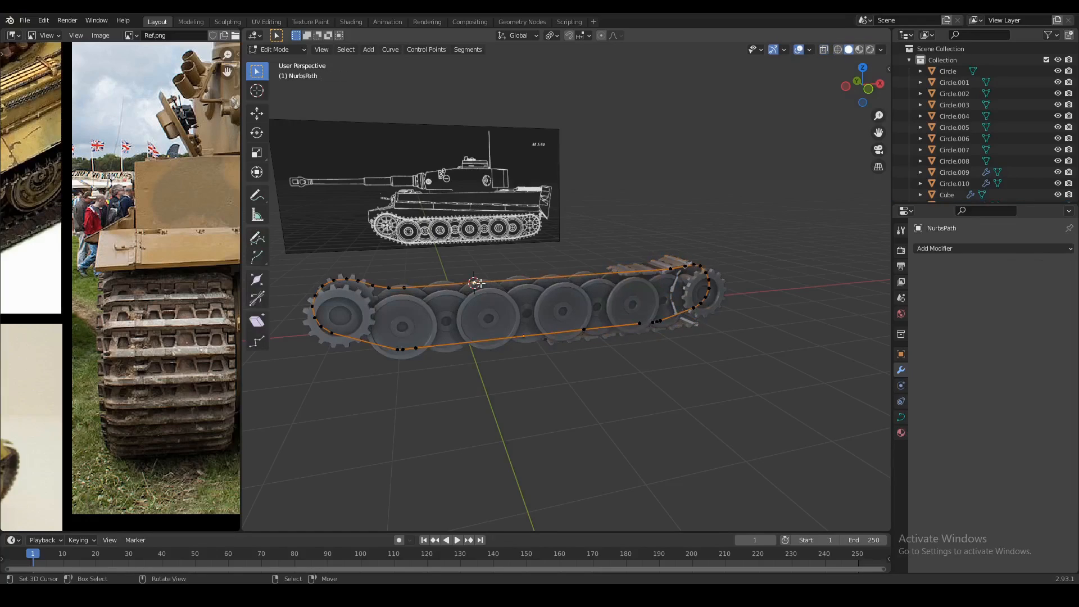
key(ctrl+alt+shift+c)
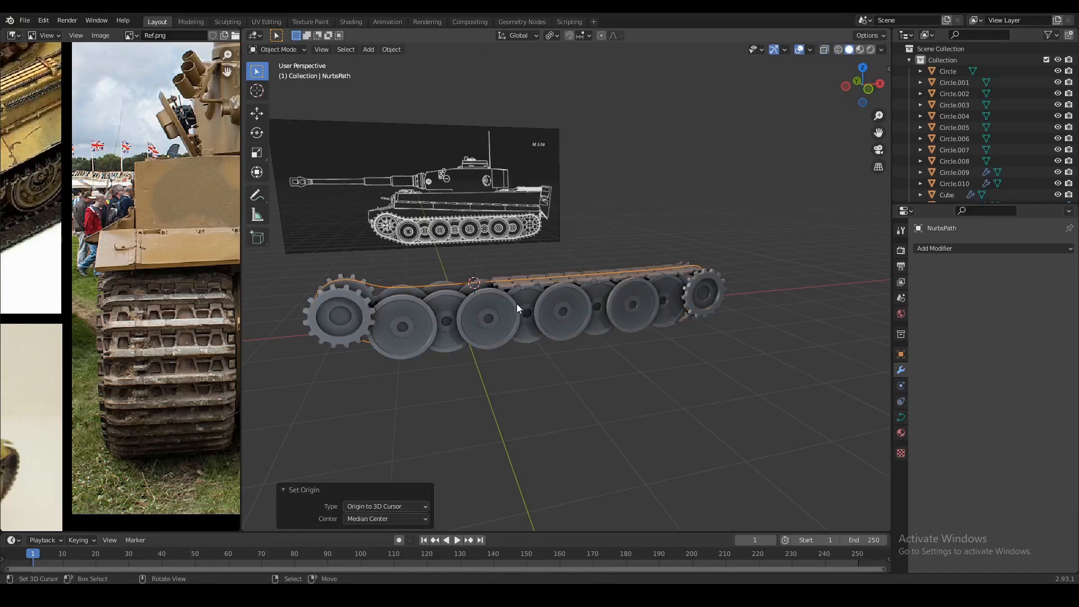
Adjust the height of the track array along Z so it rests over the wheels.
middle_drag(518, 305, 516, 314)
scroll(523, 314, up, 3)
click(529, 335)
middle_drag(572, 343, 594, 331)
key(g)
key(z)
click(591, 333)
Rotate the track link's mesh about the global Y axis in Edit Mode.
key(Tab)
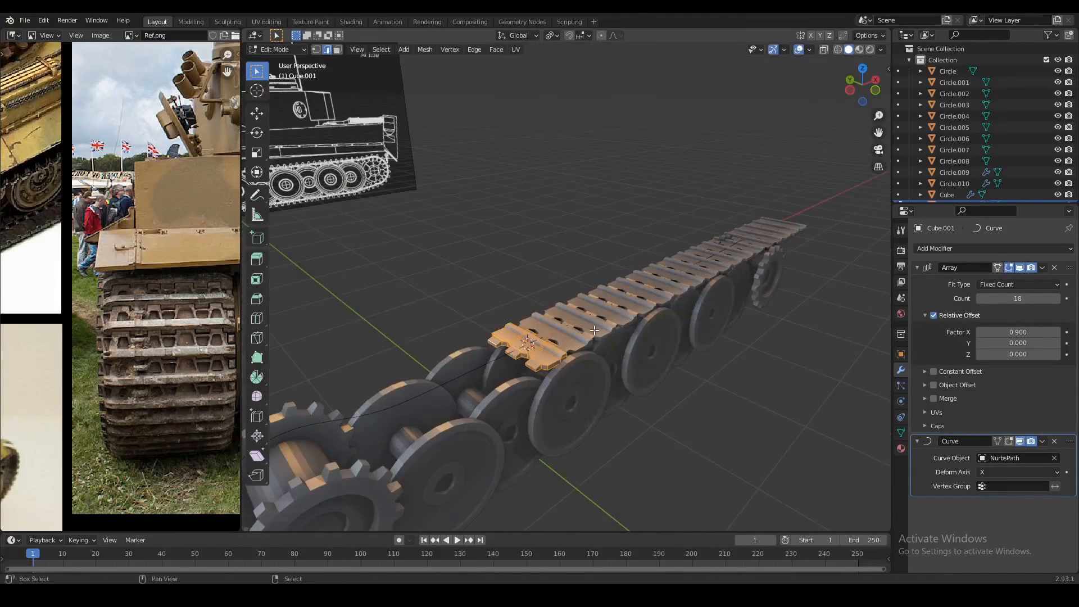
key(r)
key(y)
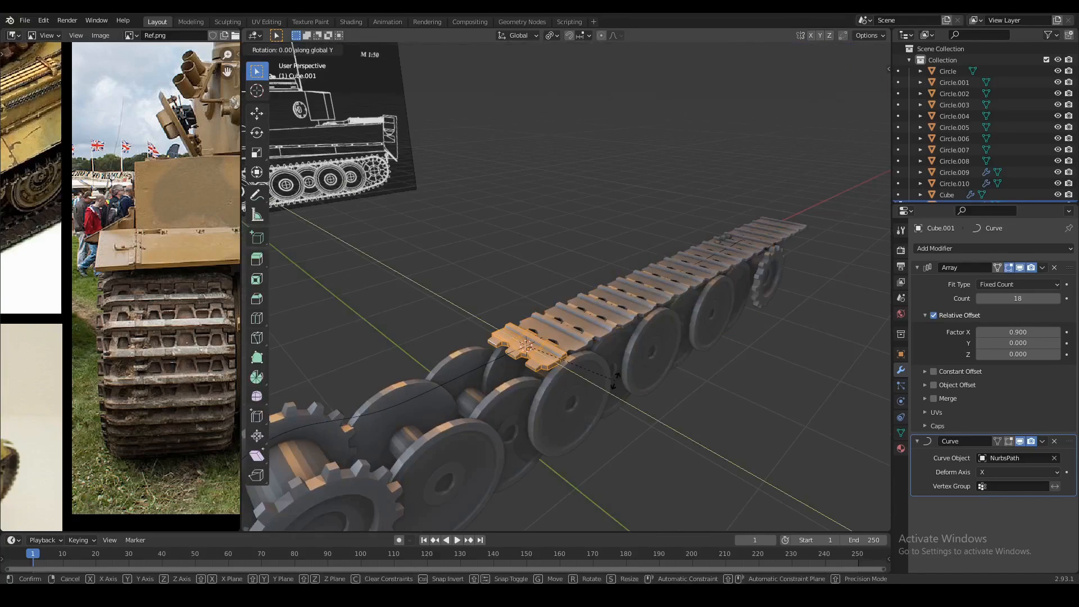
key(Return)
key(Tab)
Move the track array -0.12388 m along Y to line up with the wheels and adjust its height along Z.
mouse_move(636, 360)
middle_down()
mouse_move(703, 338)
mouse_move(639, 326)
mouse_move(648, 345)
mouse_move(572, 345)
mouse_move(633, 341)
middle_up()
key(g)
key(y)
click(573, 341)
key(s)
key(z)
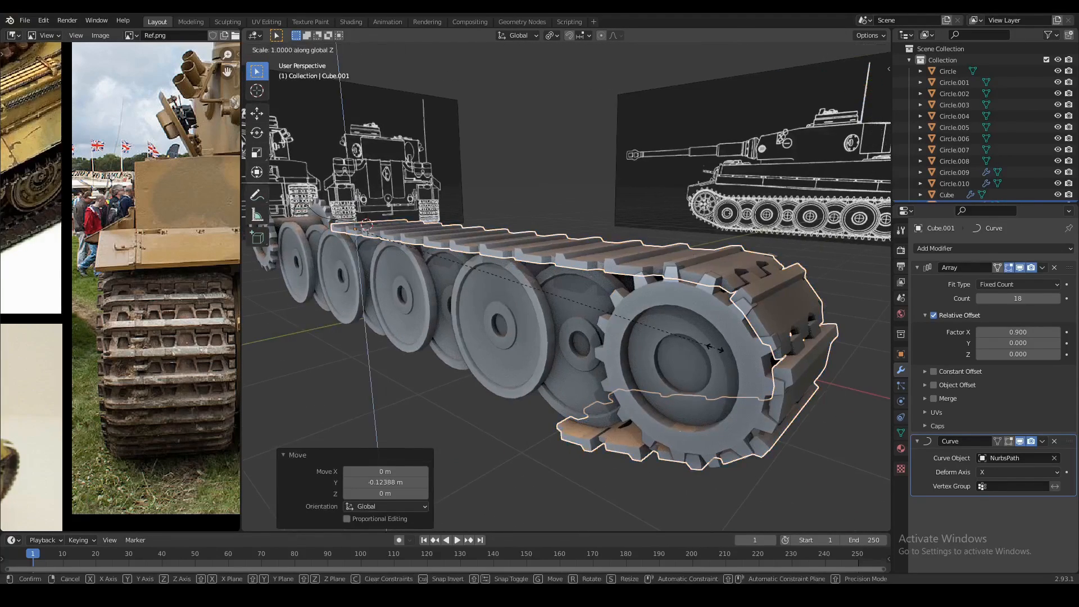
key(g)
key(z)
click(729, 357)
Widen the track array by scaling it 1.103 along Y.
middle_drag(771, 343, 767, 360)
key(s)
key(y)
click(764, 377)
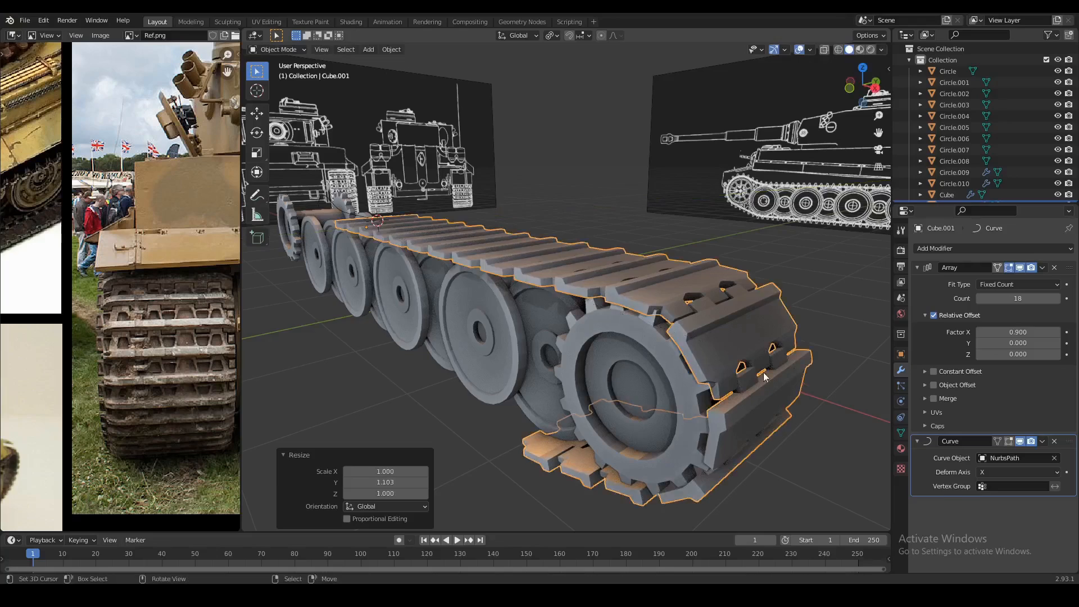
Raise the track array's count to 45 so the links wrap around the wheels and sprockets.
scroll(763, 376, down, 3)
key(a)
key(a)
middle_drag(539, 360, 562, 359)
scroll(602, 355, down, 2)
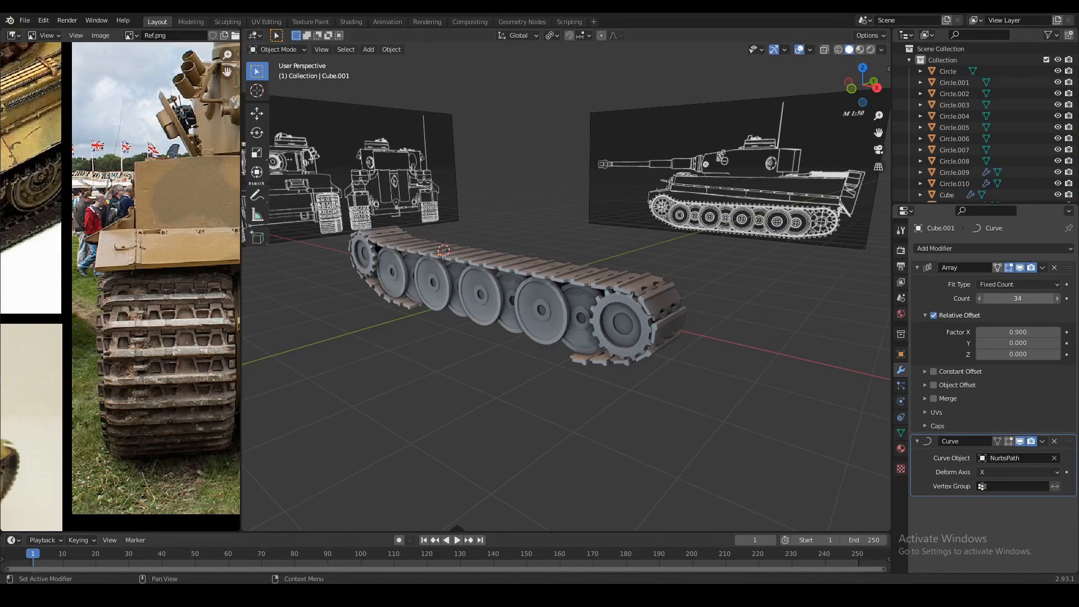
middle_drag(612, 312, 573, 332)
scroll(575, 335, up, 1)
right_click(587, 354)
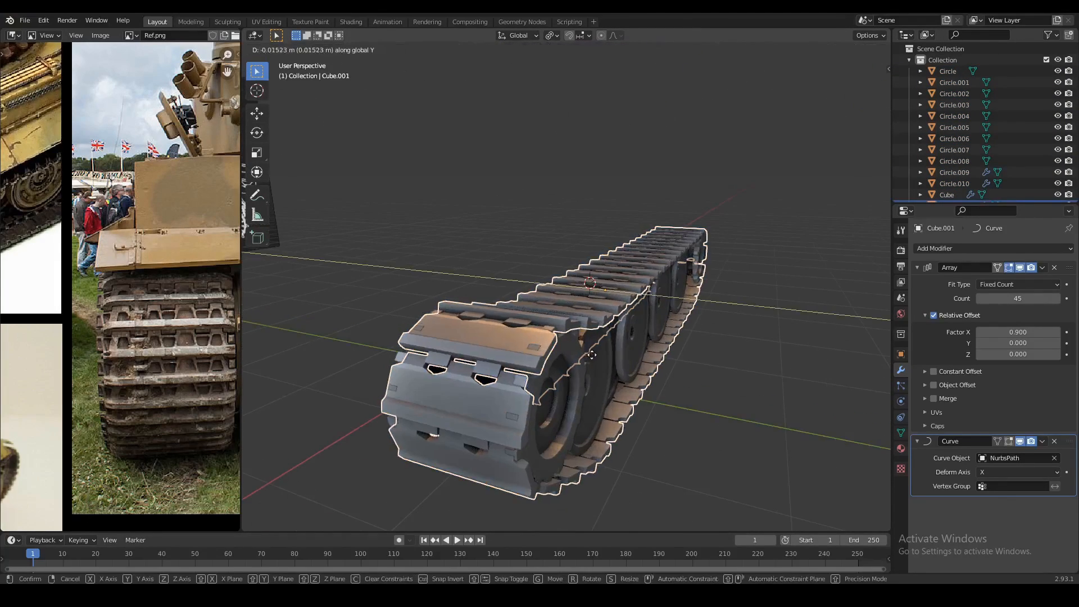
Select the hull and turret together and move them -5 m along Z down onto the running gear.
scroll(643, 343, down, 2)
key(a)
key(a)
middle_drag(642, 341, 546, 357)
scroll(727, 335, down, 2)
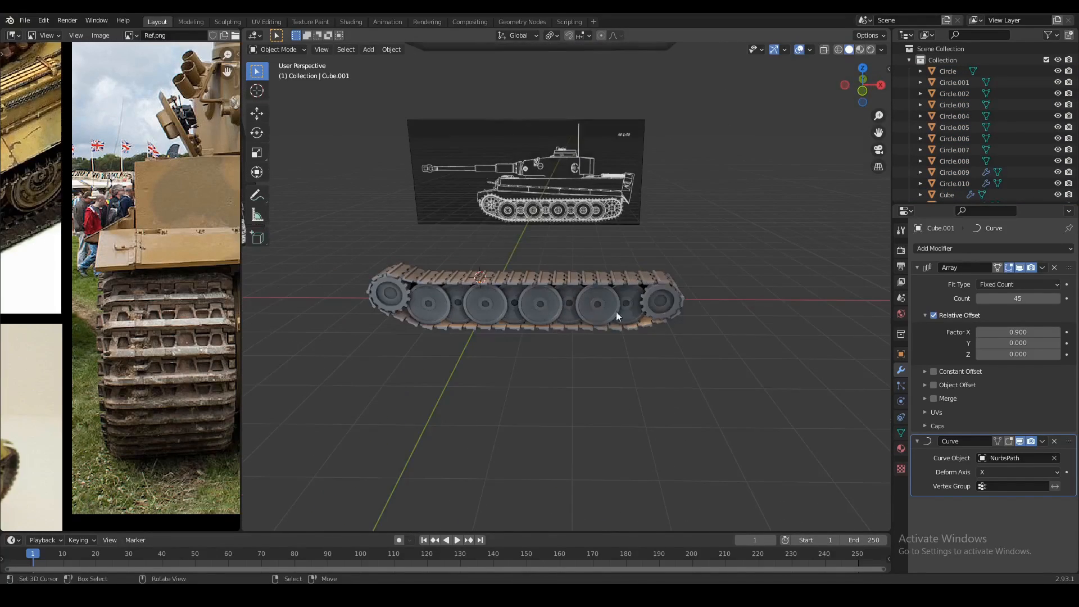
middle_drag(608, 311, 638, 288)
click(536, 136)
shift+click(558, 109)
text(gz)
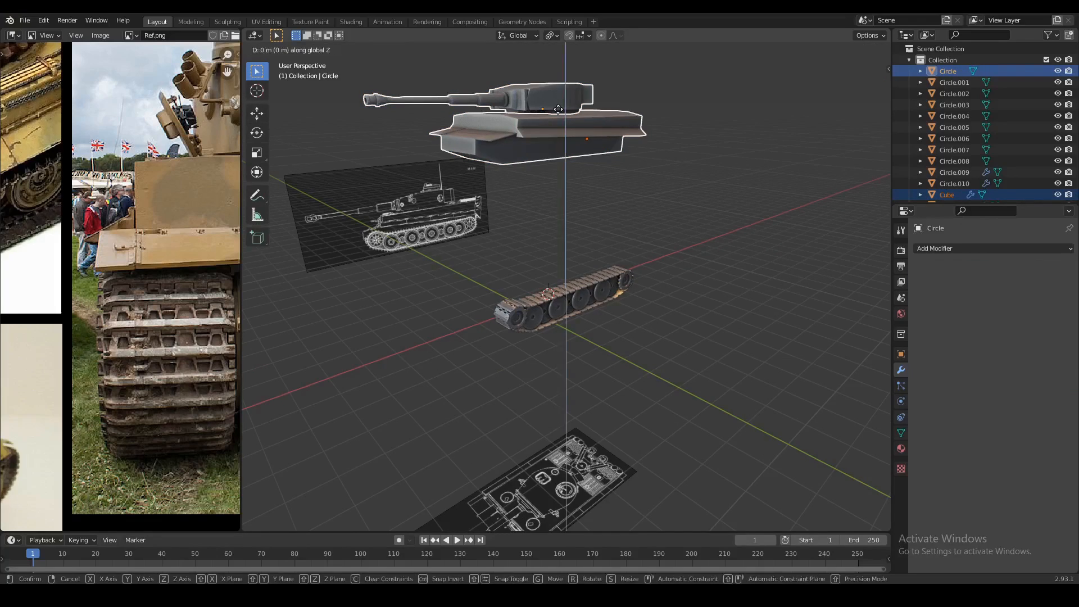
text(-5)
key(Return)
Snap the 3D cursor to the world origin.
scroll(607, 201, up, 1)
key(shift+s)
click(558, 356)
Select all the wheels, both sprockets and the track, and duplicate them in place.
middle_drag(598, 307, 619, 279)
scroll(522, 287, up, 2)
click(508, 288)
shift+click(530, 285)
shift+click(553, 292)
shift+click(581, 288)
shift+click(581, 273)
shift+click(609, 278)
shift+click(609, 279)
shift+click(609, 278)
middle_drag(609, 278, 602, 285)
shift+click(621, 289)
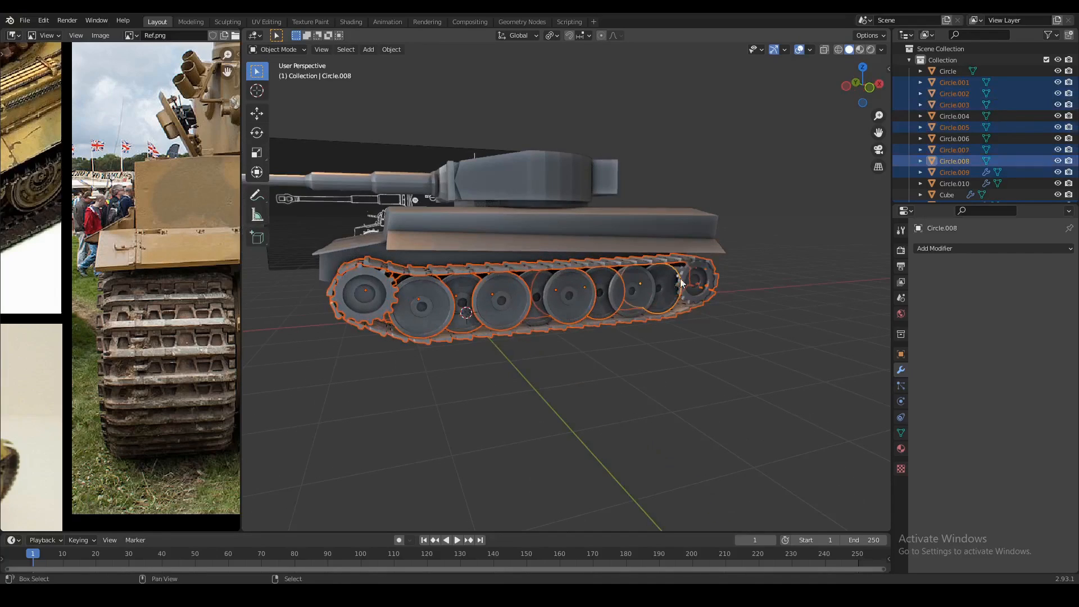
shift+click(695, 280)
shift+click(554, 297)
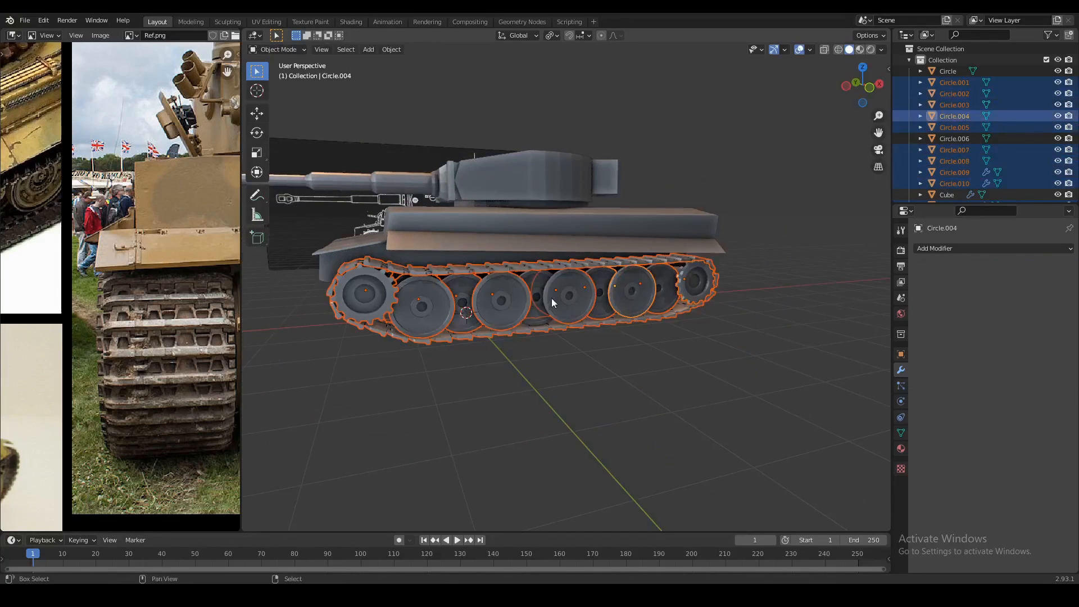
shift+click(537, 306)
shift+click(539, 325)
key(shift+z)
shift+click(469, 330)
shift+click(473, 329)
shift+click(482, 330)
shift+click(484, 329)
shift+click(482, 327)
key(b)
key(shift+d)
right_click(531, 371)
Try to mirror the duplicated running gear by scaling it -1 along Y with the current pivot.
middle_drag(531, 371, 645, 346)
key(g)
right_click(687, 326)
key(s)
key(y)
click(686, 325)
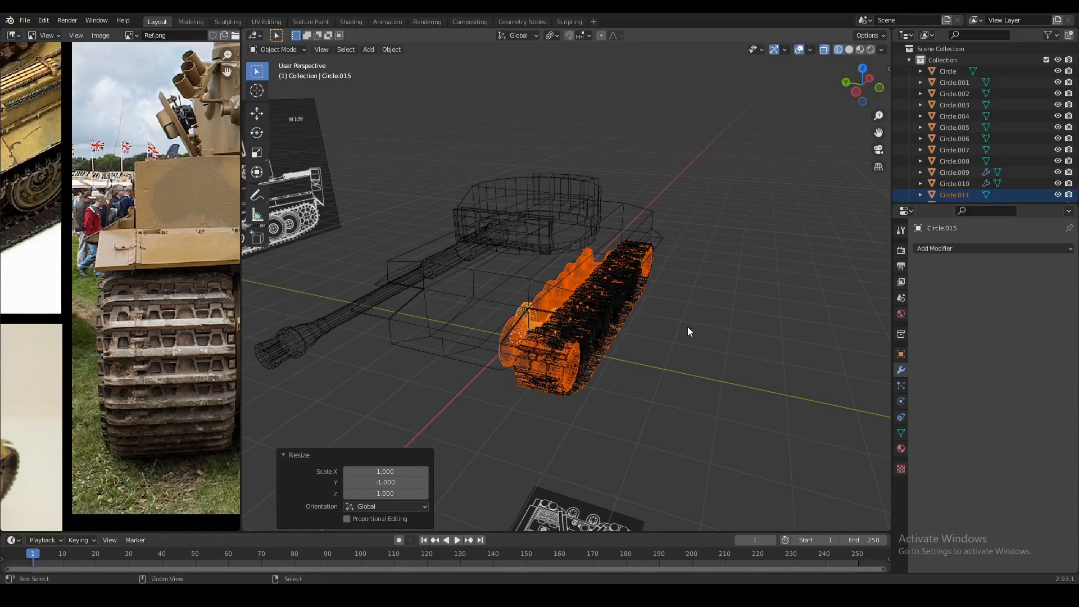
Set the pivot point to the 3D cursor and mirror the duplicated running gear by scaling it -1 along Y.
click(551, 35)
click(562, 60)
middle_drag(571, 265, 657, 346)
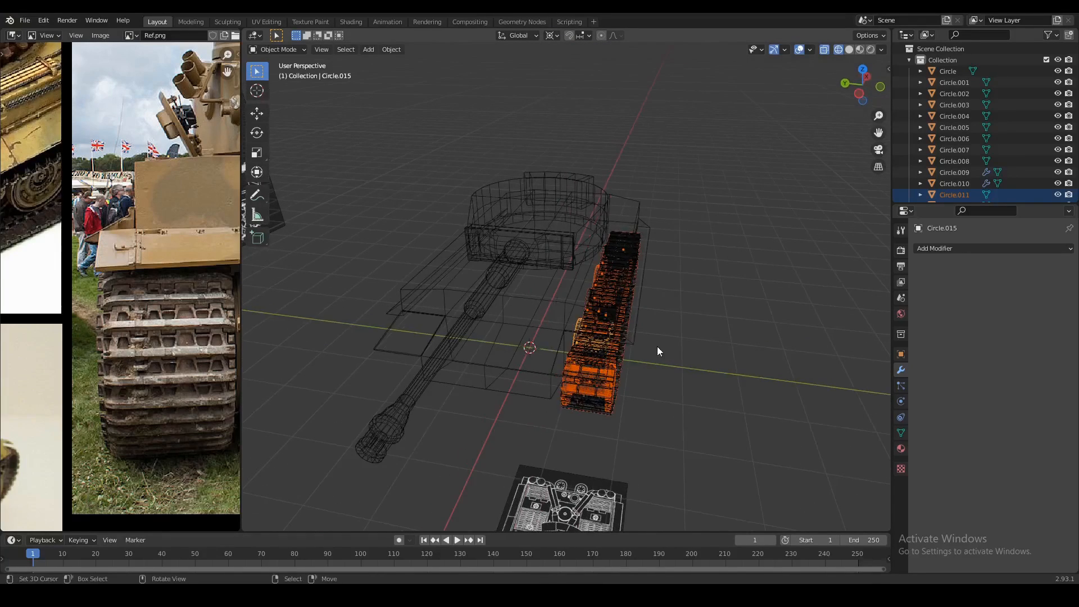
text(sy-1)
key(Return)
key(shift+z)
Recalculate the outward normals of the mirrored wheels and sprockets in Edit Mode.
mouse_move(537, 358)
middle_down()
mouse_move(612, 307)
mouse_move(585, 283)
mouse_move(591, 288)
mouse_move(561, 301)
mouse_move(648, 303)
mouse_move(553, 336)
mouse_move(397, 323)
mouse_move(577, 300)
mouse_move(566, 299)
middle_up()
scroll(611, 307, up, 4)
scroll(592, 289, down, 5)
key(Tab)
key(a)
key(shift+n)
key(Tab)
scroll(577, 300, down, 2)
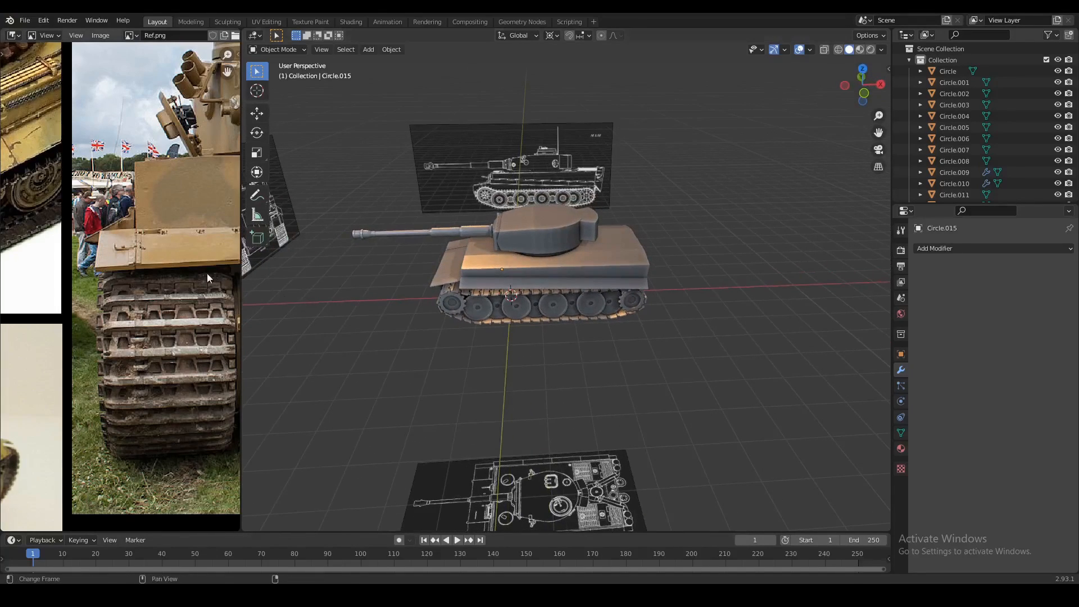
Widen the reference image area and frame the tank photos in it.
scroll(212, 274, down, 5)
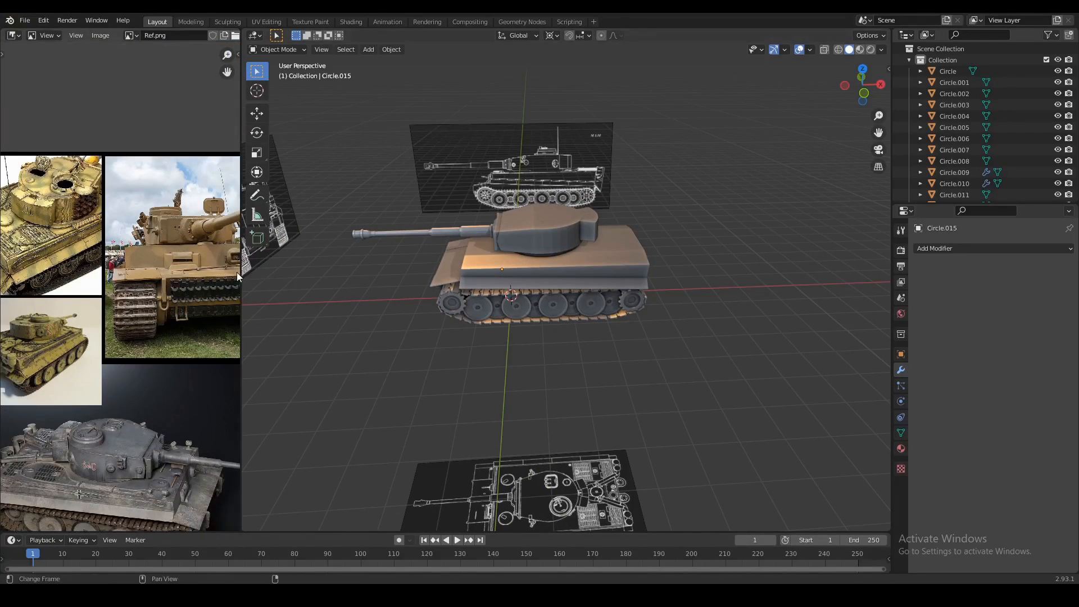
middle_drag(353, 278, 261, 268)
scroll(464, 285, up, 2)
drag(242, 264, 340, 268)
middle_drag(233, 280, 214, 313)
scroll(186, 310, up, 1)
middle_drag(153, 385, 187, 322)
scroll(185, 318, down, 1)
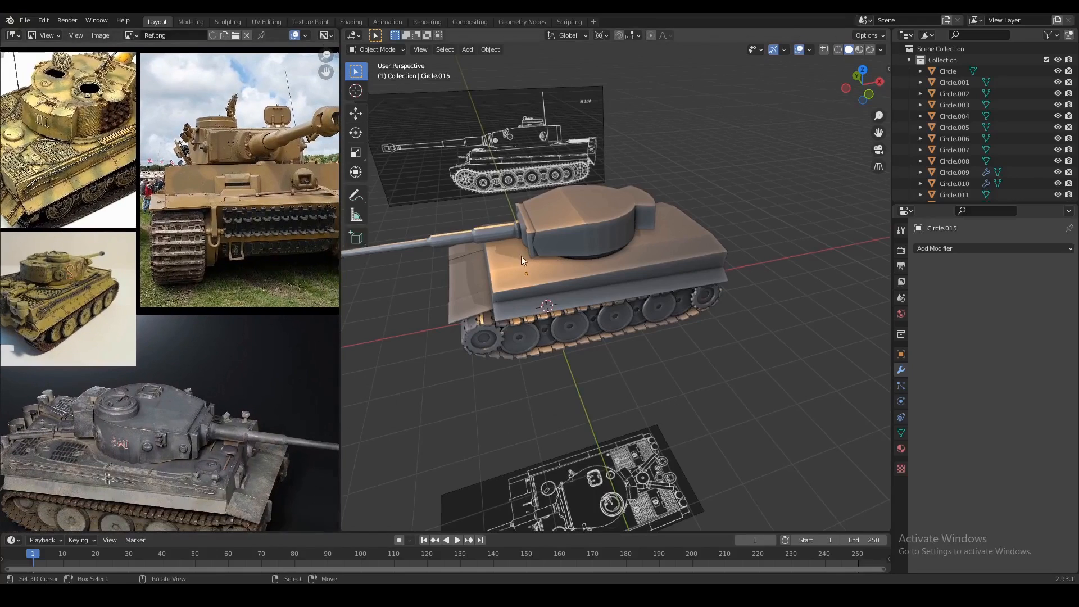
Add a 32-vertex circle mesh with a 1 m radius at the turret roof.
middle_drag(520, 254, 579, 221)
click(579, 222)
key(Tab)
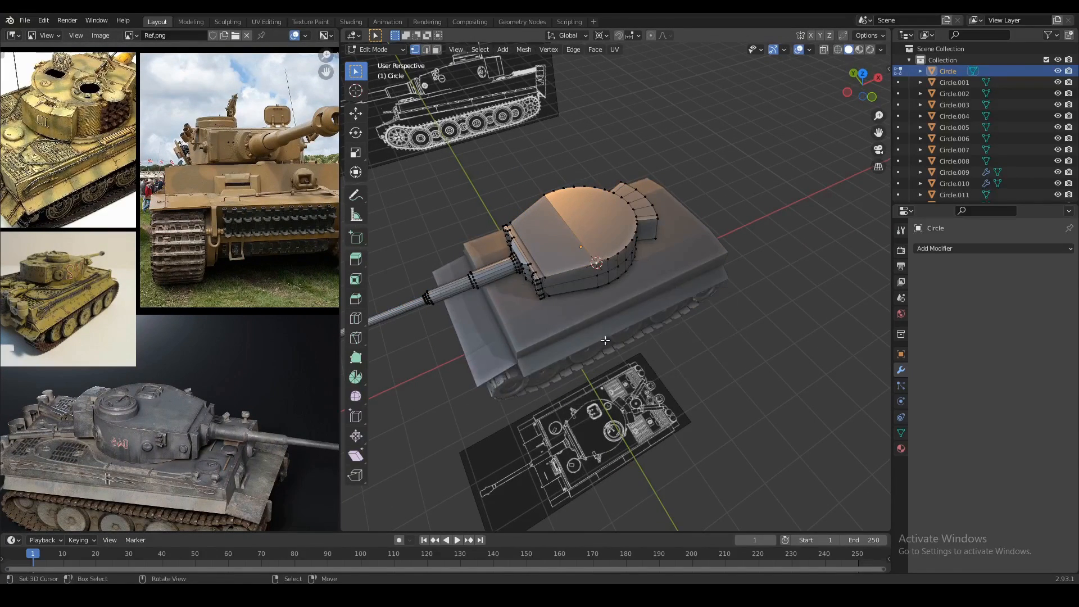
scroll(598, 255, up, 3)
key(Tab)
key(shift+a)
mouse_move(617, 355)
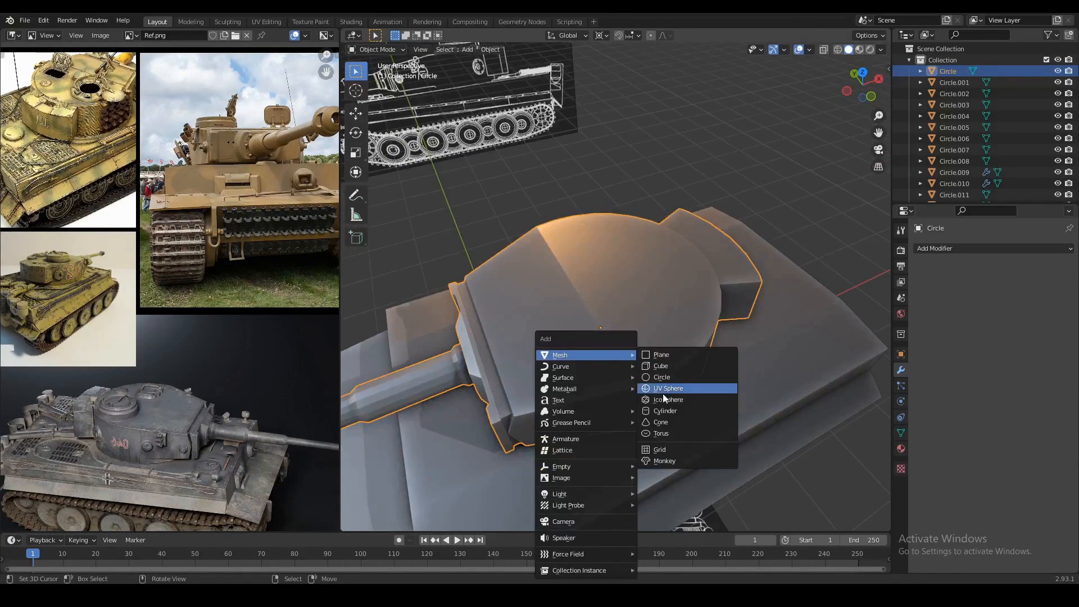
click(659, 376)
Scale down the circle and move it over the round commander's cupola in the top blueprint.
key(KP_7)
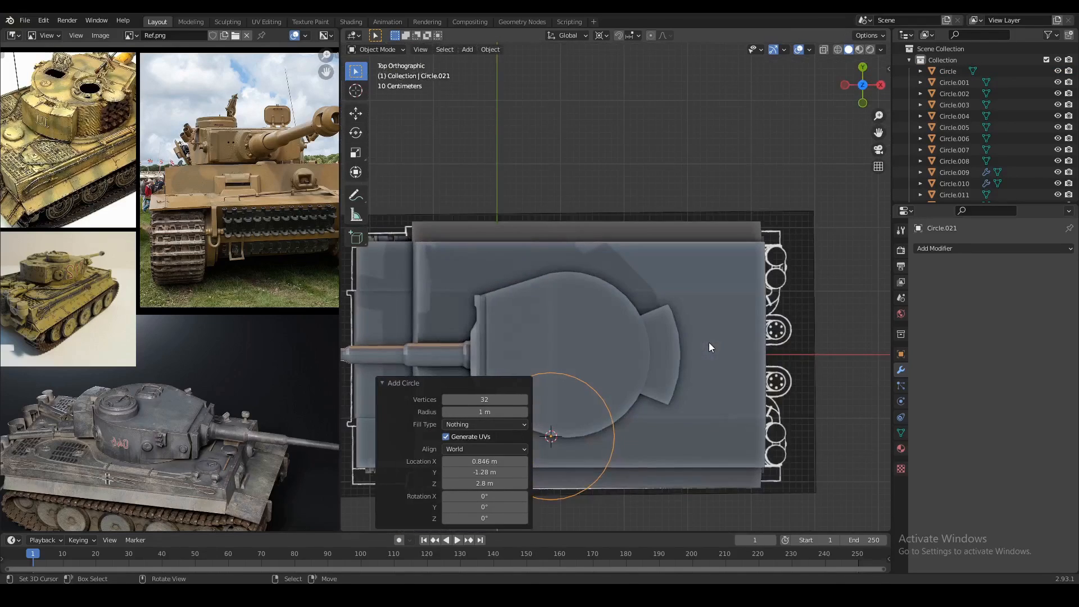
key(Tab)
key(s)
click(645, 443)
key(g)
click(701, 391)
key(s)
click(700, 396)
Snap the 3D cursor to the circle's centre and scale the circle to match the cupola outline.
key(shift+s)
click(721, 434)
key(s)
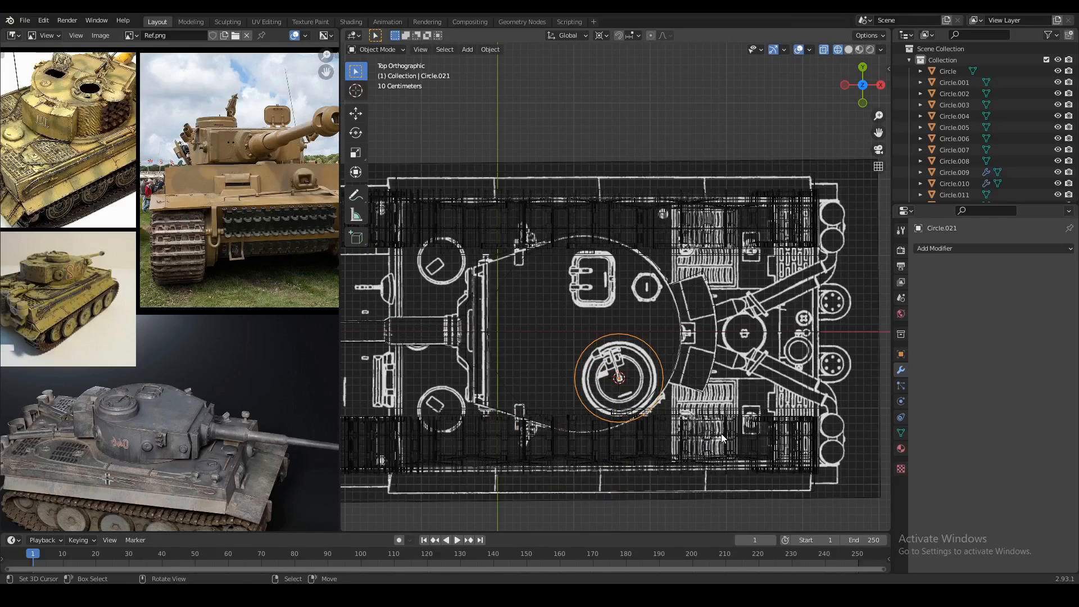
click(697, 426)
Fill the cupola circle on the turret roof with a face.
key(Tab)
middle_drag(693, 428, 668, 376)
key(shift+z)
scroll(669, 396, up, 3)
scroll(658, 383, up, 1)
key(Tab)
key(f)
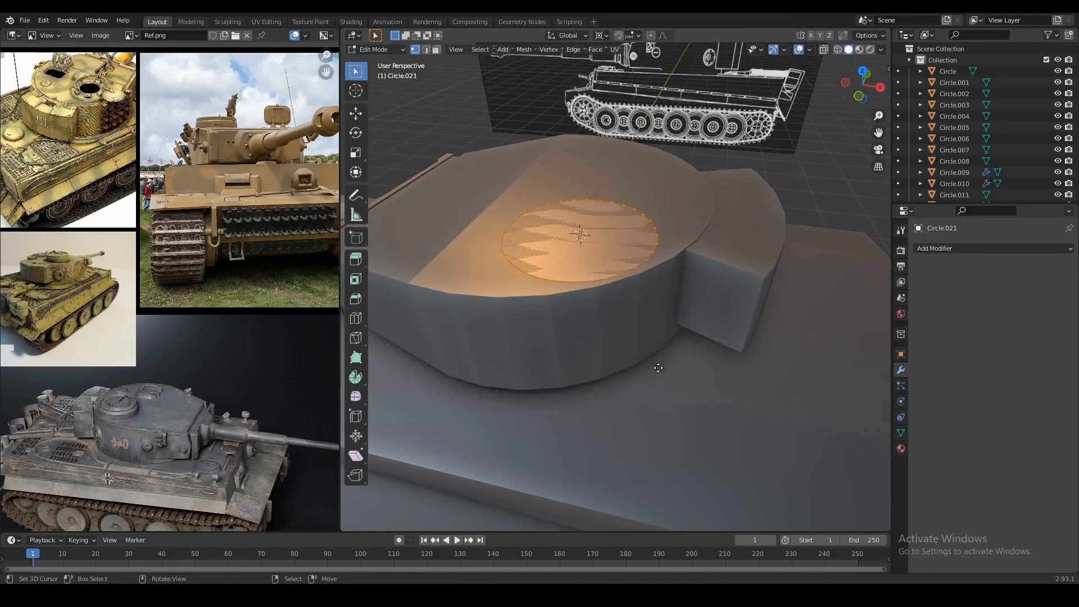
Extrude the cupola disc slightly upward as a base rim and scale its inner top face to about 0.9.
key(e)
click(673, 366)
key(e)
right_click(682, 362)
key(s)
right_click(665, 353)
key(shift+s)
click(675, 397)
key(s)
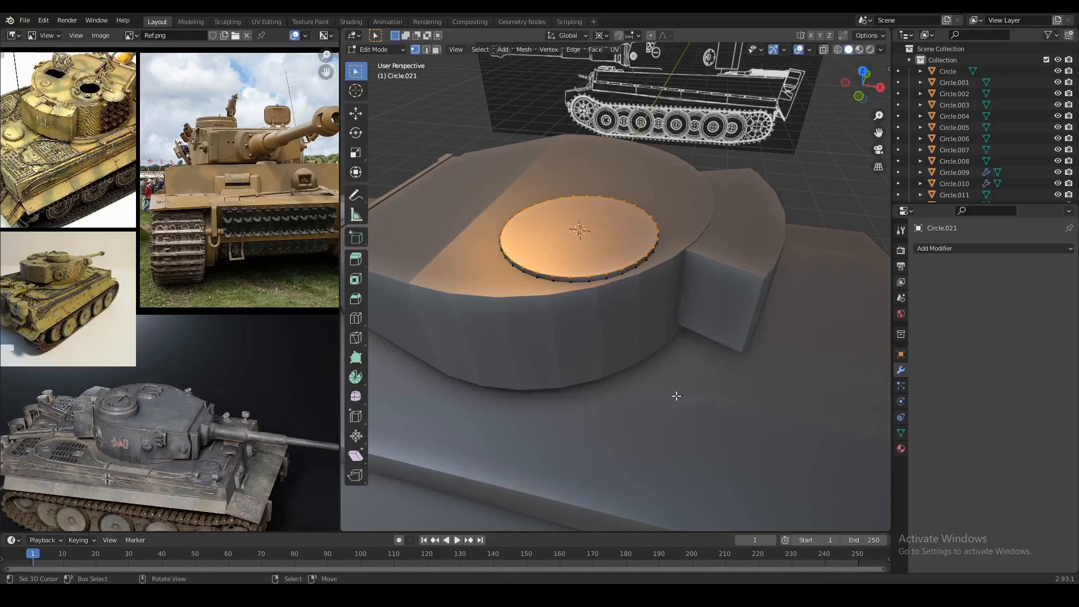
click(666, 372)
Extrude the cupola's inner disc upward about 0.11 m and bevel its top rim with one segment.
key(e)
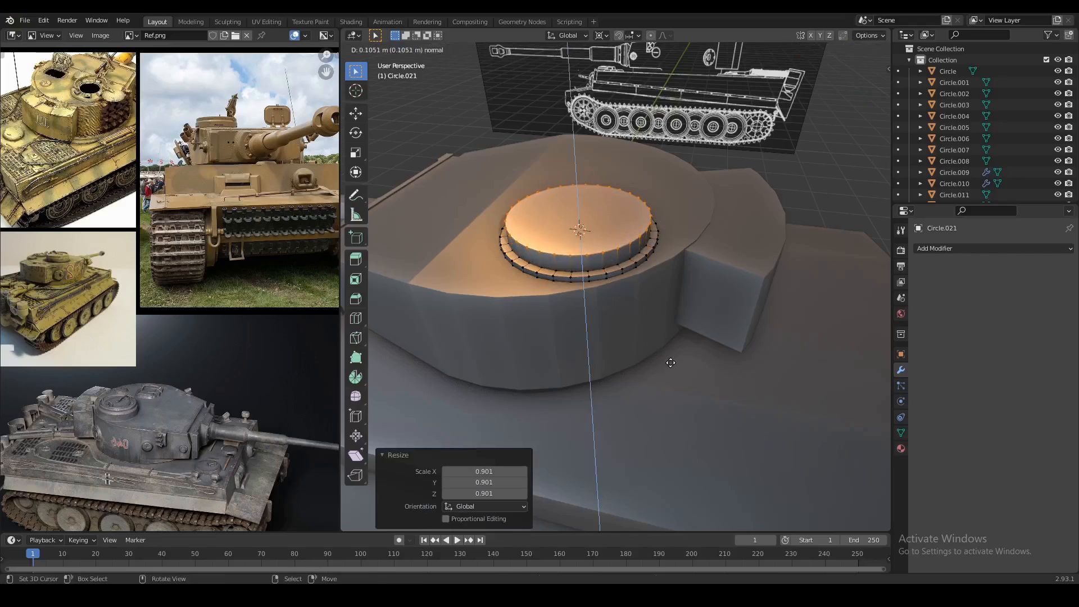
click(670, 368)
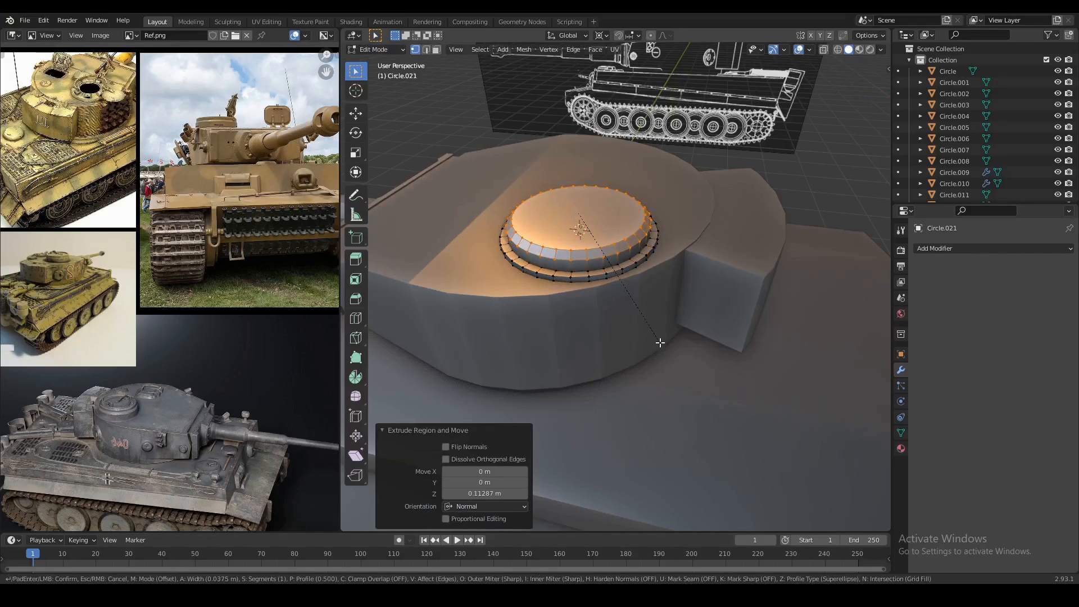
click(660, 343)
scroll(659, 343, down, 3)
middle_drag(659, 343, 647, 354)
key(Tab)
key(Tab)
key(3)
right_click(606, 271)
scroll(635, 346, up, 5)
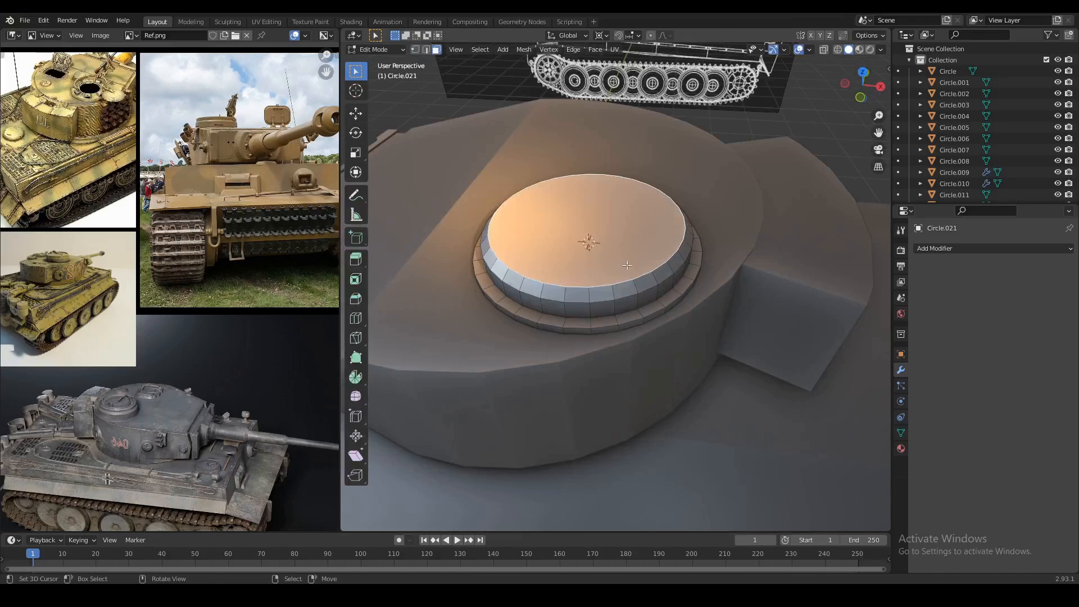
Add a plane mesh at the turret roof's outer edge for the rectangular hatch, using the top wireframe view.
middle_drag(618, 265, 424, 313)
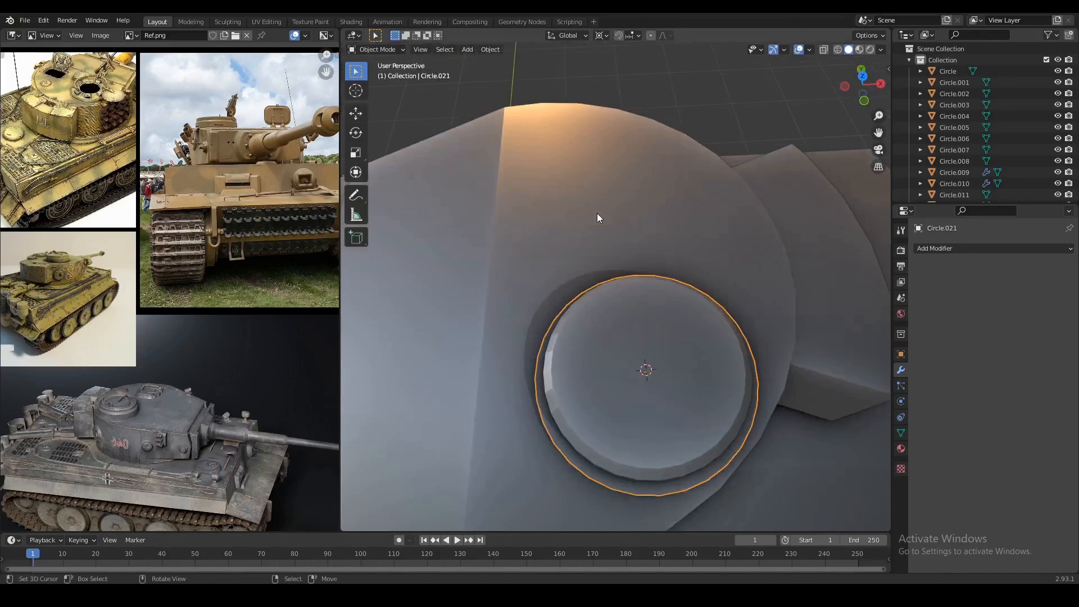
key(ctrl+z)
key(Tab)
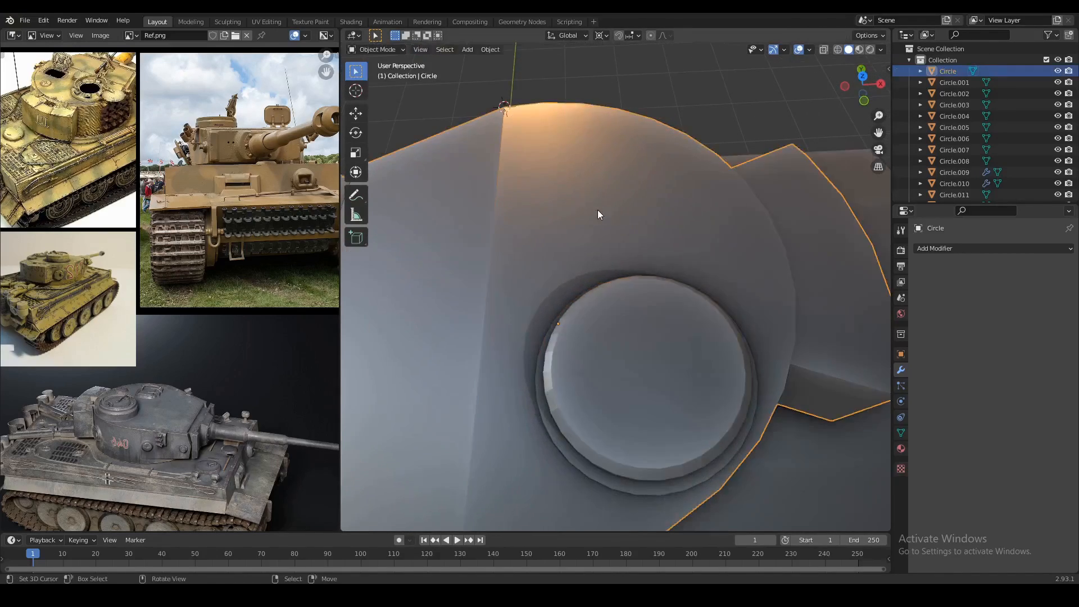
key(KP_7)
key(shift+z)
key(shift+a)
click(646, 251)
Move the plane's edges along X and Y to fit the rectangular hatch outline in the top blueprint.
key(Tab)
key(alt+a)
key(2)
key(g)
key(y)
key(x)
click(645, 262)
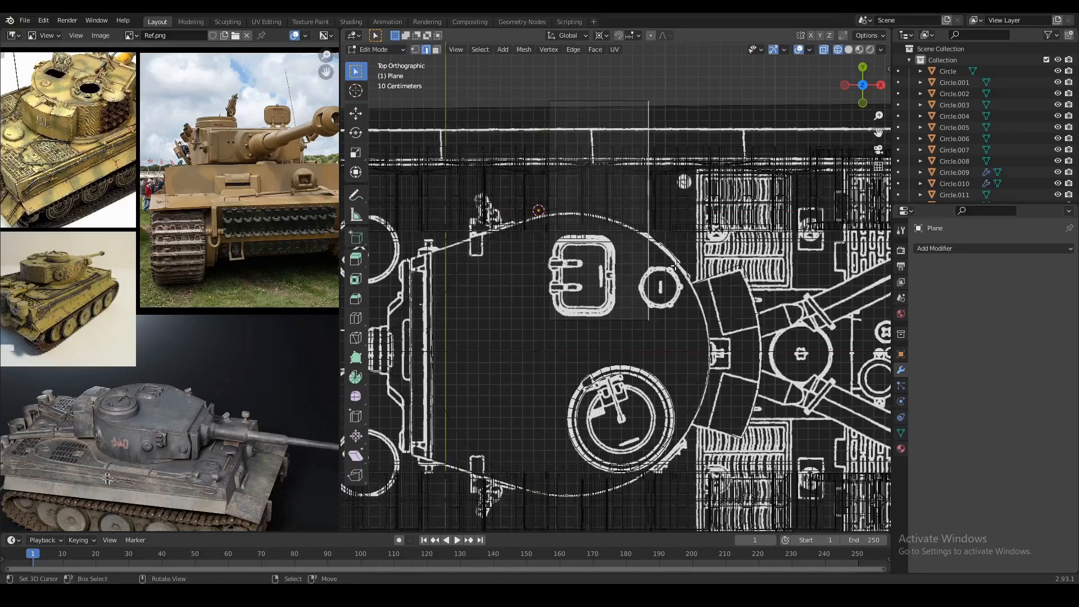
key(g)
key(x)
click(644, 264)
key(g)
key(y)
click(604, 251)
Bevel the hatch's vertical corner edges with 4 segments and a width of about 0.15 m.
middle_drag(586, 288, 676, 243)
key(ctrl+b)
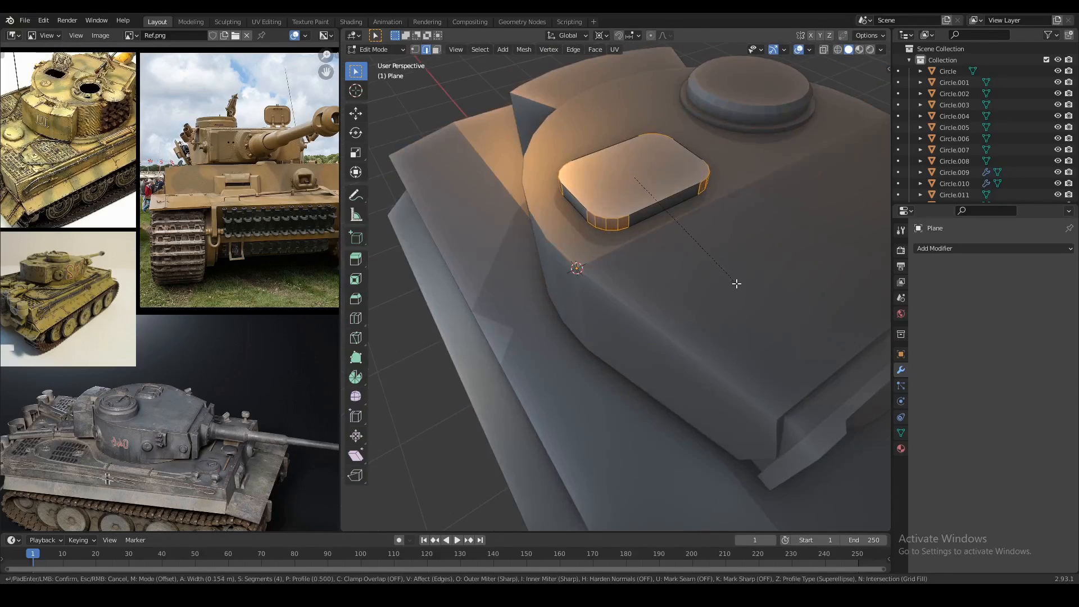
click(735, 284)
Lower the hatch's top face about 0.028 m along Z.
key(3)
right_click(658, 194)
middle_drag(669, 241, 642, 281)
key(g)
key(z)
click(661, 208)
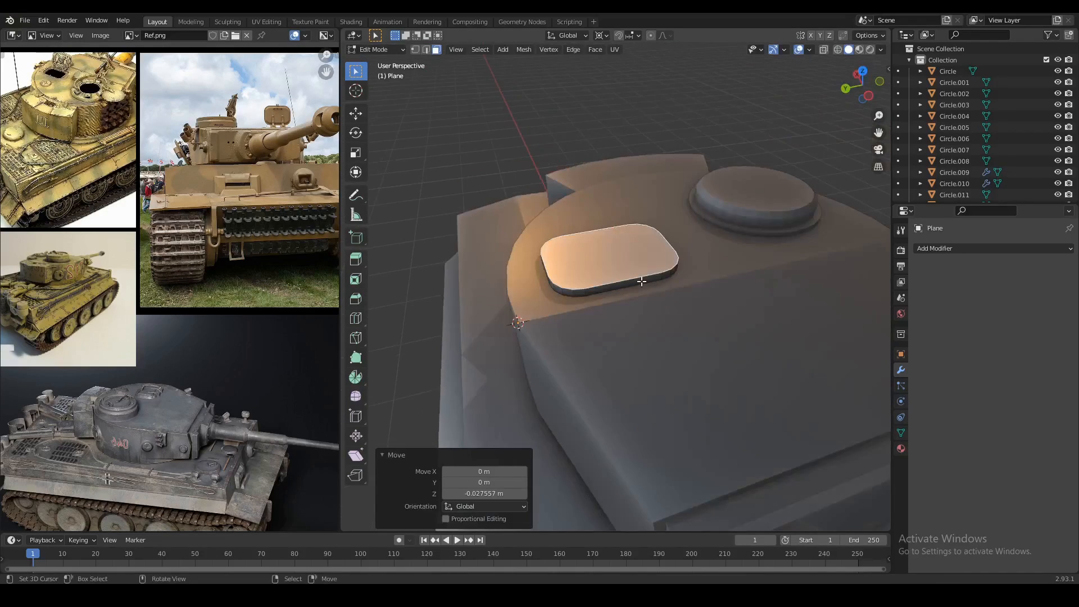
Set the pivot to Median Point and inset the hatch's top face by scaling to about 0.91, narrowing it slightly along X.
scroll(642, 281, up, 2)
click(600, 35)
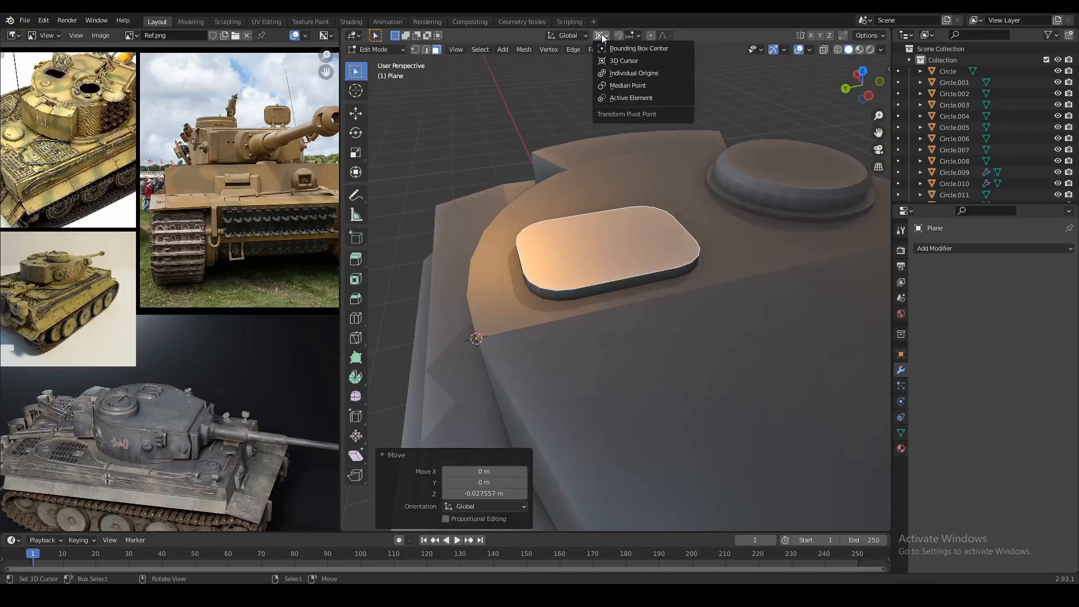
click(618, 85)
key(e)
right_click(702, 231)
key(s)
click(696, 234)
key(s)
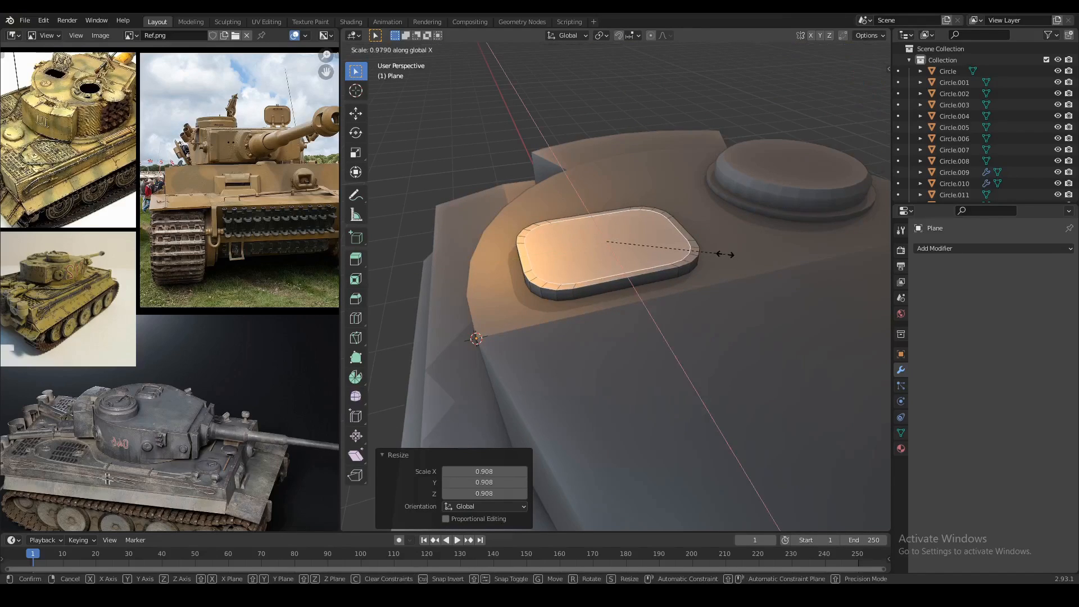
click(722, 256)
Extrude the hatch's inner face downward to leave a raised rim.
key(e)
click(722, 257)
key(Tab)
scroll(699, 241, down, 4)
middle_drag(699, 242, 632, 261)
Snap the 3D cursor to the hatch rim's front edge and add a cube there.
key(Tab)
key(2)
right_click(523, 288)
key(shift+s)
click(539, 328)
key(shift+a)
click(542, 303)
Scale the cube by 0.1, shrink it further and shift it along Y on the hatch.
text(s.1)
key(Return)
key(s)
click(540, 322)
key(g)
key(y)
click(546, 299)
click(528, 277)
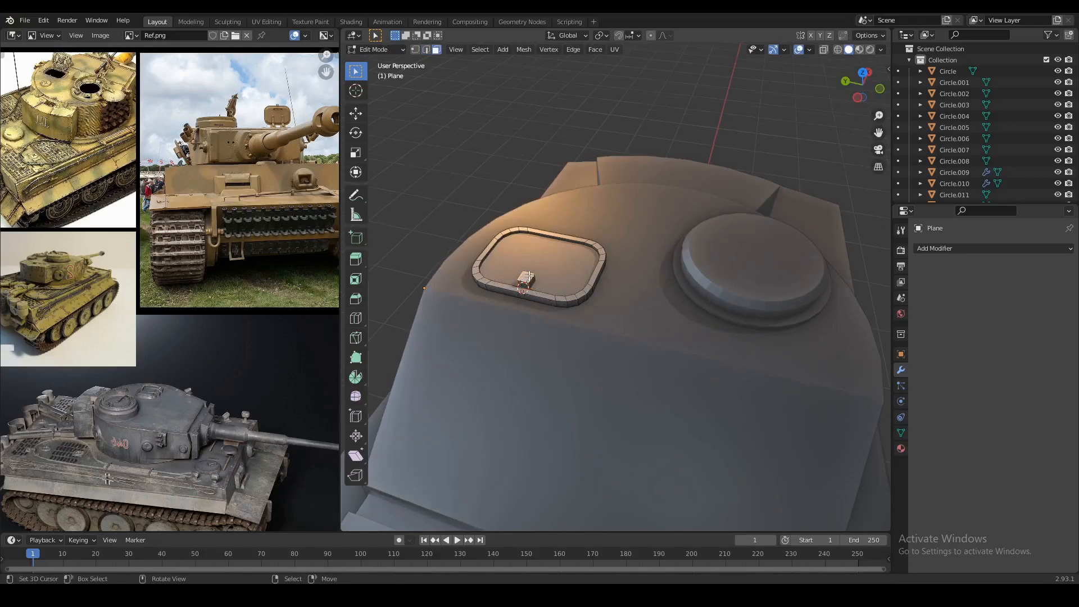
Scale the small hatch block along X and slide its edge to shape a fitting on the hatch.
scroll(528, 277, up, 3)
key(s)
key(x)
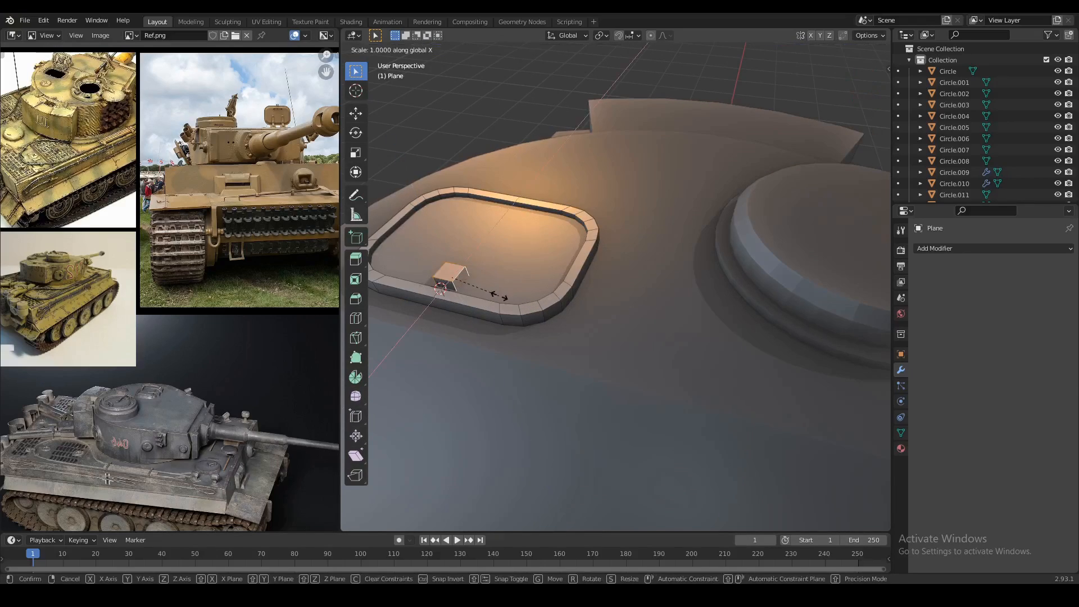
click(599, 334)
key(2)
click(459, 281)
key(g)
key(g)
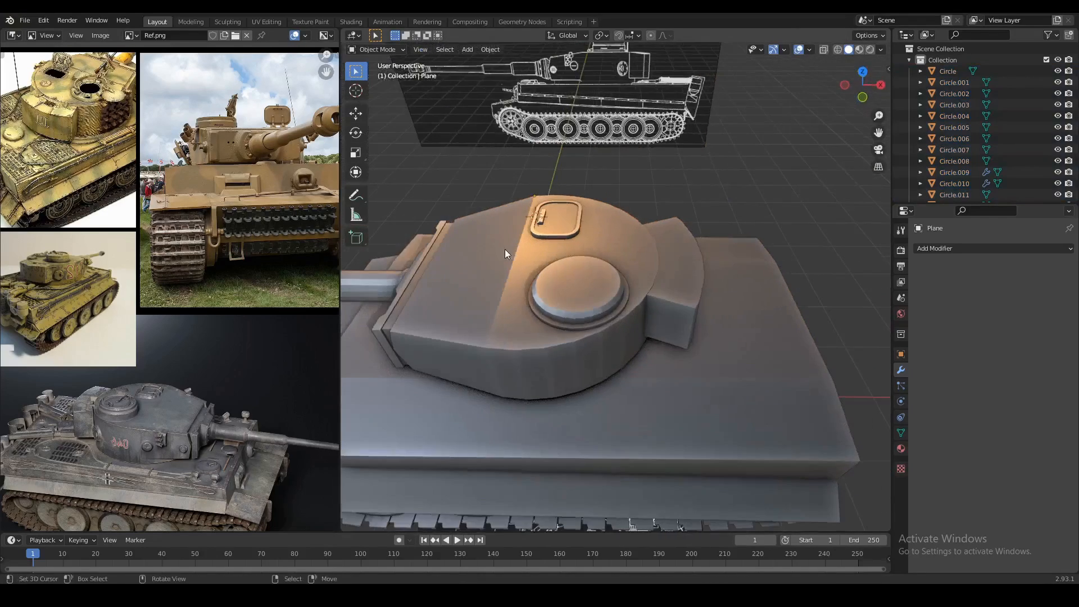
Place the 3D cursor on the turret roof behind the hatch and add a circle with a 1 m radius in the turret mesh.
click(622, 289)
key(Tab)
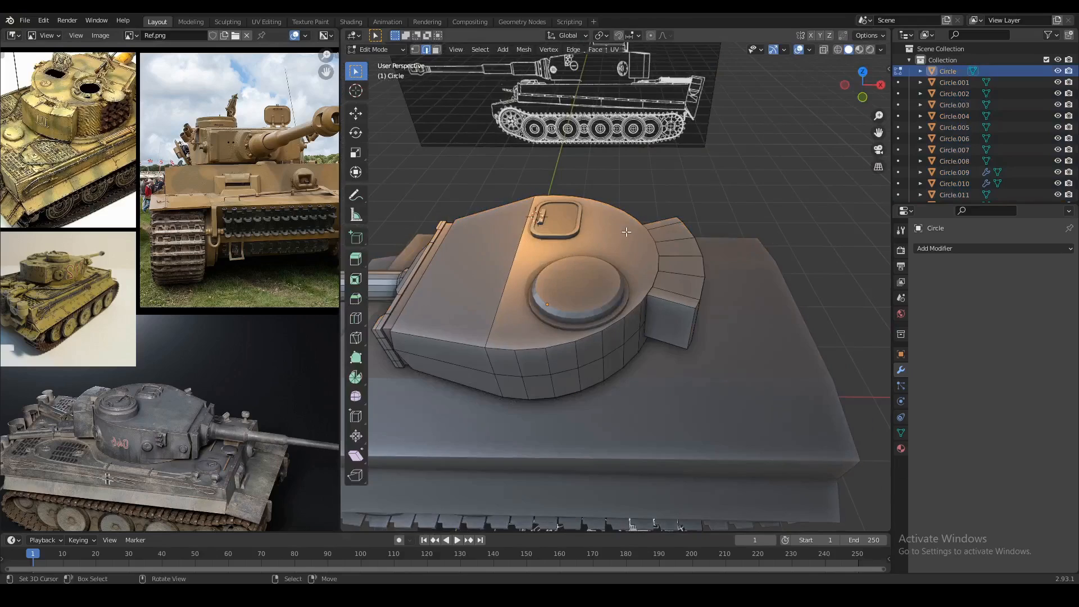
shift+right_click(632, 214)
key(shift+s)
key(shift+a)
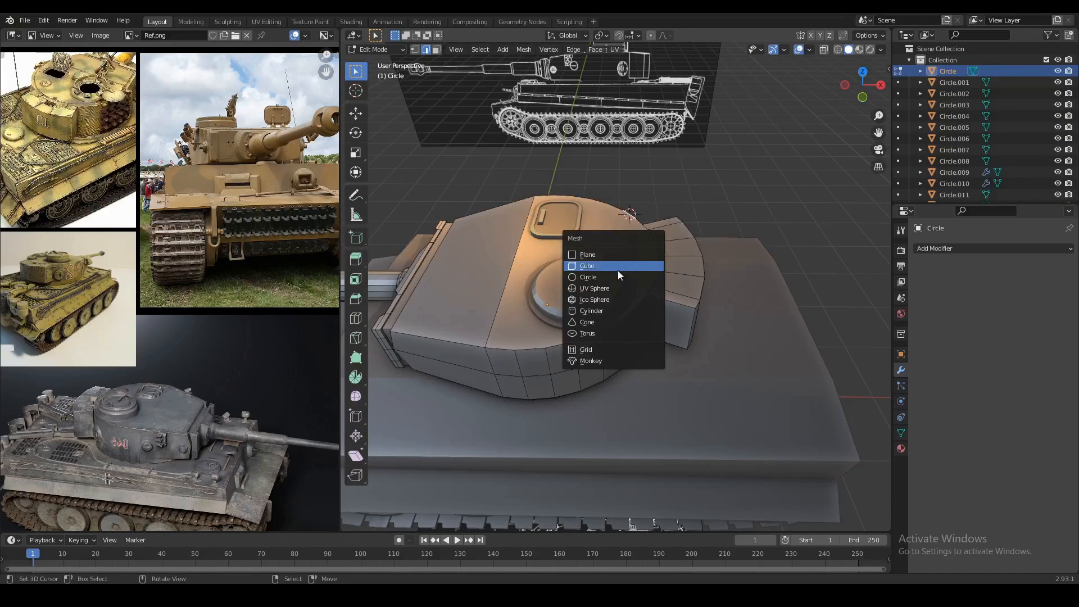
click(619, 277)
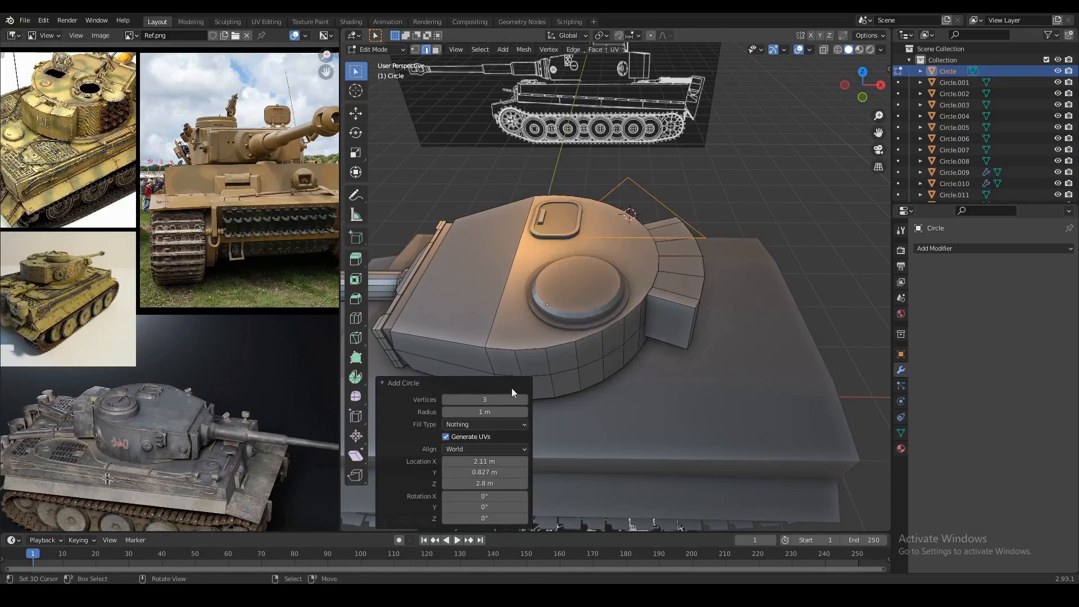
Scale the circle down in top wireframe view towards the size of the small round ventilator outline.
key(KP_7)
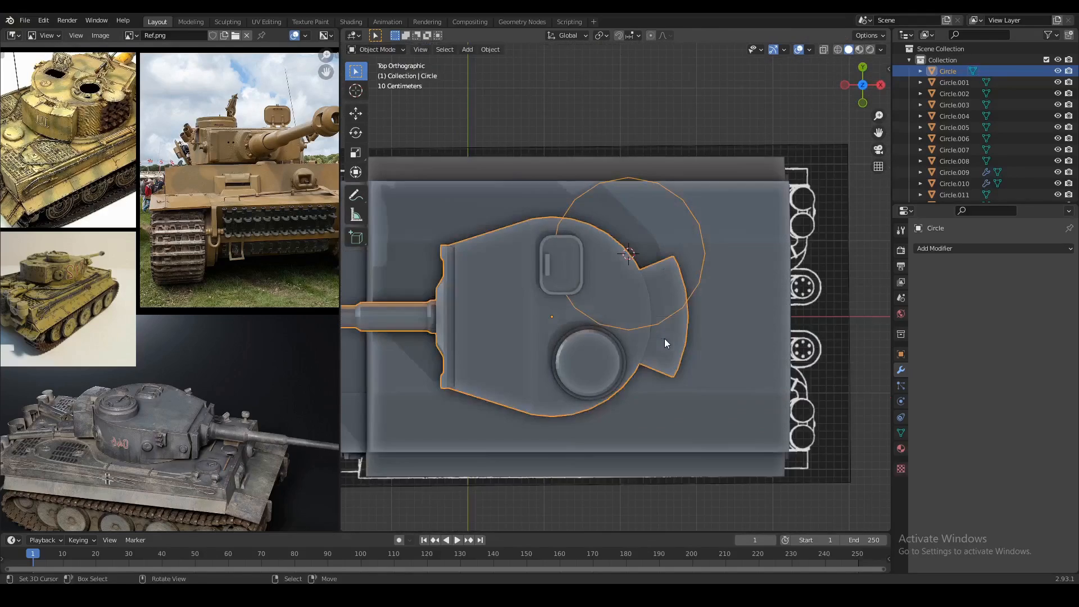
key(alt+z)
key(1)
key(s)
click(696, 281)
key(Tab)
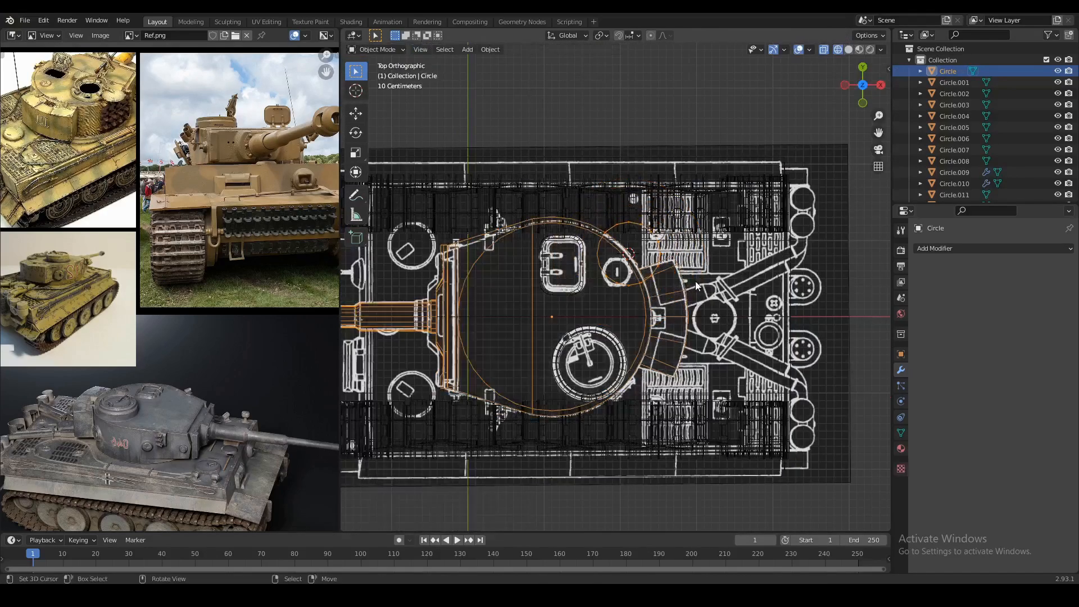
scroll(696, 281, up, 2)
key(Tab)
key(s)
click(692, 262)
key(Tab)
Move the circle over the small round ventilator outline and scale it to about 0.70 to match.
key(g)
right_click(679, 298)
key(Tab)
key(g)
click(694, 349)
key(s)
click(671, 330)
Extrude the ventilator circle upward into a thin disc on the turret roof.
key(alt+z)
middle_drag(671, 330, 648, 315)
scroll(648, 315, up, 4)
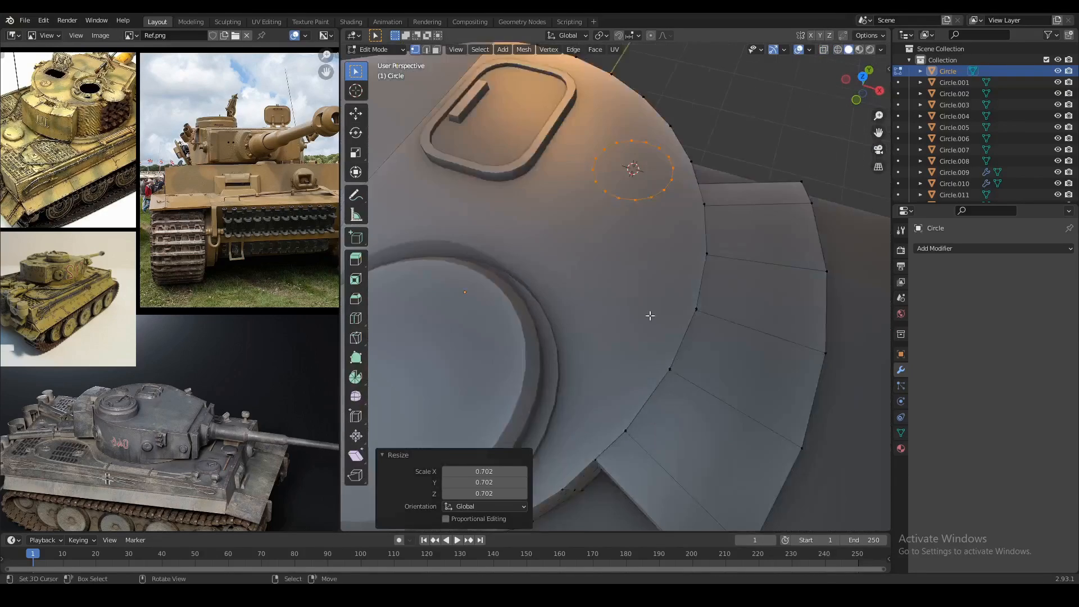
key(e)
click(683, 317)
Snap the 3D cursor to the ventilator disc's centre and add a cube scaled by 0.1 and again by 0.2.
key(shift+s)
key(shift+a)
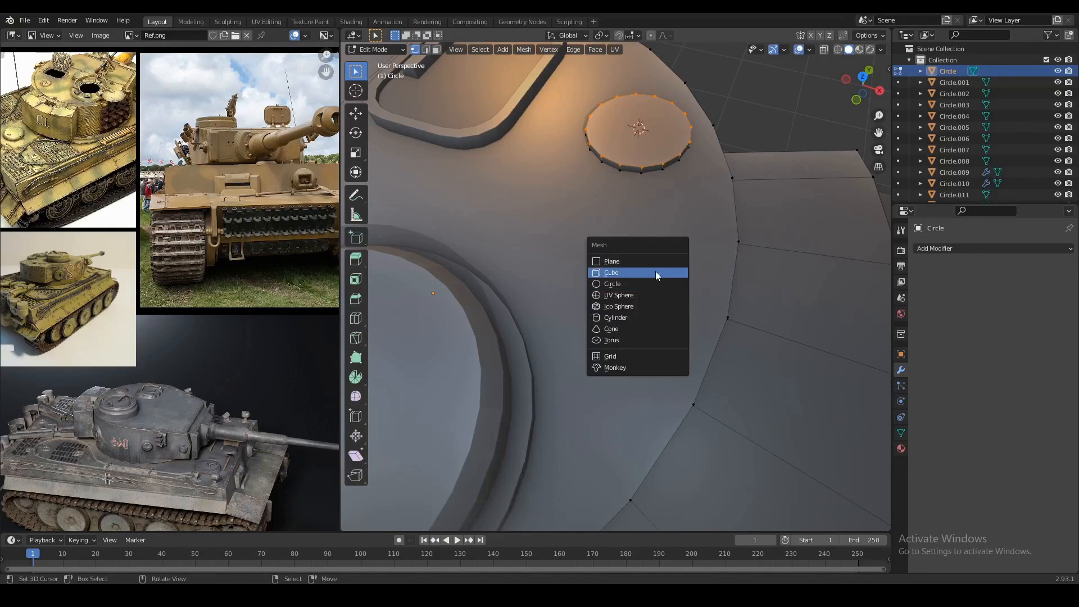
click(655, 272)
text(s.1)
key(Return)
text(s.2)
key(Return)
key(s)
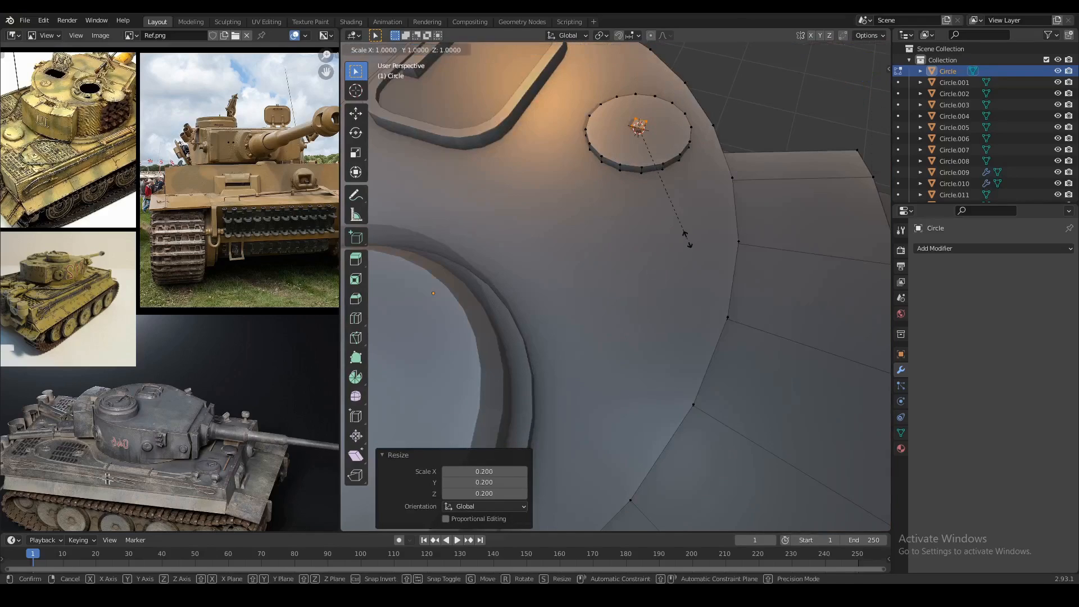
click(375, 454)
Rotate the tiny ventilator cube about Z and move it horizontally on the disc.
key(r)
key(z)
click(824, 201)
key(g)
key(shift+z)
click(697, 286)
key(Tab)
scroll(696, 283, down, 7)
middle_drag(664, 281, 681, 261)
scroll(681, 261, up, 2)
scroll(681, 262, down, 3)
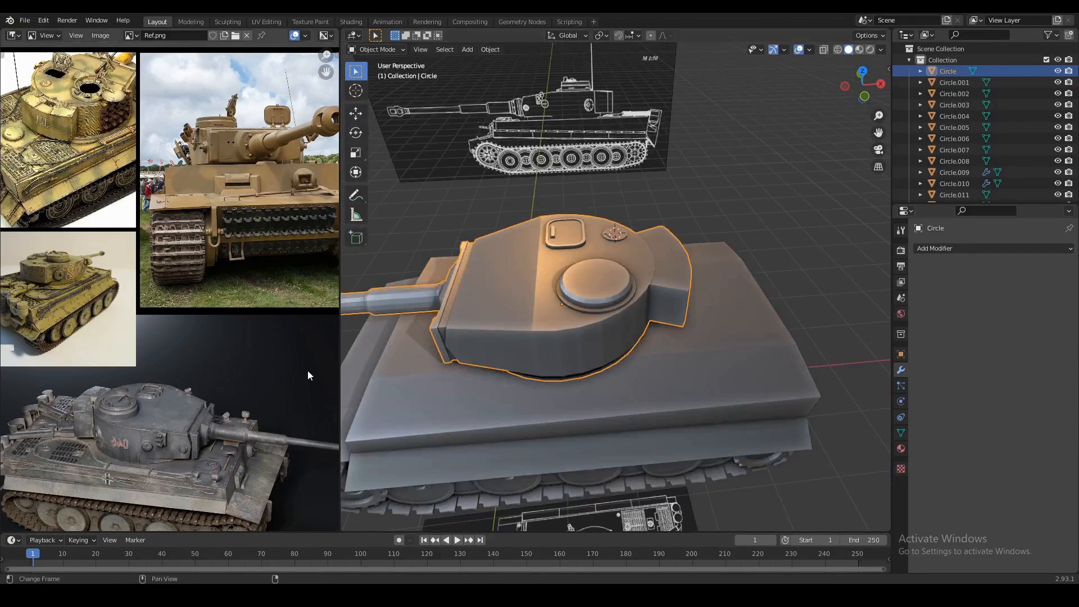
Snap the 3D cursor to the hull rear plate's centre edge and add a 16-vertex circle with a 1 m radius.
mouse_move(613, 357)
middle_down()
mouse_move(665, 335)
mouse_move(612, 340)
middle_up()
click(666, 342)
key(Tab)
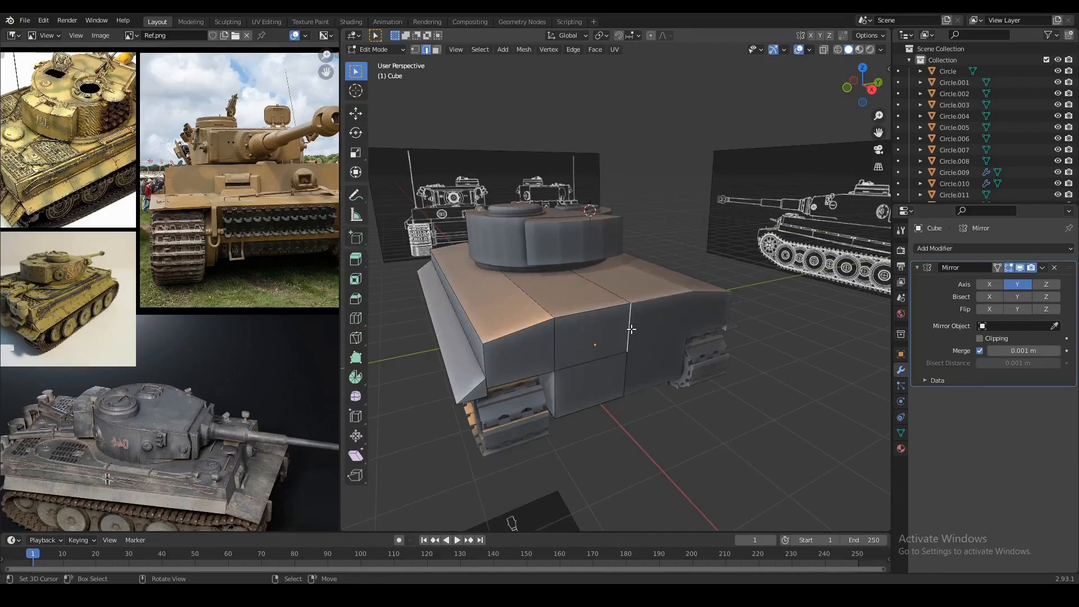
middle_drag(628, 382, 630, 368)
key(Tab)
key(shift+a)
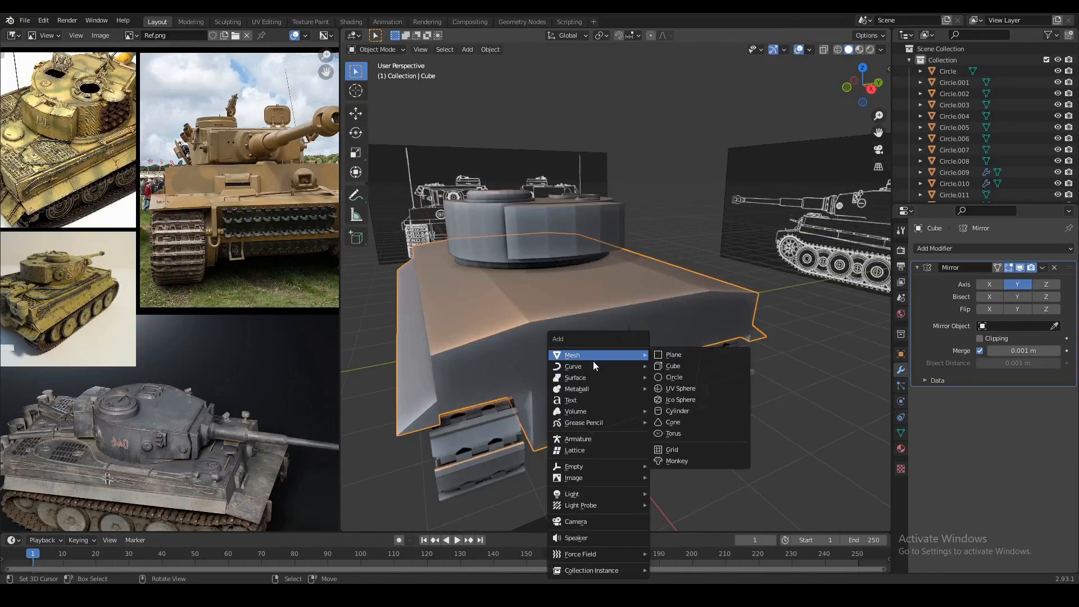
click(666, 377)
middle_drag(629, 365, 583, 386)
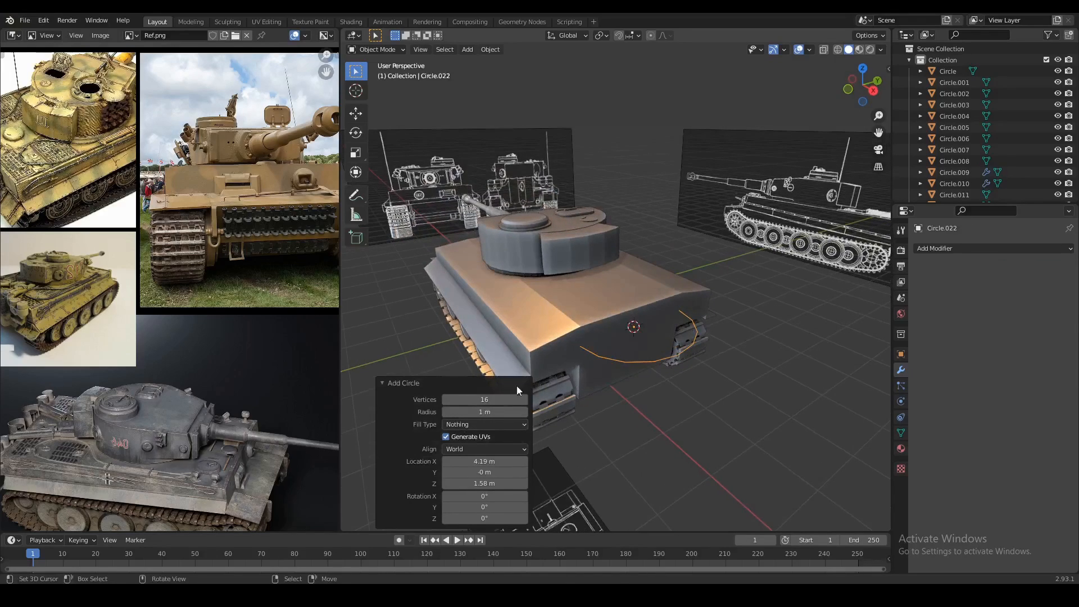
key(Return)
Scale down the circle and move it along Y and Z to an off-centre spot near the rear plate's upper edge.
scroll(674, 369, up, 4)
key(Tab)
key(s)
click(664, 323)
key(Tab)
key(g)
key(y)
mouse_move(678, 332)
middle_down()
mouse_move(666, 339)
mouse_move(676, 331)
middle_up()
click(633, 350)
key(Tab)
key(g)
key(z)
click(679, 301)
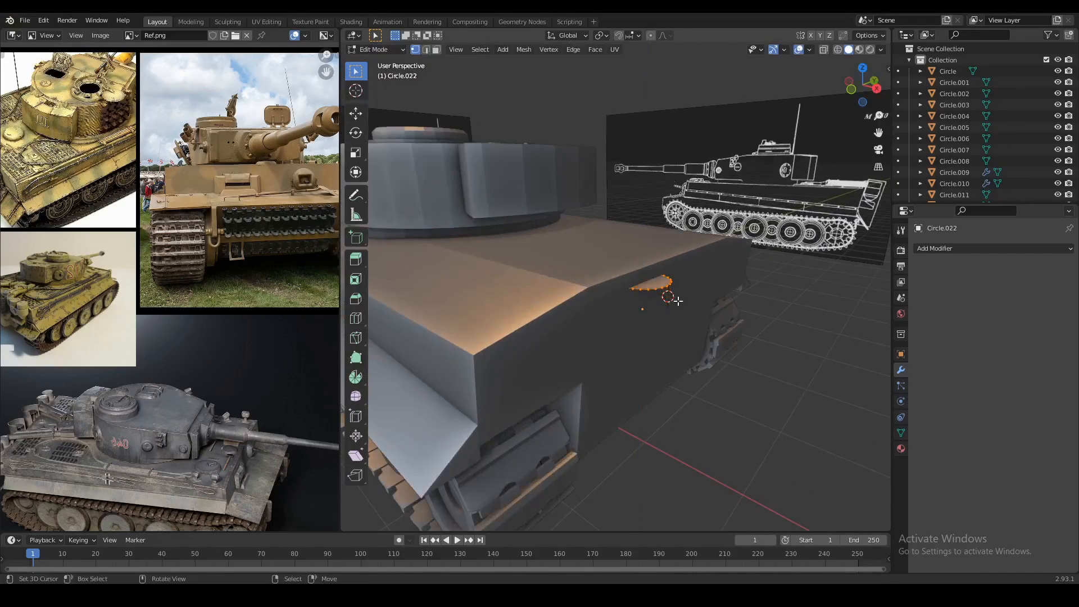
Extrude the rear circle downward about 1.1 m into a vertical exhaust cylinder.
key(e)
click(676, 376)
click(675, 426)
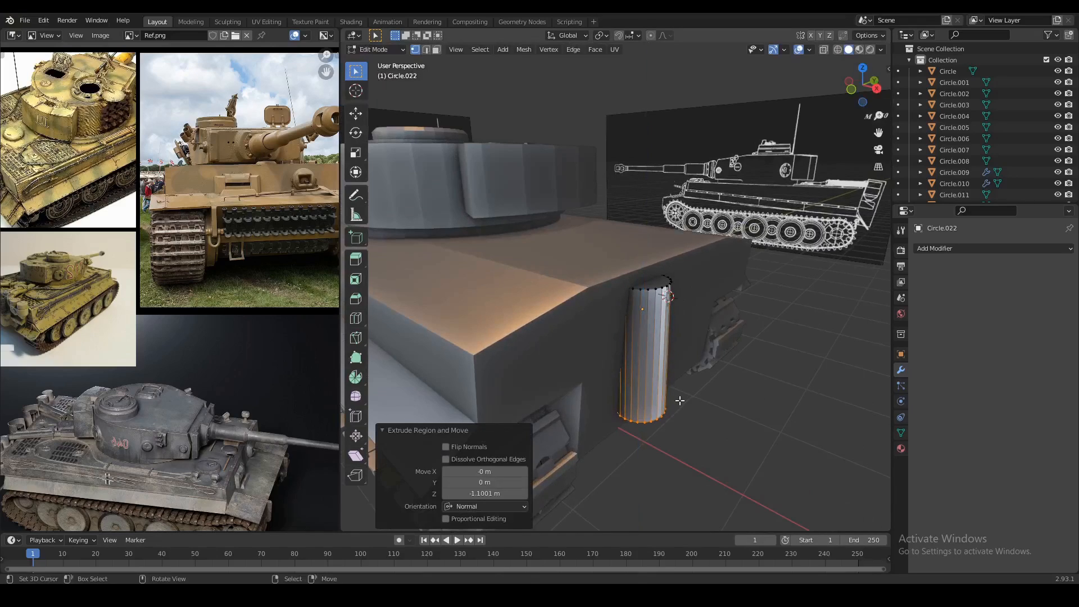
Tilt the exhaust cylinder to the slant of the side blueprint's exhaust and move it over the drawn outline.
middle_drag(675, 427, 695, 389)
key(KP_1)
scroll(689, 360, up, 5)
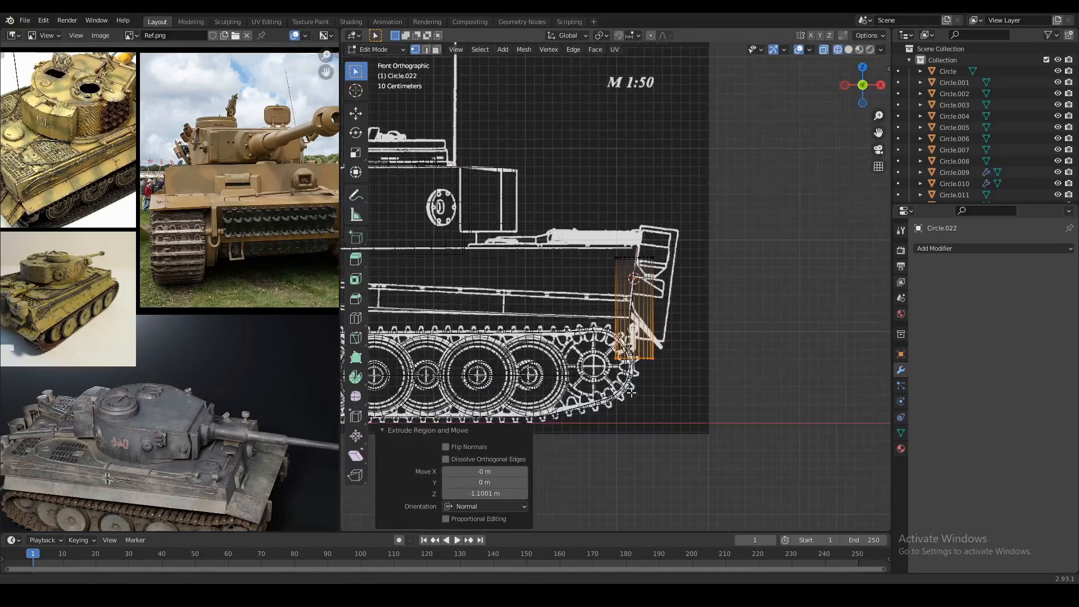
key(r)
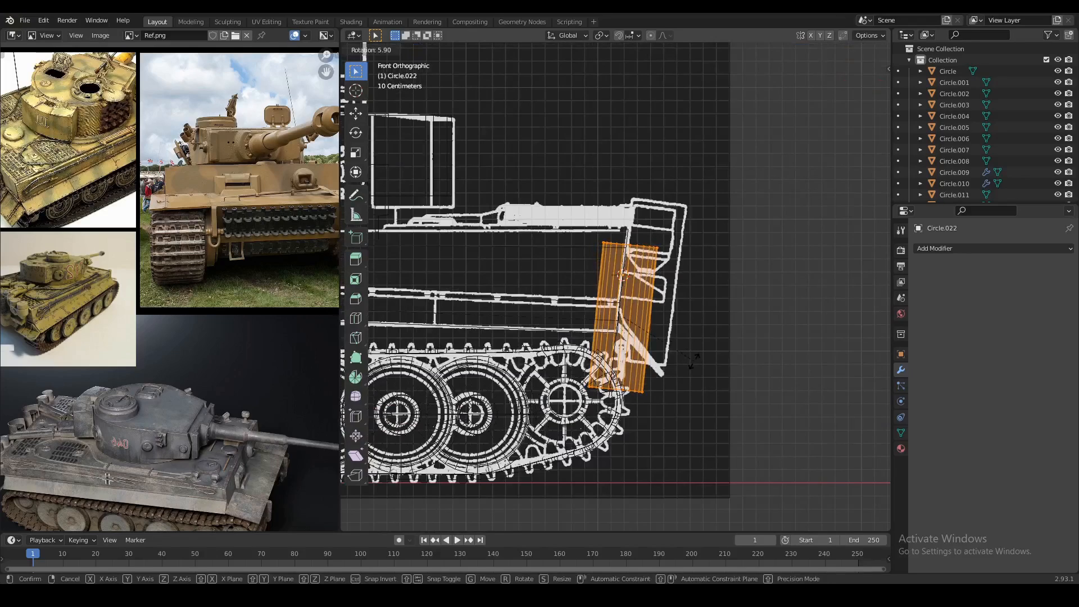
click(693, 362)
key(Tab)
key(g)
click(690, 328)
key(r)
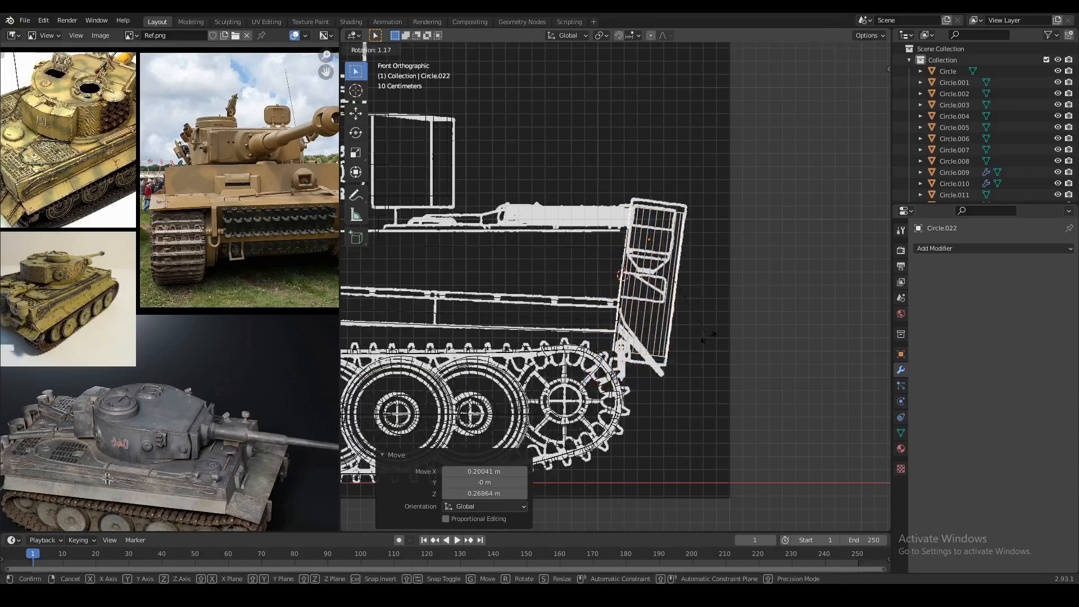
click(709, 336)
Scale the exhaust cylinder's mesh up slightly and reposition the object to fit the blueprint's exhaust outline.
key(Tab)
key(s)
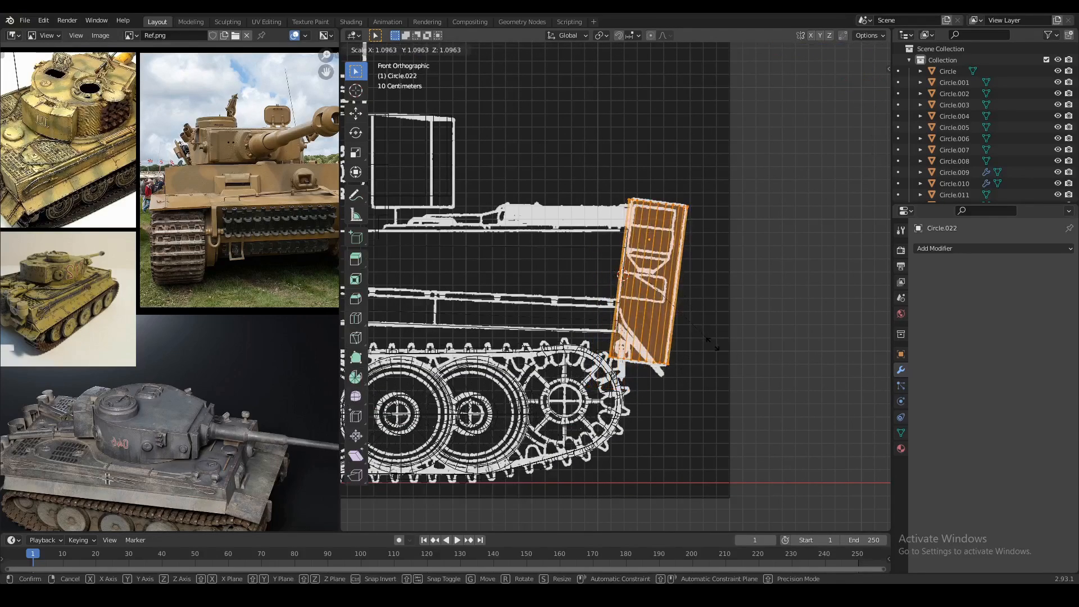
click(719, 337)
key(Tab)
key(g)
click(725, 338)
key(shift+z)
mouse_move(687, 361)
shift+middle_down()
mouse_move(642, 376)
mouse_move(619, 362)
mouse_move(610, 391)
shift+middle_up()
key(Tab)
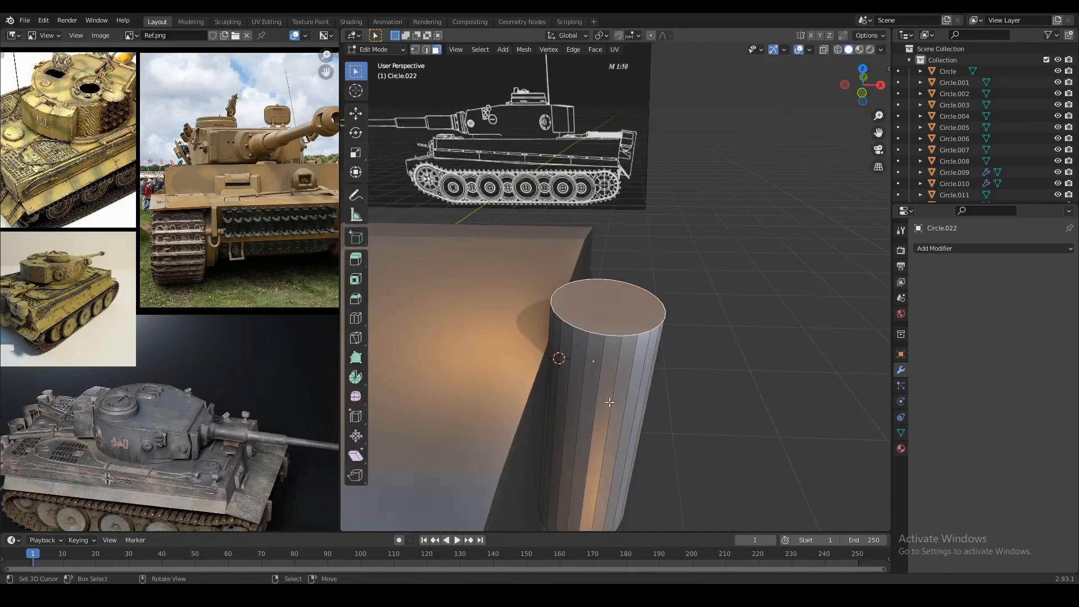
Delete the cap face of the exhaust cylinder.
key(shift+z)
scroll(596, 400, down, 3)
key(shift+z)
key(x)
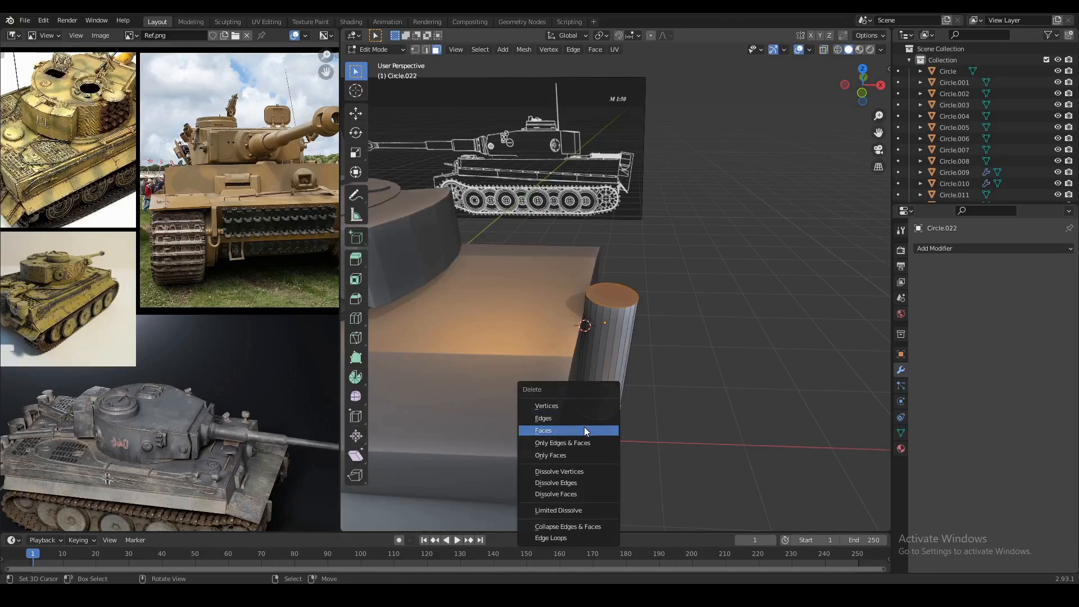
click(584, 427)
Delete the hull-facing vertices of the cylinder so only its outer half-round shell is left.
scroll(590, 388, up, 2)
middle_drag(598, 324, 590, 398)
ctrl+shift+right_click(597, 310)
key(x)
click(572, 286)
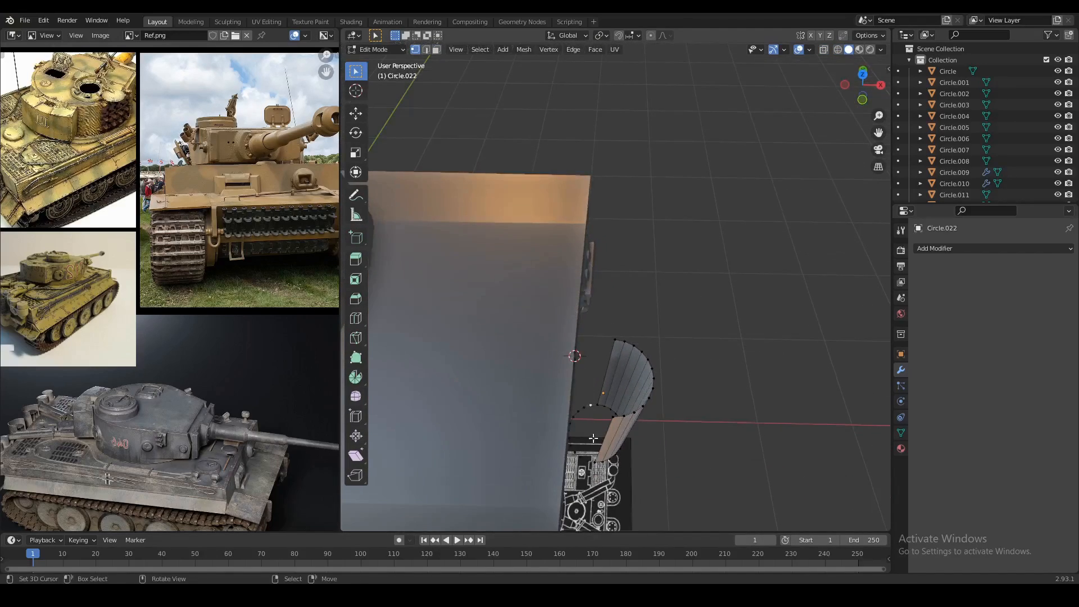
ctrl+shift+right_click(585, 455)
shift+right_click(583, 412)
key(x)
click(581, 412)
Extend the shell's two open vertical edges about 0.25 m along X to reach the hull's rear plate.
key(2)
middle_drag(596, 370, 577, 443)
key(KP_7)
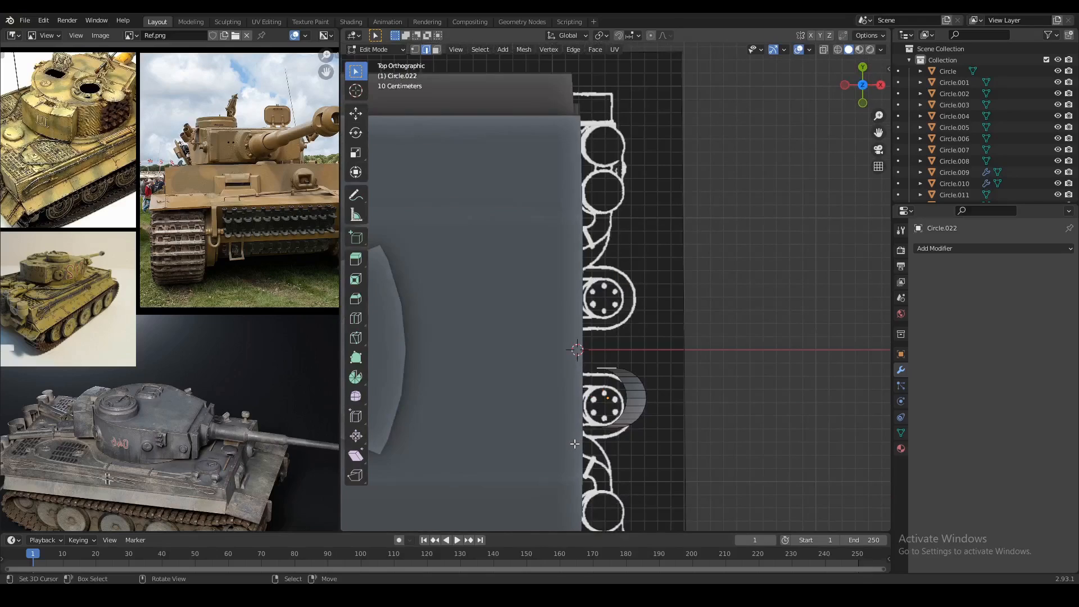
scroll(590, 394, down, 2)
scroll(595, 384, up, 3)
middle_drag(595, 383, 607, 347)
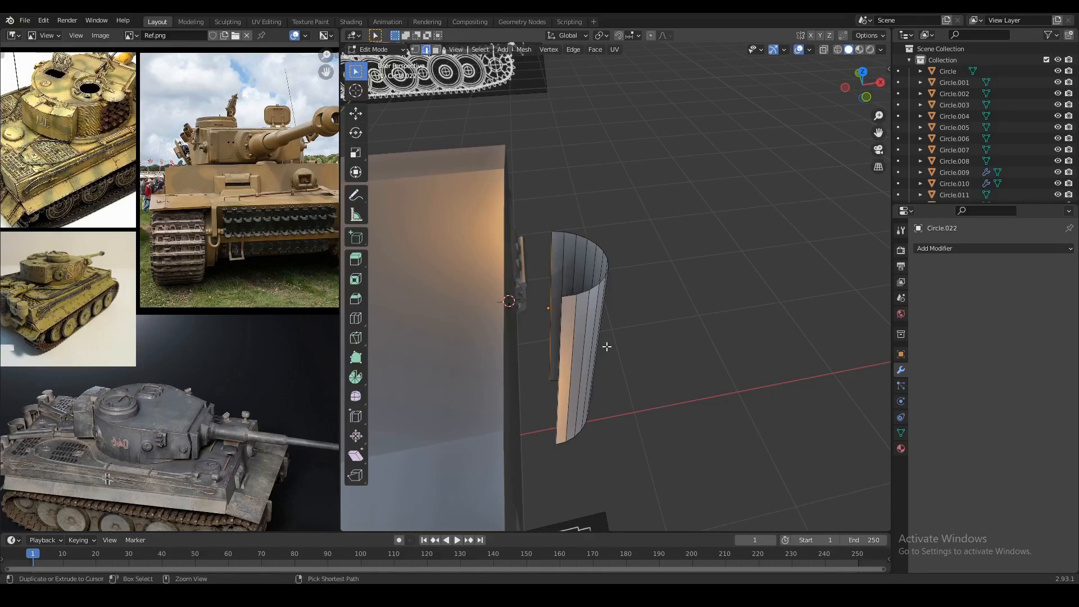
key(g)
key(x)
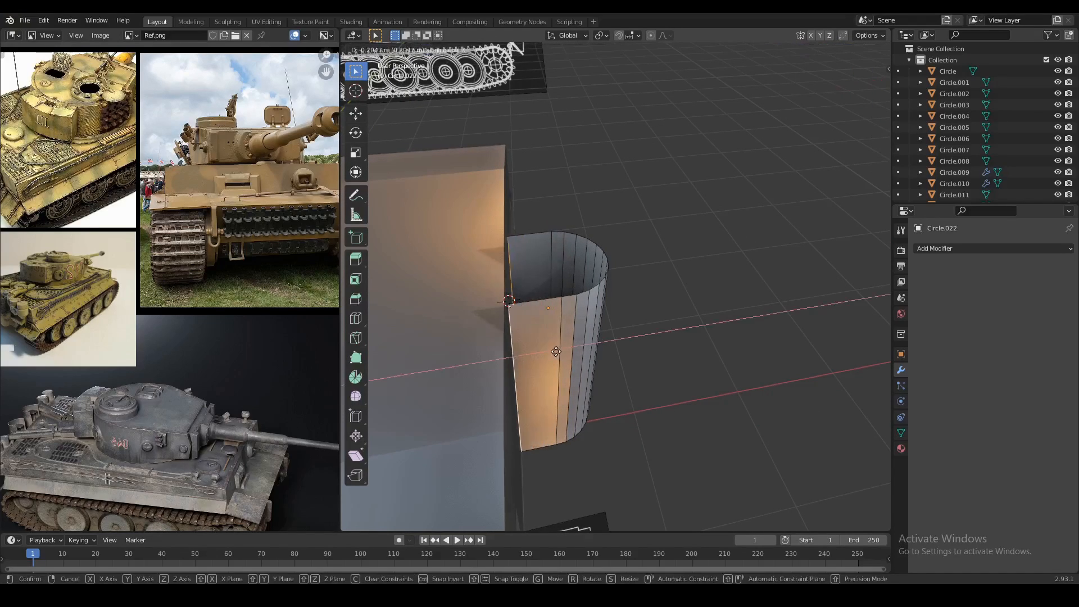
click(551, 352)
Add a horizontal loop cut around the upper part of the exhaust shield.
middle_drag(551, 351, 510, 279)
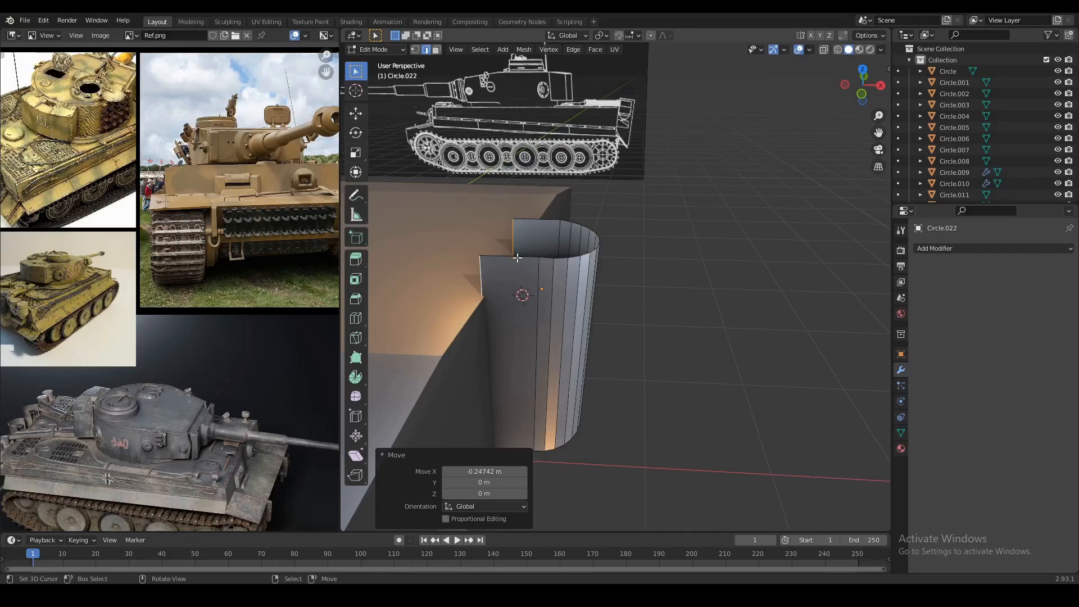
key(ctrl+r)
click(536, 287)
click(536, 238)
Delete the flat side sections above the new loop and the loose vertices left over from them.
alt+right_click(514, 256)
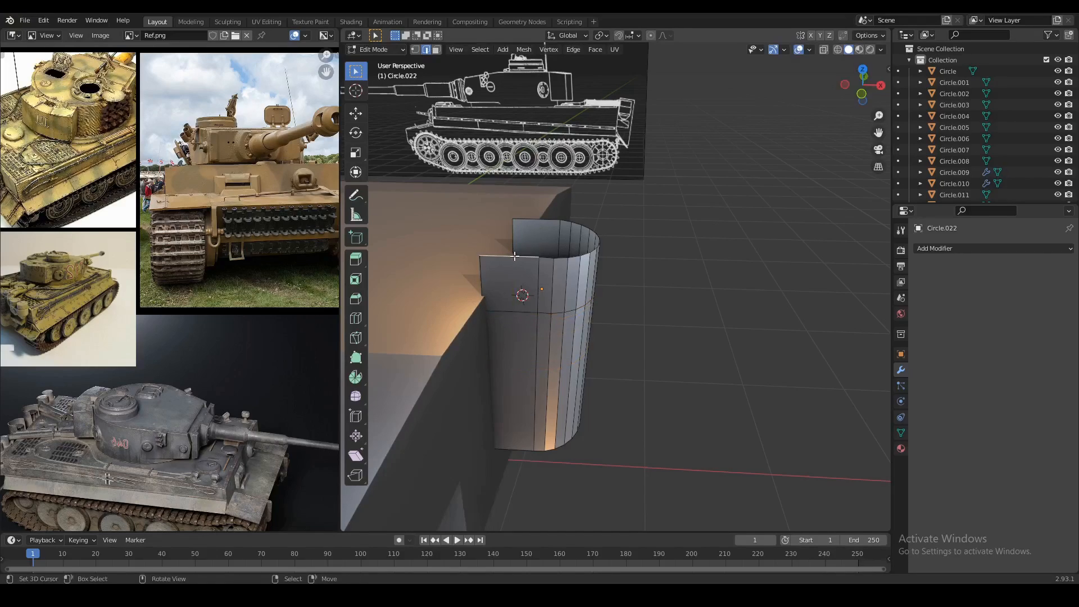
key(x)
click(509, 250)
key(x)
click(526, 283)
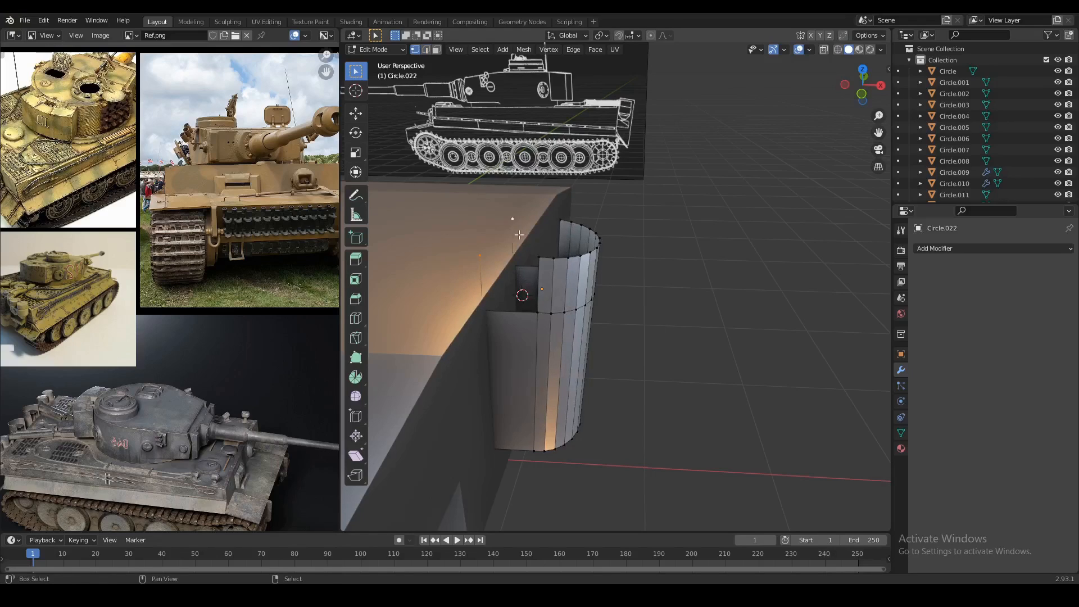
key(shift+z)
key(x)
click(482, 218)
key(shift+z)
Add a Solidify modifier to the exhaust shield with a thickness of -0.09 m and Even Thickness.
mouse_move(519, 273)
middle_down()
mouse_move(556, 289)
mouse_move(538, 308)
mouse_move(572, 304)
mouse_move(556, 323)
mouse_move(626, 338)
mouse_move(593, 326)
middle_up()
key(Tab)
scroll(556, 323, down, 2)
key(Tab)
scroll(553, 302, down, 3)
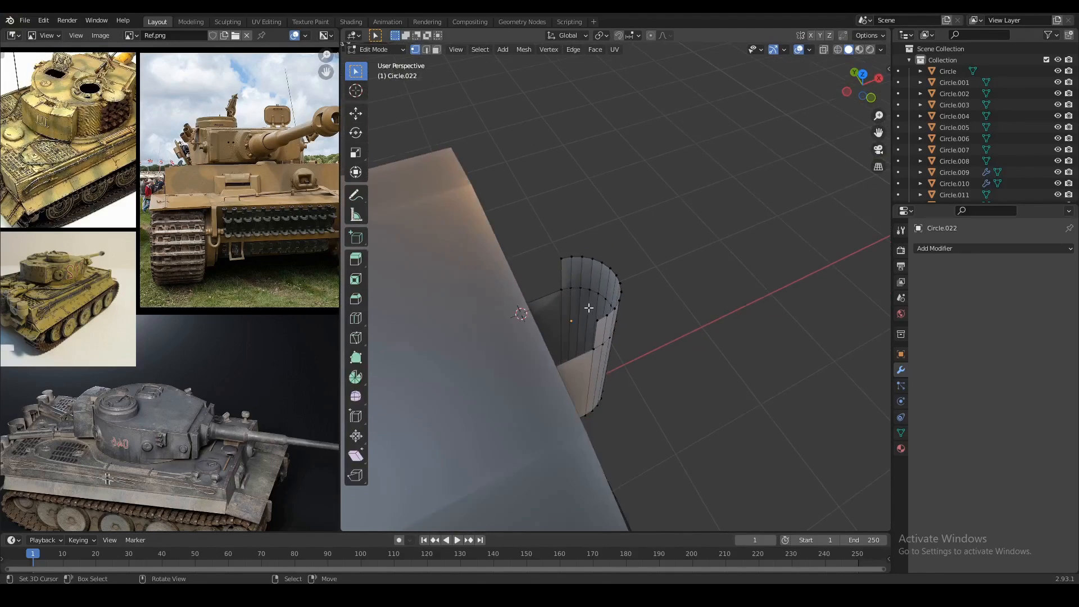
key(Tab)
click(963, 249)
click(868, 440)
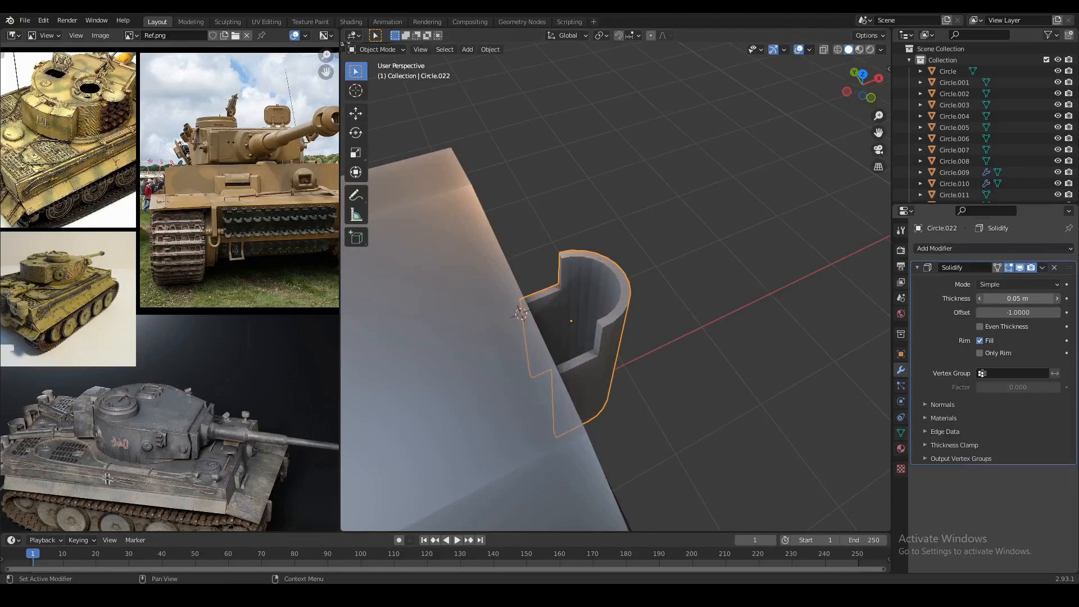
drag(1019, 298, 1039, 298)
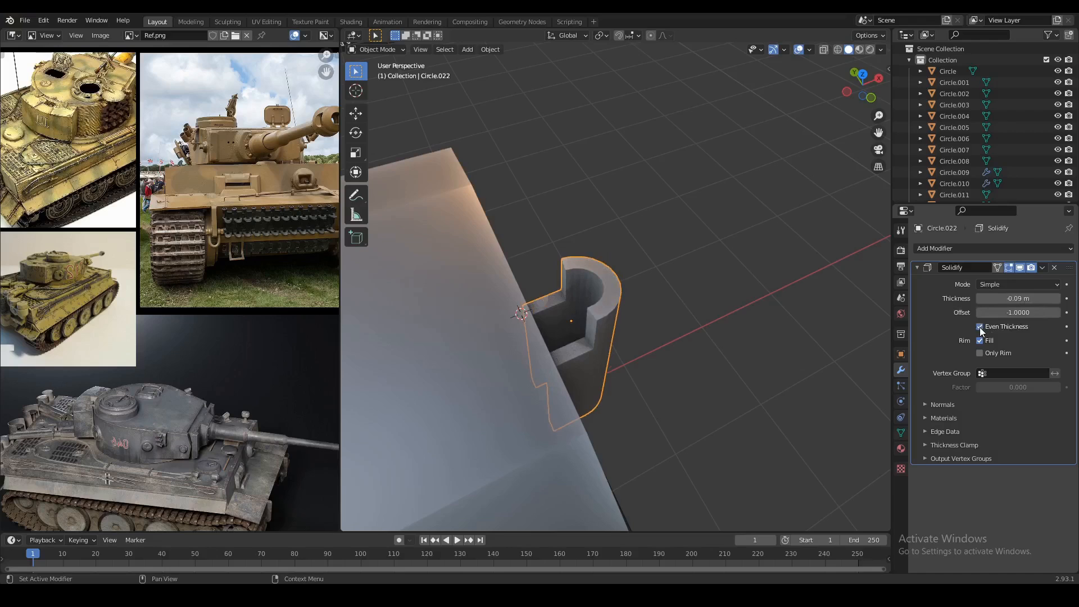
Apply the Solidify modifier on the exhaust shield.
middle_drag(784, 345, 639, 310)
key(Tab)
middle_drag(565, 315, 605, 326)
key(Tab)
key(ctrl+a)
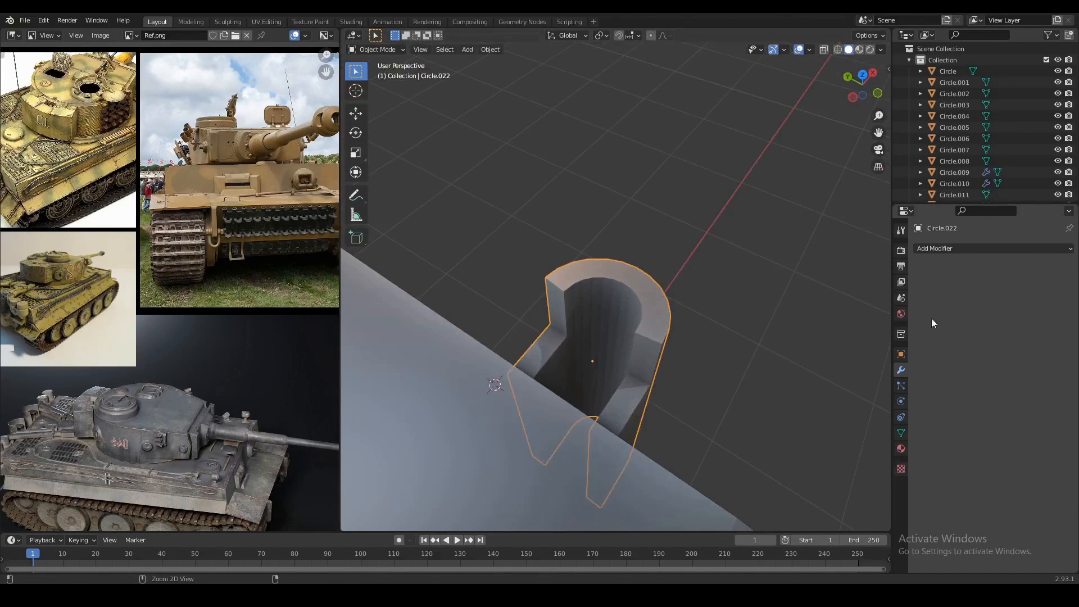
Snap the 3D cursor to the shield's inner half loop and add a 24-vertex circle with a 1 m radius.
scroll(644, 348, up, 2)
key(Tab)
middle_drag(552, 329, 602, 336)
key(shift+s)
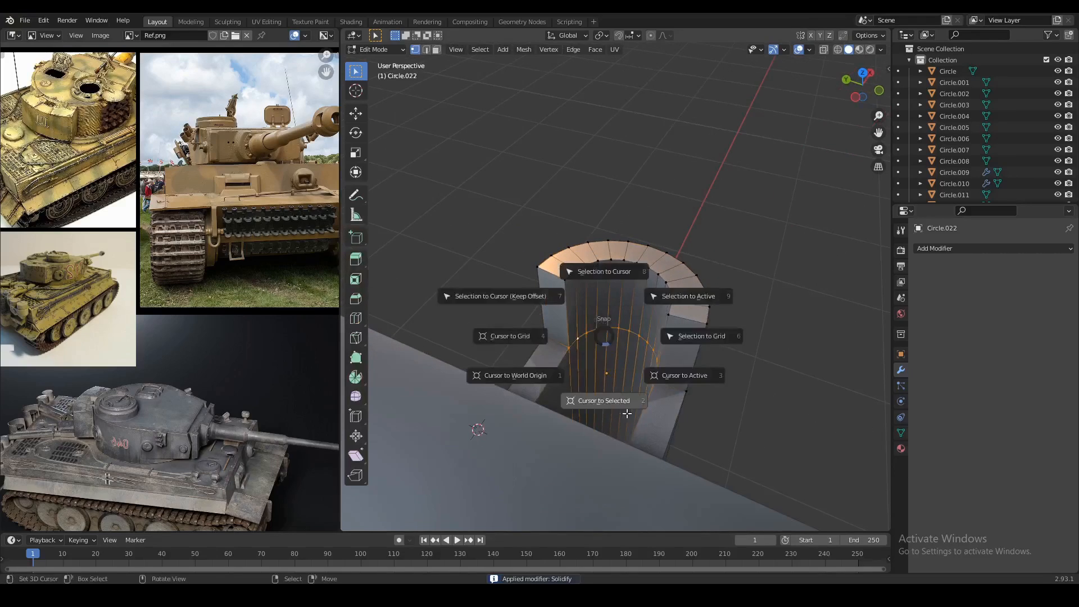
click(624, 413)
key(shift+a)
click(626, 374)
middle_drag(730, 365, 862, 378)
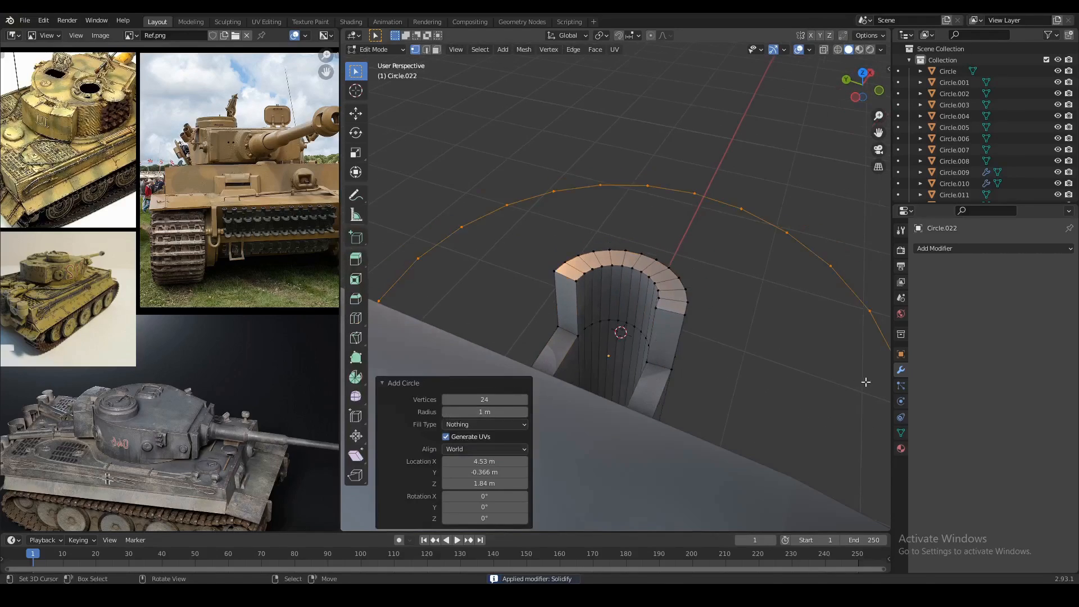
Scale the circle down, position it inside the exhaust shield along Z and X, and fill it with a face.
key(s)
click(654, 358)
mouse_move(654, 359)
middle_down()
mouse_move(601, 323)
mouse_move(614, 309)
mouse_move(671, 321)
mouse_move(611, 275)
middle_up()
key(g)
key(z)
click(603, 312)
key(g)
key(x)
click(607, 307)
key(s)
click(669, 320)
key(f)
Rotate the filled disc about 7.4° to match the exhaust's tilt and extrude it downward about 0.85 m into a pipe.
key(KP_1)
key(shift+z)
key(r)
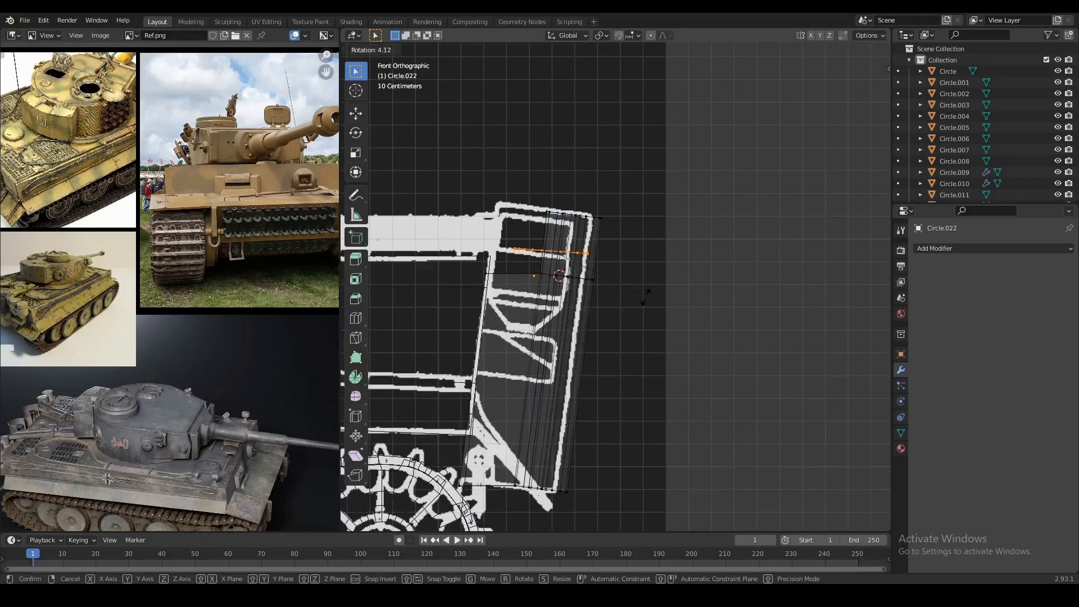
click(640, 297)
key(e)
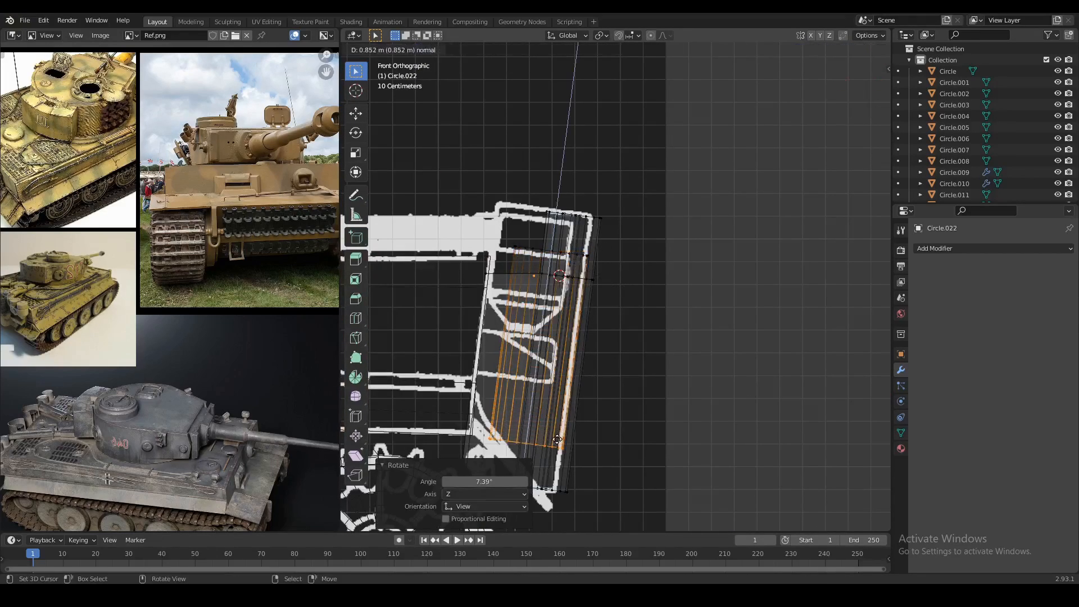
click(557, 441)
Move the finished exhaust object along Z and Y on the hull's rear plate.
scroll(596, 371, down, 2)
key(shift+z)
key(Tab)
mouse_move(607, 349)
middle_down()
mouse_move(572, 362)
mouse_move(547, 419)
mouse_move(627, 336)
mouse_move(601, 321)
mouse_move(632, 340)
mouse_move(551, 359)
middle_up()
key(g)
key(z)
click(624, 344)
key(g)
key(y)
click(627, 326)
Join the exhaust into the mirrored hull object and open the combined mesh for editing with nothing selected.
mouse_move(619, 301)
middle_down()
mouse_move(626, 234)
mouse_move(716, 259)
mouse_move(682, 288)
mouse_move(713, 328)
mouse_move(670, 322)
mouse_move(619, 283)
middle_up()
click(648, 225)
key(Tab)
key(shift+z)
key(a)
key(a)
key(shift+z)
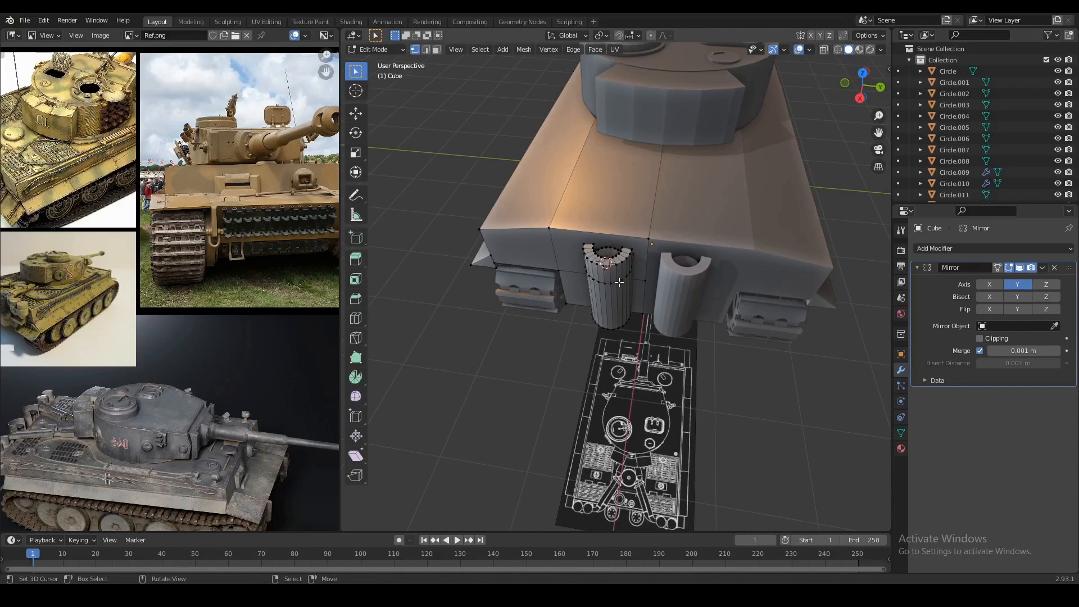
Select the whole linked exhaust mesh and move it outward about 0.19 m along Y.
key(l)
middle_drag(610, 248, 630, 270)
key(g)
key(y)
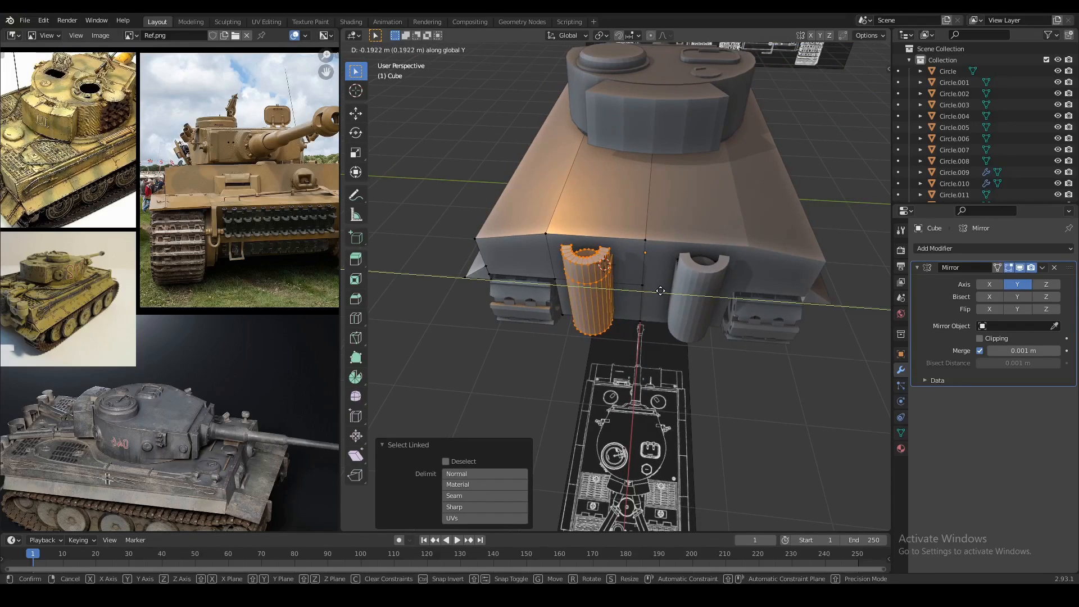
click(662, 293)
Duplicate the hull deck's rear edge in place and scale the copy to about 0.85.
scroll(213, 336, down, 2)
scroll(213, 336, up, 3)
middle_drag(213, 336, 250, 416)
scroll(250, 416, up, 1)
middle_drag(250, 416, 148, 253)
middle_drag(506, 246, 541, 254)
key(2)
right_click(546, 251)
middle_drag(583, 322, 607, 368)
scroll(705, 312, up, 2)
key(shift+d)
right_click(606, 367)
key(shift+s)
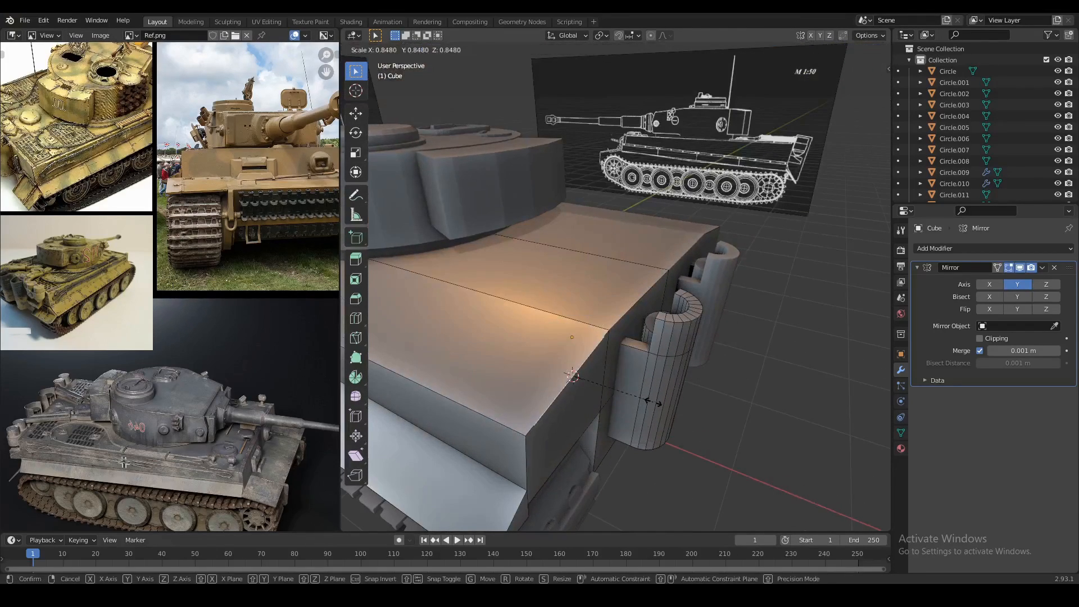
click(655, 404)
Move the duplicated edge about 0.02 m forward along X and extrude it along X into a flat deck plate.
key(g)
key(x)
click(652, 403)
key(s)
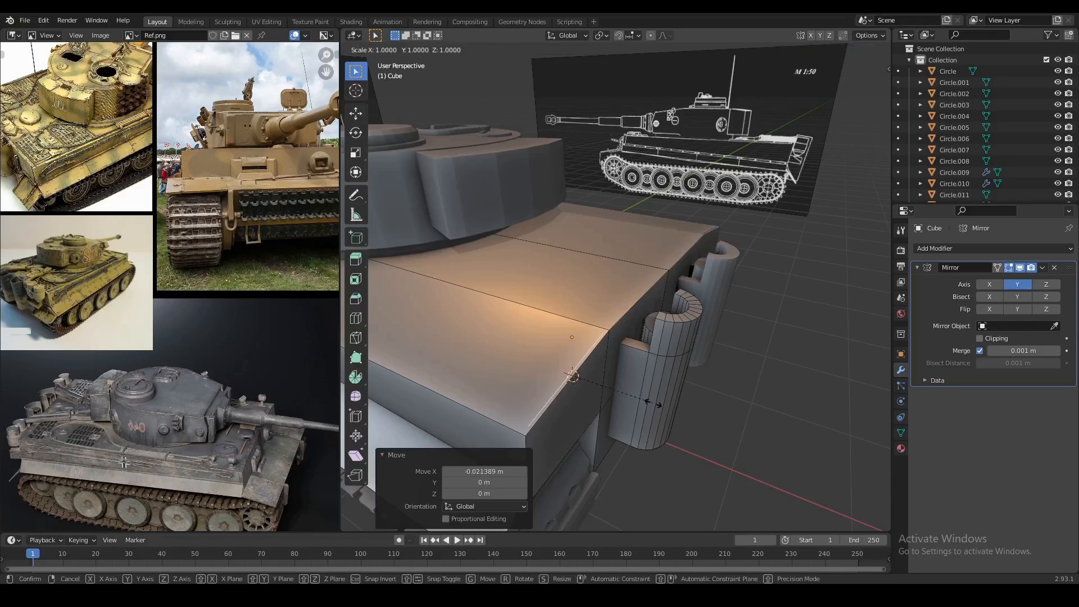
key(Escape)
key(e)
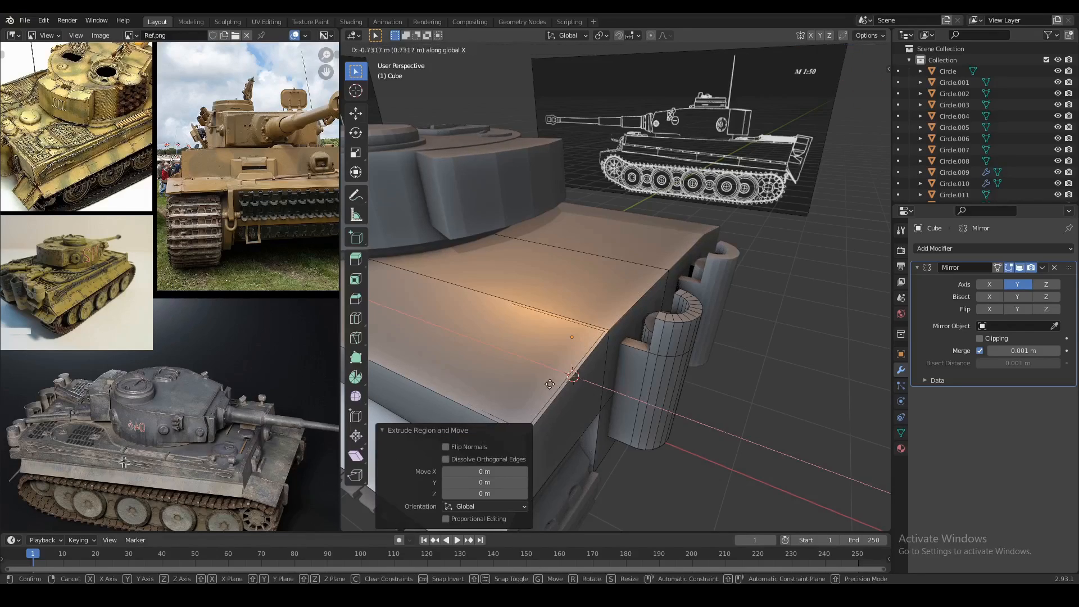
click(499, 360)
Extrude the new rear deck plate's face upward about 0.04 m.
mouse_move(504, 349)
middle_down()
mouse_move(537, 320)
mouse_move(533, 337)
middle_up()
key(3)
right_click(537, 345)
key(shift+z)
key(shift+z)
key(shift+z)
key(shift+z)
key(shift+z)
key(shift+z)
key(e)
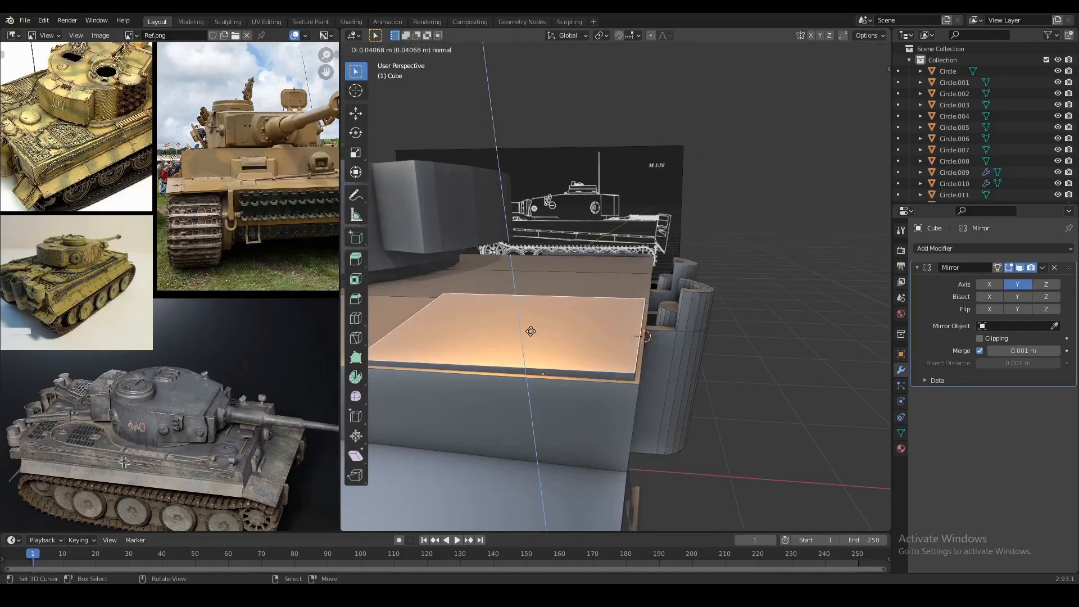
click(531, 330)
Edge-slide the rear border of the raised deck plate.
shift+middle_drag(532, 330, 555, 323)
key(2)
middle_drag(653, 320, 607, 314)
key(g)
key(g)
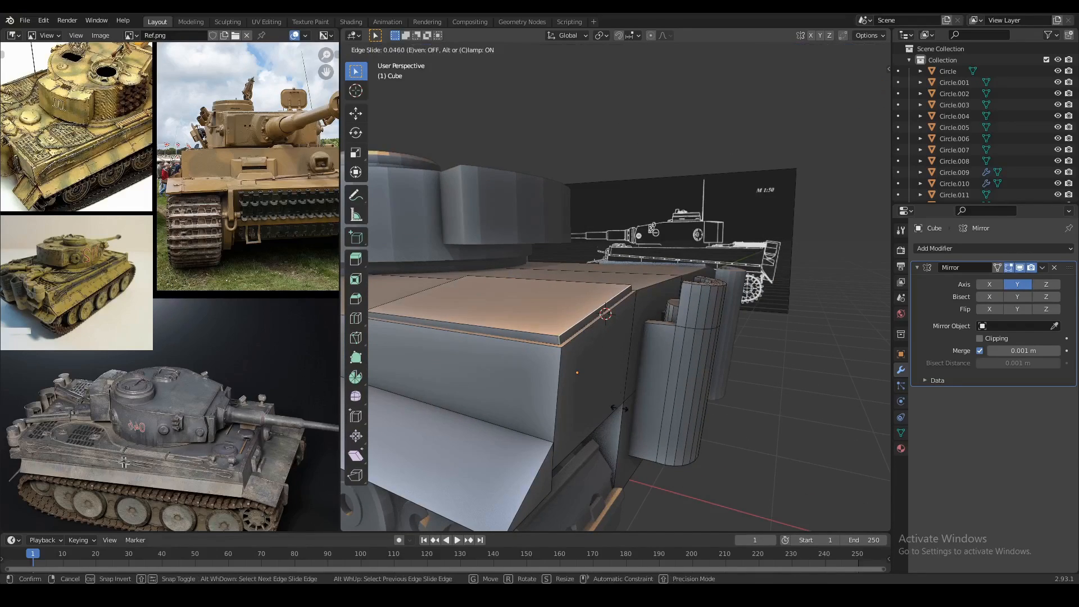
click(637, 500)
Add two loop cuts across the raised side deck plate and spread them to about 1.10 along X.
key(3)
right_click(491, 309)
middle_drag(491, 309, 502, 350)
key(ctrl+r)
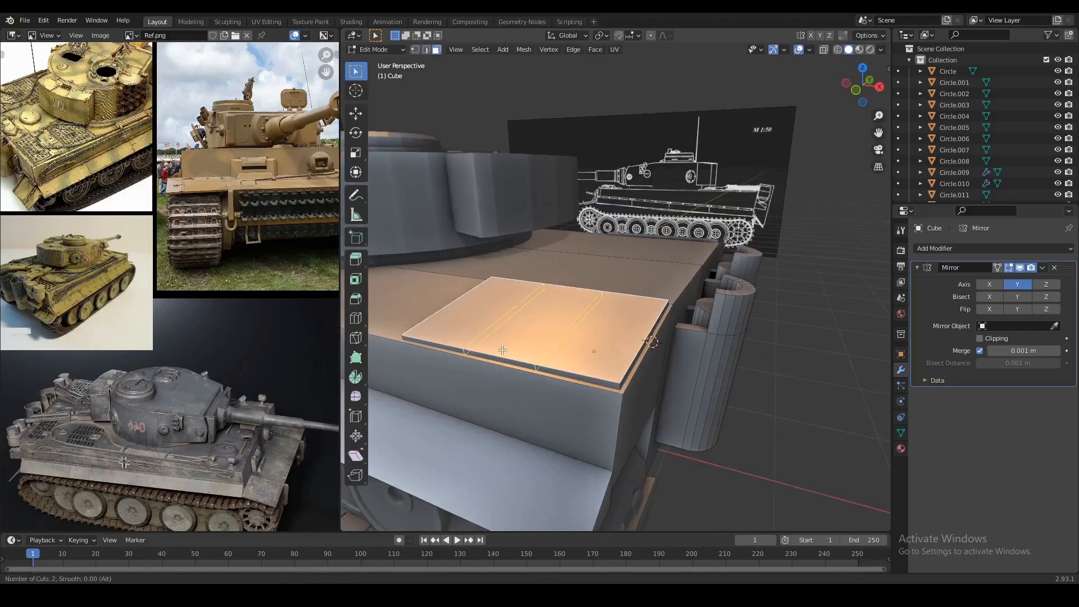
scroll(502, 349, up, 1)
click(501, 350)
right_click(502, 350)
key(s)
click(605, 374)
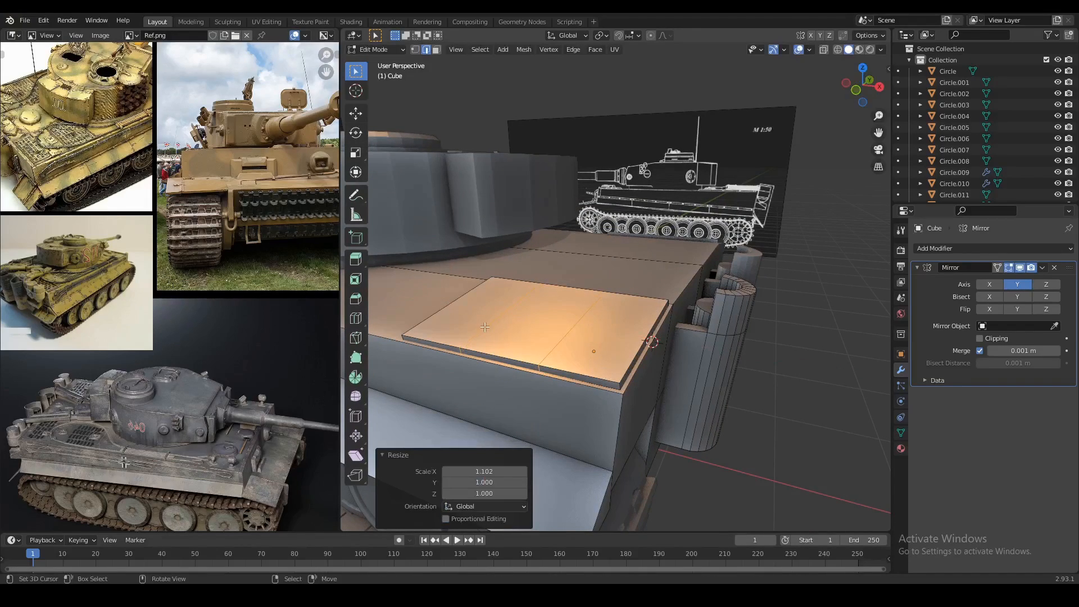
Edge-slide each of the two loop cuts individually to divide the side plate into three unequal panels.
alt+right_click(486, 328)
key(g)
key(g)
click(496, 330)
alt+right_click(571, 329)
key(g)
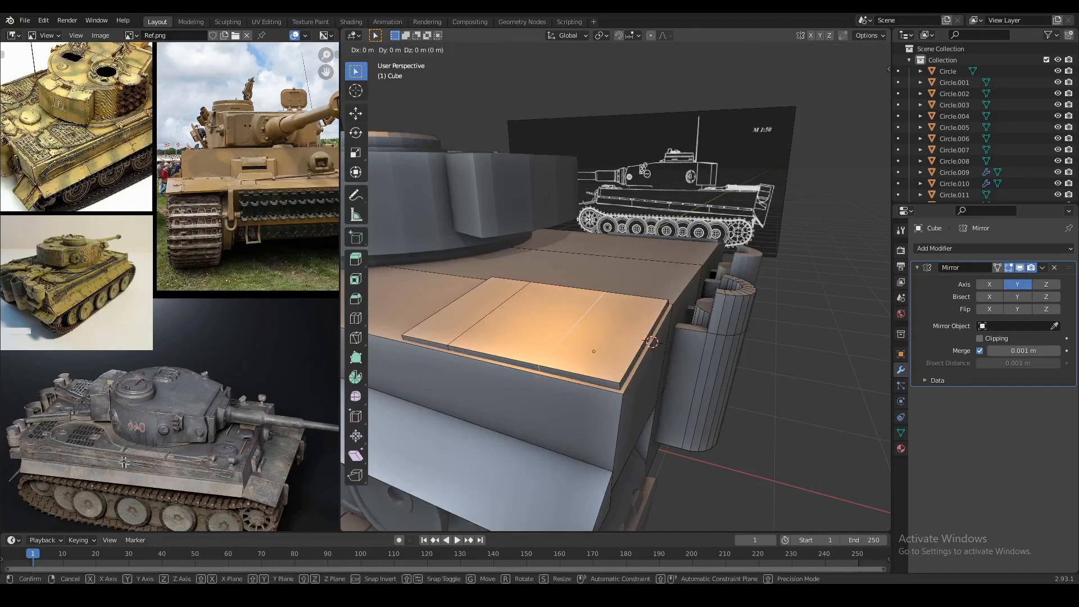
click(557, 325)
Inset the side plate's rear panel to about 0.90, sink it about 0.027 m and shrink the recessed floor to 0.985.
middle_drag(558, 326, 612, 342)
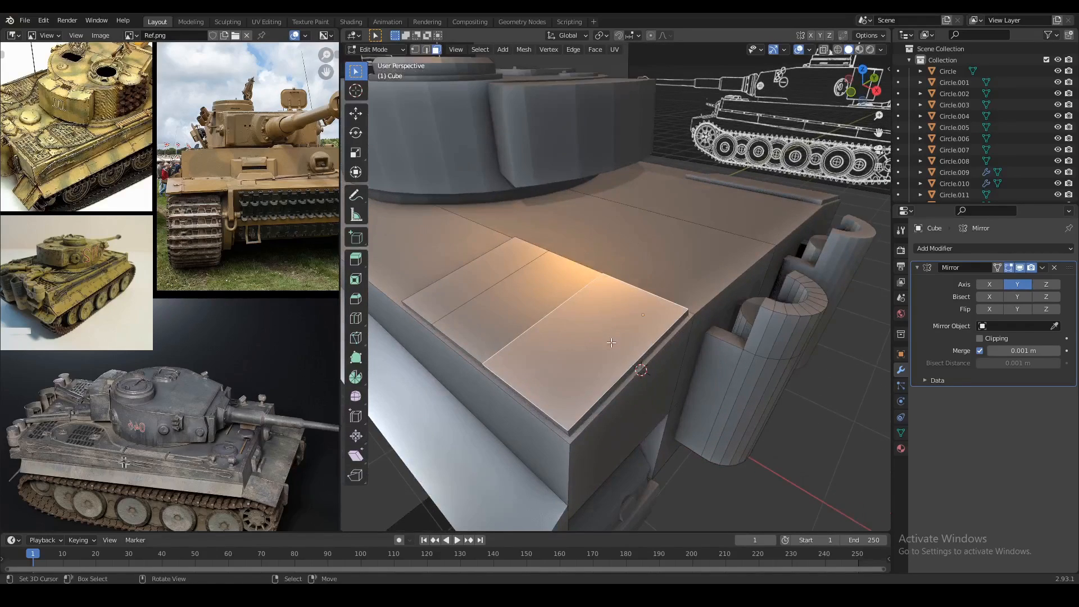
key(e)
right_click(690, 378)
key(s)
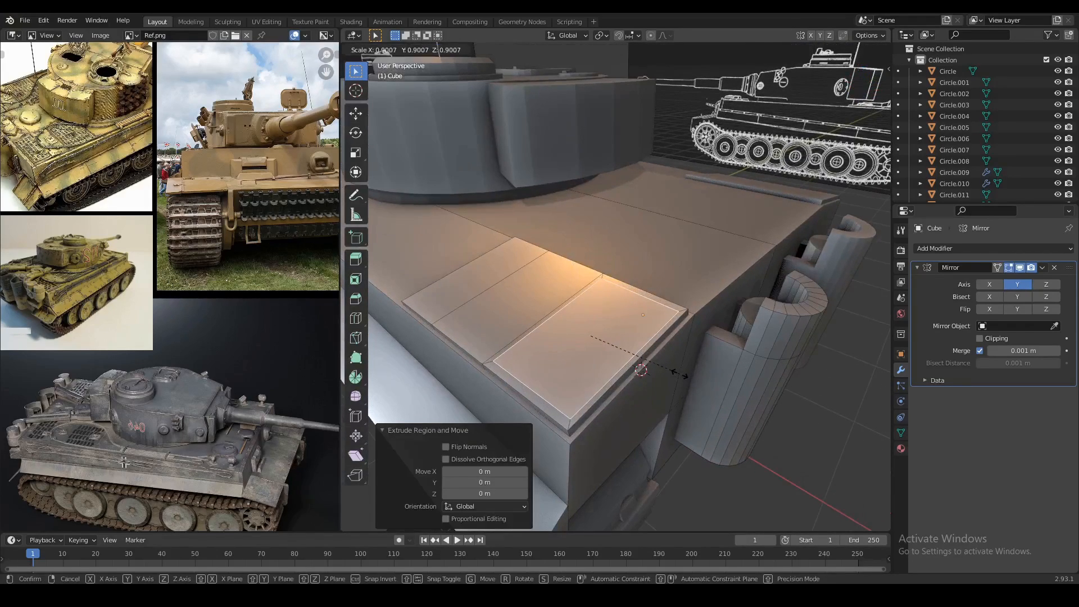
click(680, 371)
key(e)
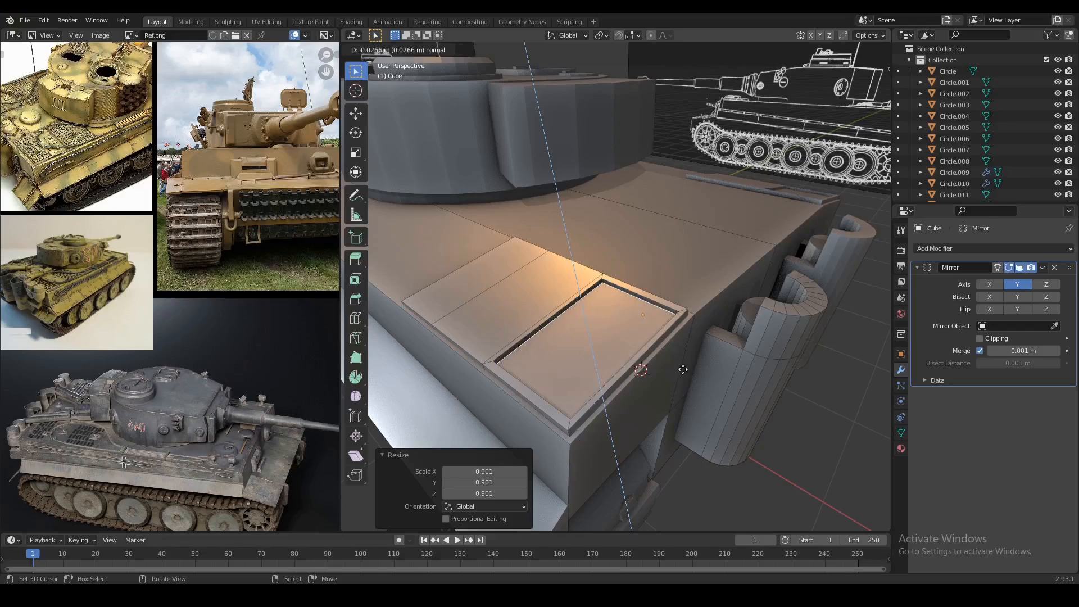
click(681, 367)
scroll(684, 369, up, 2)
key(s)
click(681, 373)
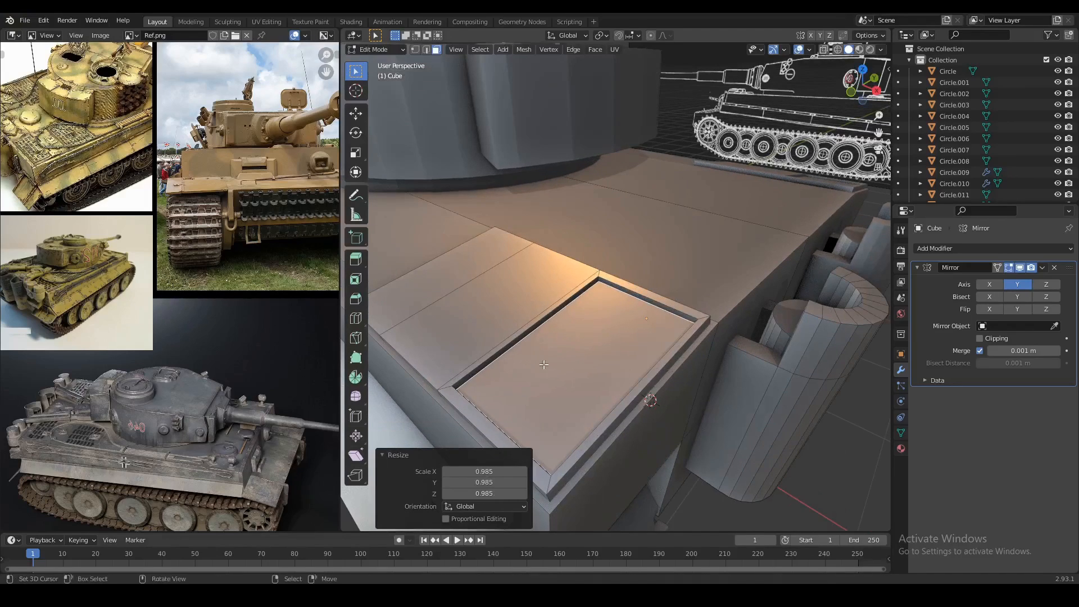
Inset the side plate's front panel, narrowing it to about 0.93 along X, and sink it about 0.014 m.
right_click(456, 270)
middle_drag(456, 270, 556, 323)
key(e)
right_click(565, 329)
key(s)
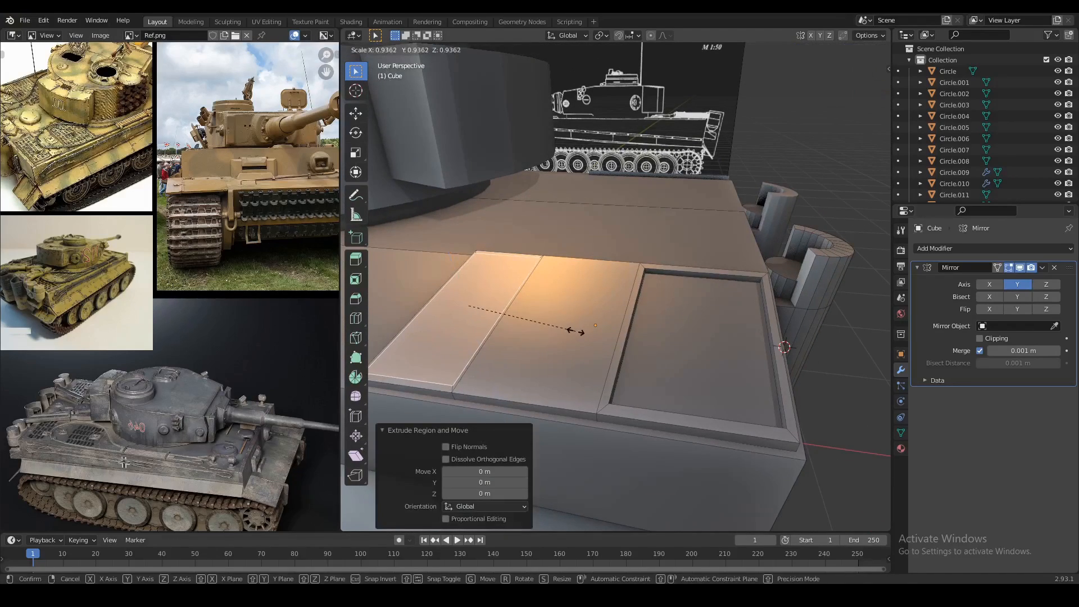
click(578, 333)
key(e)
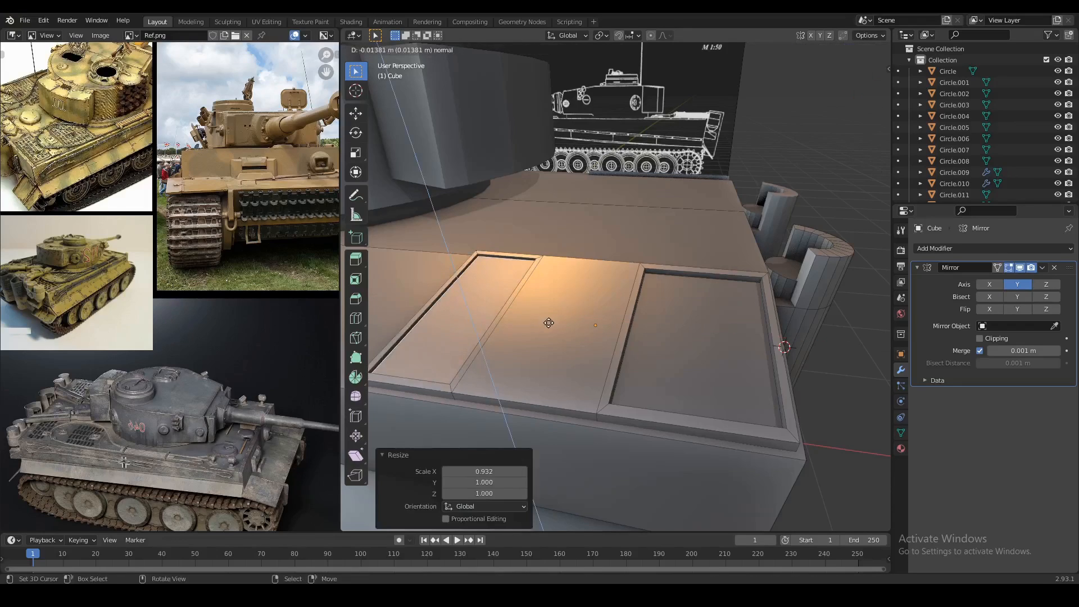
click(550, 323)
Duplicate the rear edge of the hull's central deck in place.
scroll(126, 413, up, 2)
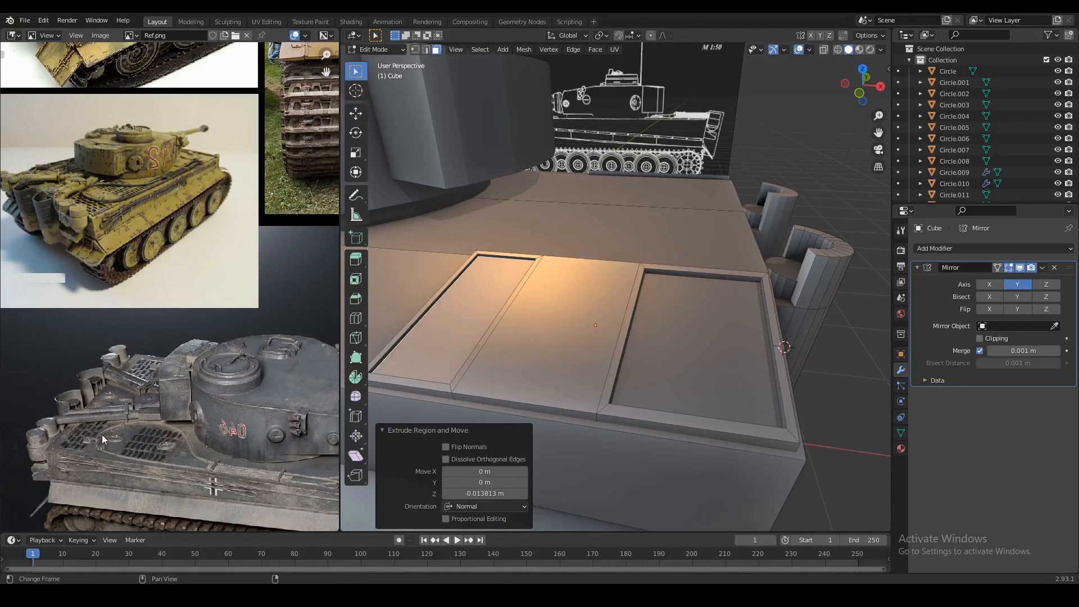
key(Tab)
middle_drag(636, 326, 575, 288)
scroll(574, 287, down, 1)
key(Tab)
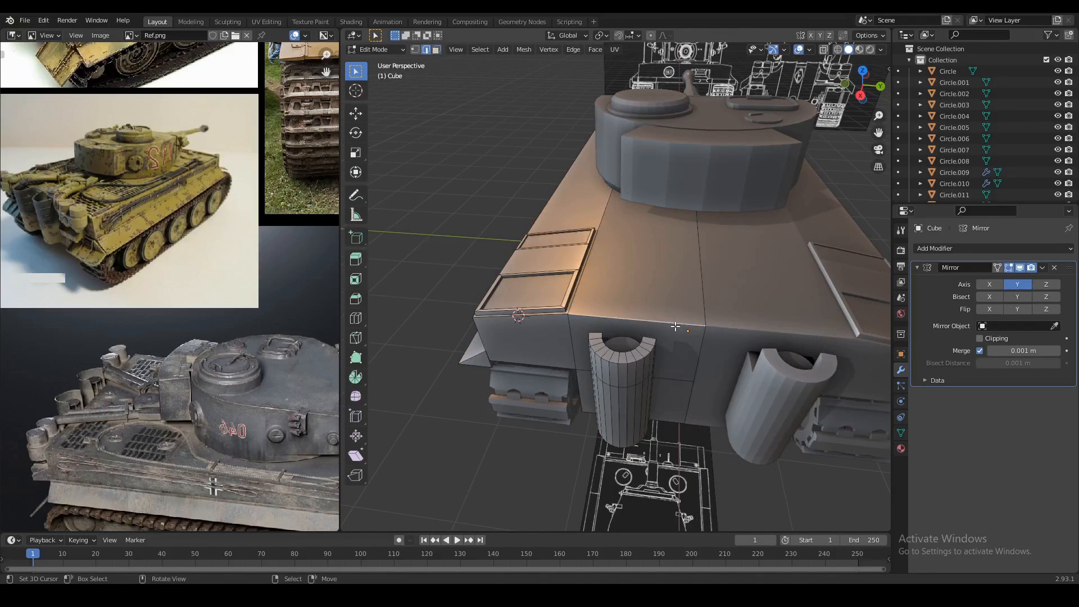
middle_drag(675, 327, 652, 337)
scroll(652, 337, up, 1)
key(shift+d)
right_click(652, 338)
key(g)
key(z)
right_click(655, 335)
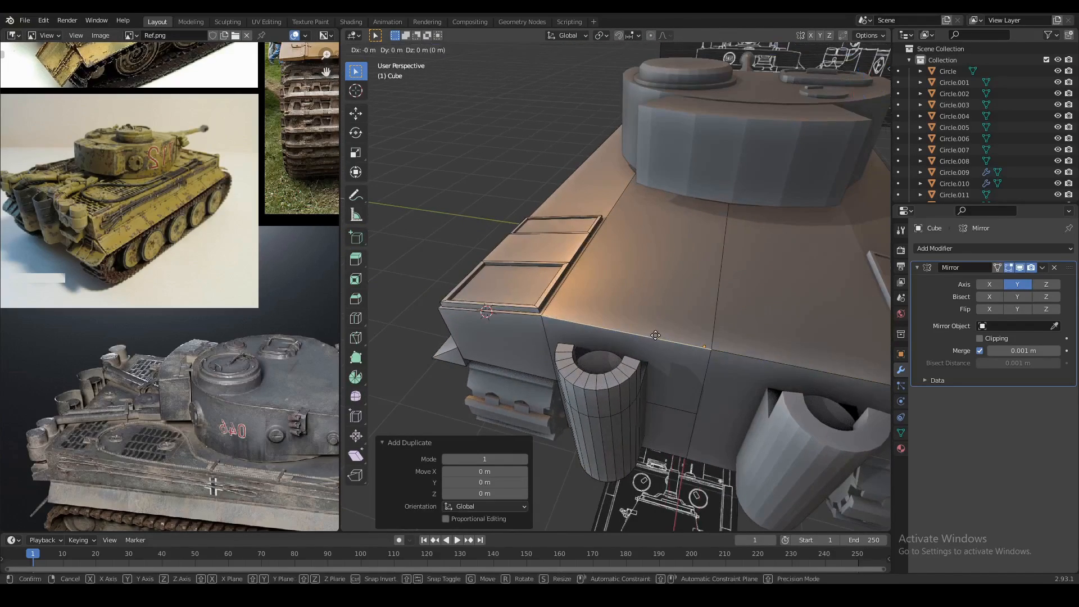
Shift the duplicated central edge slightly forward along X and extrude it along X into a flat plate.
key(1)
key(g)
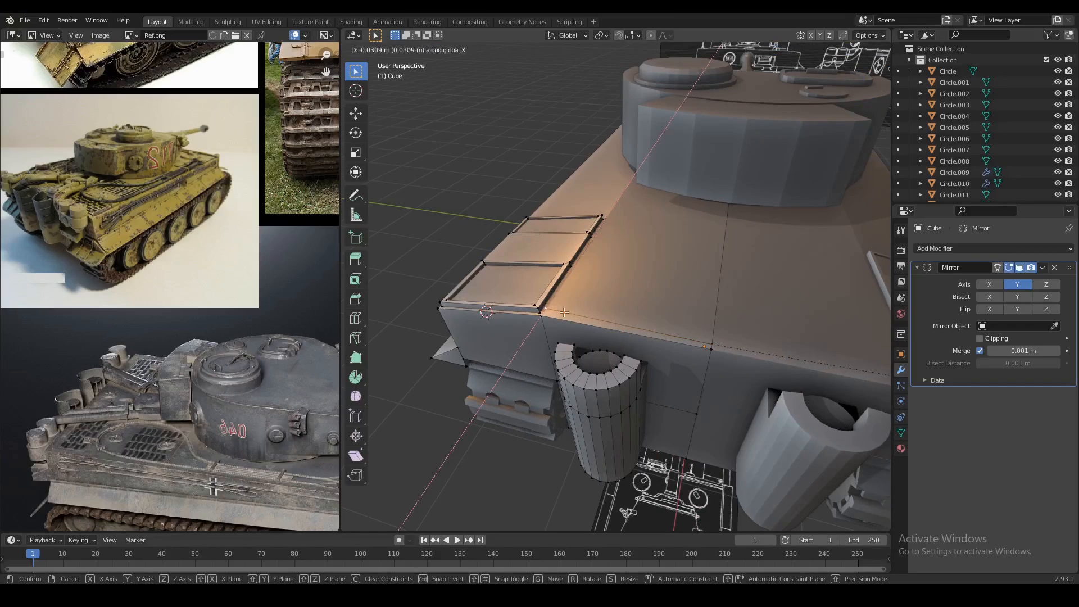
right_click(571, 317)
key(e)
key(x)
click(688, 245)
Extrude the central deck plate's face upward about 0.046 m.
key(Tab)
middle_drag(702, 288, 675, 259)
key(Tab)
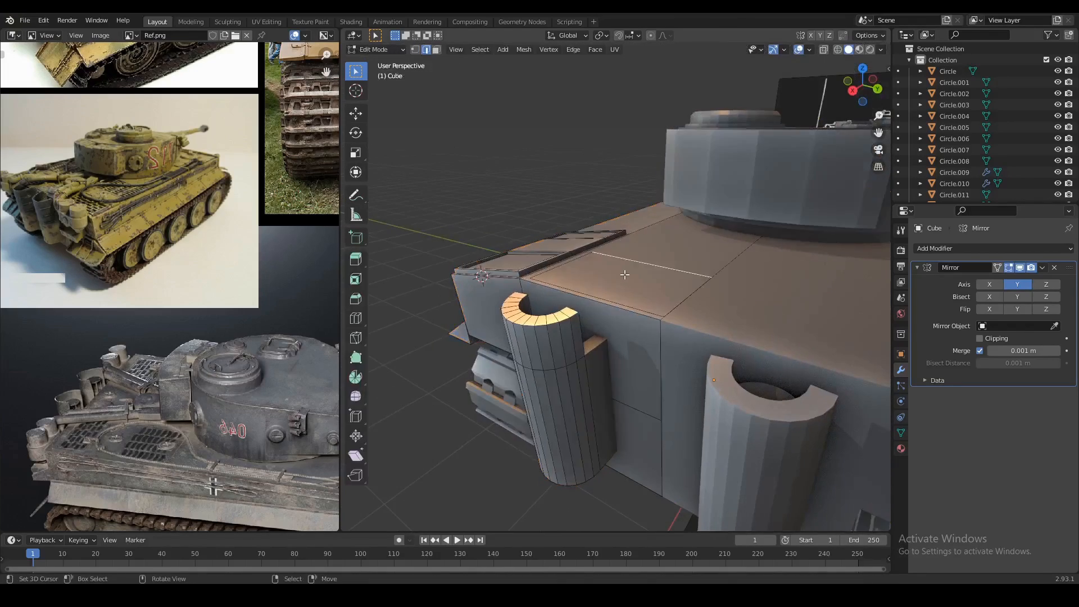
key(3)
right_click(647, 297)
key(e)
click(648, 295)
middle_drag(649, 295, 580, 319)
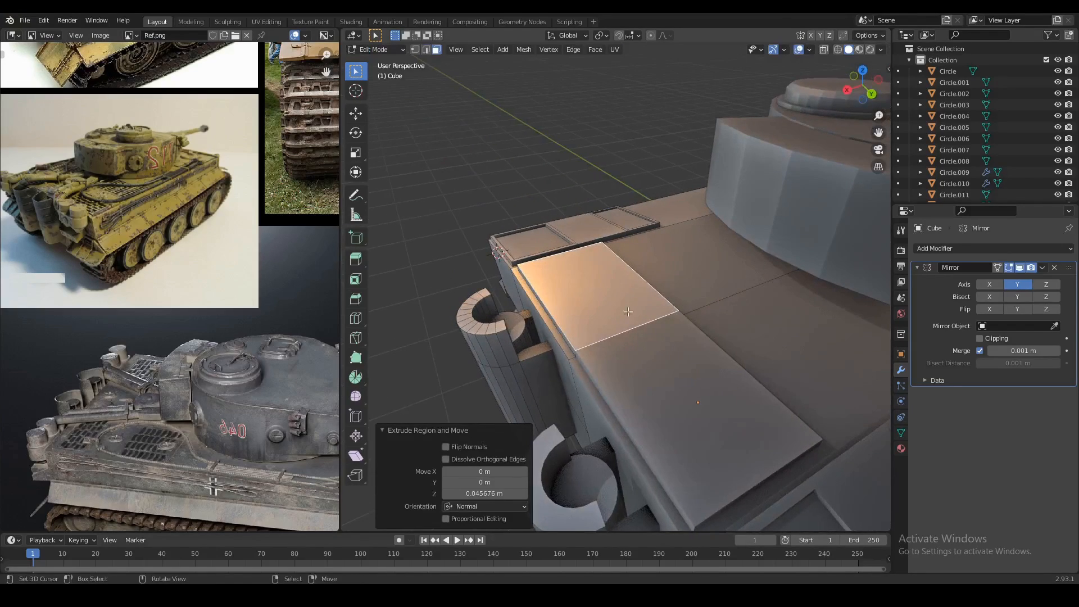
Inset the central plate's top face by extruding it in place and scaling it down.
key(e)
right_click(620, 308)
key(s)
click(684, 340)
Move the front edge of the central plate's inset face about 0.34 m rearward along X.
key(2)
right_click(572, 294)
right_click(631, 284)
key(g)
key(y)
right_click(615, 288)
key(g)
key(x)
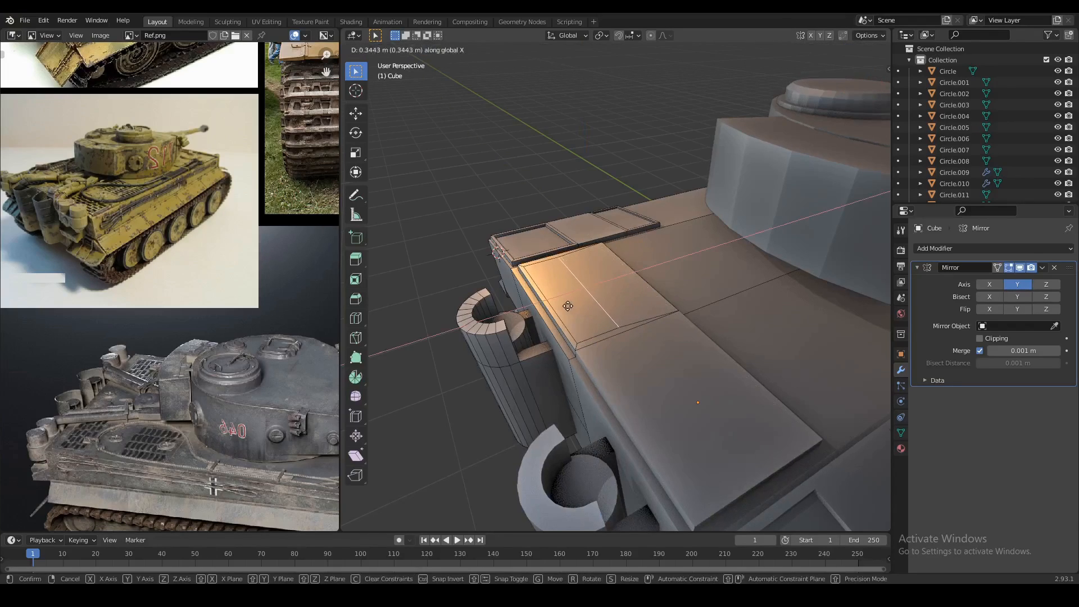
click(567, 306)
Extrude the central plate's inset face about 0.019 m downward into a shallow recess.
key(3)
right_click(567, 305)
scroll(571, 305, up, 2)
key(e)
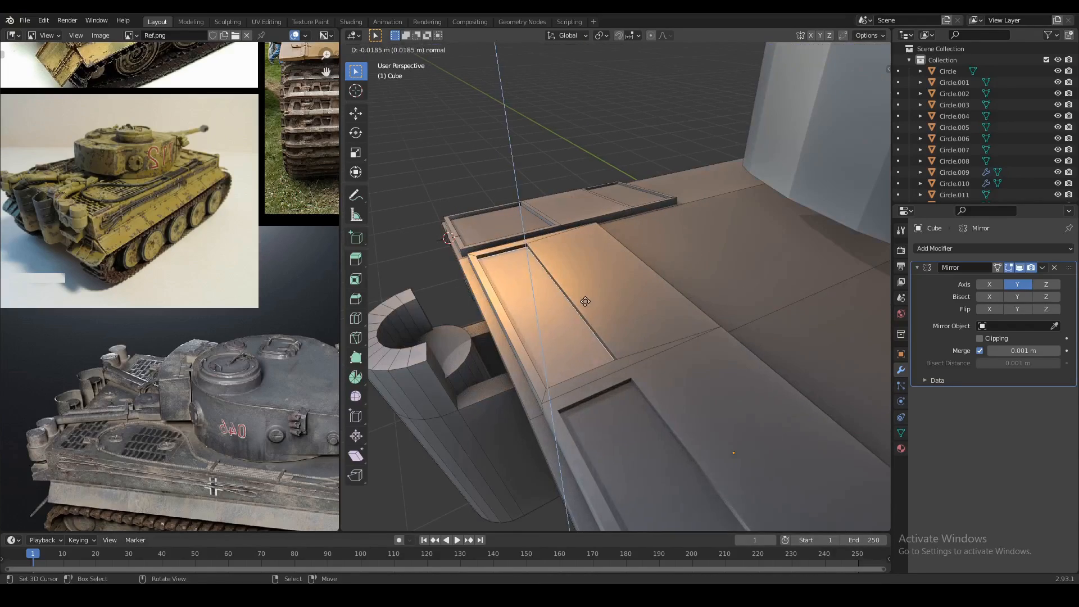
click(585, 302)
Apply the hull's Mirror modifier and return to editing its mesh.
scroll(699, 337, down, 4)
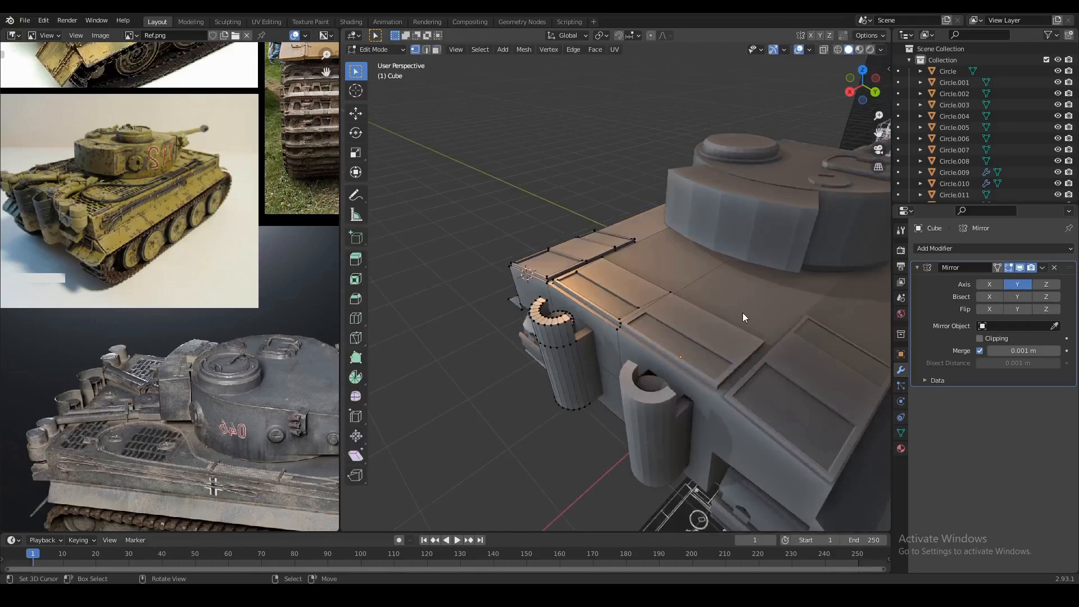
scroll(743, 313, down, 5)
key(Tab)
middle_drag(672, 309, 698, 336)
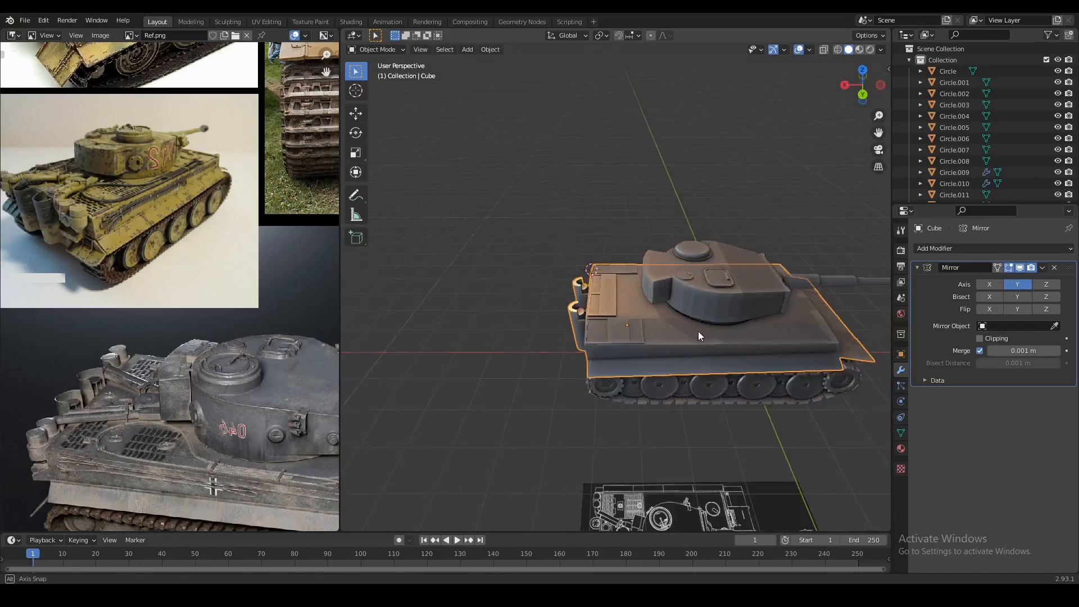
scroll(698, 335, up, 5)
key(ctrl+a)
key(Tab)
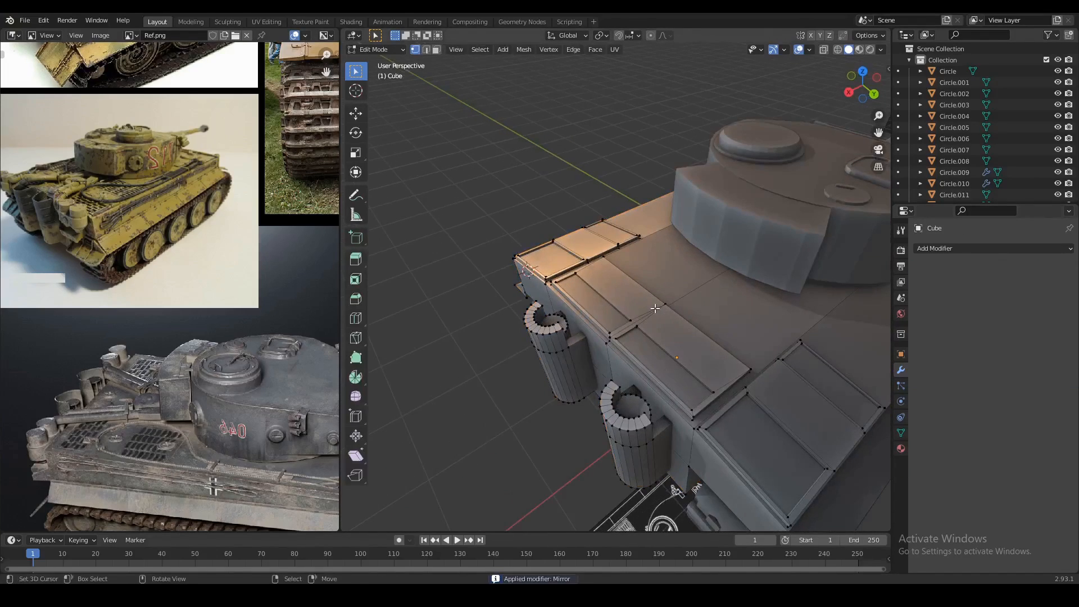
Snap the 3D cursor to the central plate's front middle vertex and add a 16-vertex circle there.
key(1)
right_click(666, 304)
key(shift+s)
click(663, 360)
scroll(663, 354, up, 3)
key(shift+a)
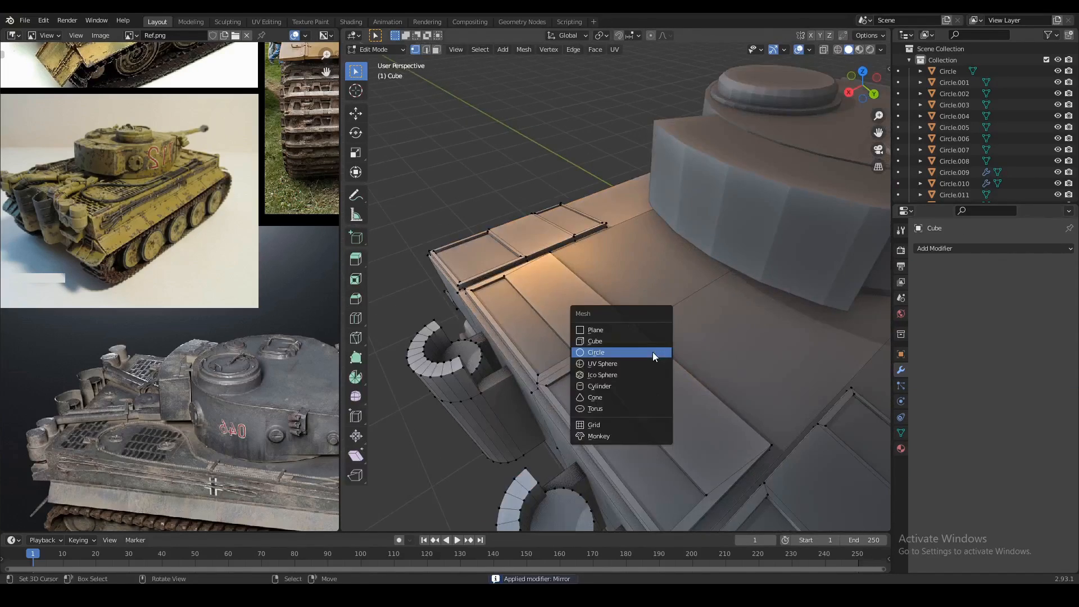
click(611, 352)
text(1)
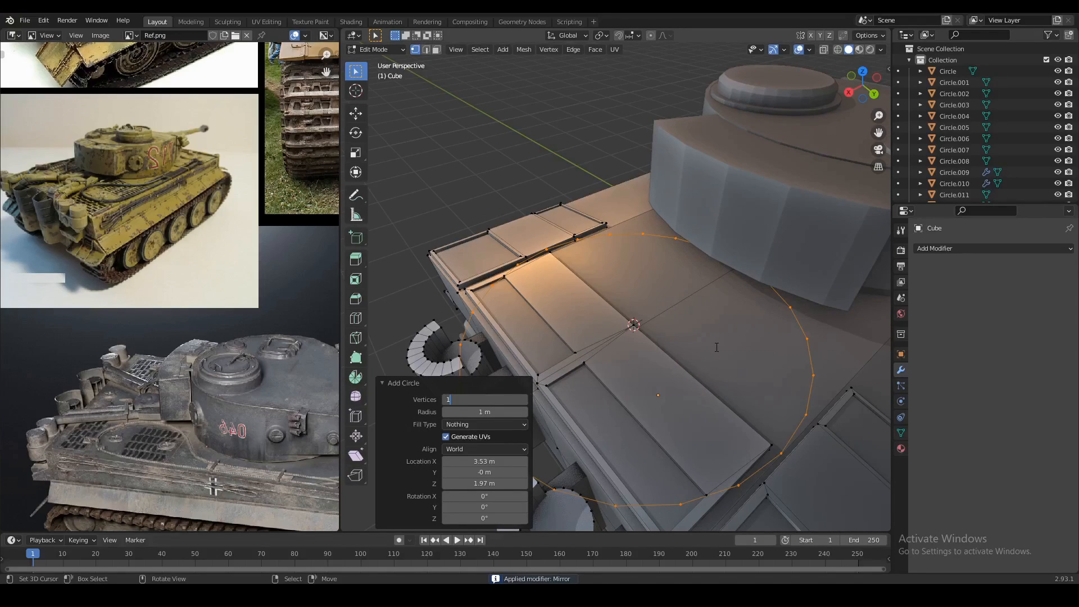
text(6)
key(Return)
Scale the circle to about 0.157 and move it about 0.15 m rearward along X onto the central plate.
key(s)
click(668, 330)
key(g)
key(x)
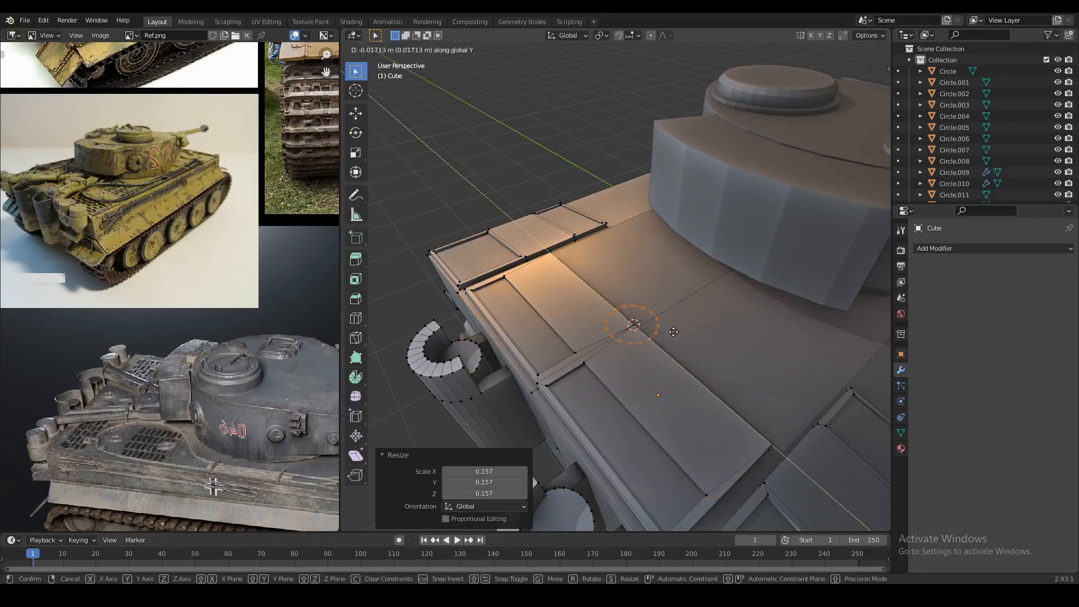
click(663, 354)
key(g)
key(y)
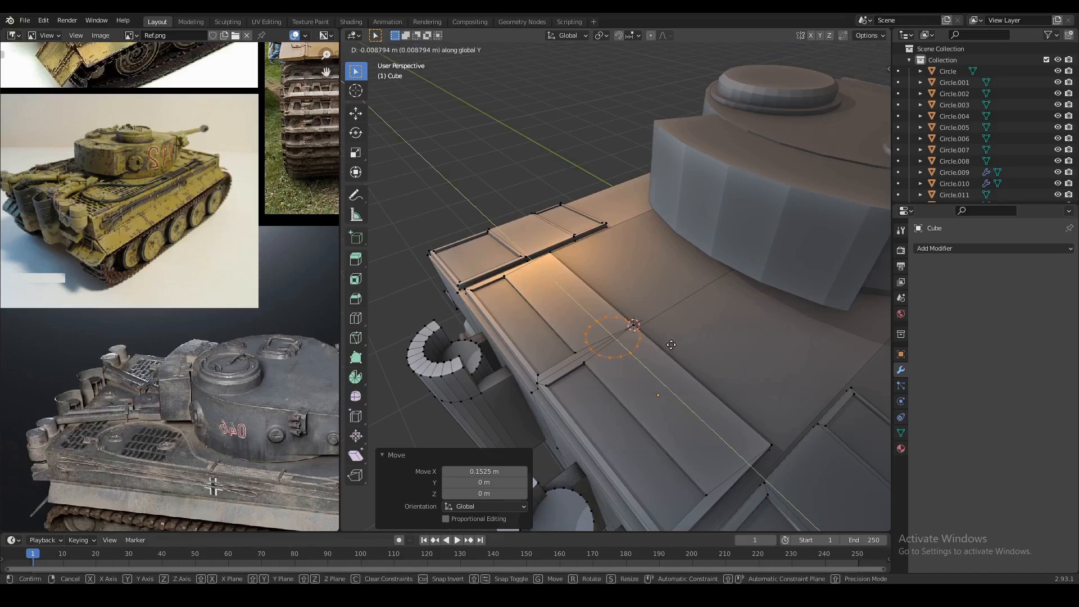
click(667, 350)
Fill the circle with a face and extrude it upward into a low cylinder.
middle_drag(669, 366, 664, 343)
scroll(664, 343, up, 1)
key(f)
key(e)
click(666, 339)
Extrude the cylinder's top again, raise it about 0.066 m along Z and taper it to about 0.77.
key(e)
right_click(678, 373)
key(s)
right_click(676, 359)
key(g)
key(z)
click(675, 345)
key(s)
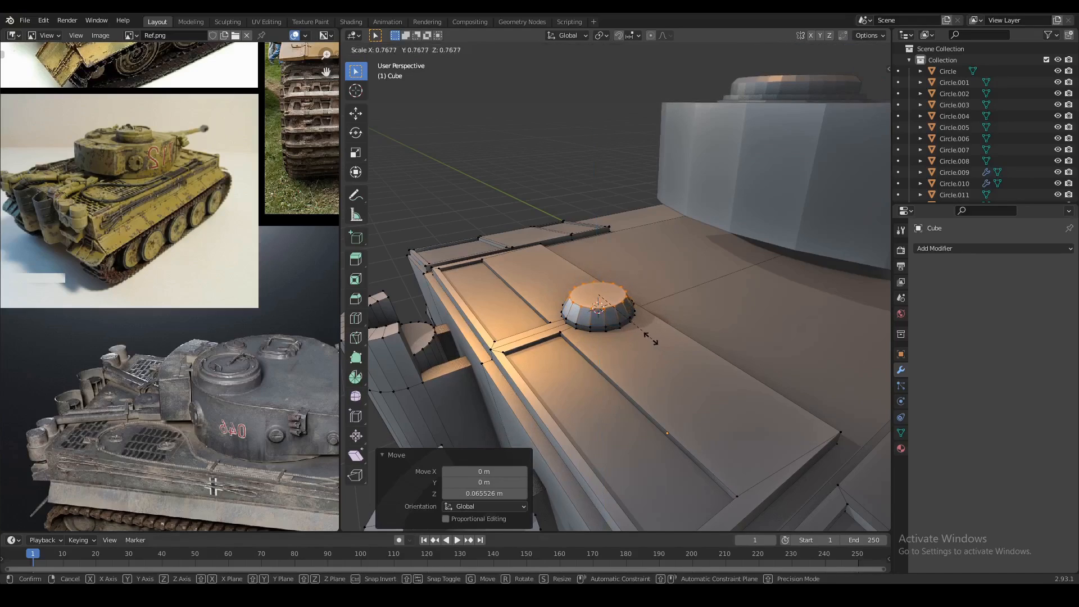
click(651, 339)
Extrude the tapered cap's top face upward and inset it into a narrow rim.
key(e)
click(653, 328)
key(e)
right_click(657, 332)
key(s)
click(650, 332)
Extrude the cap's inset top face downward to hollow out its opening.
key(g)
key(z)
right_click(653, 336)
key(e)
click(653, 343)
key(Tab)
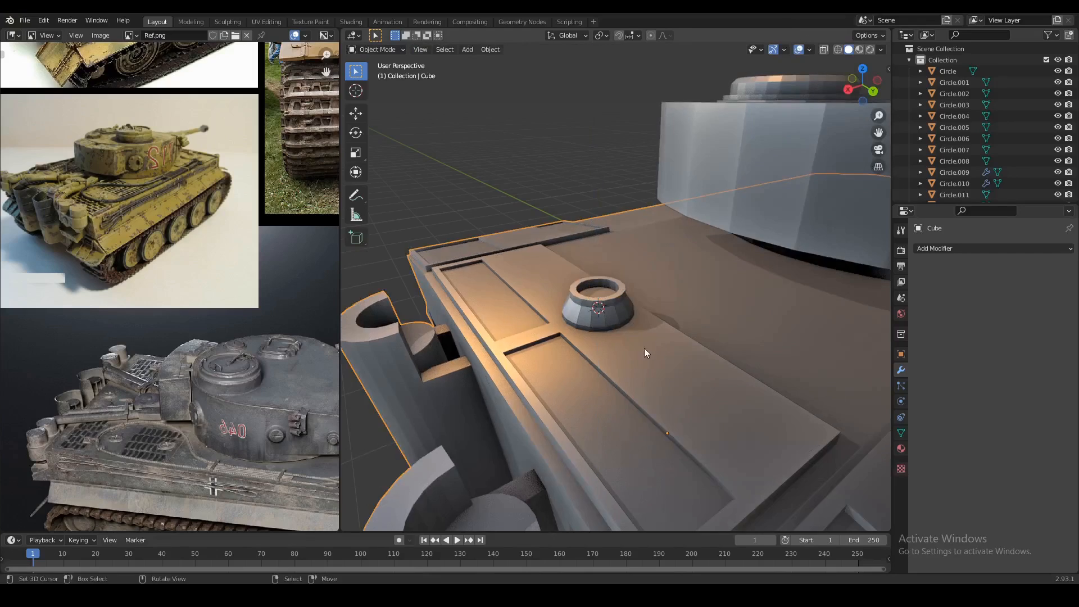
Snap the 3D cursor to the central plate's front edge vertex beside the round cap.
scroll(644, 350, down, 4)
key(Tab)
click(630, 331)
middle_drag(652, 328, 607, 322)
scroll(607, 321, up, 1)
key(1)
right_click(571, 301)
key(shift+s)
click(584, 339)
scroll(668, 310, down, 3)
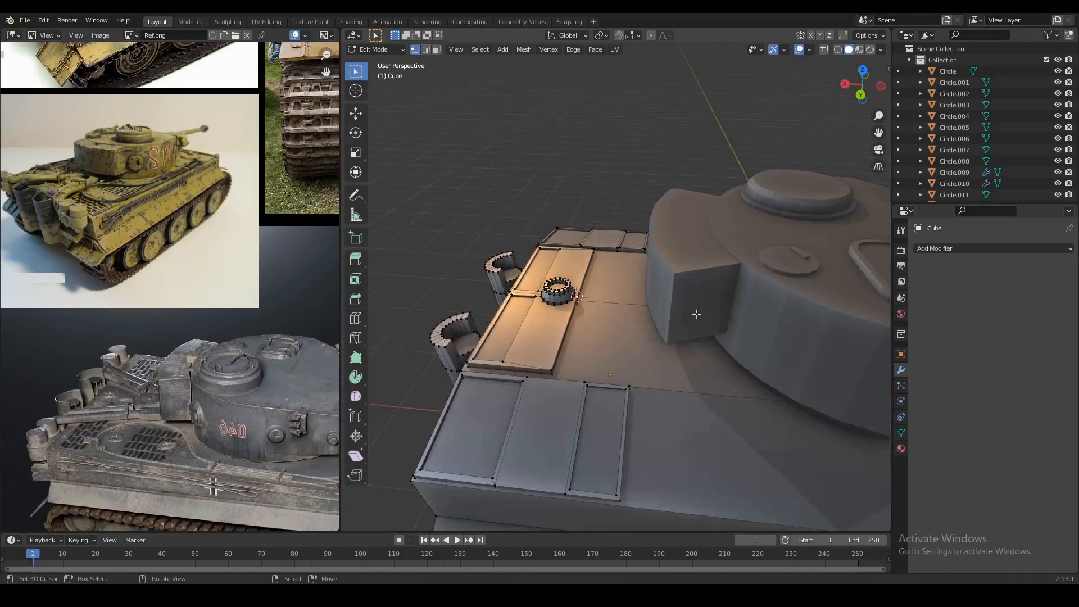
Duplicate the round cap's base loop and move it about 0.4 m along negative X onto the deck beside the central plate.
key(Tab)
middle_drag(713, 313, 634, 322)
scroll(596, 312, up, 3)
key(Tab)
alt+right_click(538, 298)
scroll(539, 301, up, 3)
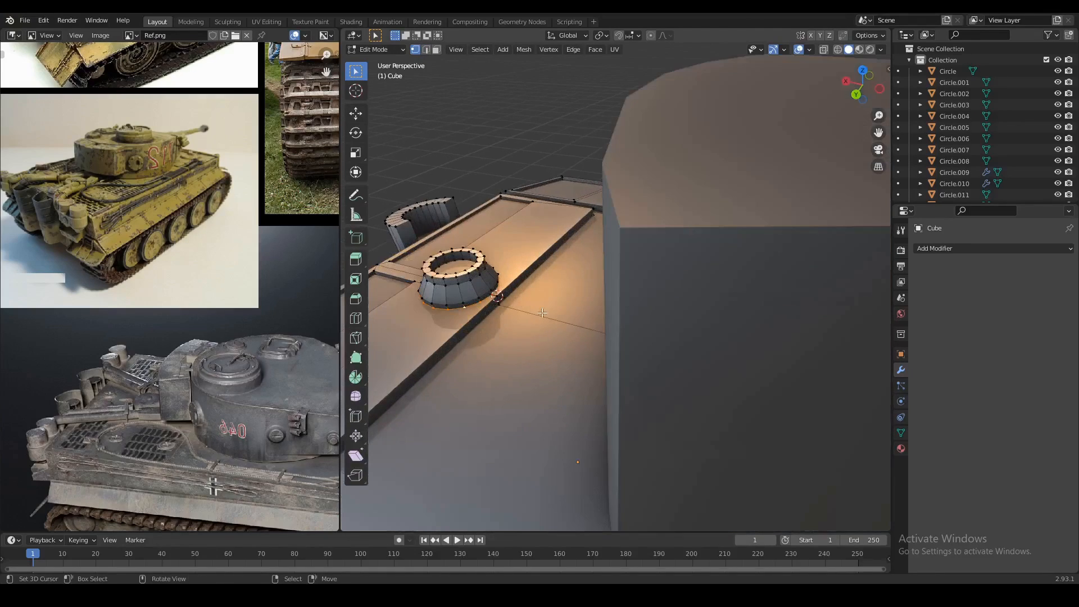
key(shift+d)
right_click(545, 314)
key(g)
key(y)
right_click(533, 316)
key(g)
key(x)
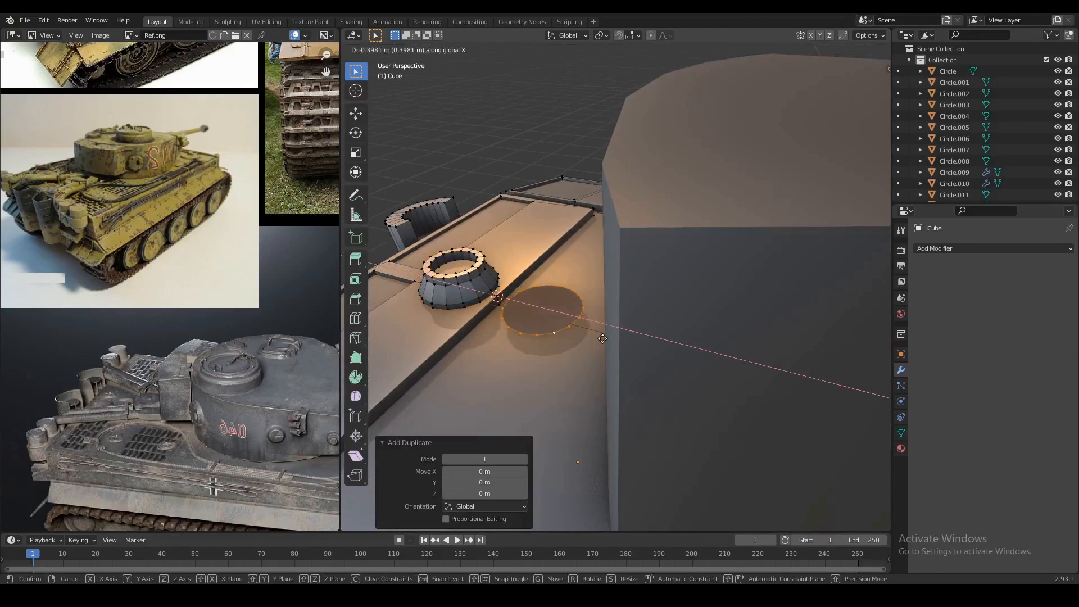
click(603, 338)
Adjust the duplicated disc's height along Z and snap the 3D cursor to it.
middle_drag(603, 338, 607, 307)
key(g)
key(z)
click(604, 316)
key(shift+s)
click(626, 354)
Resize the duplicated disc and shift it about 0.053 m along negative X toward the turret.
key(s)
click(637, 356)
key(g)
key(y)
key(x)
click(659, 344)
Lower the disc about 0.026 m along Z to the deck and extrude it into a low round plate.
key(g)
key(z)
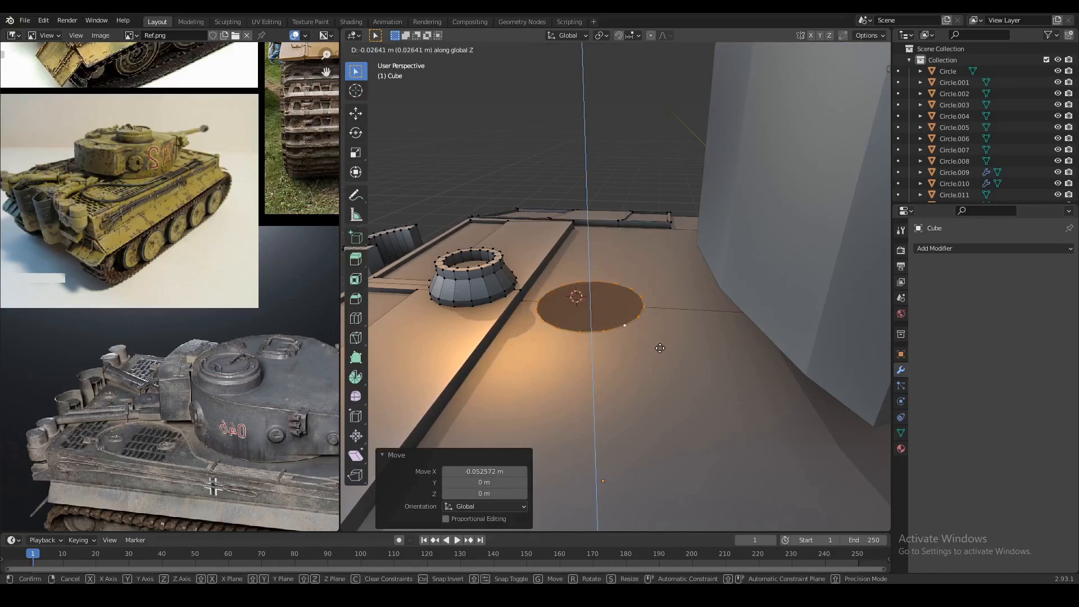
click(660, 348)
key(e)
click(659, 353)
Examine the front hull plate in the front reference photo and on the model.
key(Tab)
scroll(659, 345, down, 9)
middle_drag(659, 345, 477, 312)
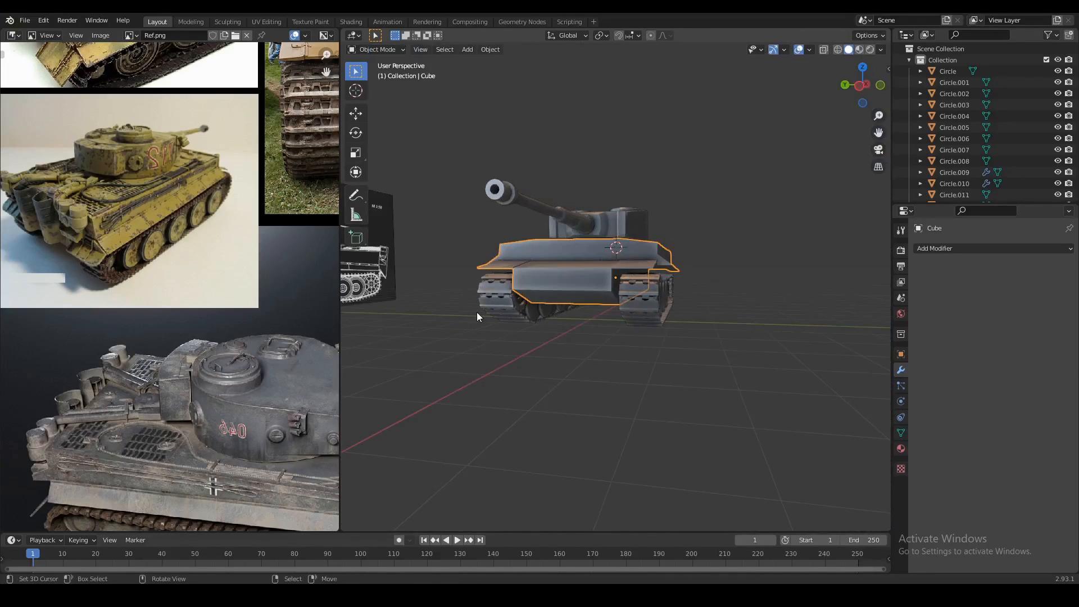
scroll(205, 197, down, 3)
middle_drag(197, 200, 127, 330)
scroll(221, 286, up, 2)
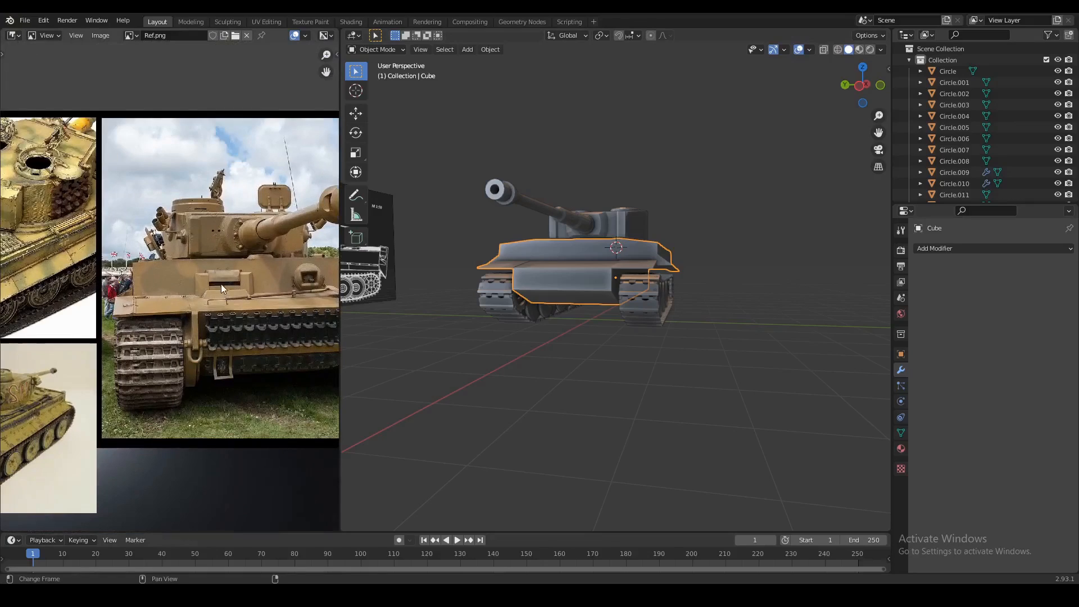
middle_drag(221, 286, 190, 292)
key(Tab)
scroll(556, 295, up, 5)
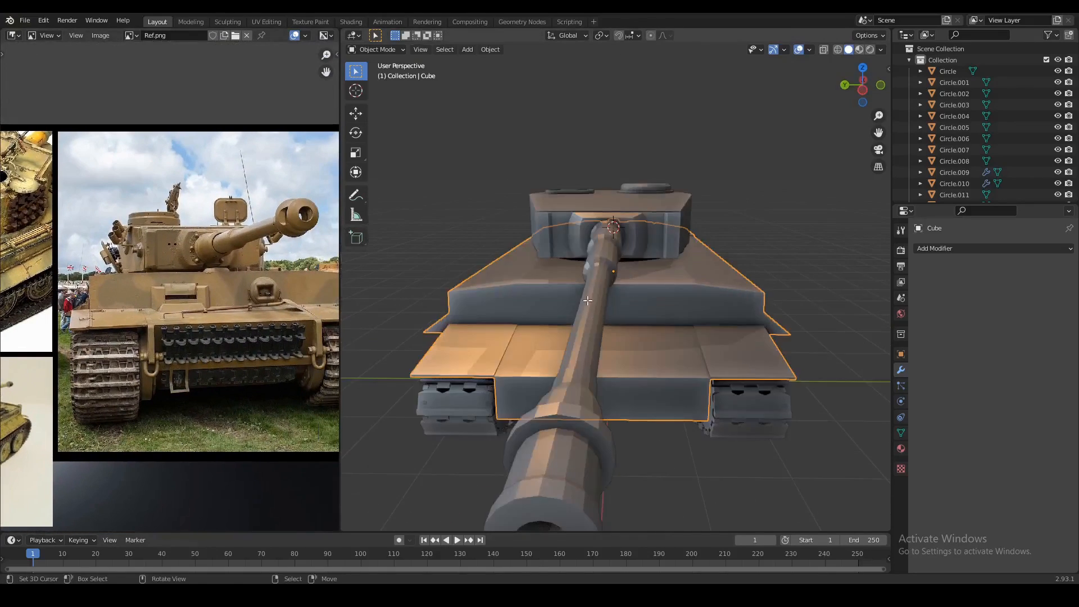
middle_drag(555, 295, 562, 284)
scroll(589, 321, up, 2)
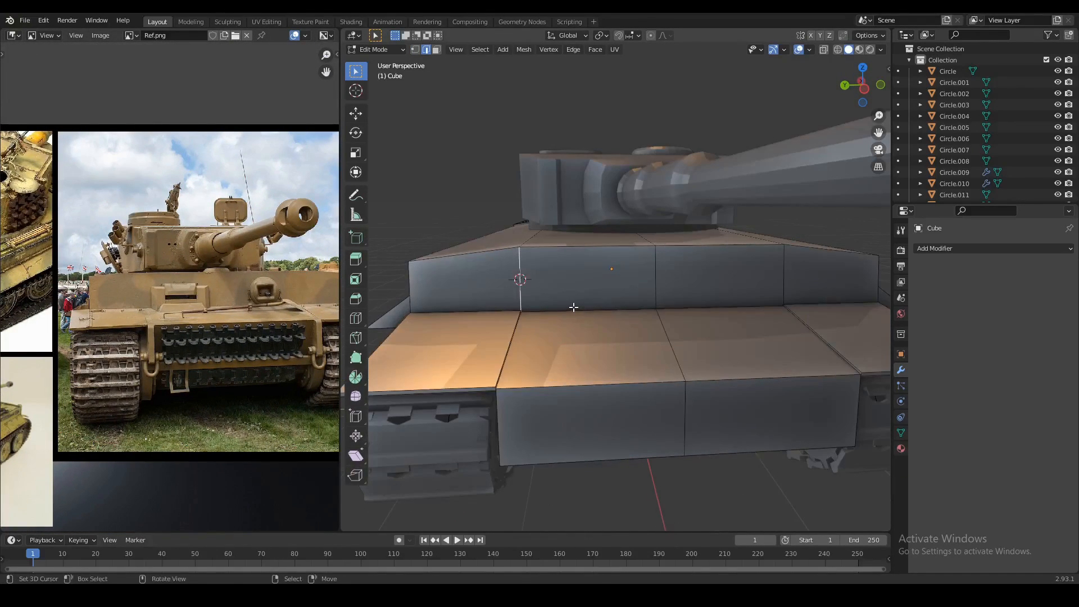
Align the view to the upper front hull plate and add a mesh circle at the 3D cursor with View alignment.
key(shift+a)
key(Escape)
key(3)
click(535, 285)
shift+click(488, 285)
key(shift+KP_7)
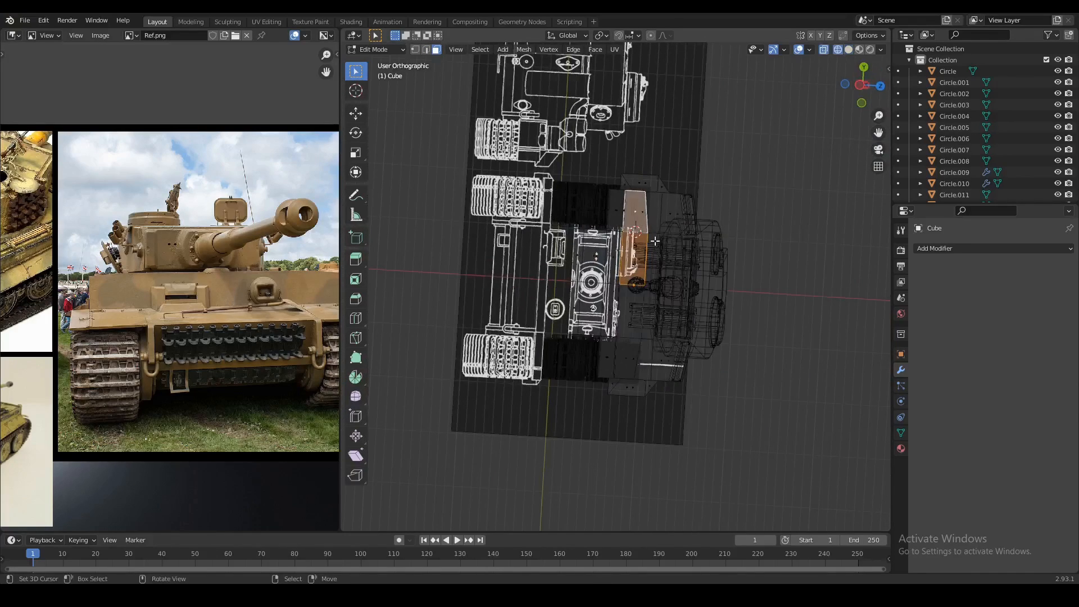
key(KP_Decimal)
shift+middle_drag(639, 277, 618, 294)
scroll(618, 293, up, 3)
key(shift+a)
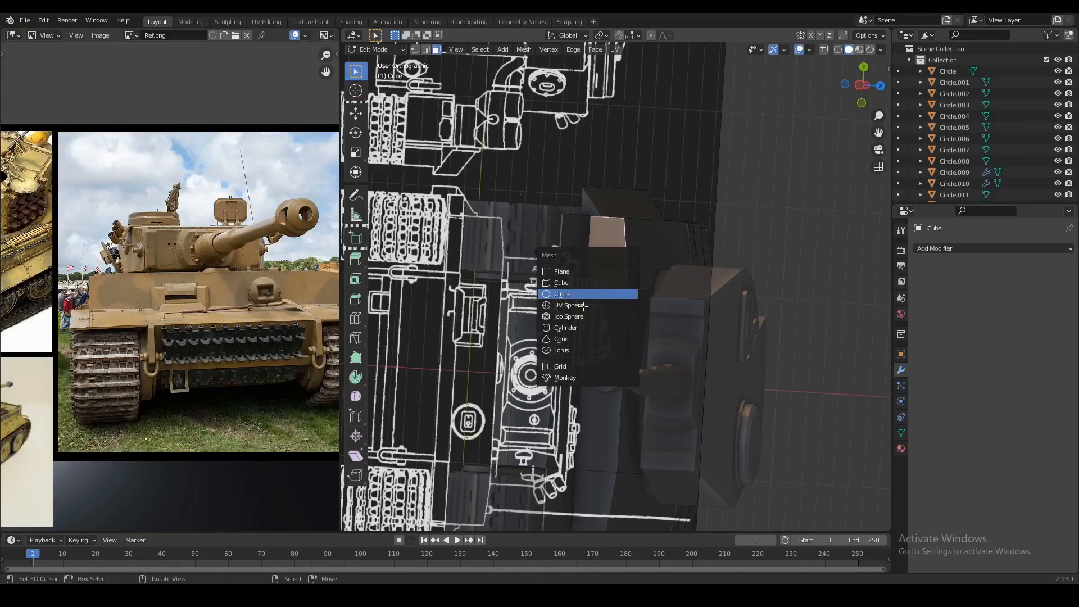
click(618, 293)
click(453, 449)
click(458, 474)
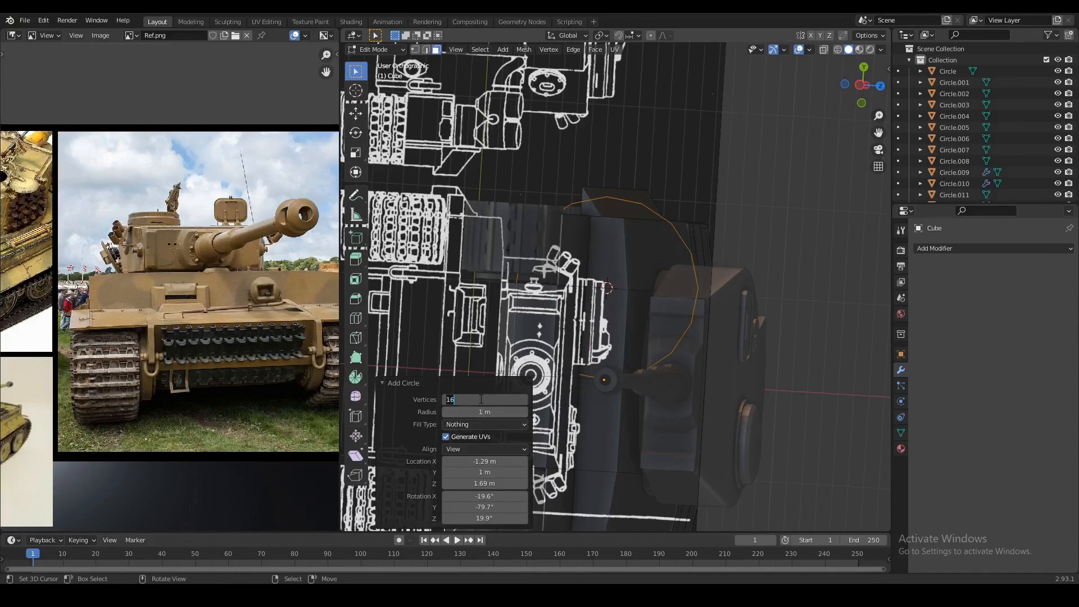
Scale the circle to about 0.203 and move it across the front hull plate beside the vertical edge.
key(shift+z)
mouse_move(615, 396)
middle_down()
mouse_move(642, 338)
mouse_move(607, 332)
mouse_move(674, 320)
mouse_move(651, 315)
mouse_move(646, 337)
mouse_move(624, 343)
mouse_move(656, 359)
mouse_move(691, 349)
middle_up()
key(KP_1)
key(shift+z)
scroll(582, 338, down, 6)
scroll(641, 327, up, 5)
key(s)
click(597, 337)
scroll(623, 343, up, 4)
key(g)
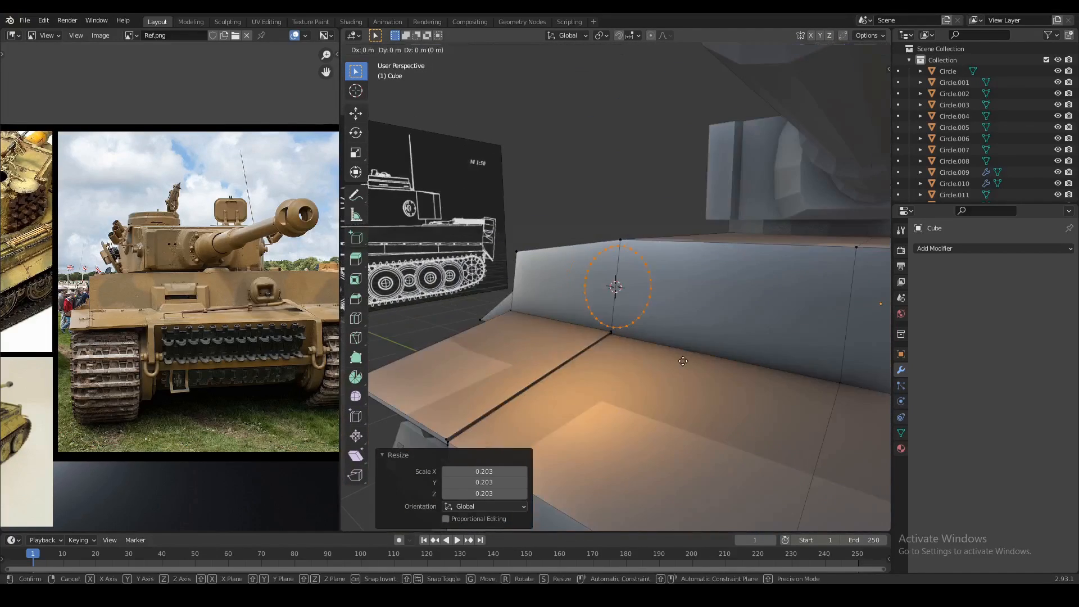
click(747, 366)
Extrude the circle outward from the front hull plate to form a thick disc.
scroll(753, 366, down, 3)
middle_drag(761, 366, 707, 352)
scroll(722, 343, up, 3)
key(e)
click(707, 344)
Taper the disc's outer end to about 0.743 and bevel it about 0.0755 m with 4 segments into a dome.
key(s)
click(696, 347)
key(ctrl+b)
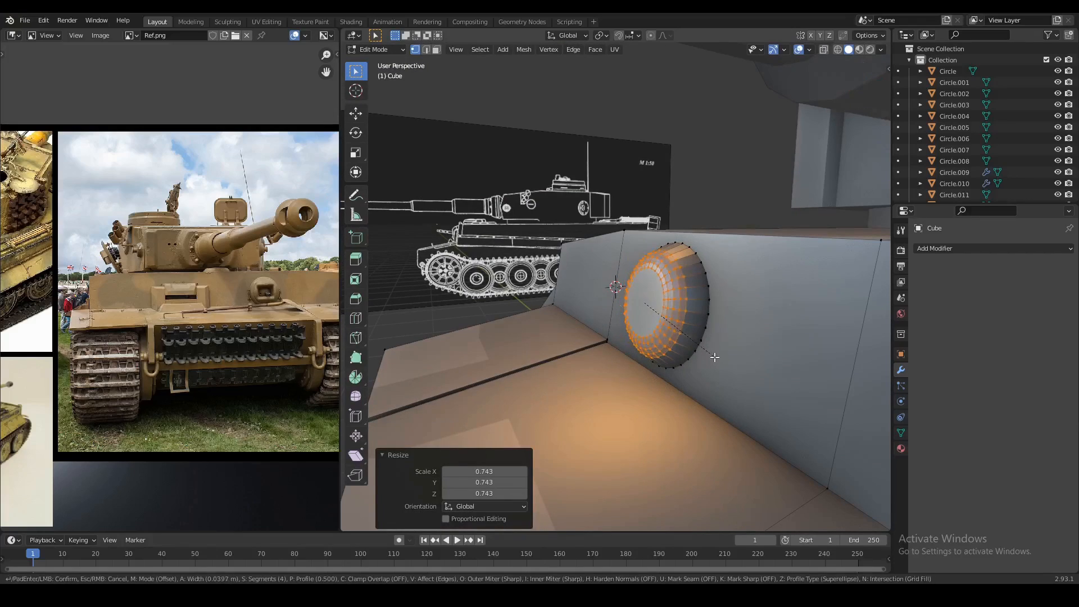
click(723, 361)
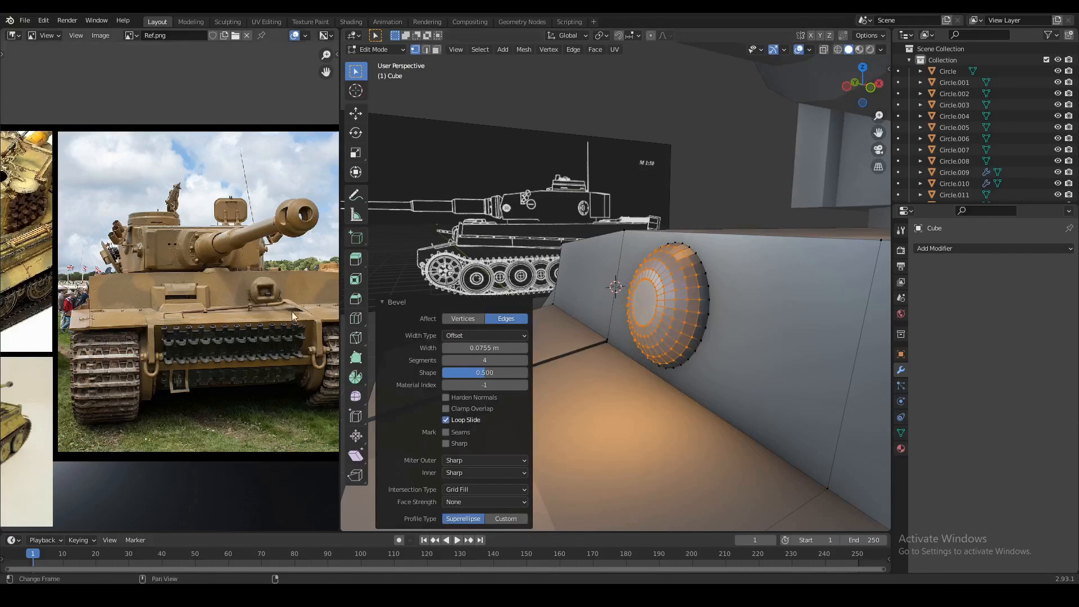
Snap the 3D cursor to the dome's flat centre face.
middle_drag(663, 315, 704, 310)
key(2)
key(3)
click(676, 314)
key(shift+s)
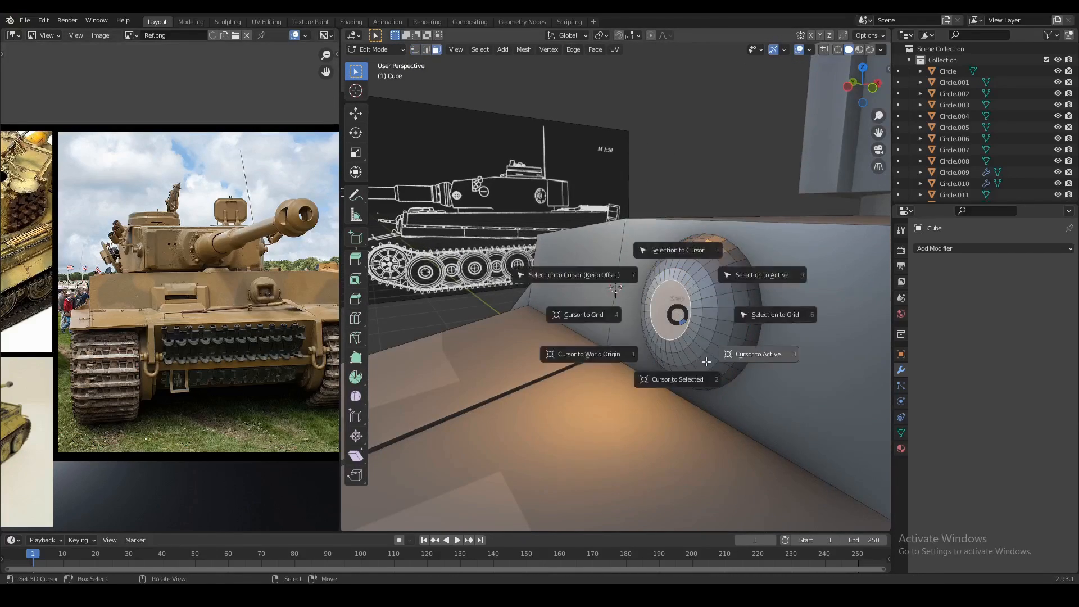
click(678, 340)
Add a cube at the dome's centre, scale it down and stretch it along Y into a wide block.
key(shift+a)
click(659, 326)
key(s)
click(703, 343)
key(s)
click(681, 331)
key(s)
key(y)
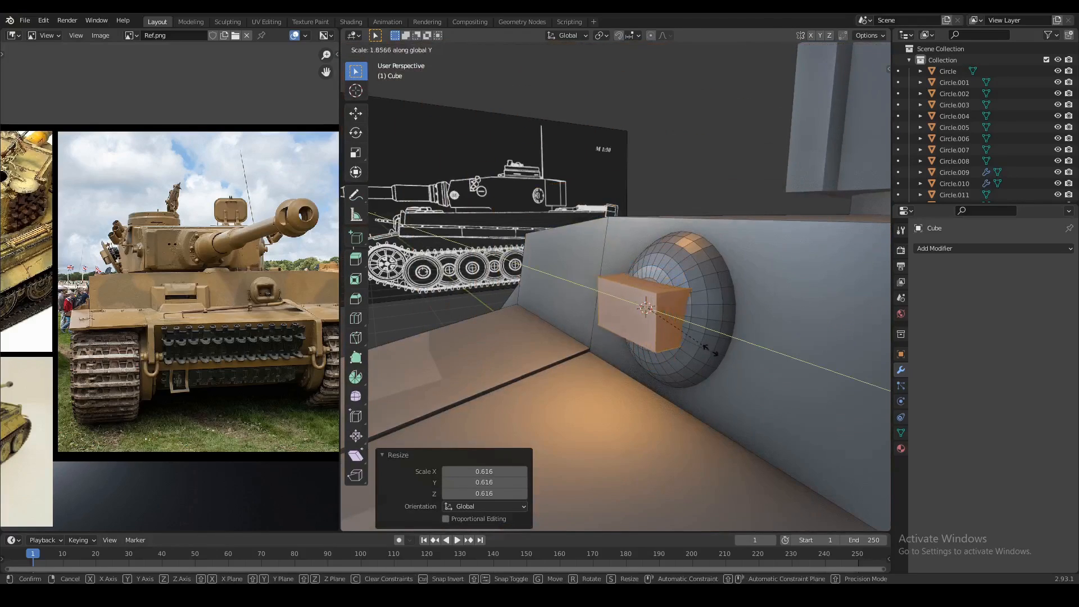
click(654, 316)
Move the block's front face about 0.016 m along X.
key(g)
key(x)
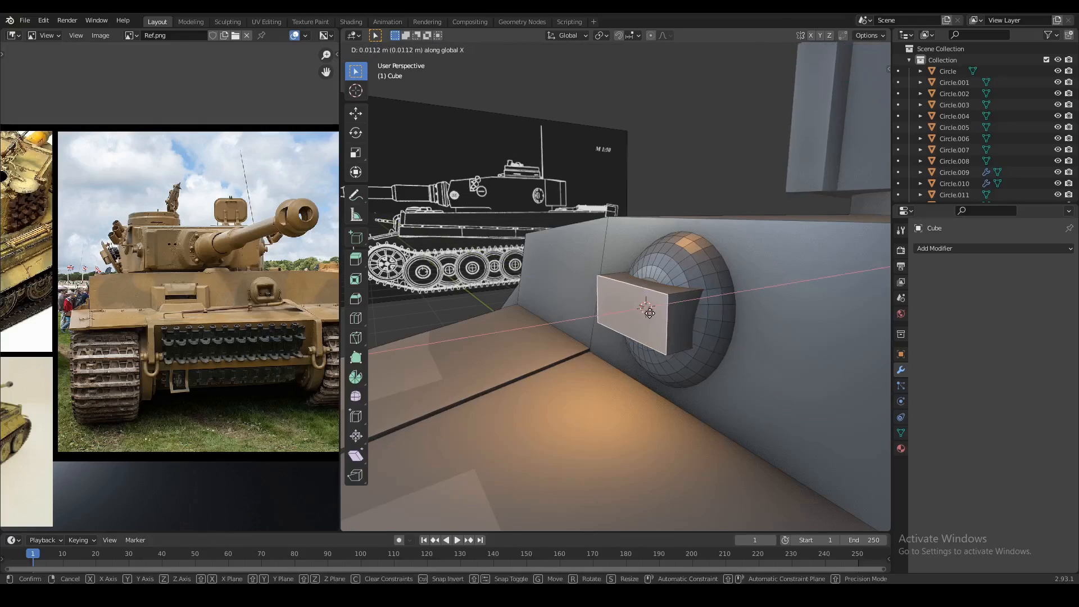
click(650, 313)
middle_drag(651, 313, 665, 337)
scroll(635, 330, up, 3)
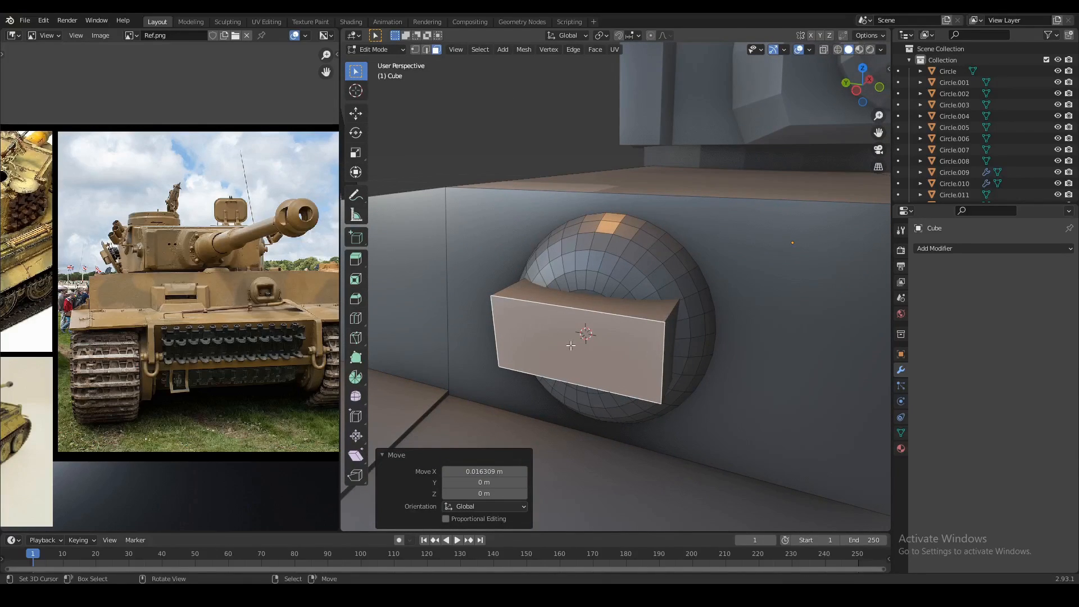
key(e)
right_click(676, 397)
key(ctrl+z)
Bevel the block's four short corner edges about 0.027 m with 4 segments.
right_click(664, 310)
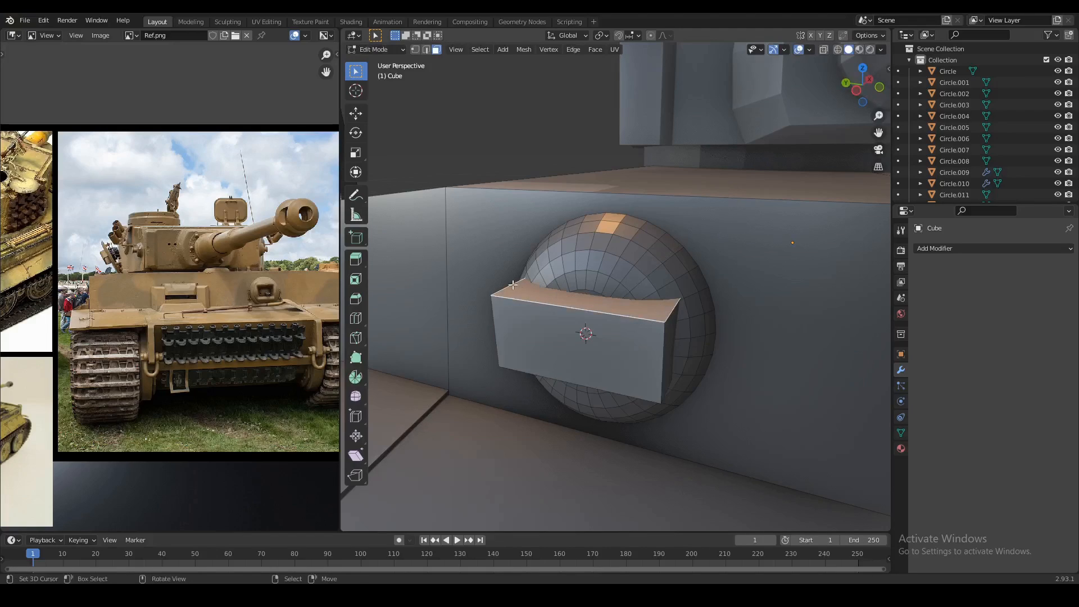
shift+right_click(674, 306)
middle_drag(675, 306, 744, 378)
shift+right_click(643, 363)
shift+right_click(695, 315)
key(ctrl+b)
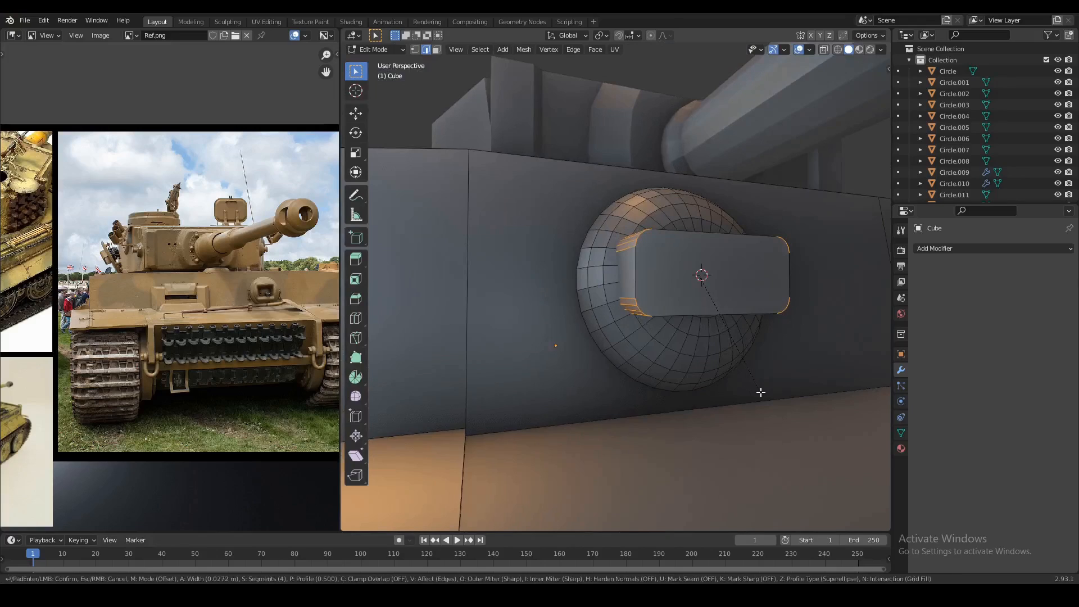
click(760, 393)
Extrude the rounded block's front face in place and scale it to about 0.825 for an inner border.
middle_drag(719, 335, 706, 322)
key(3)
right_click(706, 323)
key(e)
right_click(716, 341)
key(g)
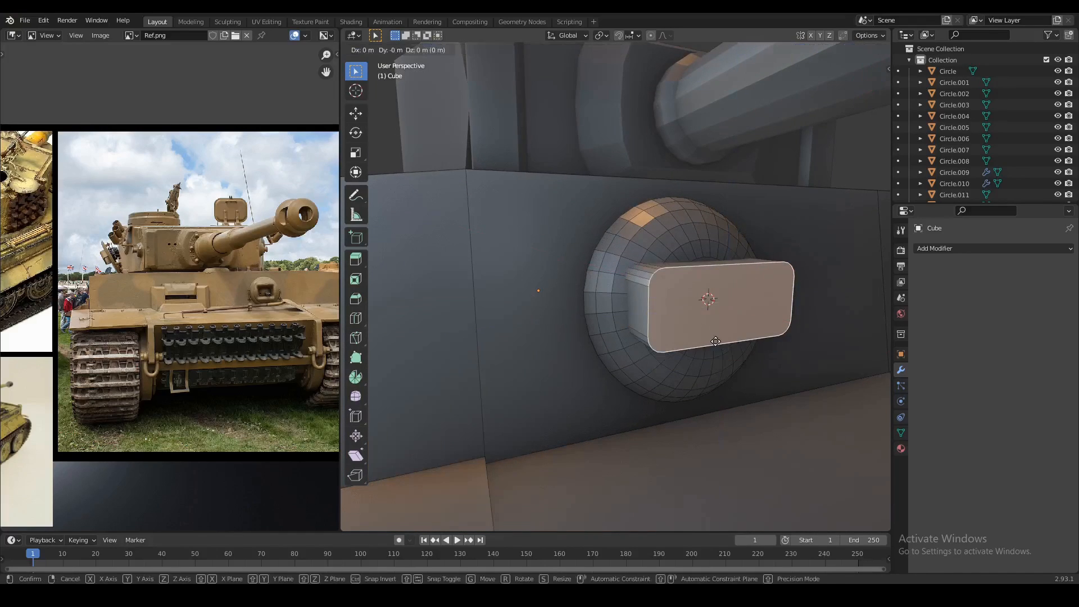
key(x)
right_click(705, 332)
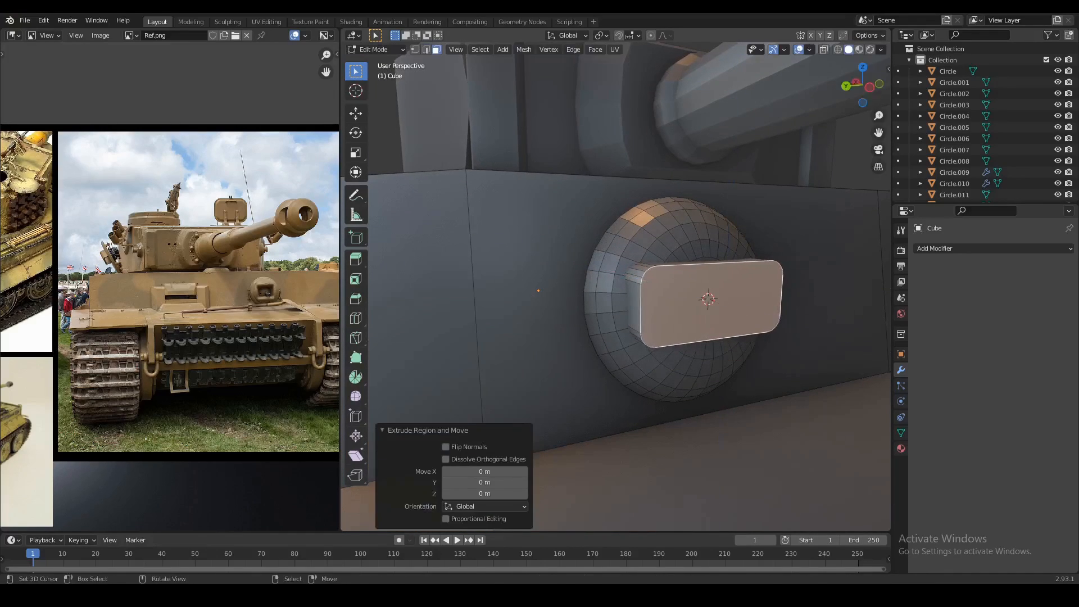
key(s)
click(763, 370)
Flatten the inner face to about 0.431 along Z and extrude it about 0.056 m inward as a slot.
key(s)
key(z)
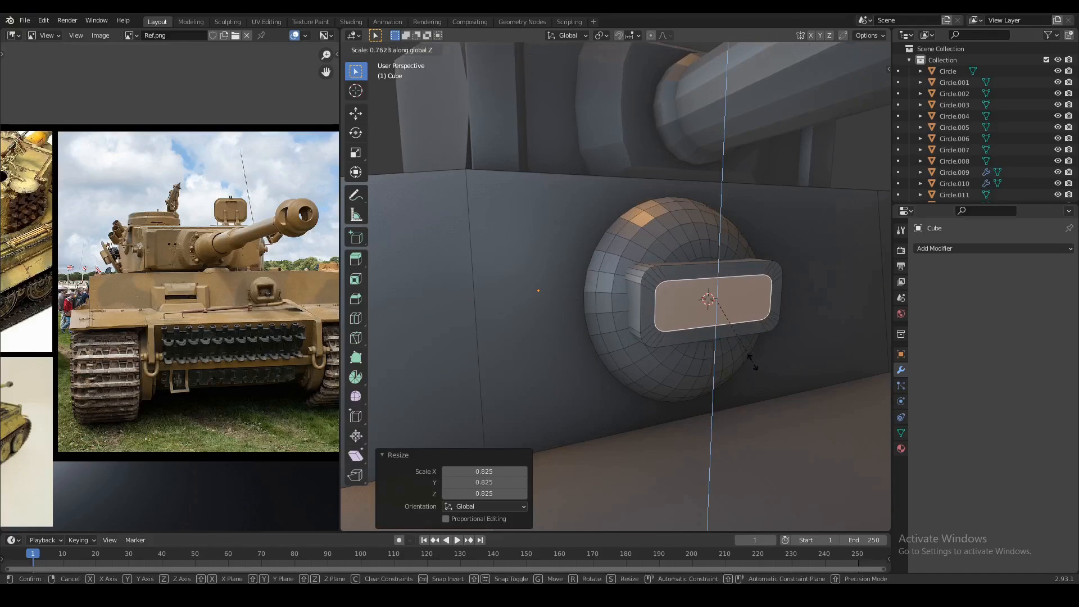
click(728, 343)
key(e)
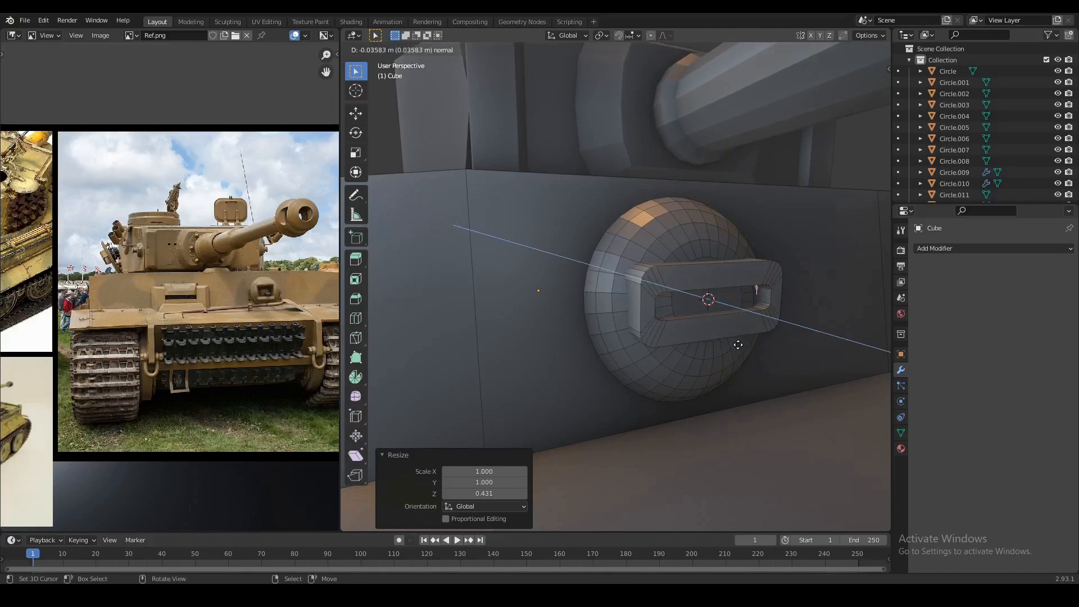
click(733, 344)
middle_drag(732, 344, 699, 325)
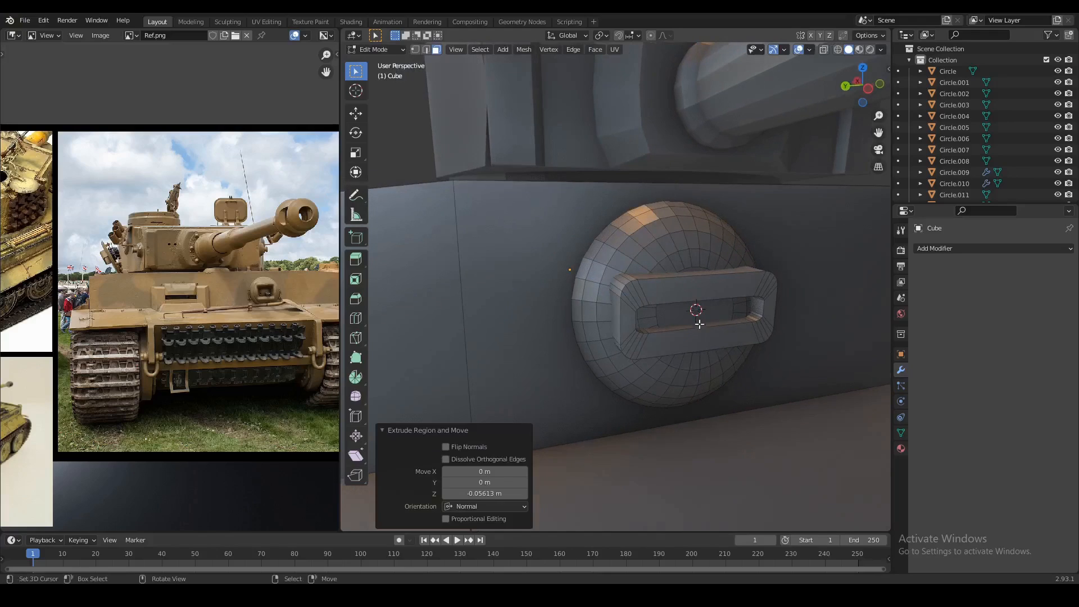
Try to add a circle with the 3D cursor snapped inside the block's slot.
right_click(699, 323)
key(shift+s)
click(715, 360)
key(shift+a)
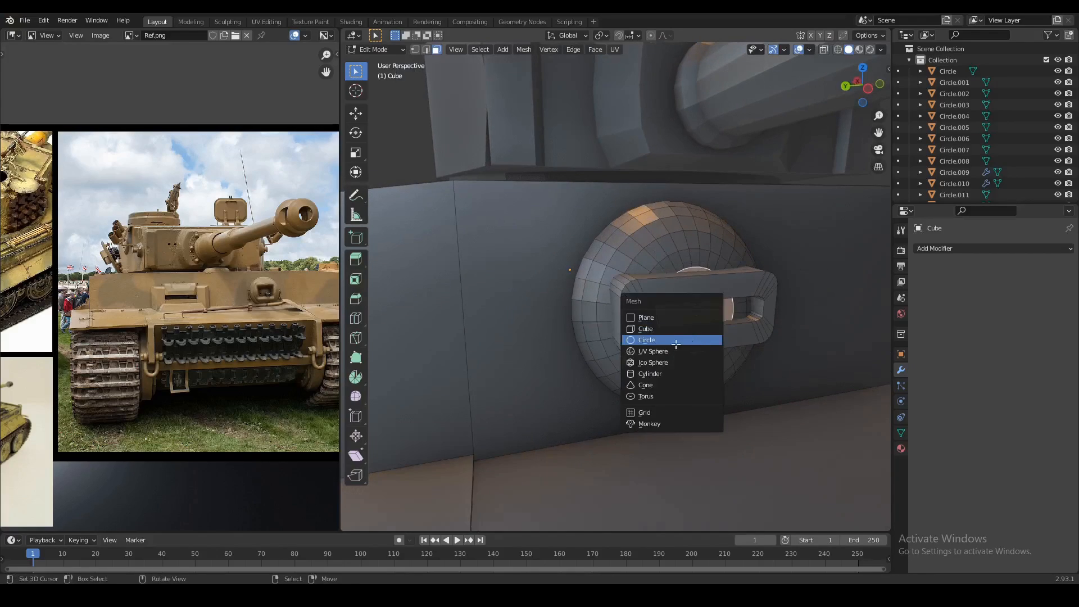
click(686, 344)
click(474, 393)
Snap the 3D cursor to the middle of the slot again and add a 12-vertex circle there.
key(2)
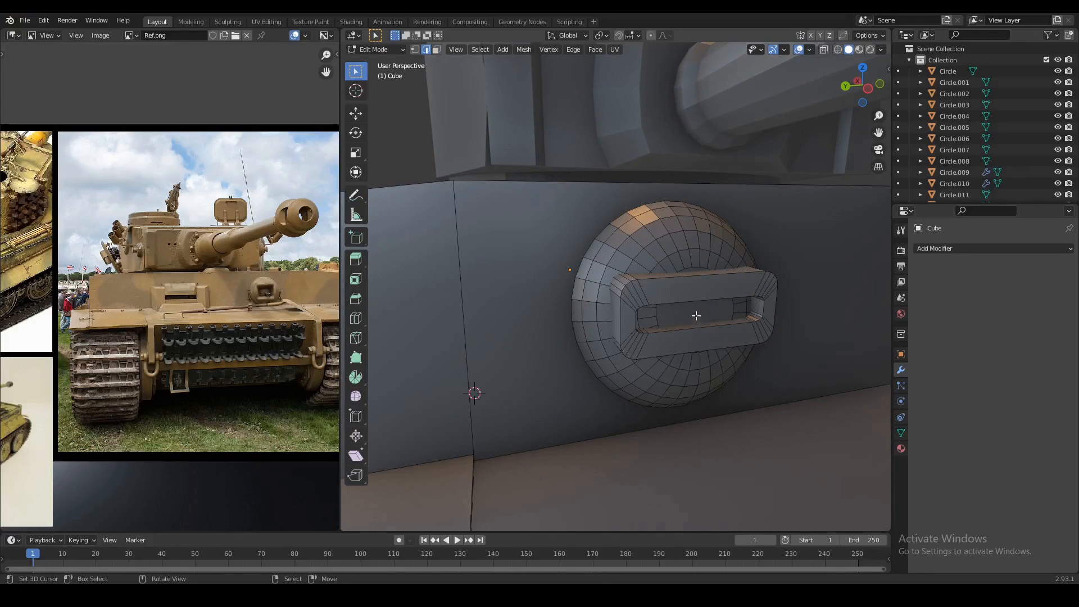
key(shift+s)
click(697, 344)
key(shift+a)
click(688, 344)
text(12)
key(Return)
Scale the new circle to 0.1 and rotate it 90° about the Y axis.
scroll(693, 335, down, 4)
middle_drag(694, 335, 711, 347)
text(1)
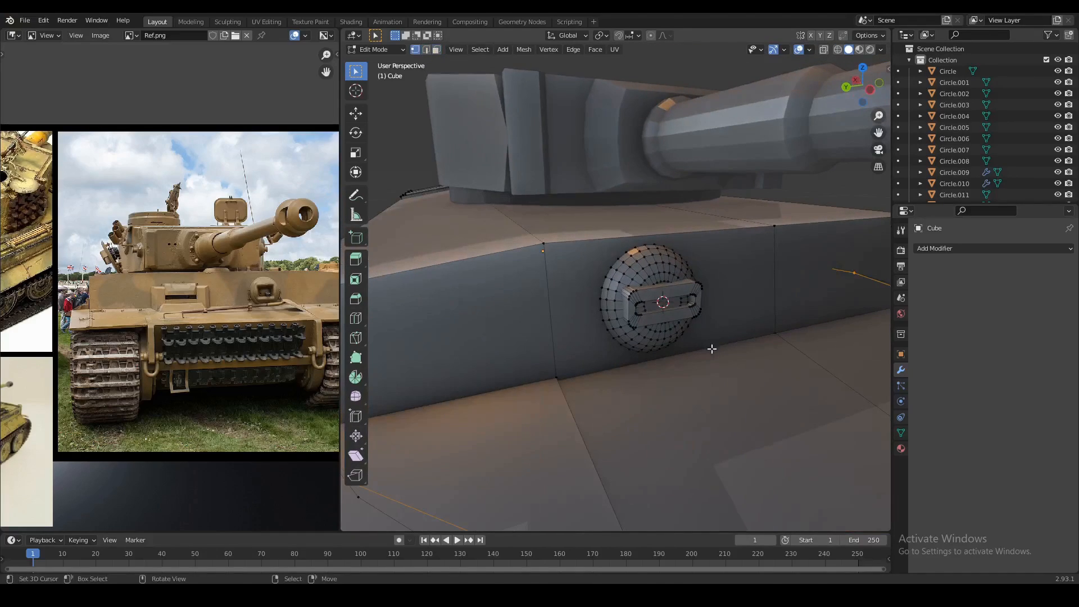
text(s.1)
key(Return)
key(r)
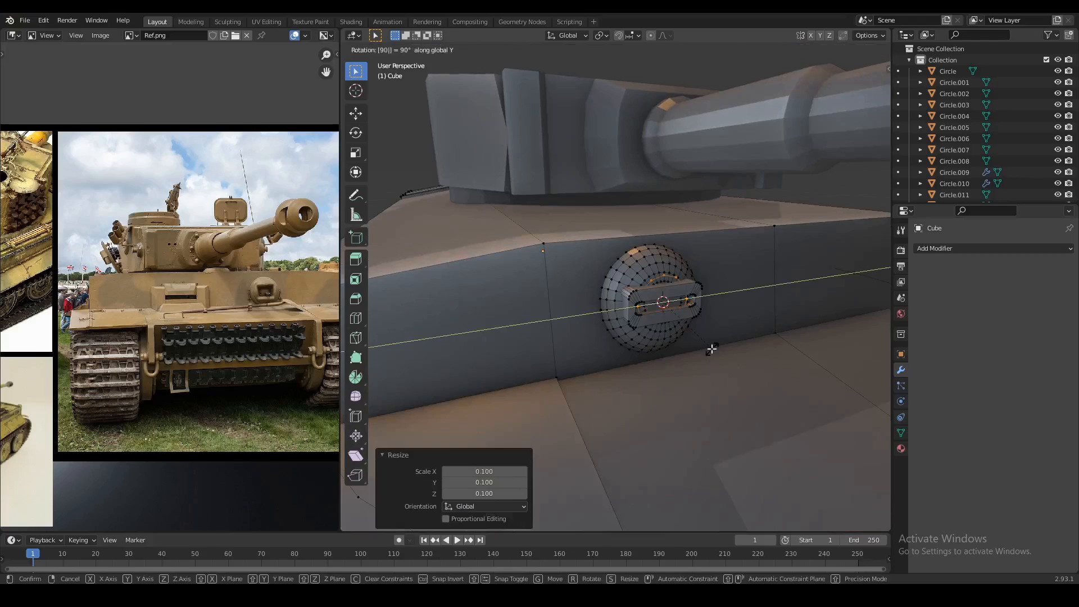
key(Return)
Scale the circle to about 0.258 and extrude it out through the slot as a short machine-gun barrel.
key(s)
click(689, 339)
scroll(691, 341, up, 3)
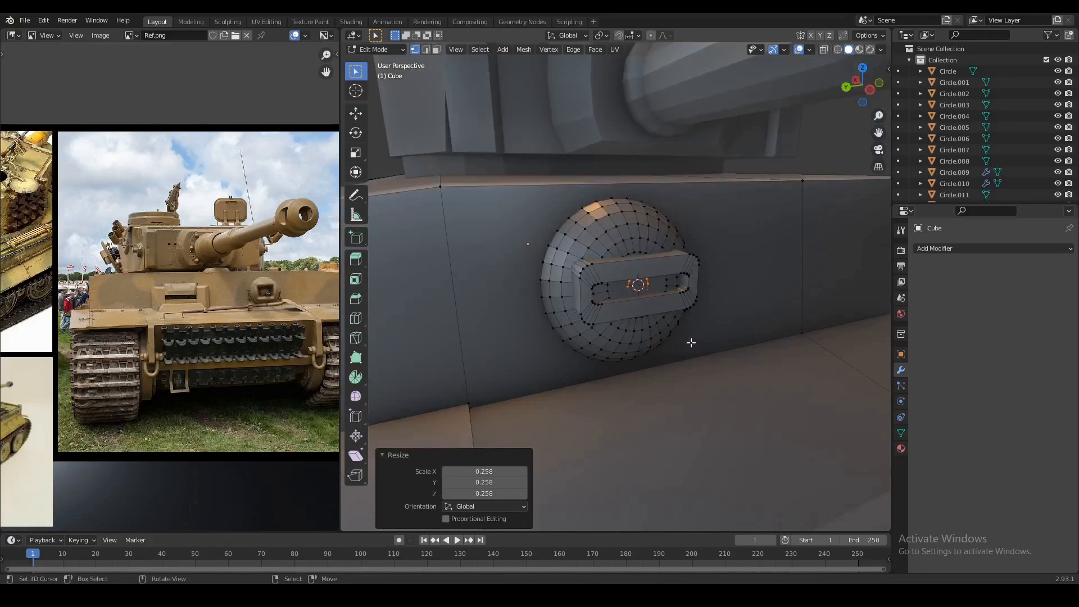
key(e)
click(723, 365)
Recalculate the normals of the entire hull mesh to face outside.
key(a)
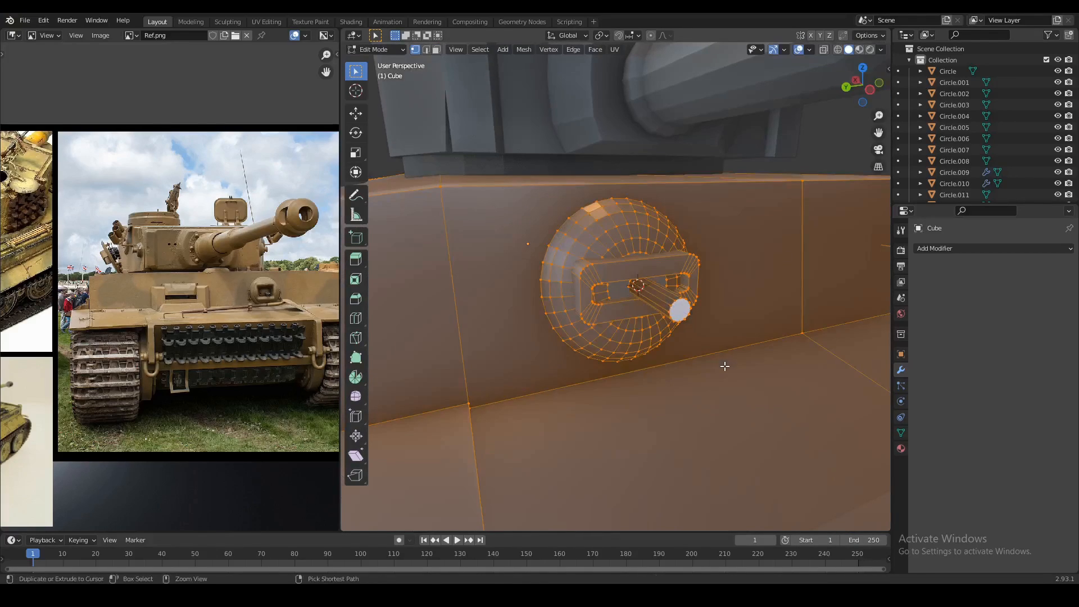
key(shift+n)
key(Tab)
Select the linked geometry of the machine-gun barrel and shift it slightly along the Y axis within the slot.
scroll(723, 366, down, 2)
middle_drag(722, 366, 622, 310)
key(Tab)
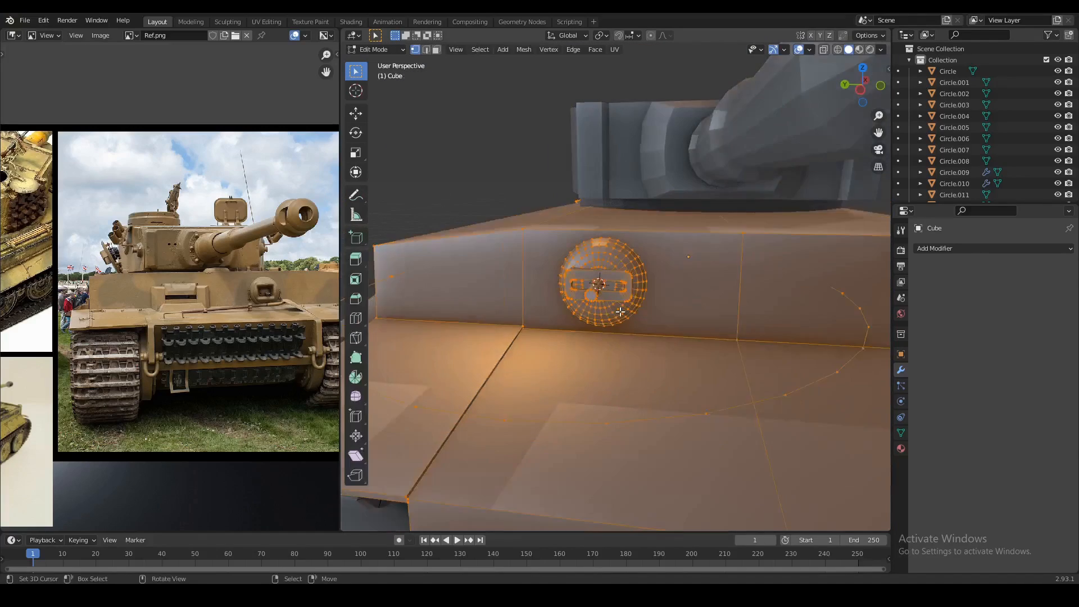
scroll(619, 307, up, 2)
key(l)
key(alt+a)
key(l)
key(g)
key(x)
key(y)
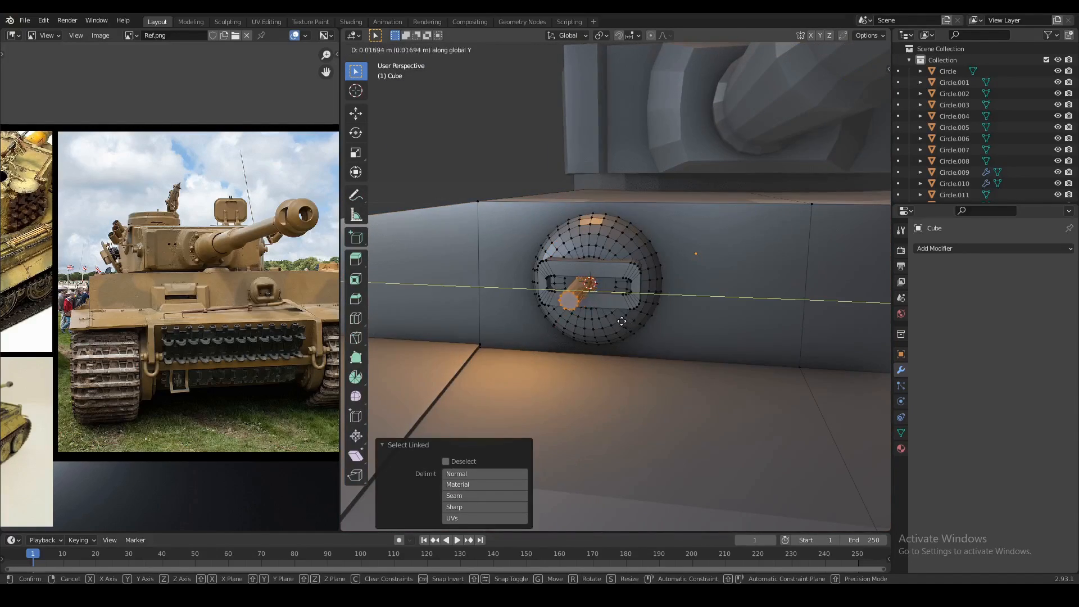
click(619, 322)
Delete the vertices of the stray large circle cutting through the front of the hull.
scroll(674, 326, down, 5)
alt+right_click(662, 328)
key(x)
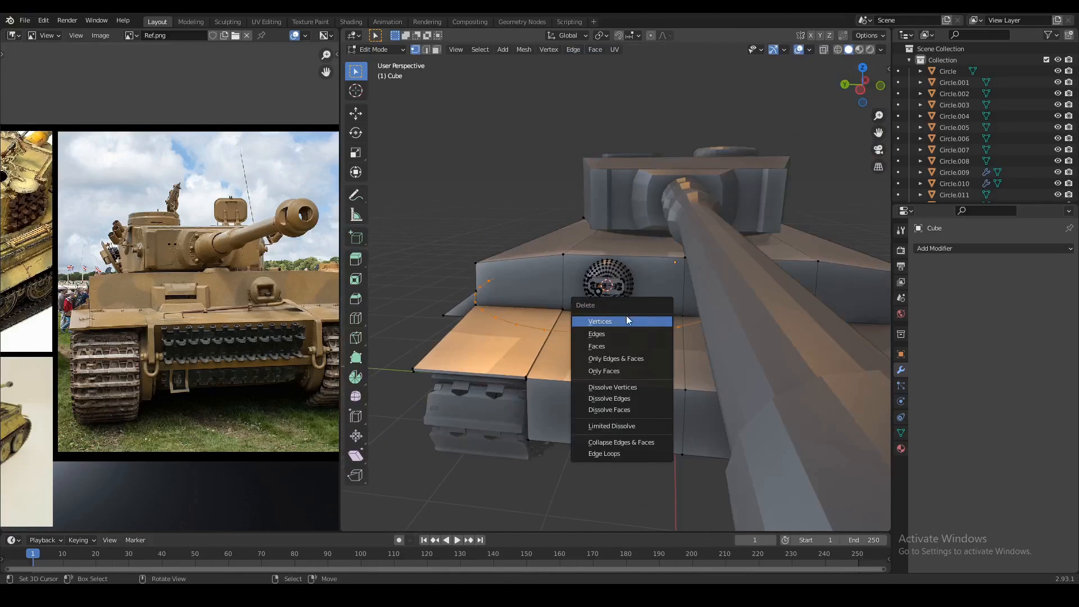
click(626, 317)
key(Tab)
Snap the 3D cursor to the edge at the base of the front plate, beside the ball mount.
scroll(613, 326, down, 3)
middle_drag(613, 328, 574, 295)
key(Tab)
right_click(619, 322)
key(shift+s)
click(617, 382)
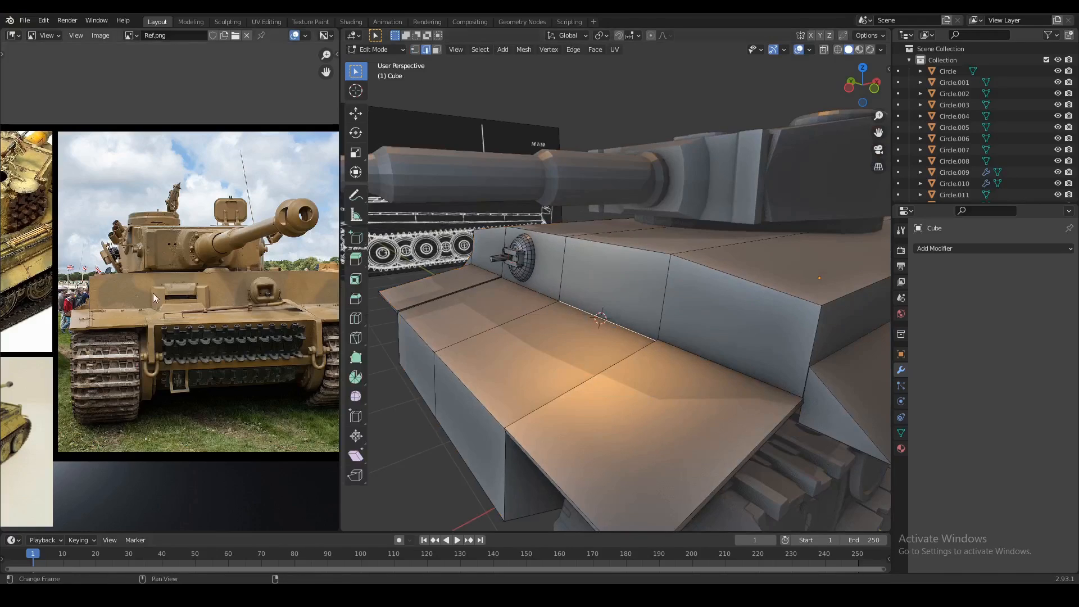
Add a cube at the 3D cursor and scale it to 0.1.
scroll(683, 335, up, 2)
key(shift+a)
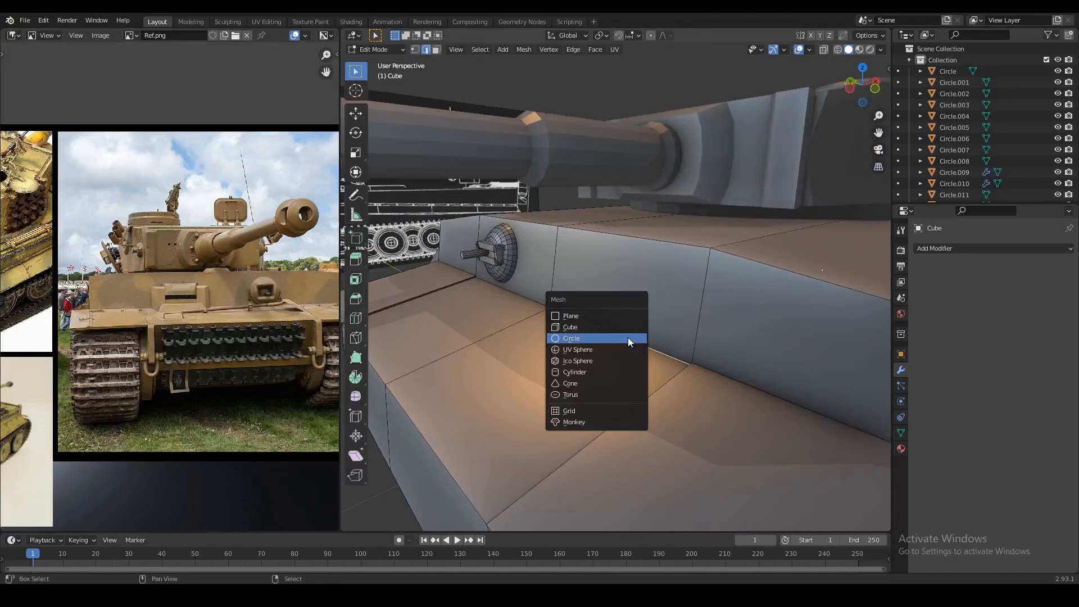
click(594, 325)
text(s.1)
key(Return)
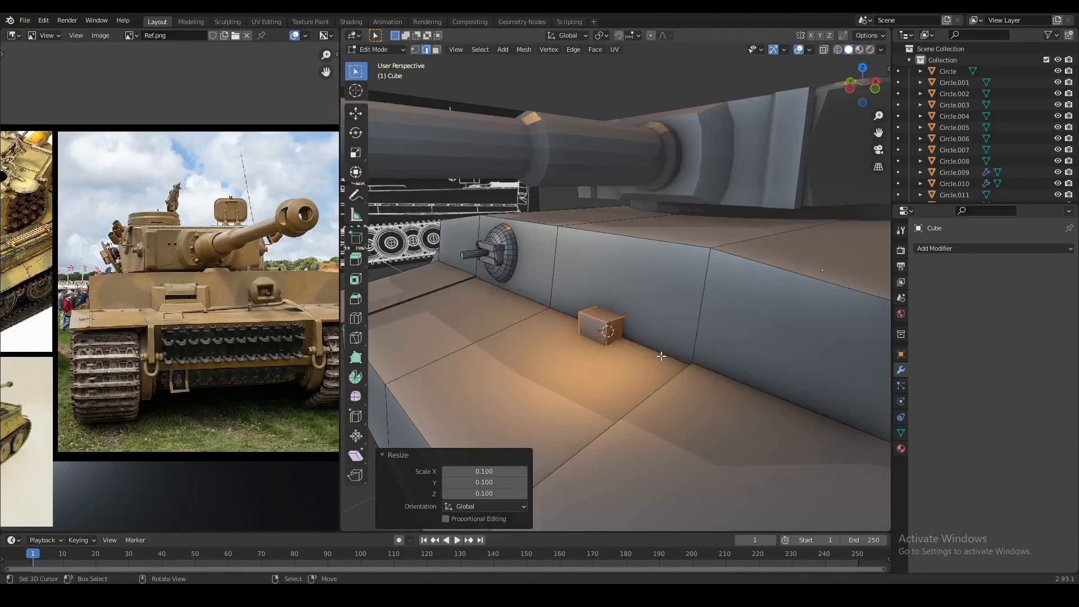
Move the small cube along Y toward the ball mount and raise its top face along Z into an upright post.
key(g)
key(y)
key(g)
key(z)
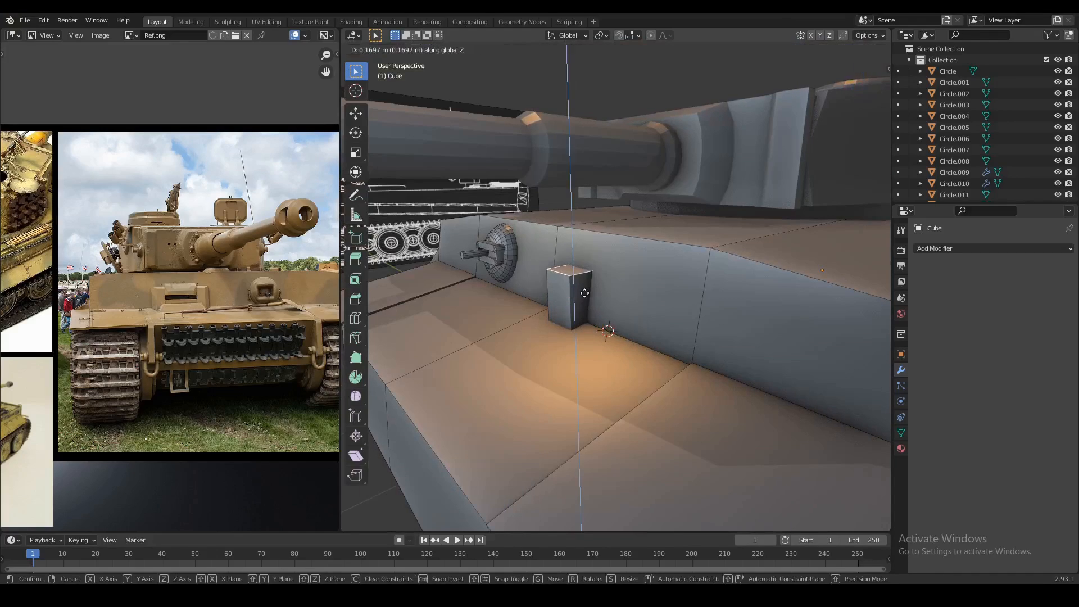
click(583, 286)
click(579, 292)
key(g)
key(y)
click(570, 287)
Refine the post's shape and edge-slide its outer front vertical edge by a factor of about -0.208 to angle the corner.
middle_drag(570, 287, 716, 310)
click(583, 300)
key(g)
click(589, 296)
click(591, 292)
scroll(646, 301, up, 3)
right_click(716, 311)
click(709, 319)
key(g)
key(g)
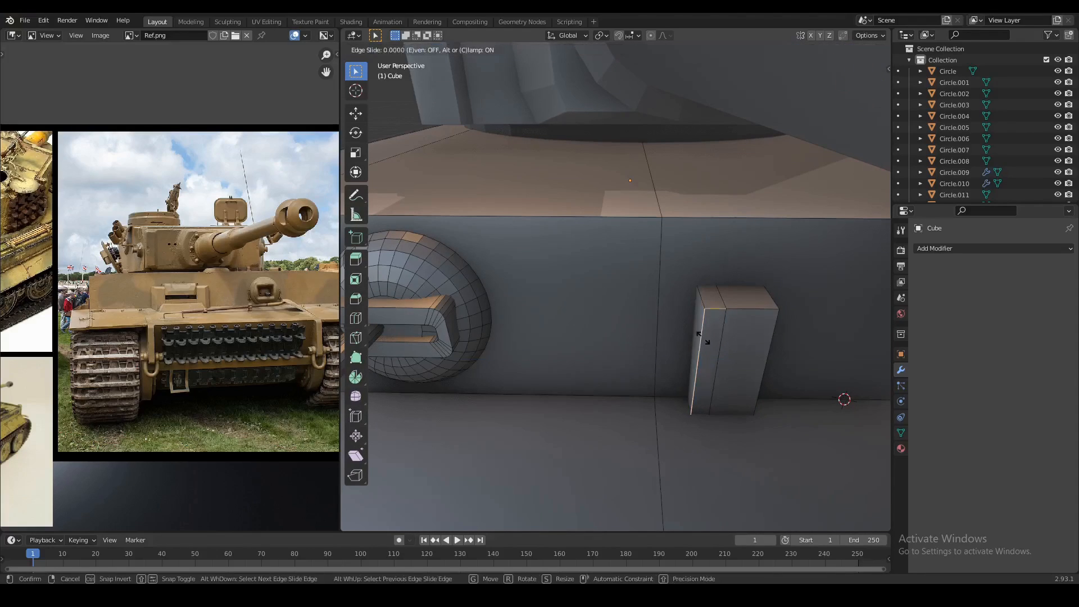
click(701, 336)
Duplicate the whole post in place.
scroll(702, 336, down, 3)
middle_drag(702, 336, 686, 309)
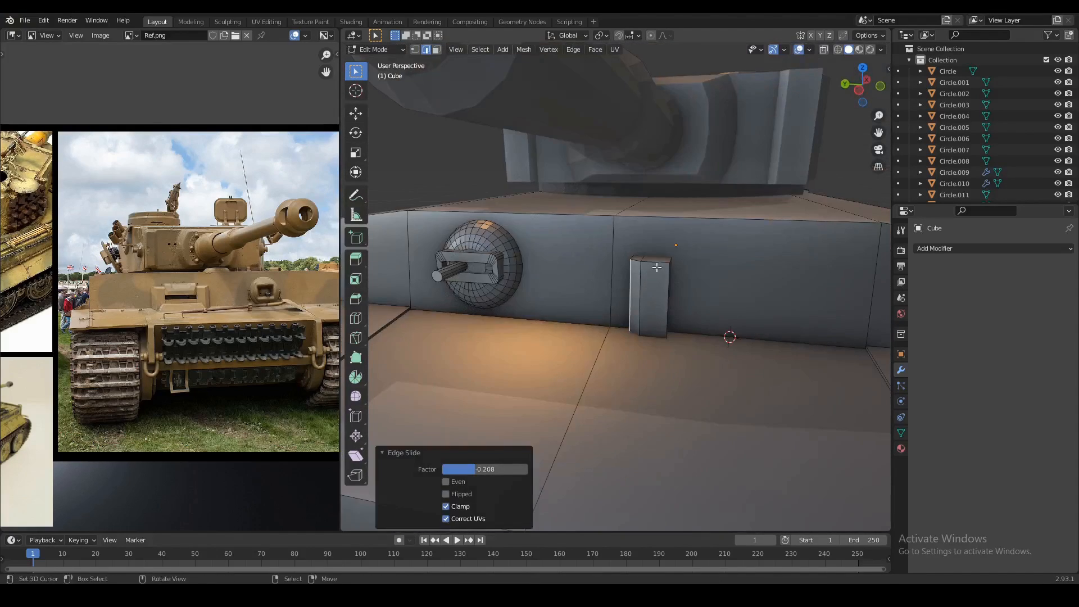
key(3)
right_click(643, 276)
key(shift+d)
right_click(704, 303)
Try to flip the duplicated post by scaling it by -1 on all axes.
key(s)
key(x)
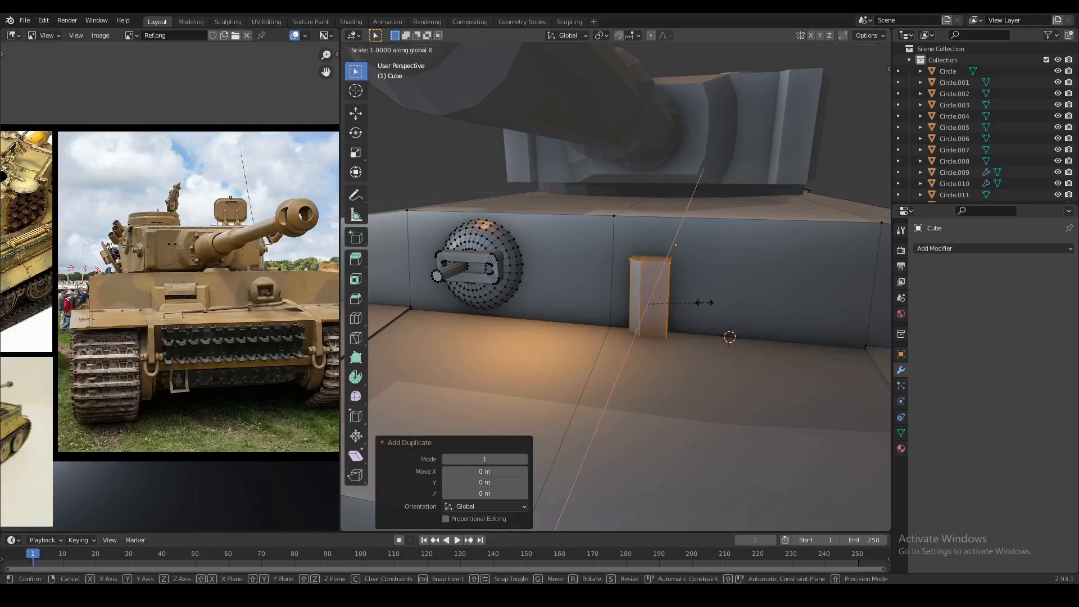
right_click(704, 303)
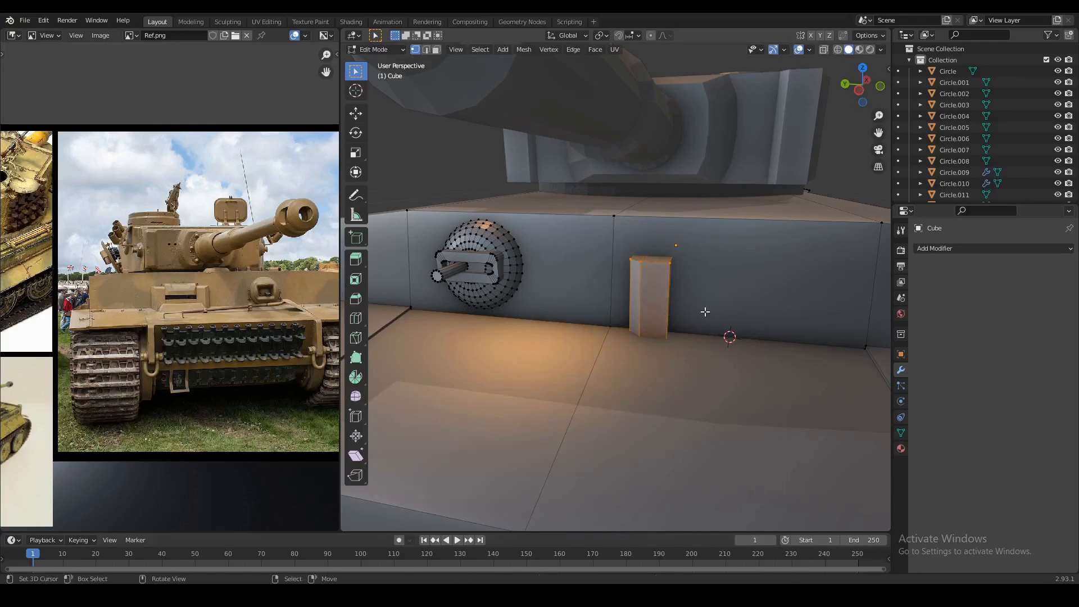
key(s)
key(Return)
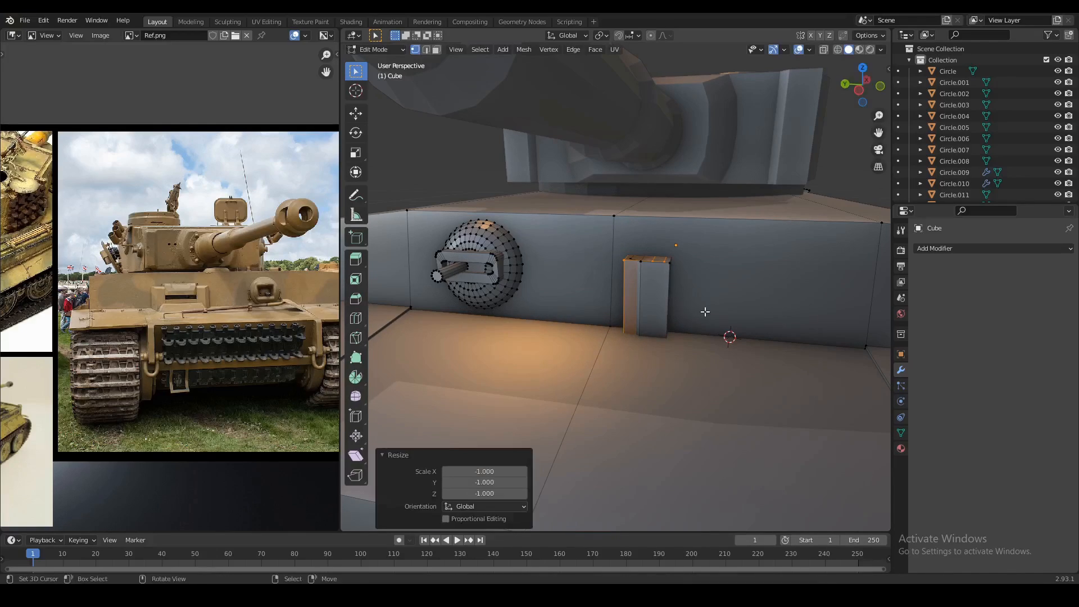
key(ctrl+z)
Mirror the duplicated post by scaling it -1 along Y and move it about -0.504 m along Y.
text(sy-1)
key(Return)
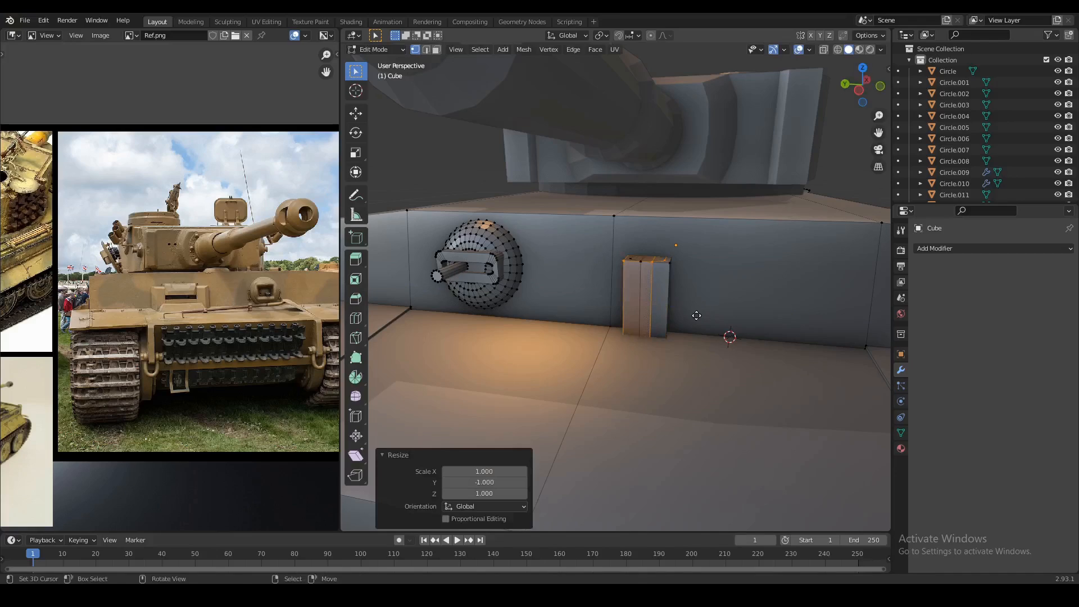
key(g)
key(y)
click(820, 341)
middle_drag(820, 341, 761, 347)
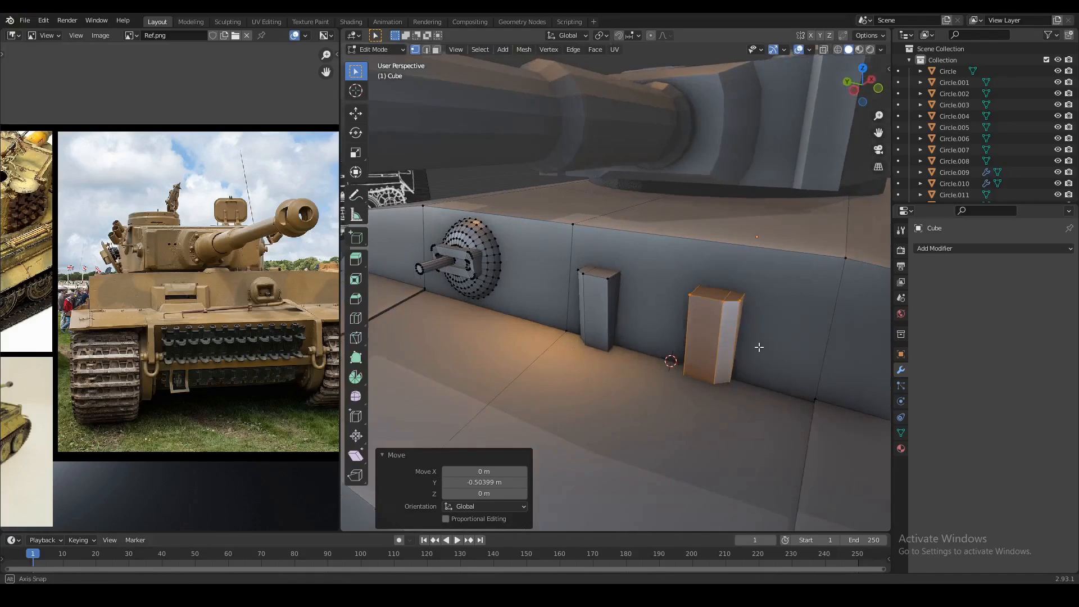
Create a horizontal face bridging the two posts near their tops.
click(695, 283)
key(shift+d)
middle_drag(706, 293, 638, 302)
click(680, 292)
key(g)
key(z)
click(662, 299)
key(f)
Position the edges of the bridging strip to form a crossbar with a top and a front face.
key(g)
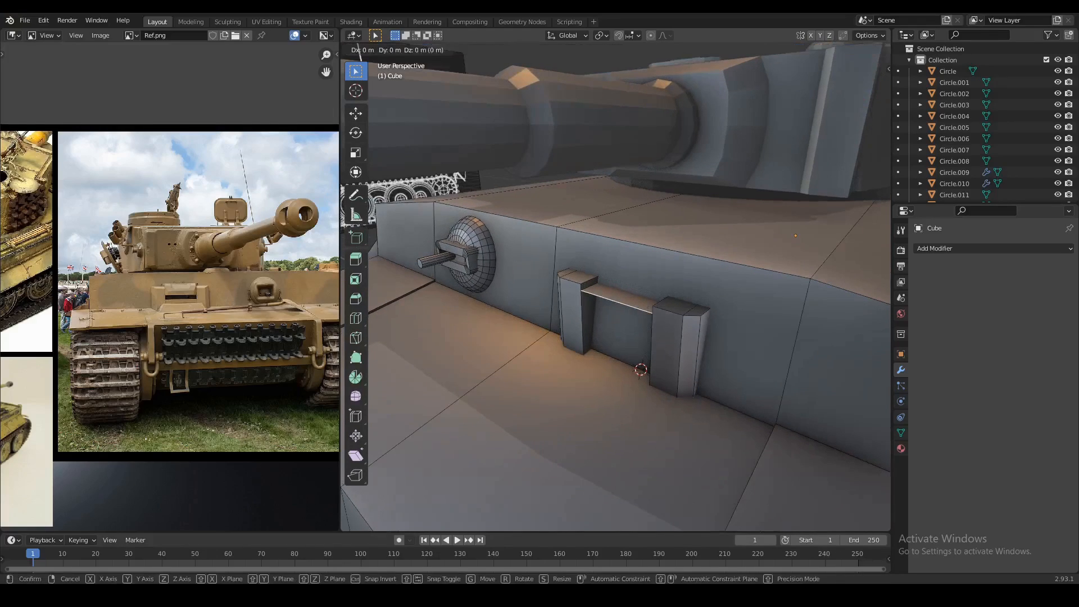
click(660, 291)
click(632, 307)
middle_drag(633, 308, 624, 293)
key(g)
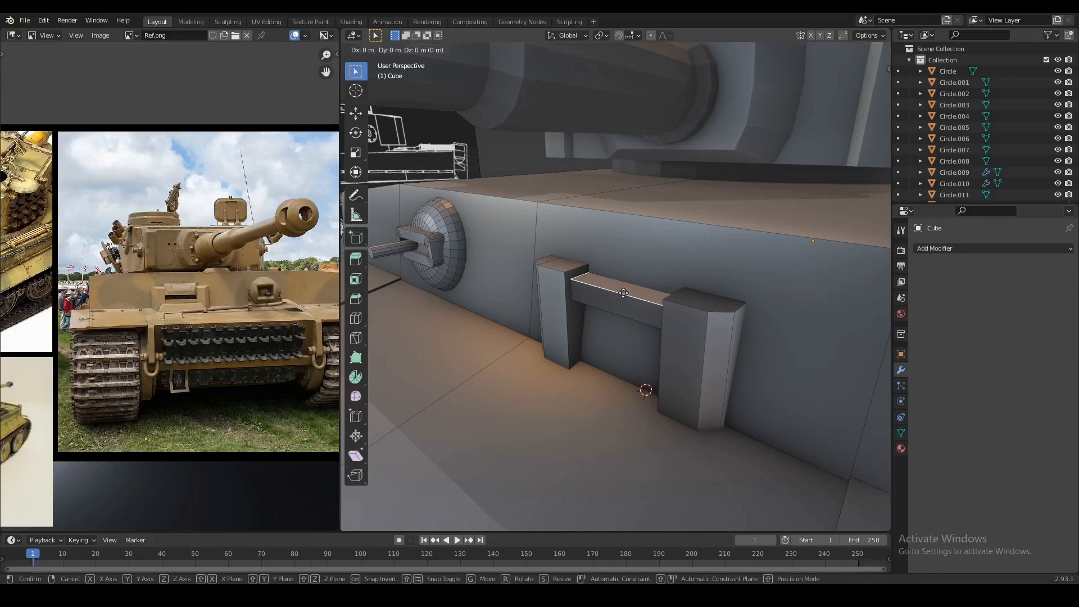
click(624, 290)
Bevel the crossbar's upper front edge and select its front faces.
key(ctrl+b)
right_click(638, 299)
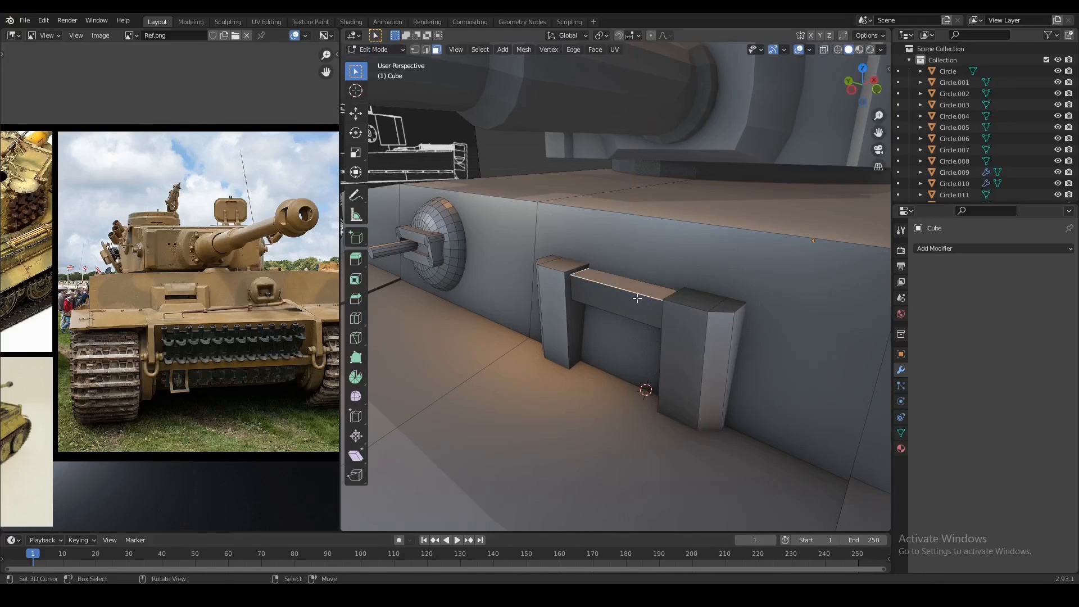
right_click(689, 327)
key(3)
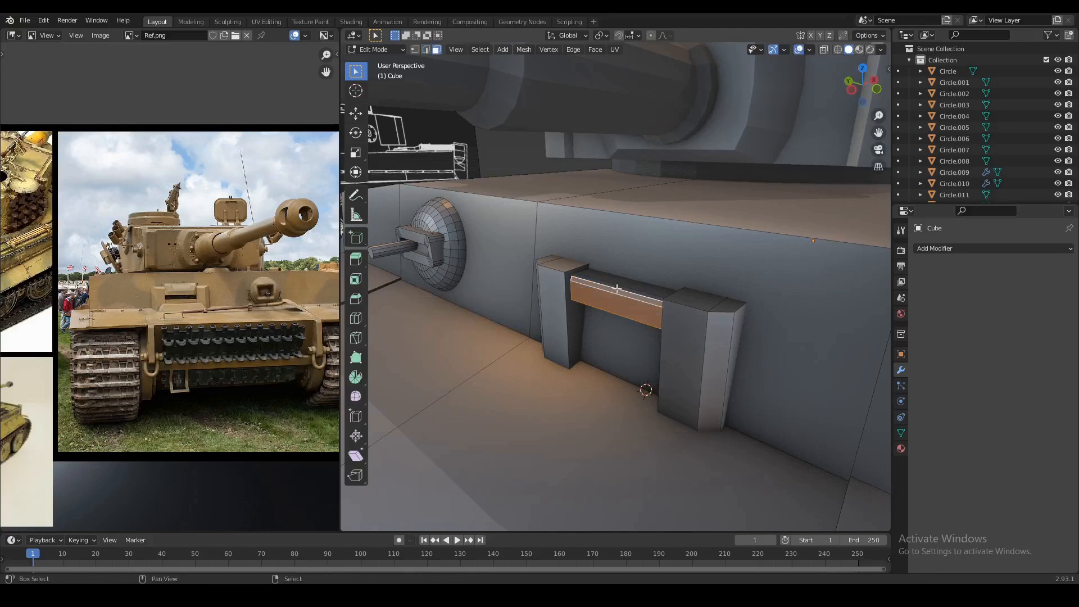
Move the crossbar's front faces outward about 0.022 m along X and recalculate the normals of the entire mesh to face outside.
key(g)
key(x)
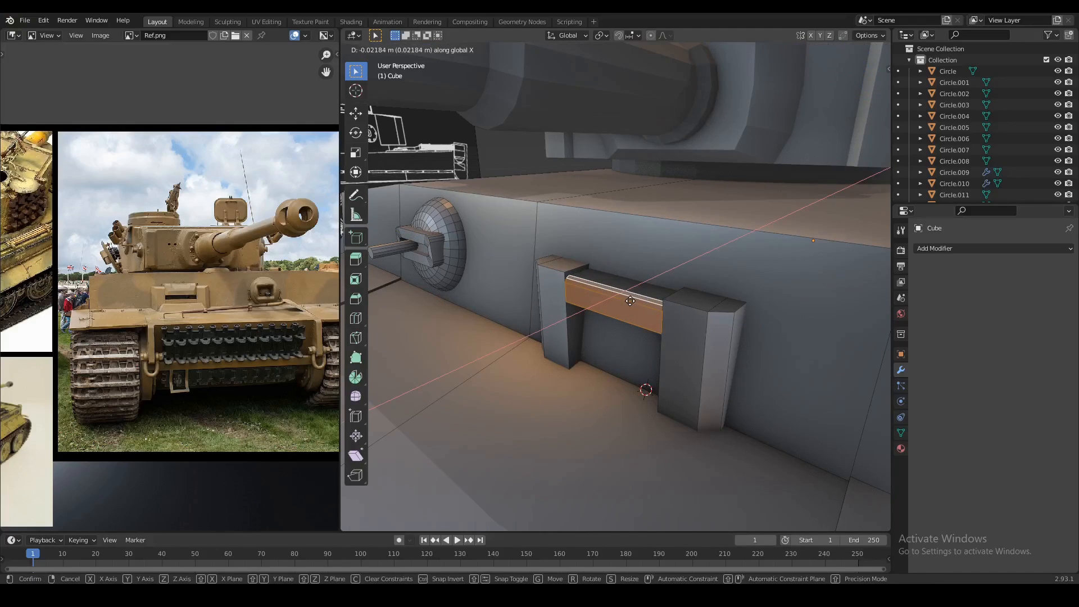
click(630, 301)
key(a)
key(shift+n)
Snap the 3D cursor midway between the two posts of the vision port.
middle_drag(622, 307, 619, 285)
key(2)
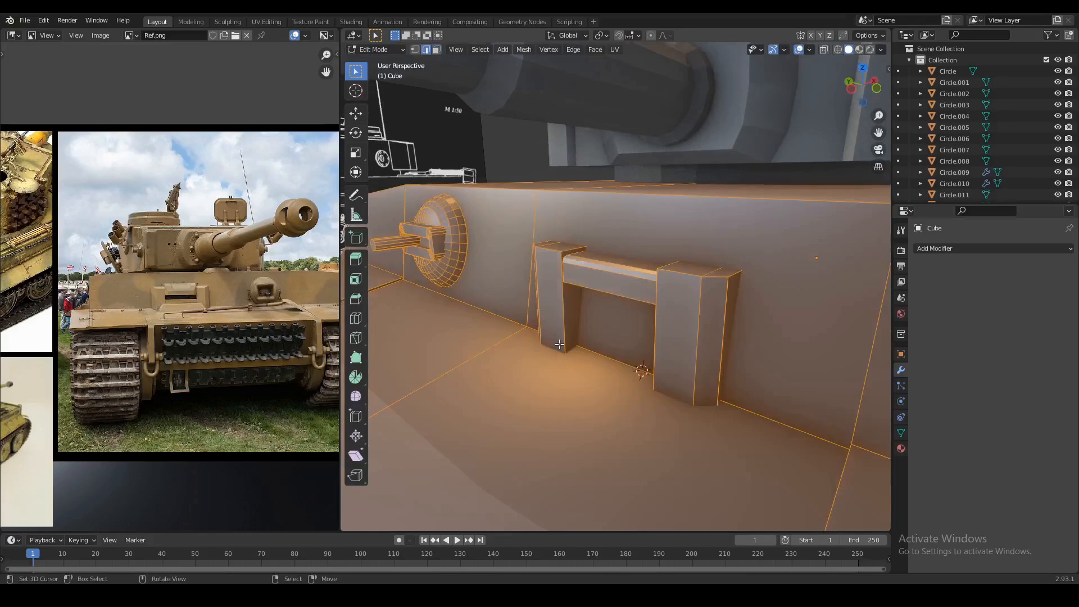
right_click(563, 346)
key(shift+s)
click(658, 416)
Add a cube at the 3D cursor and scale it down to a small block between the posts.
key(shift+a)
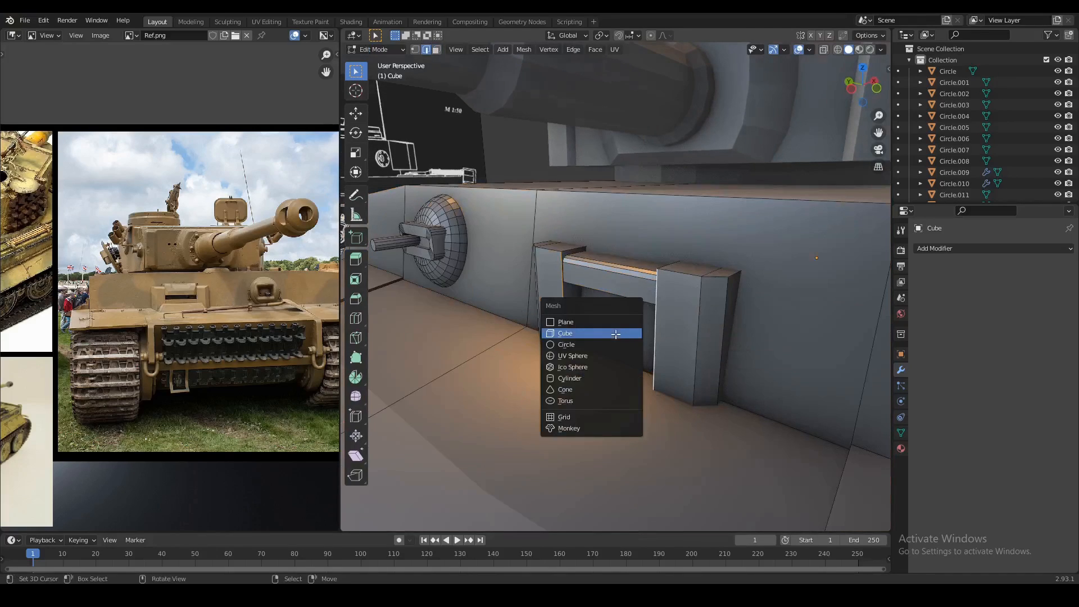
click(623, 332)
key(s)
click(637, 331)
key(s)
click(640, 333)
Lower the small block about 0.086 m along Z and stretch it along Y by about 4.01 as a base bar.
key(g)
click(640, 343)
key(s)
key(y)
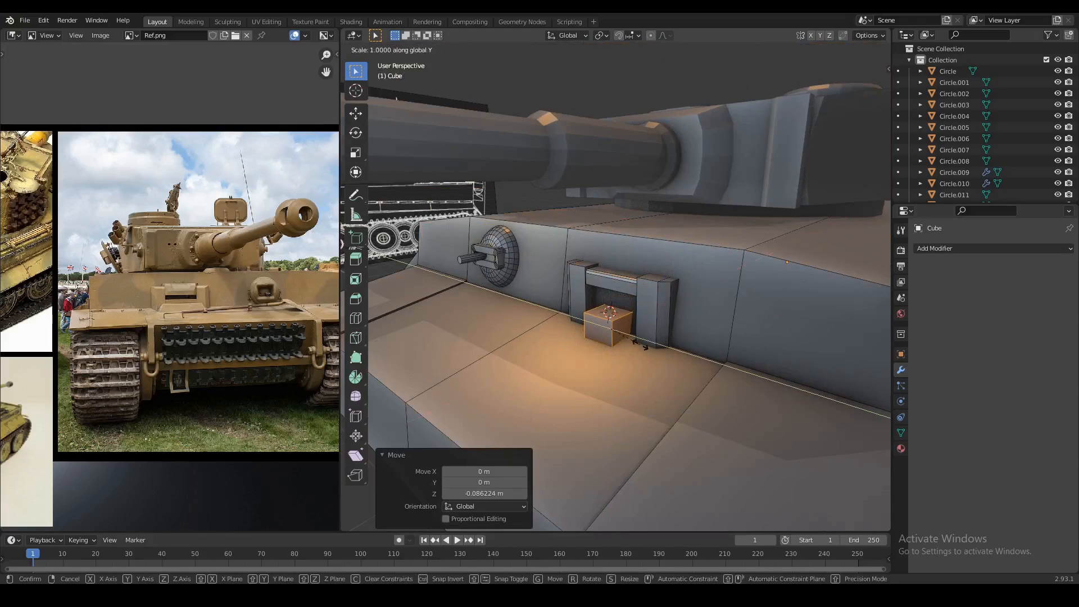
click(730, 386)
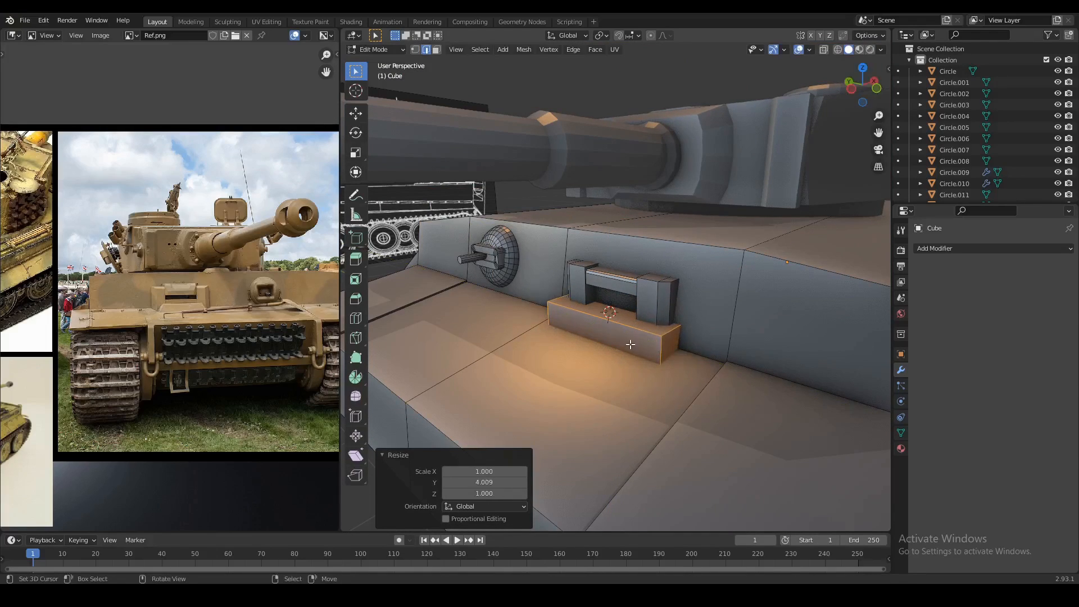
Push the base bar's front face in about 0.038 m along X and lower its top face about 0.042 m.
key(g)
key(x)
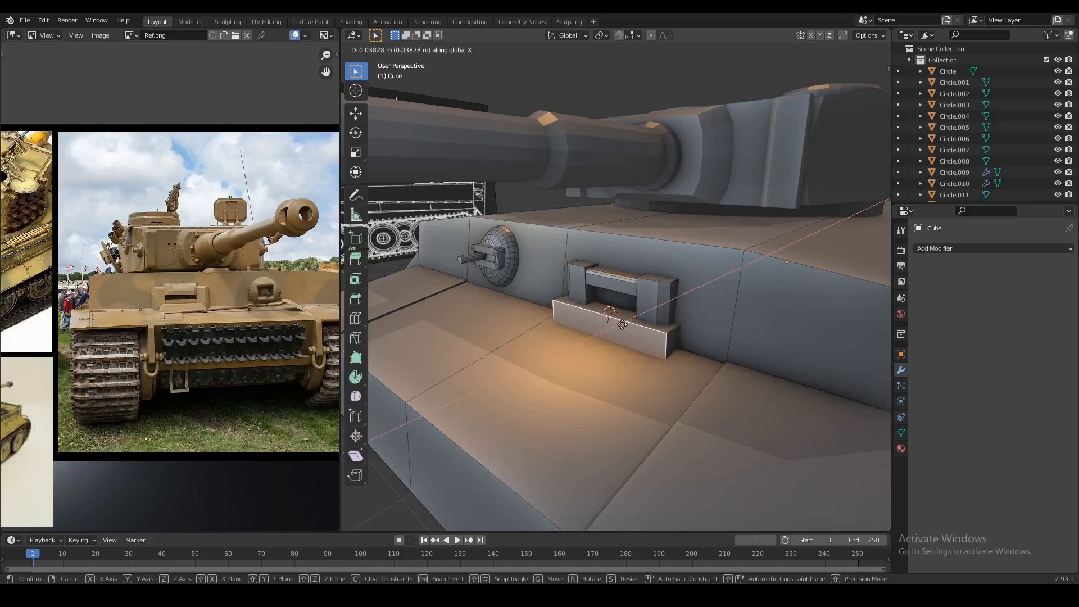
click(622, 324)
right_click(622, 313)
key(g)
key(z)
click(626, 306)
Bevel the base bar's upper front edge with a width of 0.03 m and 2 segments.
scroll(626, 307, up, 2)
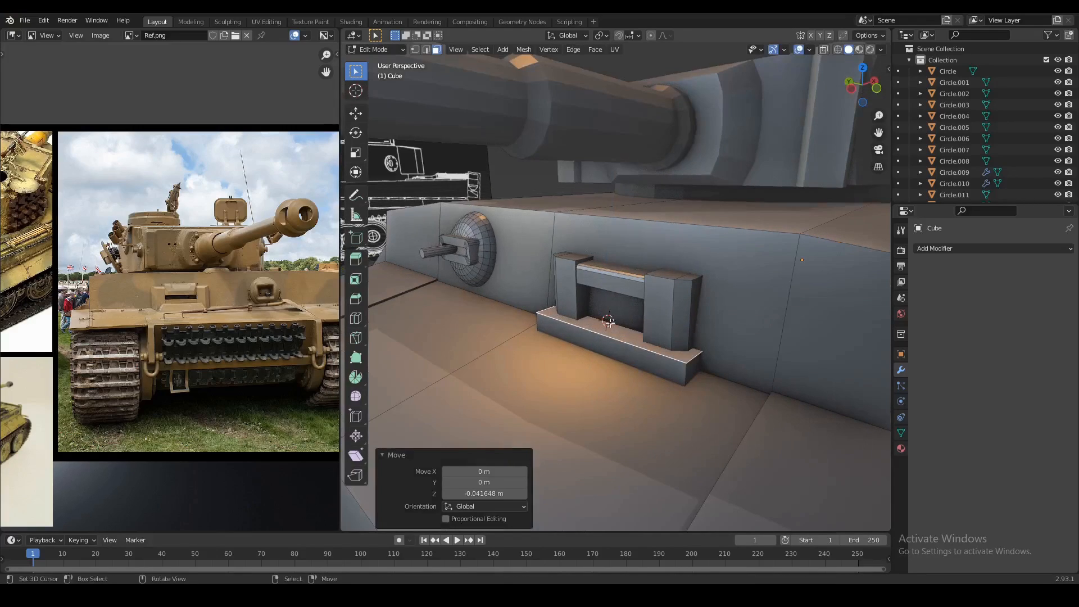
key(ctrl+b)
right_click(690, 361)
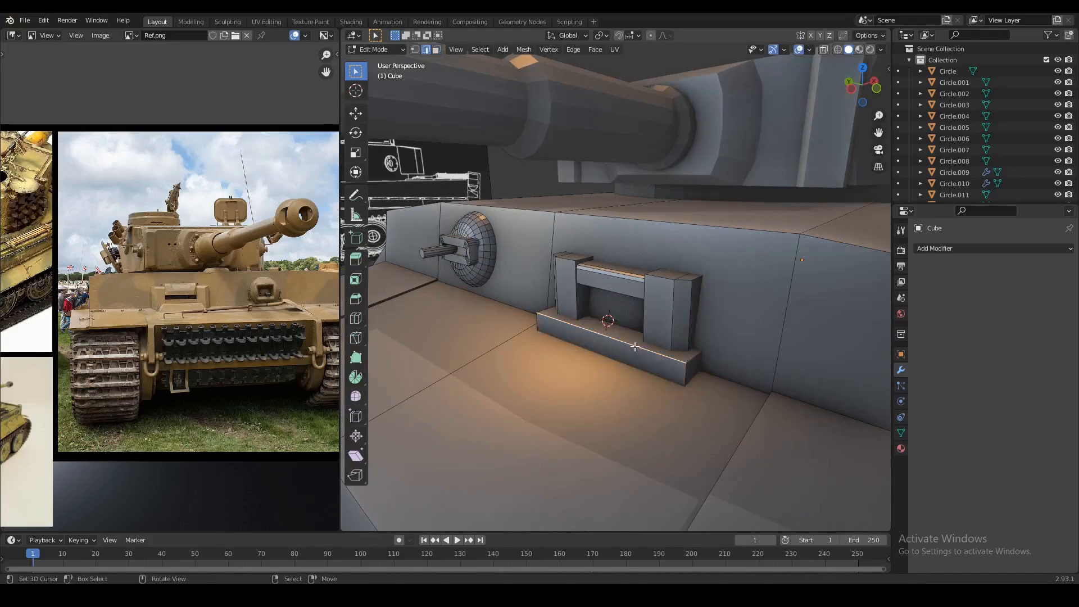
click(656, 305)
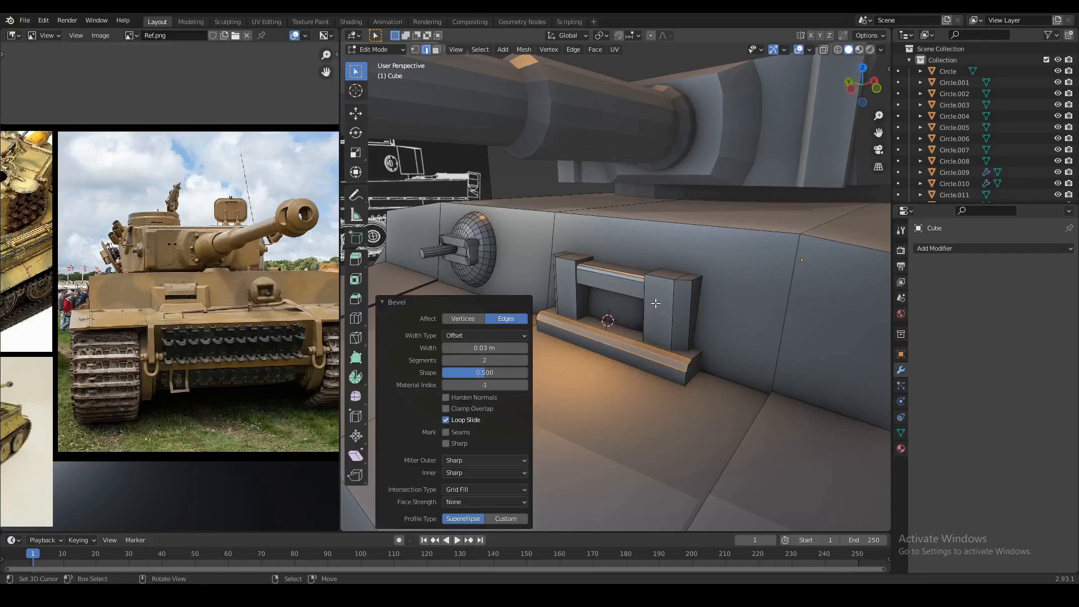
Select the top vertices of the posts and crossbar through the mesh and lower them about 0.065 m along Z.
key(shift+z)
key(1)
middle_drag(648, 279, 584, 234)
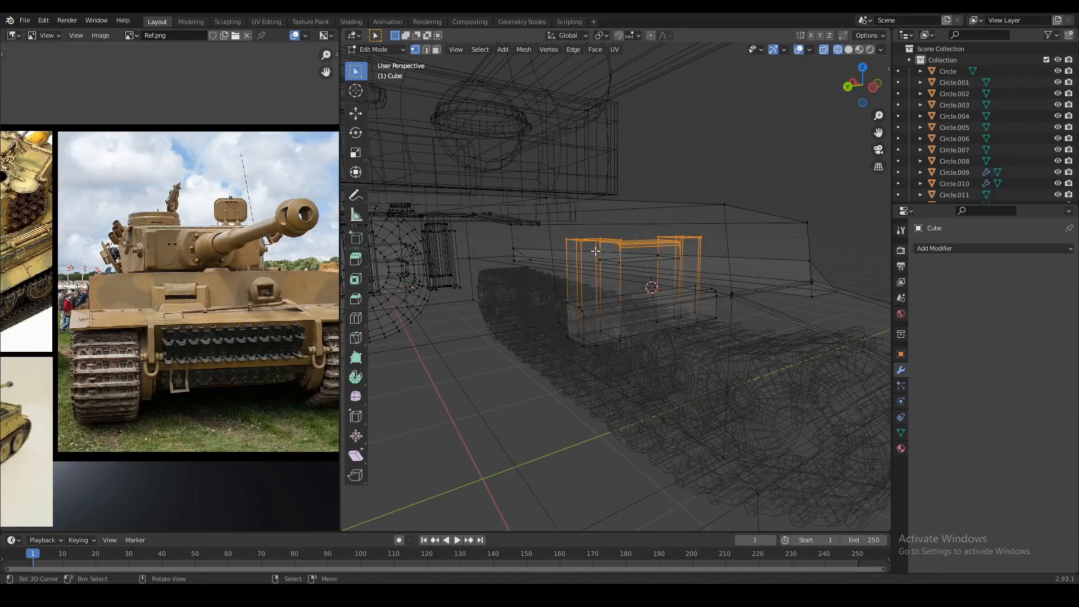
drag(683, 263, 682, 264)
key(shift+z)
key(g)
key(z)
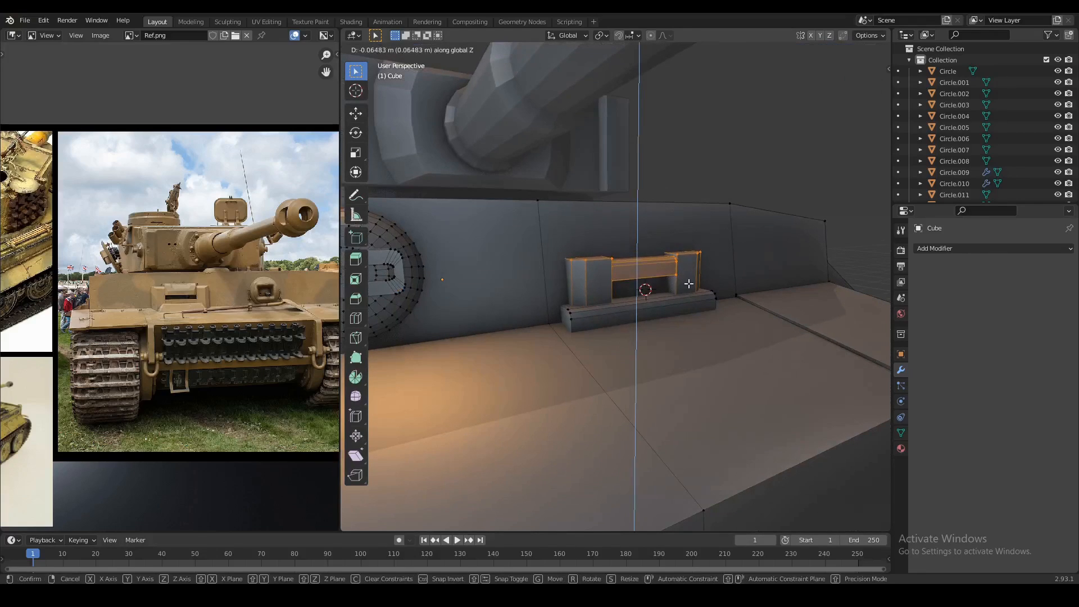
click(689, 284)
Bevel the upper and lower edges of the hull's nose plate by about 0.045 m with 2 segments.
key(Tab)
scroll(689, 287, down, 4)
scroll(240, 293, down, 3)
scroll(611, 299, down, 4)
middle_drag(610, 299, 618, 271)
key(Tab)
middle_drag(562, 322, 786, 361)
scroll(519, 329, up, 2)
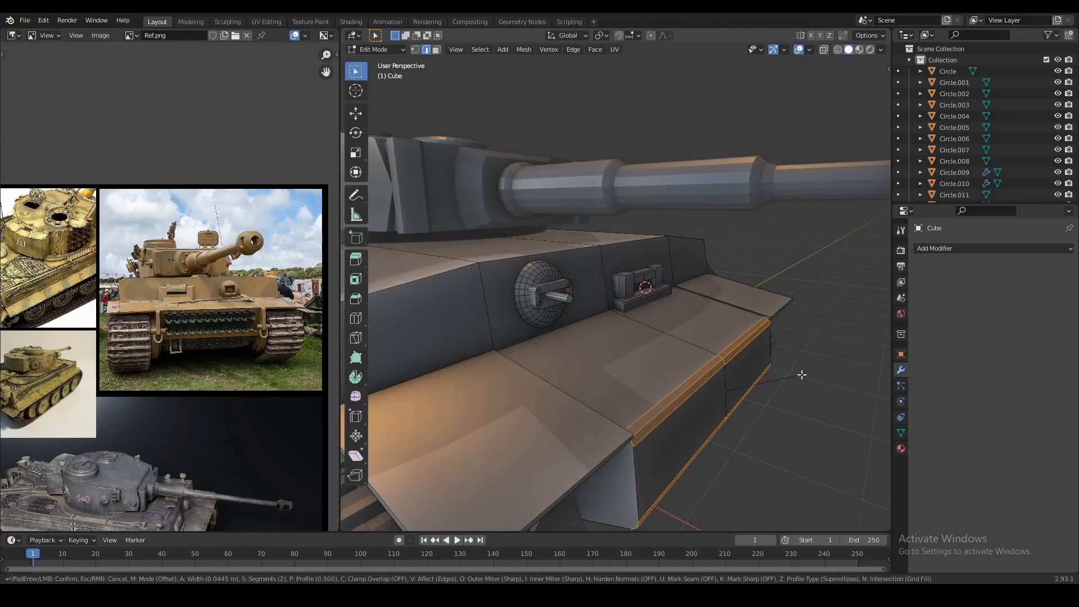
click(800, 375)
Bevel the bottom rear edge of the hull by about 0.094 m with 2 segments.
scroll(601, 296, down, 4)
middle_drag(601, 296, 467, 303)
middle_drag(815, 301, 684, 293)
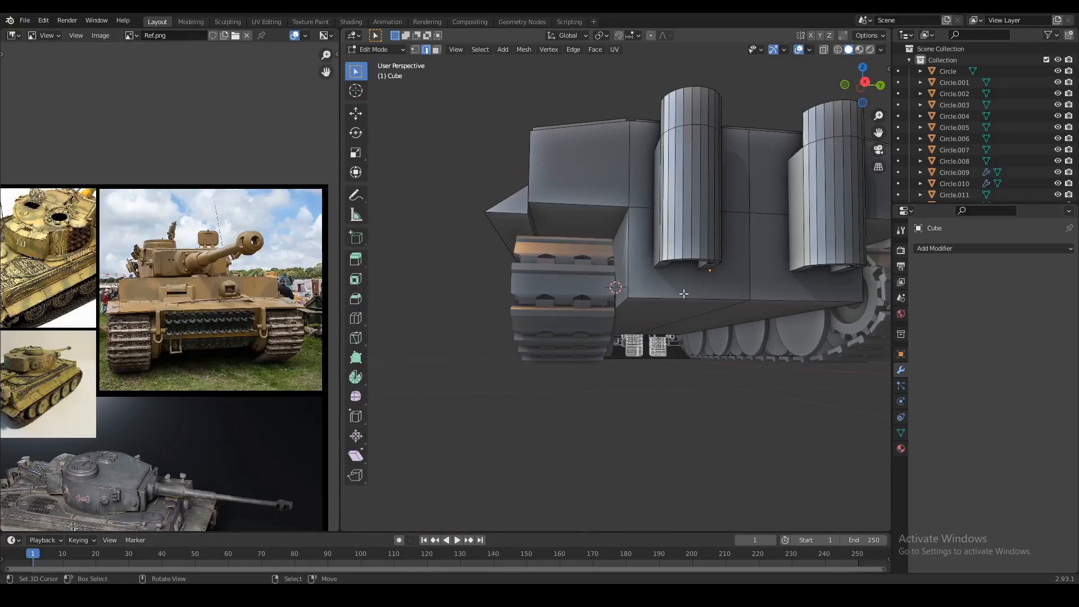
ctrl+click(796, 298)
middle_drag(797, 297, 778, 293)
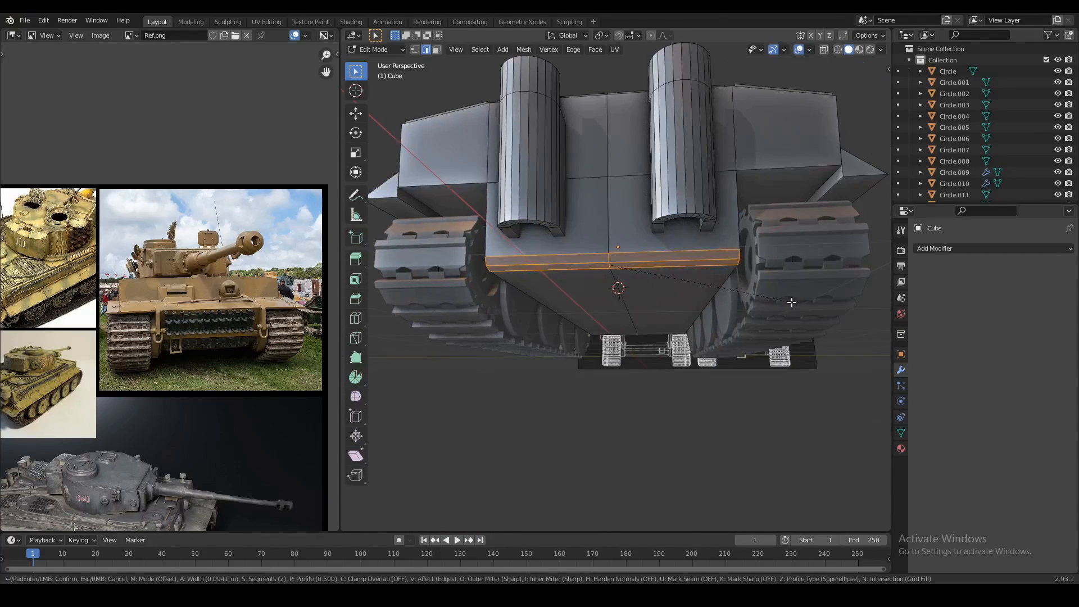
click(787, 302)
key(Tab)
middle_drag(689, 248, 714, 268)
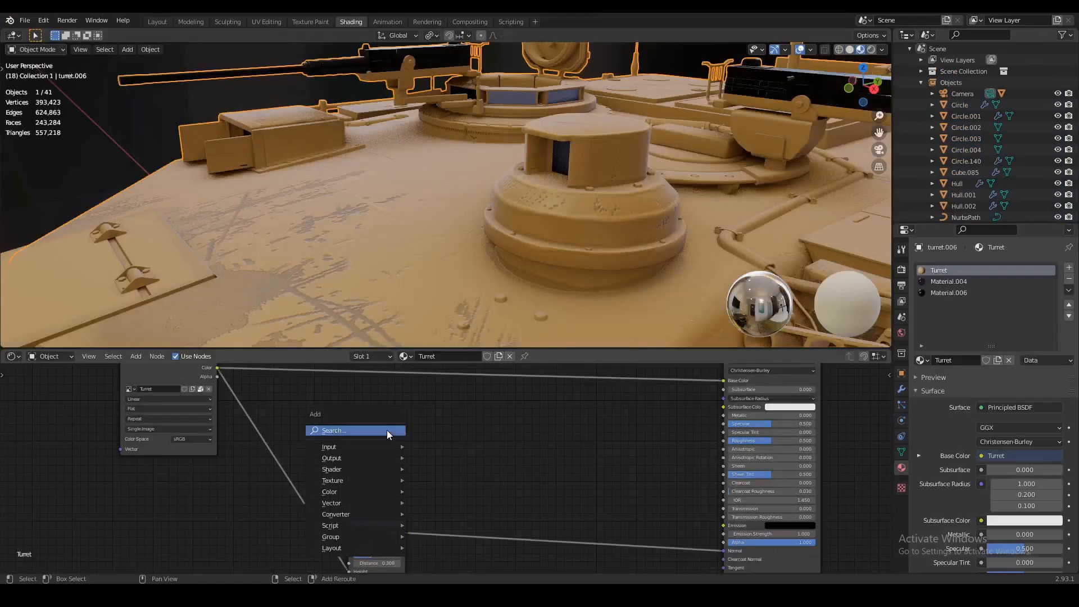
Add a Noise Texture node to the Turret material and place it beside the Turret image texture.
text(noi)
click(411, 460)
click(390, 425)
scroll(390, 426, up, 1)
drag(384, 393, 349, 394)
Add a ColorRamp node and connect the Noise Texture's Color output to its Fac input.
key(shift+a)
click(439, 400)
text(c)
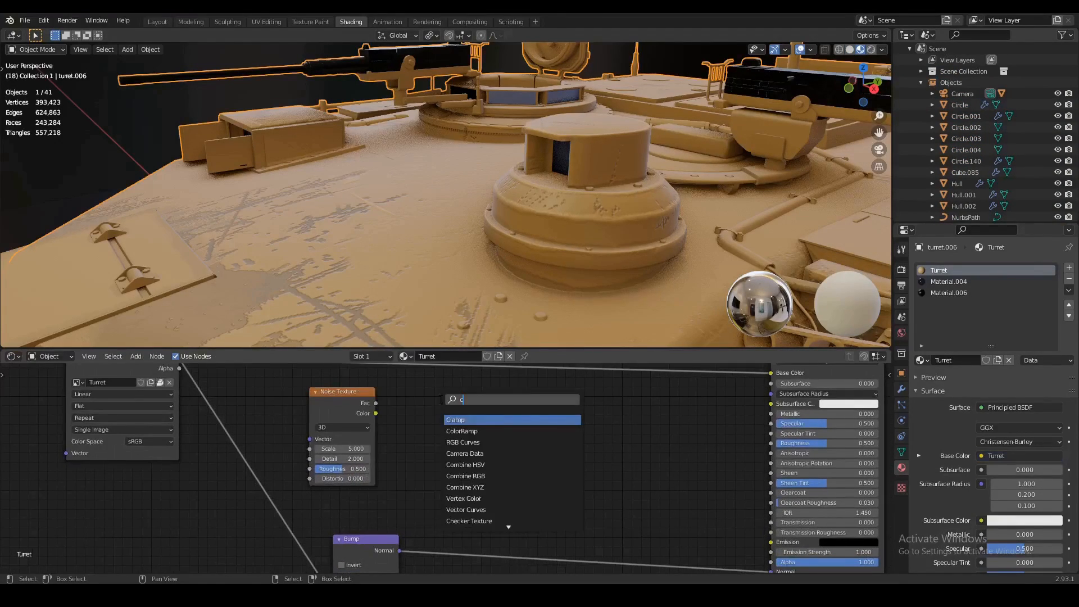
click(468, 429)
click(485, 410)
scroll(550, 427, up, 1)
drag(434, 482, 452, 485)
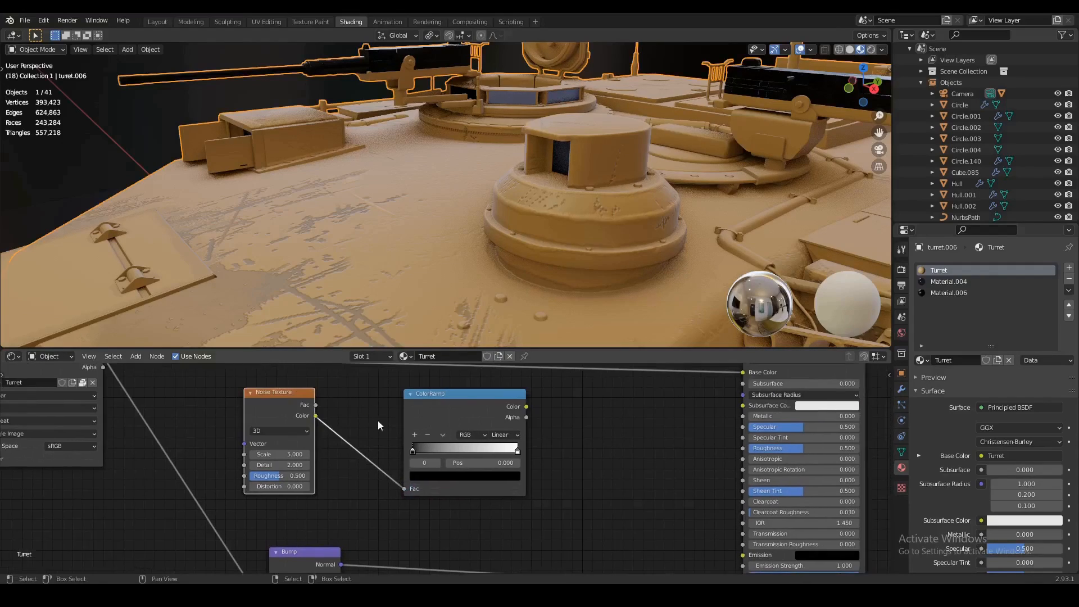
ctrl+scroll(369, 416, down, 2)
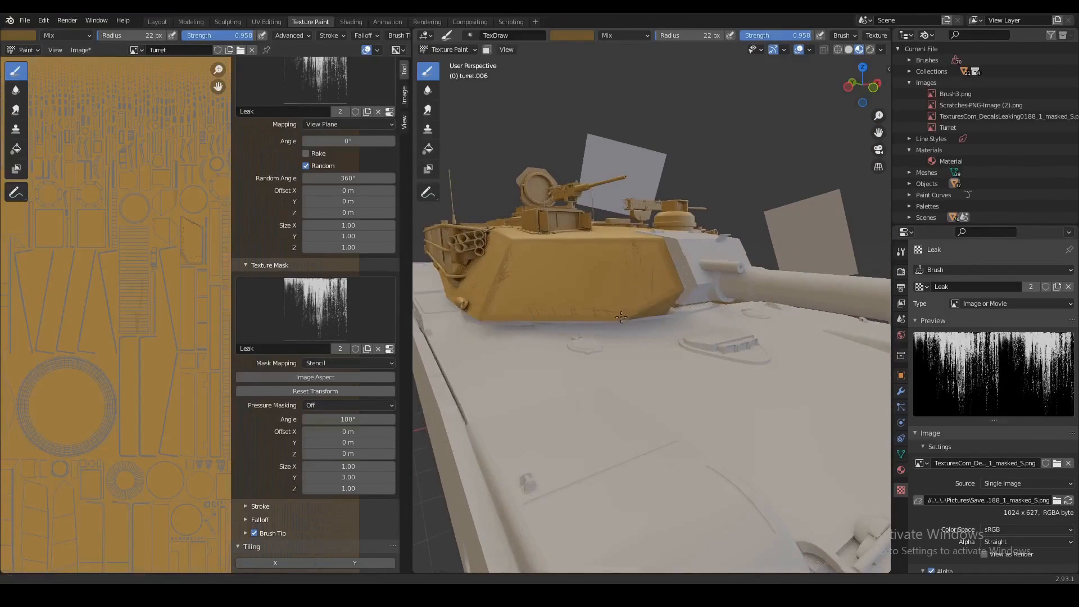
mouse_move(621, 317)
shift+middle_down()
mouse_move(465, 313)
mouse_move(589, 310)
shift+middle_up()
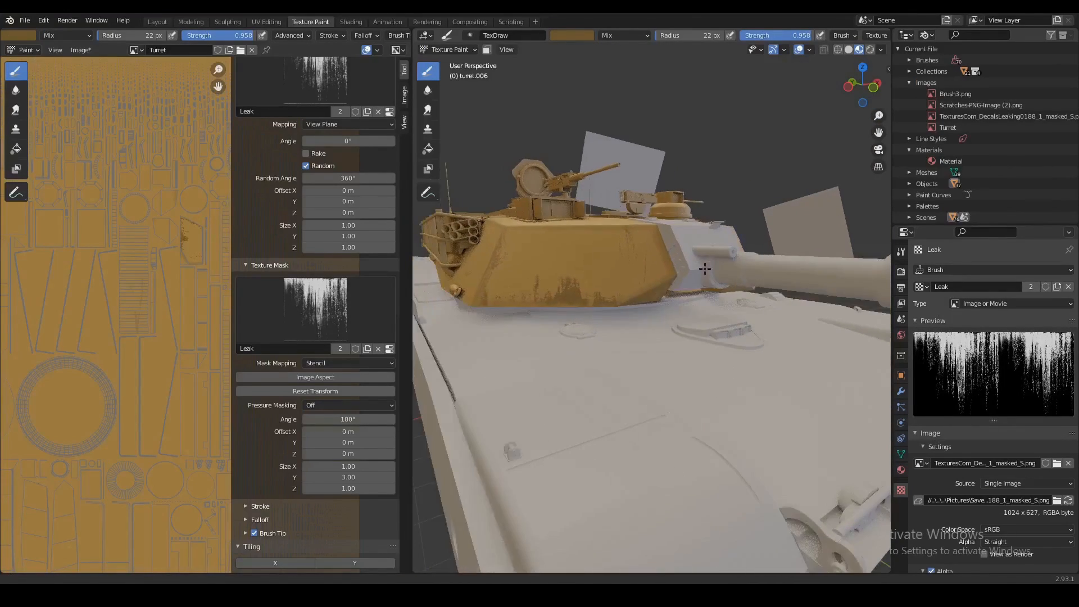